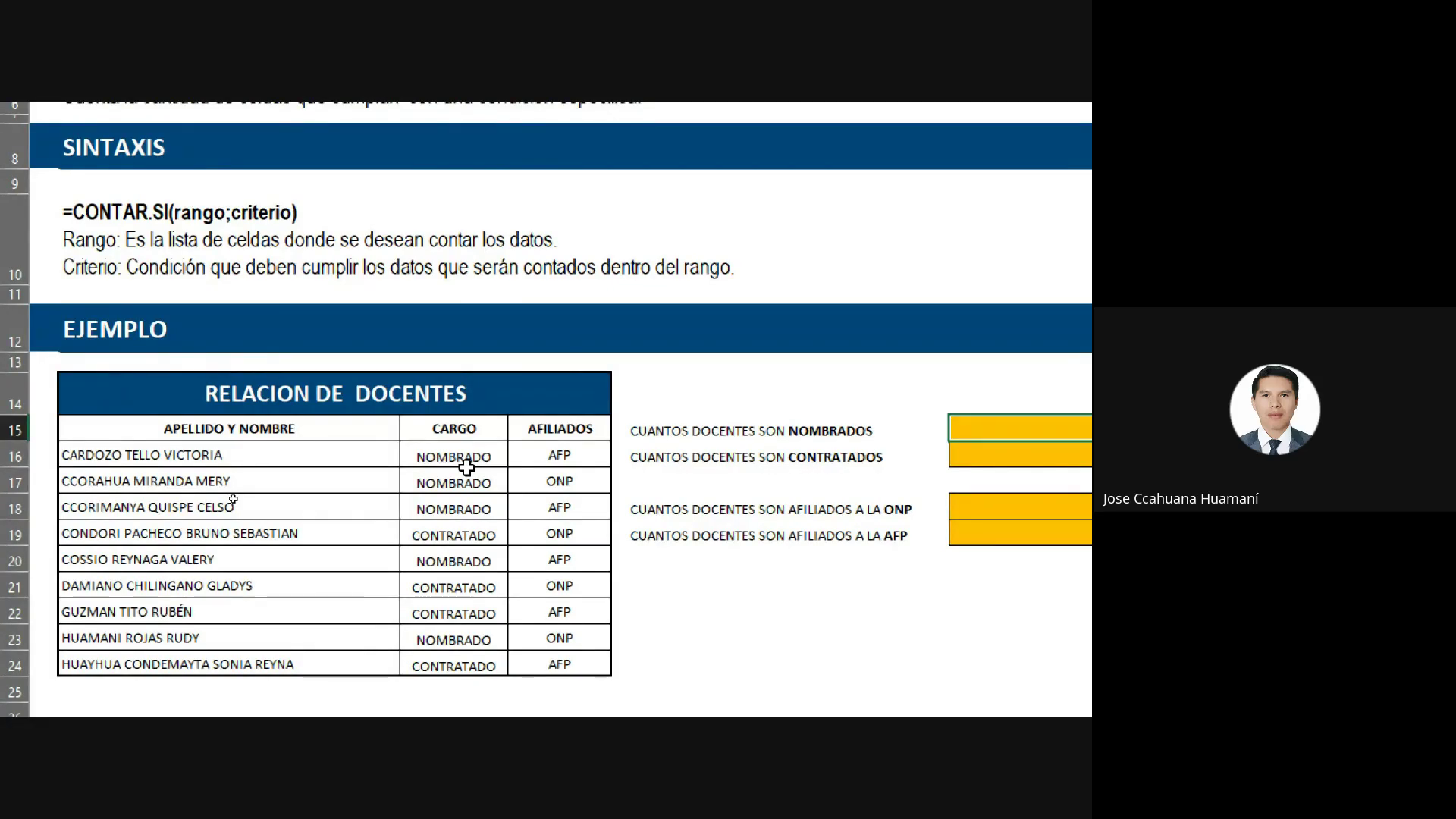
Highlight the words CUANTOS and NOMBRADOS in the NOMBRADOS docentes question
{"action": "scroll", "coordinate": [481, 462], "scroll_direction": "right", "scroll_amount": 3}
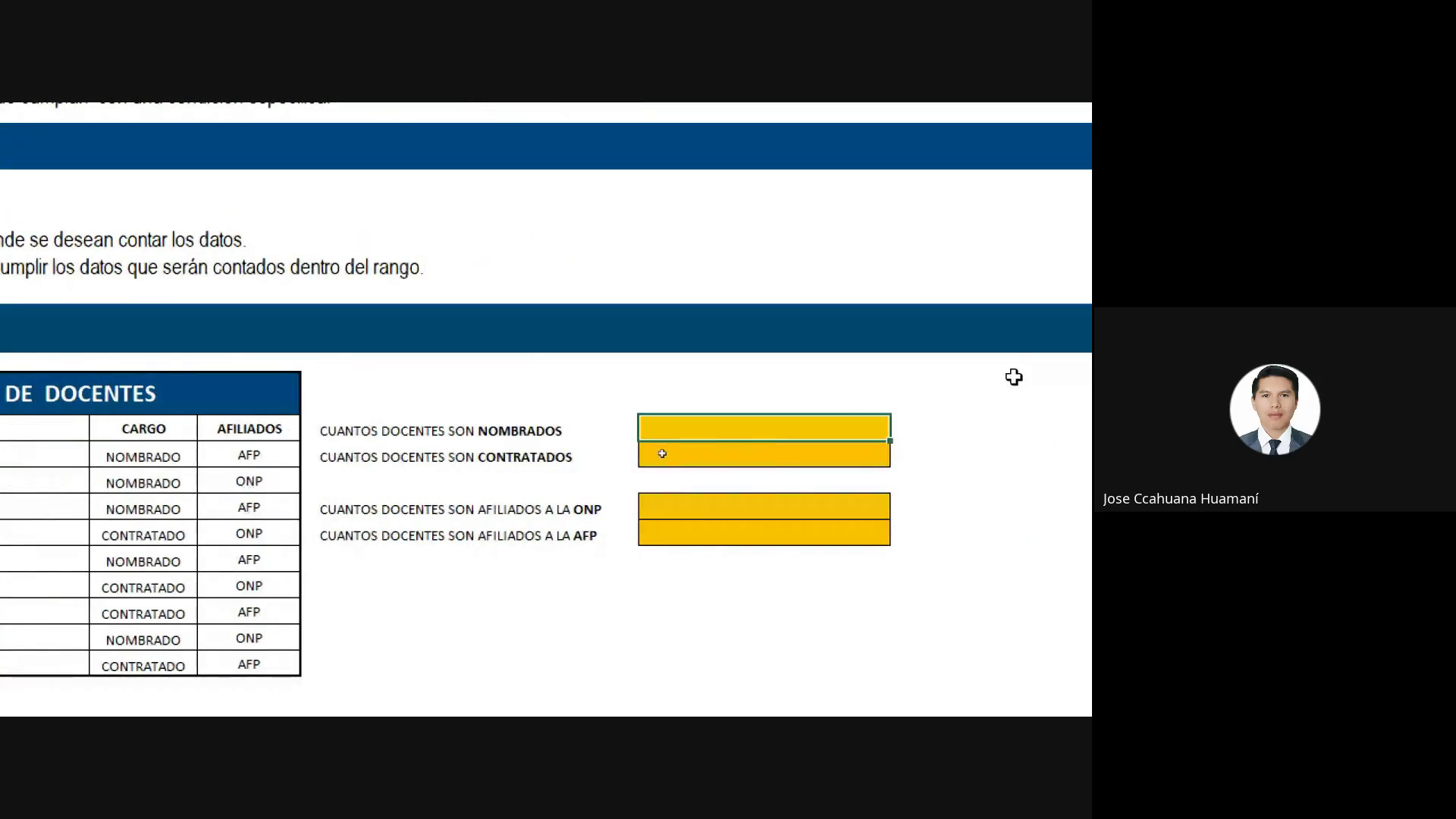
{"action": "left_click", "coordinate": [468, 430]}
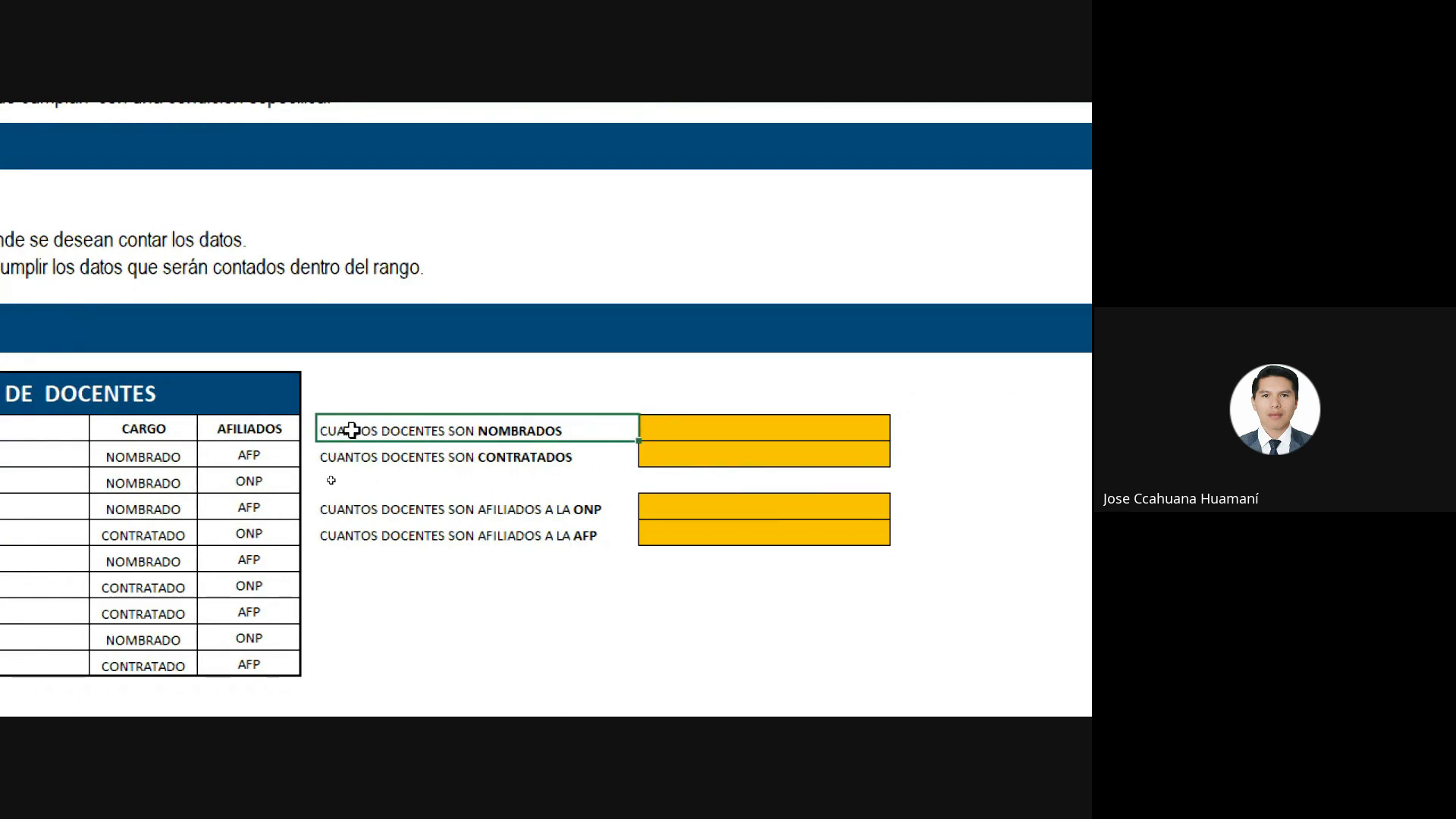
{"action": "double_click", "coordinate": [382, 431]}
{"action": "left_click_drag", "start_coordinate": [377, 430], "coordinate": [297, 433]}
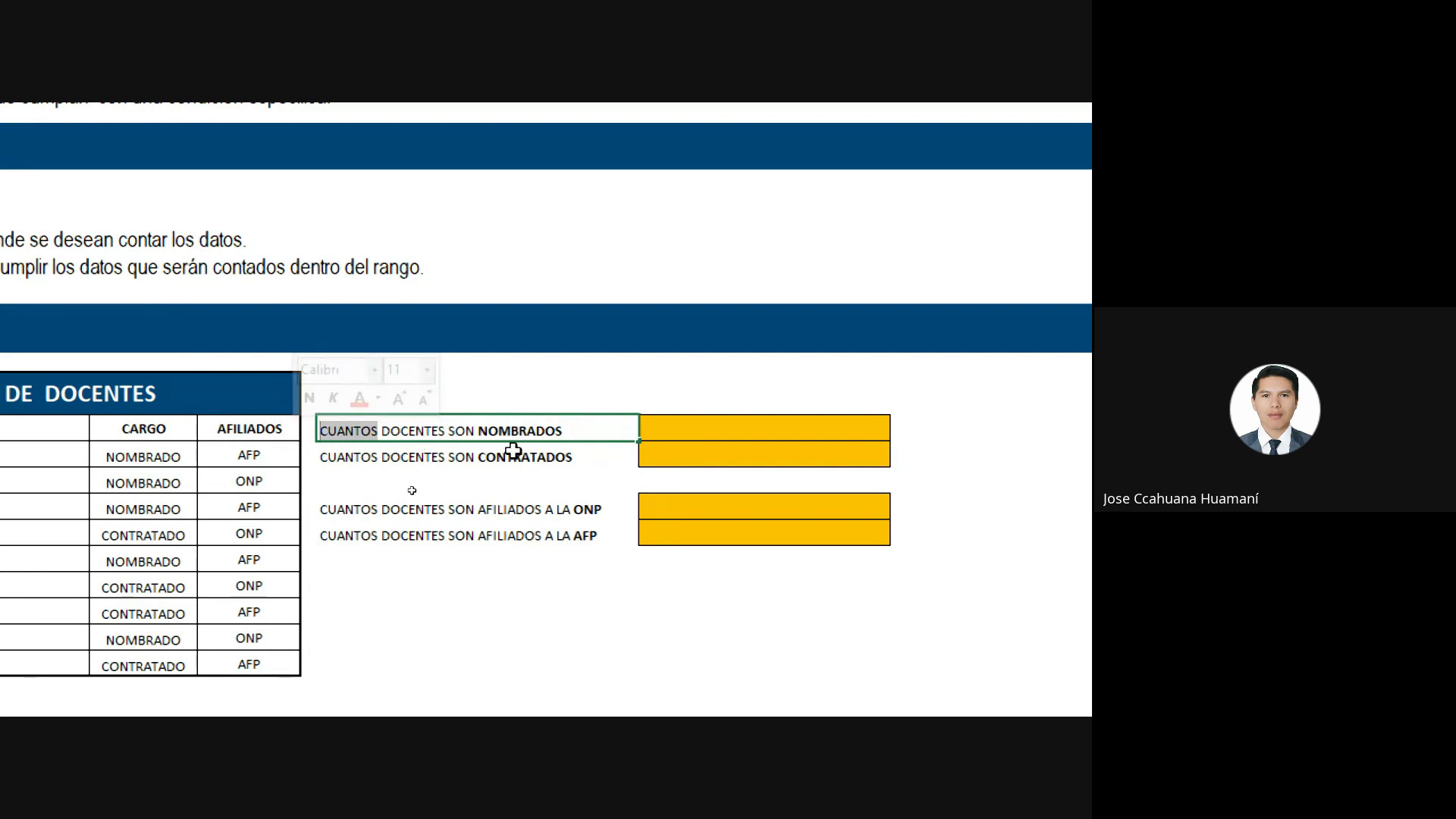
{"action": "left_click", "coordinate": [390, 430]}
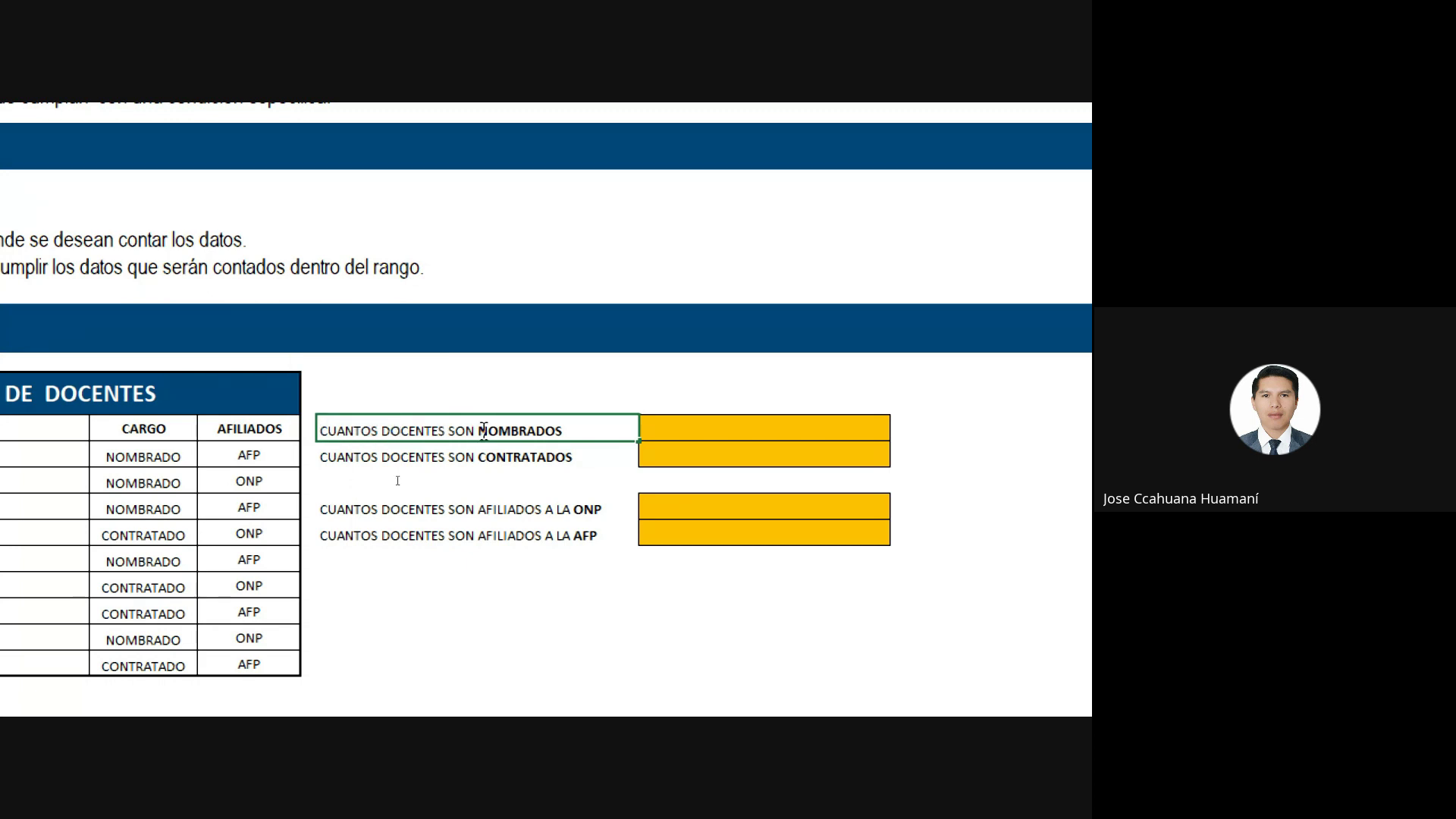
{"action": "left_click_drag", "start_coordinate": [478, 431], "coordinate": [563, 431]}
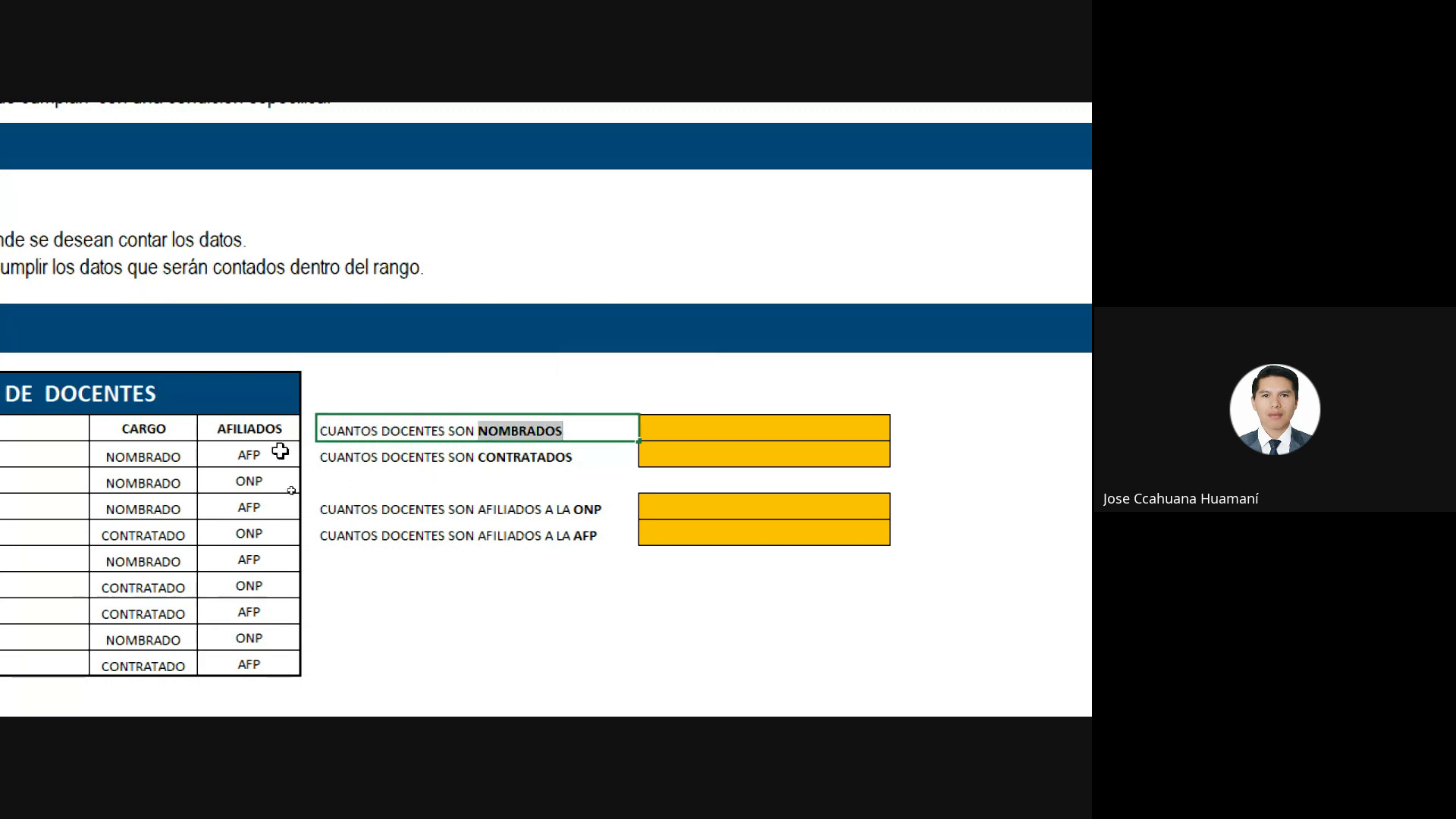
{"action": "scroll", "coordinate": [49, 455], "scroll_direction": "left", "scroll_amount": 2}
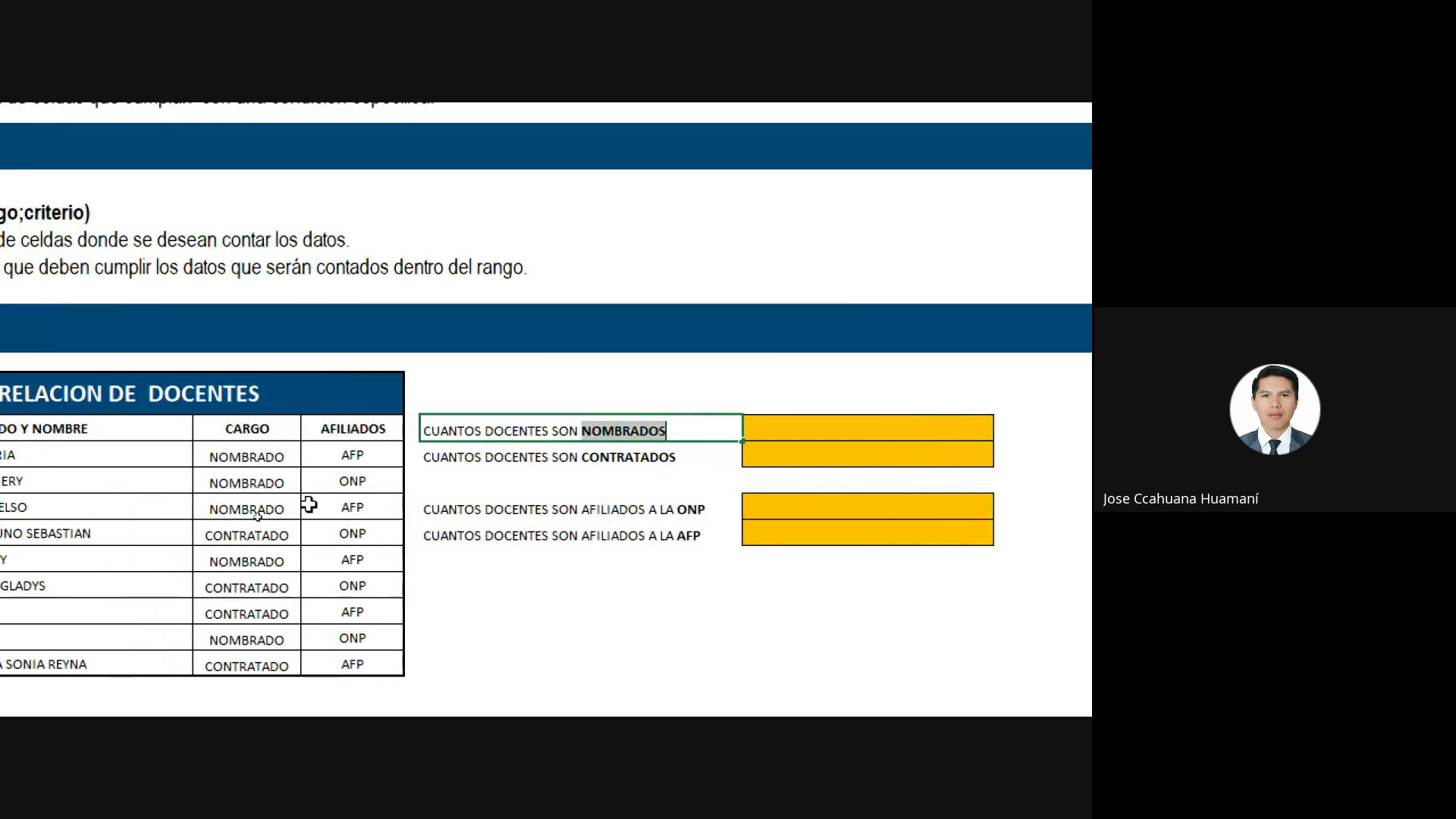
{"action": "left_click", "coordinate": [513, 430]}
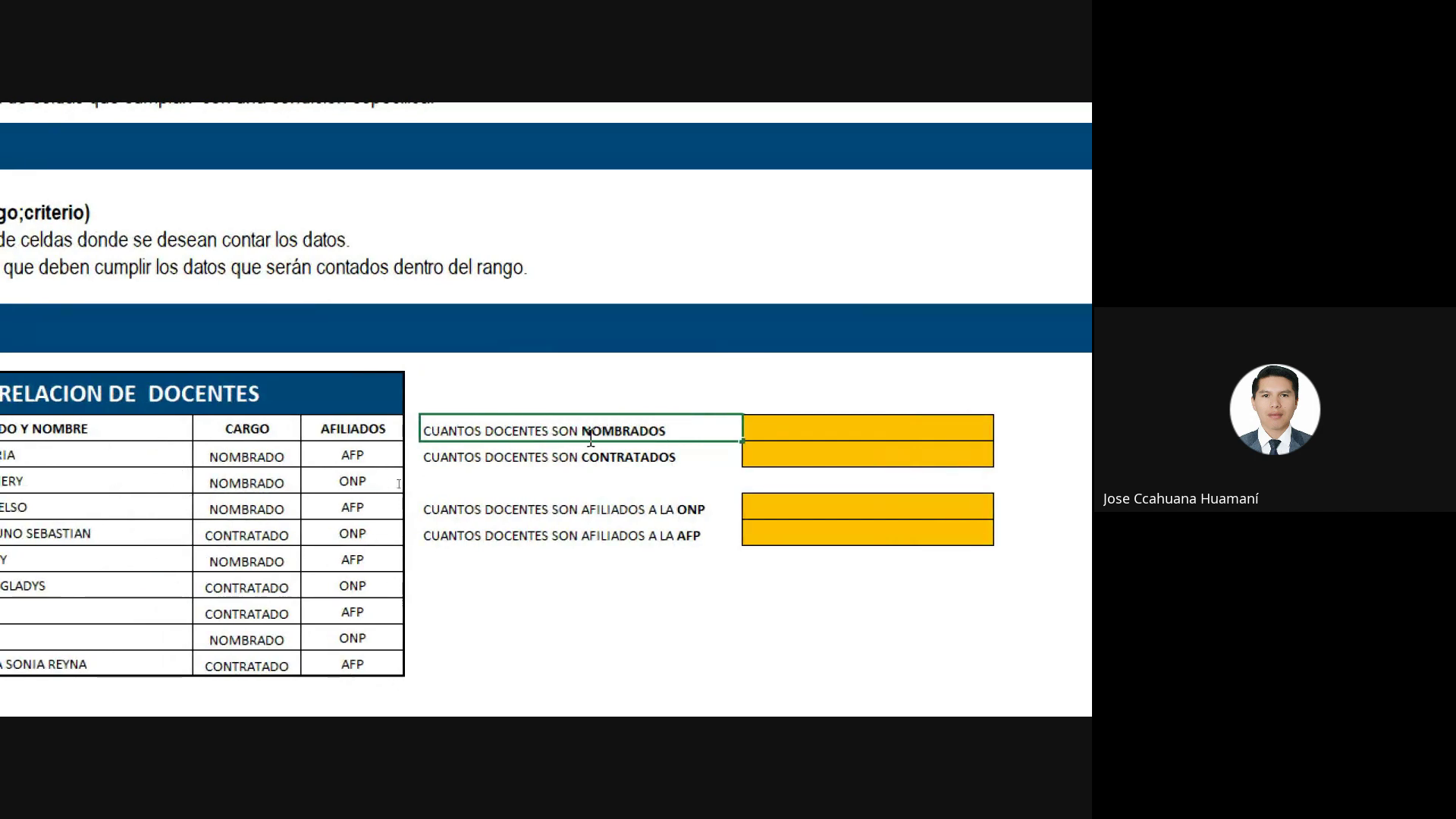
{"action": "mouse_move", "coordinate": [581, 431]}
{"action": "left_mouse_down"}
{"action": "mouse_move", "coordinate": [668, 430]}
{"action": "mouse_move", "coordinate": [581, 430]}
{"action": "left_mouse_up"}
{"action": "left_click", "coordinate": [685, 429]}
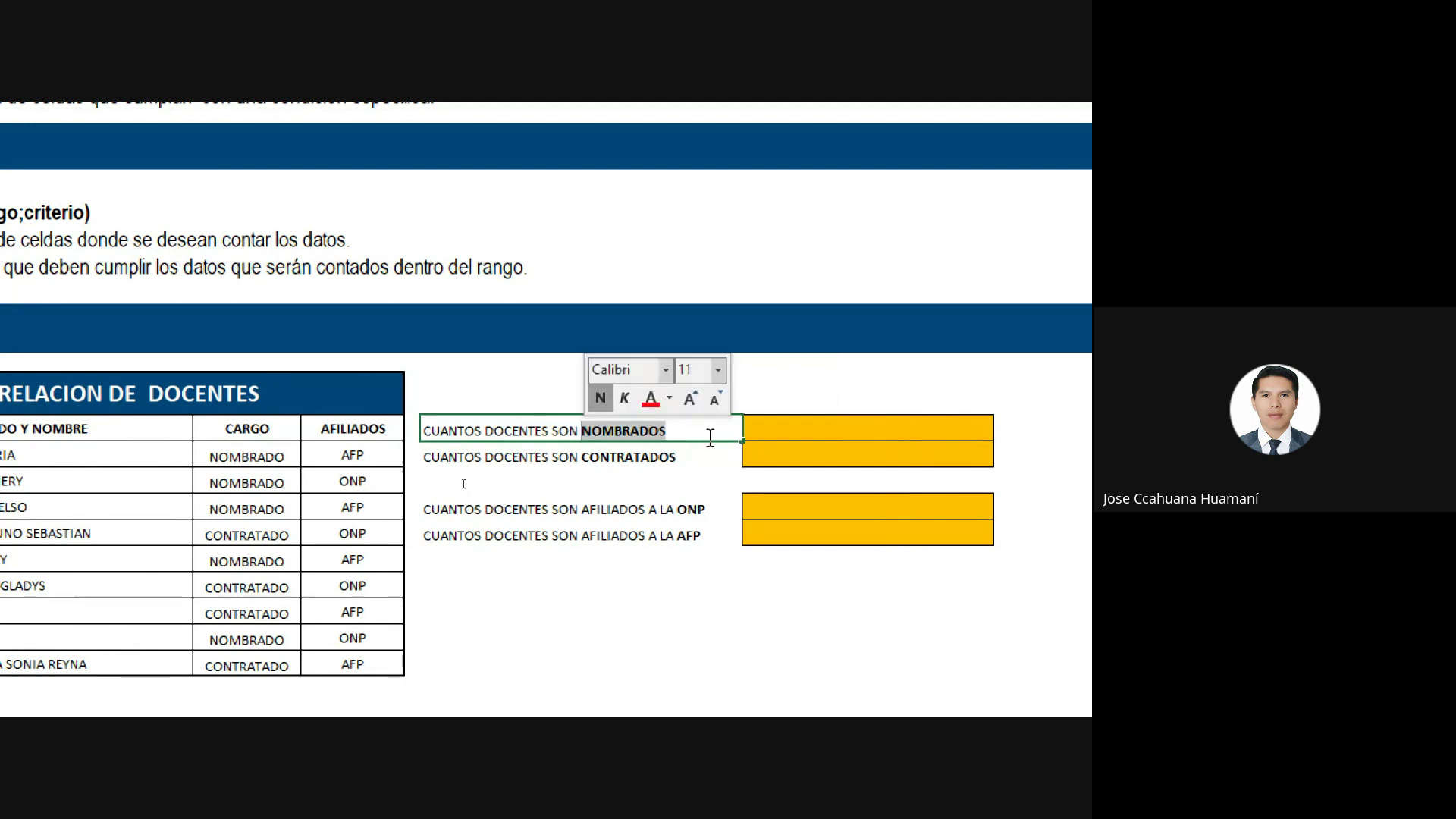
{"action": "left_click", "coordinate": [835, 447]}
Start =CONTAR.SI( in the yellow NOMBRADOS cell after comparing CONTAR.SI with CONTAR.SI.CONJUNTO
{"action": "left_click", "coordinate": [816, 427]}
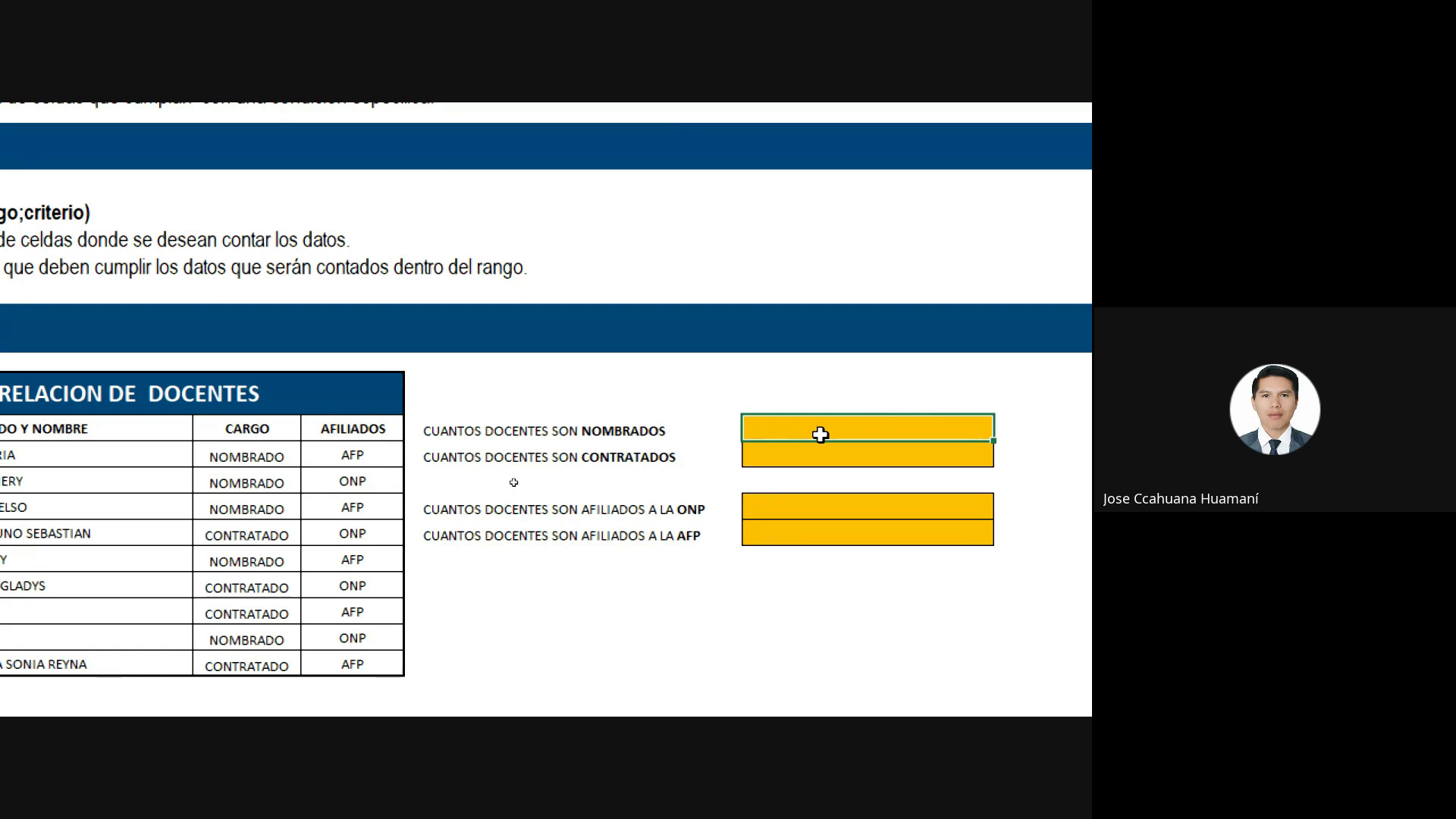
{"action": "type", "text": "="}
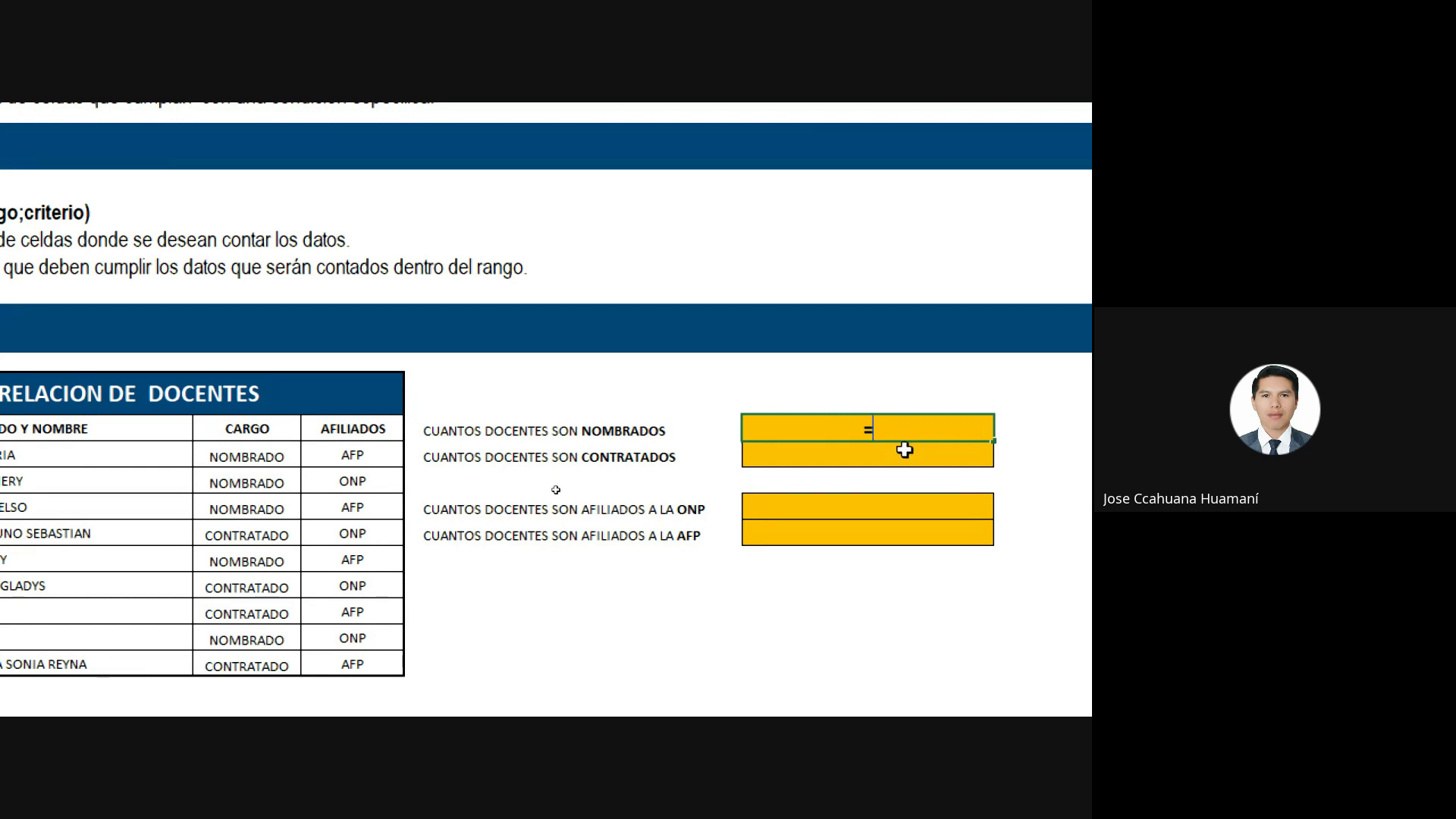
{"action": "type", "text": "cont"}
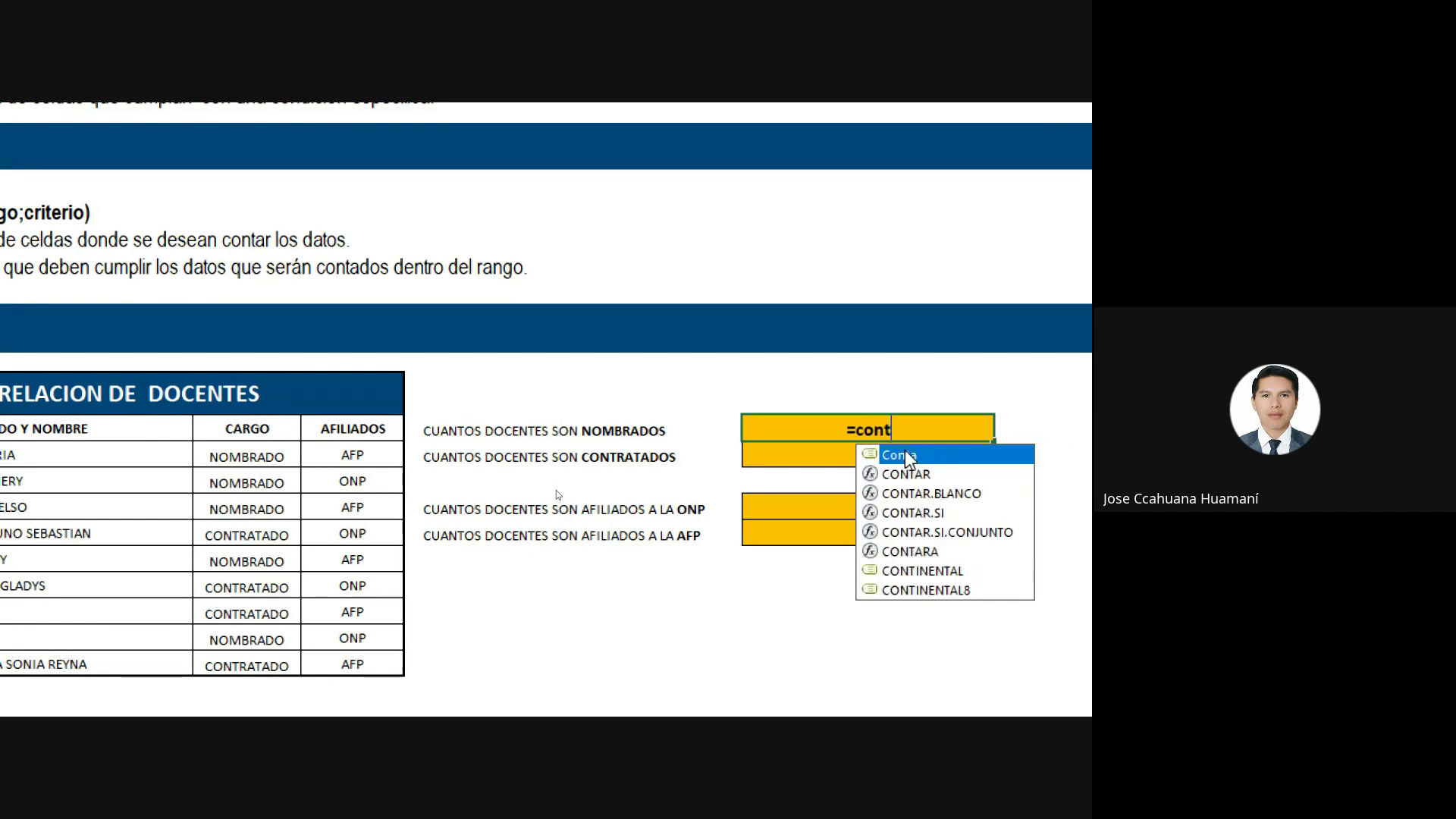
{"action": "type", "text": "ar"}
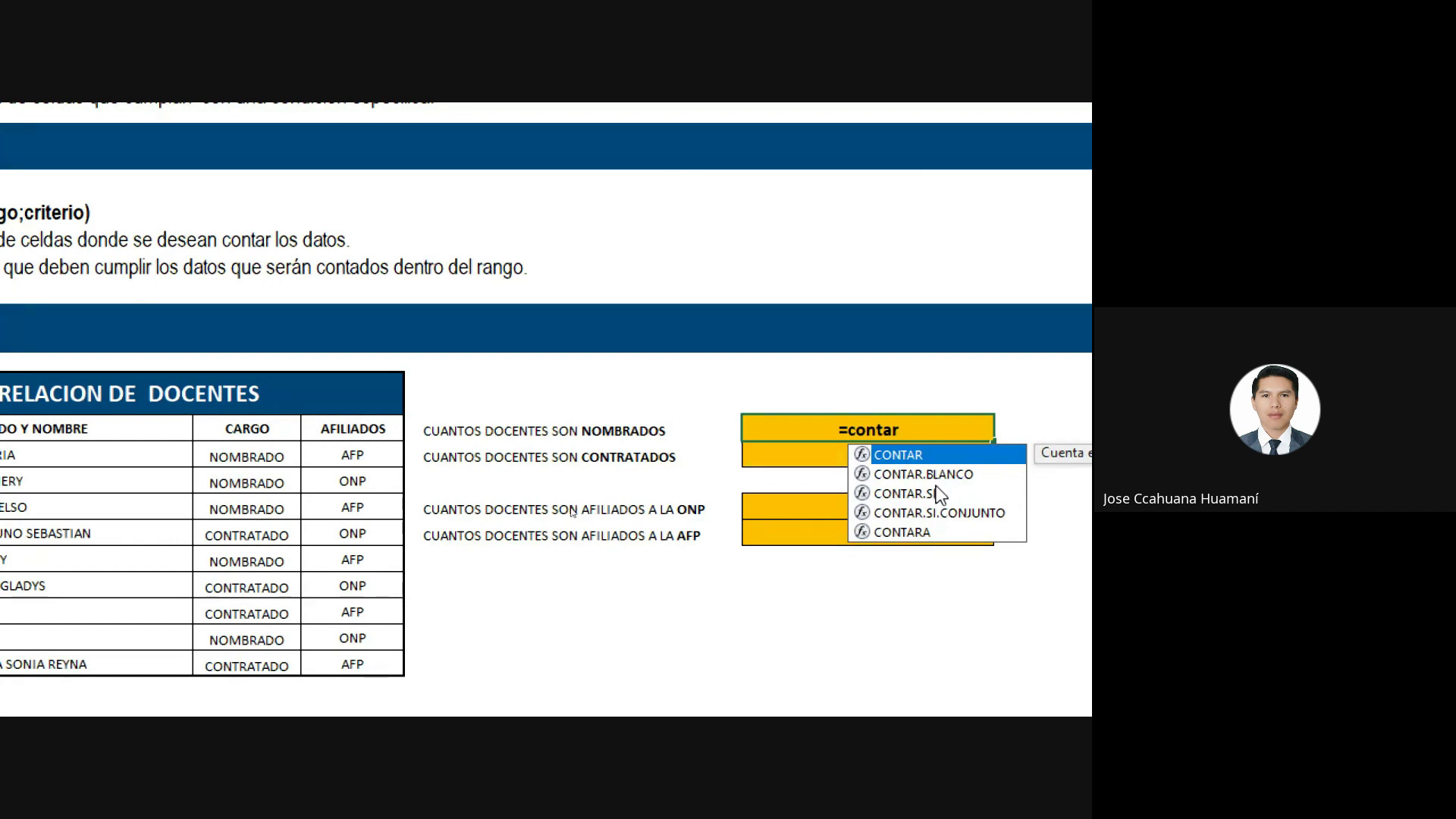
{"action": "left_click", "coordinate": [916, 495]}
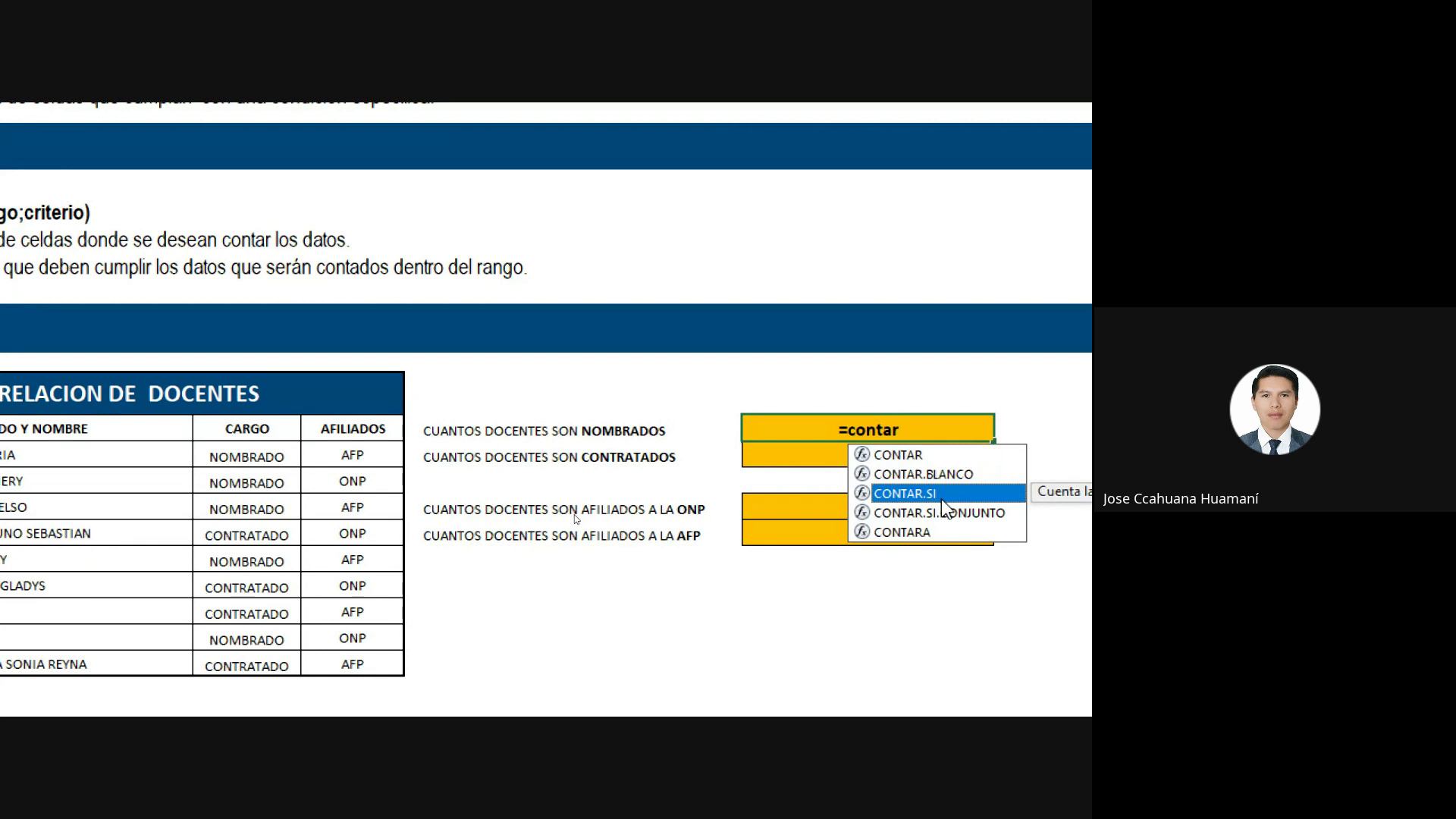
{"action": "left_click", "coordinate": [971, 513]}
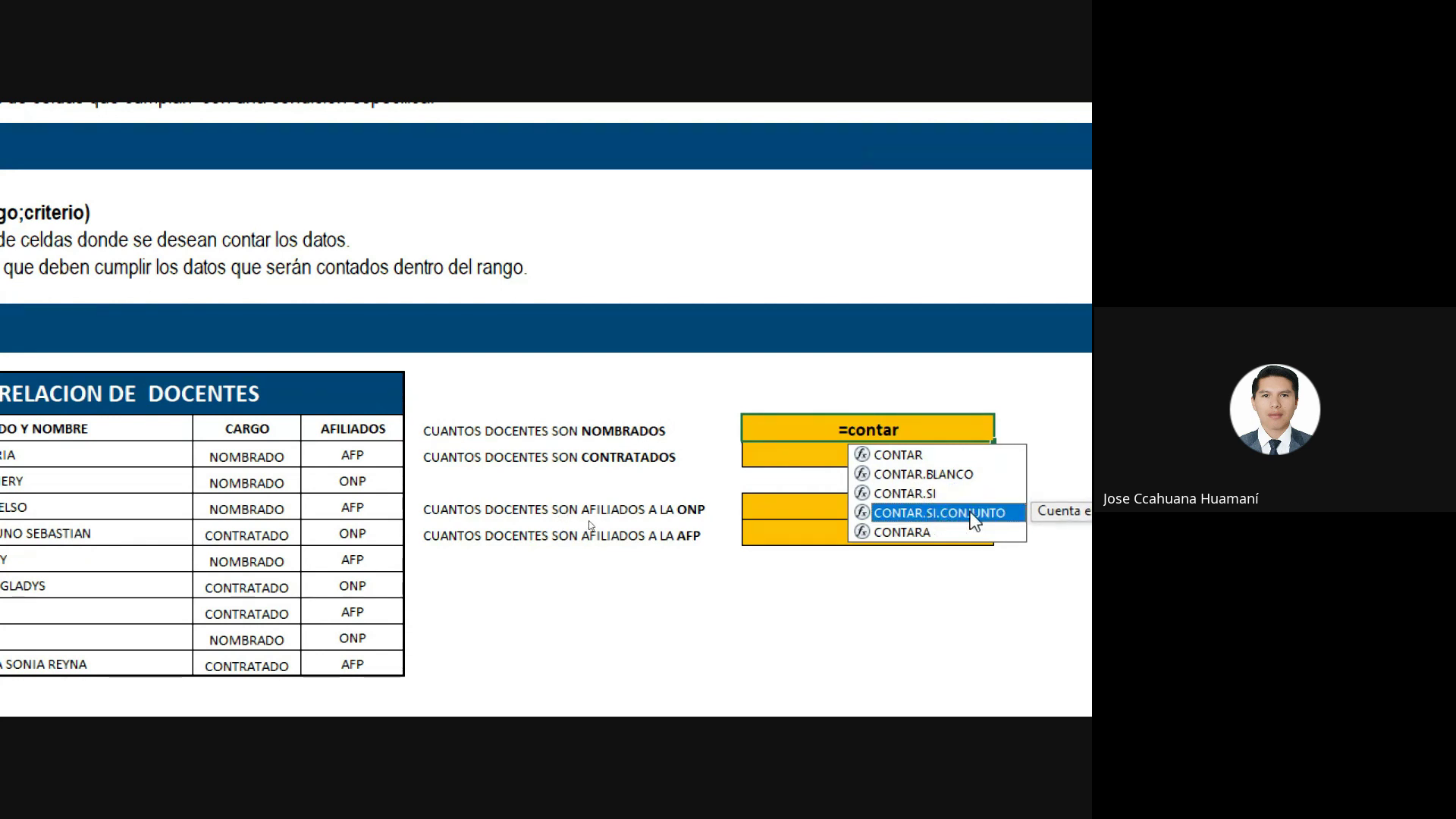
{"action": "left_click", "coordinate": [931, 494]}
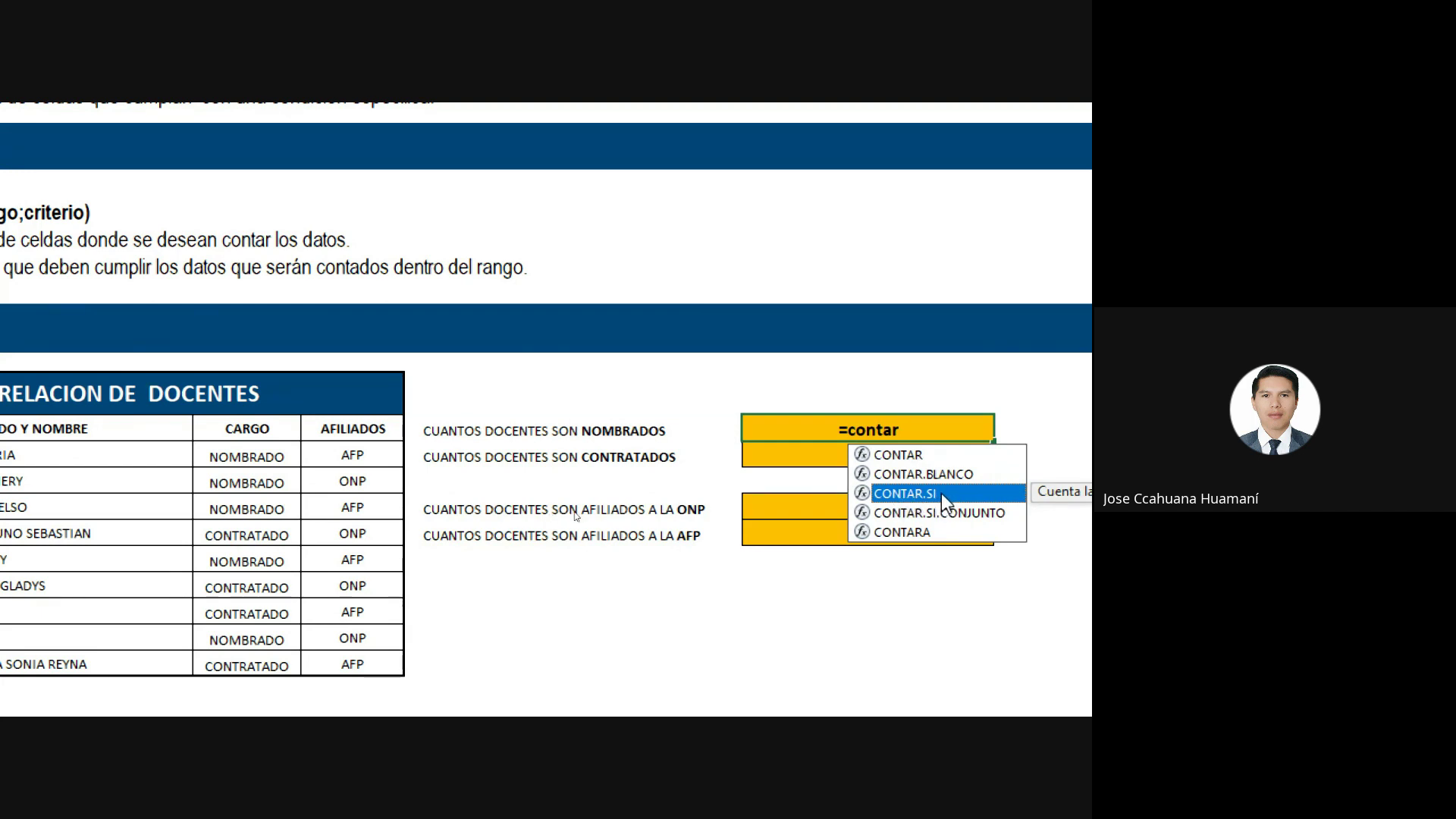
{"action": "double_click", "coordinate": [940, 493]}
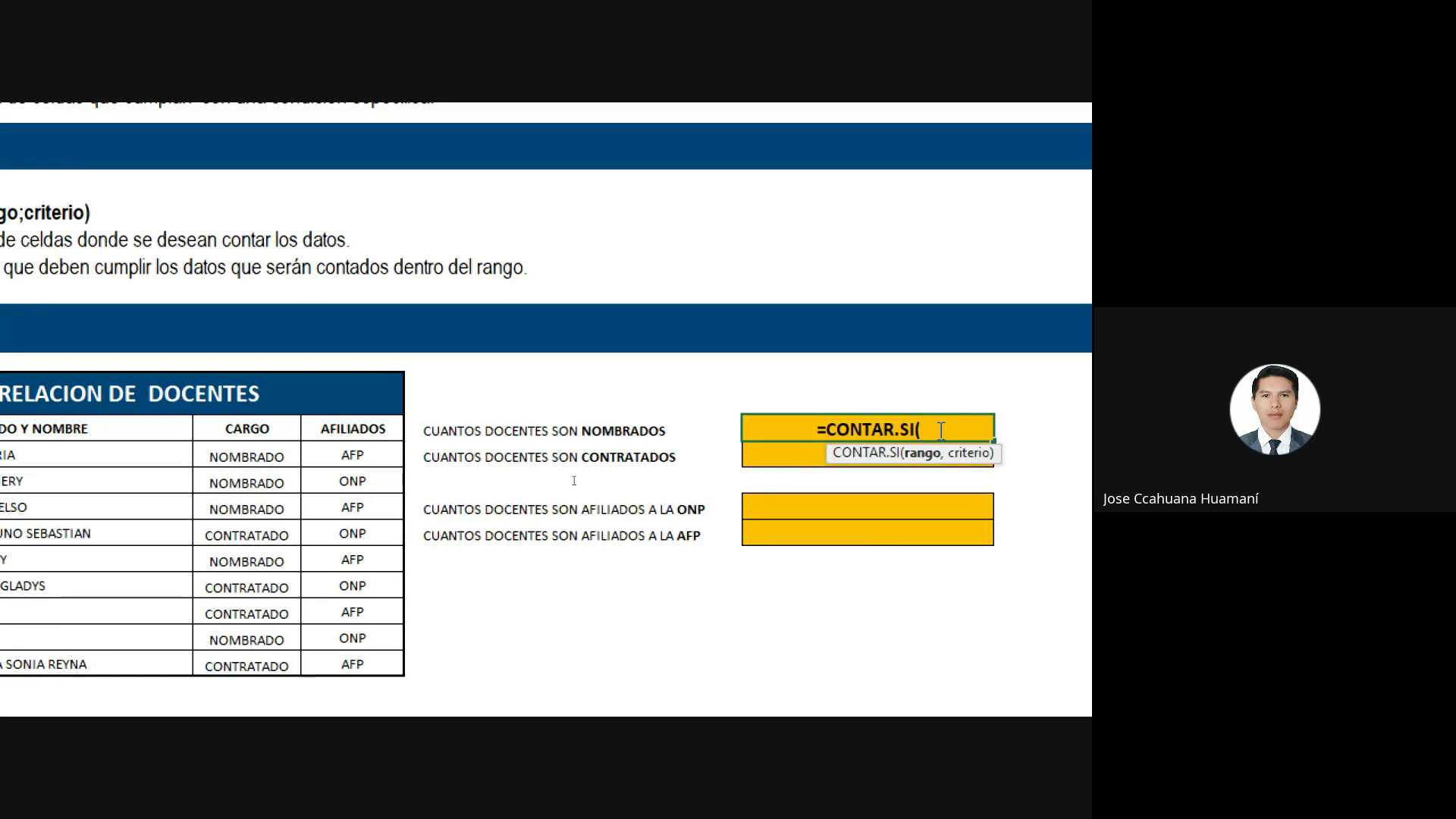
Return to the table and take C16, the first CARGO entry, as the range start
{"action": "scroll", "coordinate": [335, 433], "scroll_direction": "left", "scroll_amount": 3}
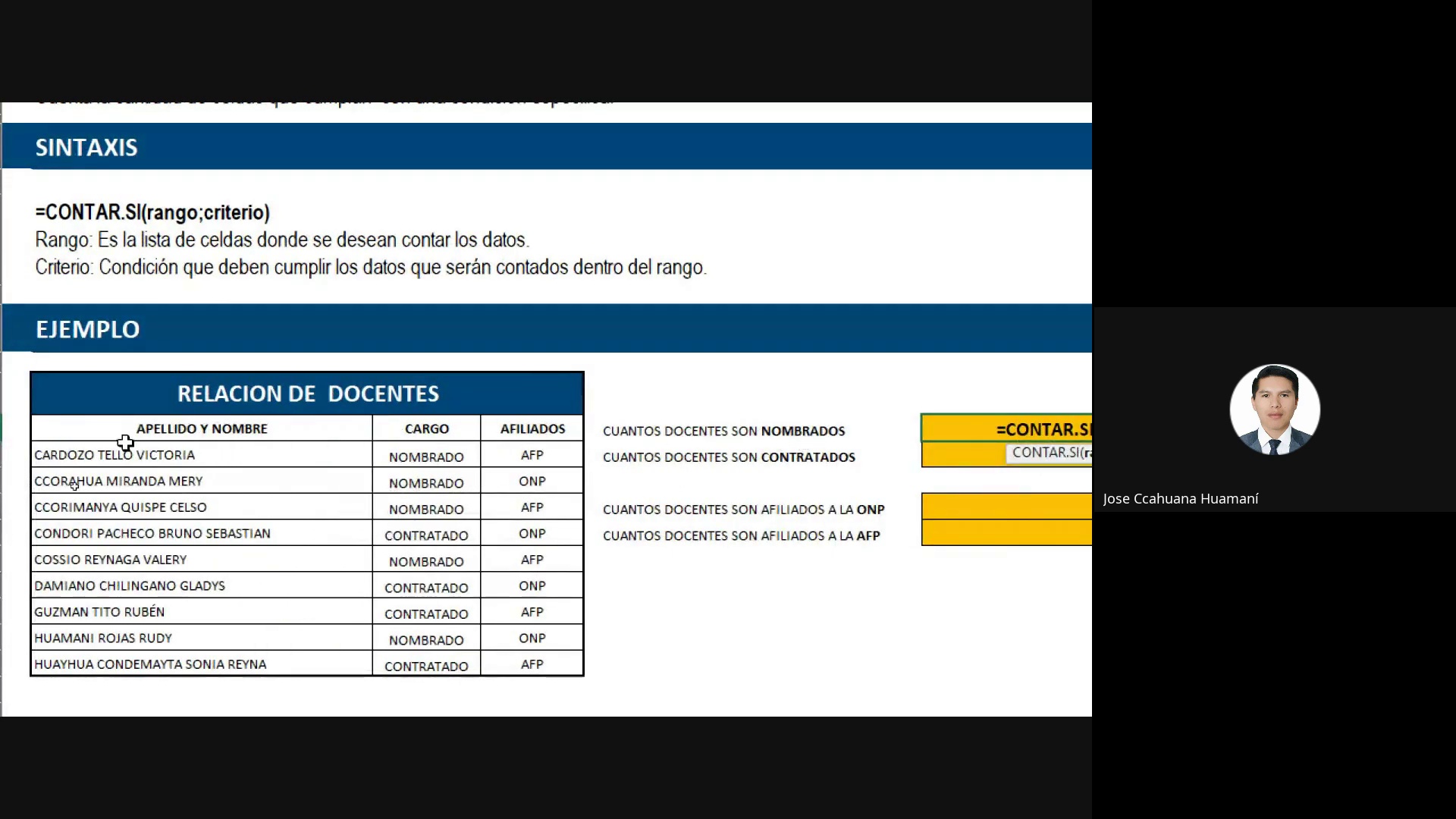
{"action": "scroll", "coordinate": [125, 444], "scroll_direction": "left", "scroll_amount": 1}
{"action": "scroll", "coordinate": [181, 689], "scroll_direction": "down", "scroll_amount": 1}
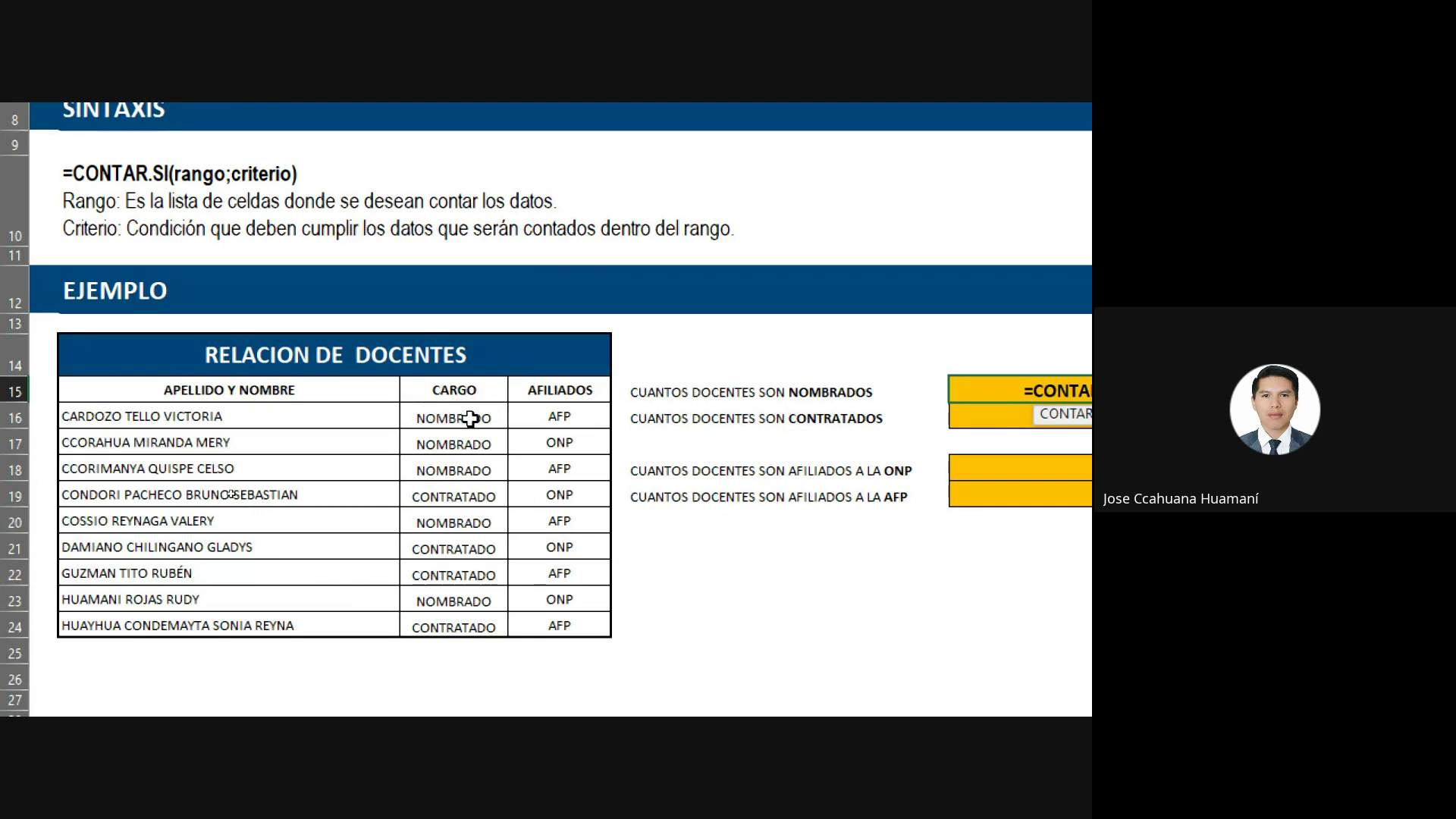
{"action": "left_click", "coordinate": [453, 416]}
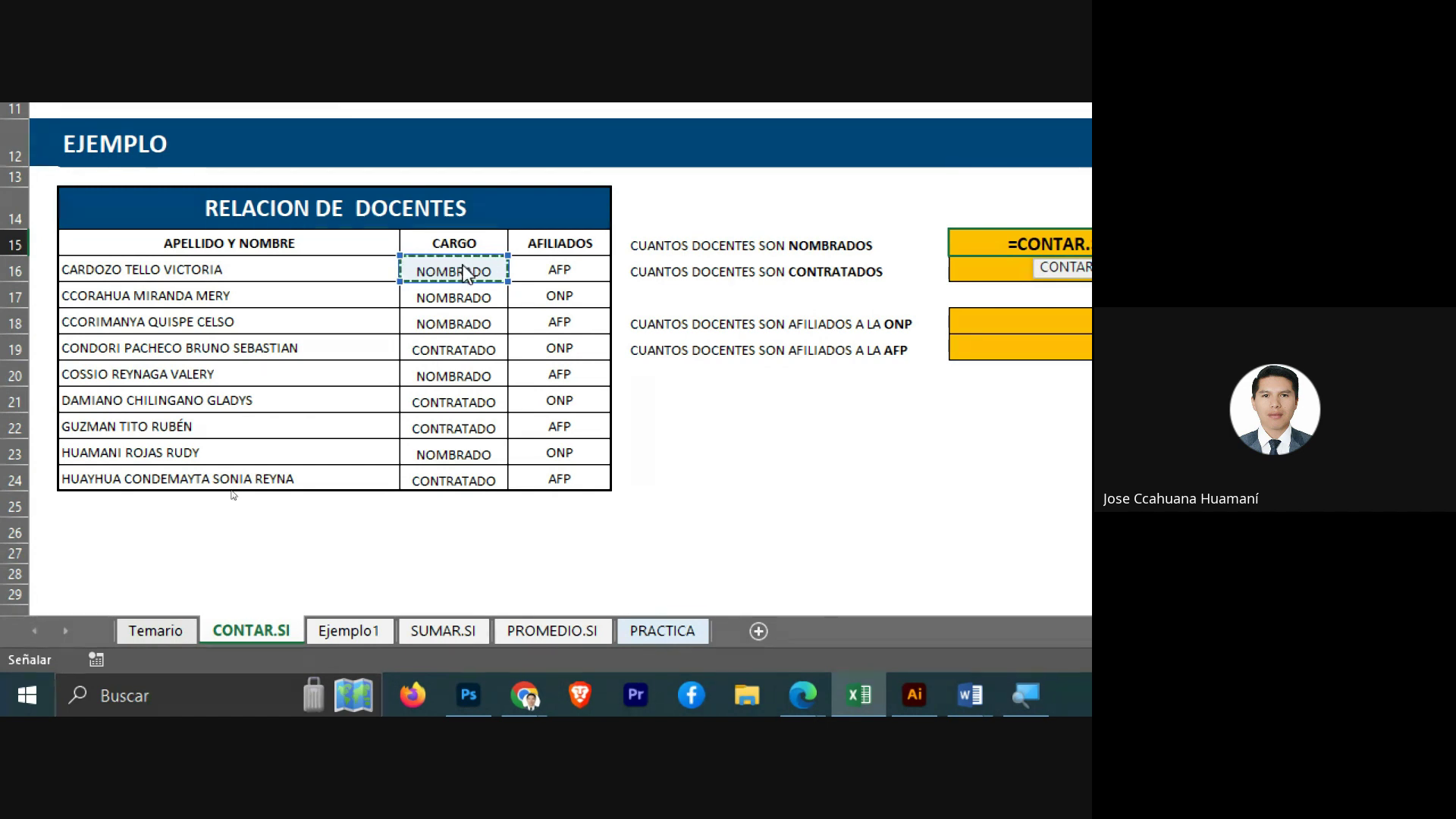
Complete the formula as =CONTAR.SI(C16:C24,"Nombrado") so the cell shows 5
{"action": "left_click_drag", "start_coordinate": [462, 264], "coordinate": [454, 479]}
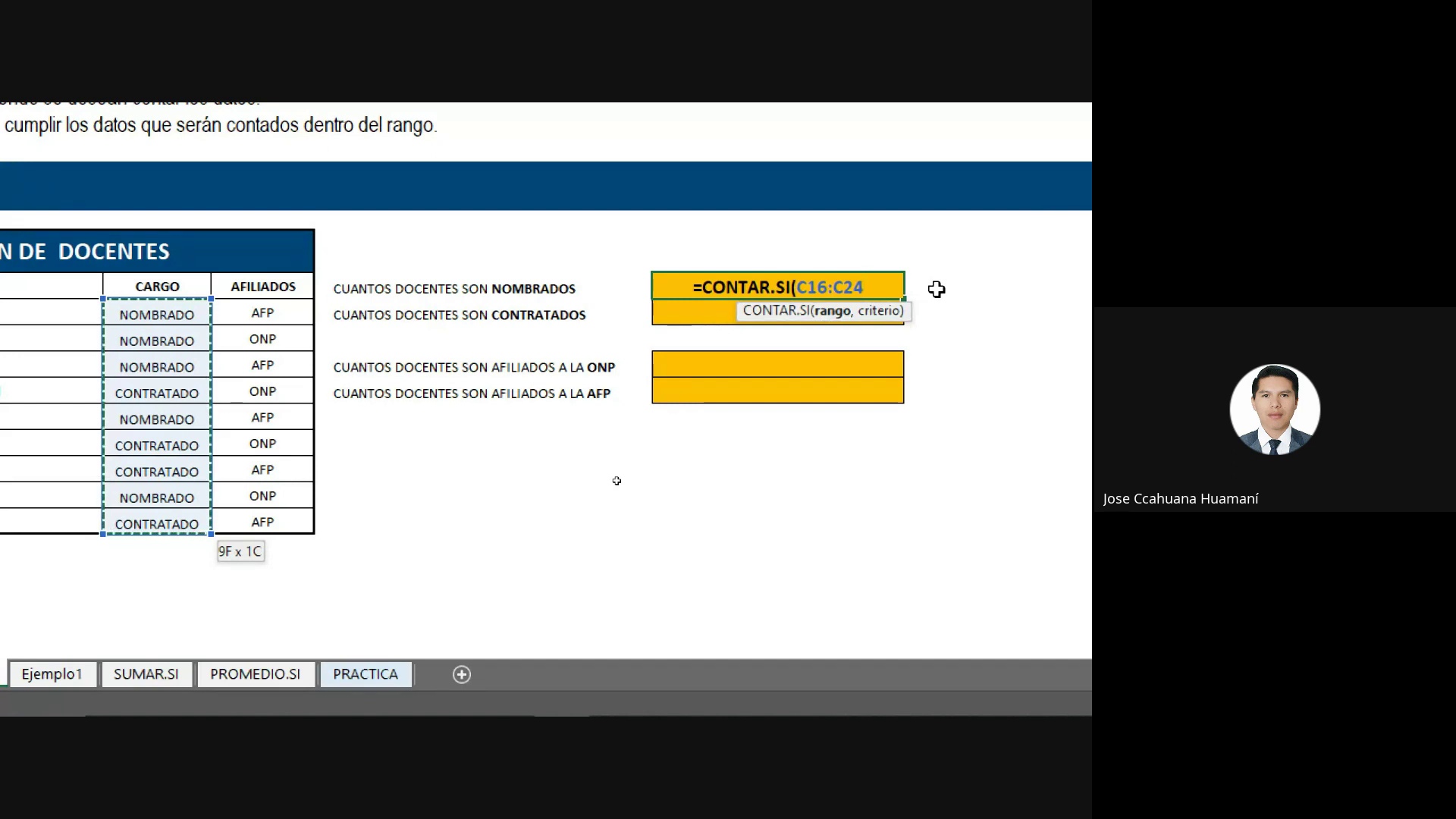
{"action": "type", "text": ","}
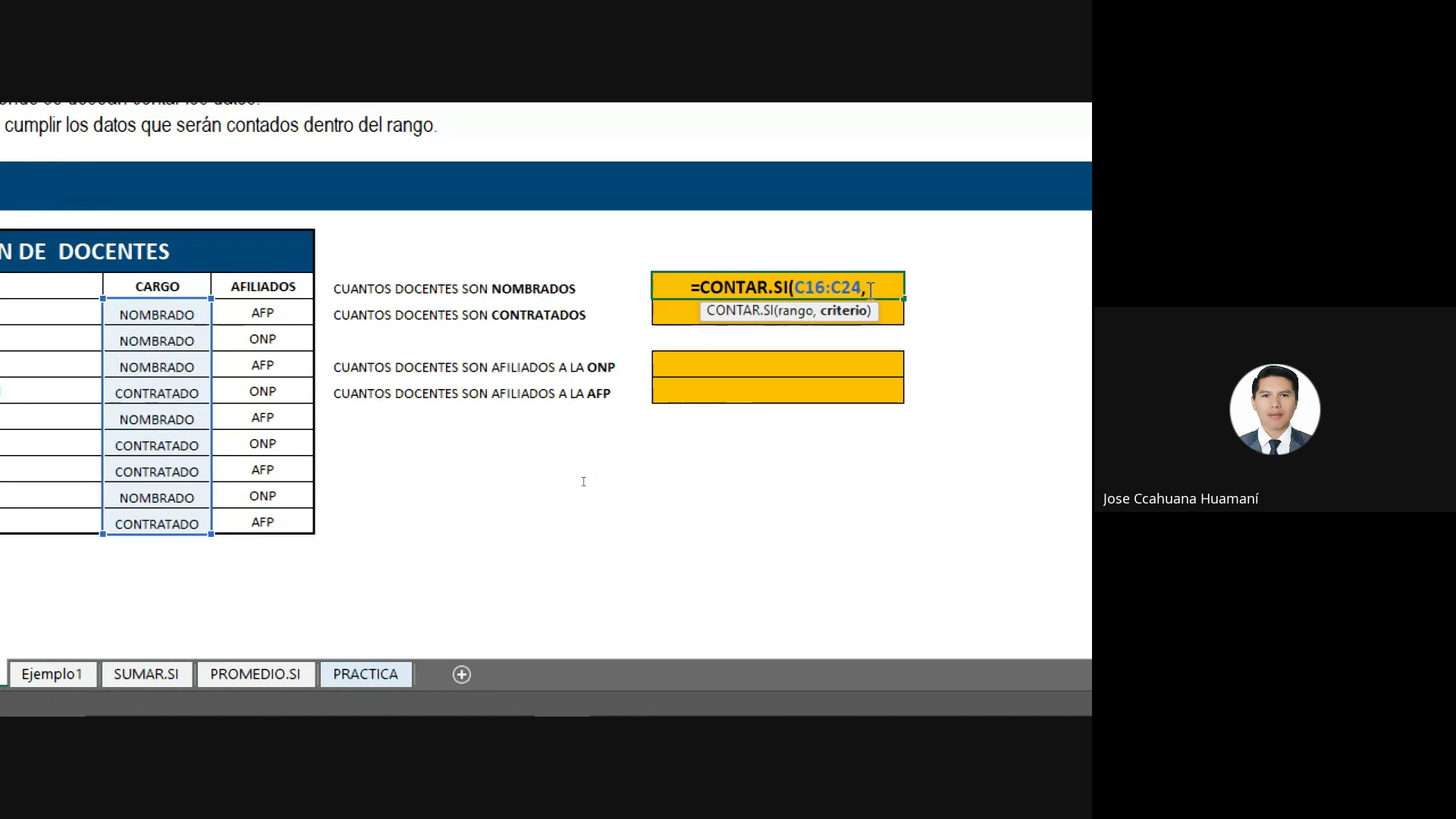
{"action": "type", "text": "\""}
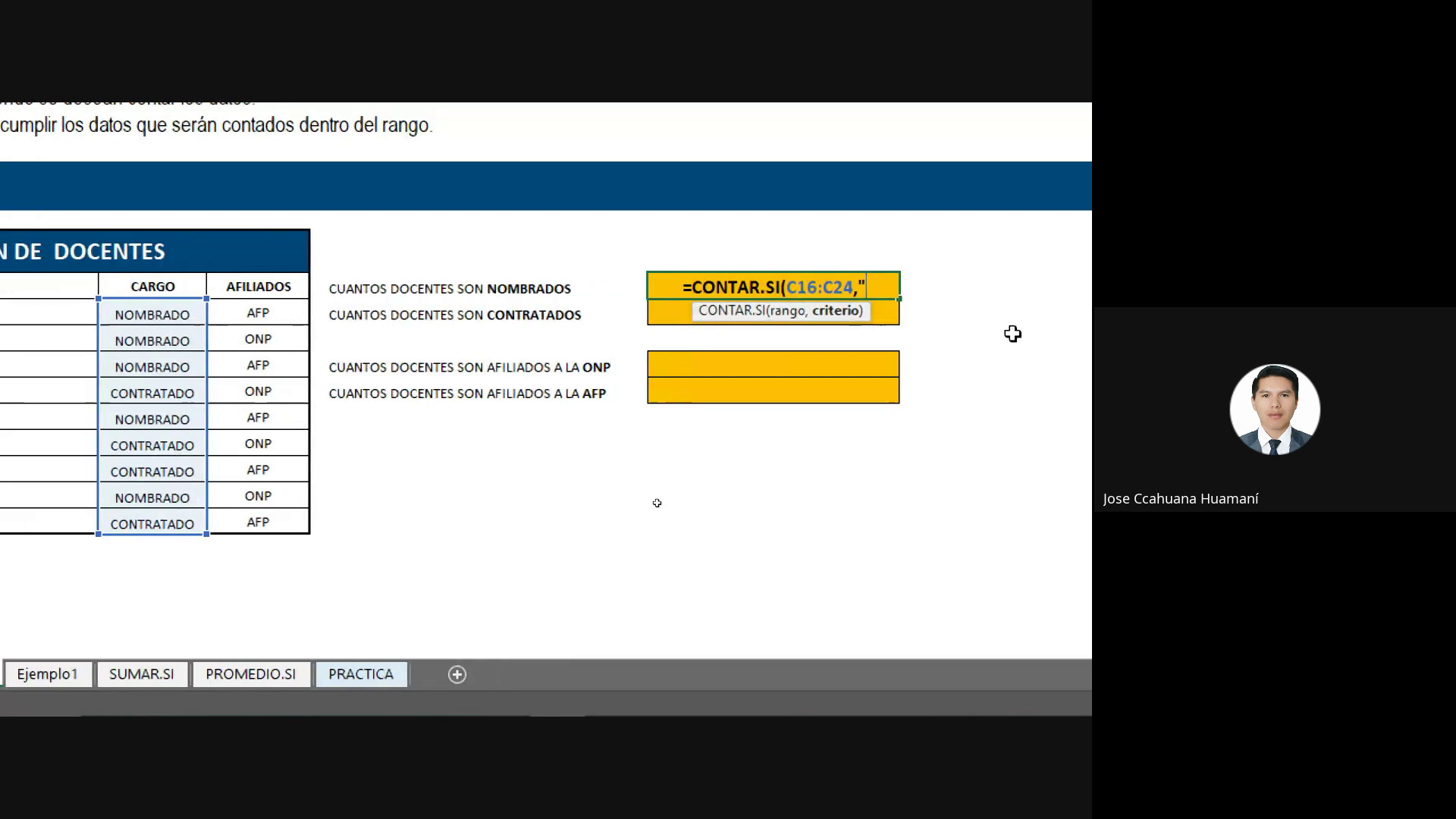
{"action": "type", "text": "N"}
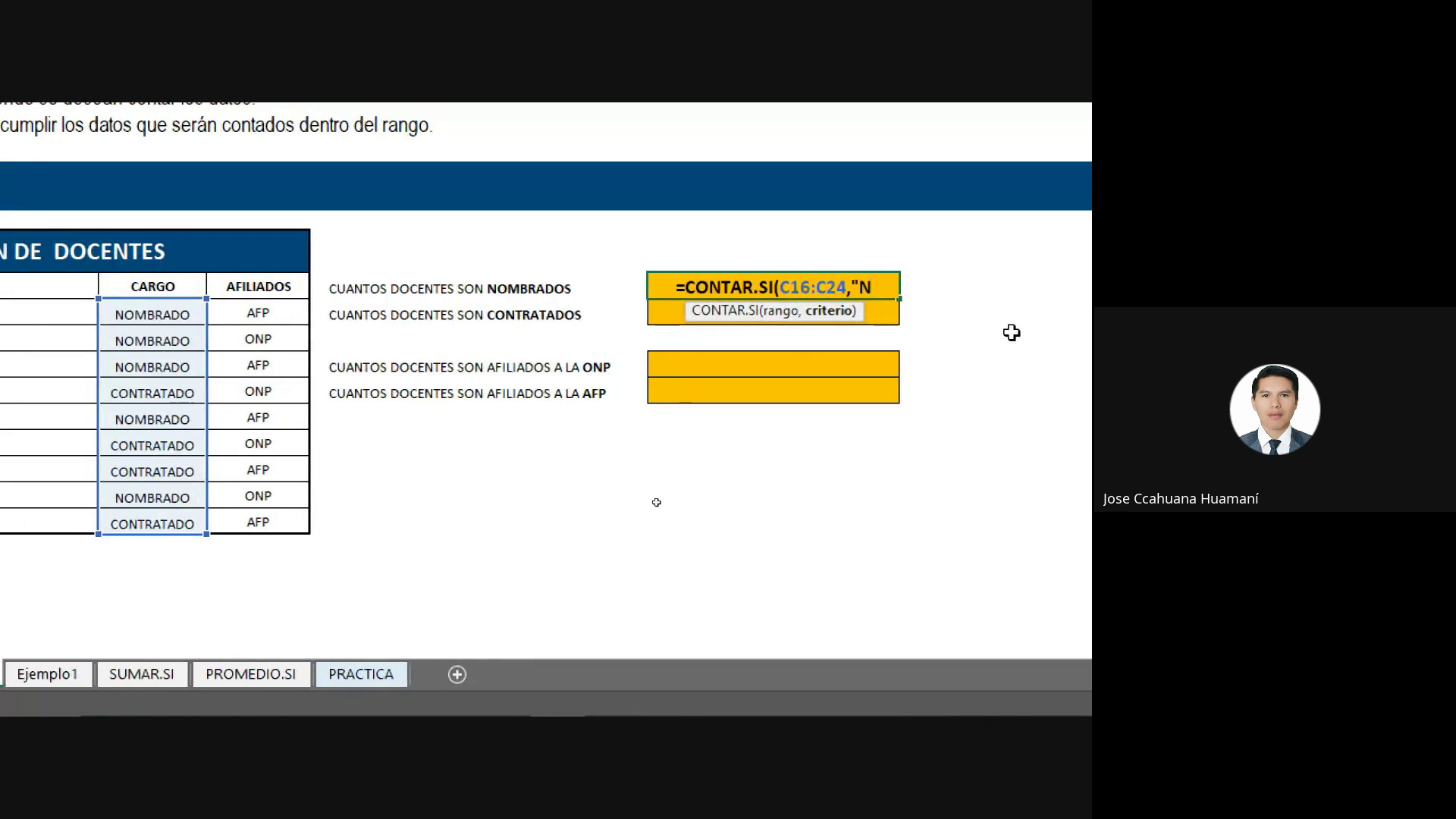
{"action": "type", "text": "ombrdo"}
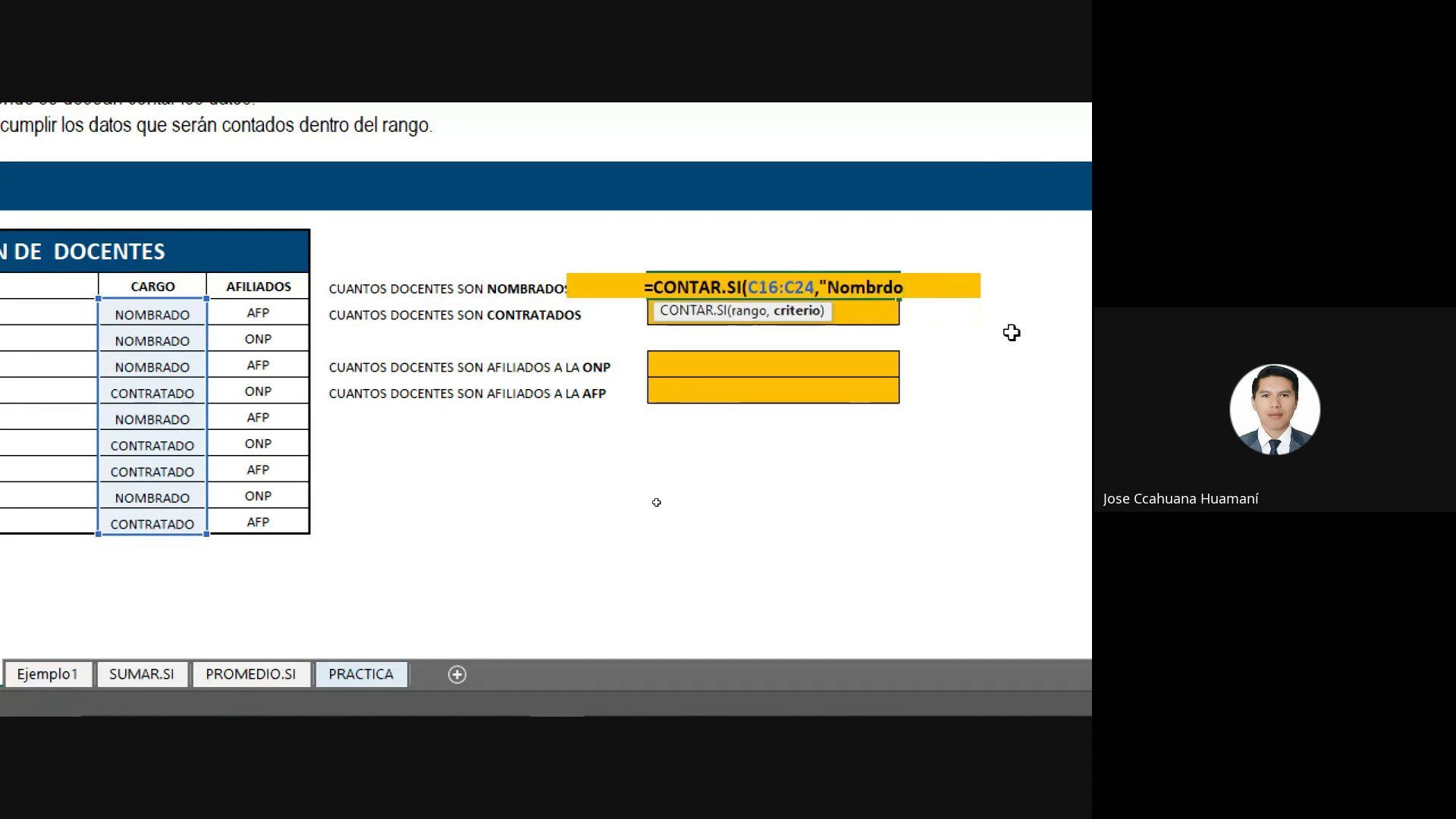
{"action": "key", "text": "BackSpace"}
{"action": "key", "text": "BackSpace"}
{"action": "type", "text": "ad"}
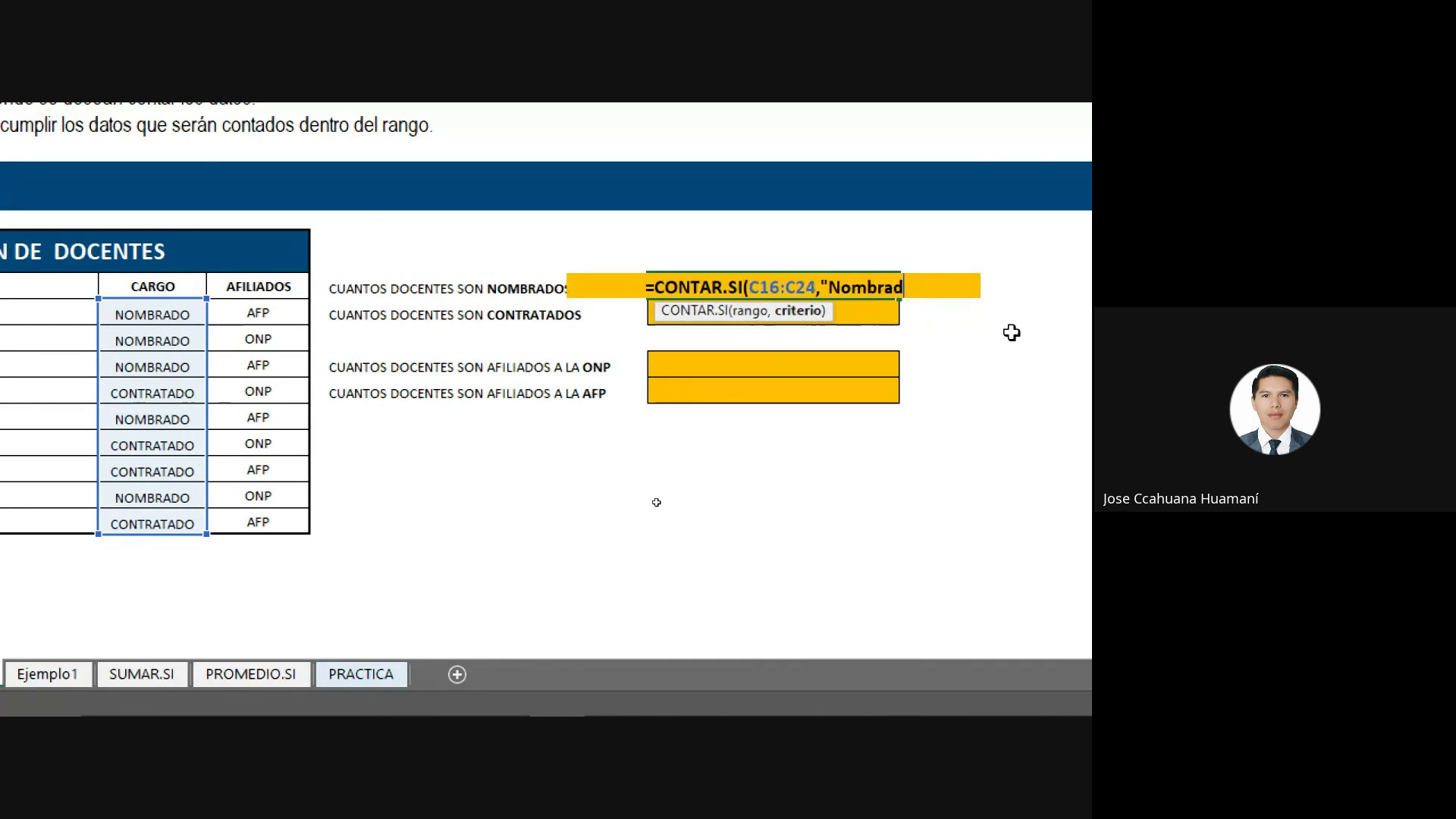
{"action": "type", "text": "o"}
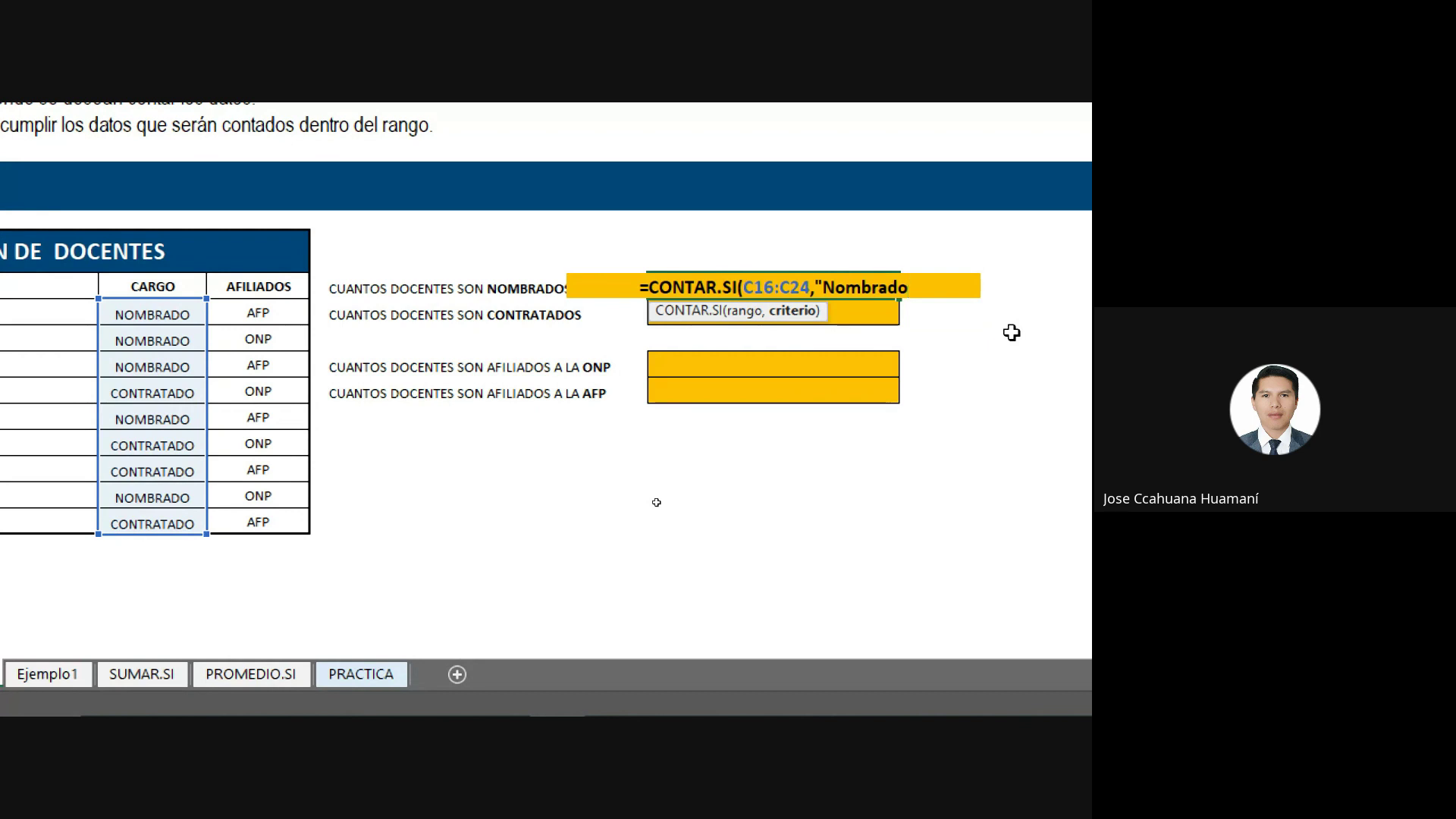
{"action": "type", "text": "\""}
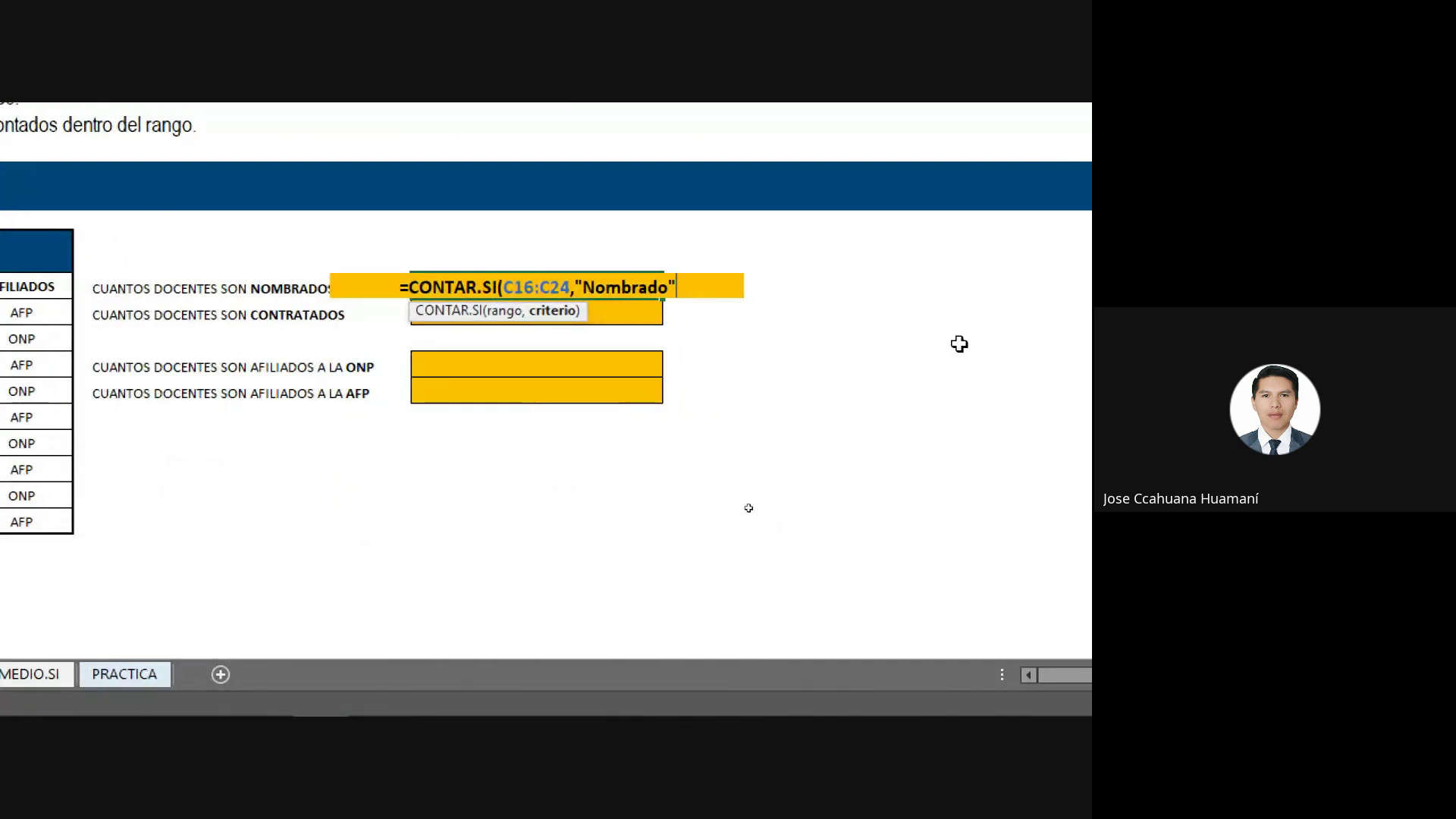
{"action": "key", "text": "Return"}
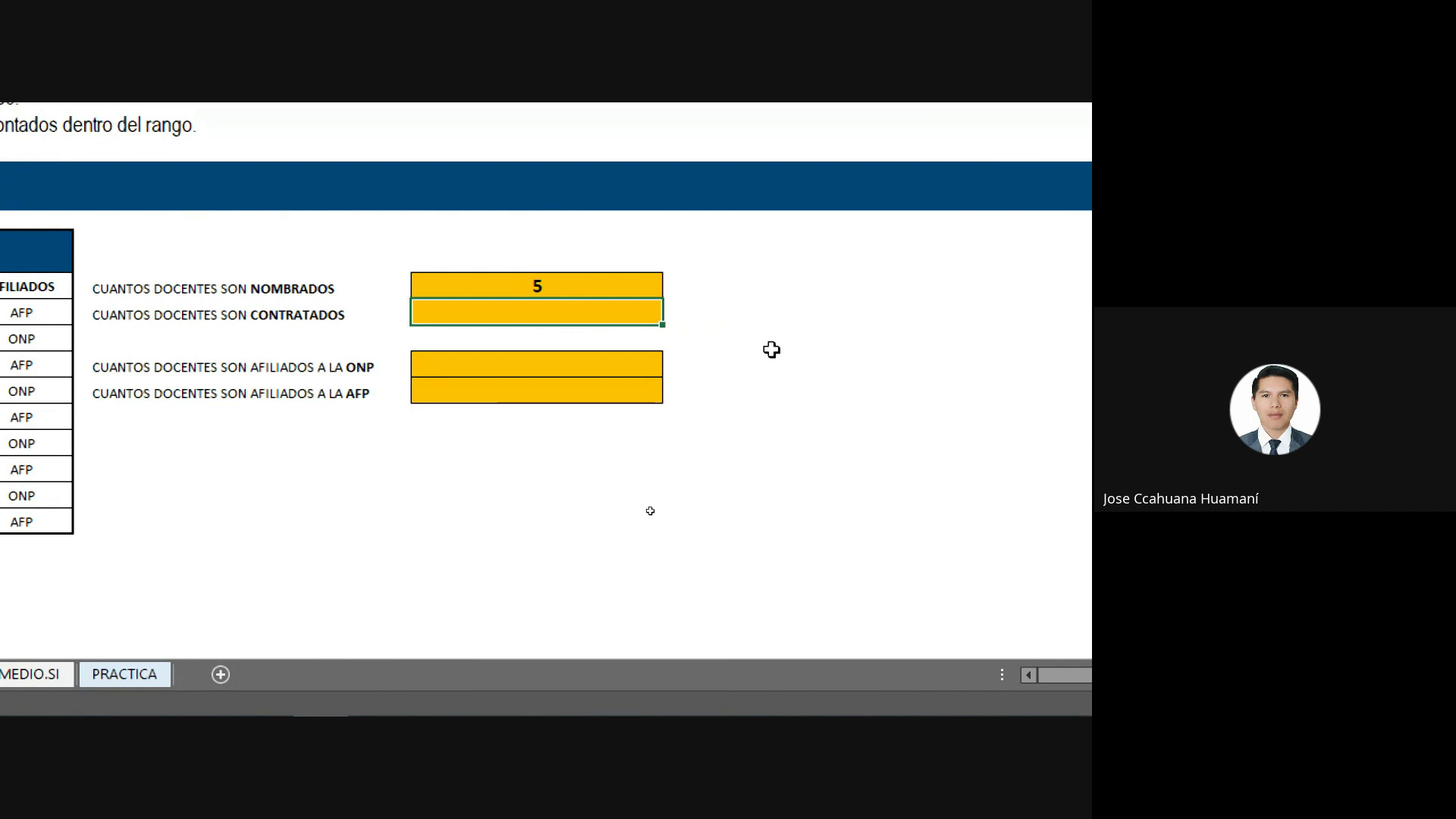
{"action": "left_click", "coordinate": [539, 279]}
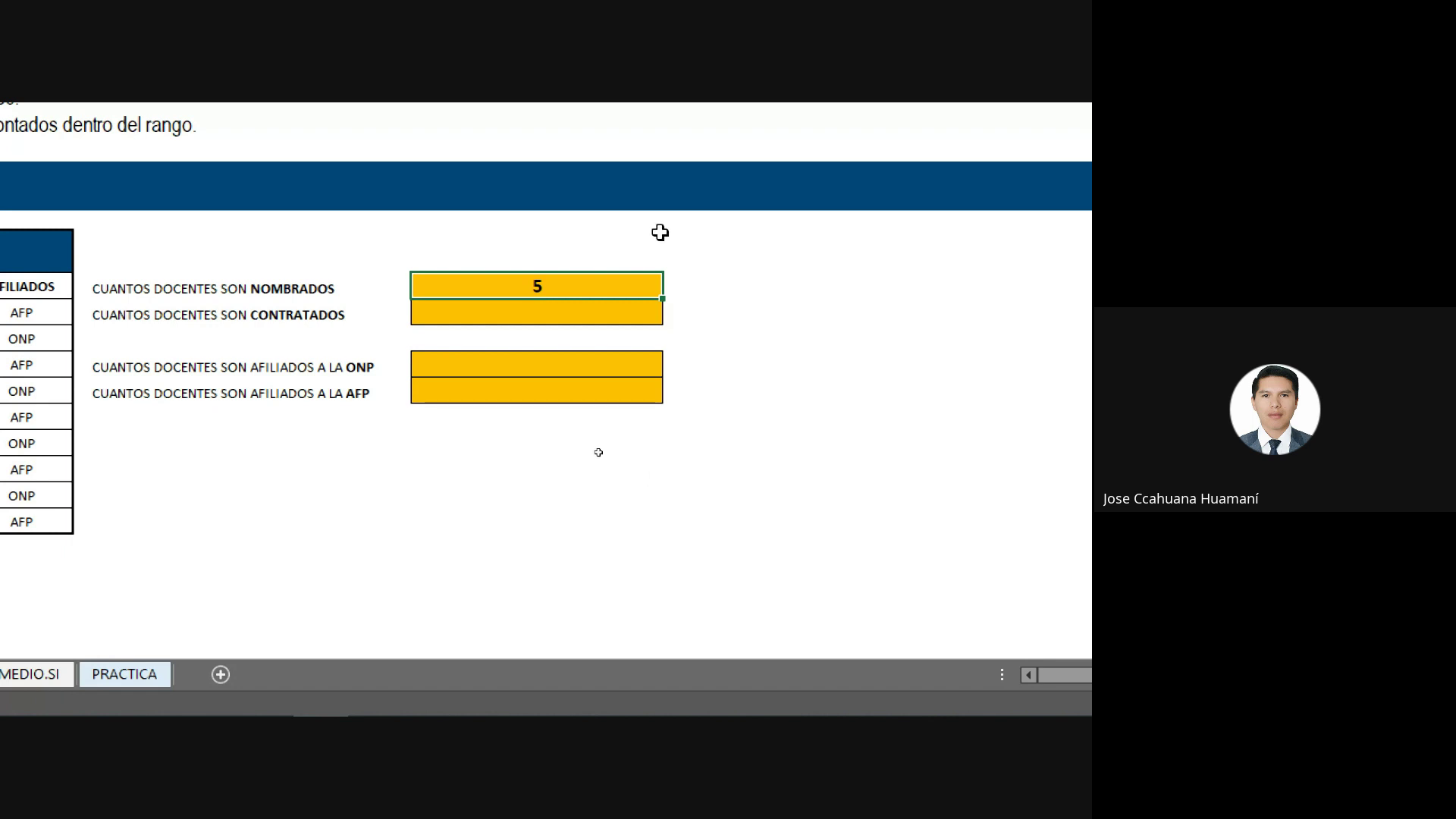
{"action": "left_click", "coordinate": [531, 311]}
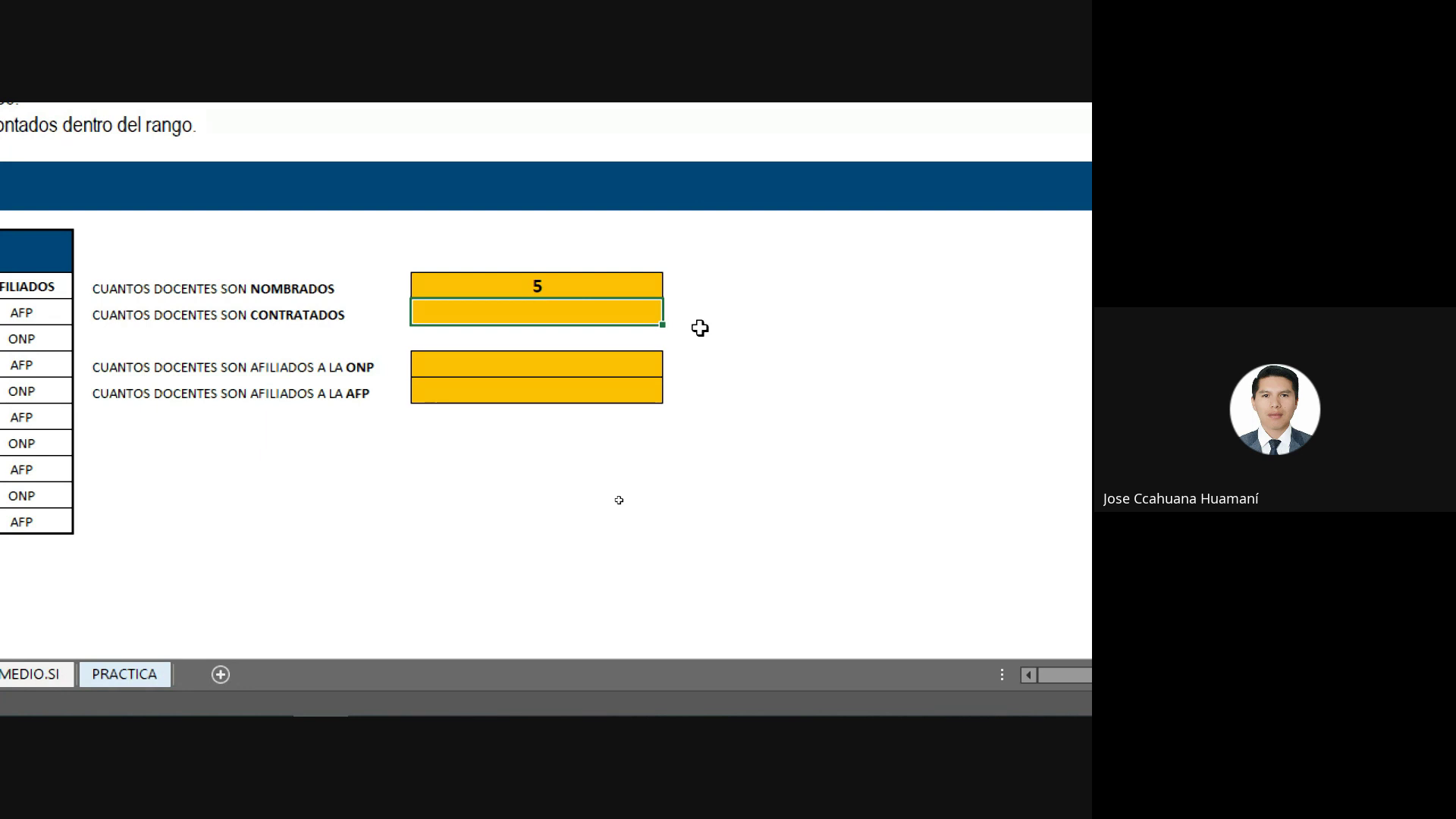
{"action": "scroll", "coordinate": [700, 328], "scroll_direction": "up", "scroll_amount": 2}
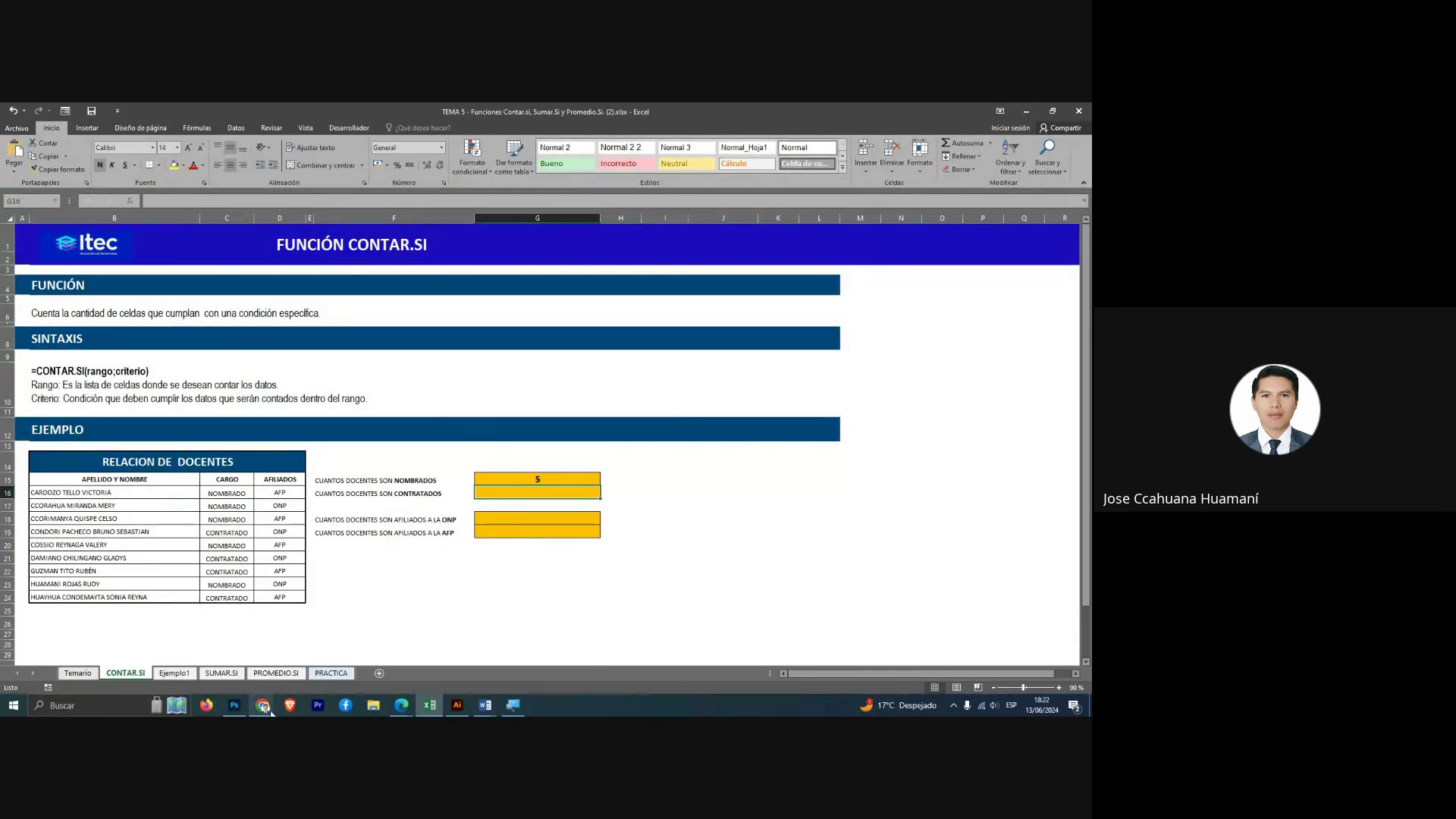
{"action": "mouse_move", "coordinate": [263, 706]}
{"action": "left_click", "coordinate": [200, 652]}
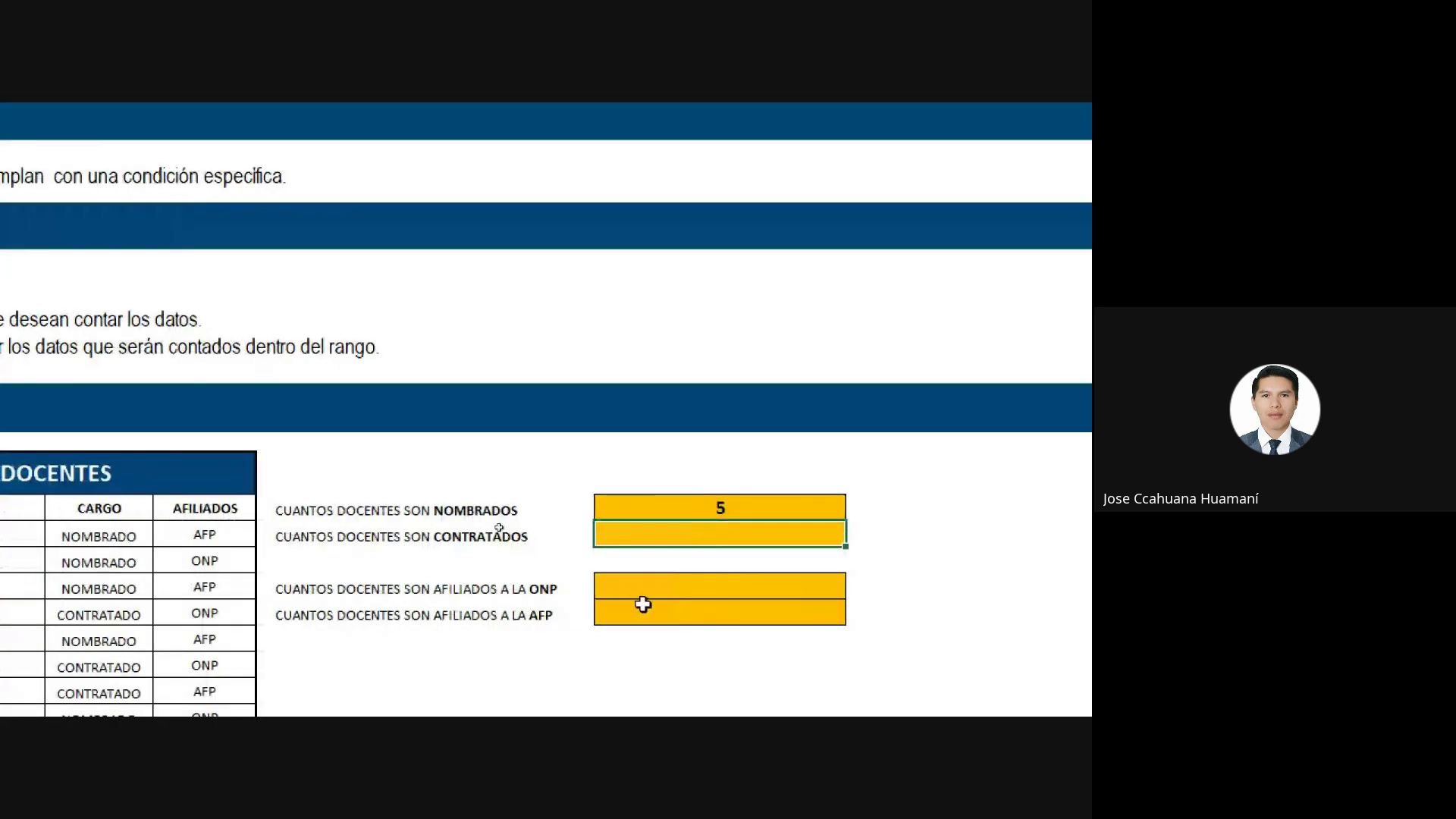
{"action": "key", "text": "Down"}
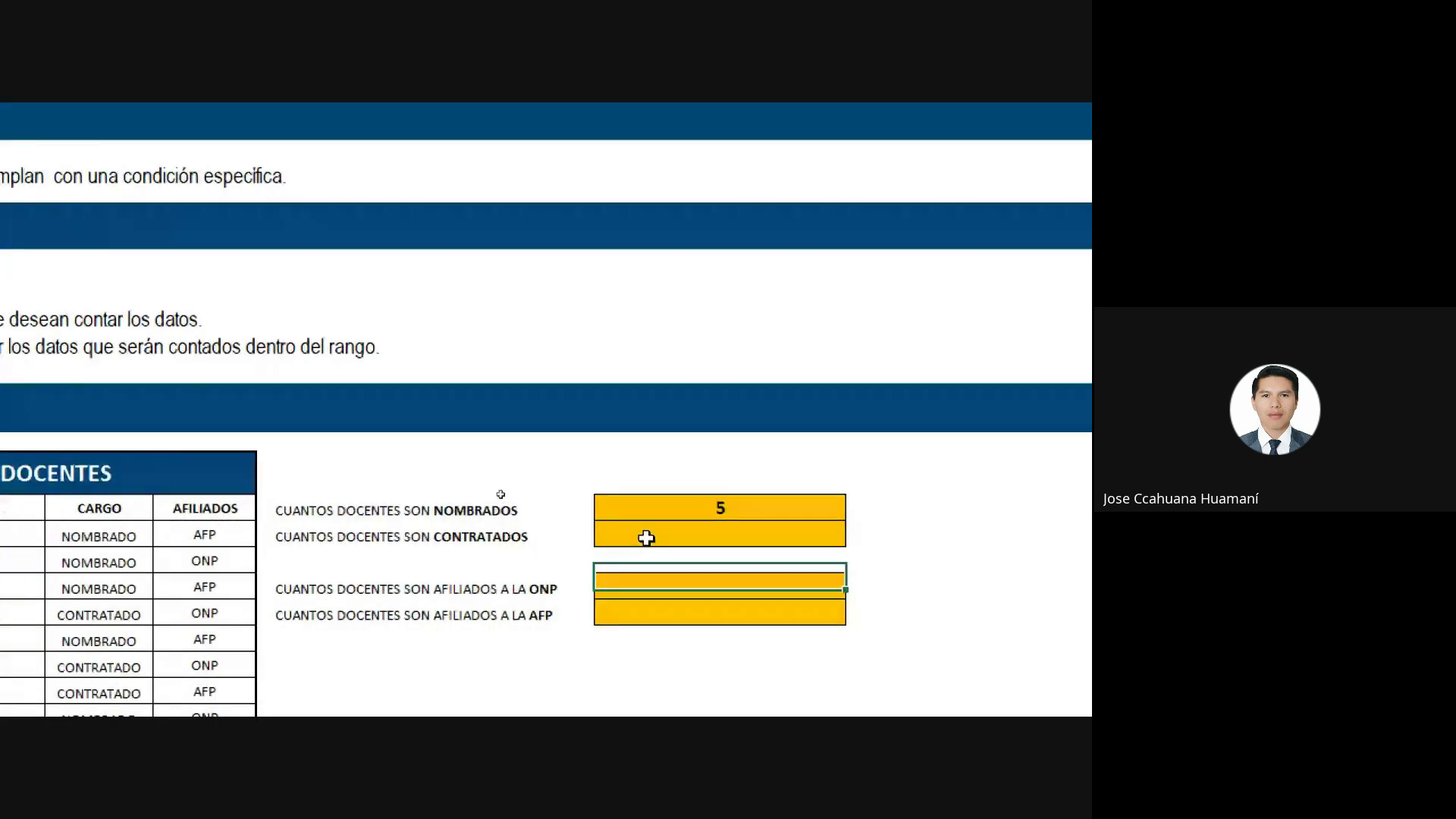
{"action": "left_click", "coordinate": [646, 538]}
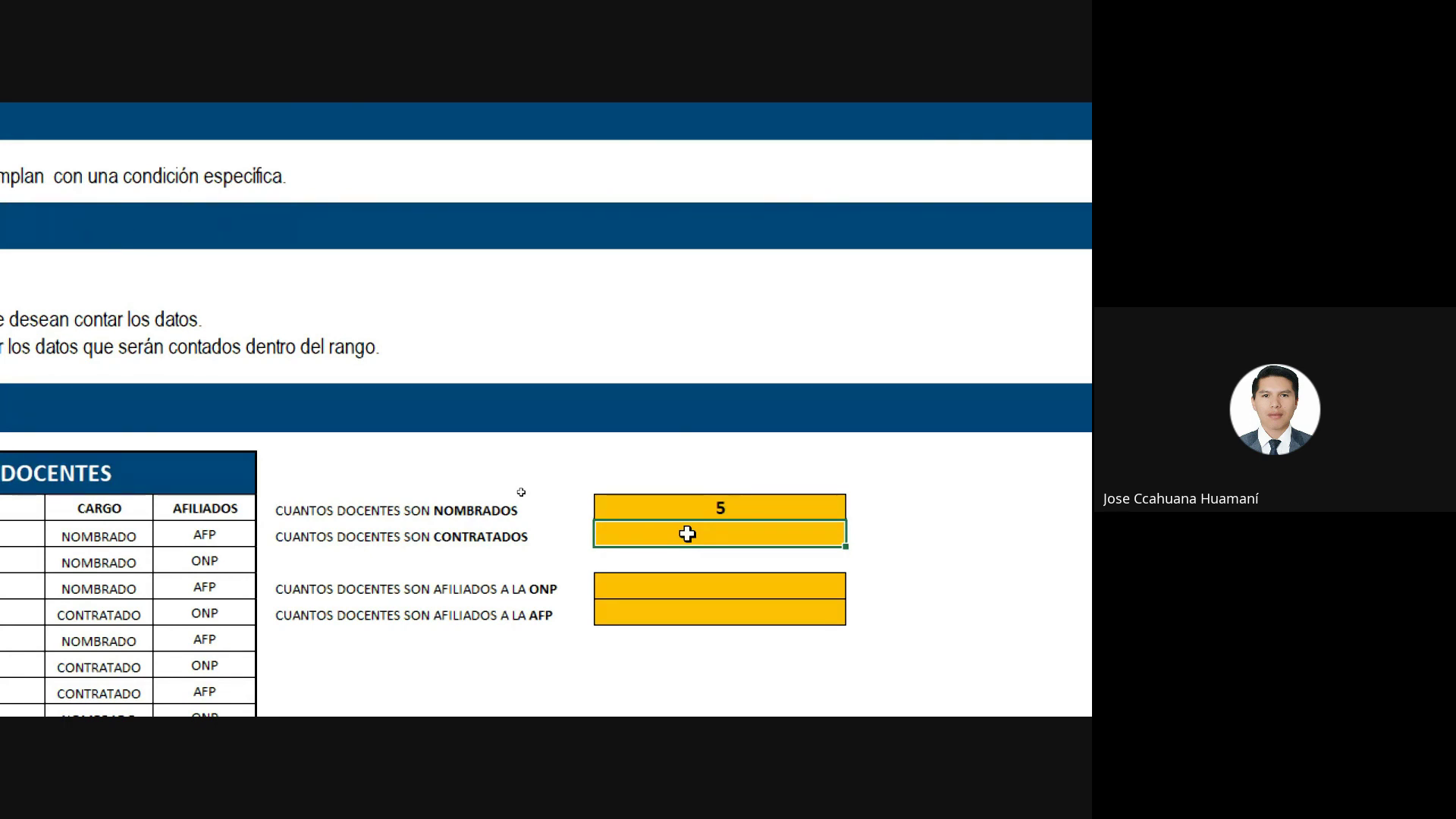
{"action": "left_click", "coordinate": [489, 540]}
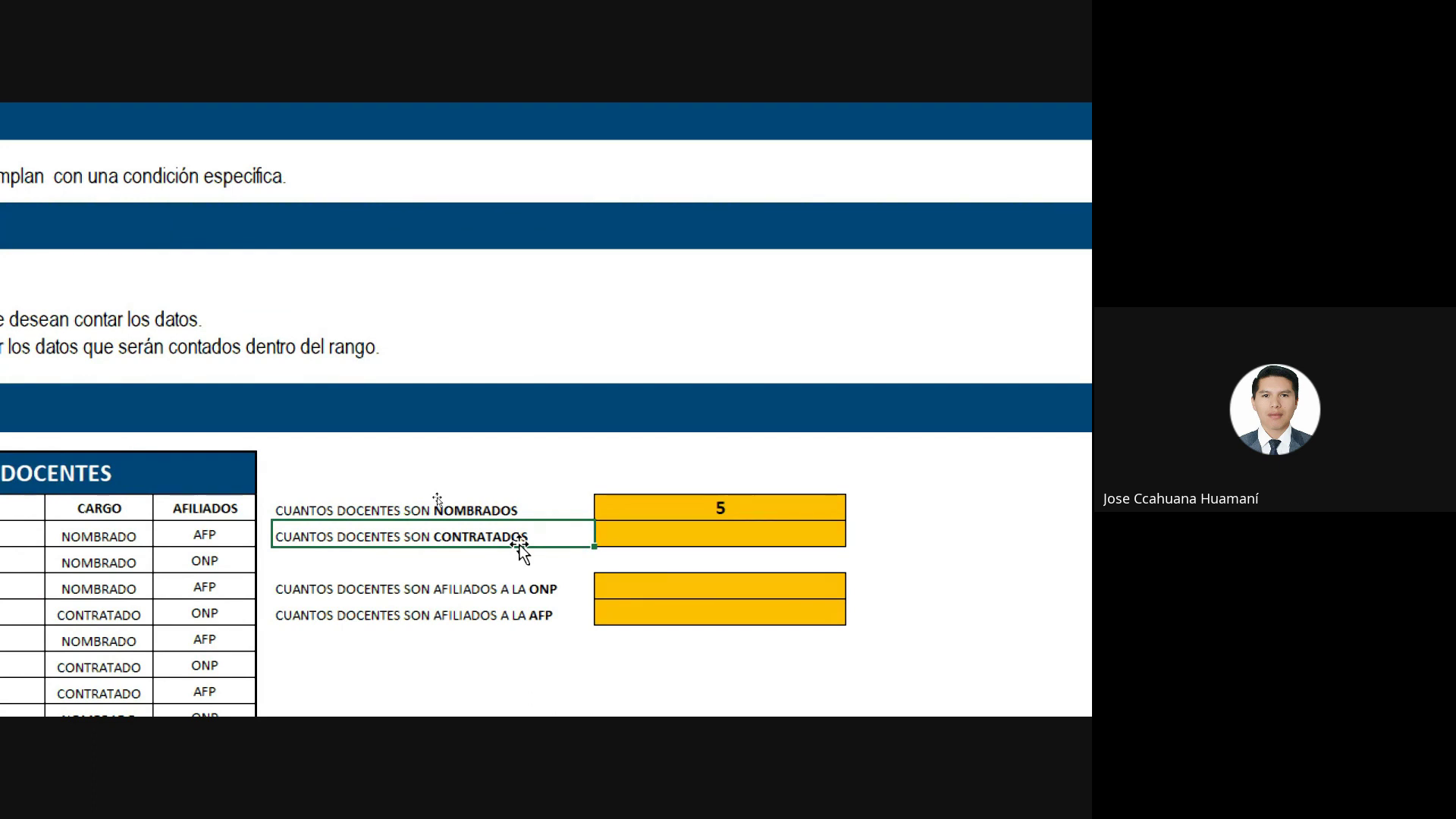
{"action": "left_click", "coordinate": [735, 537]}
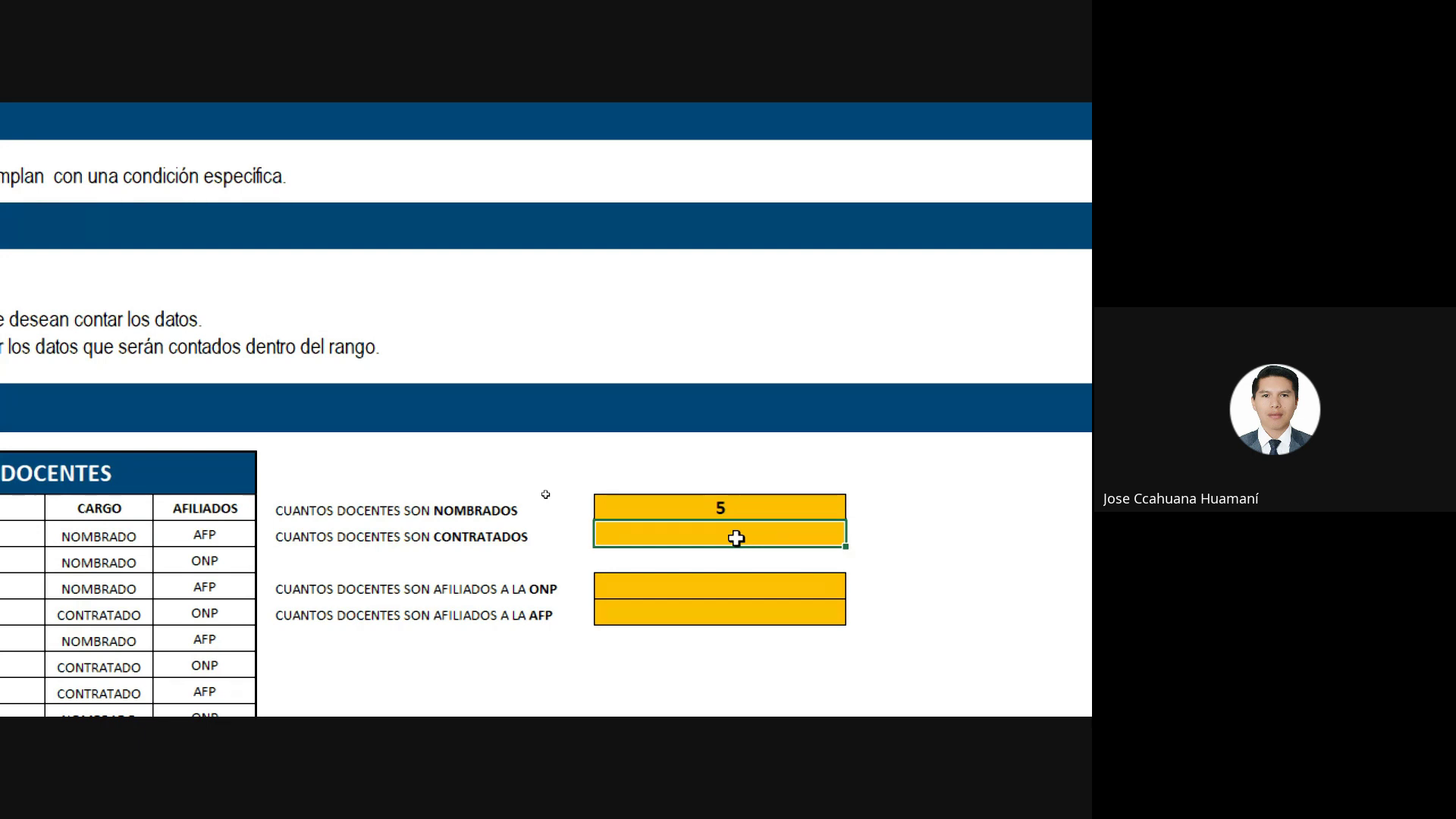
Enter =CONTAR.SI(C16:C24,"Contratado") in the CONTRATADOS answer cell, giving 4
{"action": "type", "text": "="}
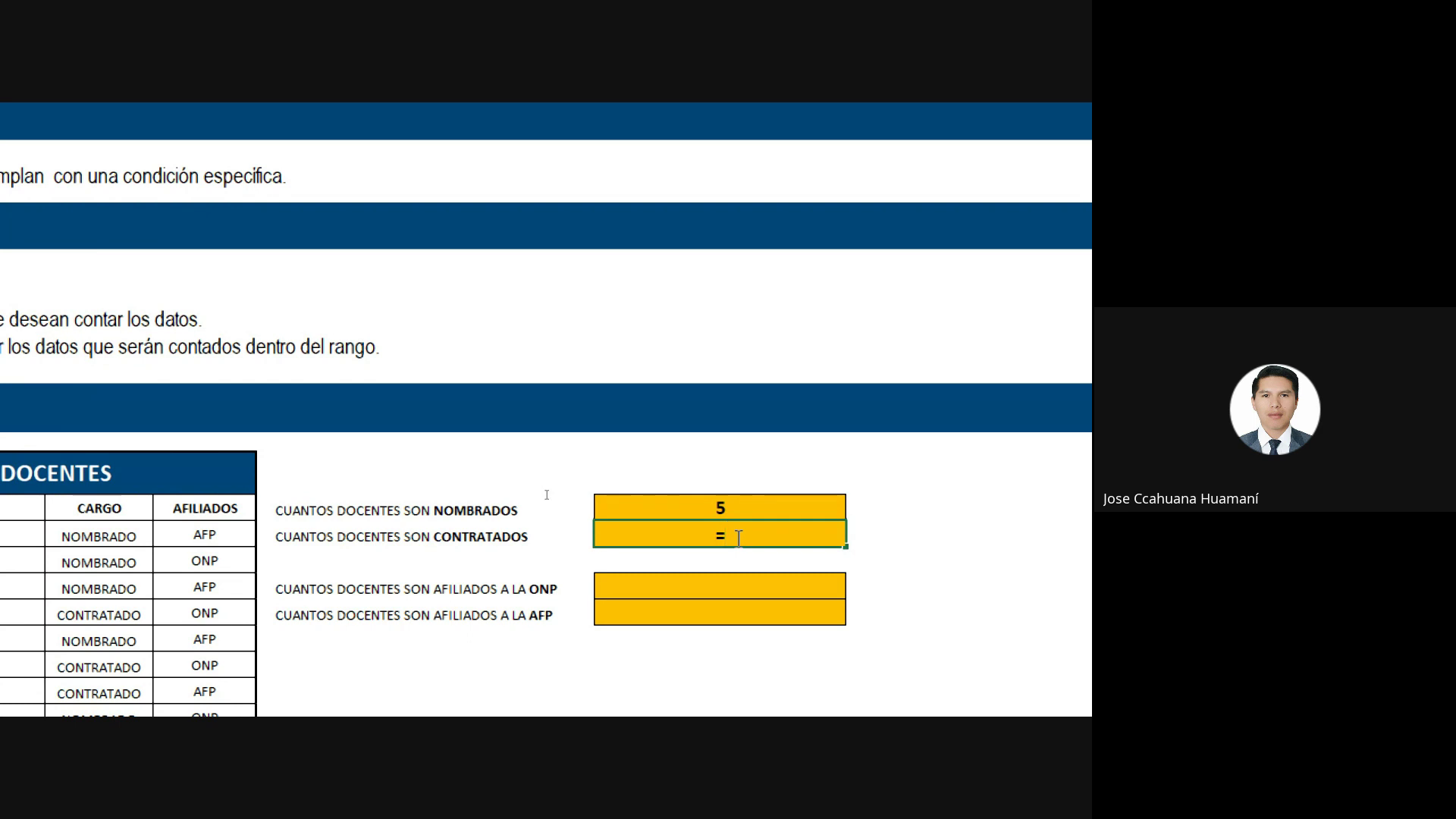
{"action": "type", "text": "con"}
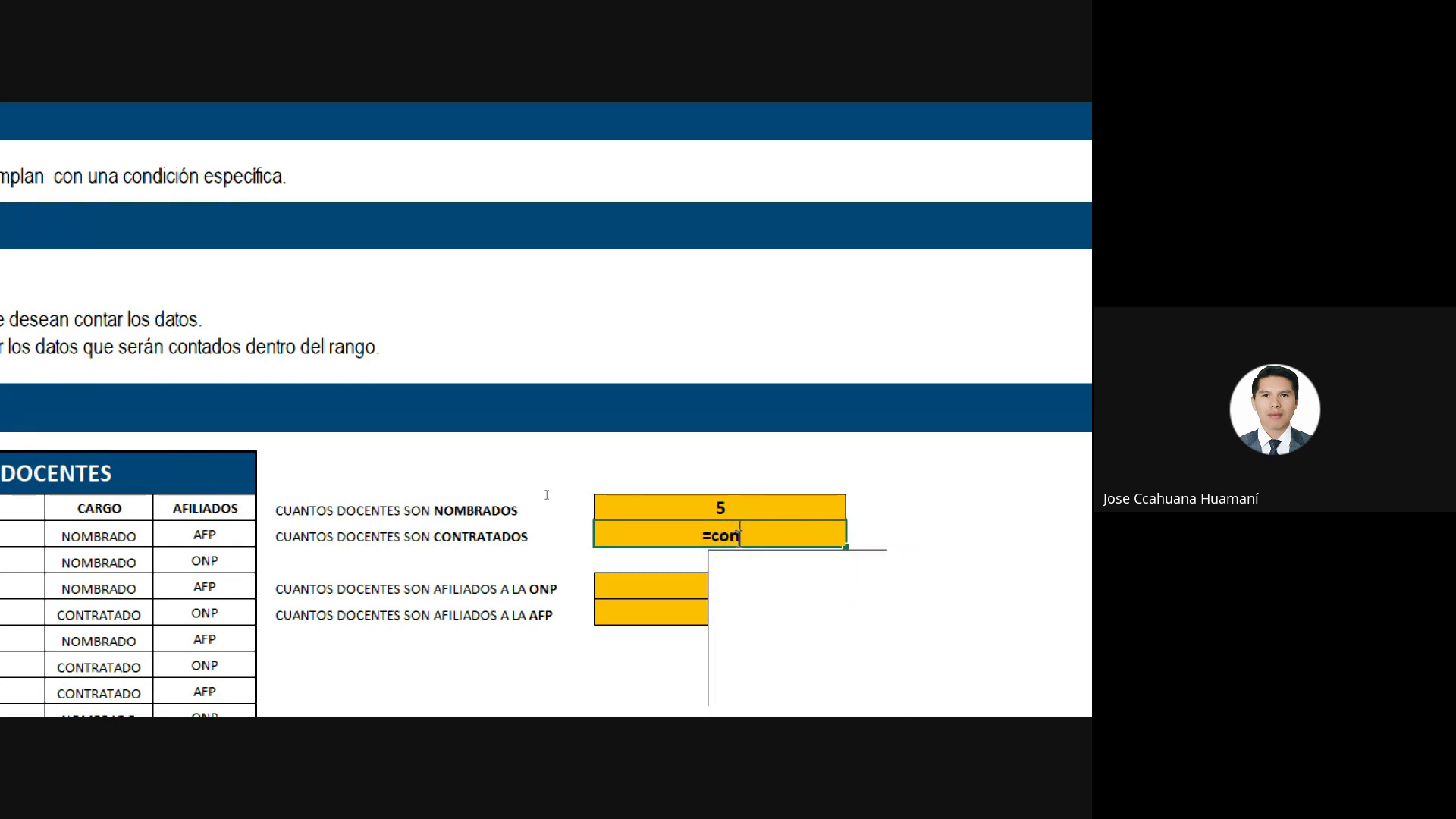
{"action": "type", "text": "tar"}
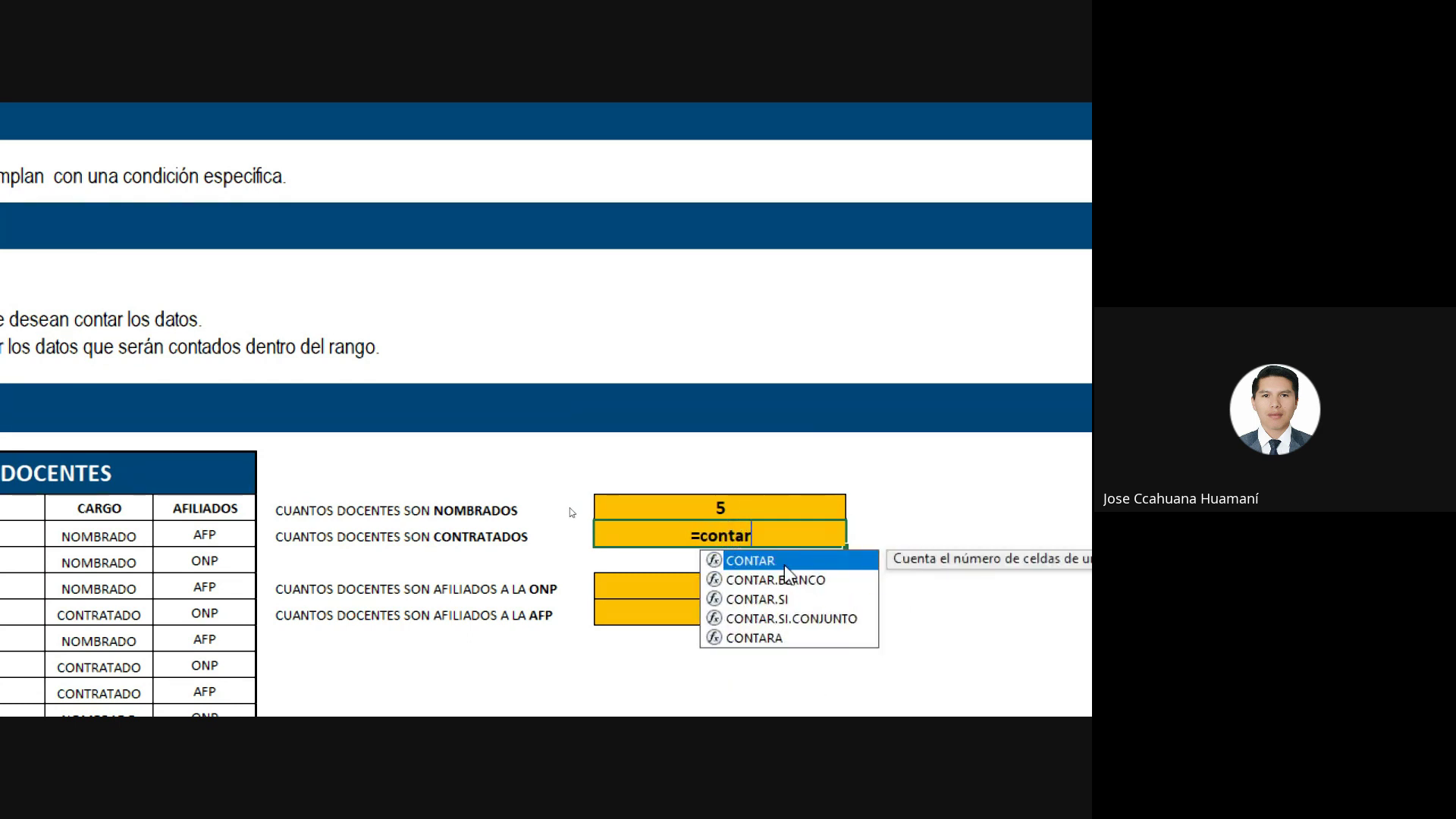
{"action": "double_click", "coordinate": [787, 600]}
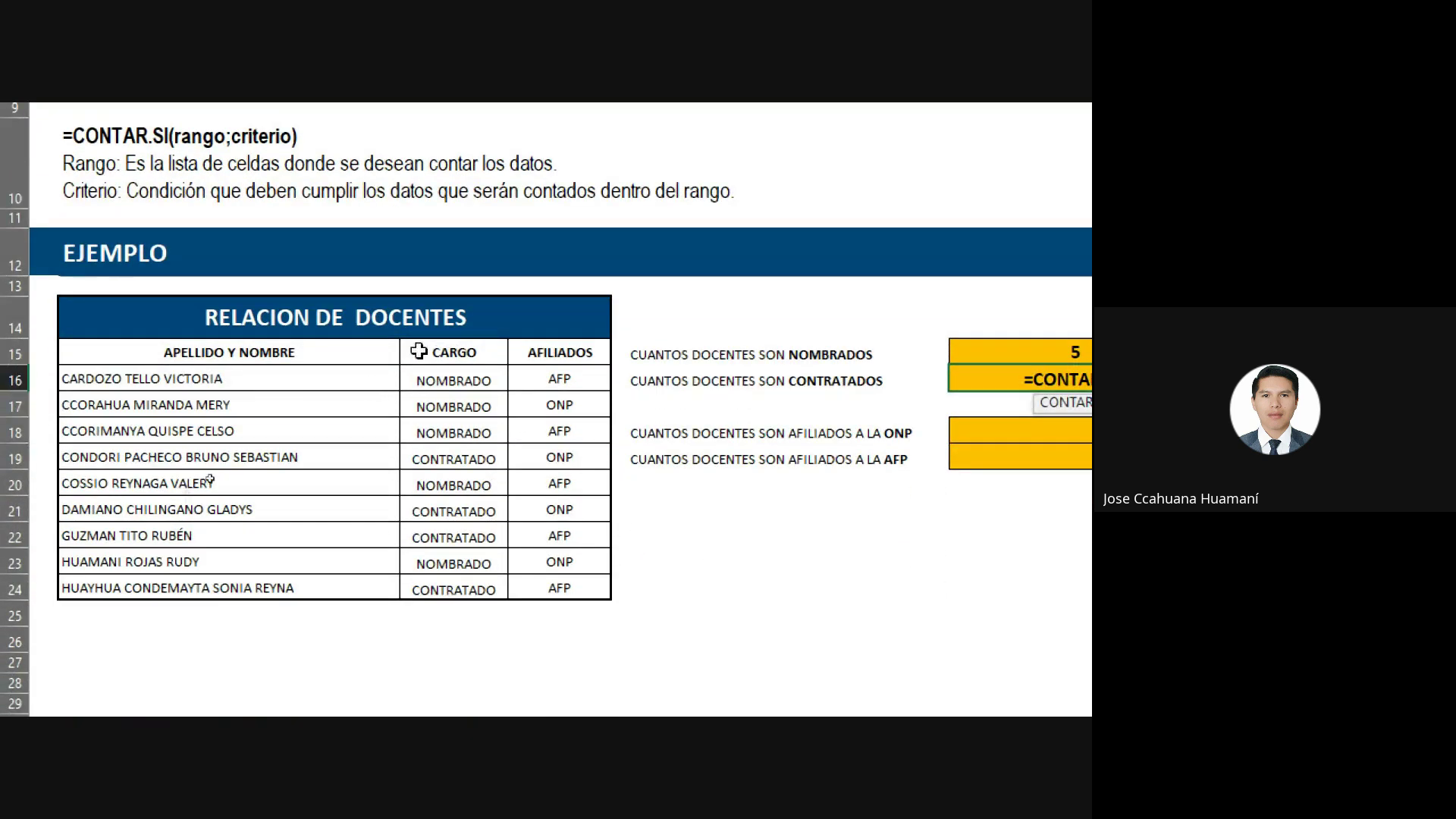
{"action": "left_click", "coordinate": [461, 377]}
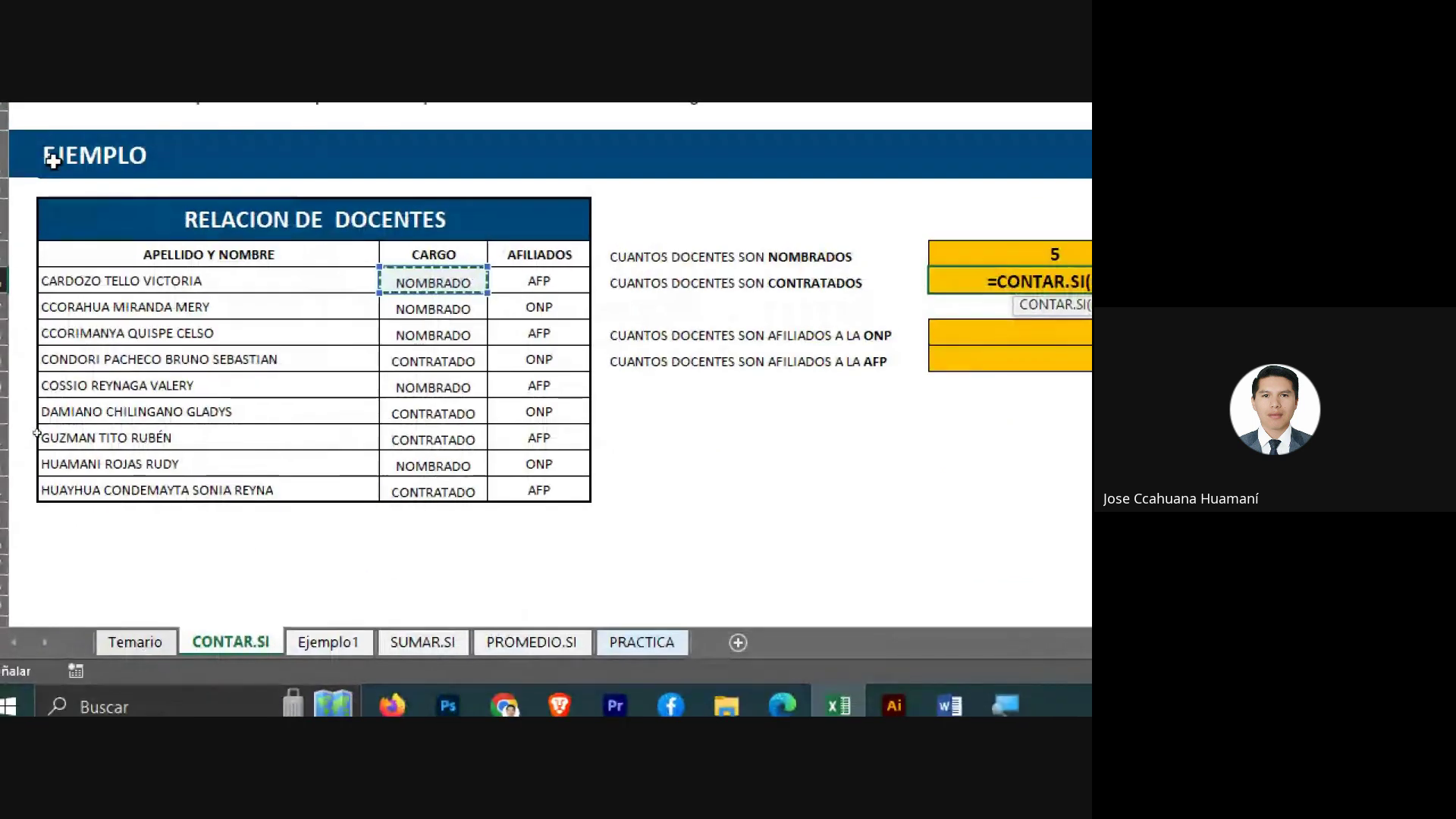
{"action": "left_click_drag", "start_coordinate": [433, 282], "coordinate": [433, 491]}
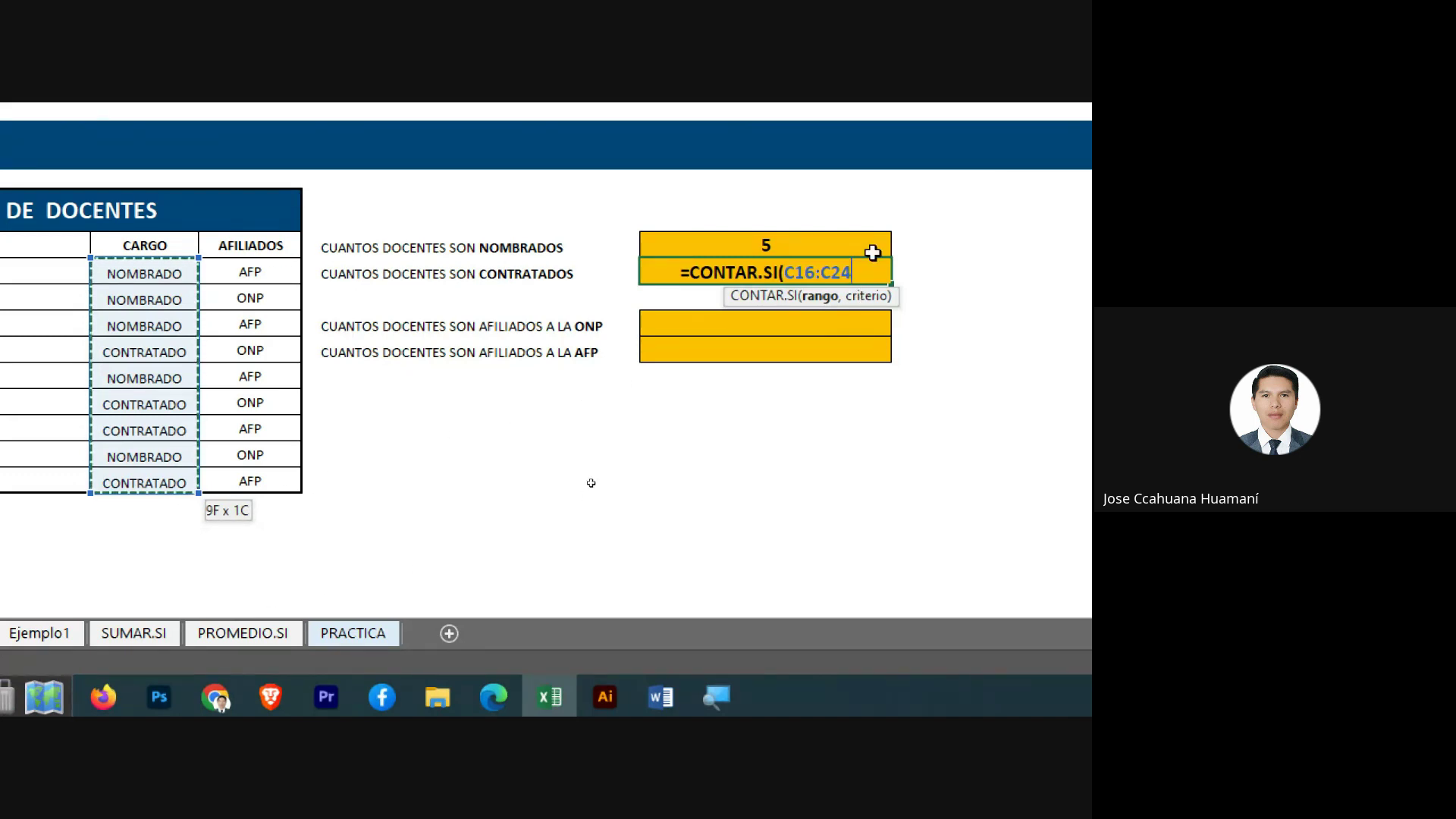
{"action": "type", "text": ","}
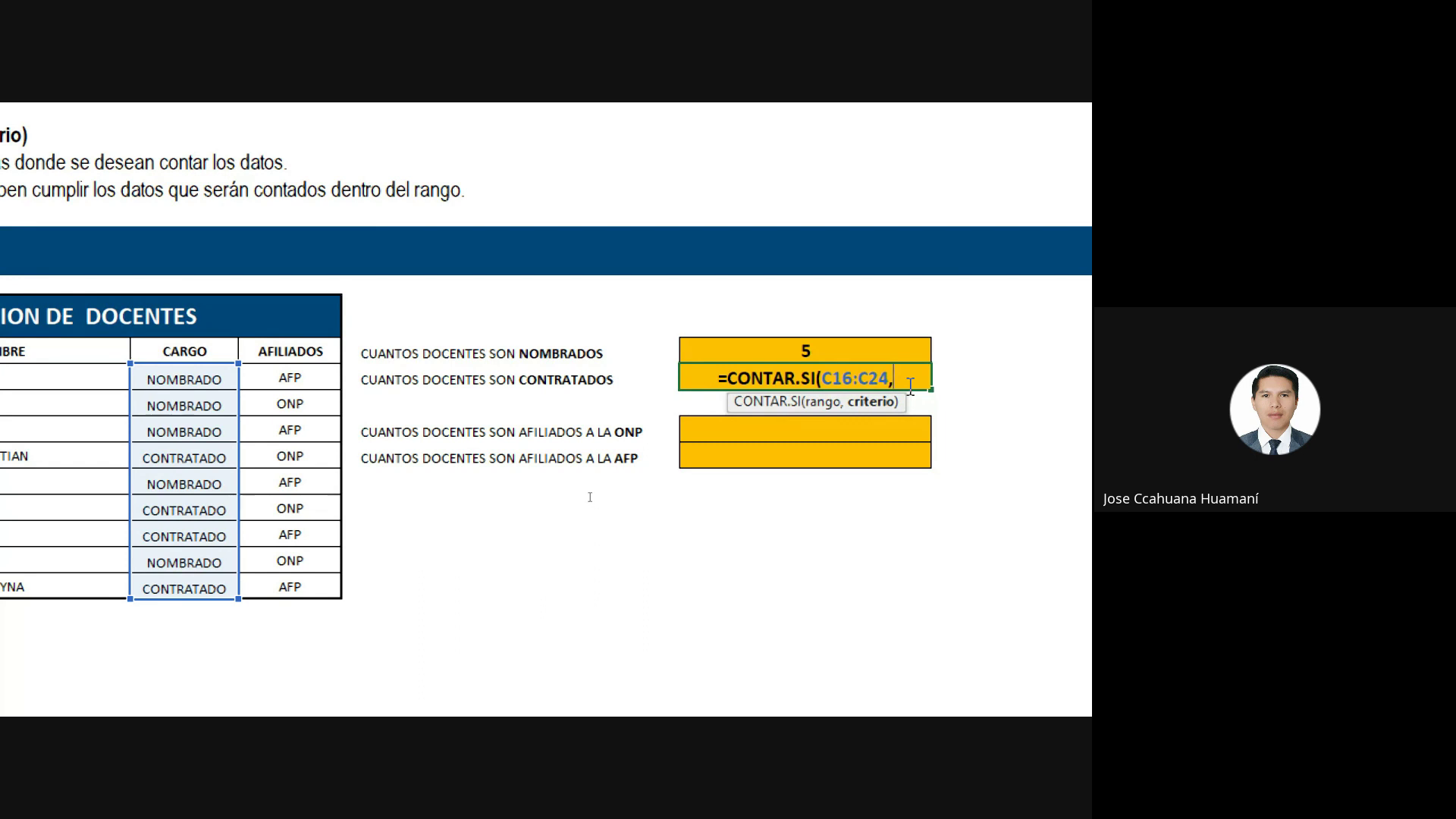
{"action": "type", "text": "#"}
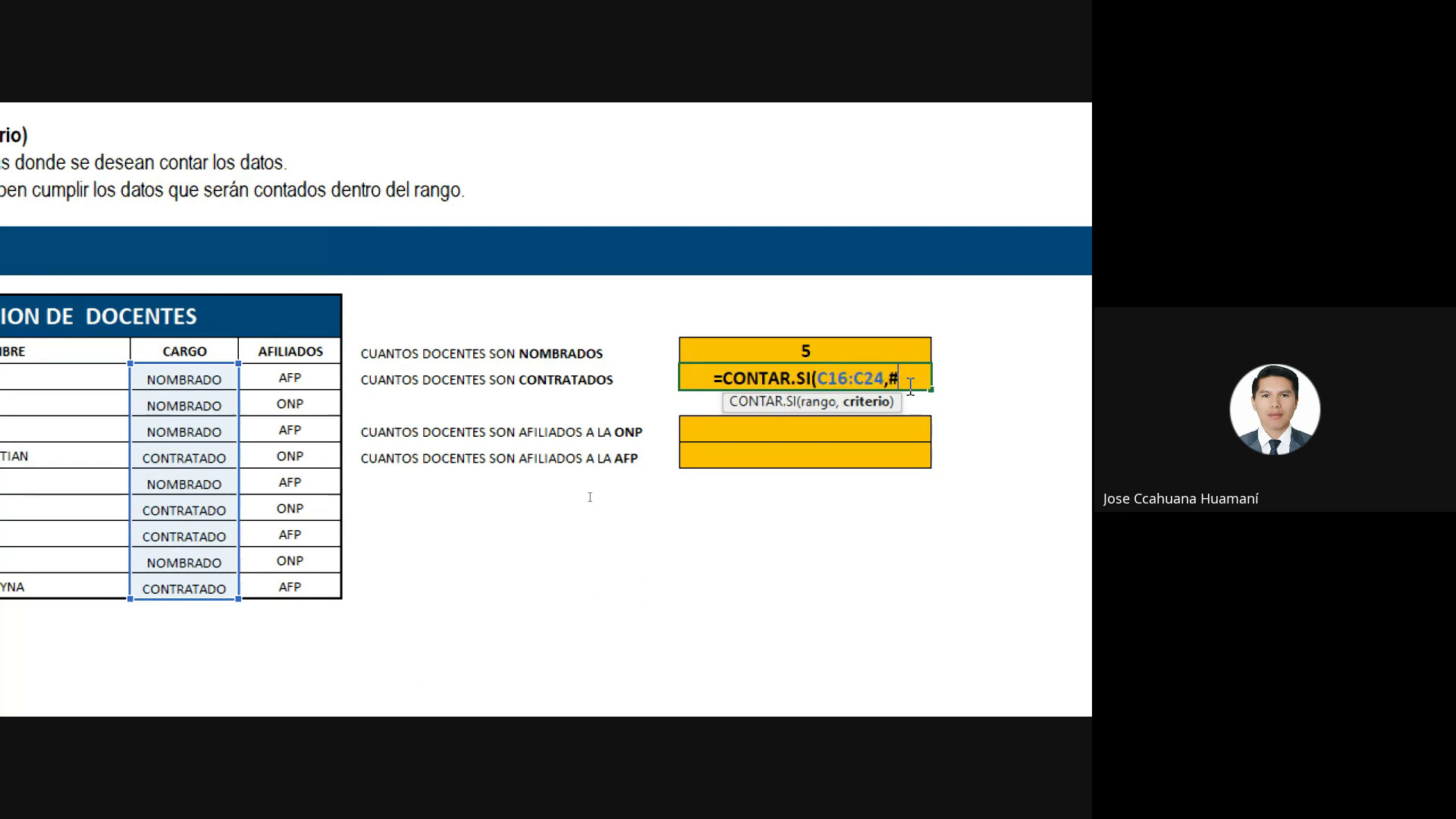
{"action": "key", "text": "BackSpace"}
{"action": "type", "text": "\"C"}
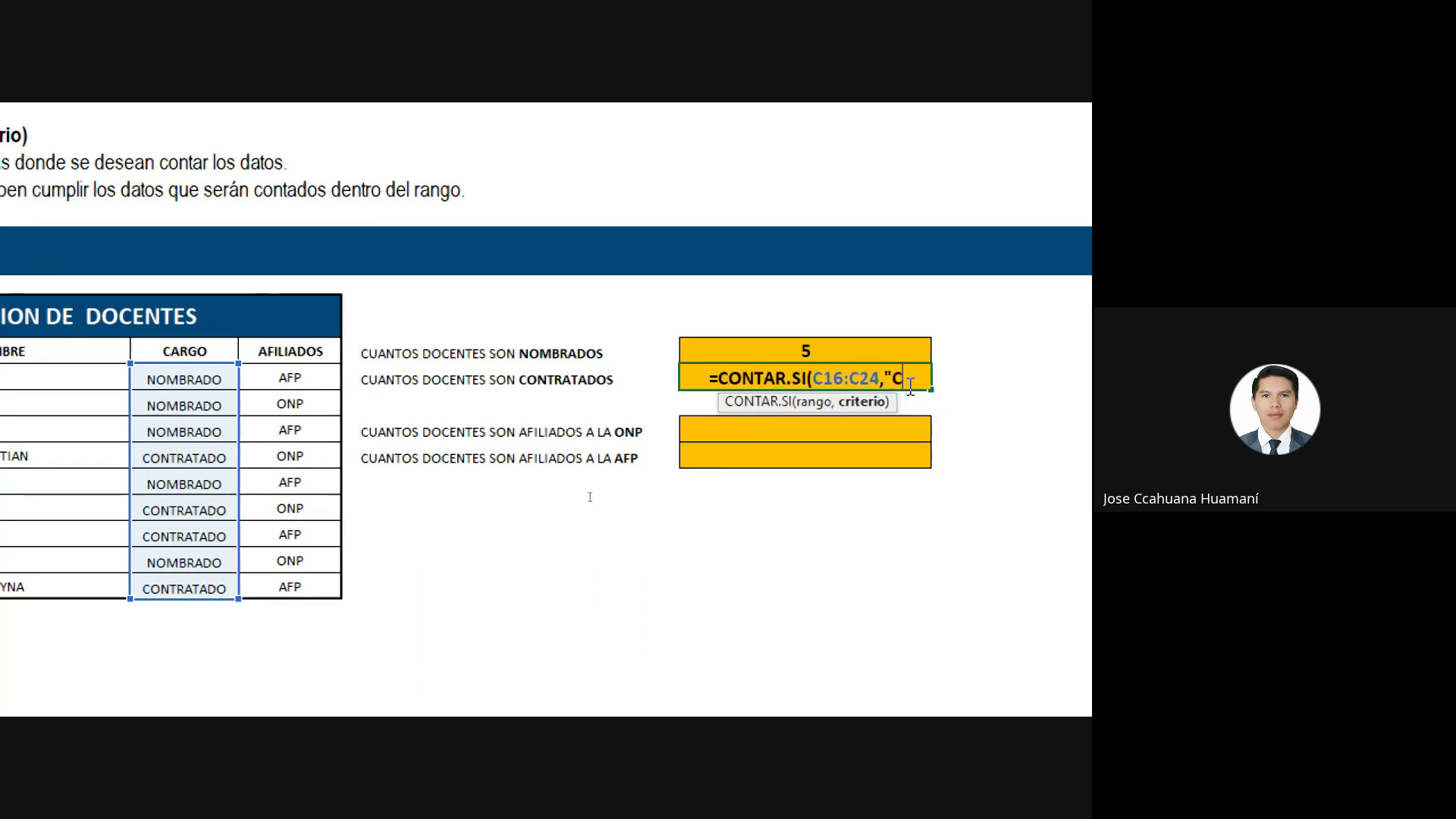
{"action": "type", "text": "ontratado\""}
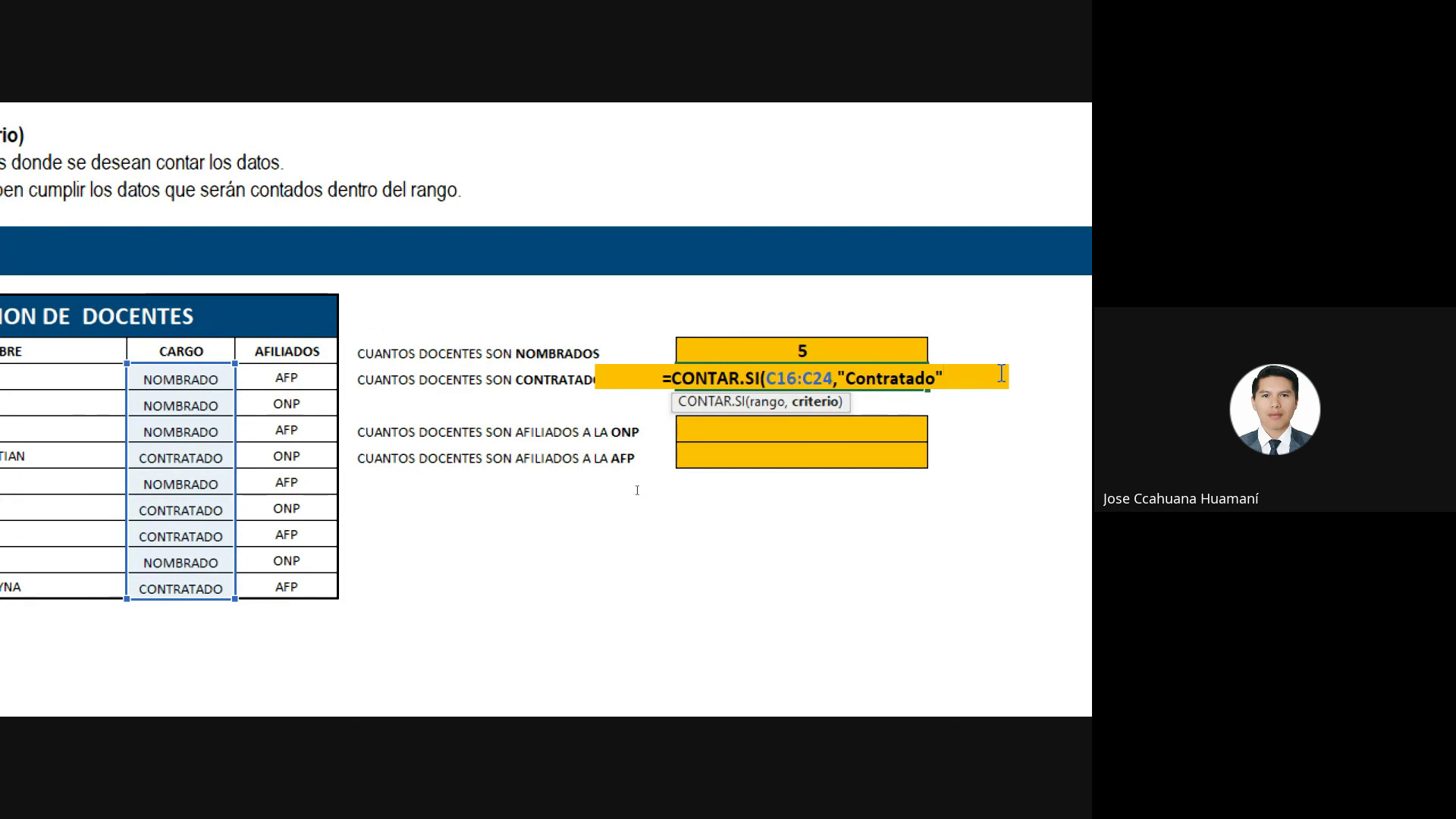
{"action": "key", "text": "Return"}
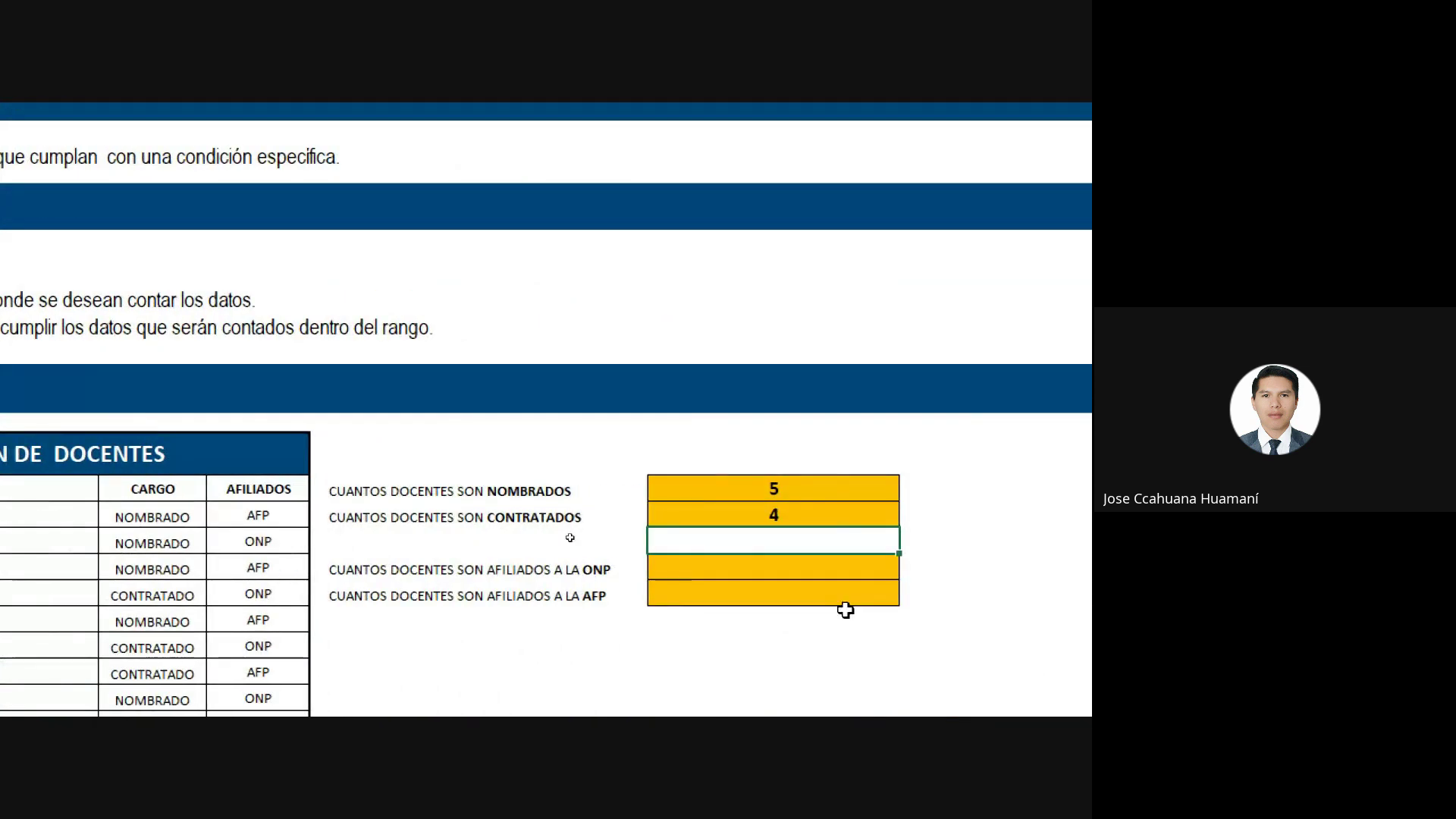
{"action": "left_click", "coordinate": [797, 523]}
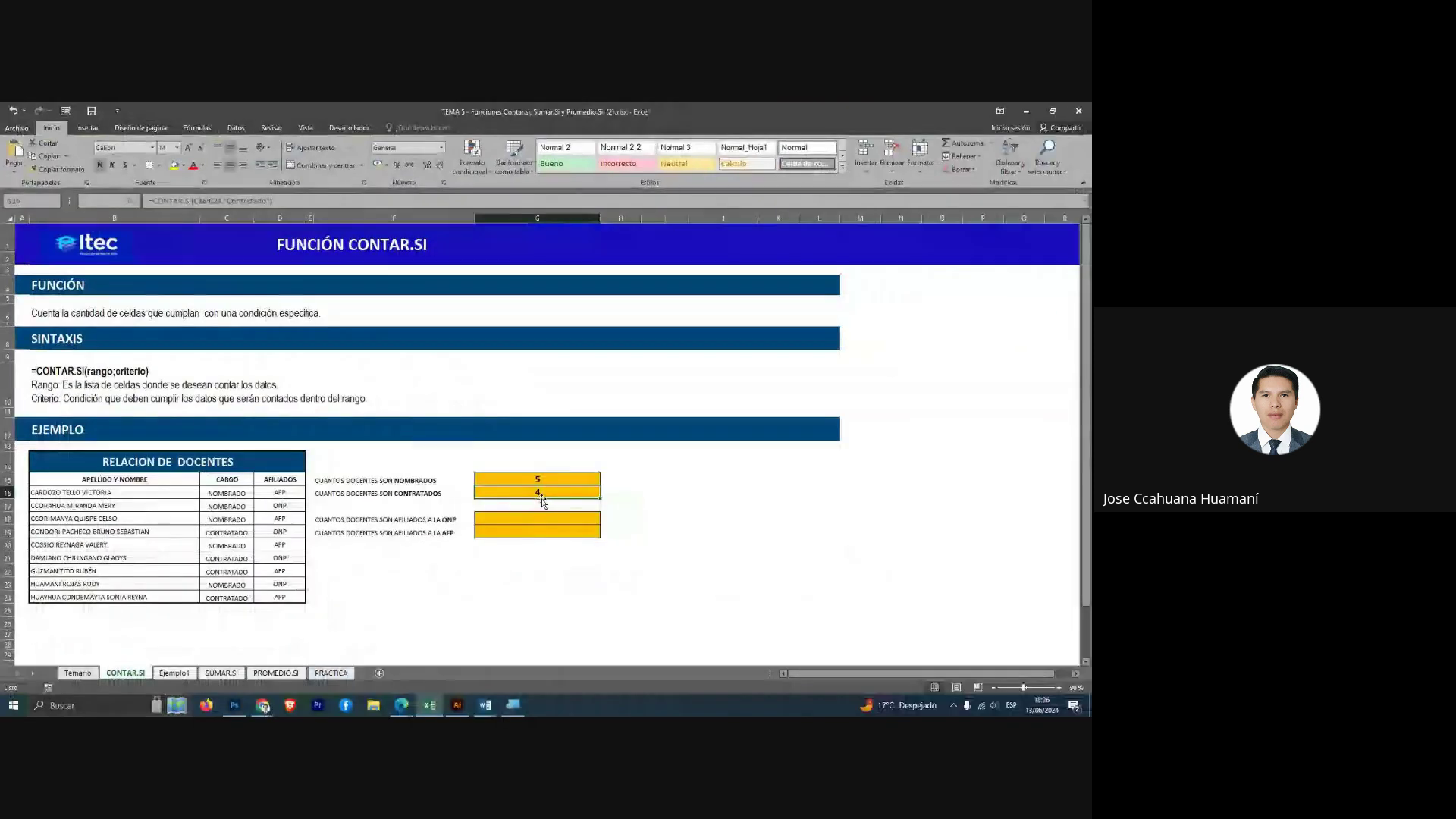
{"action": "mouse_move", "coordinate": [263, 706]}
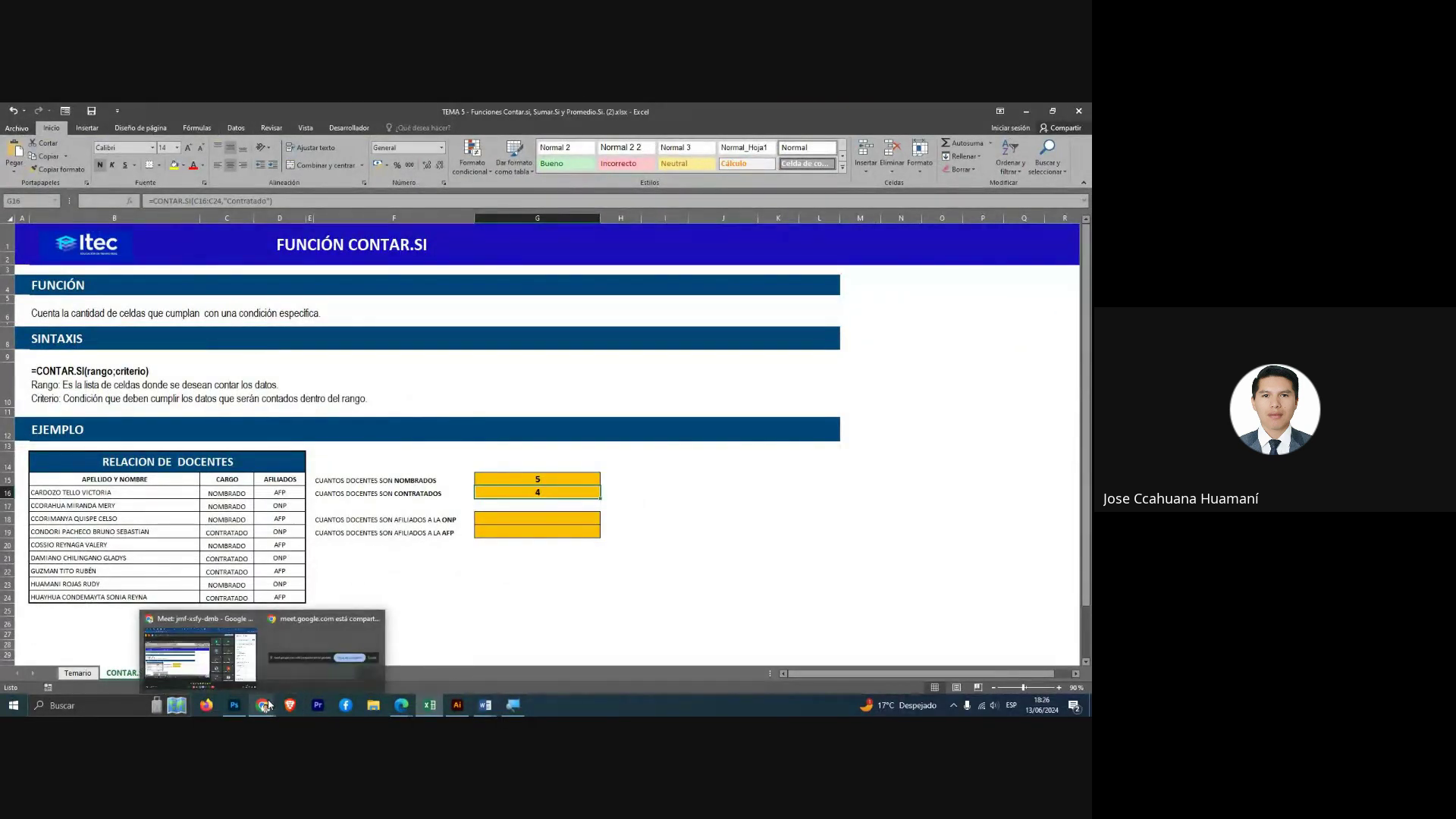
{"action": "left_click", "coordinate": [193, 654]}
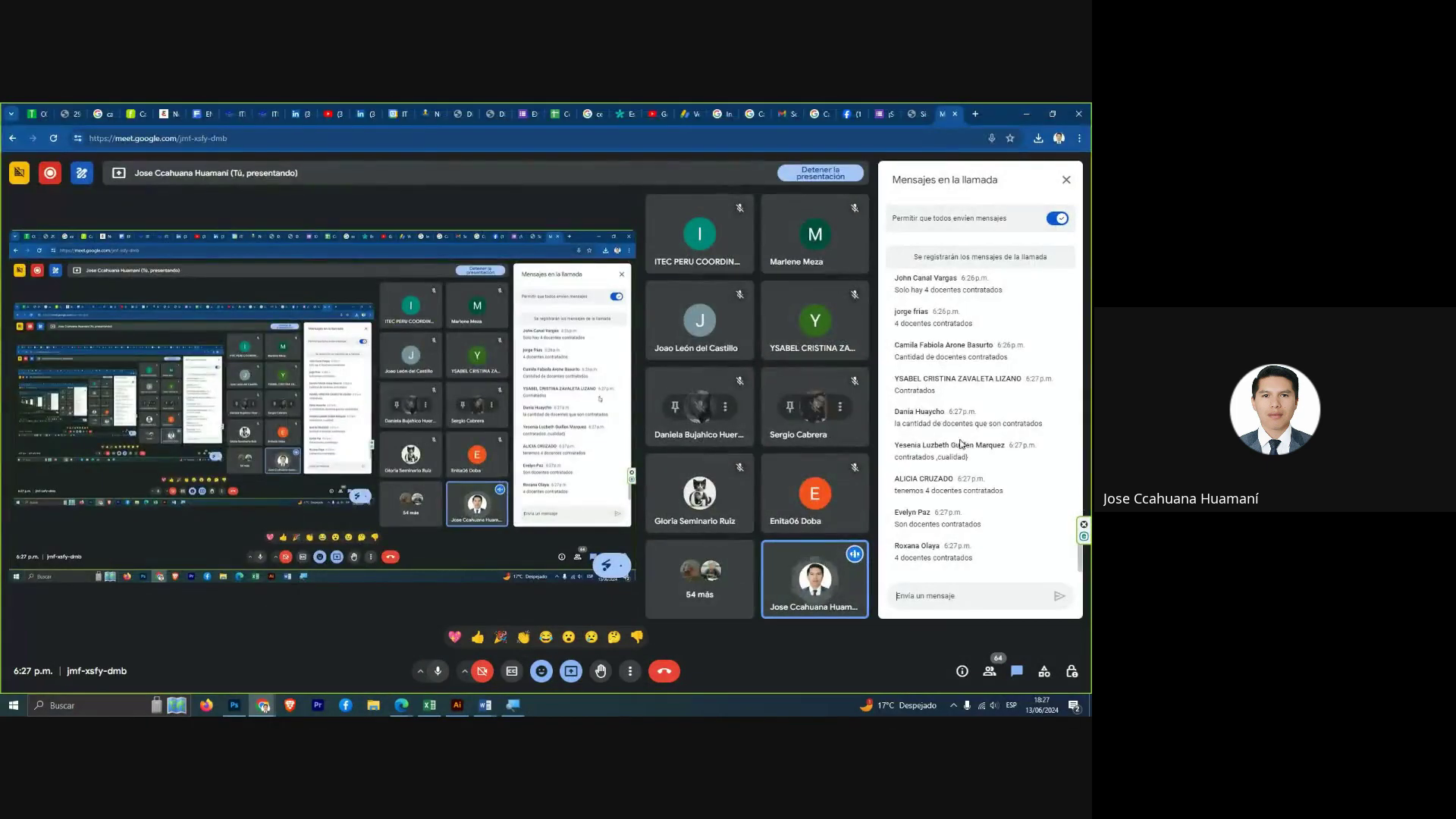
{"action": "left_click", "coordinate": [430, 706]}
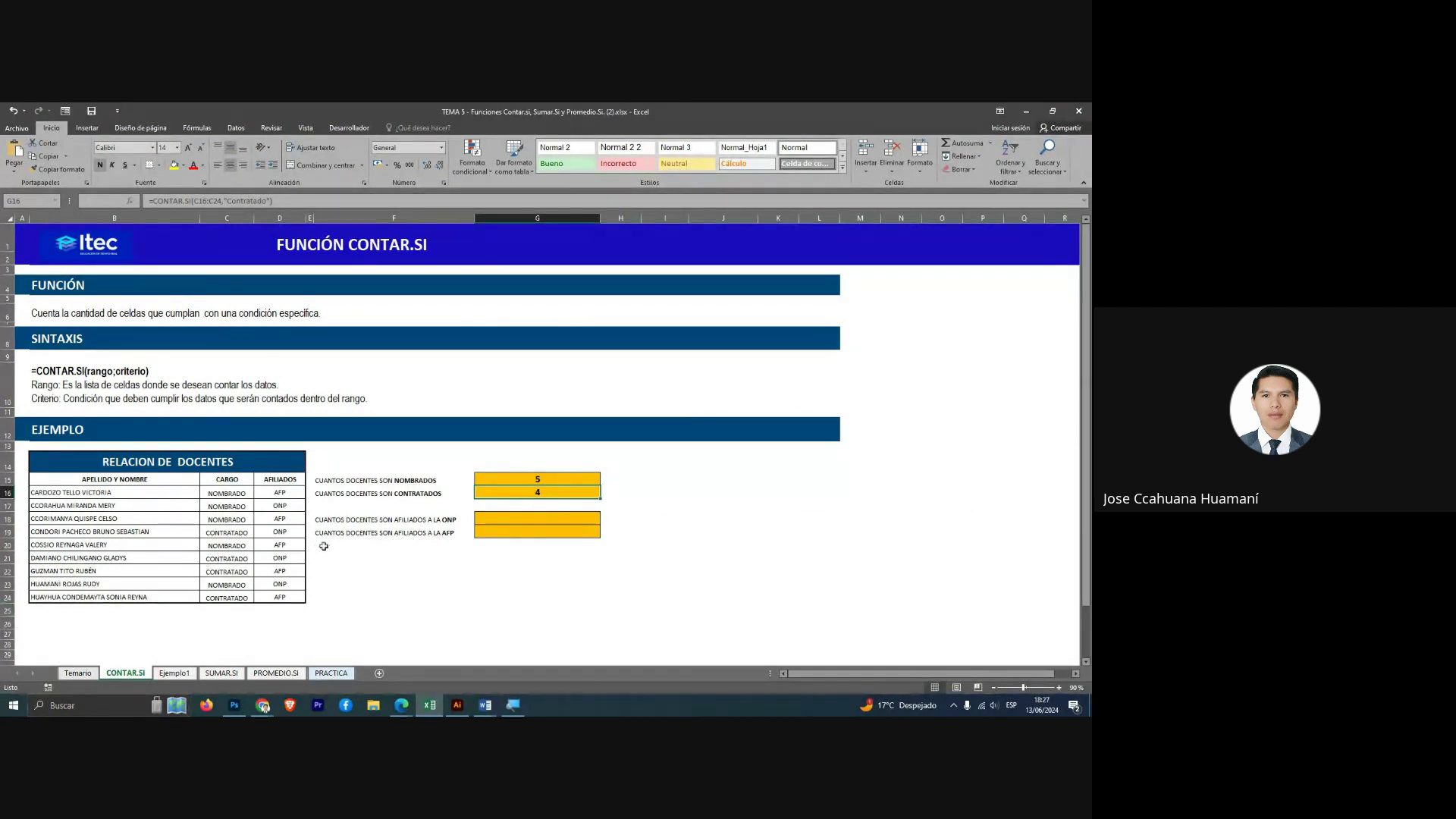
Start a =CONTAR.SI( formula in the empty ONP answer cell
{"action": "left_click", "coordinate": [531, 520]}
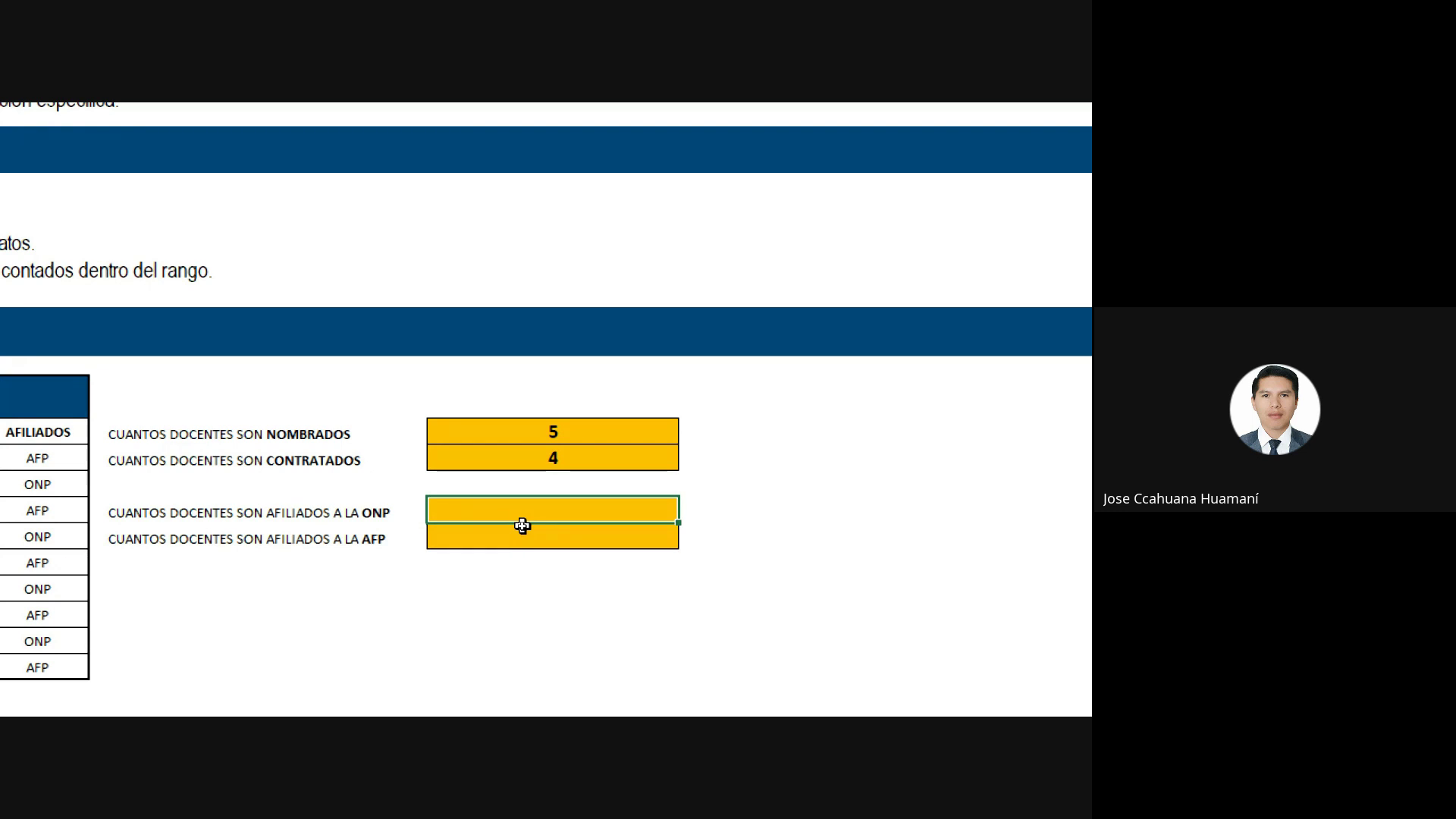
{"action": "type", "text": "="}
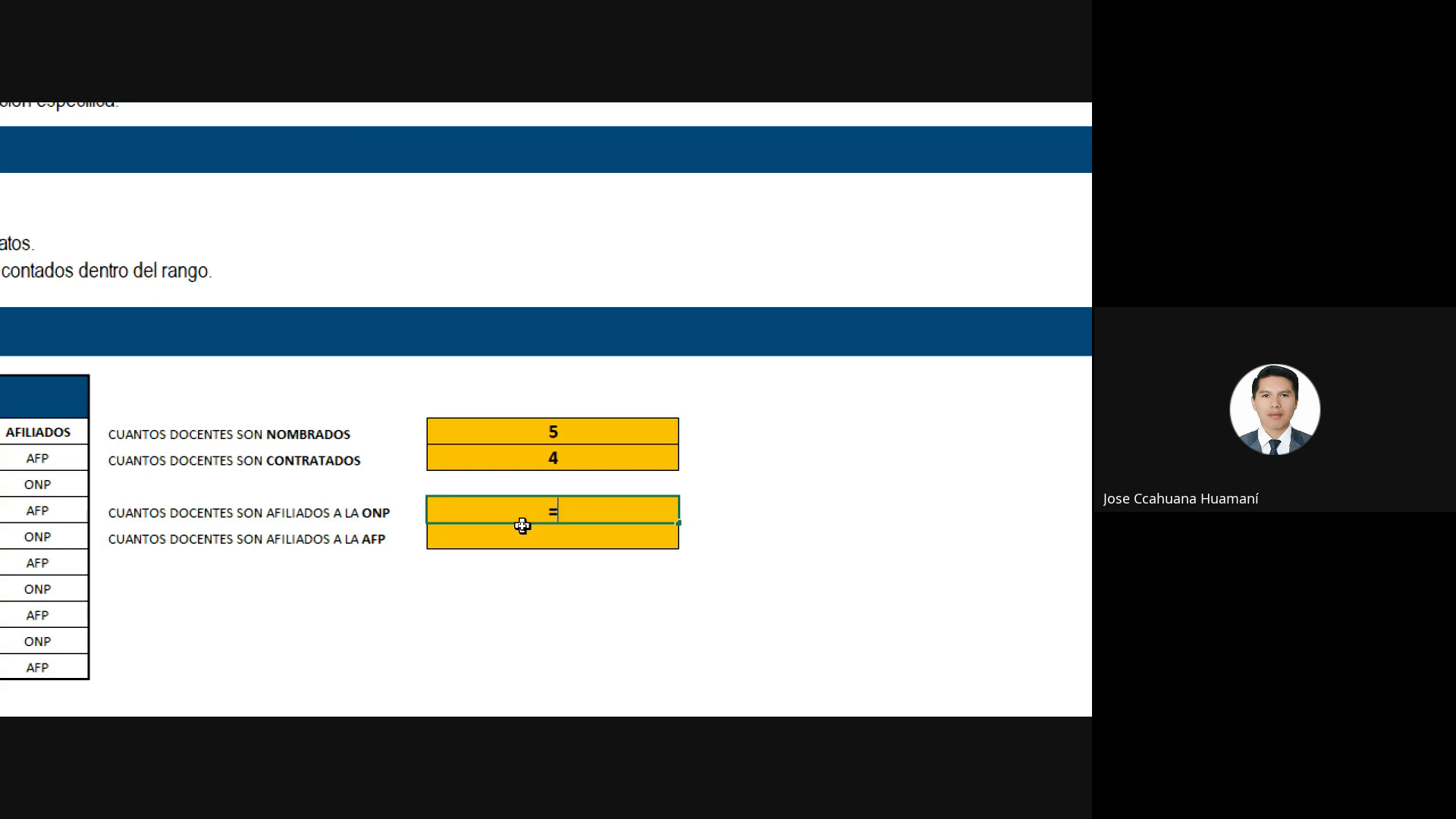
{"action": "scroll", "coordinate": [337, 503], "scroll_direction": "left", "scroll_amount": 1}
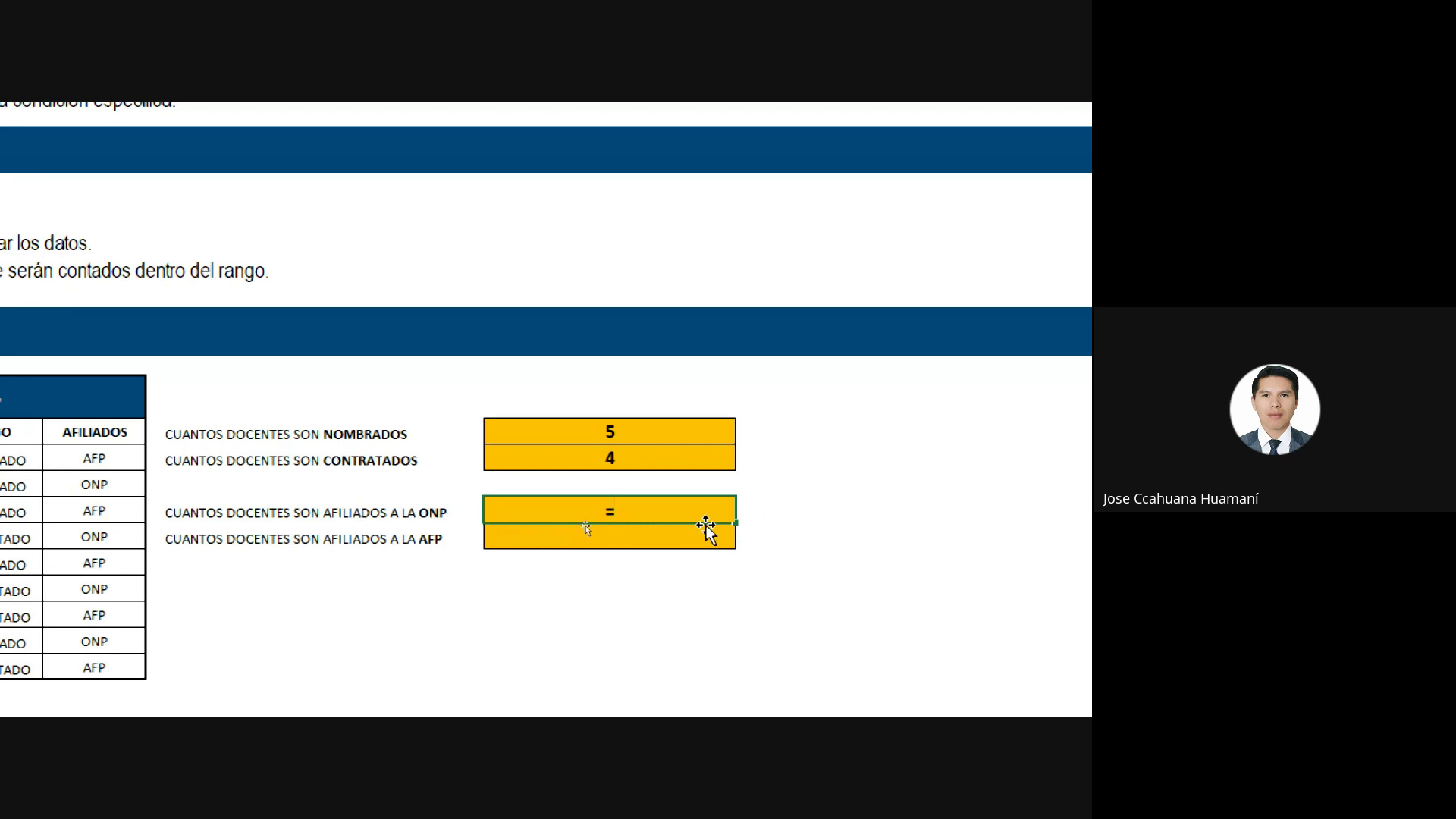
{"action": "type", "text": "co"}
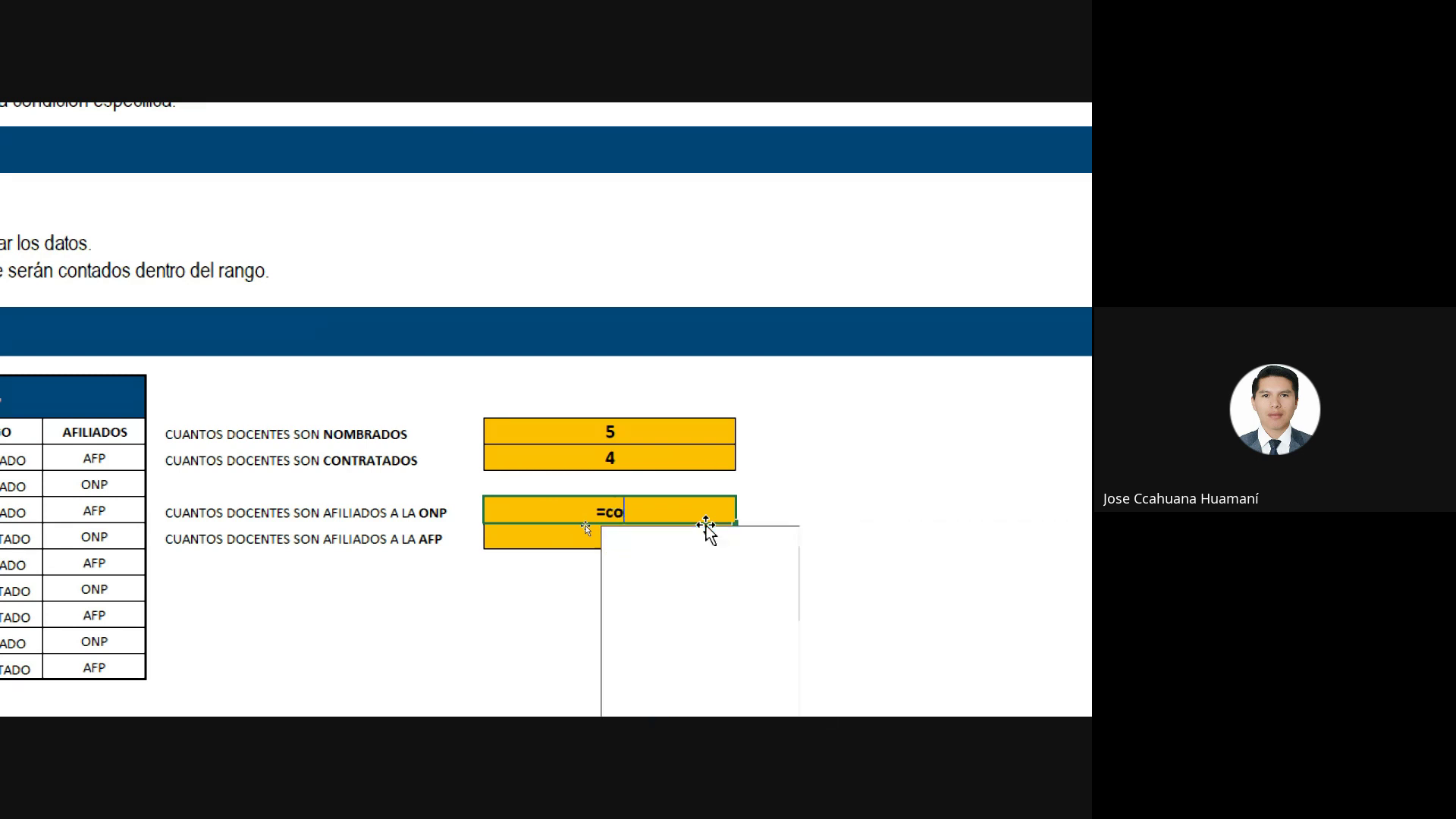
{"action": "type", "text": "ntar"}
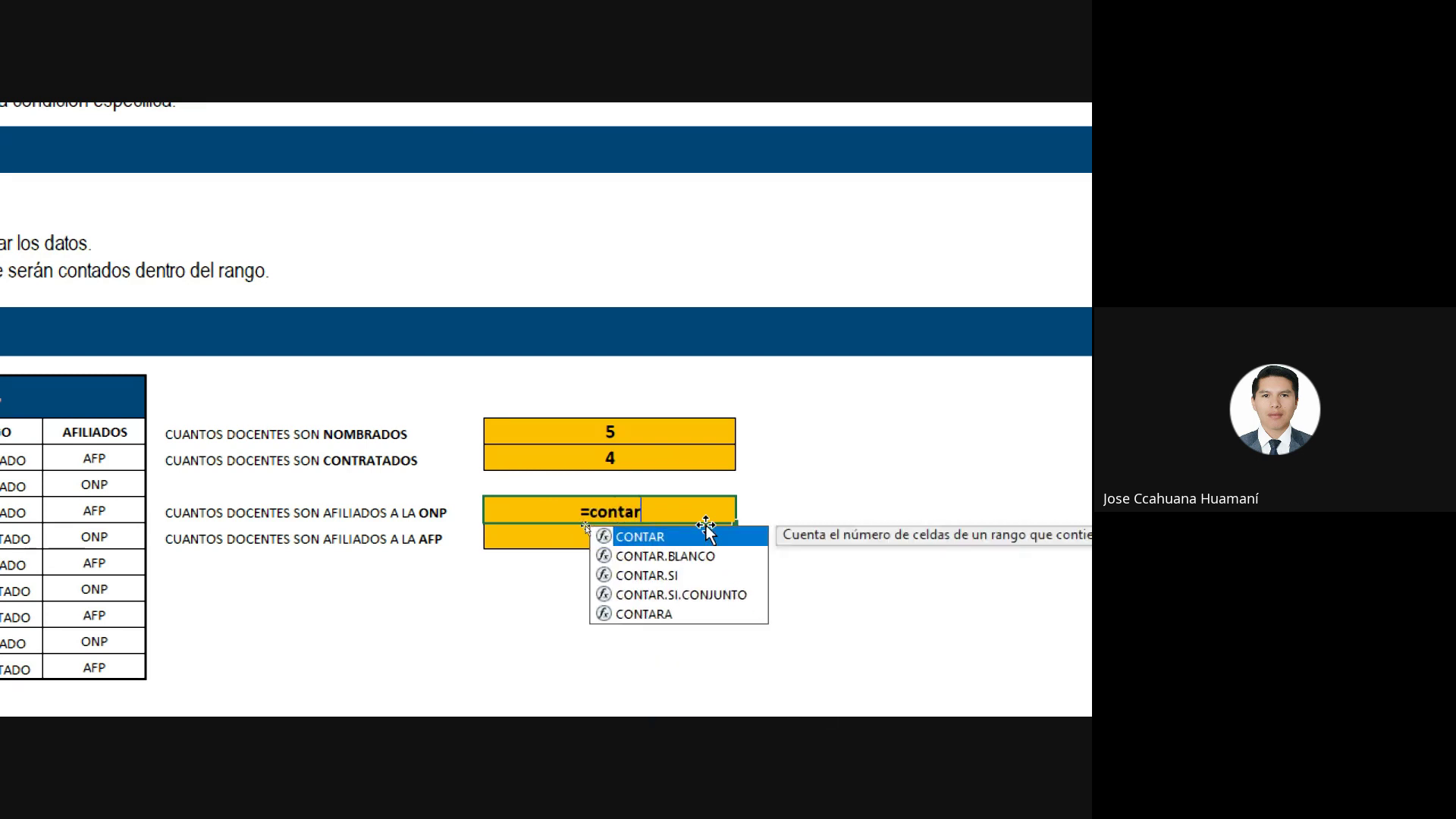
{"action": "double_click", "coordinate": [669, 576]}
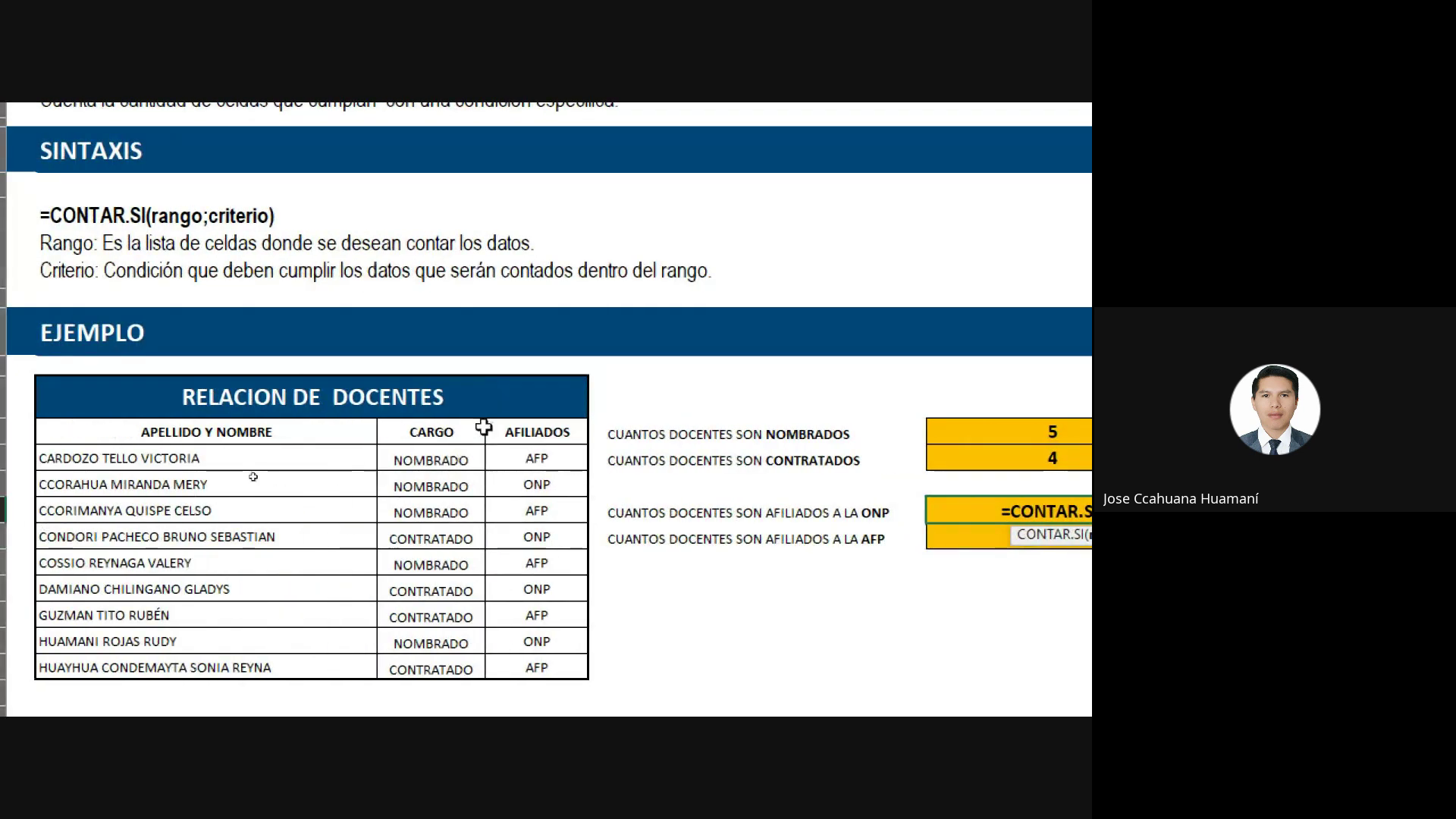
Use the AFILIADOS range D16:D24 and add "ONP" as the criterion
{"action": "left_click", "coordinate": [538, 458]}
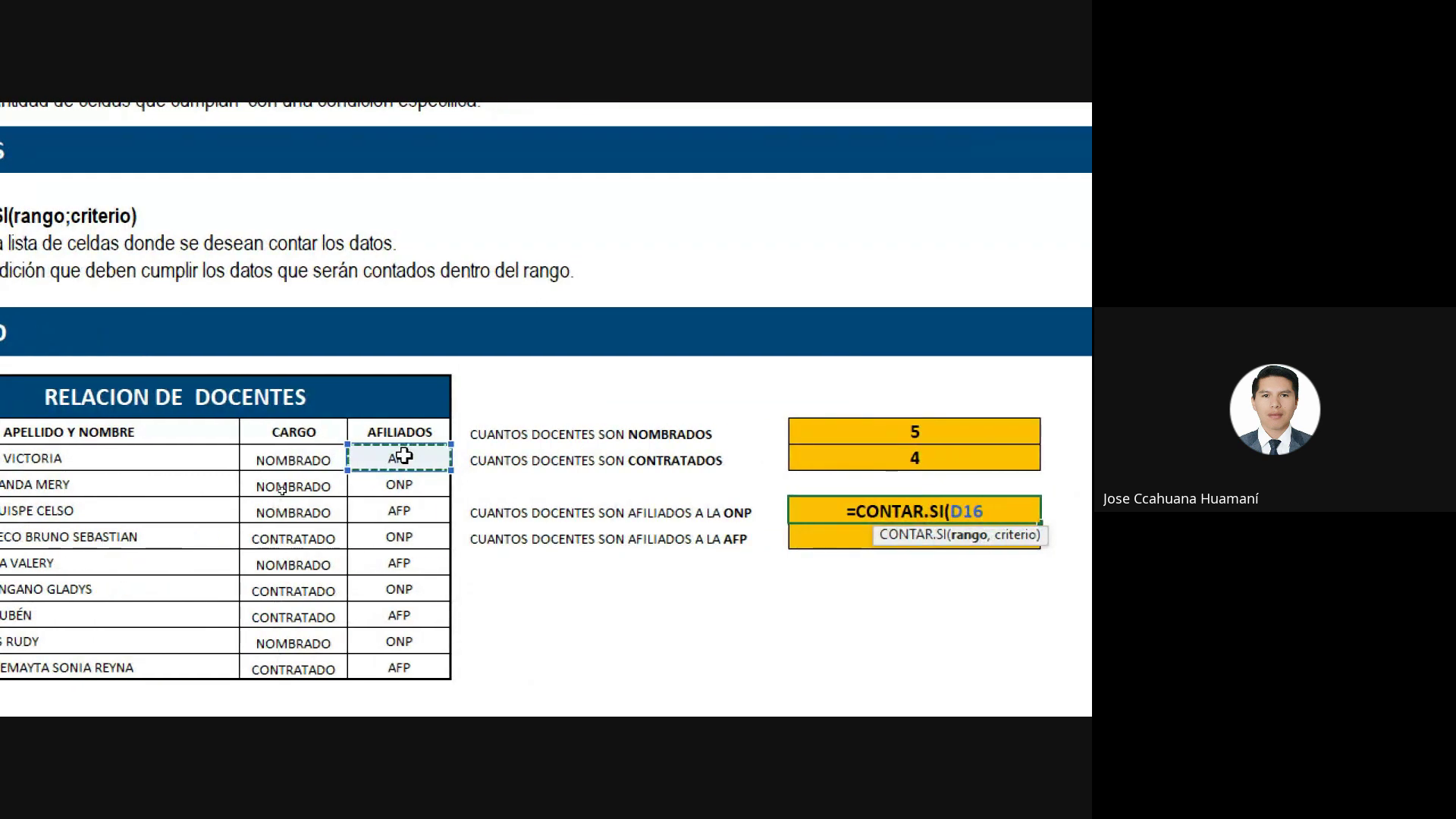
{"action": "key", "text": "ctrl+shift+Down"}
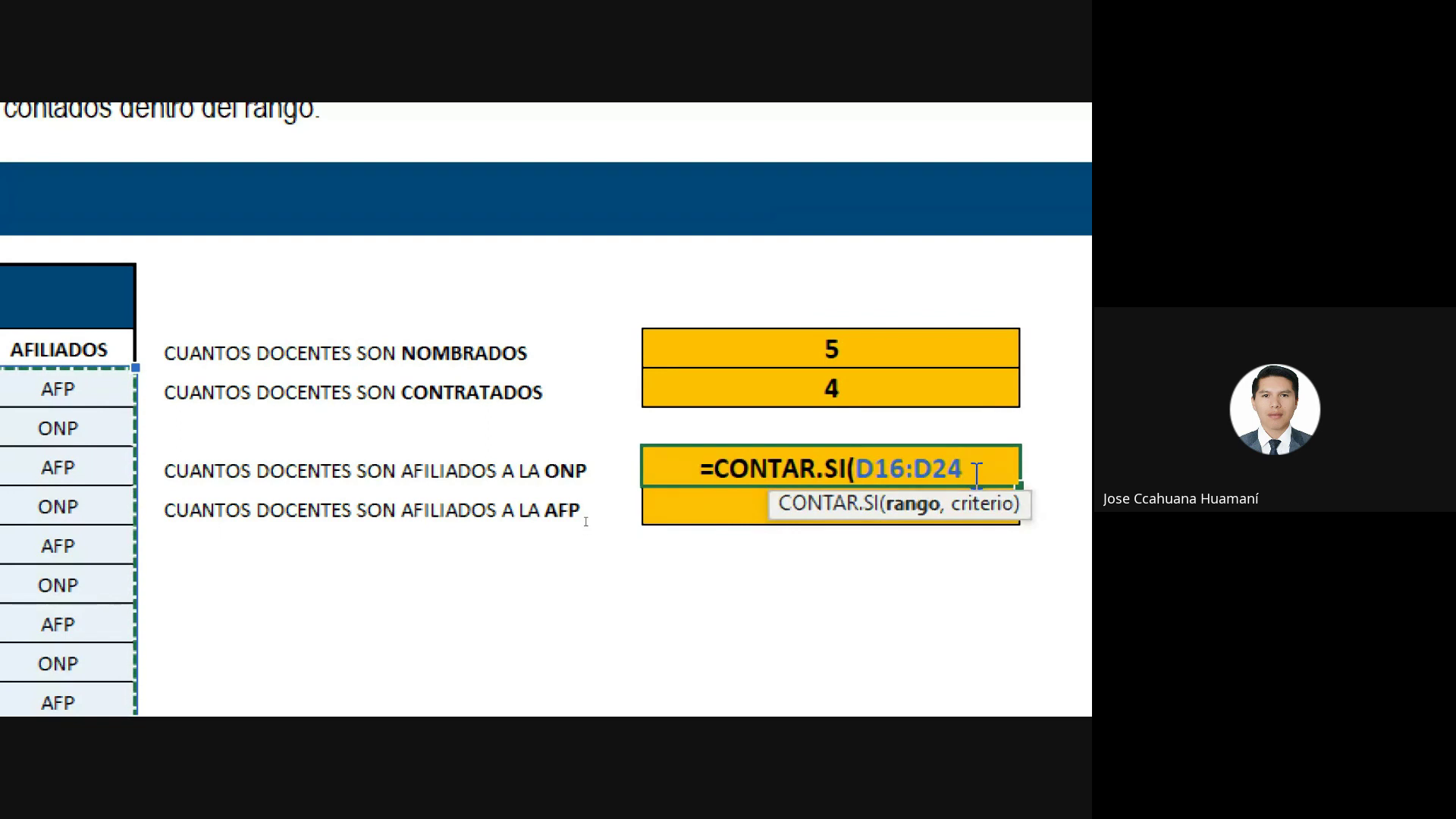
{"action": "type", "text": ","}
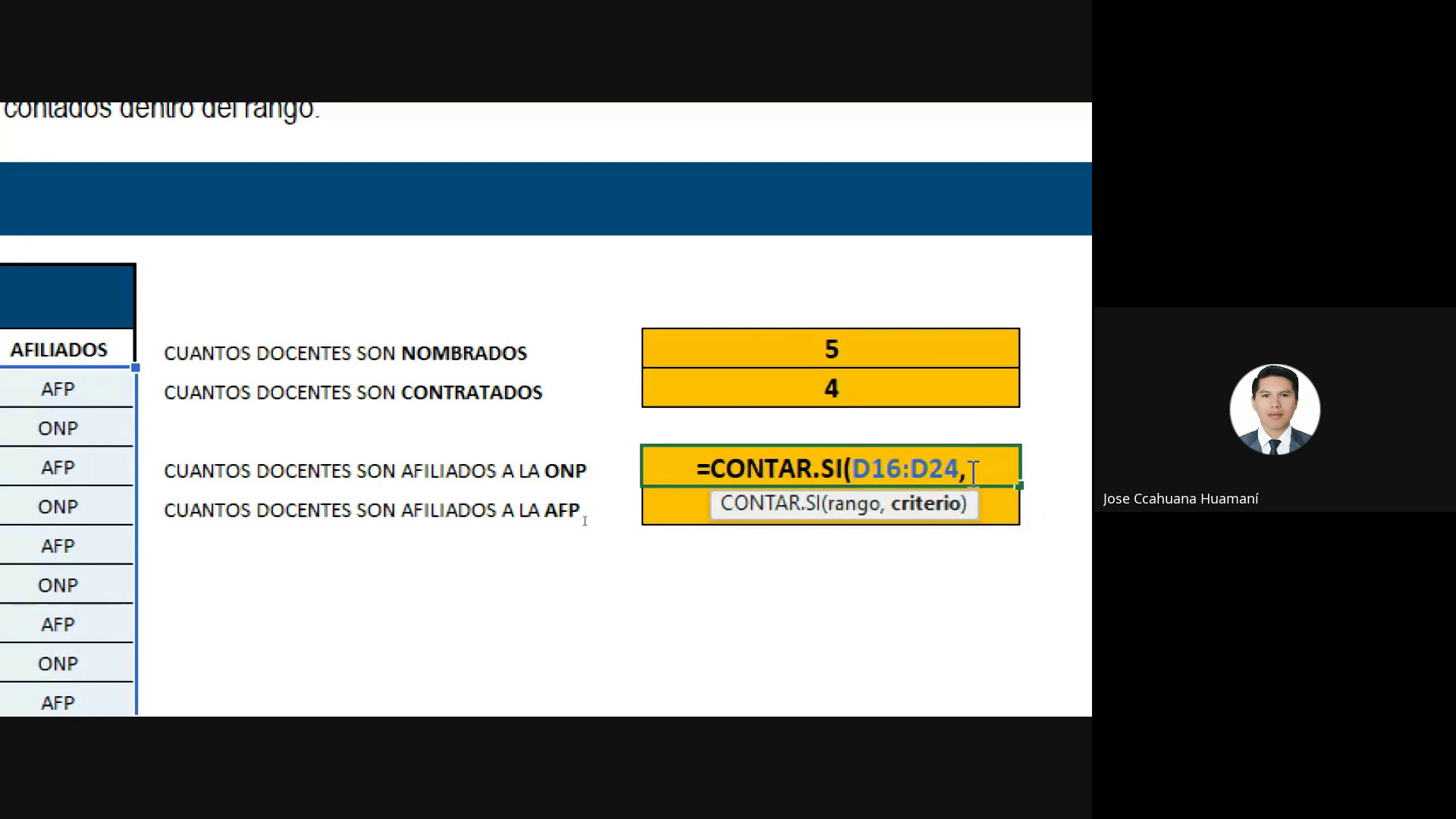
{"action": "scroll", "coordinate": [65, 576], "scroll_direction": "left", "scroll_amount": 3}
{"action": "scroll", "coordinate": [65, 576], "scroll_direction": "down", "scroll_amount": 1}
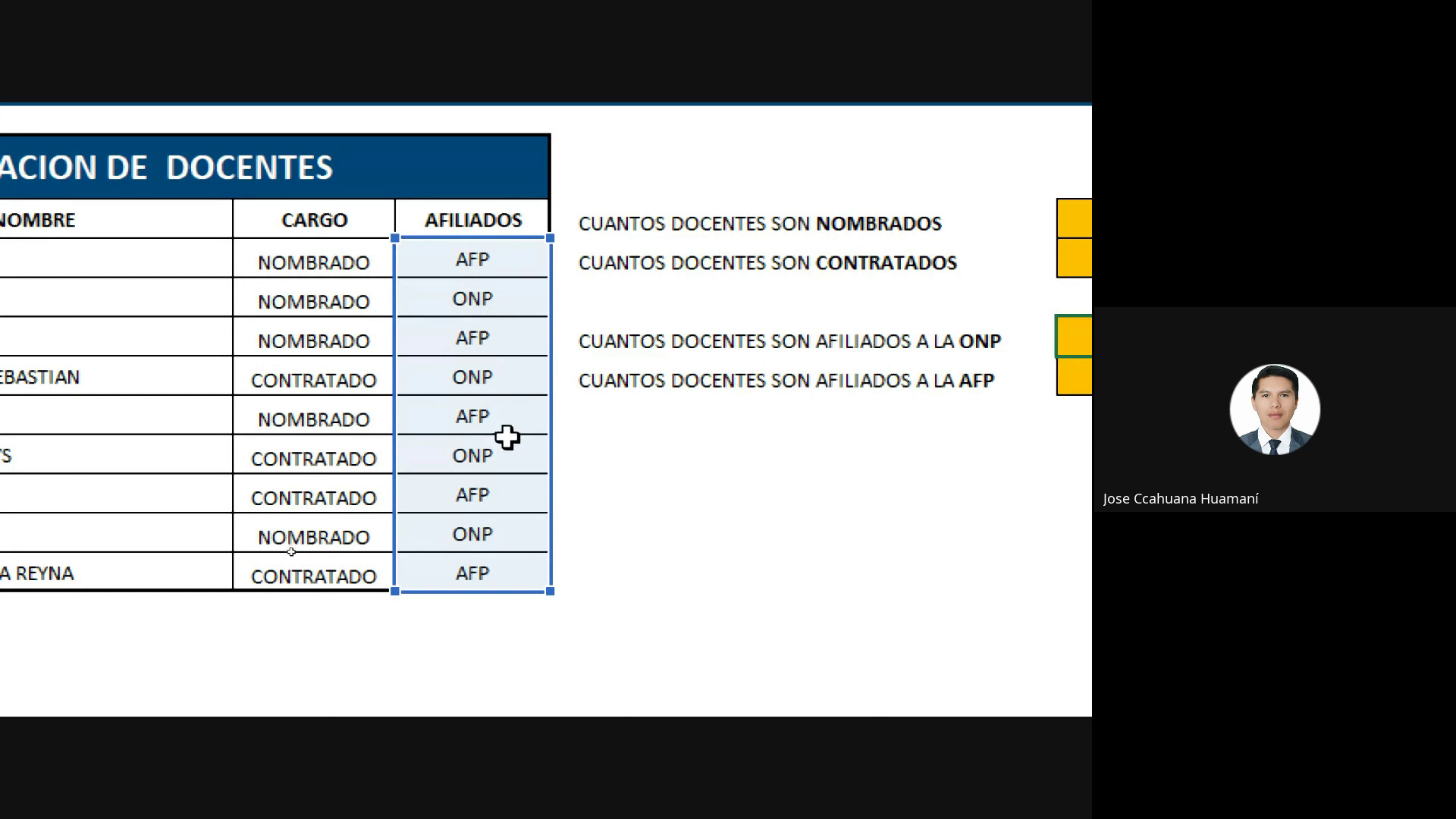
{"action": "type", "text": ","}
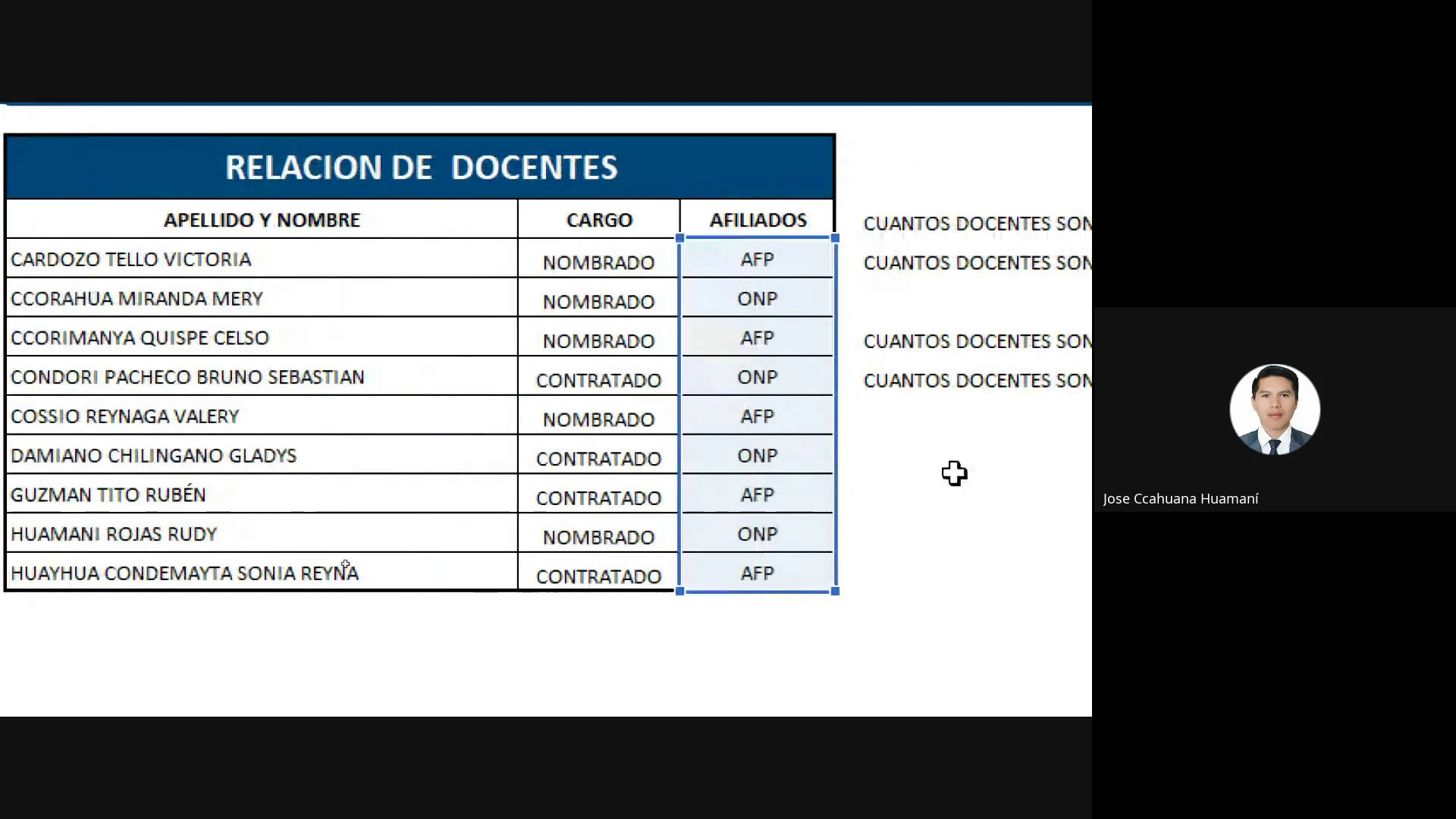
{"action": "type", "text": ","}
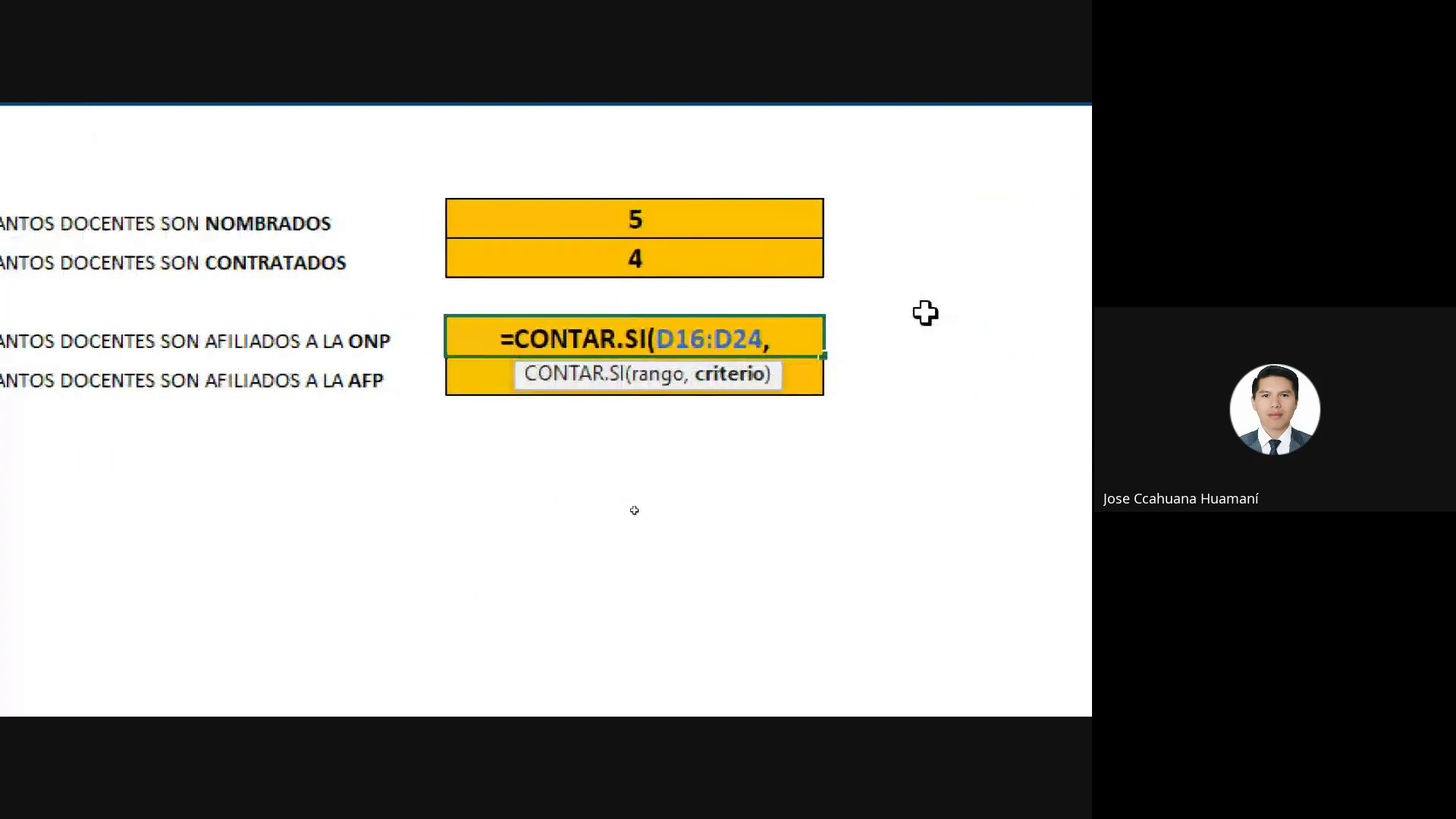
{"action": "type", "text": "\""}
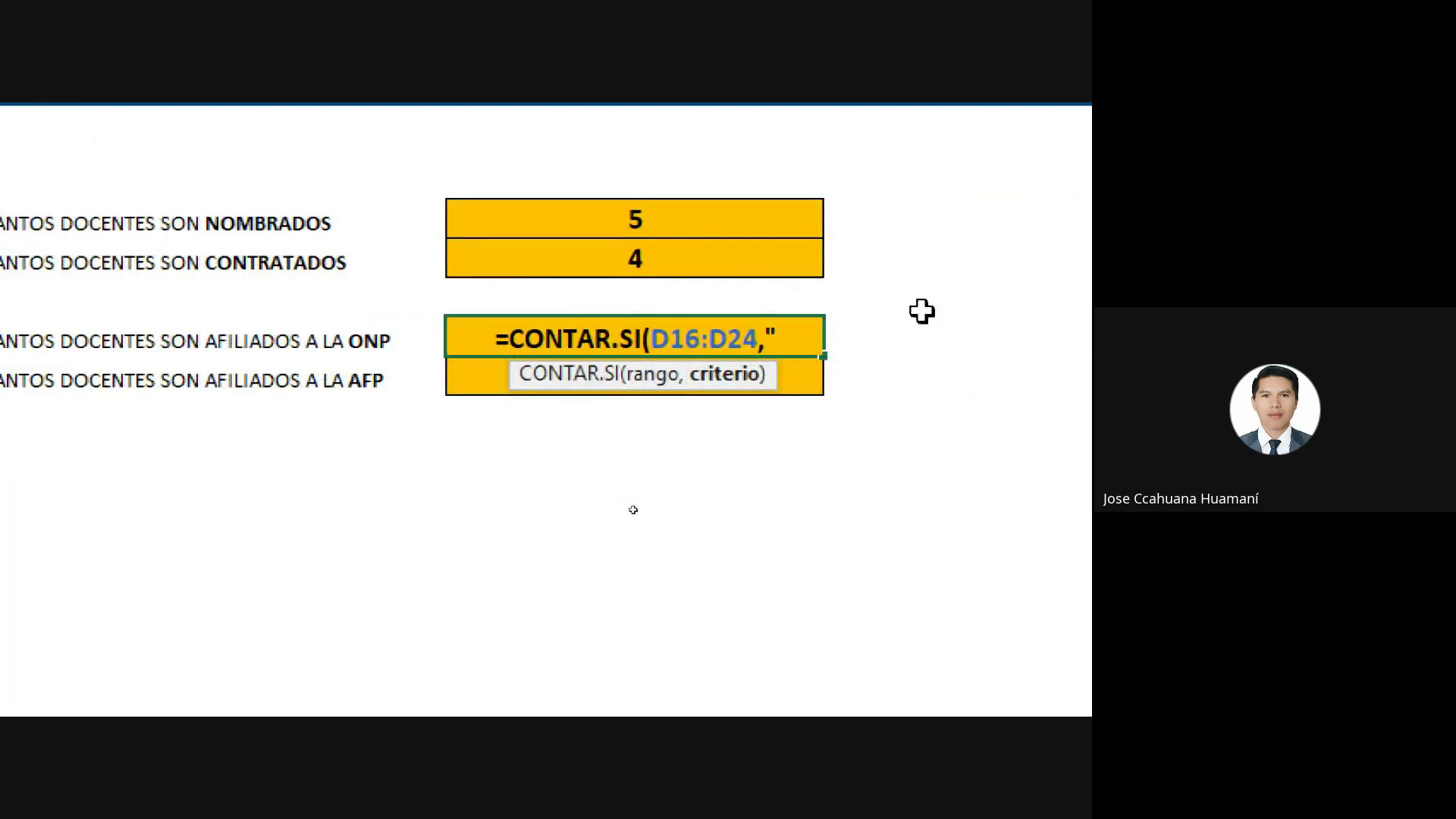
{"action": "type", "text": "ON"}
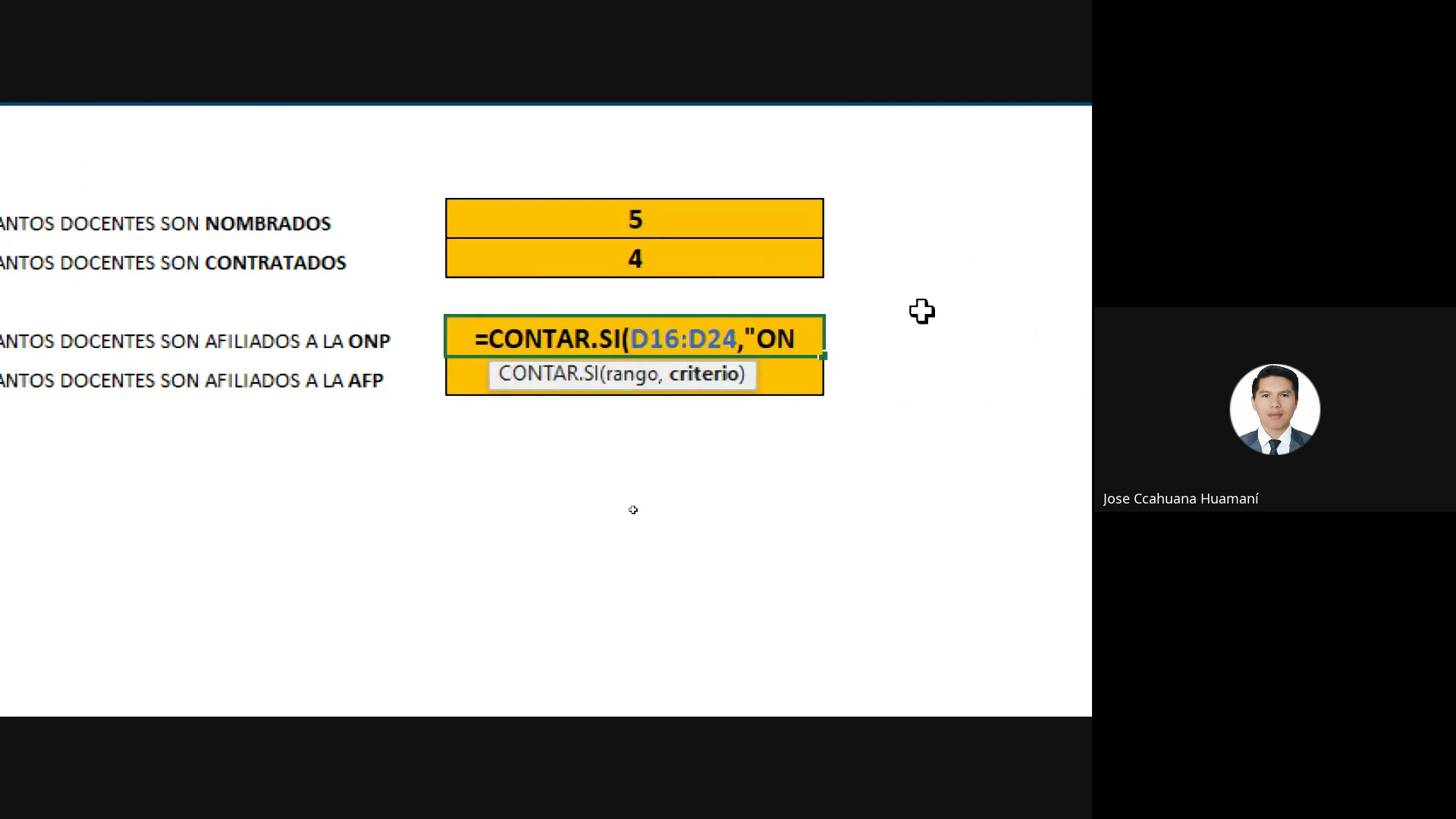
{"action": "type", "text": "P\""}
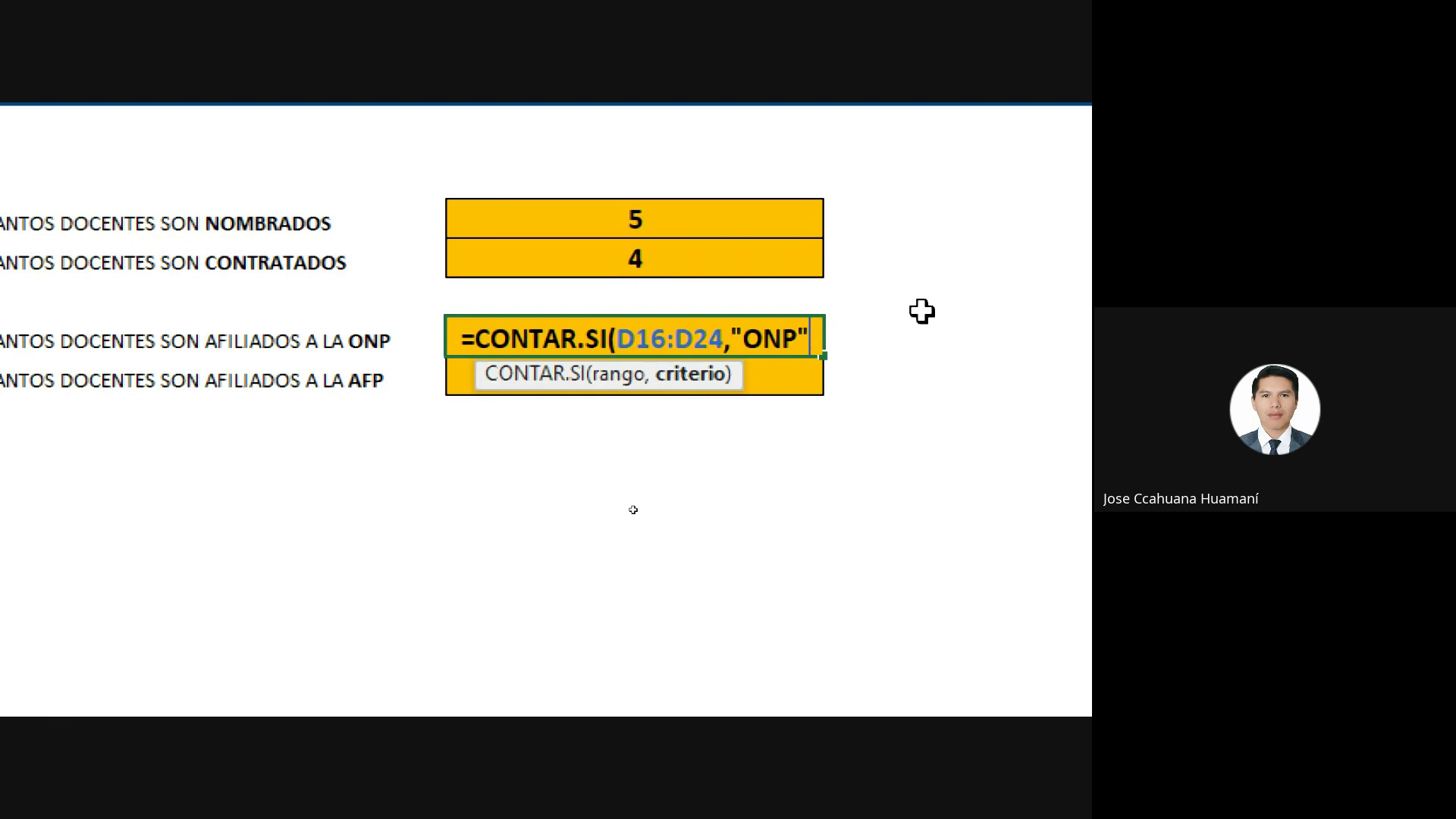
Commit the ONP formula so its cell shows 4
{"action": "key", "text": "Return"}
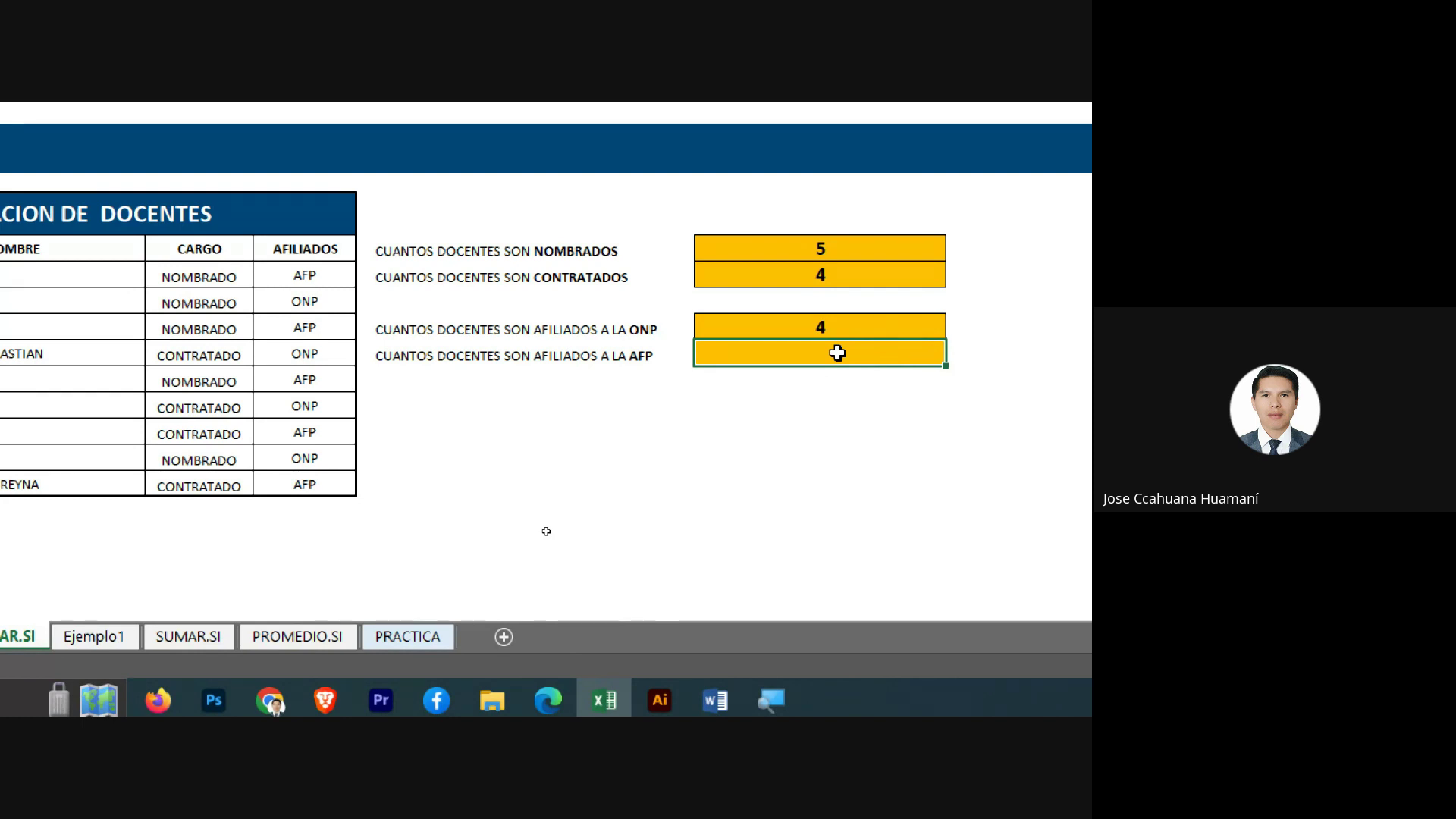
Enter =CONTAR.SI(D16:D24,"AFP") in the AFP answer cell, giving 5
{"action": "type", "text": "="}
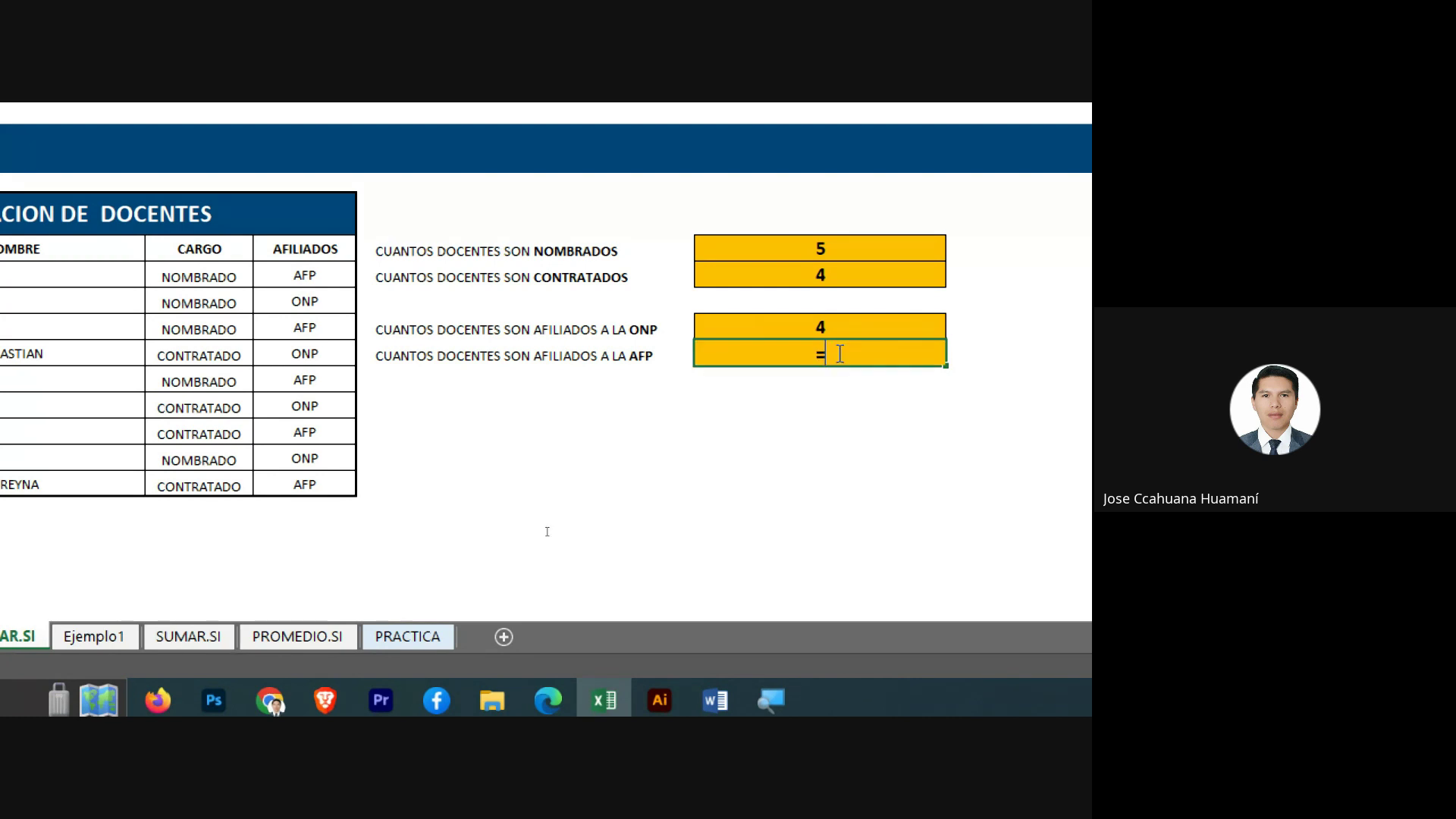
{"action": "type", "text": "CAN"}
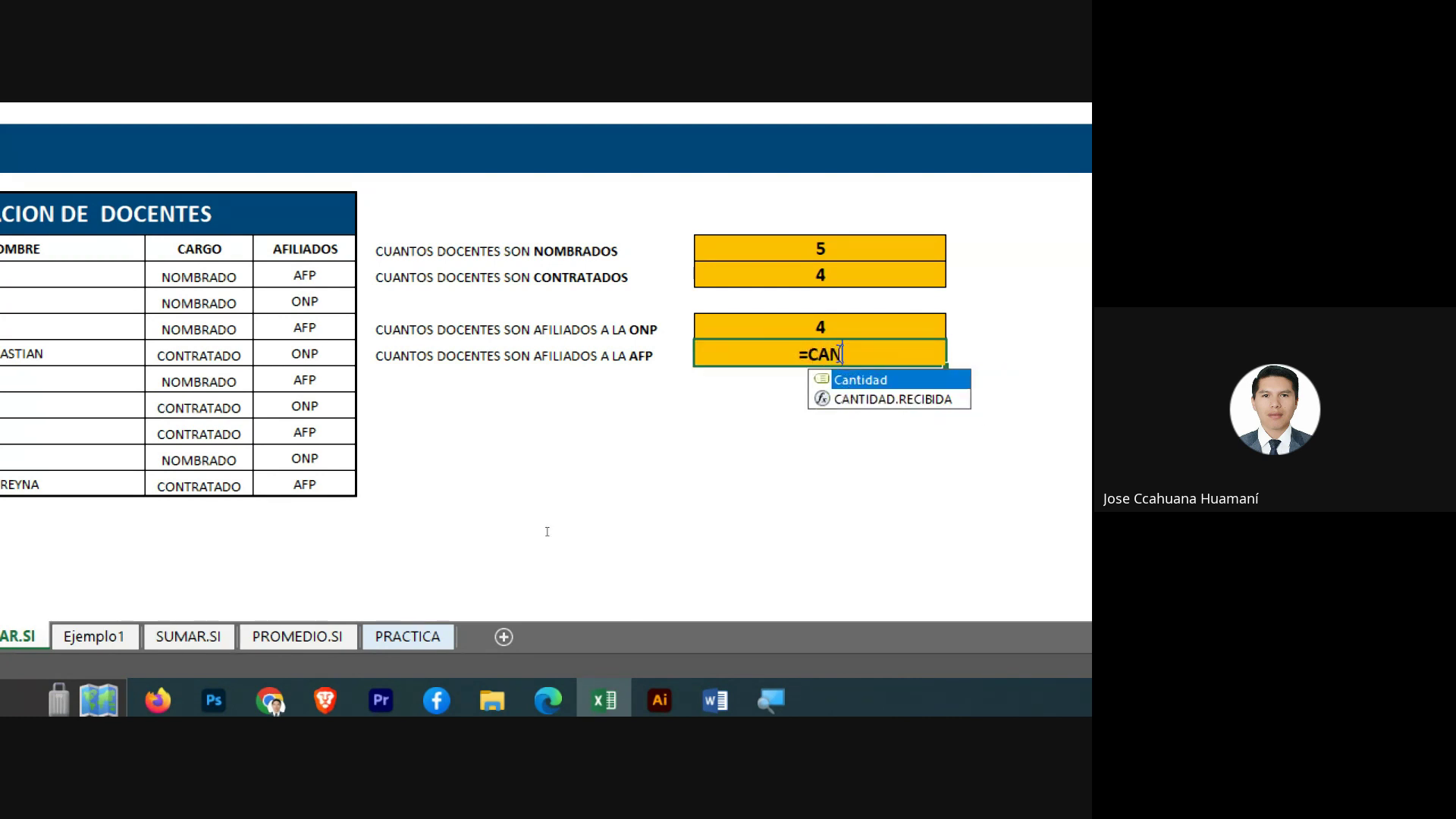
{"action": "key", "text": "BackSpace"}
{"action": "key", "text": "BackSpace"}
{"action": "type", "text": "O"}
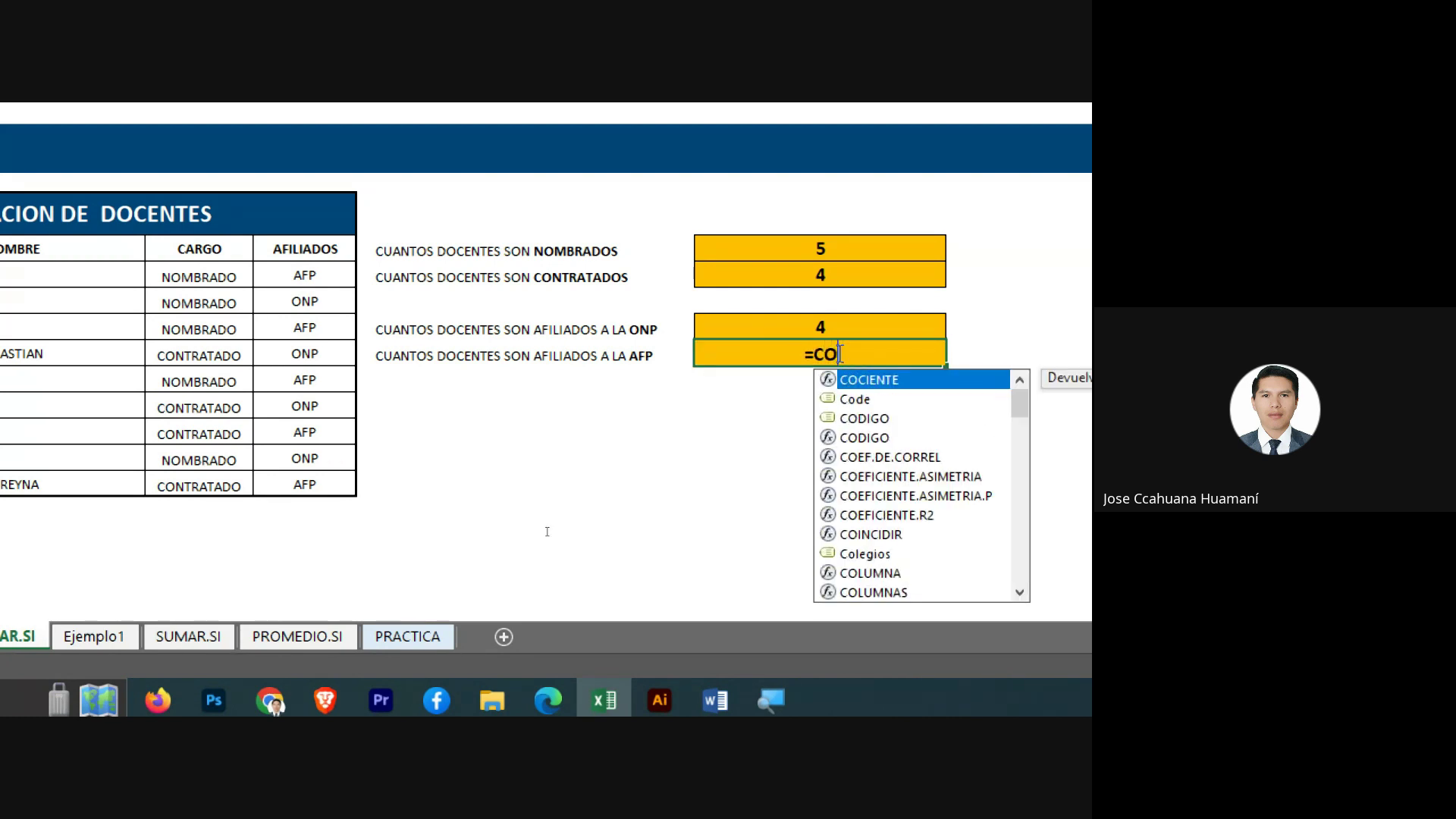
{"action": "type", "text": "NT"}
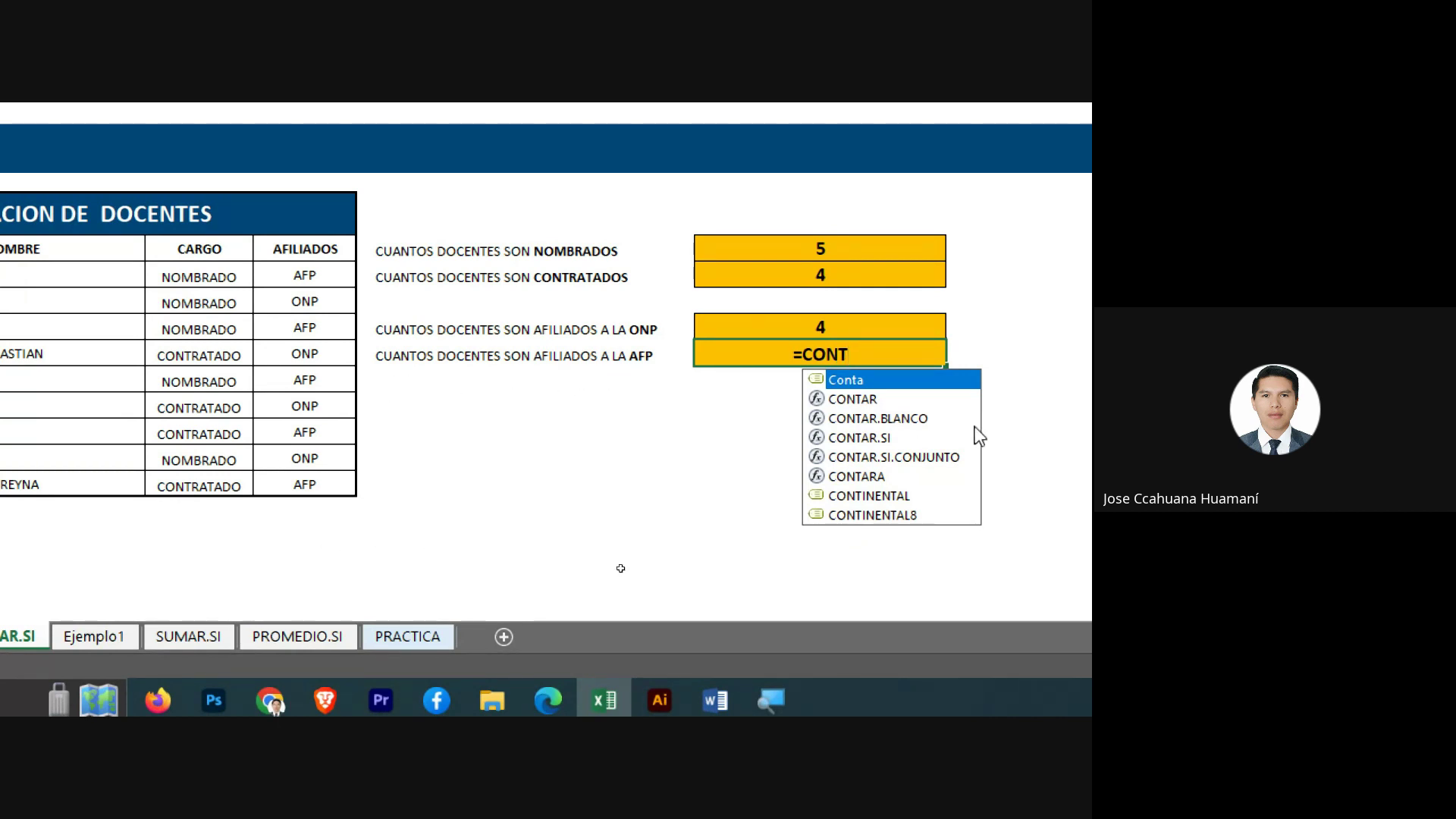
{"action": "double_click", "coordinate": [885, 438]}
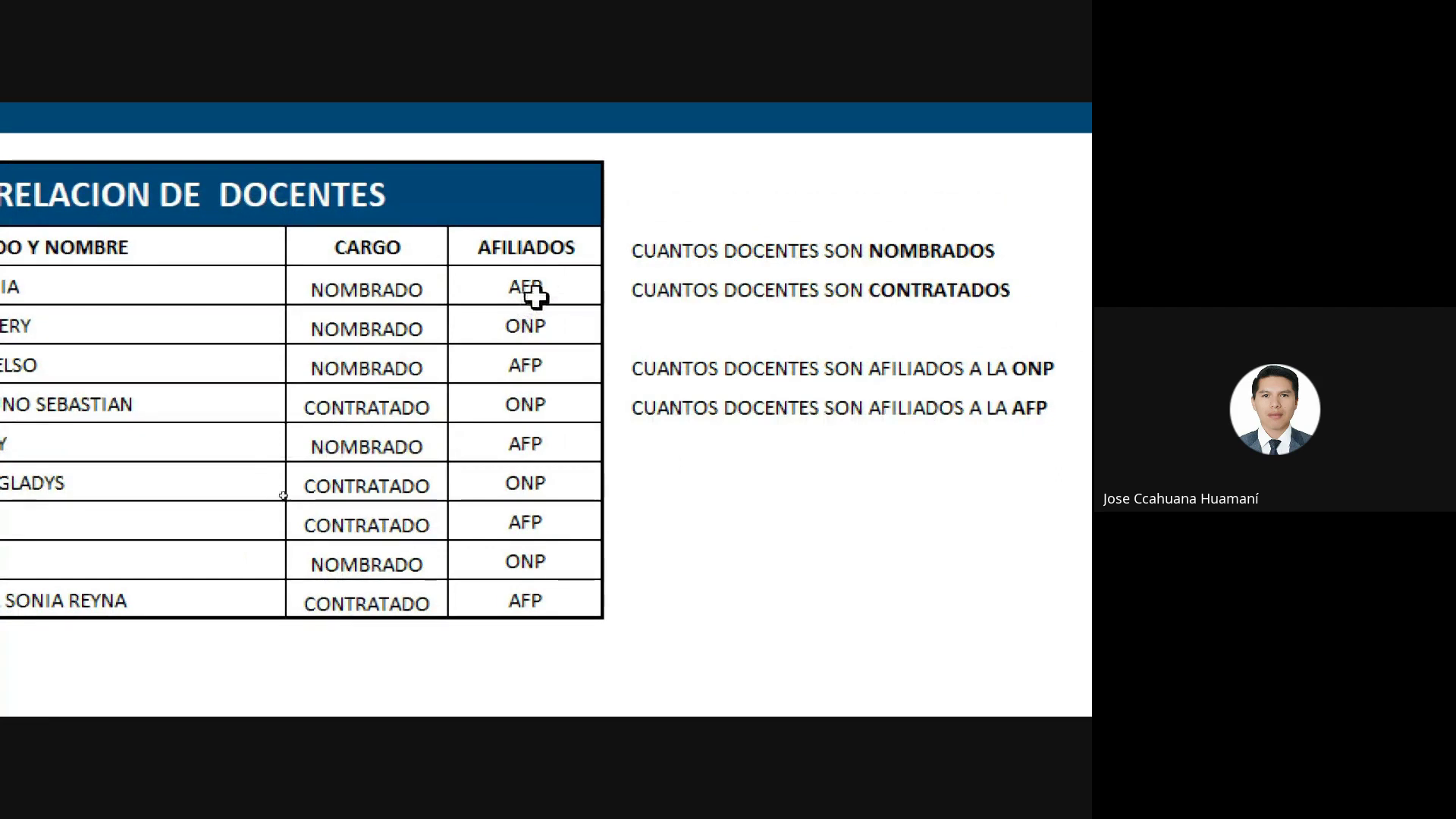
{"action": "left_click", "coordinate": [530, 290]}
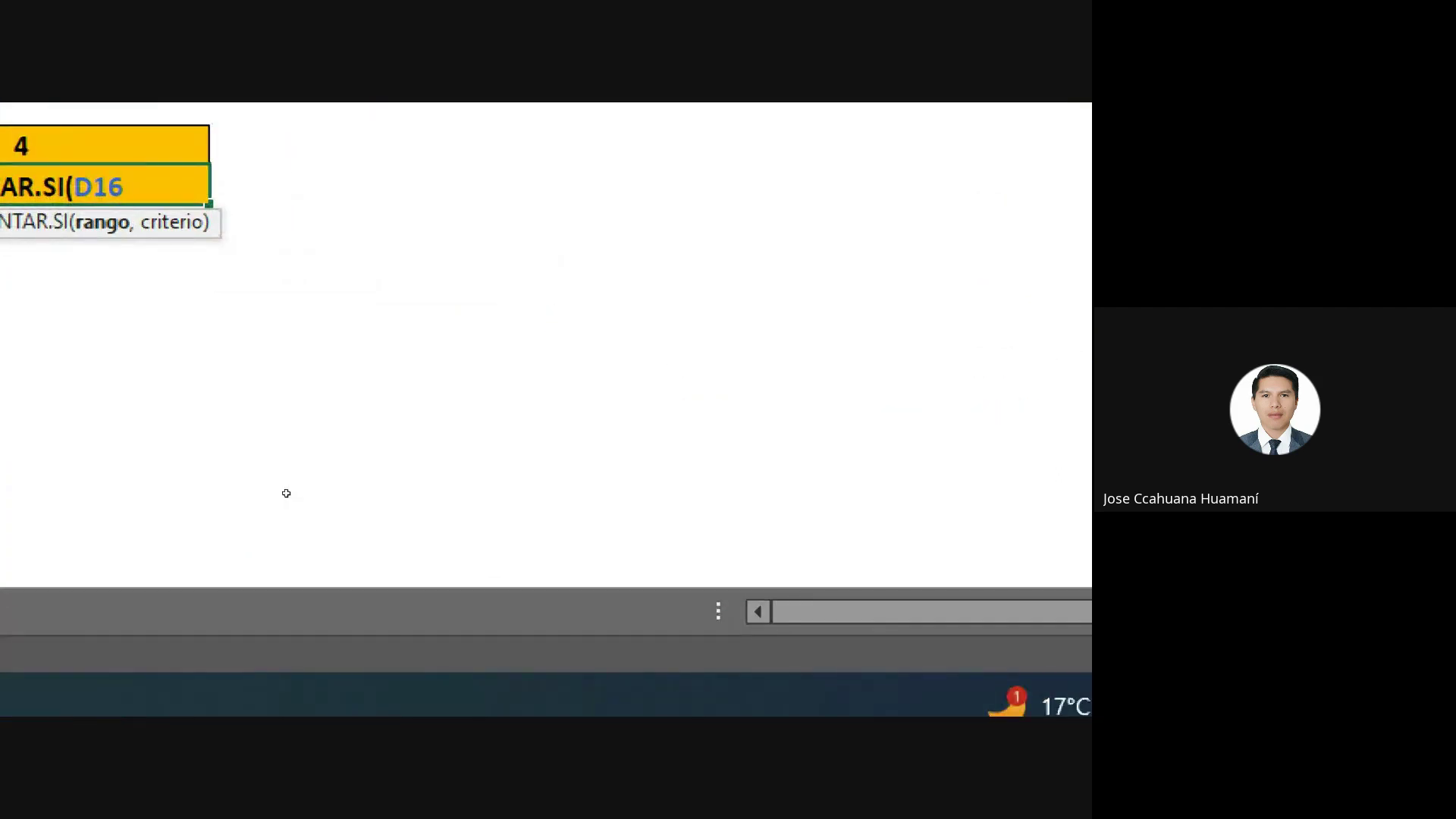
{"action": "left_click_drag", "start_coordinate": [327, 208], "coordinate": [328, 522]}
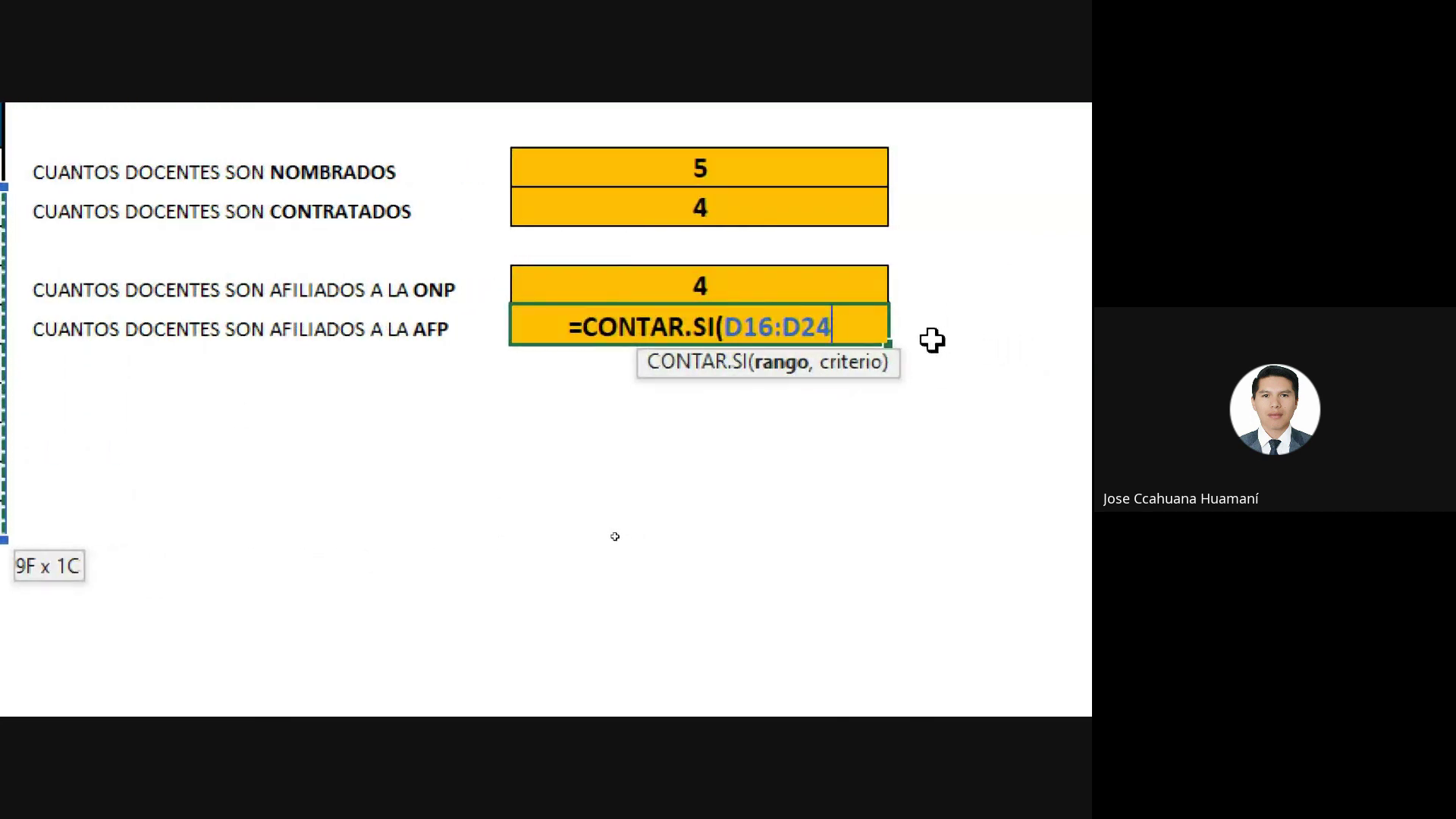
{"action": "type", "text": ","}
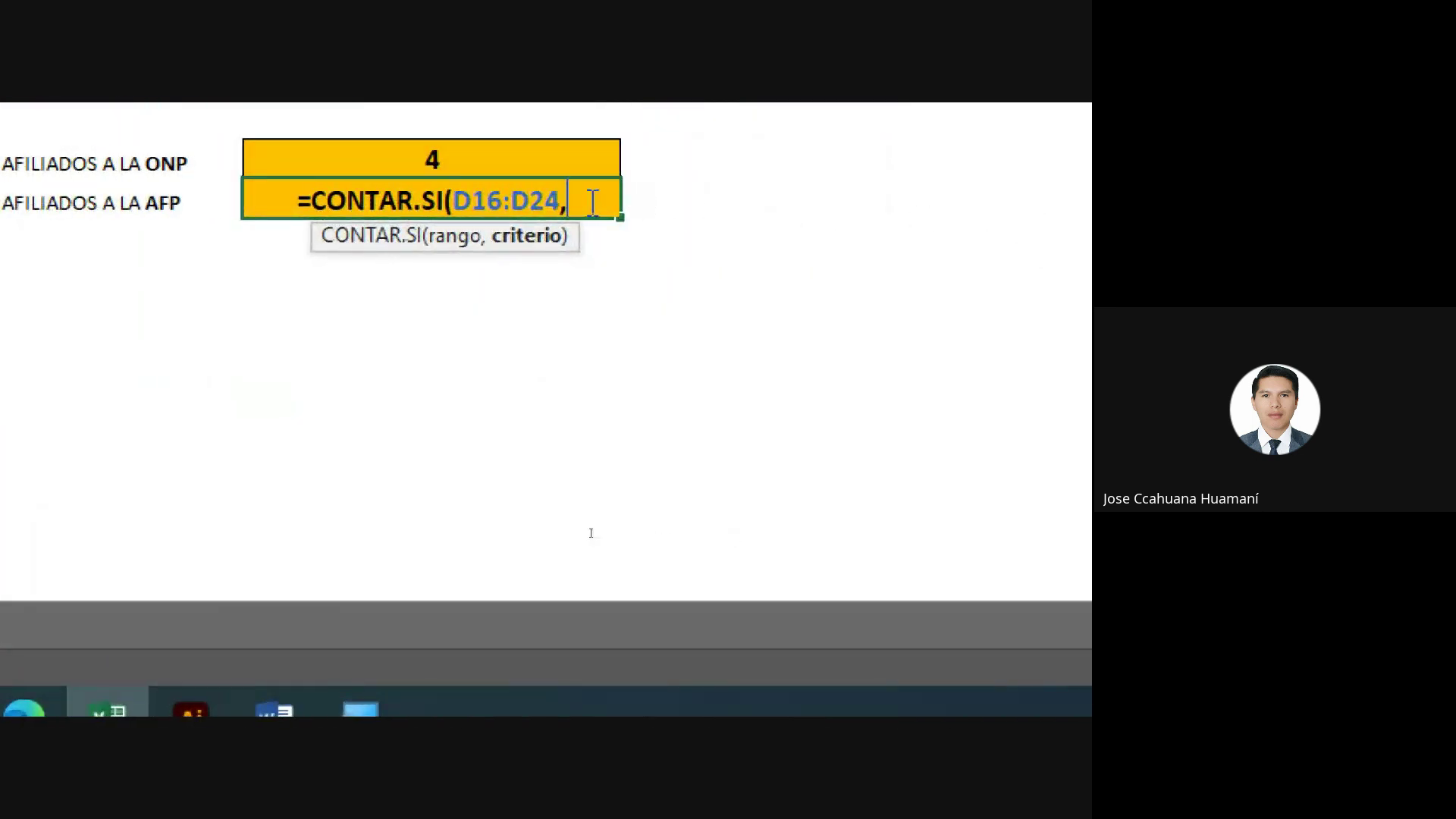
{"action": "type", "text": "\""}
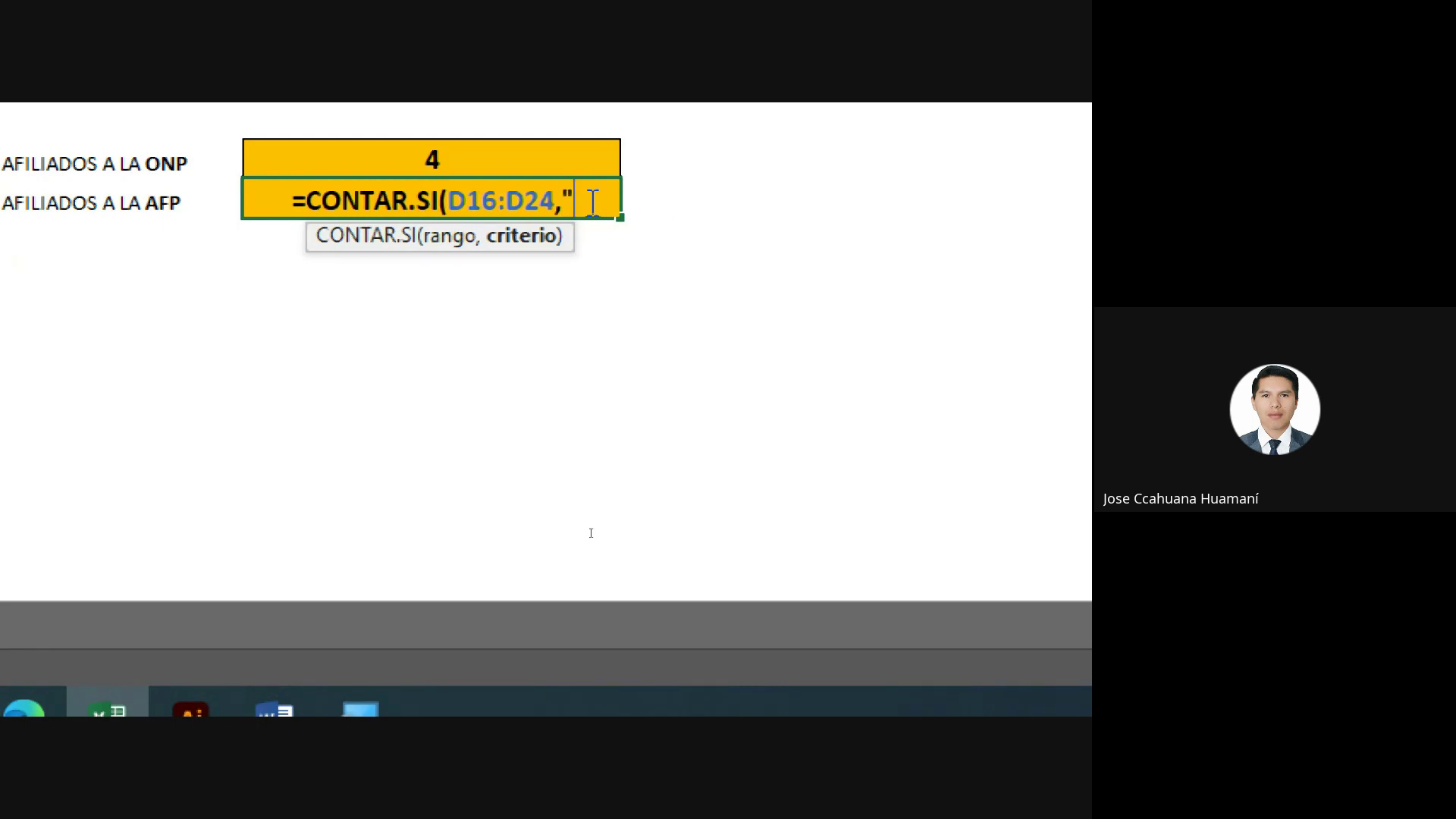
{"action": "type", "text": "a"}
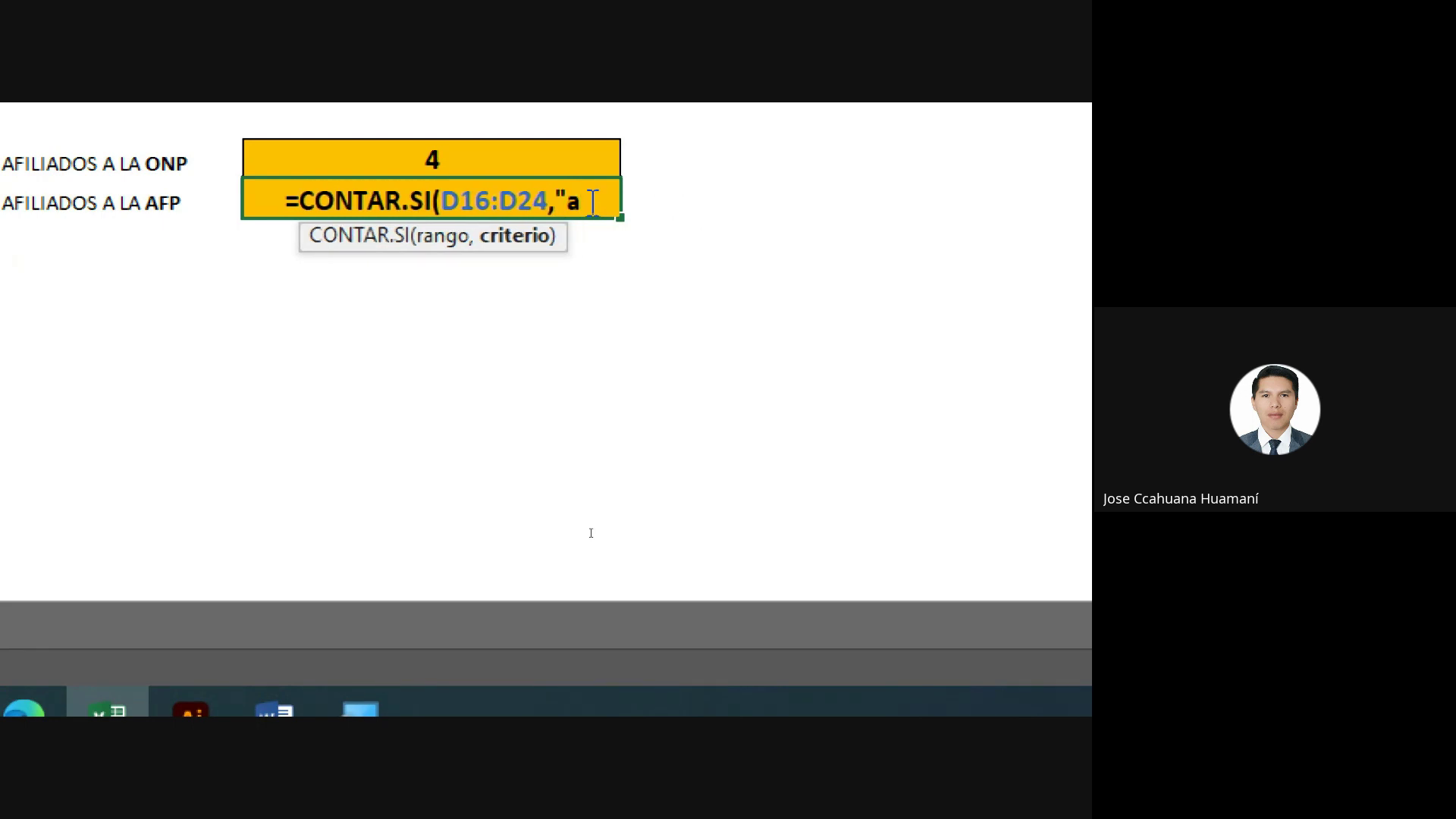
{"action": "key", "text": "BackSpace"}
{"action": "type", "text": "AFP"}
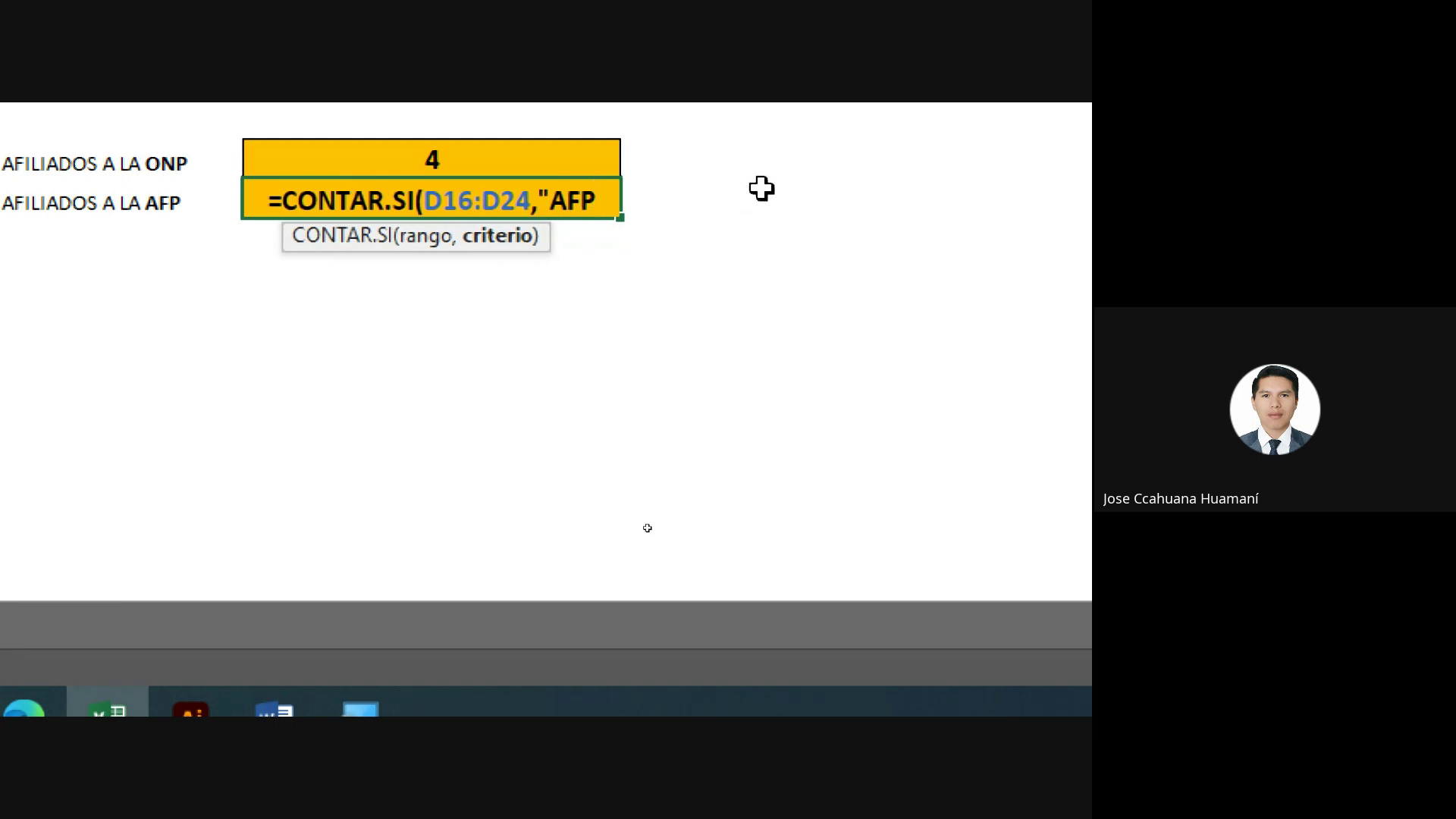
{"action": "type", "text": "\""}
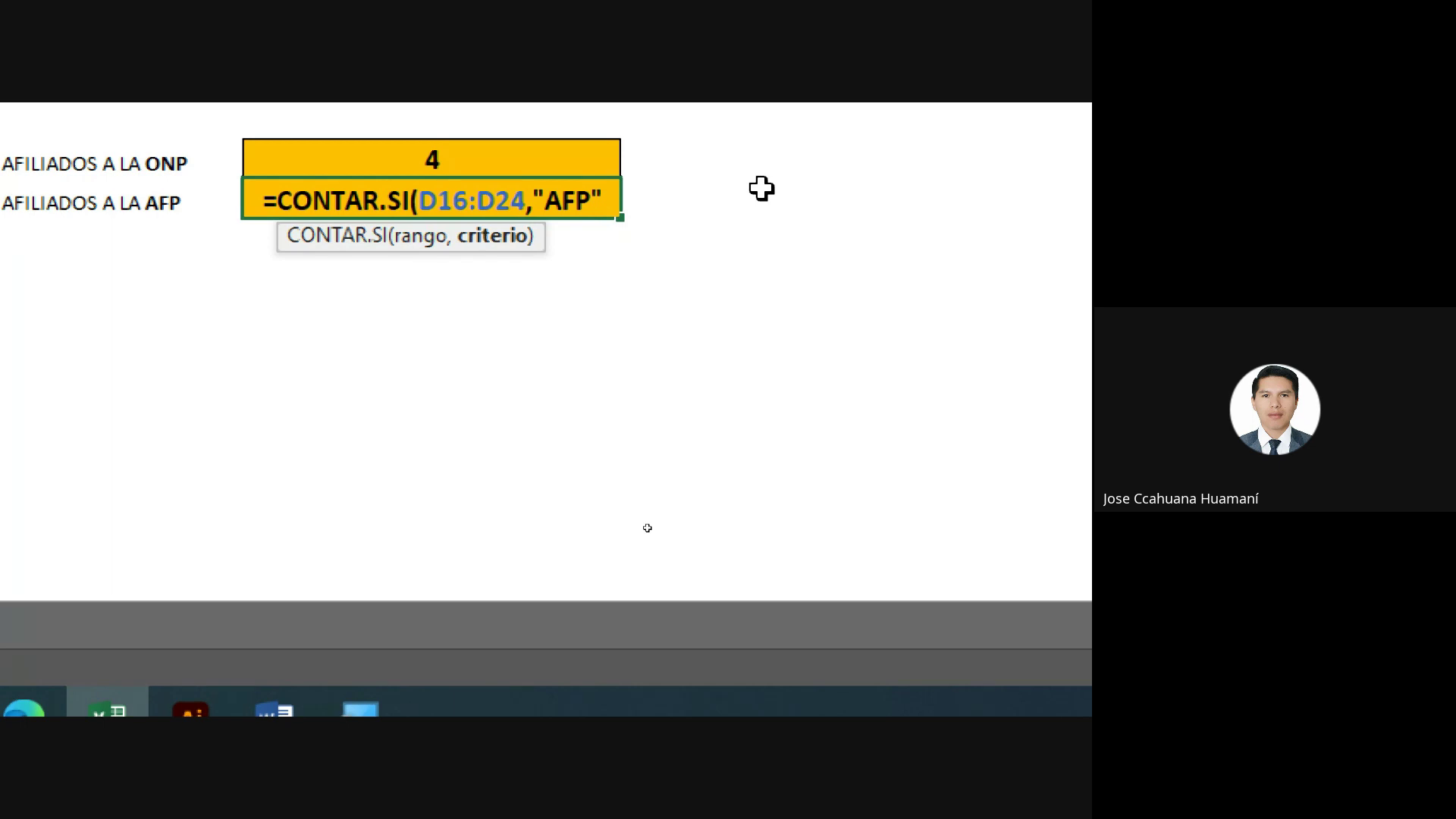
{"action": "key", "text": "Return"}
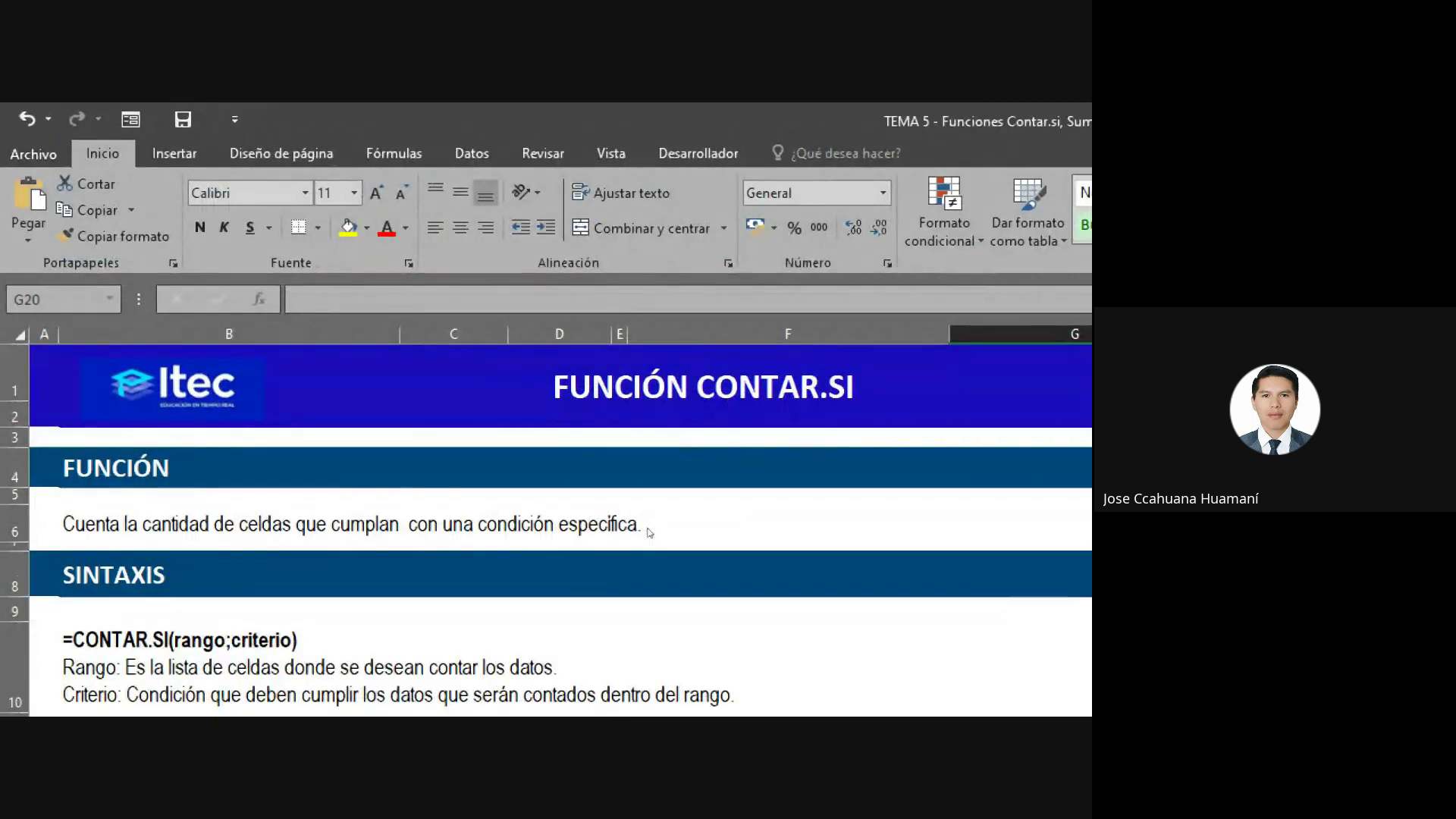
{"action": "key", "text": "super"}
{"action": "key", "text": "Escape"}
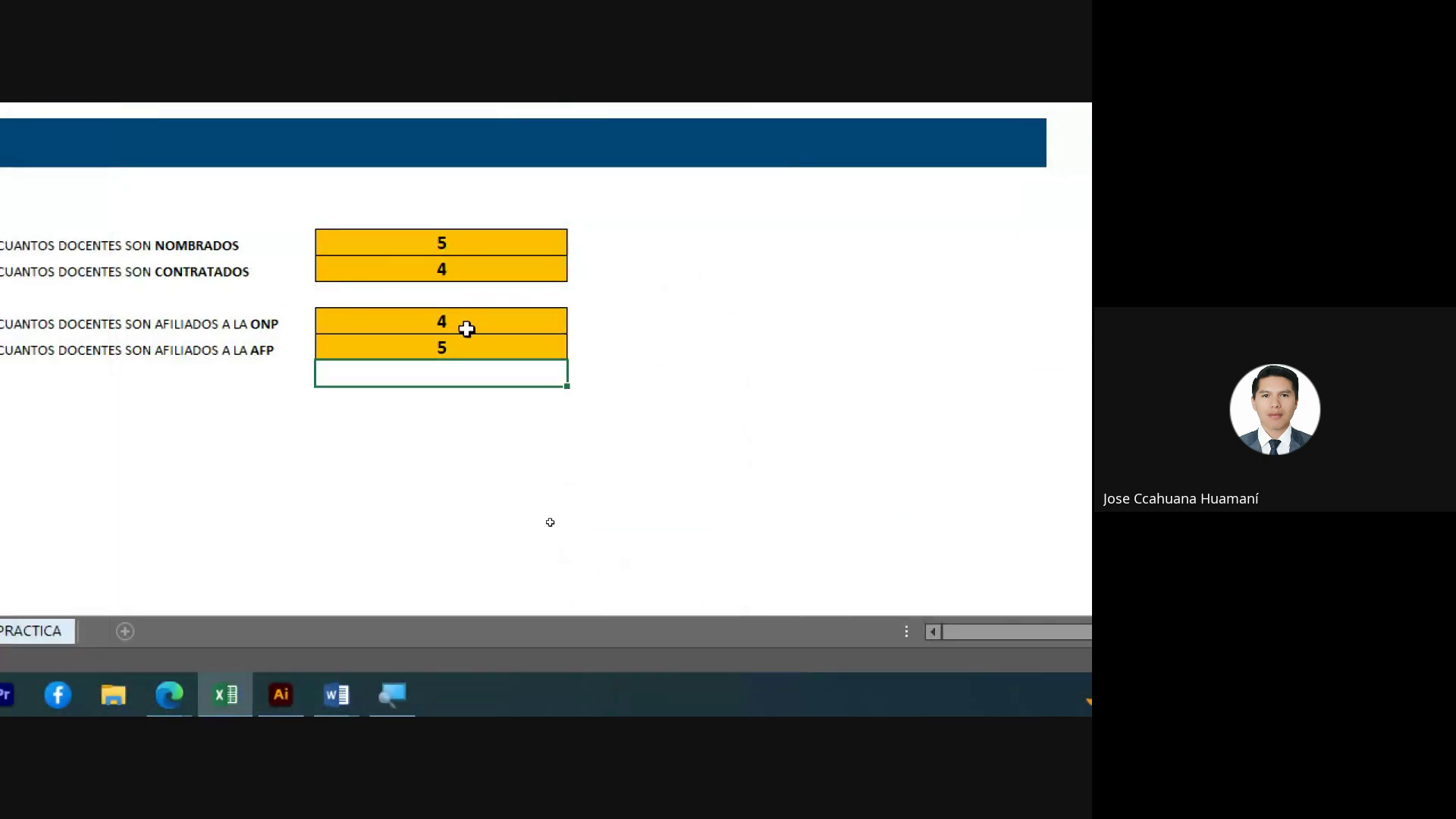
{"action": "left_click", "coordinate": [431, 351]}
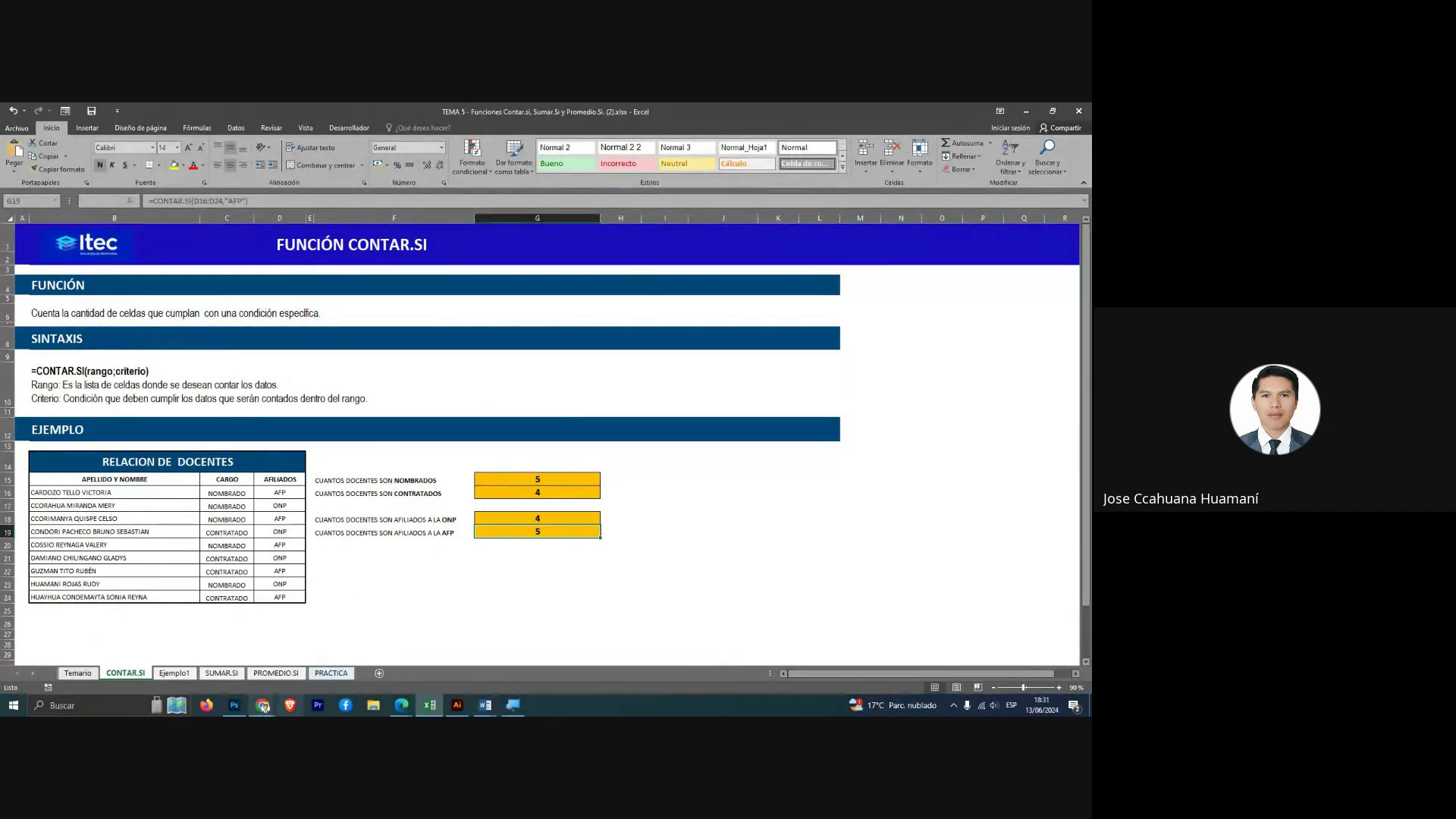
{"action": "mouse_move", "coordinate": [262, 705]}
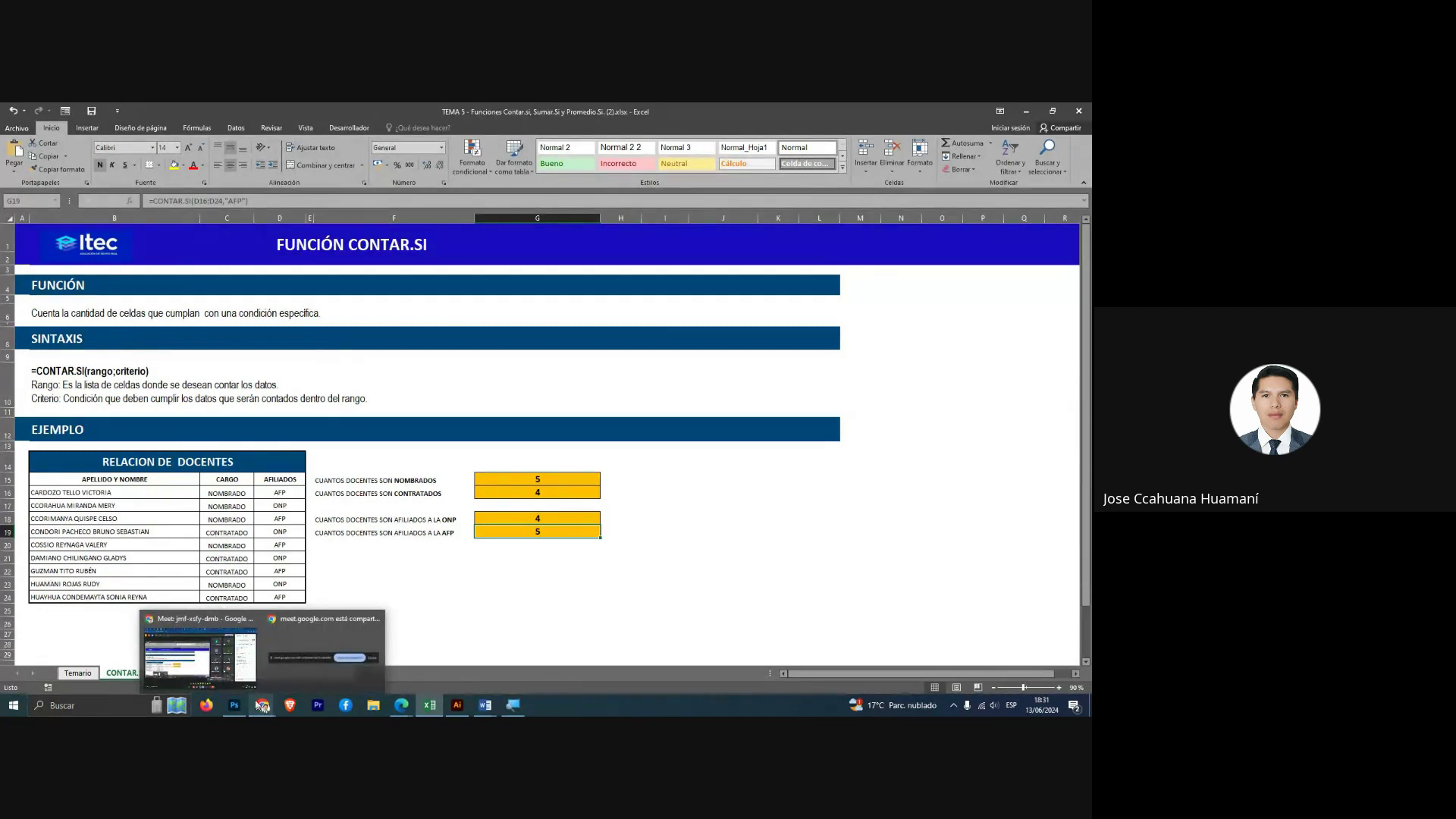
{"action": "left_click", "coordinate": [199, 651]}
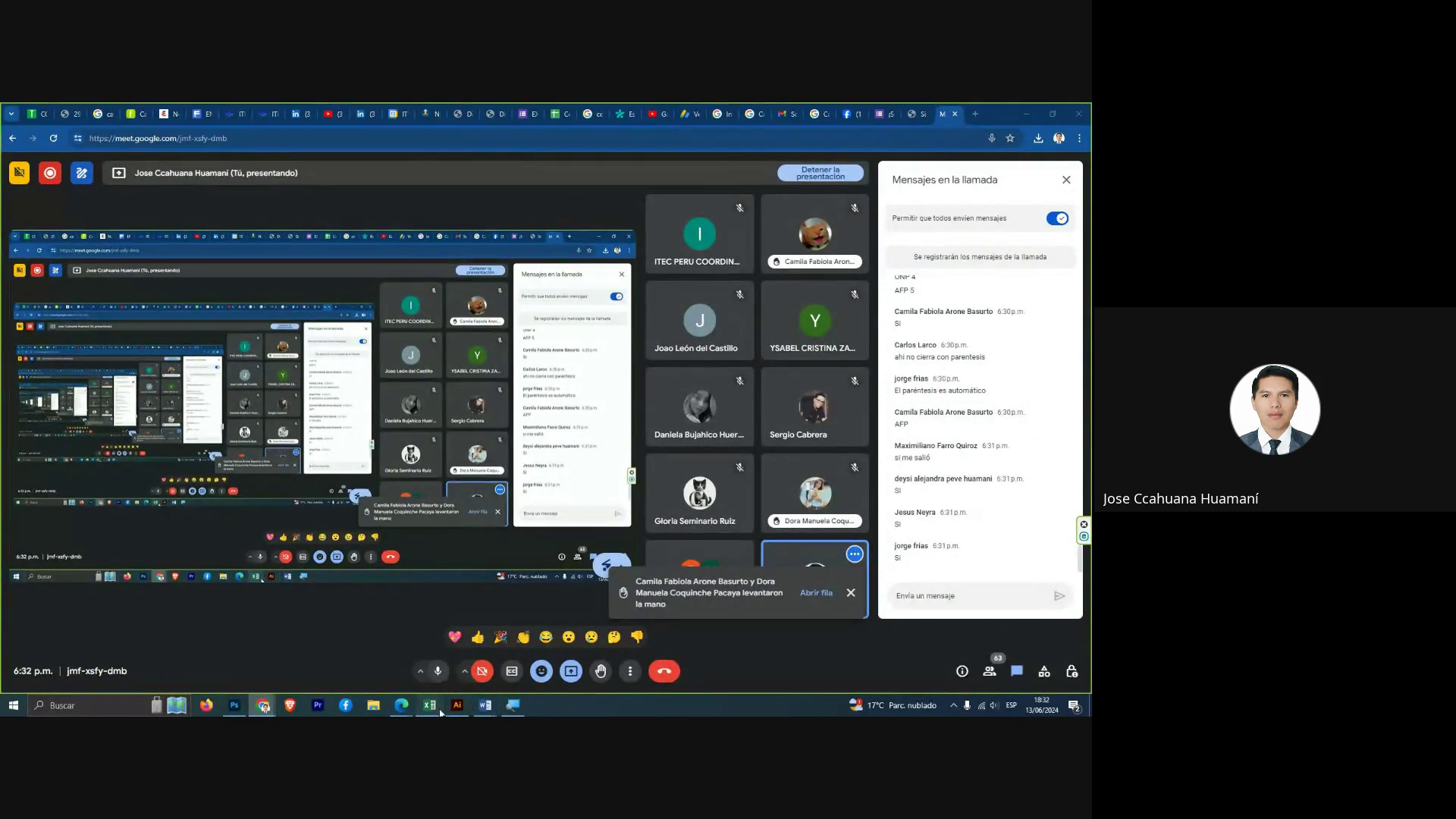
{"action": "left_click", "coordinate": [440, 712]}
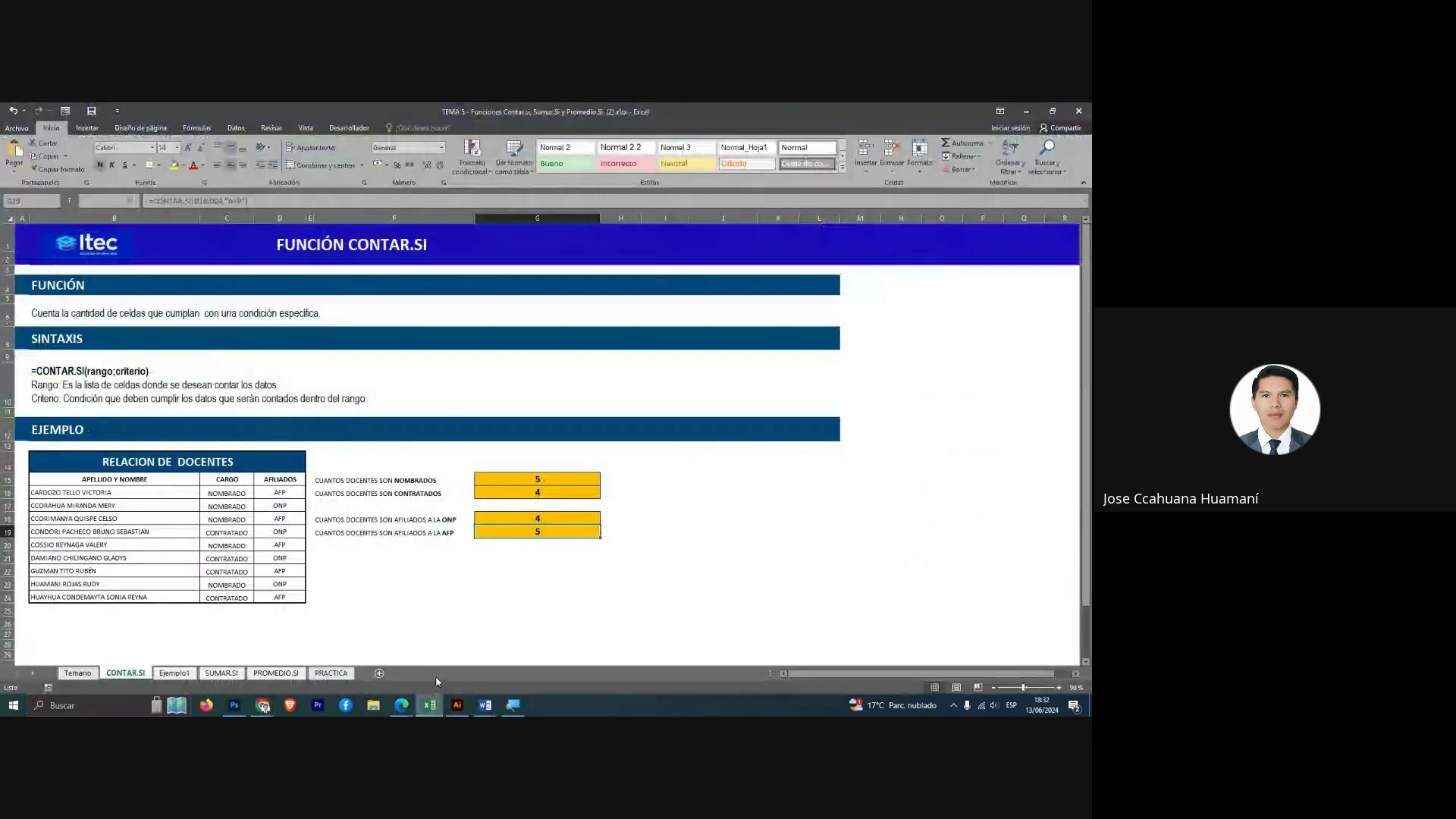
{"action": "left_click", "coordinate": [174, 674]}
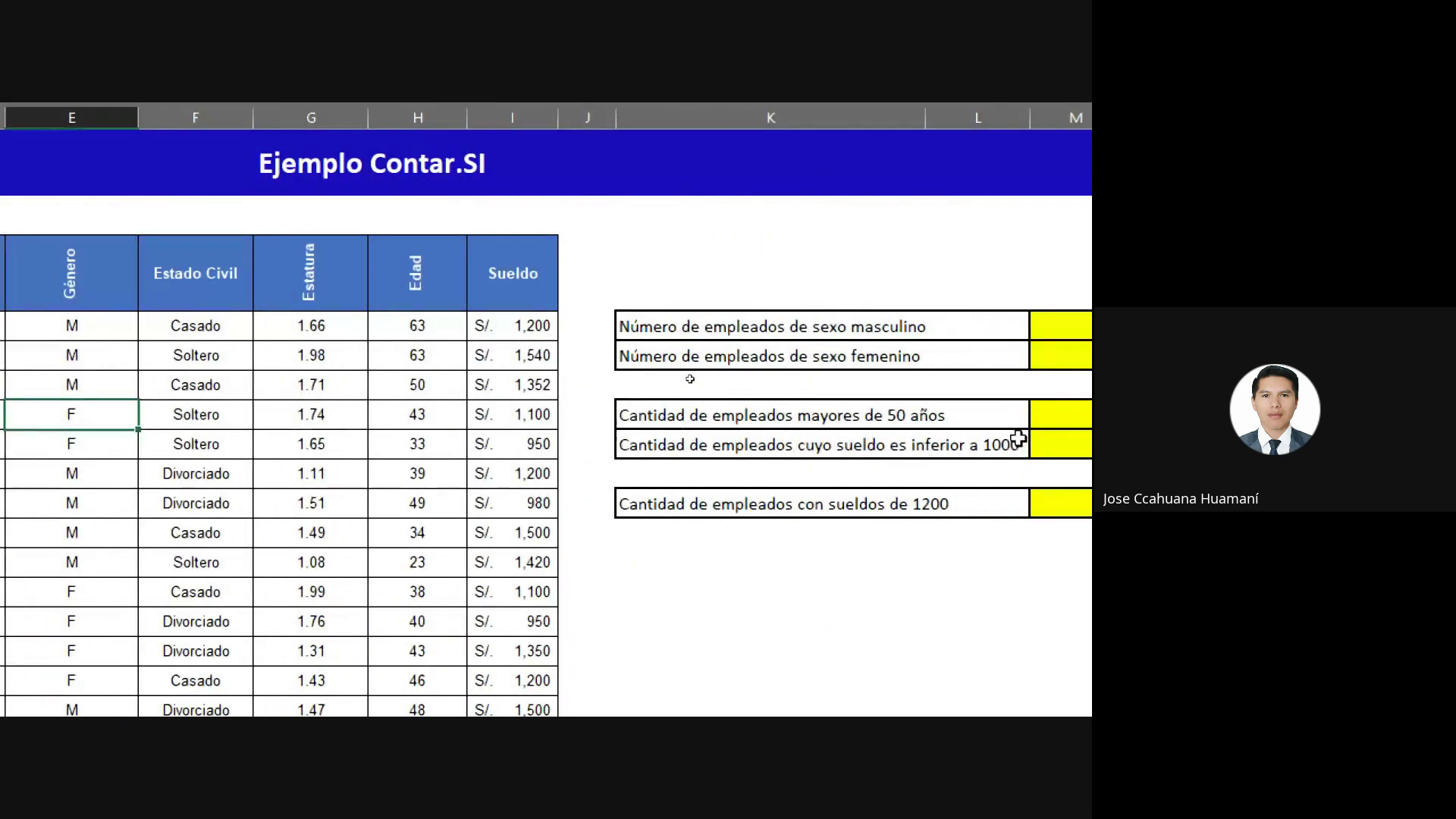
{"action": "left_click", "coordinate": [983, 343]}
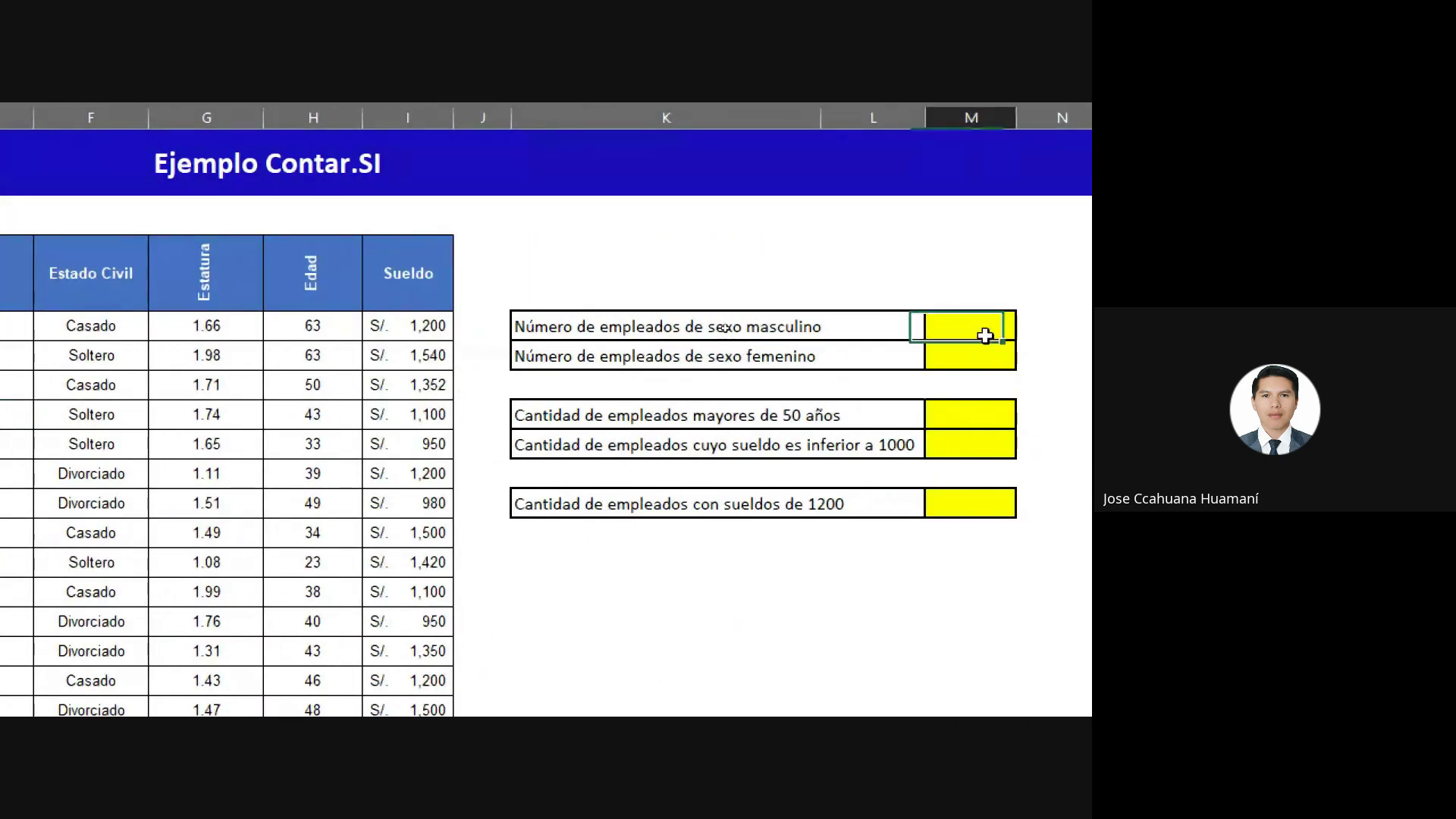
{"action": "left_click", "coordinate": [617, 333]}
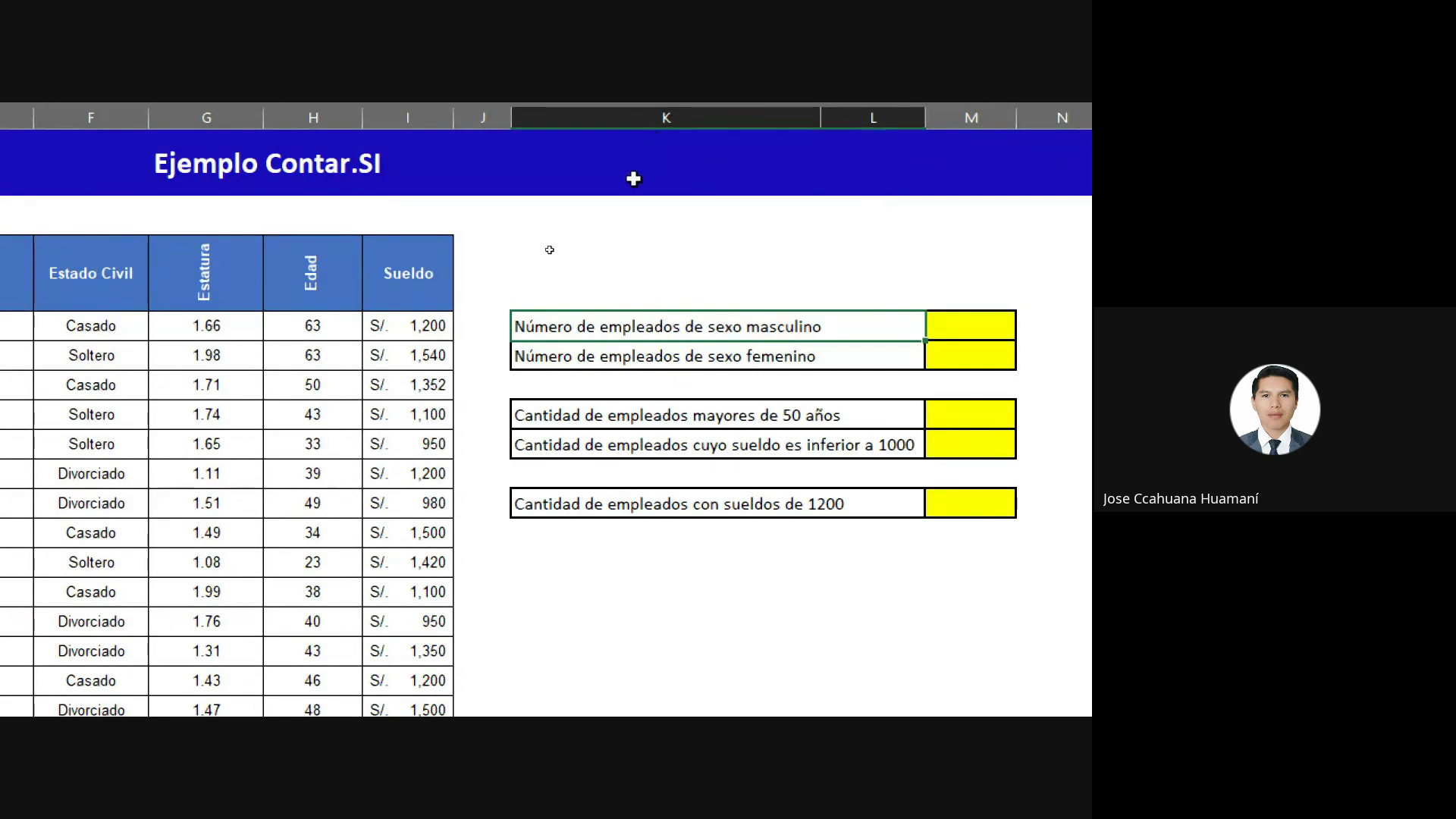
Make 'Número de empleados' red and bold in the male-employees label
{"action": "double_click", "coordinate": [571, 327]}
{"action": "left_click_drag", "start_coordinate": [681, 327], "coordinate": [485, 328]}
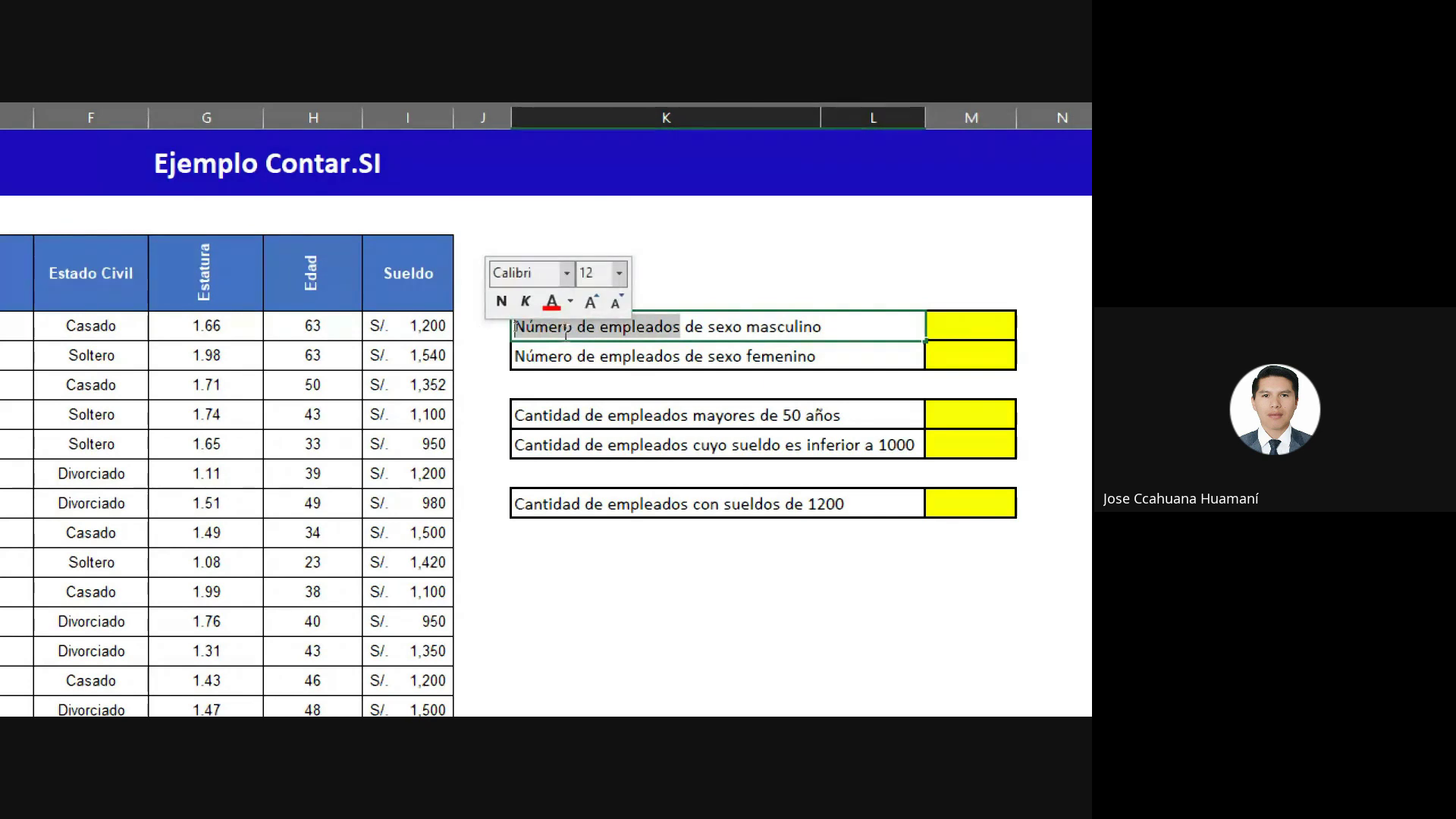
{"action": "left_click", "coordinate": [553, 303]}
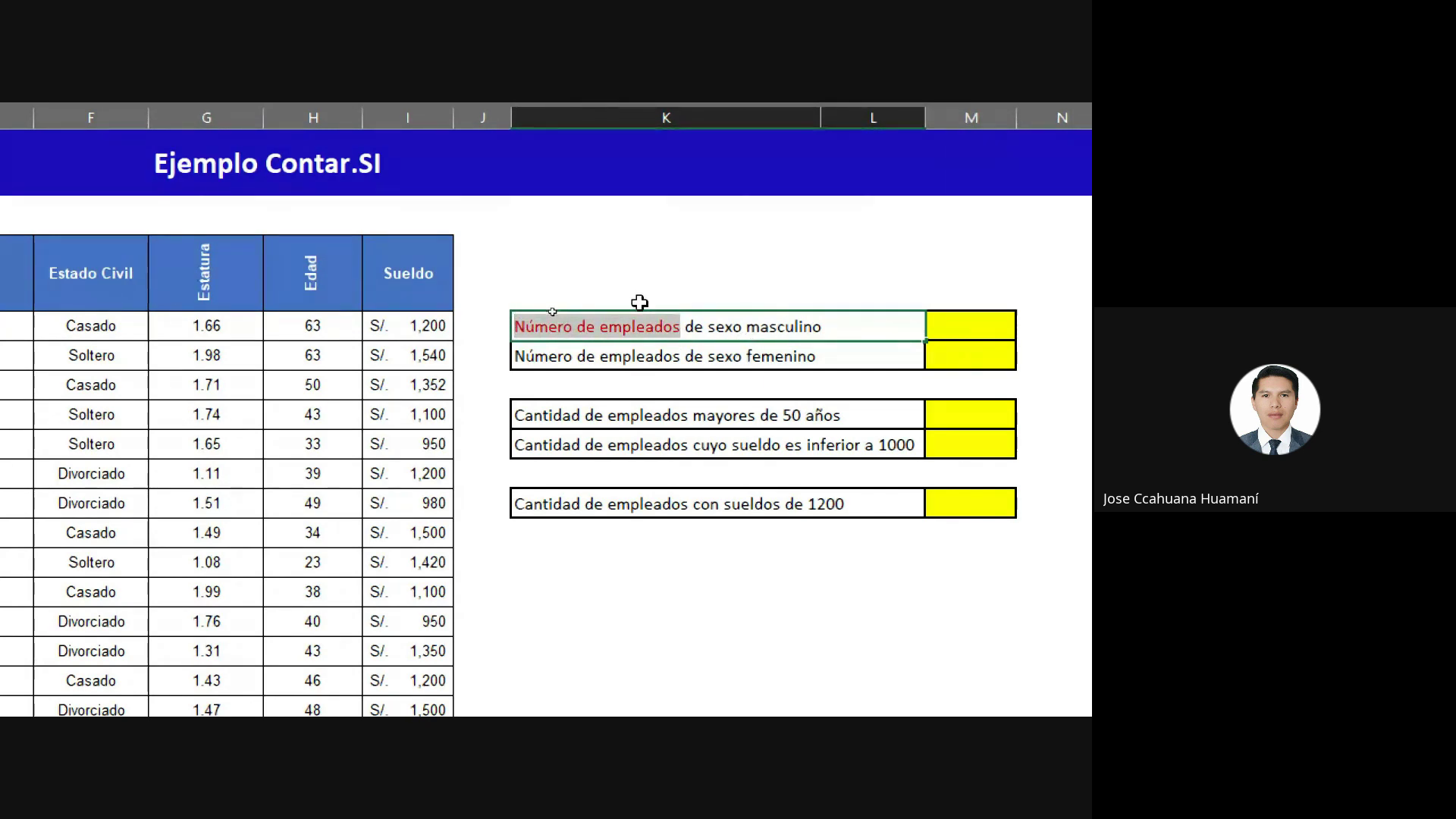
{"action": "left_click", "coordinate": [624, 328]}
{"action": "left_click_drag", "start_coordinate": [686, 328], "coordinate": [505, 329]}
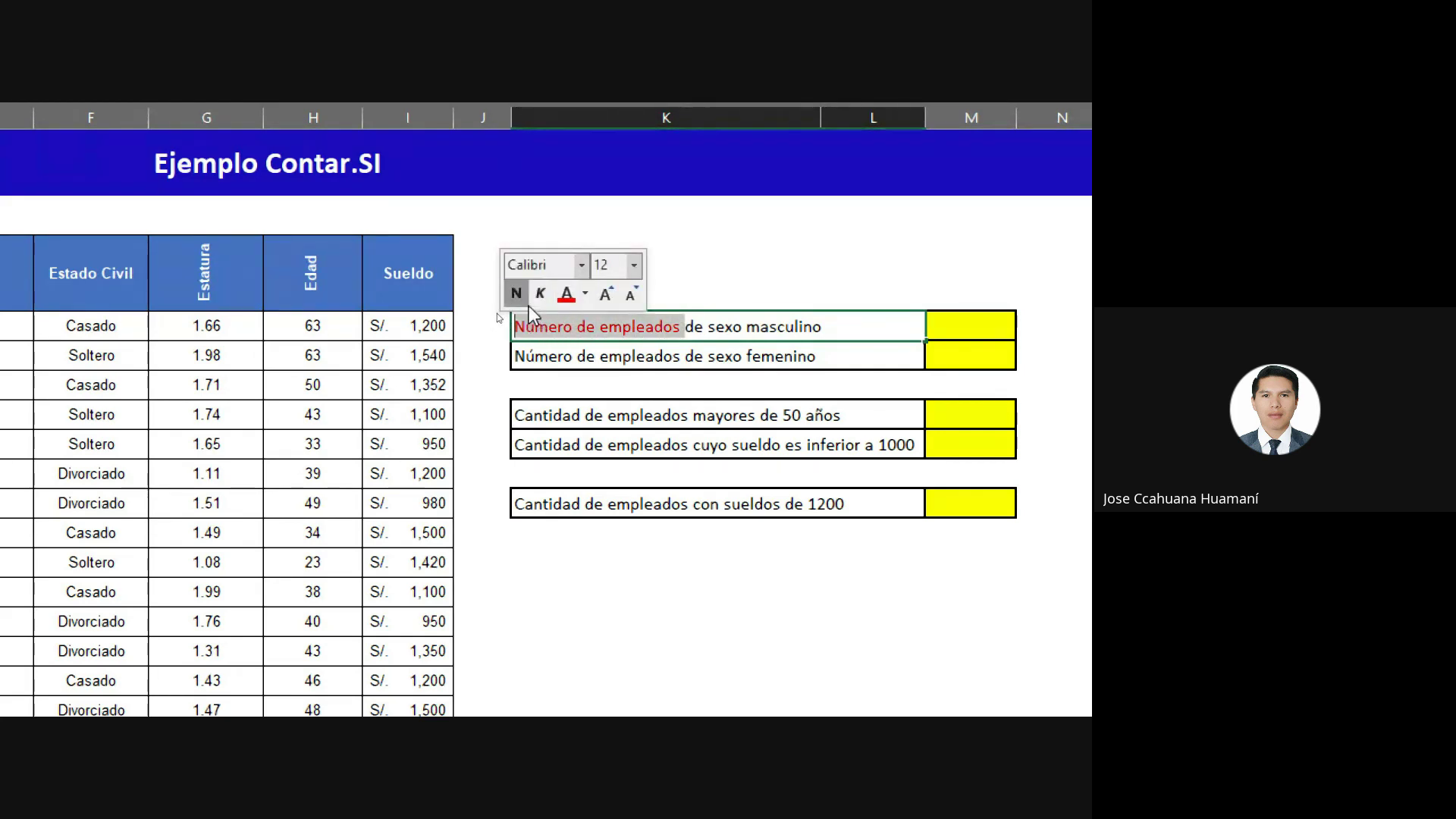
{"action": "left_click", "coordinate": [516, 294]}
{"action": "left_click", "coordinate": [656, 328]}
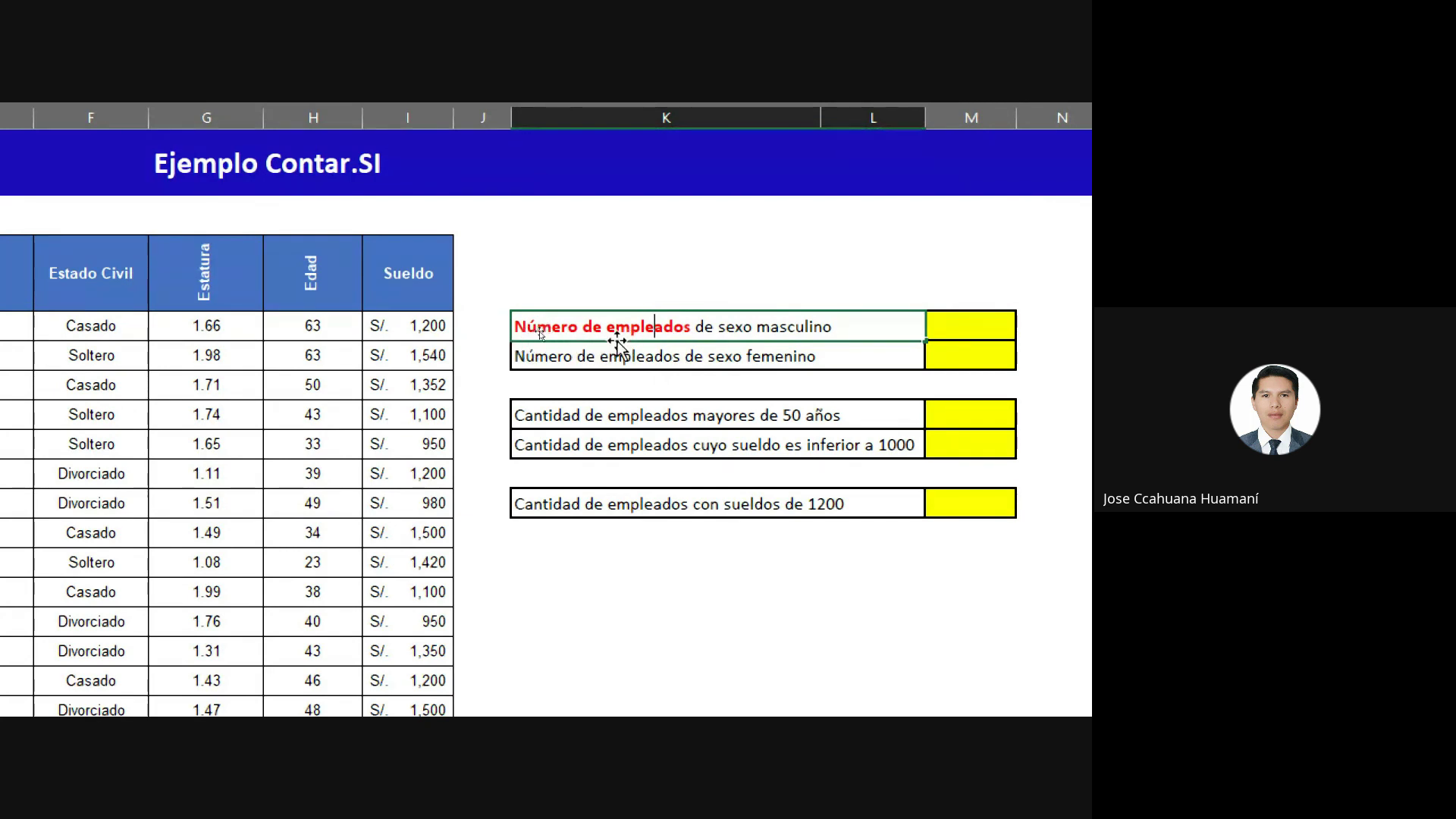
Make 'sexo masculino' purple and bold, finishing the label edit
{"action": "left_click", "coordinate": [717, 326]}
{"action": "left_click_drag", "start_coordinate": [719, 328], "coordinate": [833, 326]}
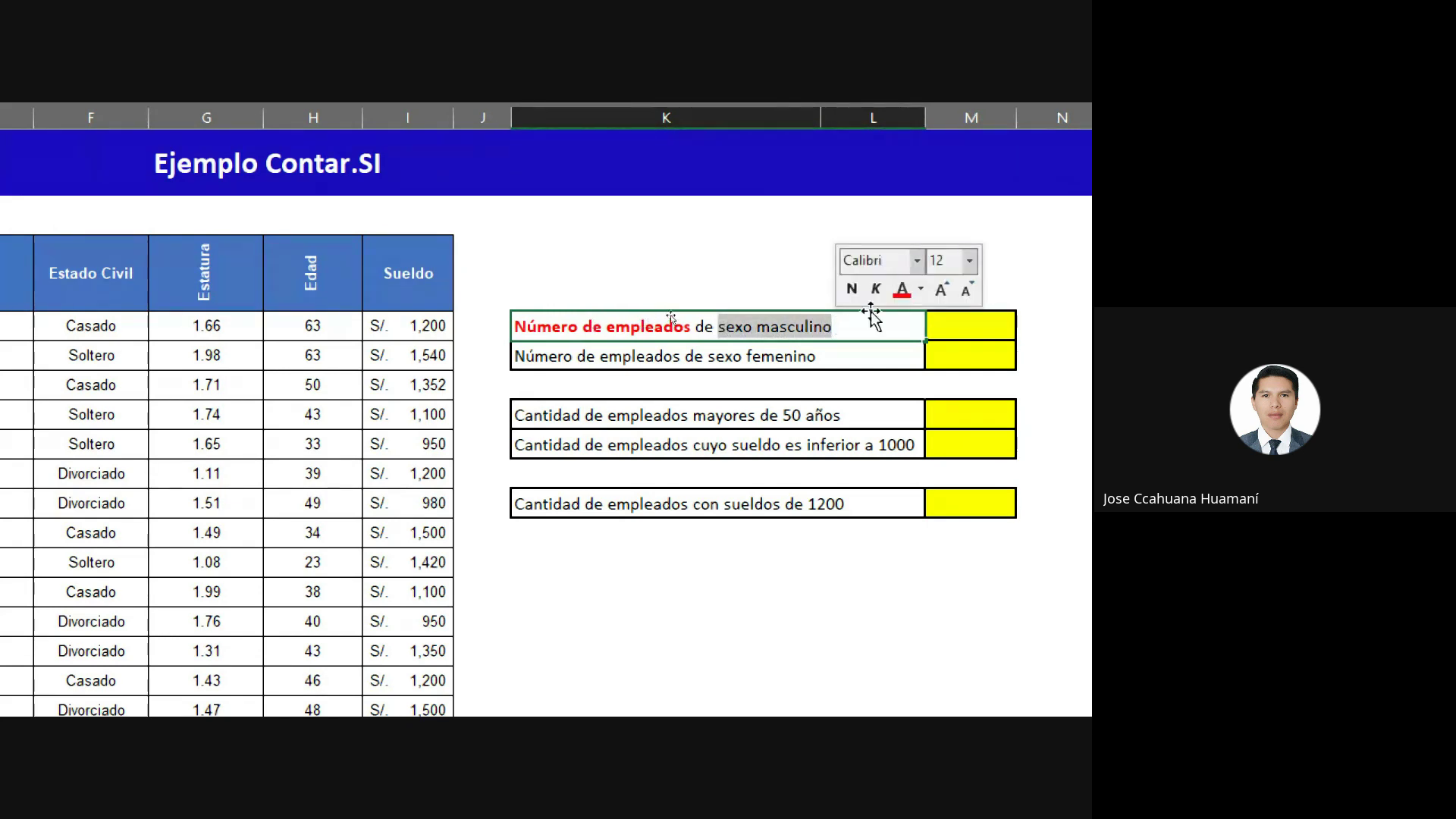
{"action": "left_click", "coordinate": [921, 289]}
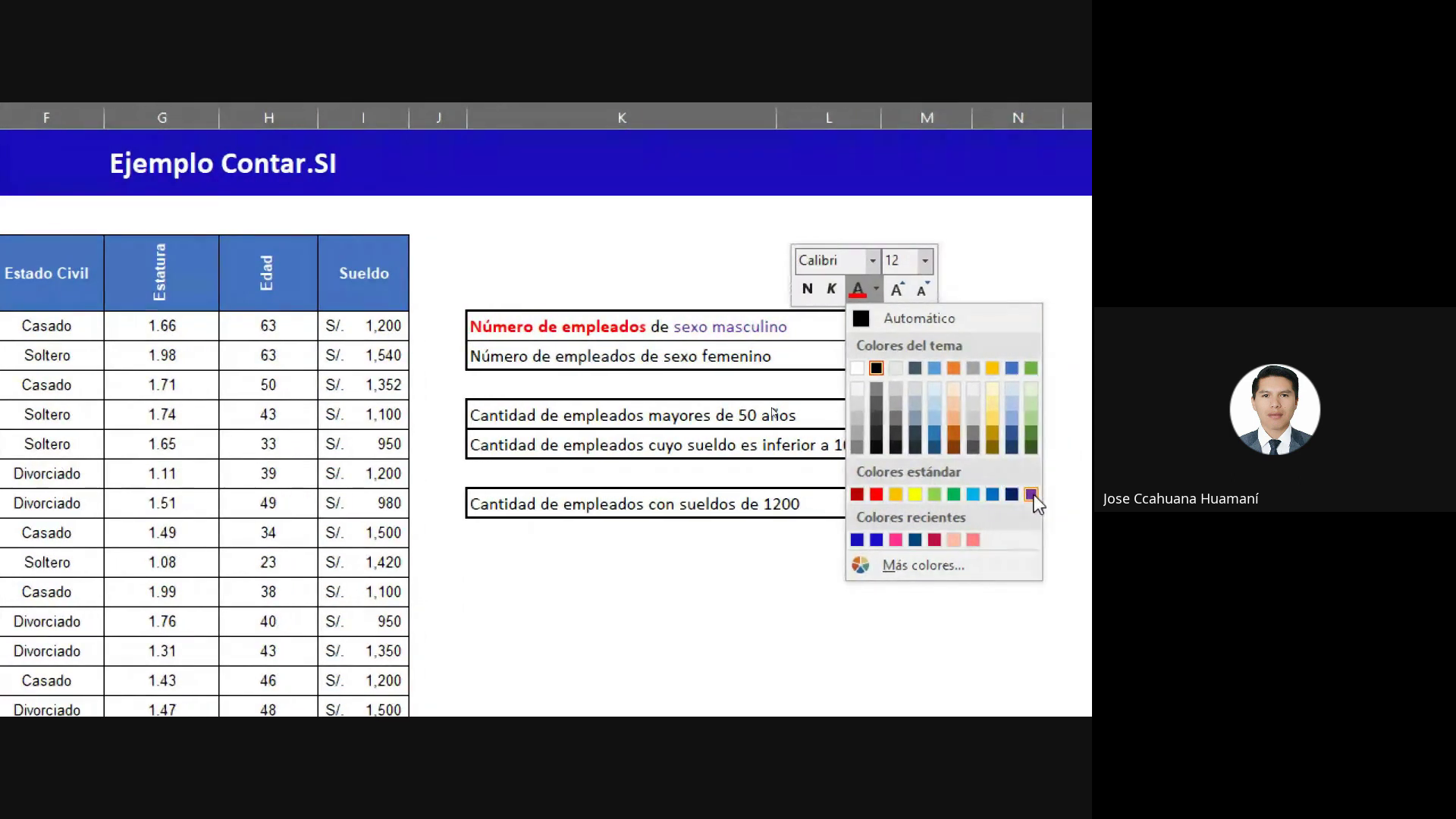
{"action": "left_click", "coordinate": [1033, 494]}
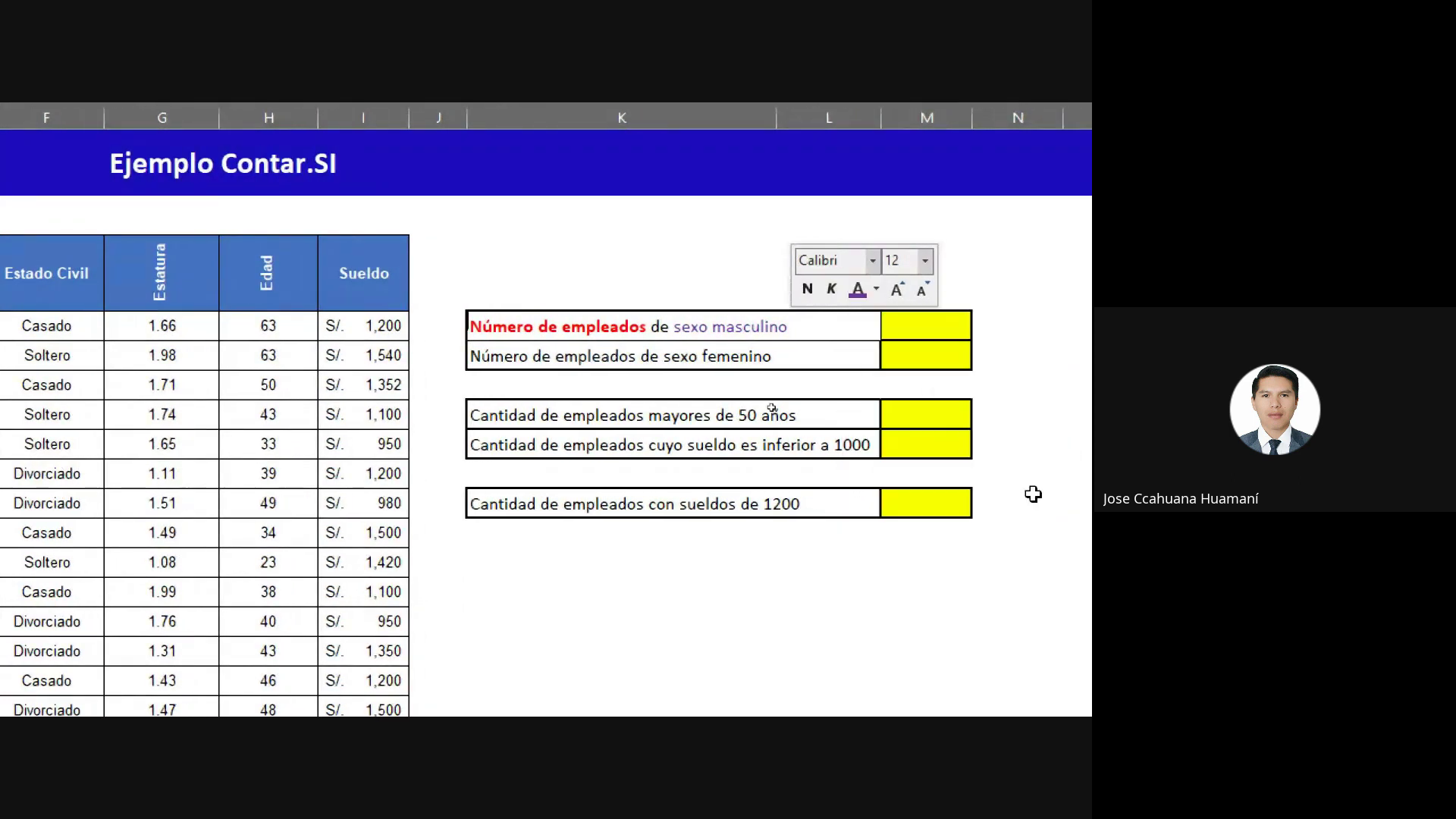
{"action": "left_click", "coordinate": [807, 290]}
{"action": "left_click", "coordinate": [737, 327]}
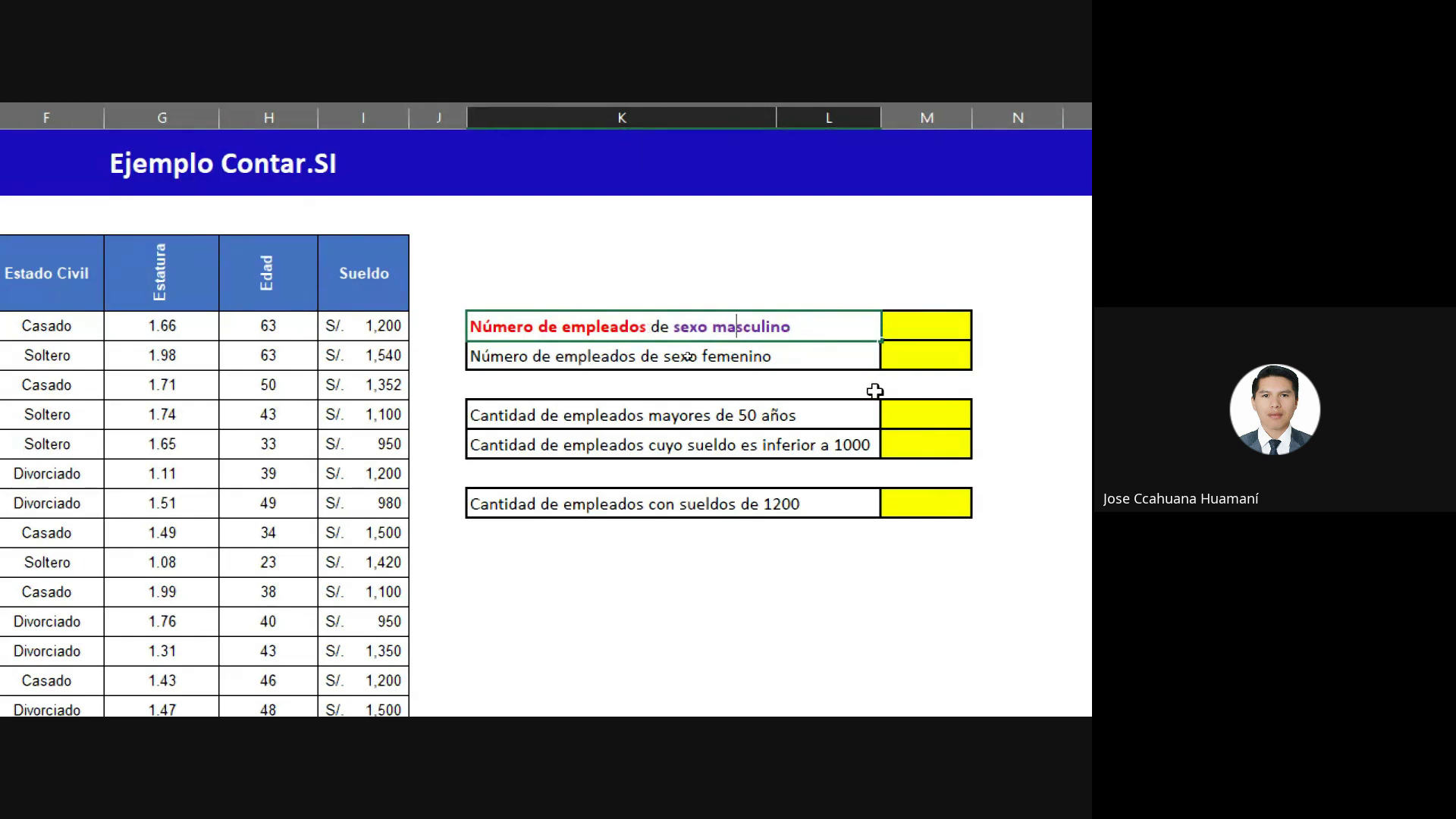
{"action": "left_click", "coordinate": [922, 318]}
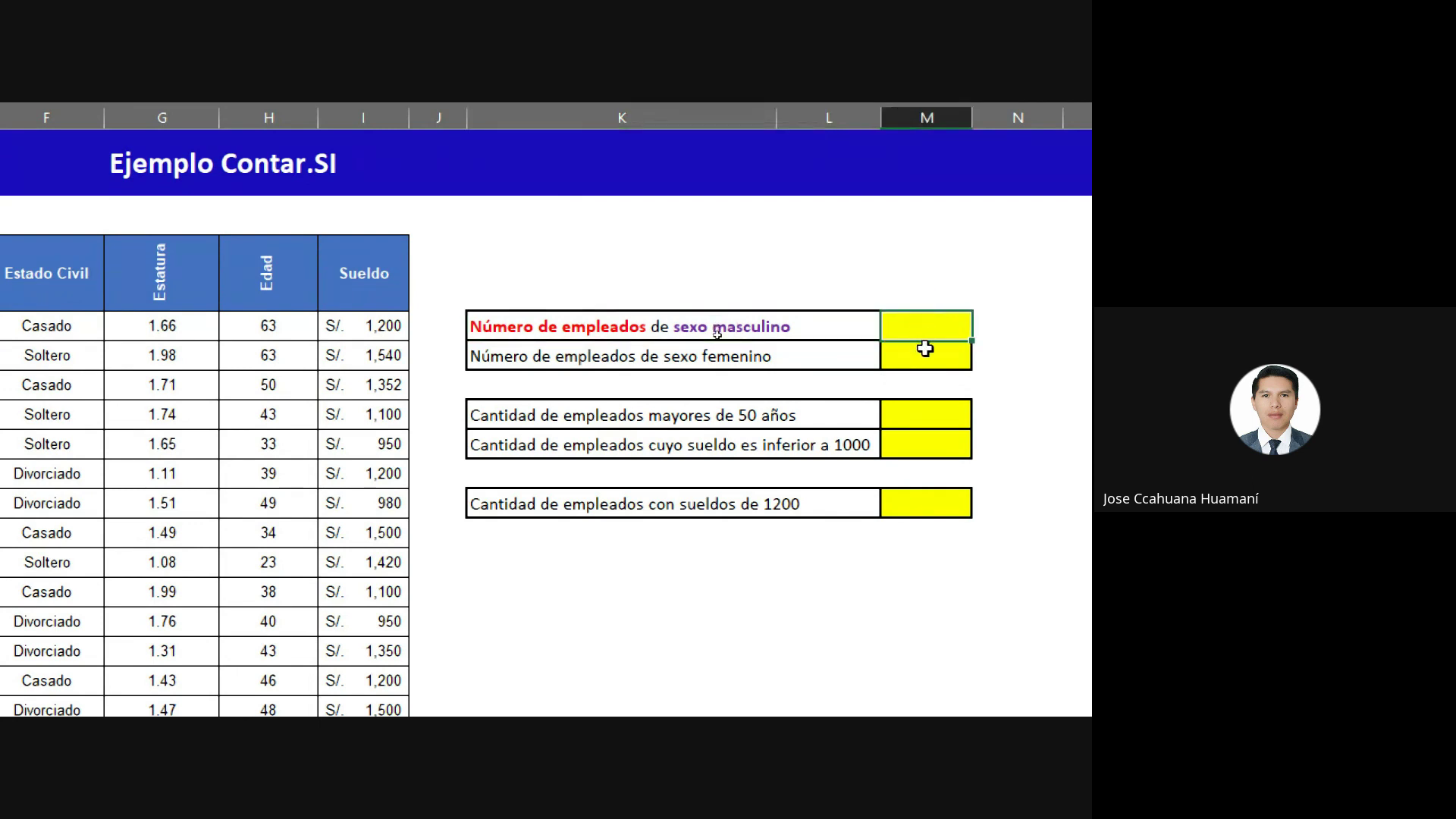
Start =CONTAR.SI( in M4 over the Género range E4:E18
{"action": "type", "text": "="}
{"action": "type", "text": "CONTAR"}
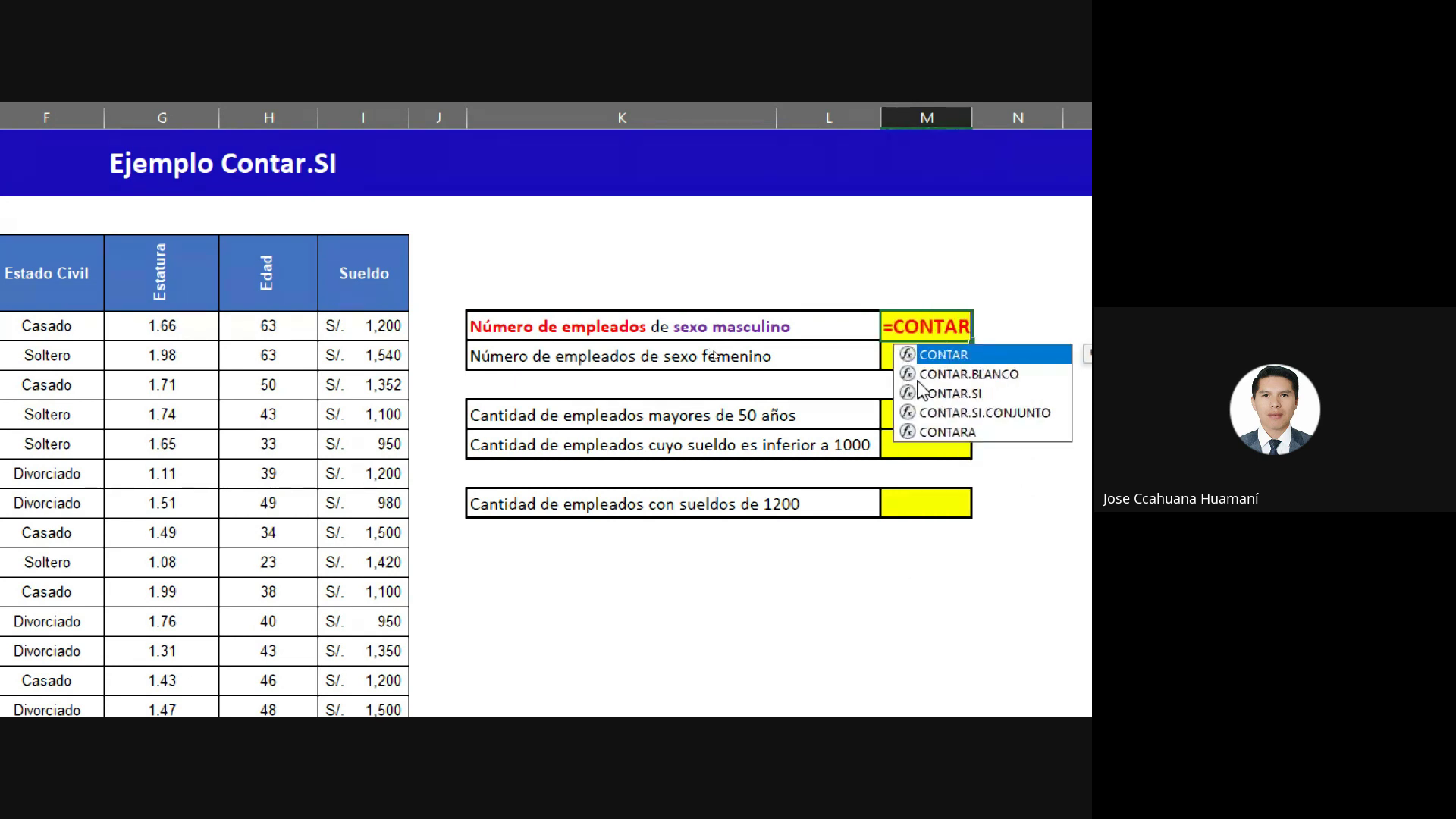
{"action": "double_click", "coordinate": [995, 393]}
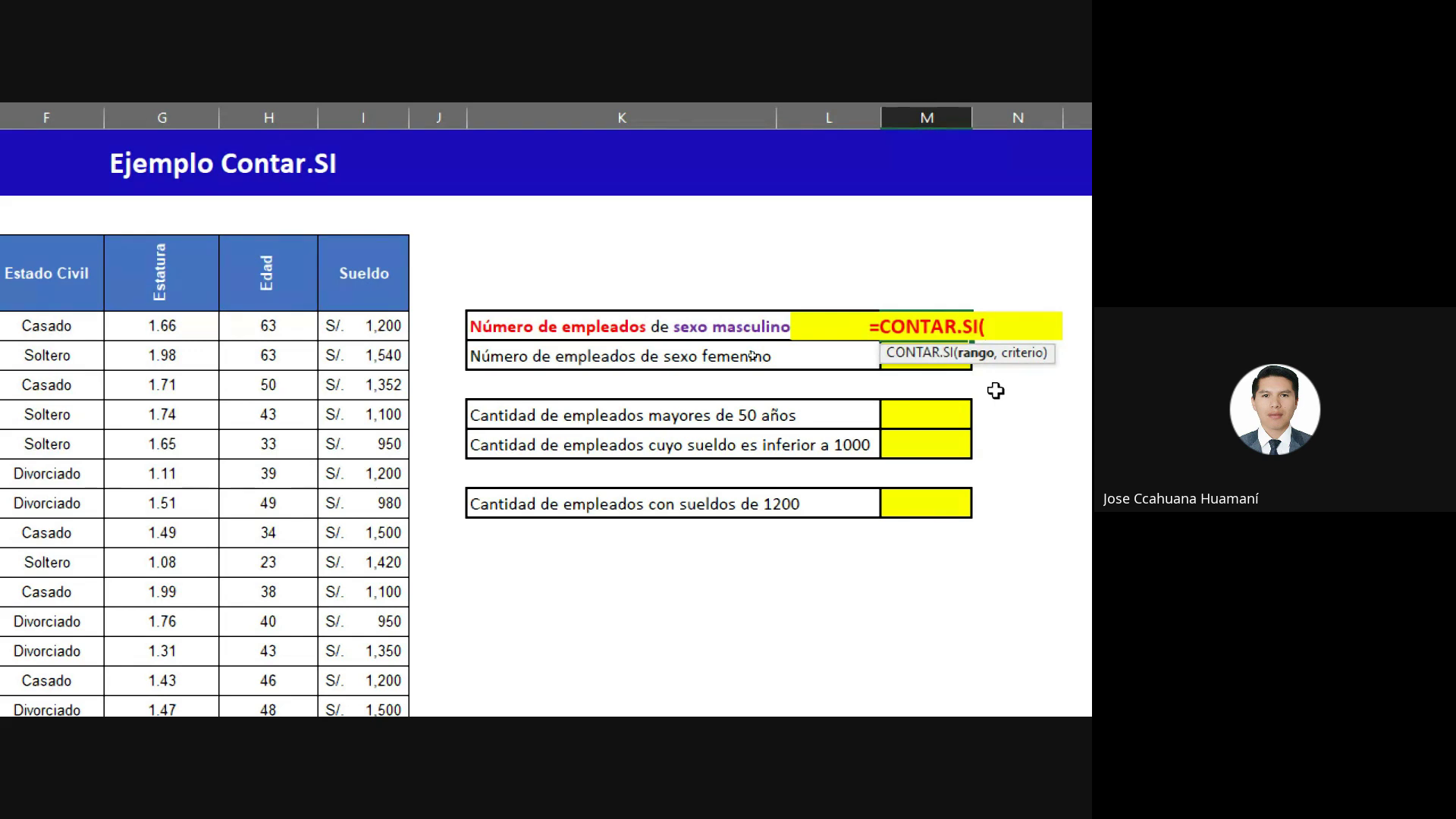
{"action": "scroll", "coordinate": [30, 478], "scroll_direction": "left", "scroll_amount": 3}
{"action": "scroll", "coordinate": [25, 482], "scroll_direction": "left", "scroll_amount": 3}
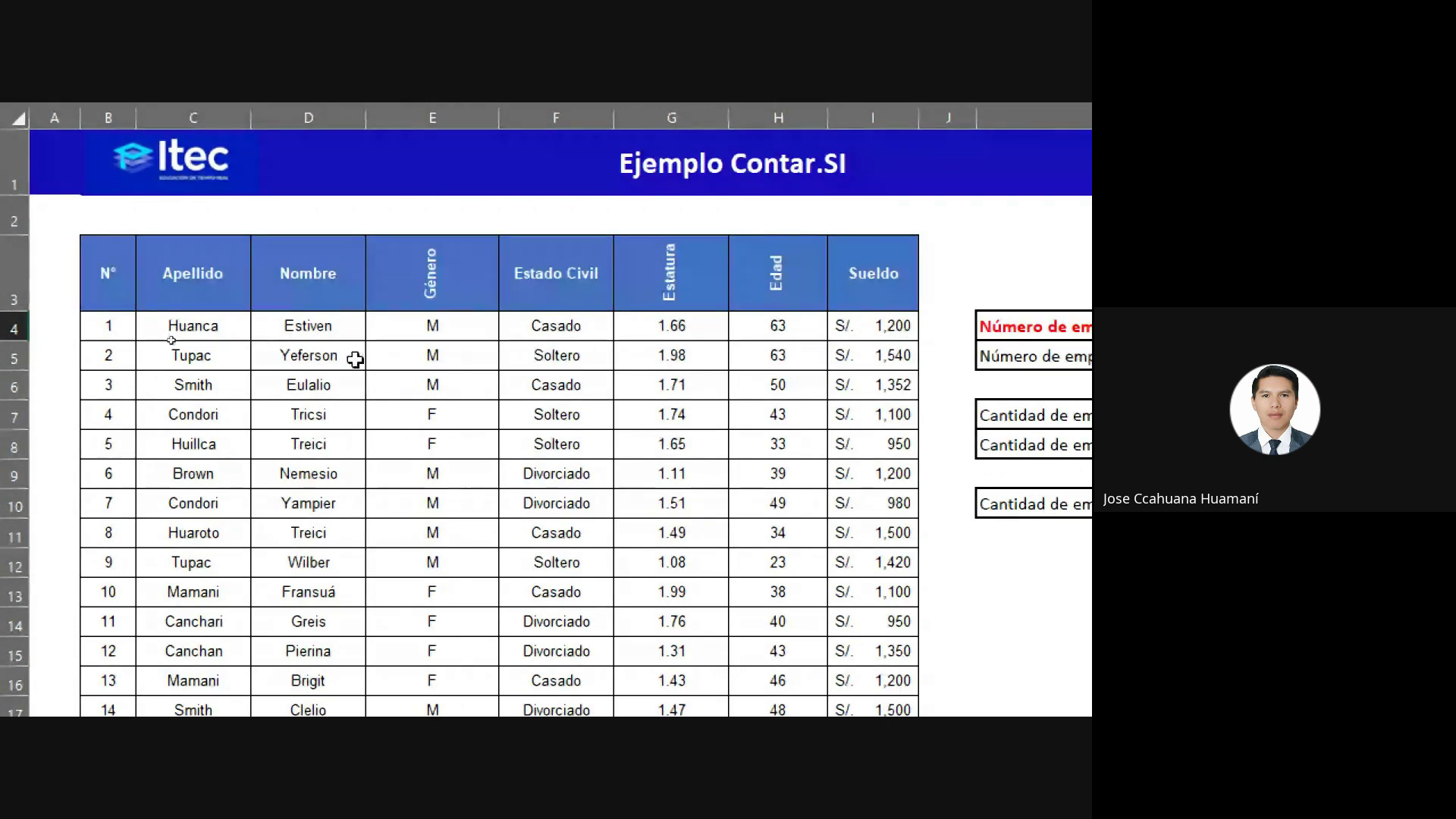
{"action": "left_click", "coordinate": [455, 327]}
{"action": "key", "text": "ctrl+c"}
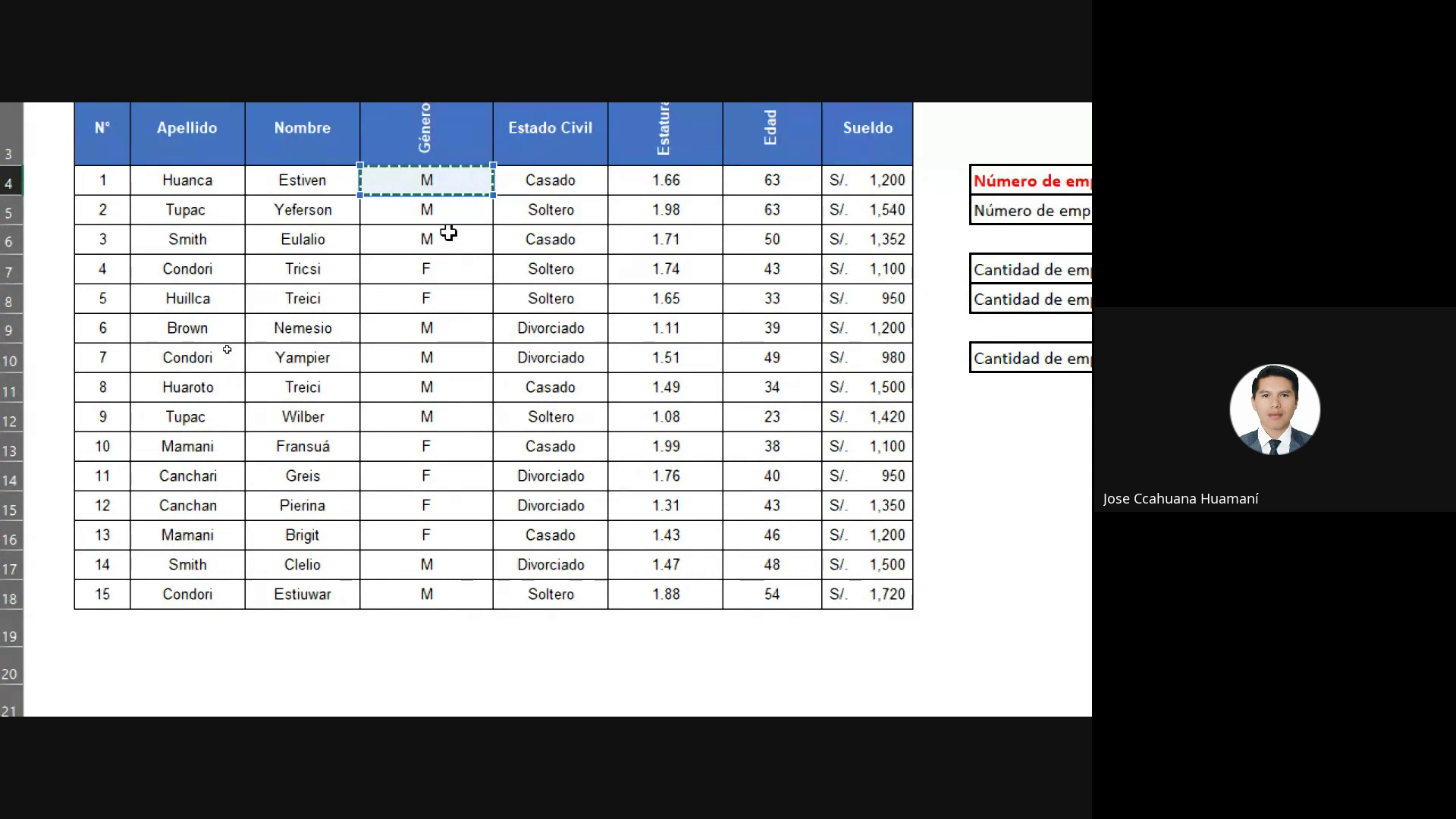
{"action": "key", "text": "ctrl+shift+Down"}
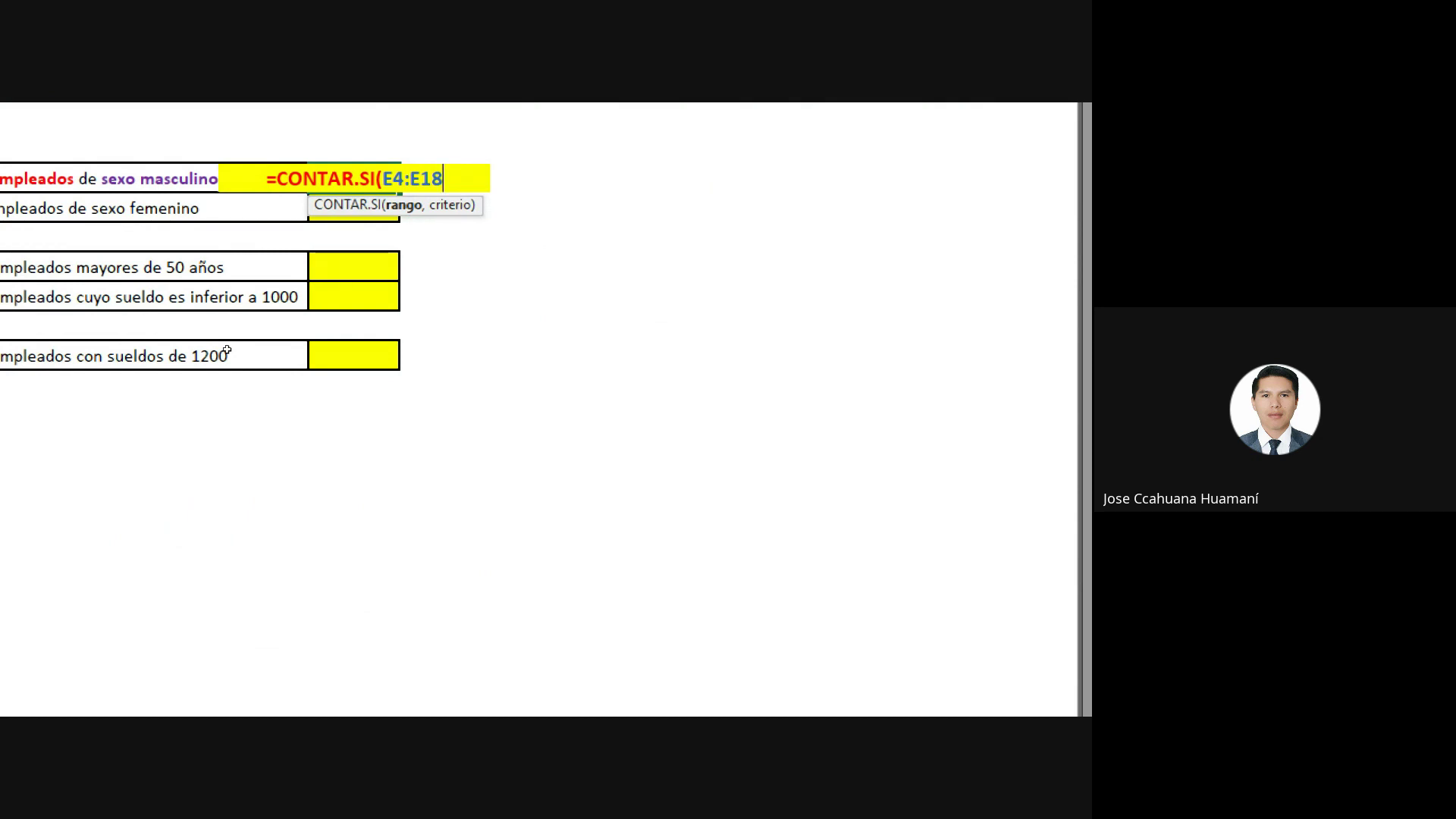
Add "M" as the criterion so M4 shows 9, then switch to the Google Meet call
{"action": "type", "text": ","}
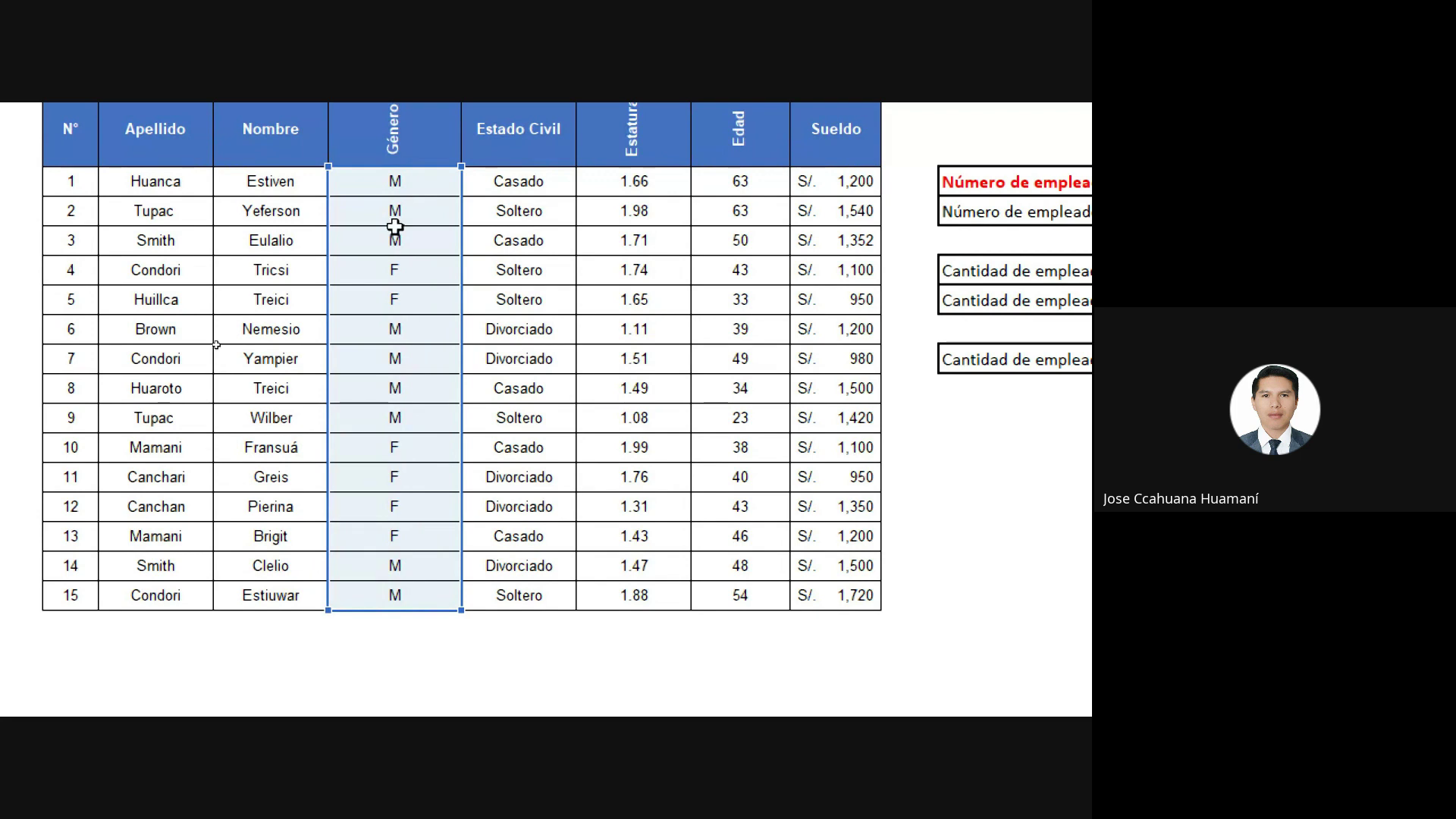
{"action": "type", "text": ","}
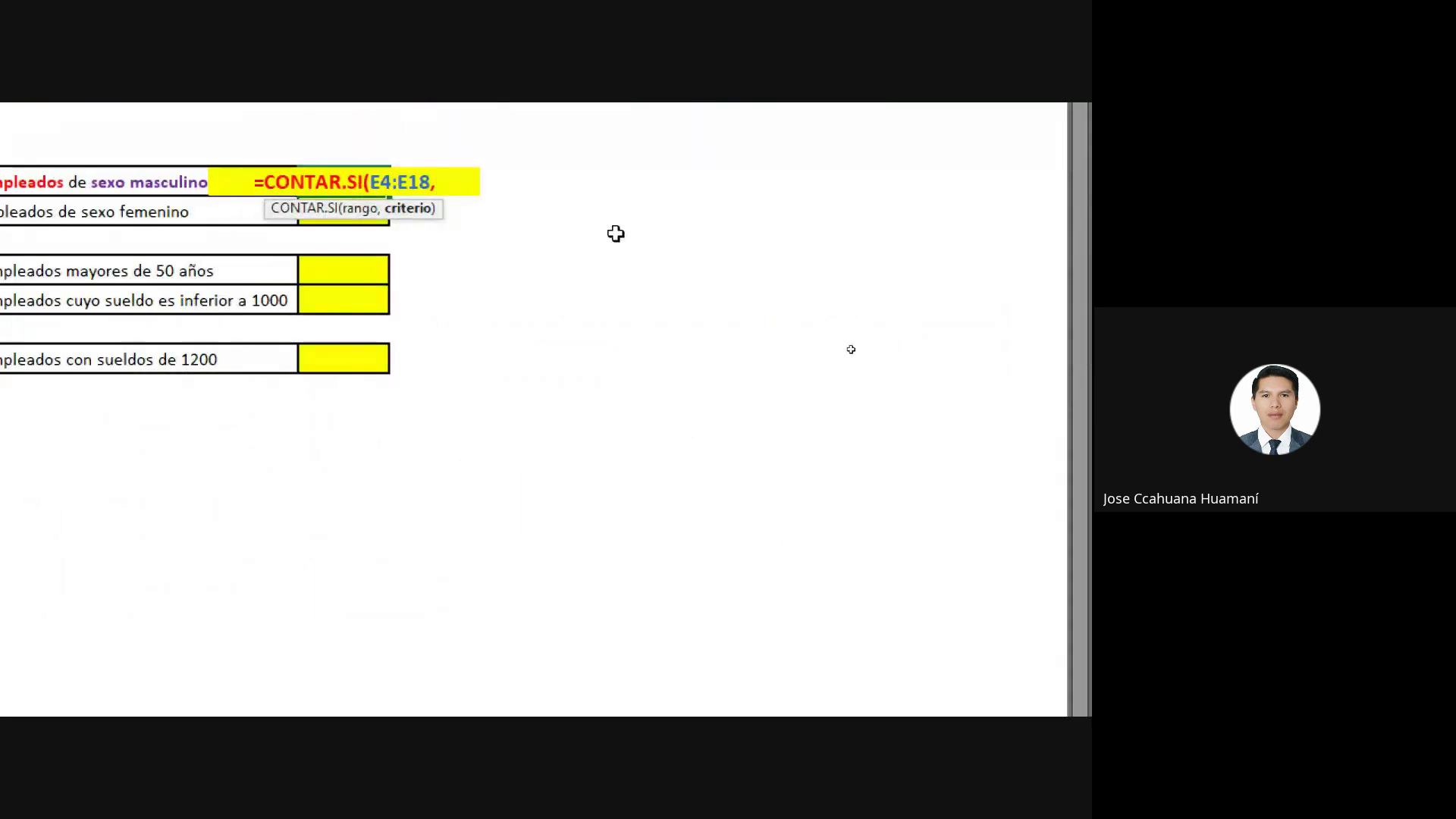
{"action": "type", "text": "\""}
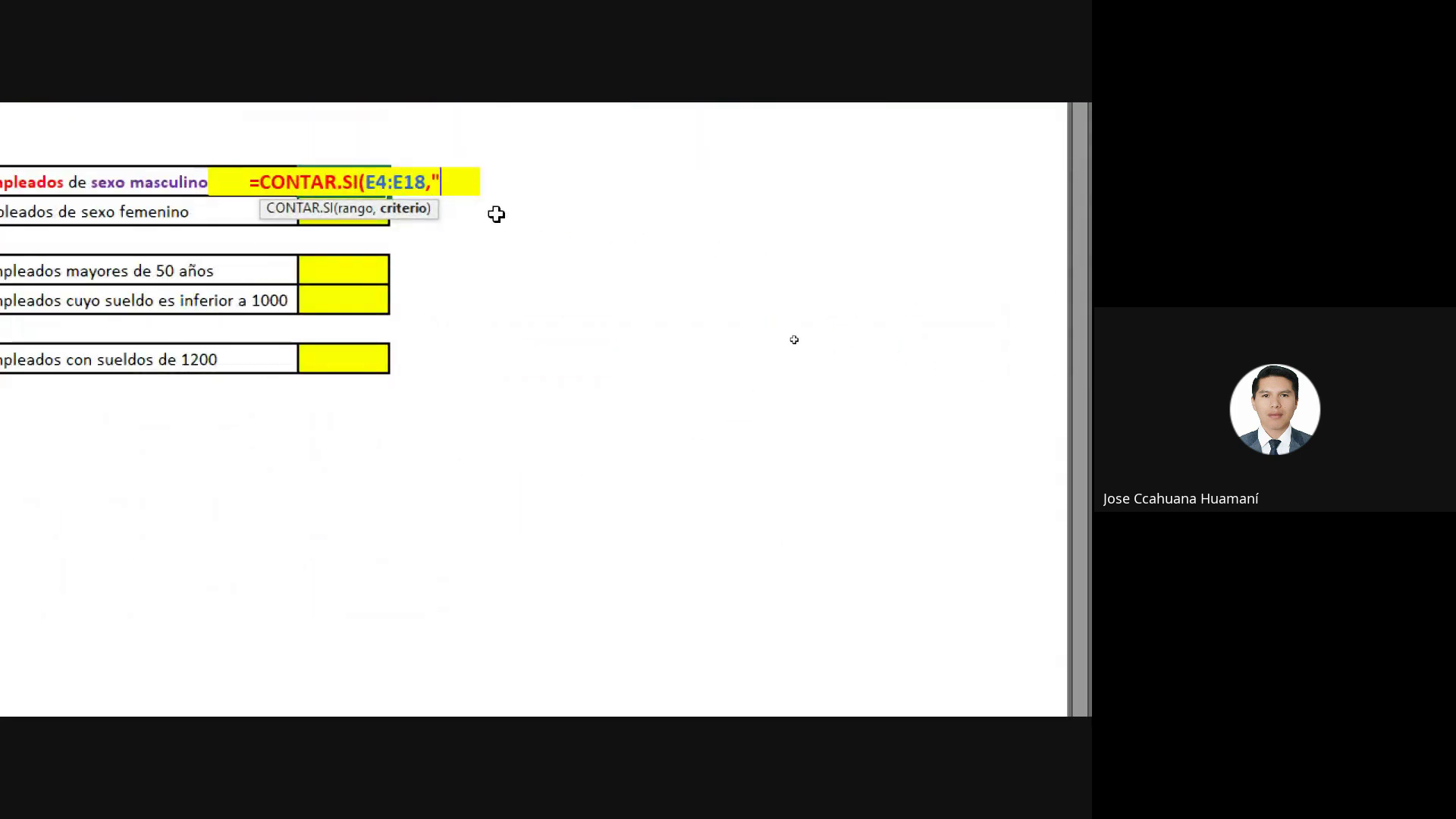
{"action": "type", "text": "m"}
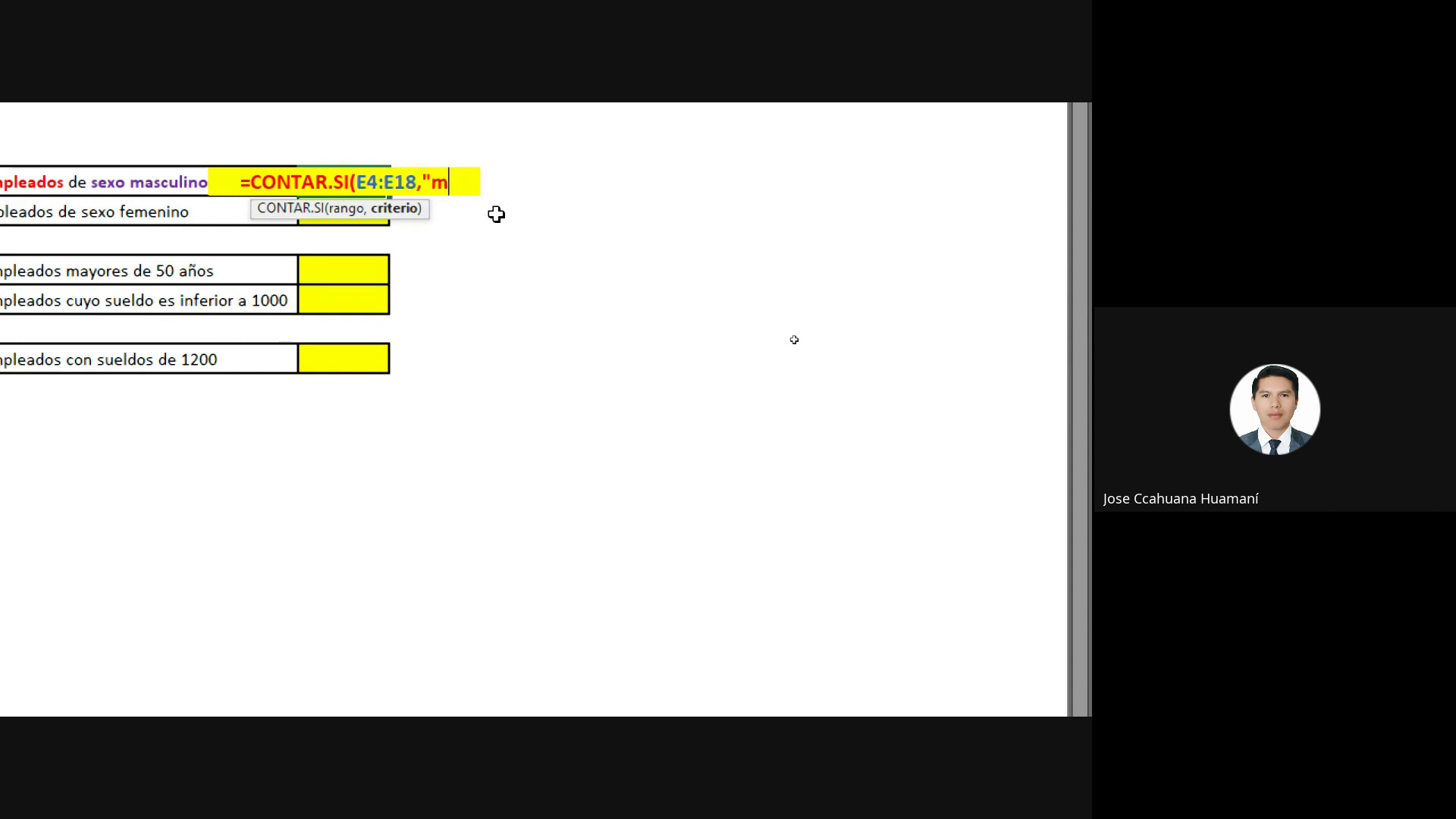
{"action": "key", "text": "BackSpace"}
{"action": "type", "text": "M"}
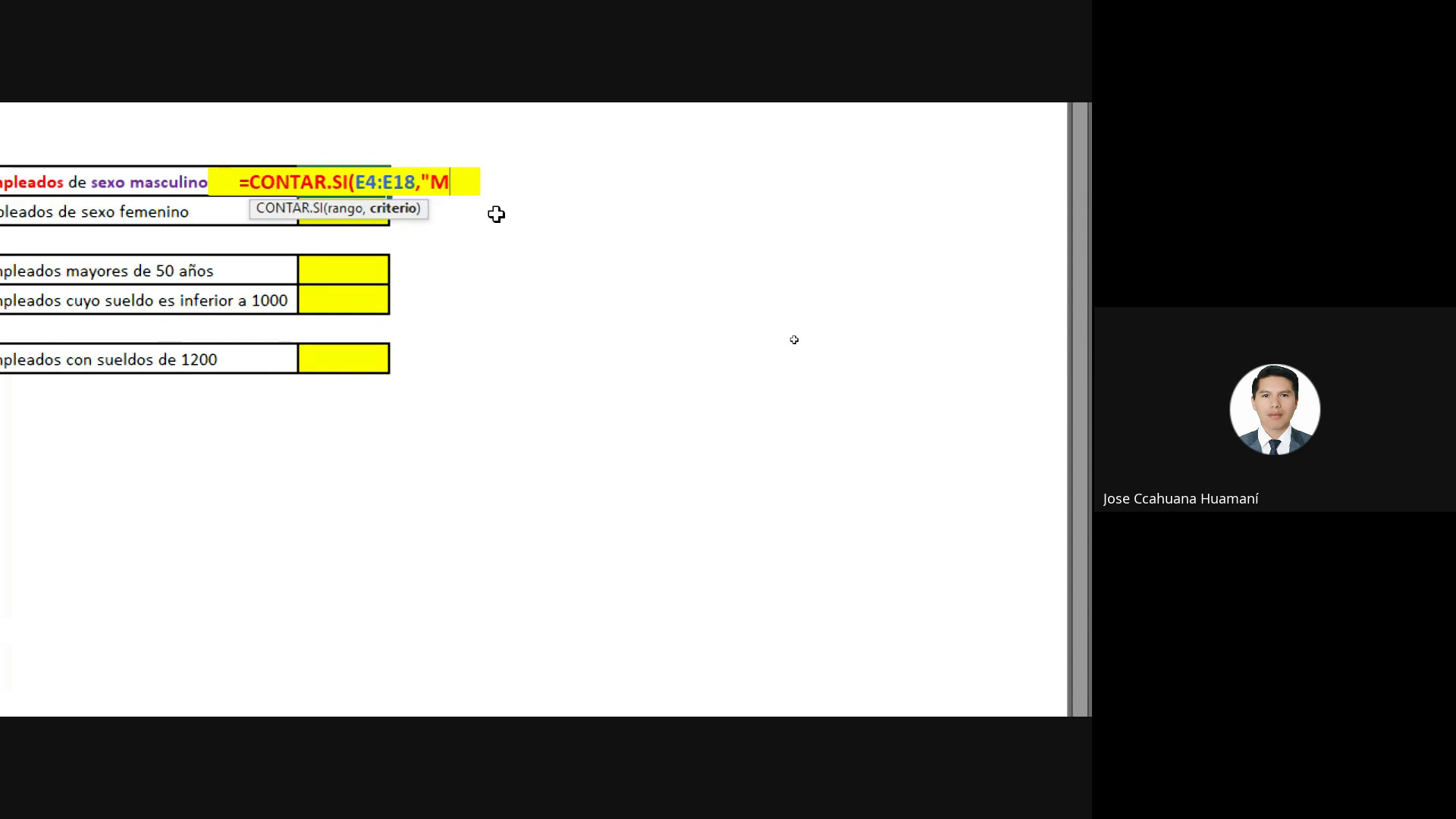
{"action": "type", "text": "\""}
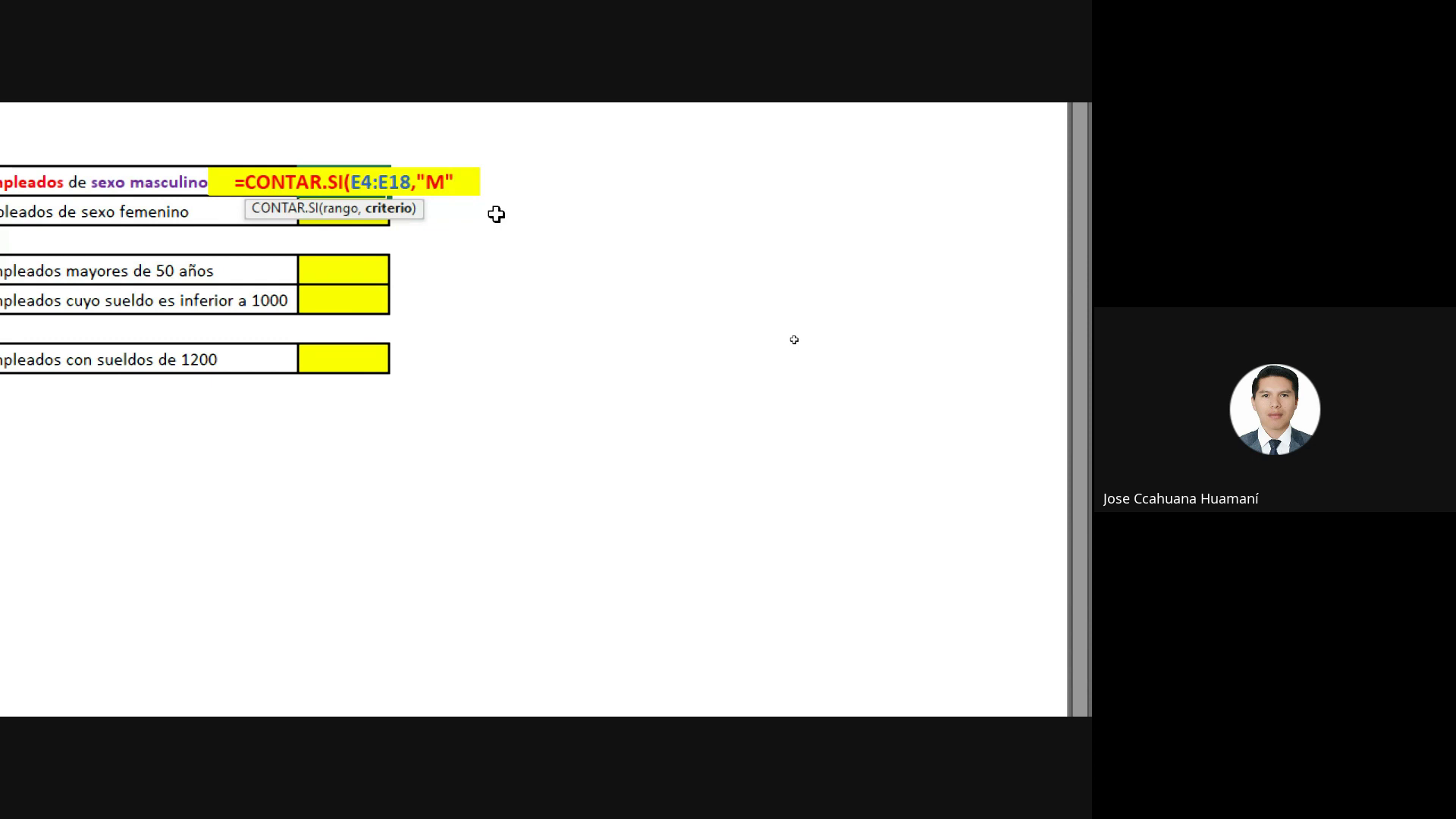
{"action": "key", "text": "Return"}
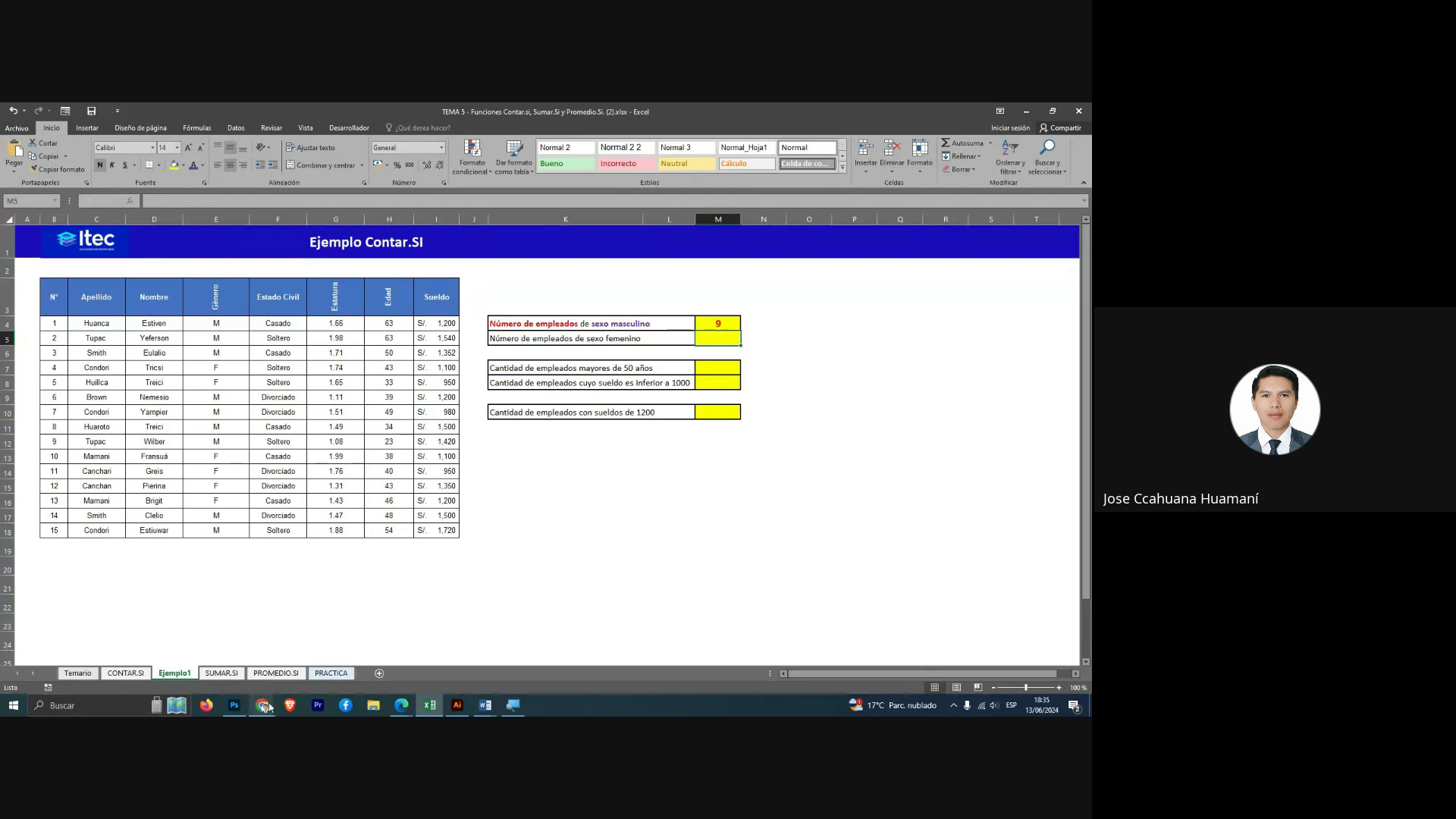
{"action": "mouse_move", "coordinate": [263, 705]}
{"action": "left_click", "coordinate": [199, 650]}
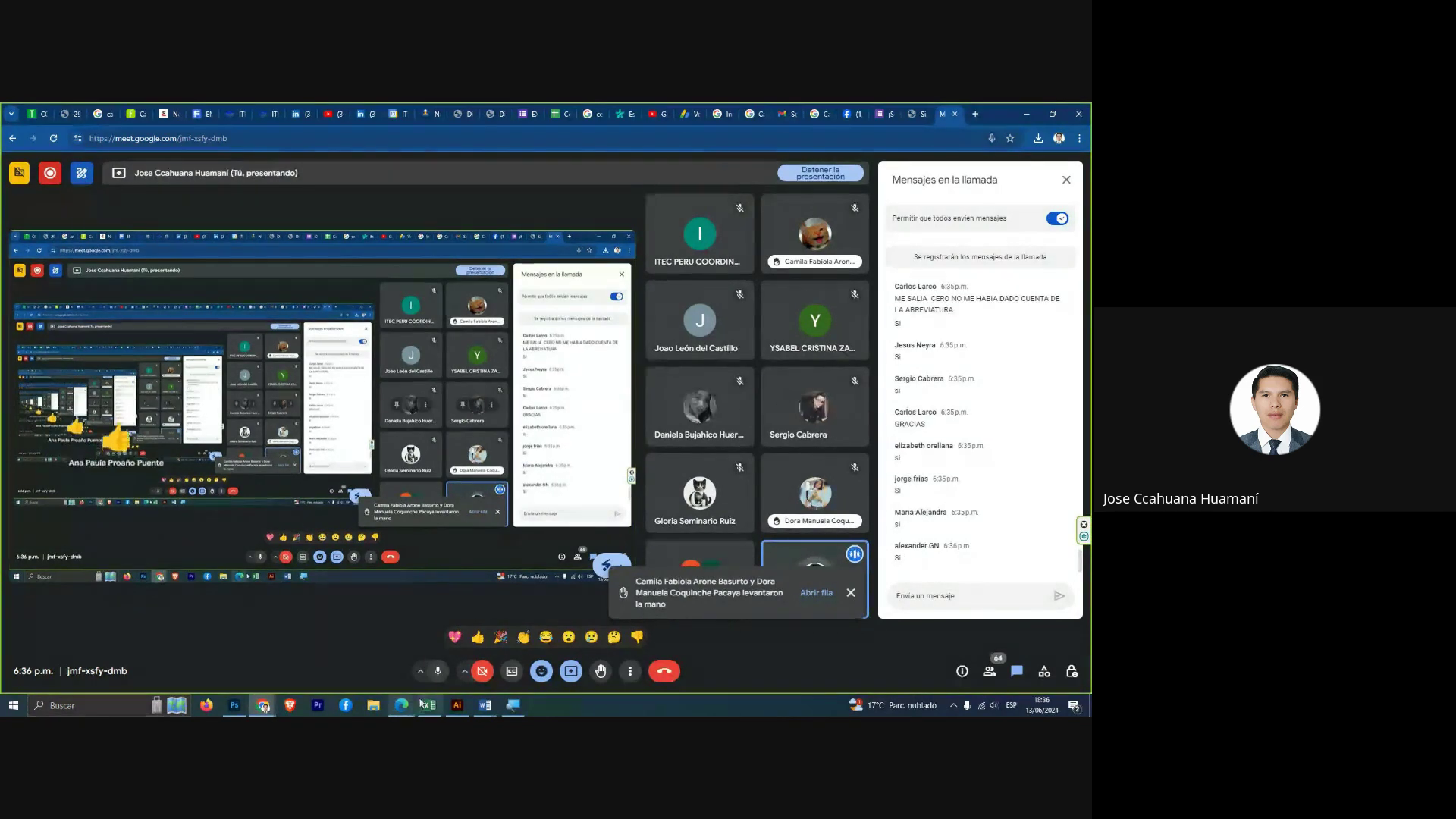
Switch from Google Meet back to the Excel workbook showing the male count of 9
{"action": "left_click", "coordinate": [434, 665]}
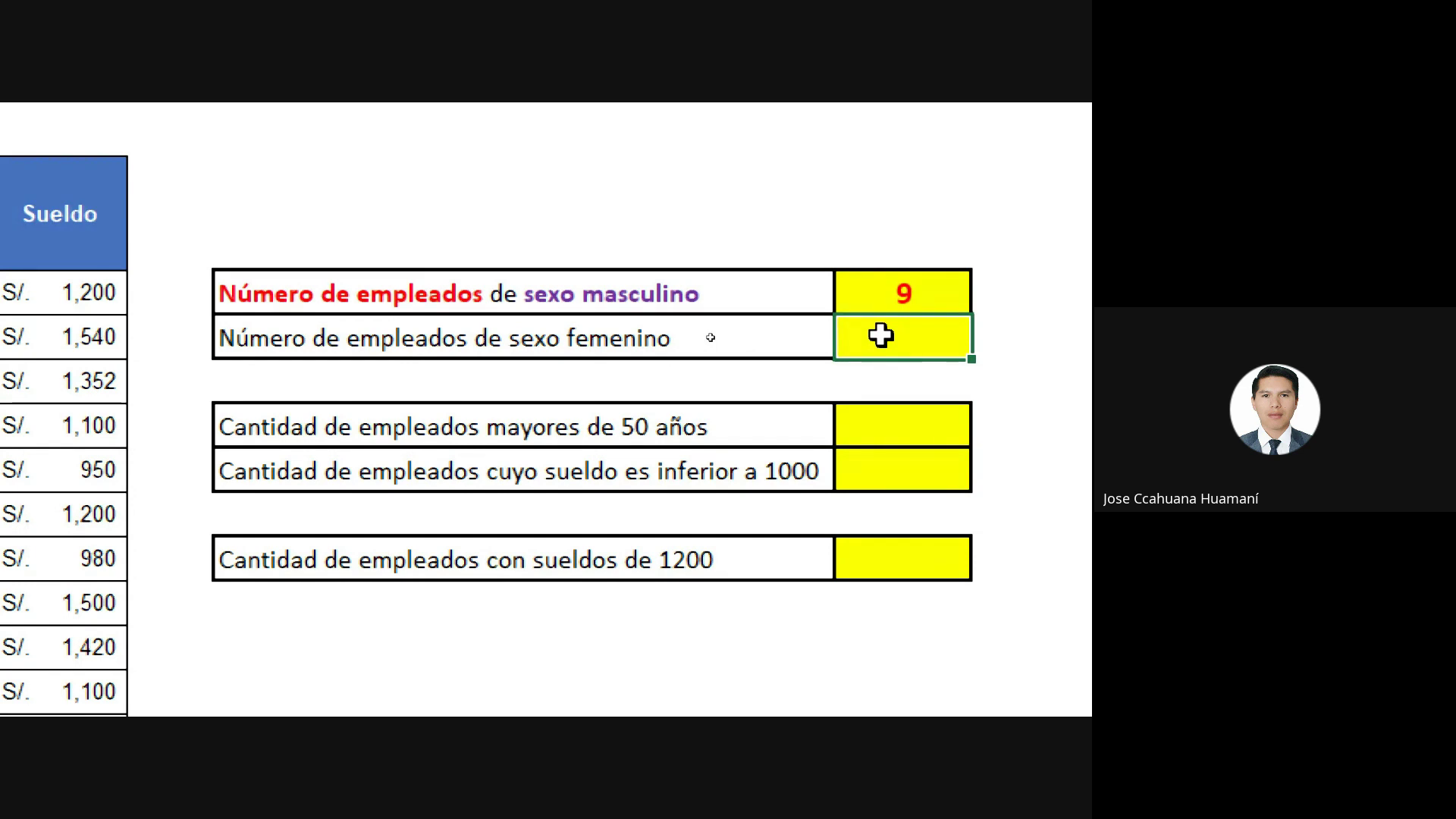
Select the female-count cell M5, then switch over to the Google Meet call window
{"action": "double_click", "coordinate": [880, 335]}
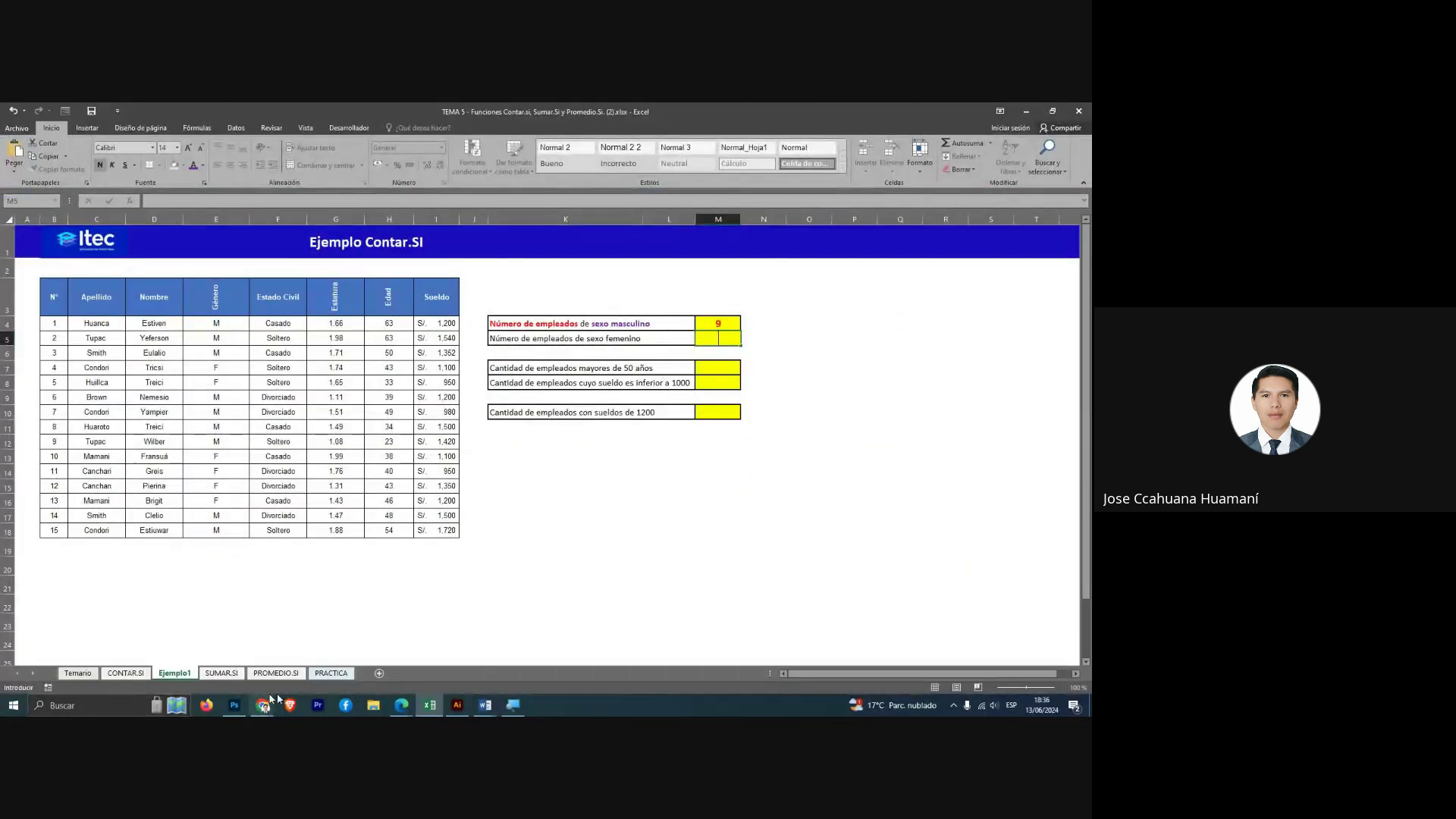
{"action": "left_click", "coordinate": [401, 704]}
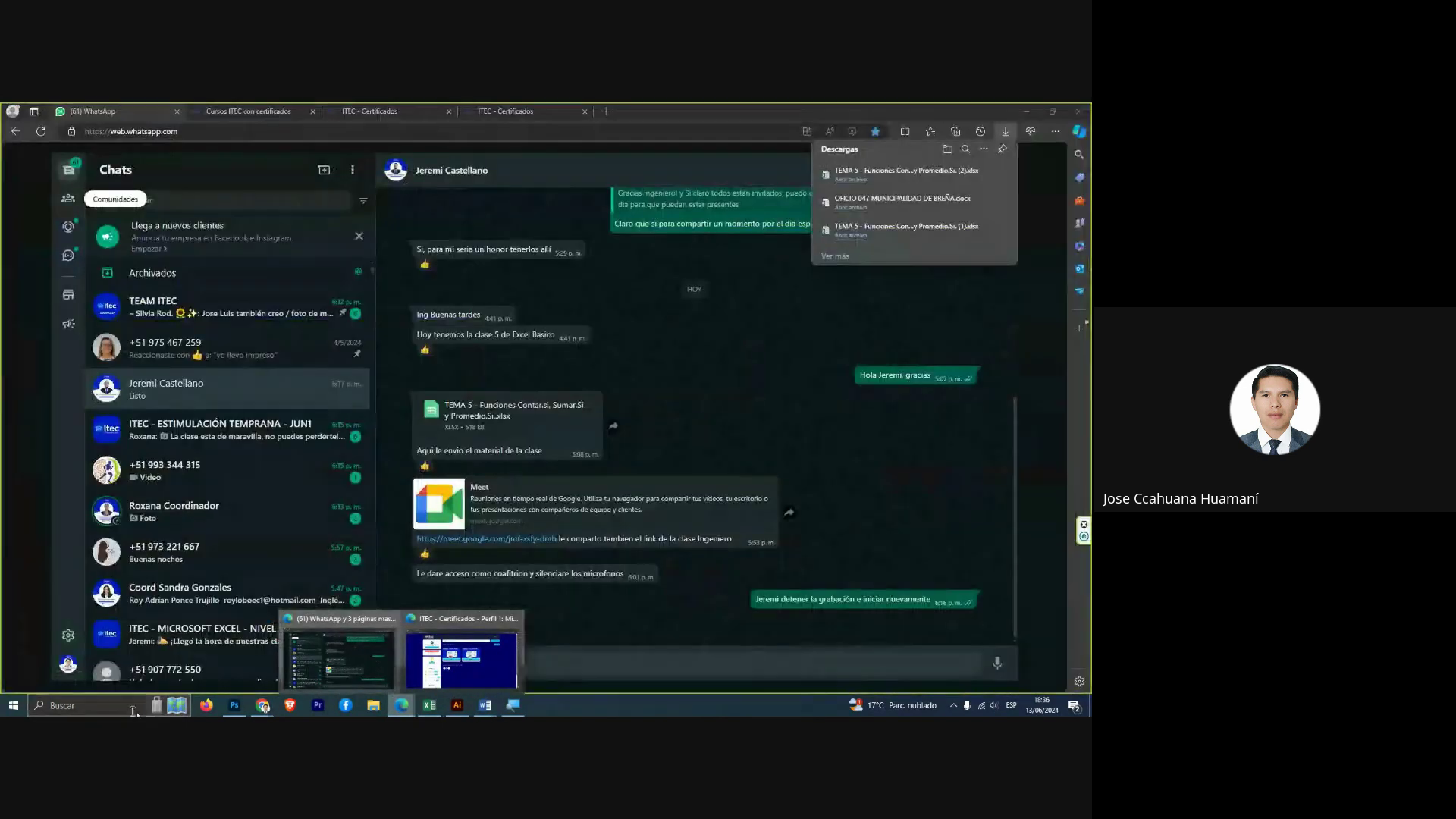
{"action": "mouse_move", "coordinate": [263, 705]}
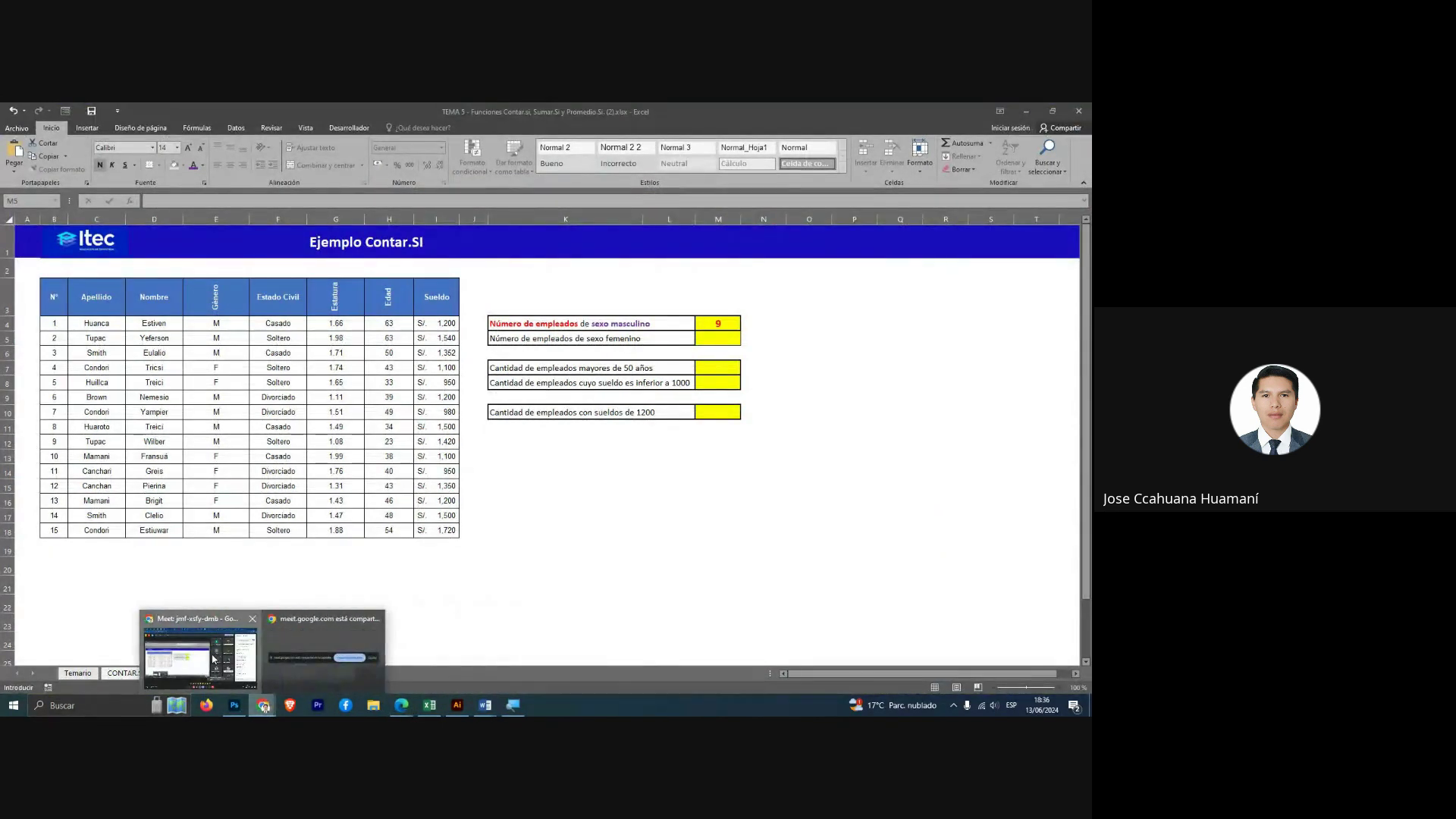
{"action": "left_click", "coordinate": [215, 658]}
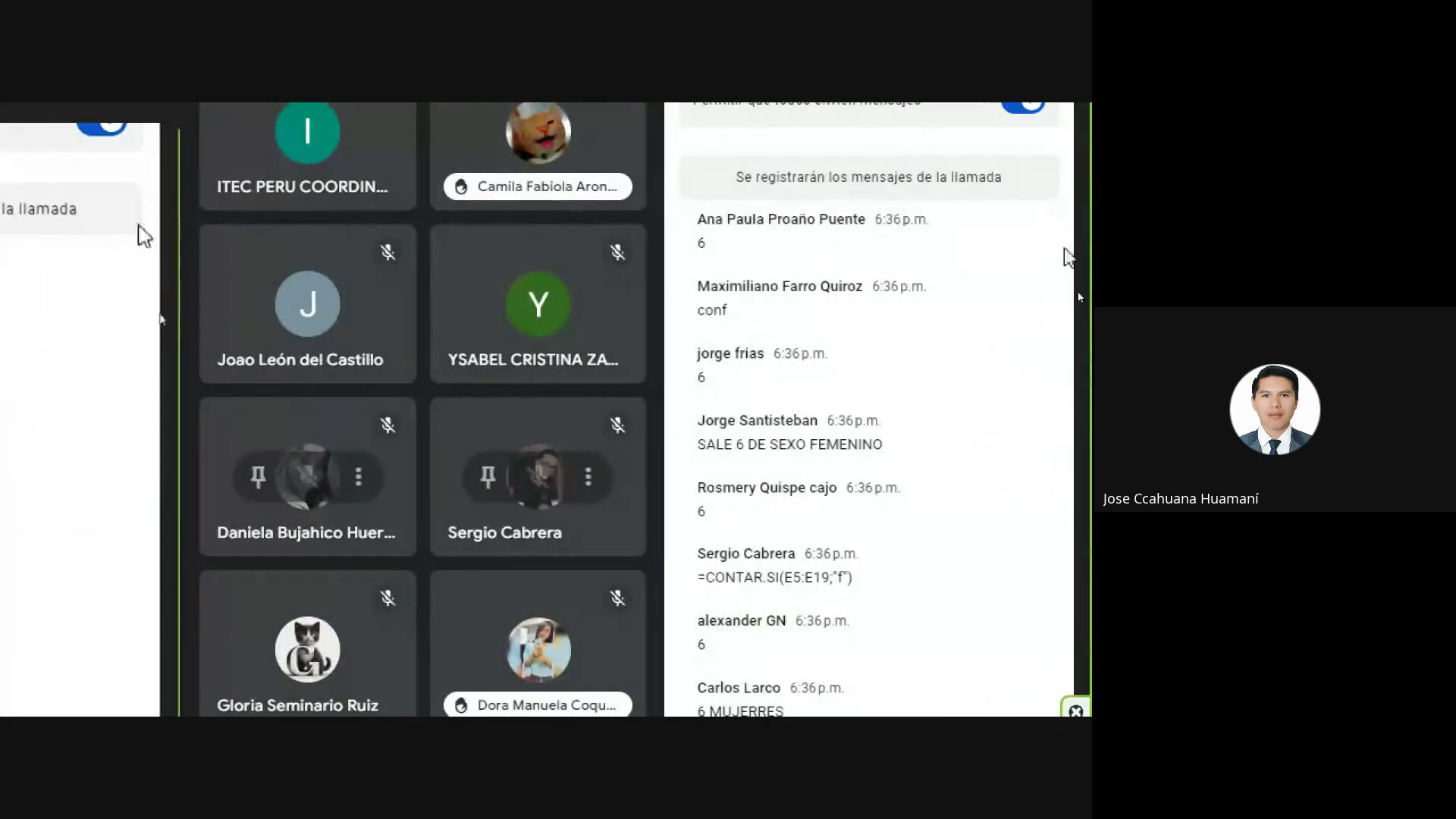
Read through the Meet chat replies, then return to the Excel Ejemplo Contar.SI sheet
{"action": "scroll", "coordinate": [949, 440], "scroll_direction": "up", "scroll_amount": 5}
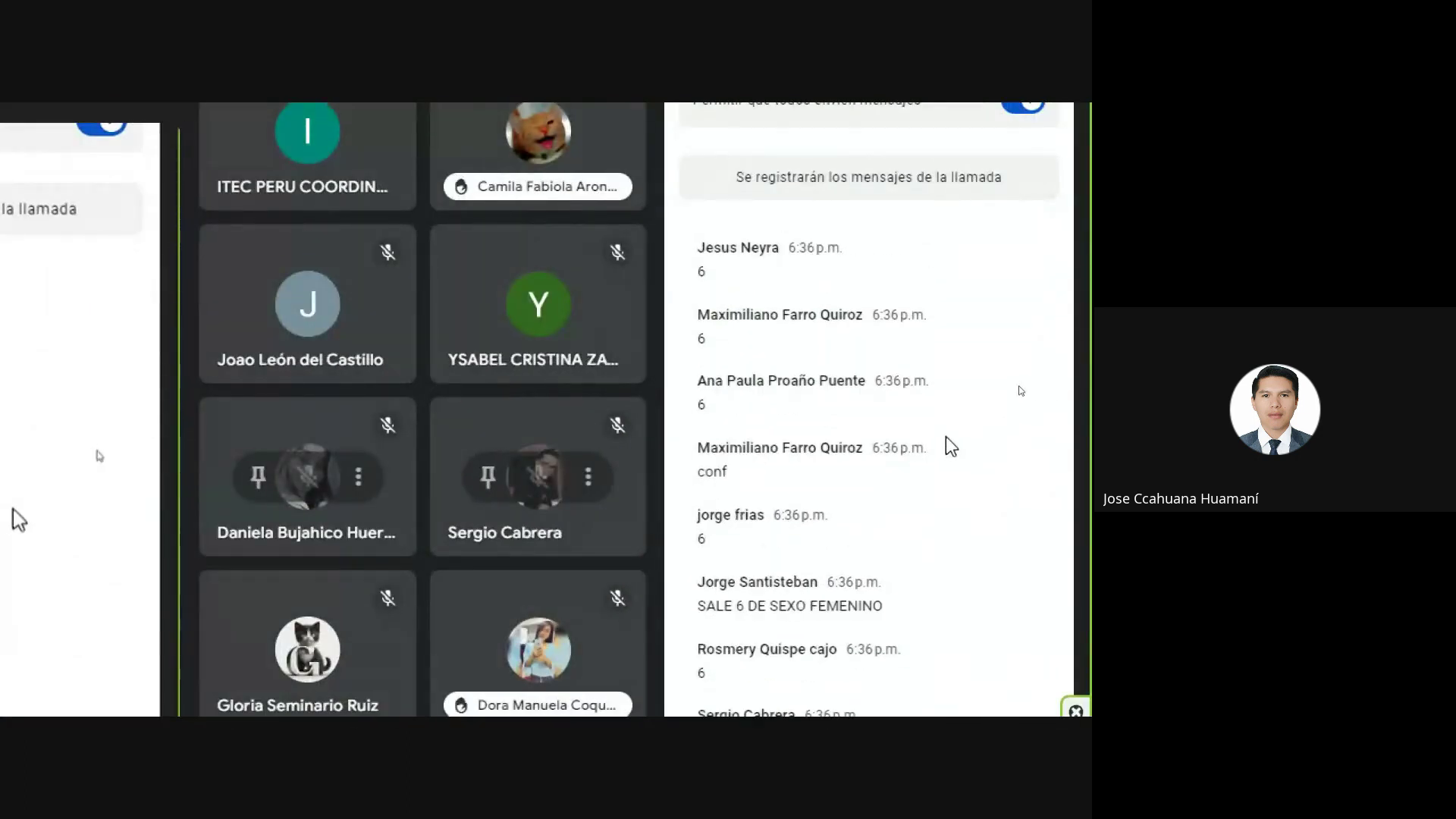
{"action": "scroll", "coordinate": [948, 440], "scroll_direction": "down", "scroll_amount": 2}
{"action": "scroll", "coordinate": [953, 444], "scroll_direction": "down", "scroll_amount": 2}
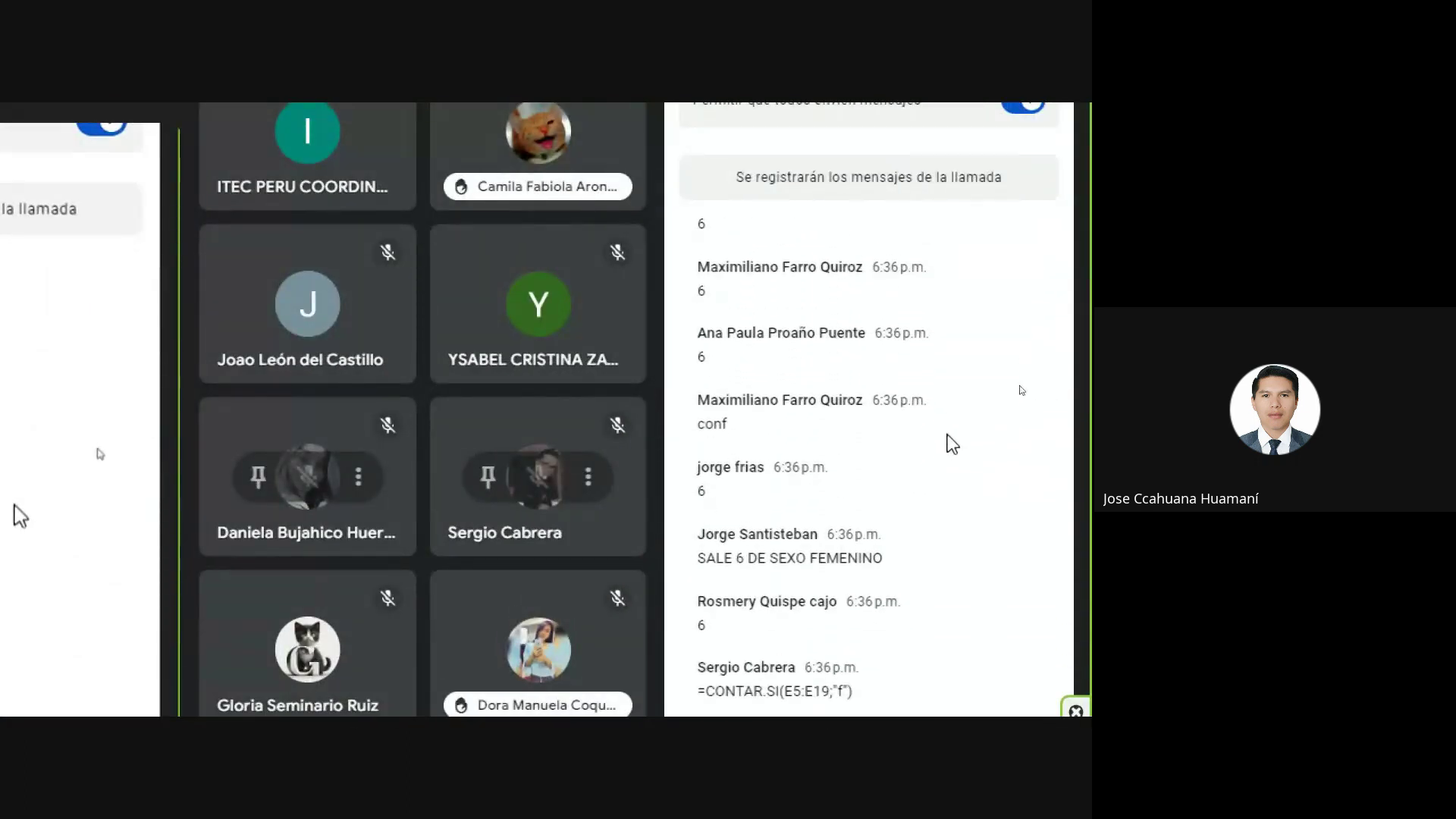
{"action": "scroll", "coordinate": [951, 441], "scroll_direction": "down", "scroll_amount": 2}
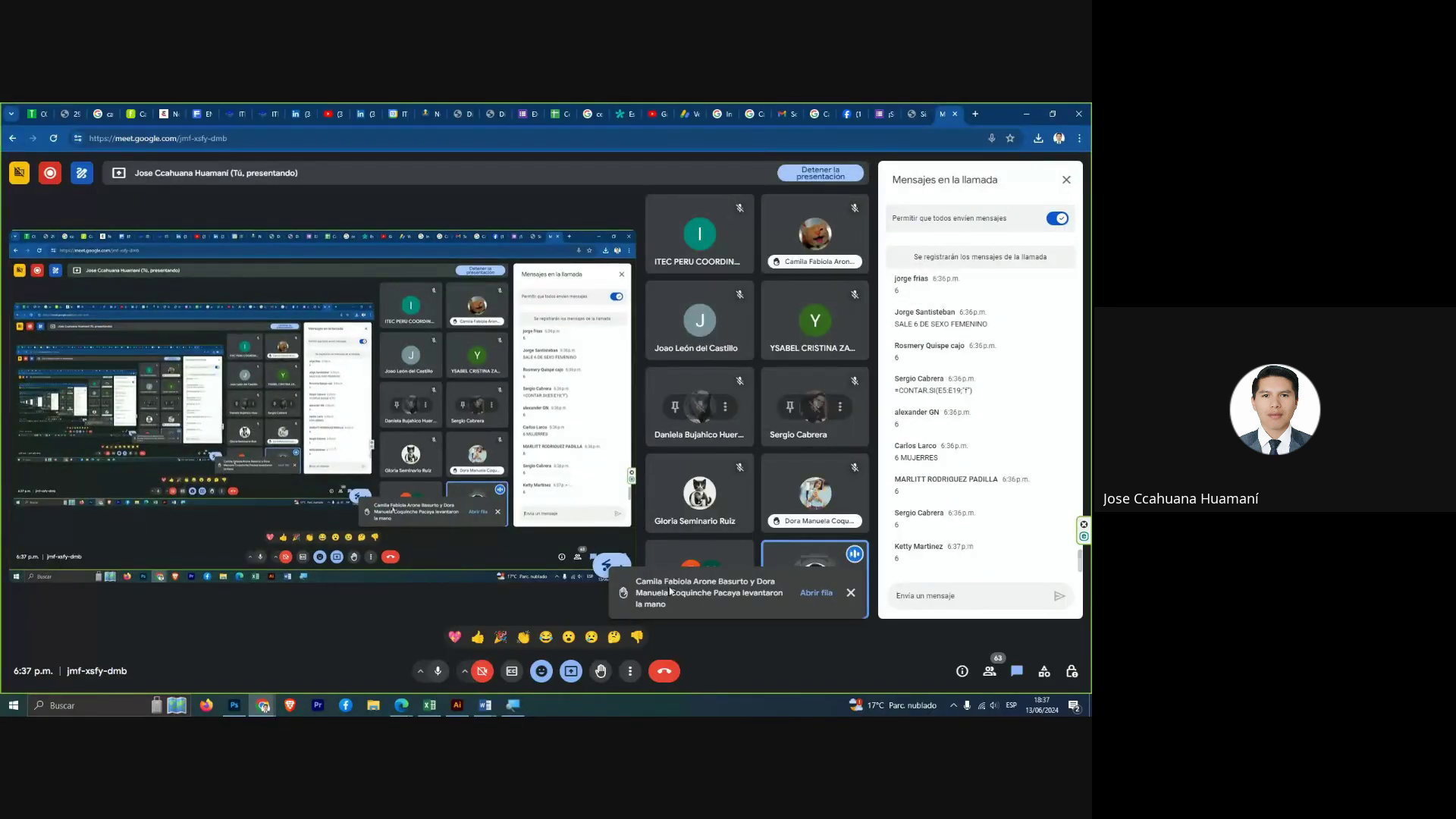
{"action": "left_click", "coordinate": [429, 705]}
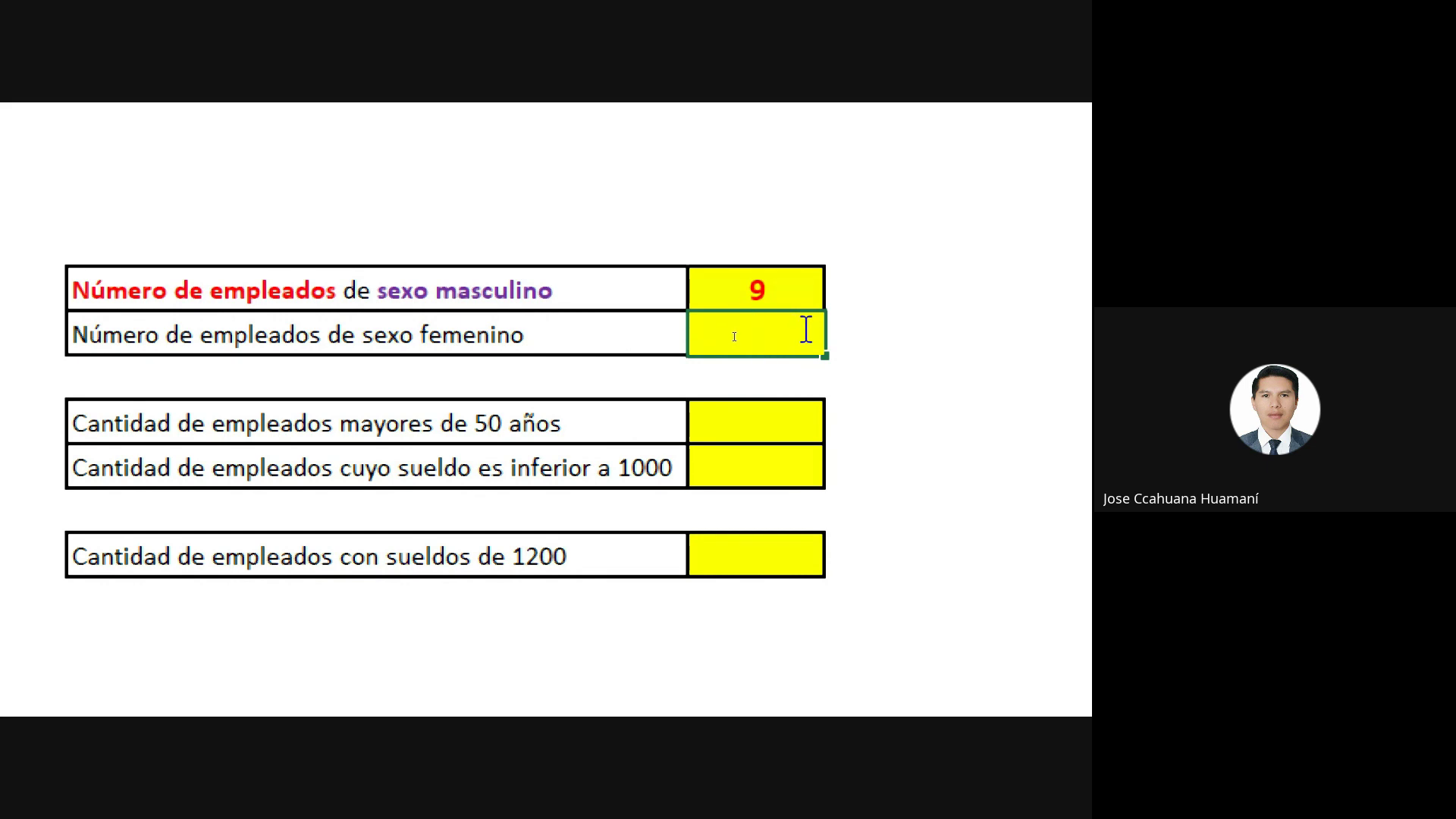
{"action": "scroll", "coordinate": [49, 321], "scroll_direction": "left", "scroll_amount": 10}
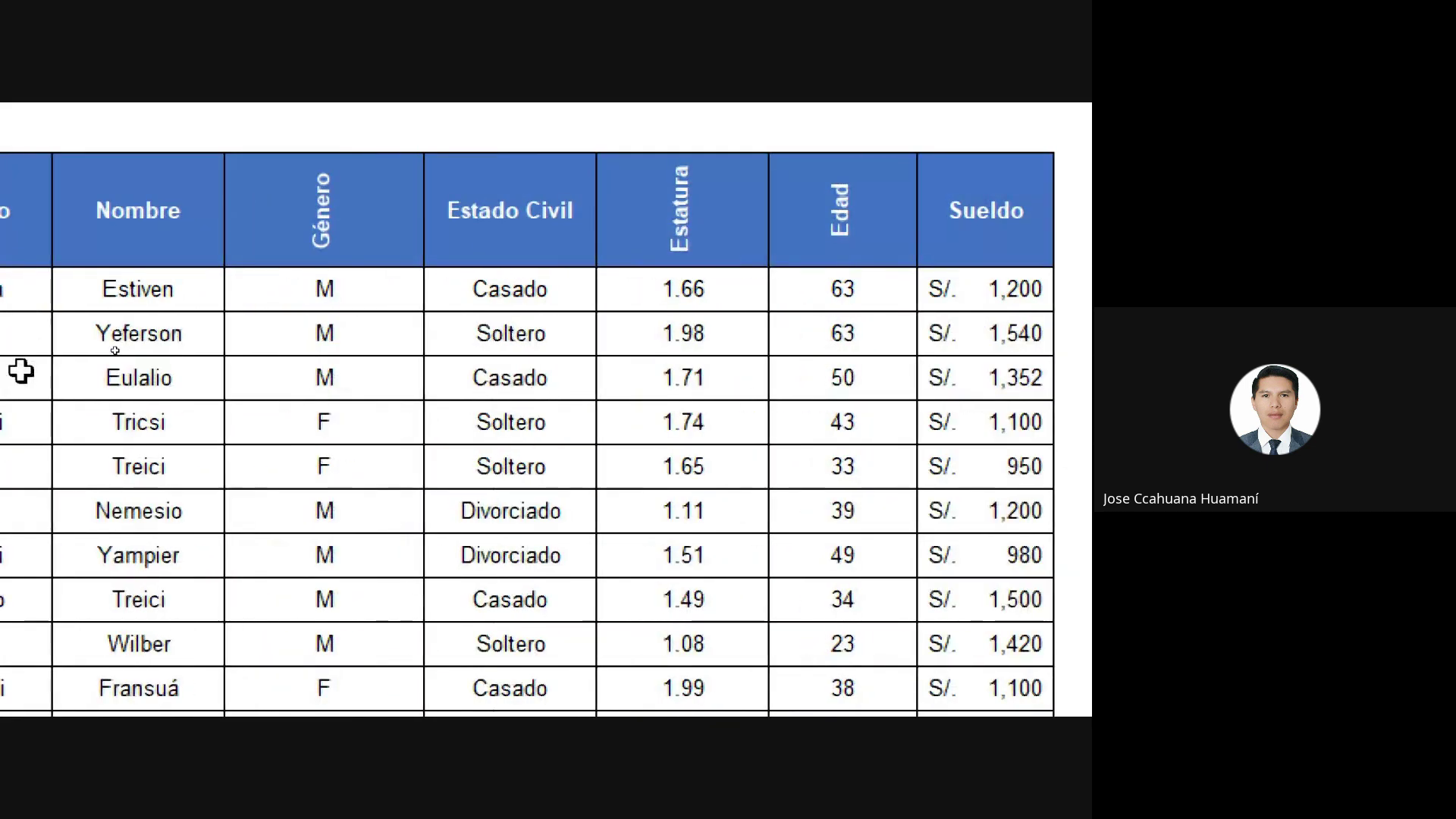
{"action": "scroll", "coordinate": [15, 349], "scroll_direction": "left", "scroll_amount": 1}
{"action": "left_click", "coordinate": [538, 321]}
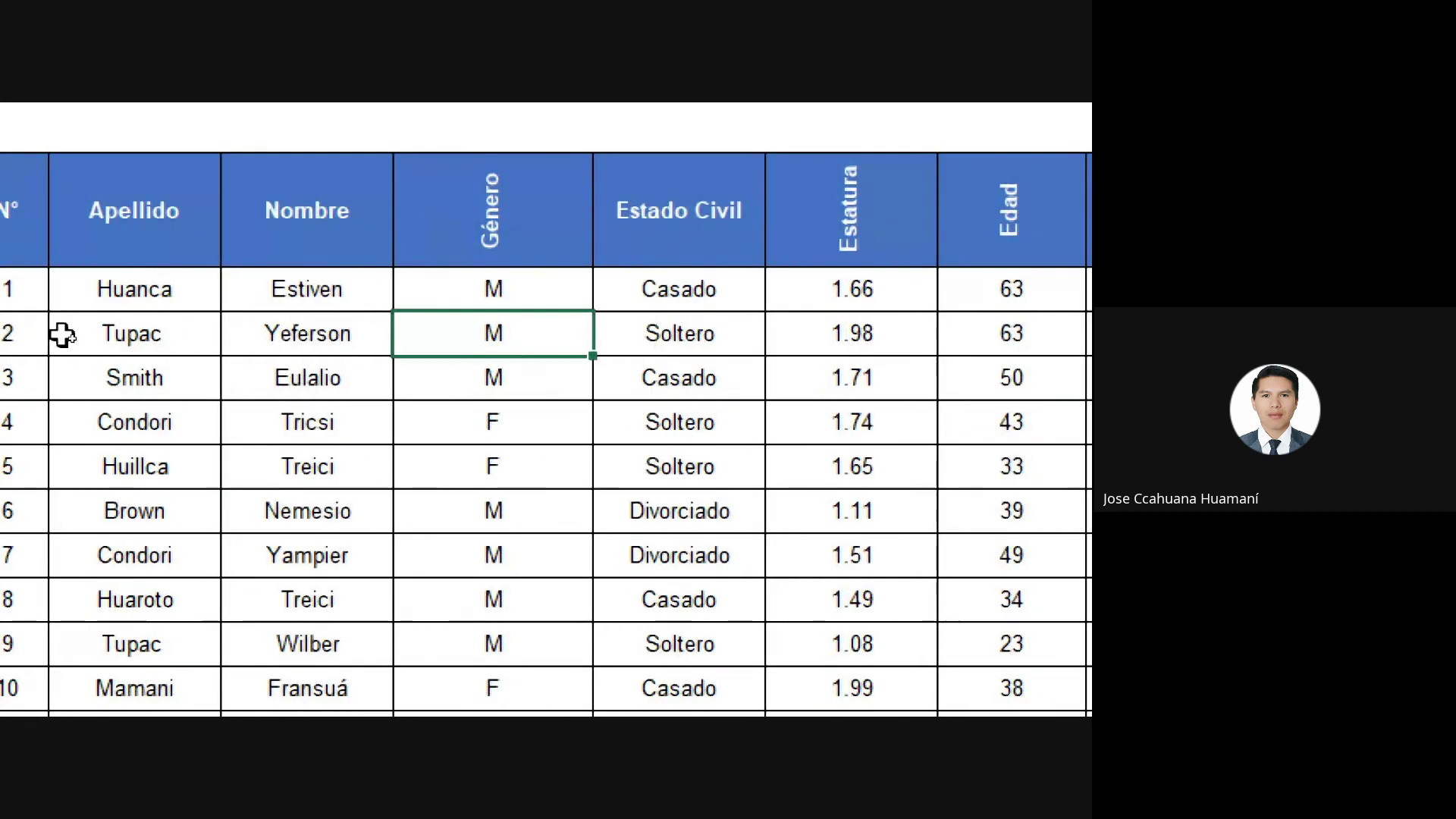
{"action": "scroll", "coordinate": [644, 478], "scroll_direction": "down", "scroll_amount": 1}
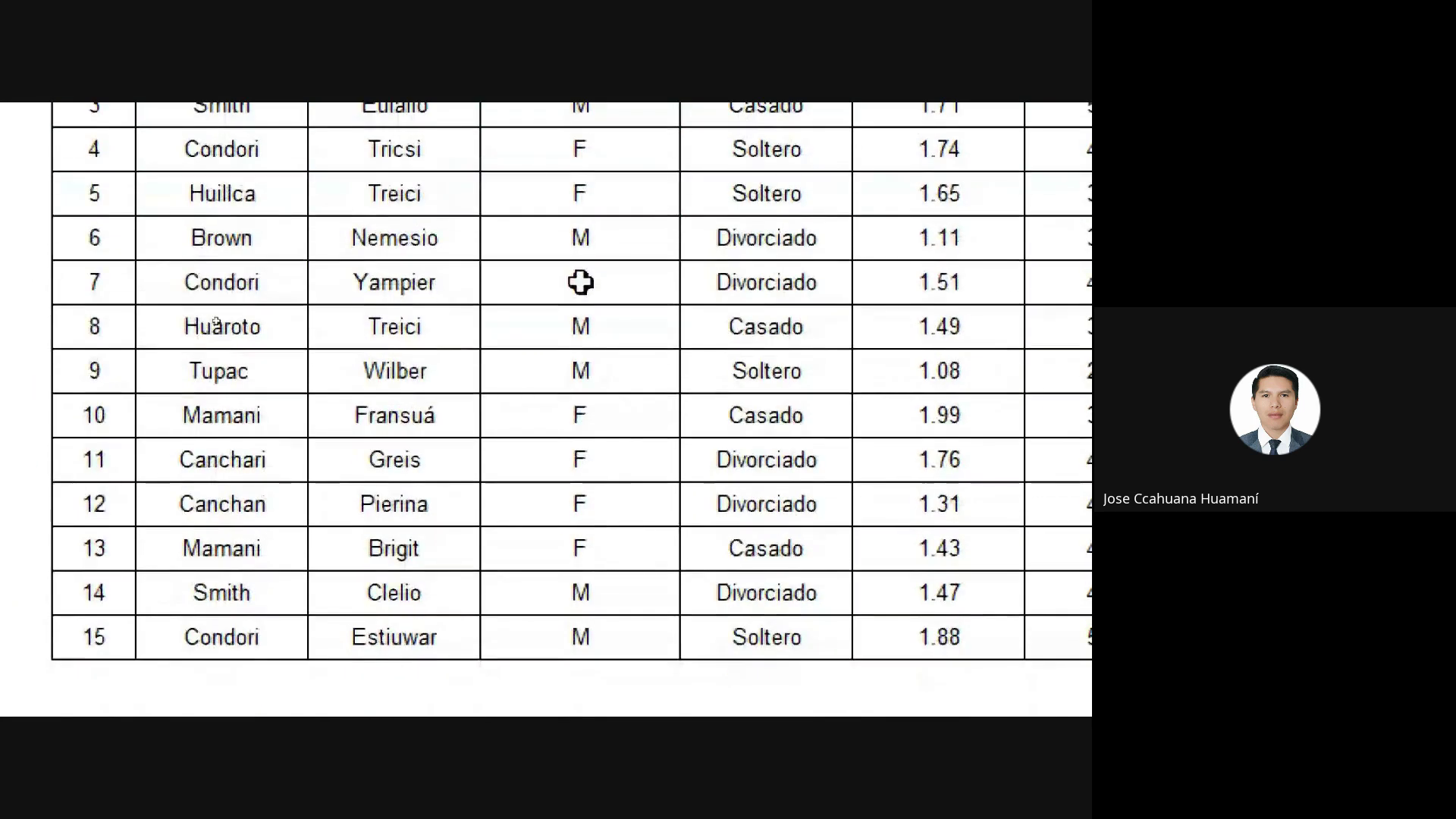
{"action": "scroll", "coordinate": [581, 282], "scroll_direction": "up", "scroll_amount": 2}
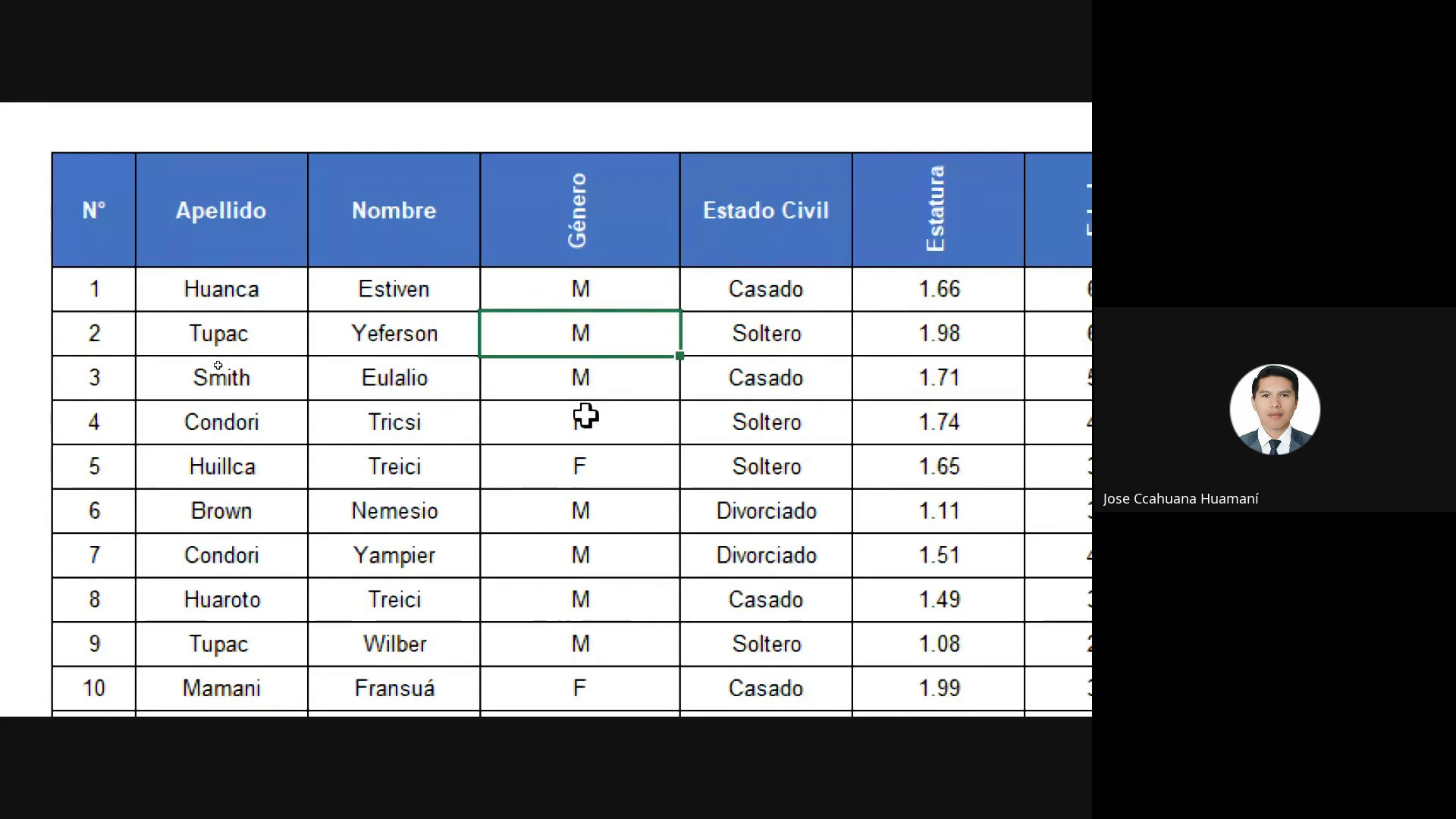
{"action": "left_click", "coordinate": [585, 413]}
{"action": "left_click", "coordinate": [583, 464]}
{"action": "scroll", "coordinate": [612, 493], "scroll_direction": "down", "scroll_amount": 2}
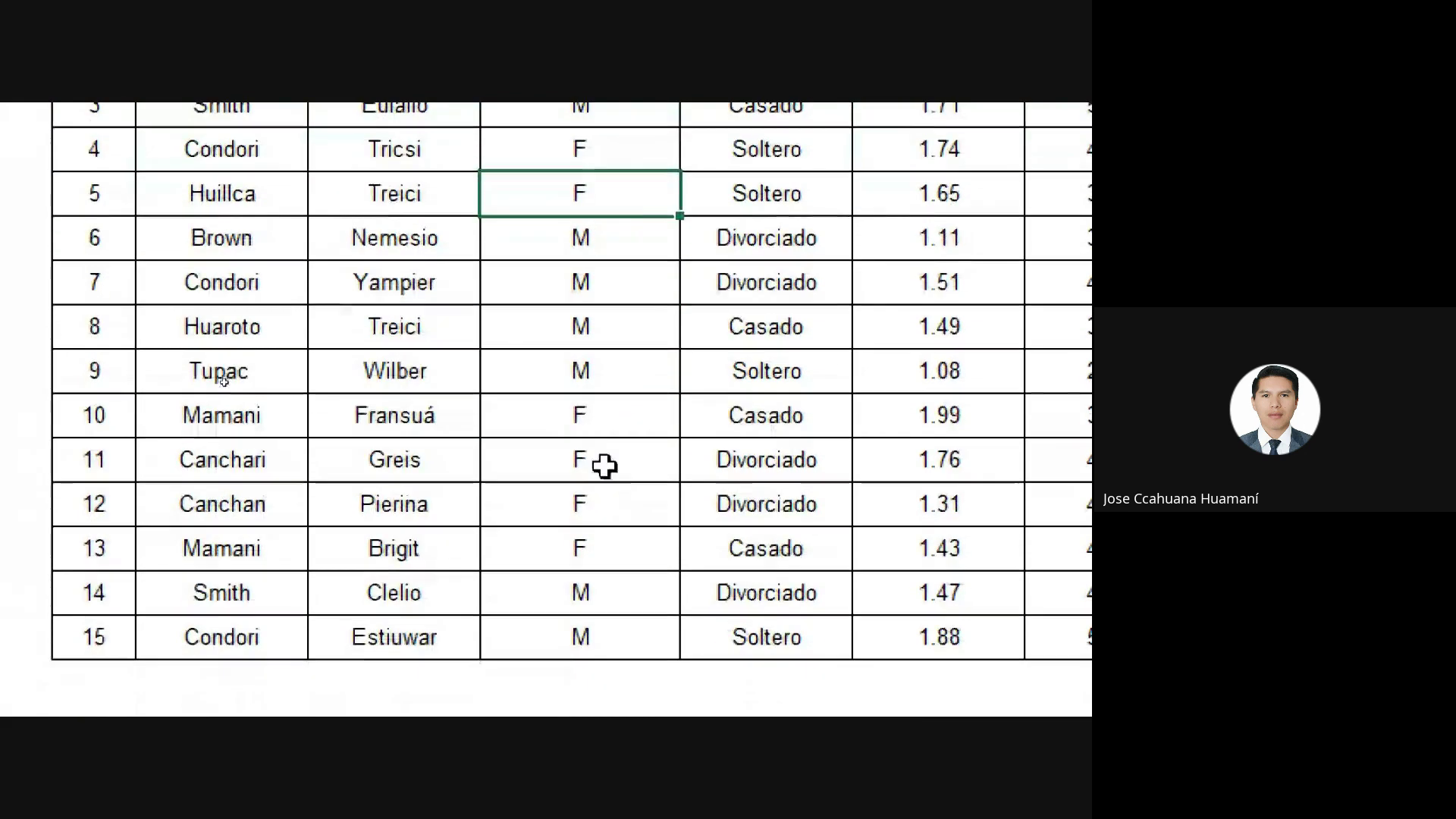
{"action": "left_click", "coordinate": [599, 410]}
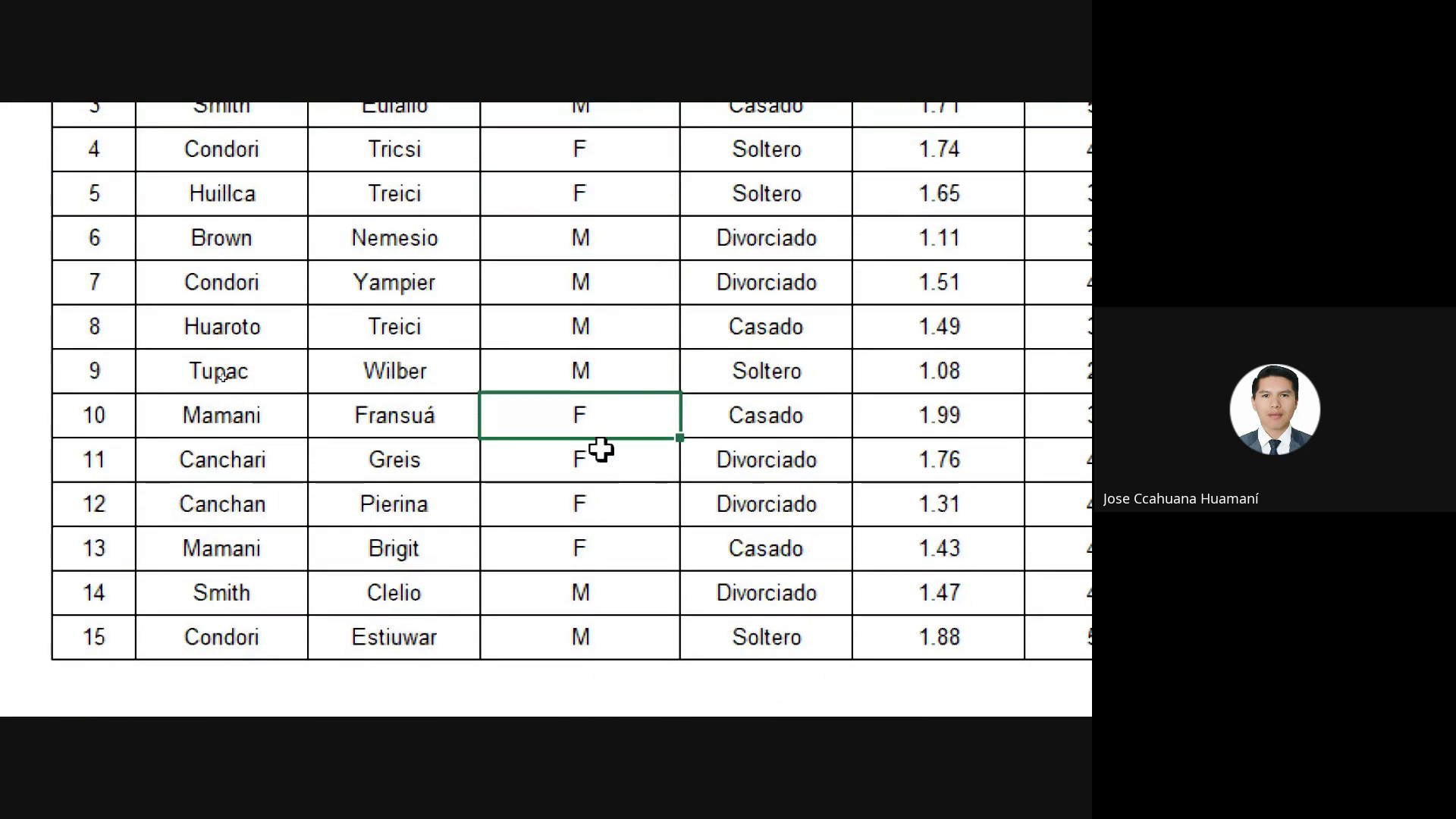
{"action": "left_click", "coordinate": [595, 462]}
{"action": "left_click", "coordinate": [595, 505]}
{"action": "left_click", "coordinate": [596, 552]}
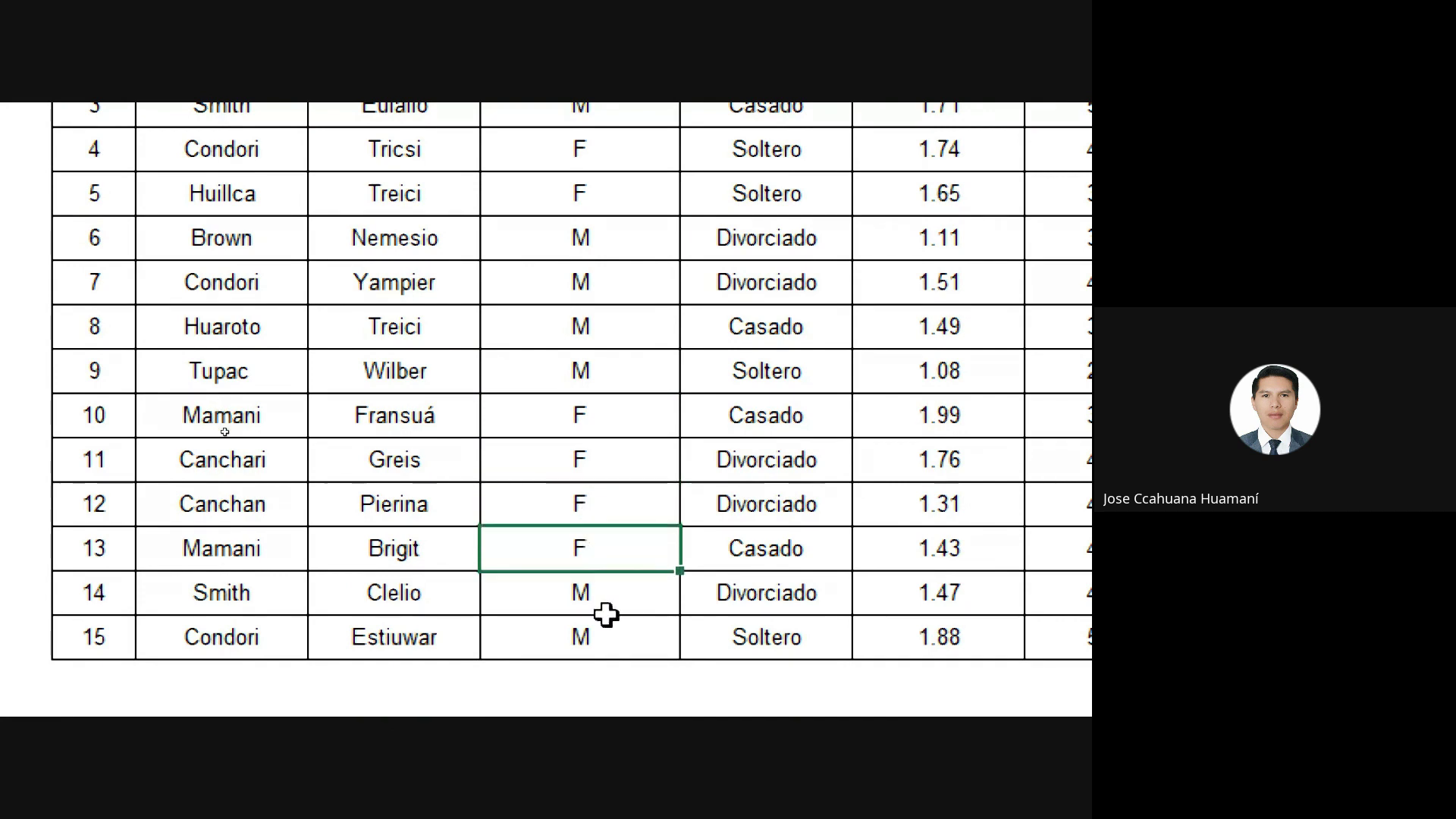
{"action": "scroll", "coordinate": [604, 614], "scroll_direction": "down", "scroll_amount": 1}
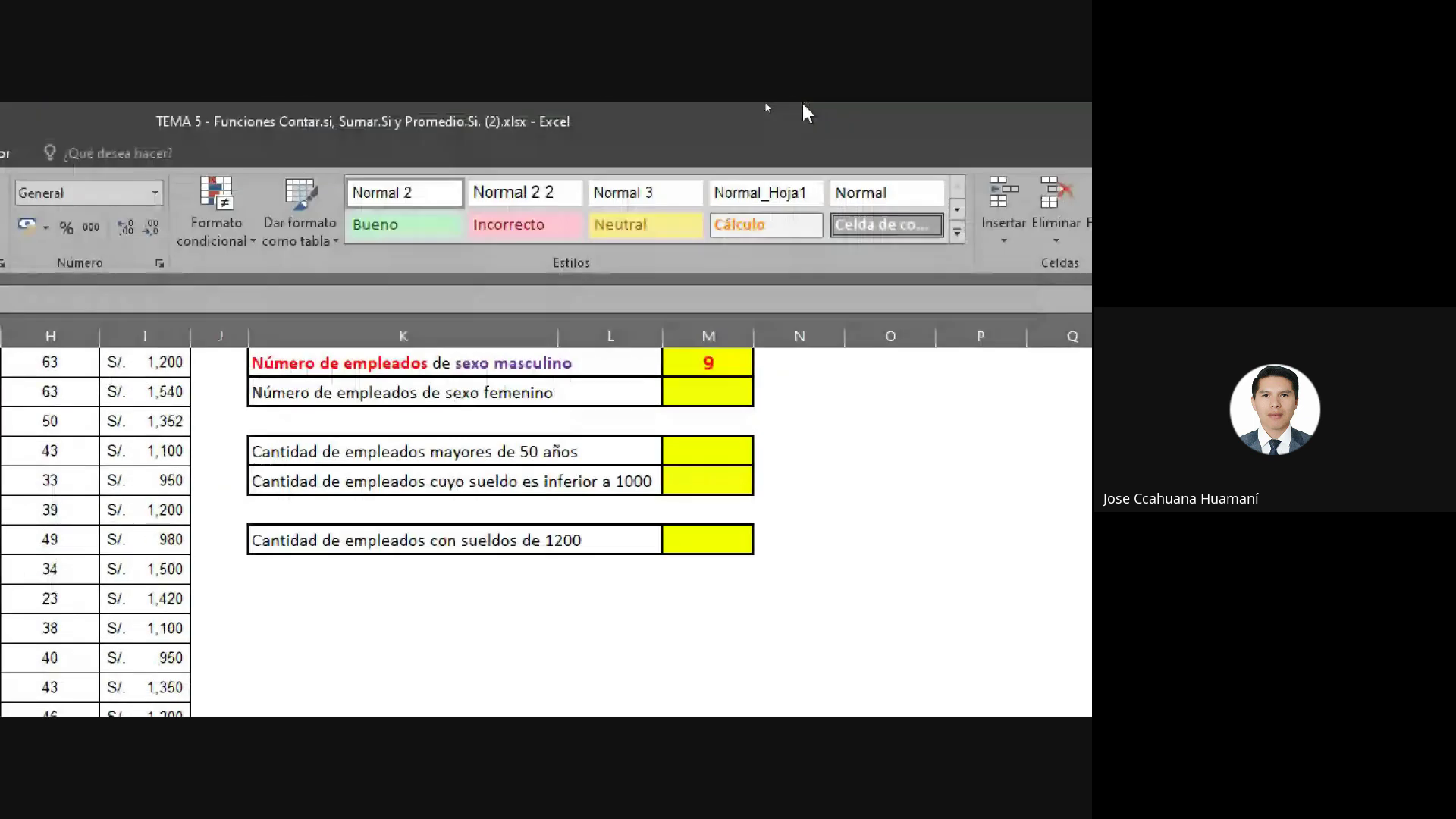
In M5 enter =CONTAR.SI(E4:E18;"F") to count female employees, giving 6
{"action": "key", "text": "Return"}
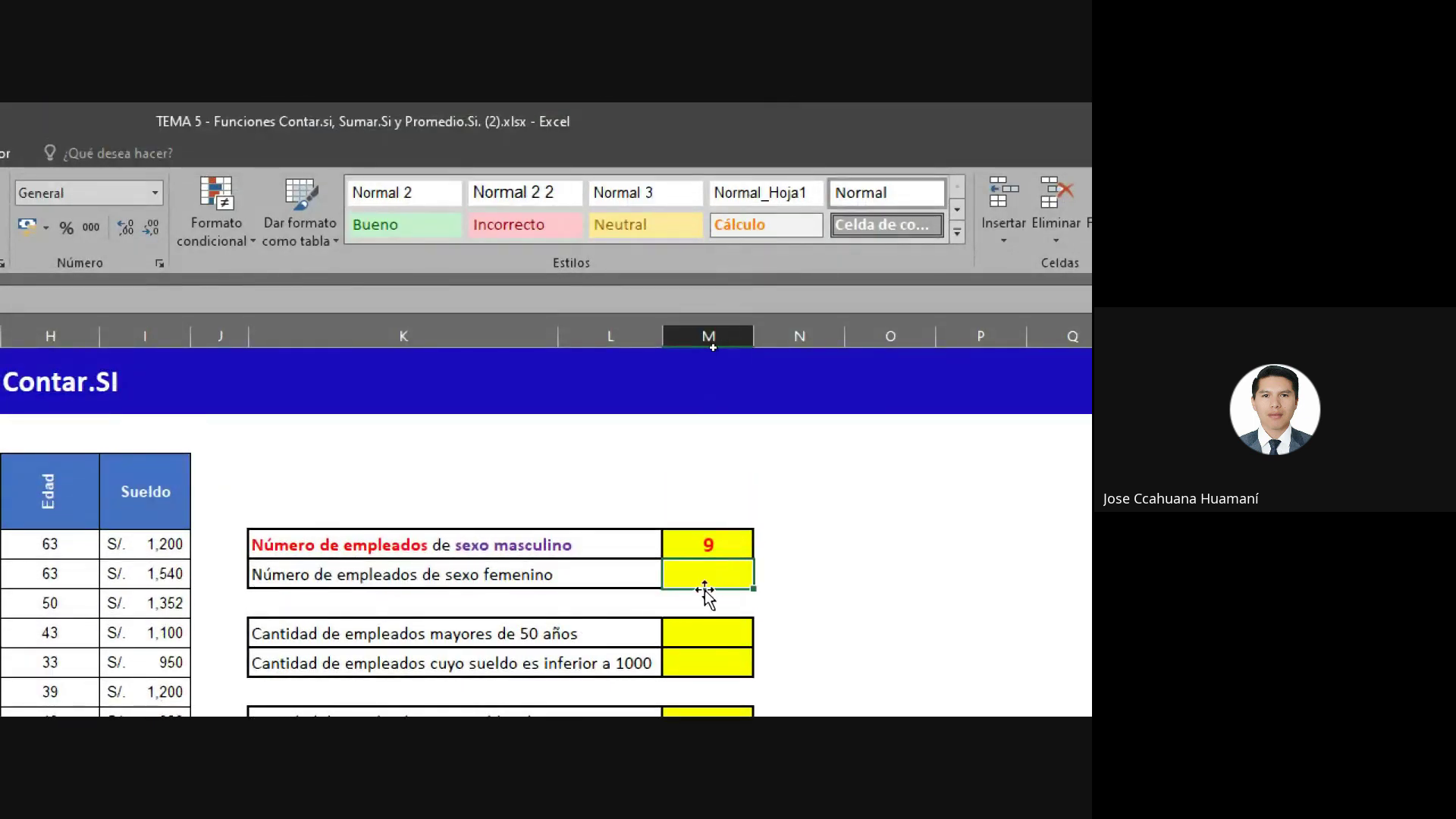
{"action": "left_click", "coordinate": [709, 580]}
{"action": "type", "text": "="}
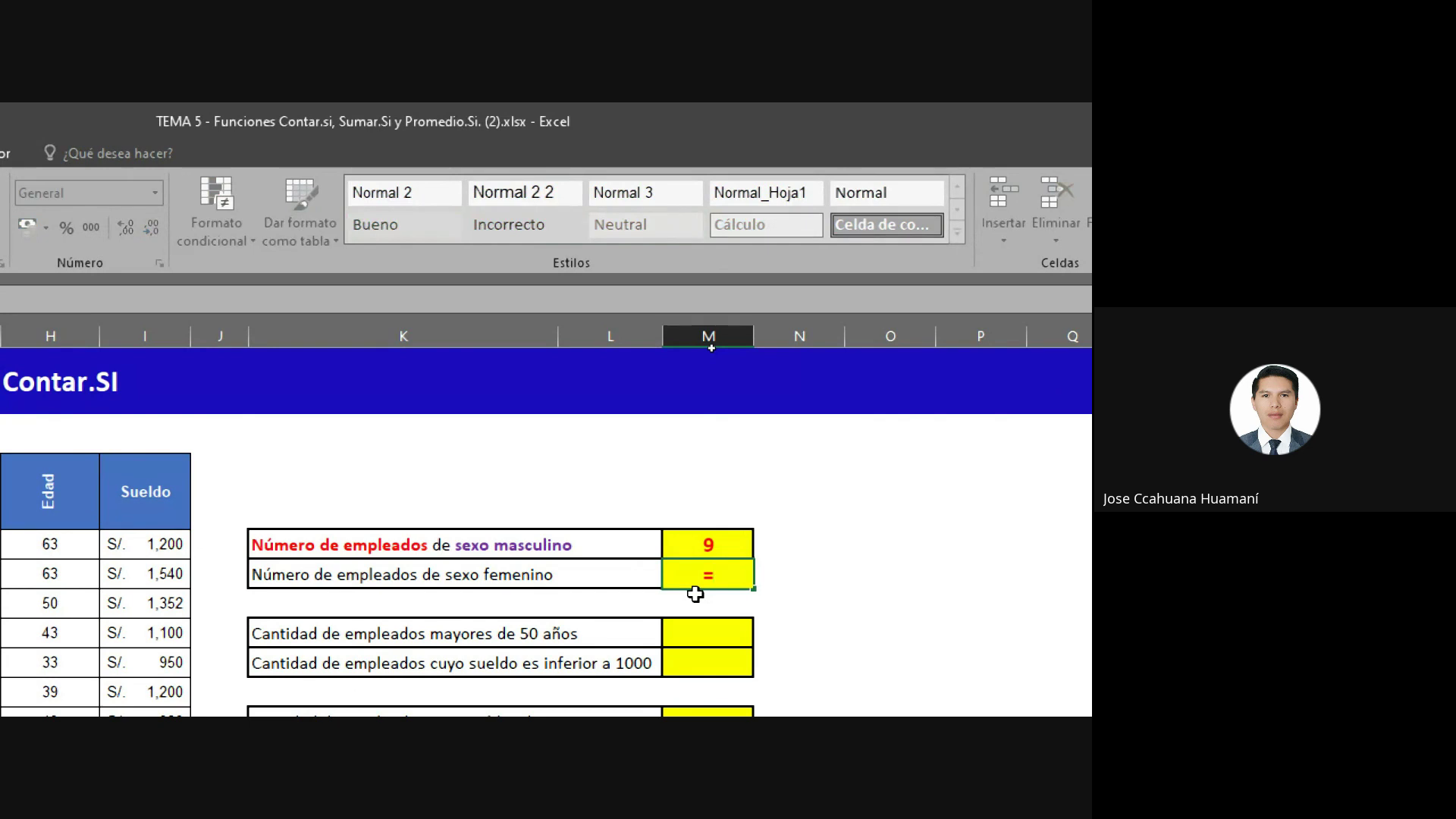
{"action": "type", "text": "CONT"}
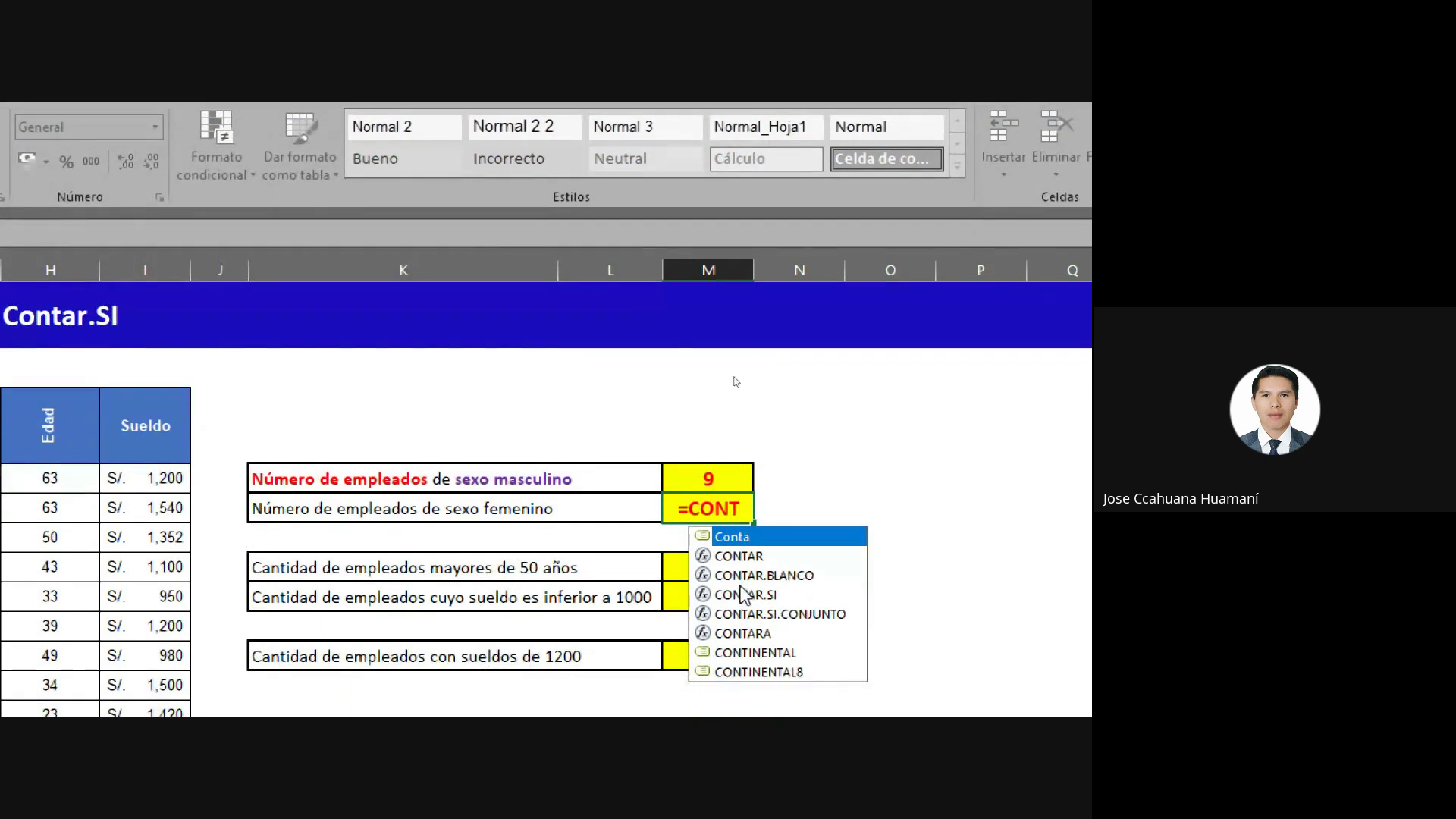
{"action": "left_click", "coordinate": [739, 596]}
{"action": "double_click", "coordinate": [739, 596]}
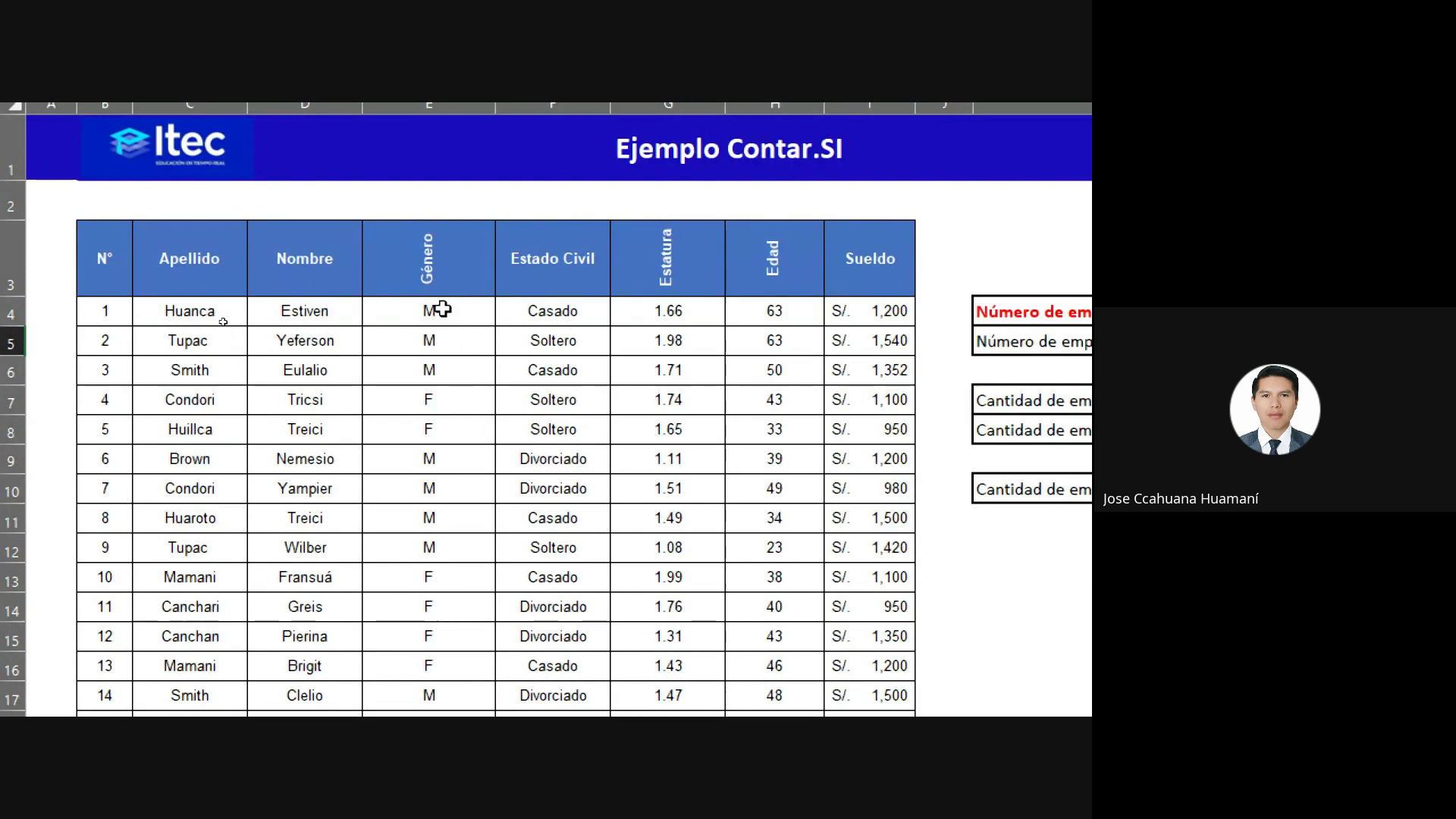
{"action": "left_click", "coordinate": [442, 310]}
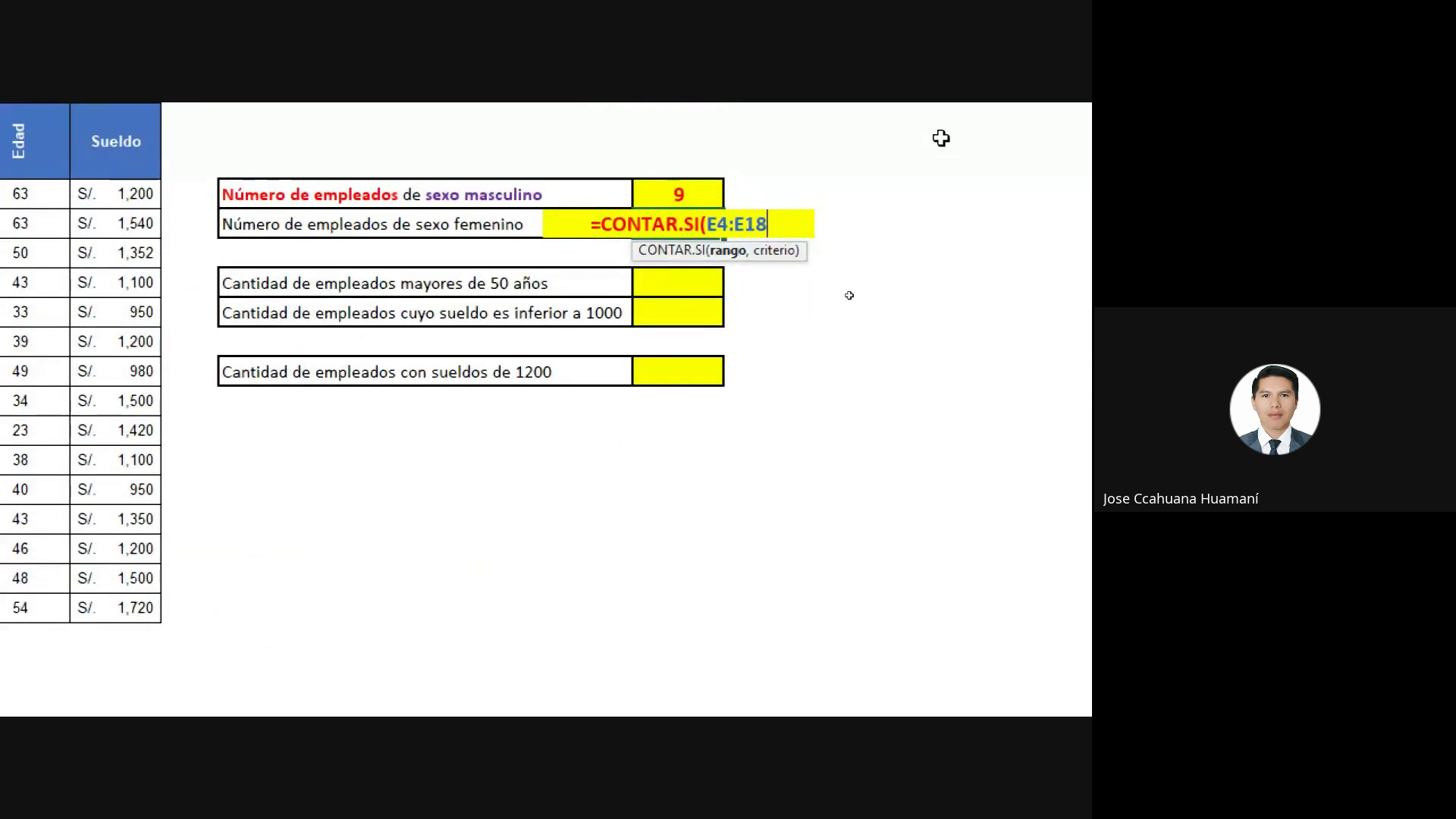
{"action": "type", "text": ";"}
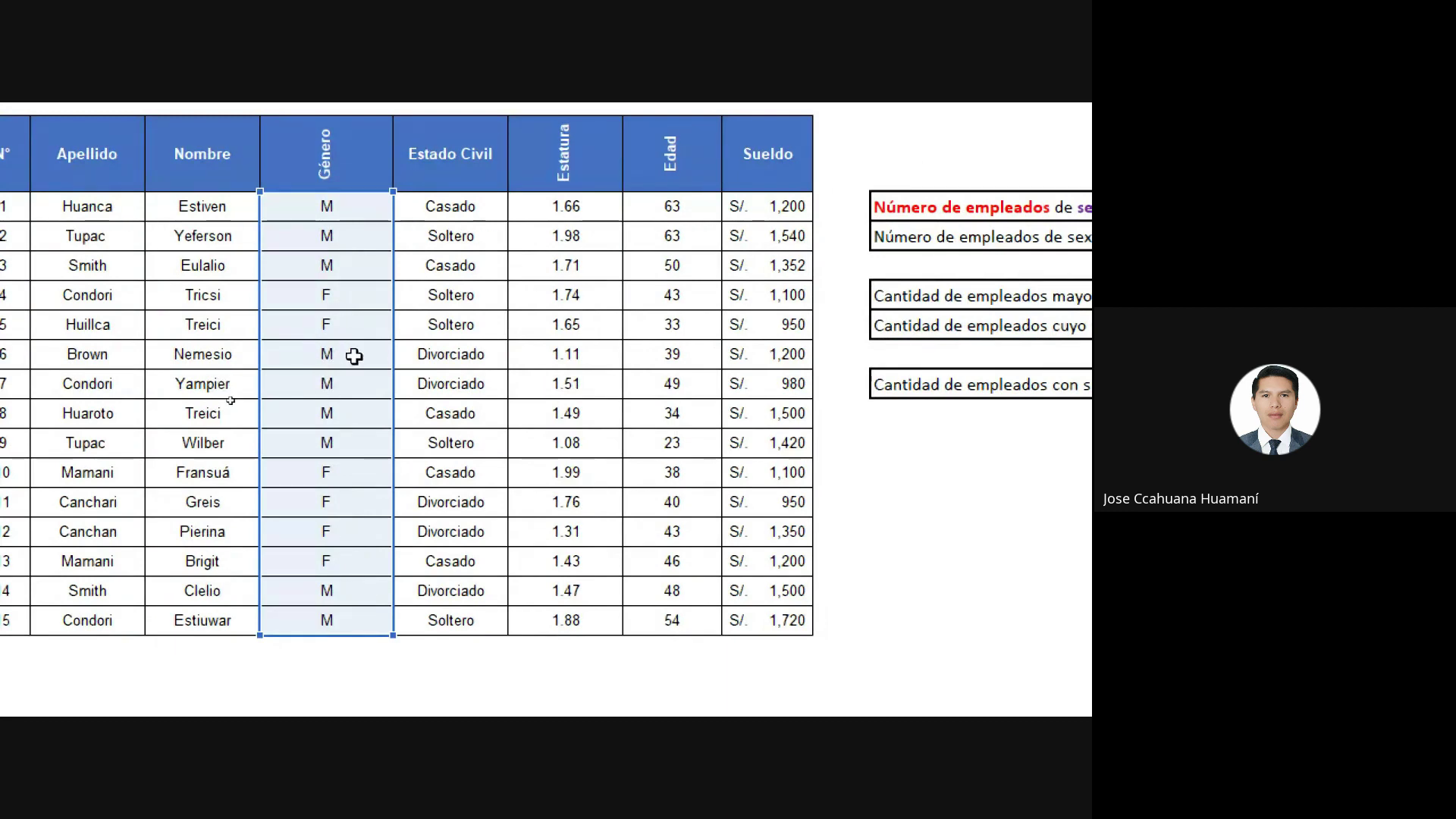
{"action": "type", "text": ","}
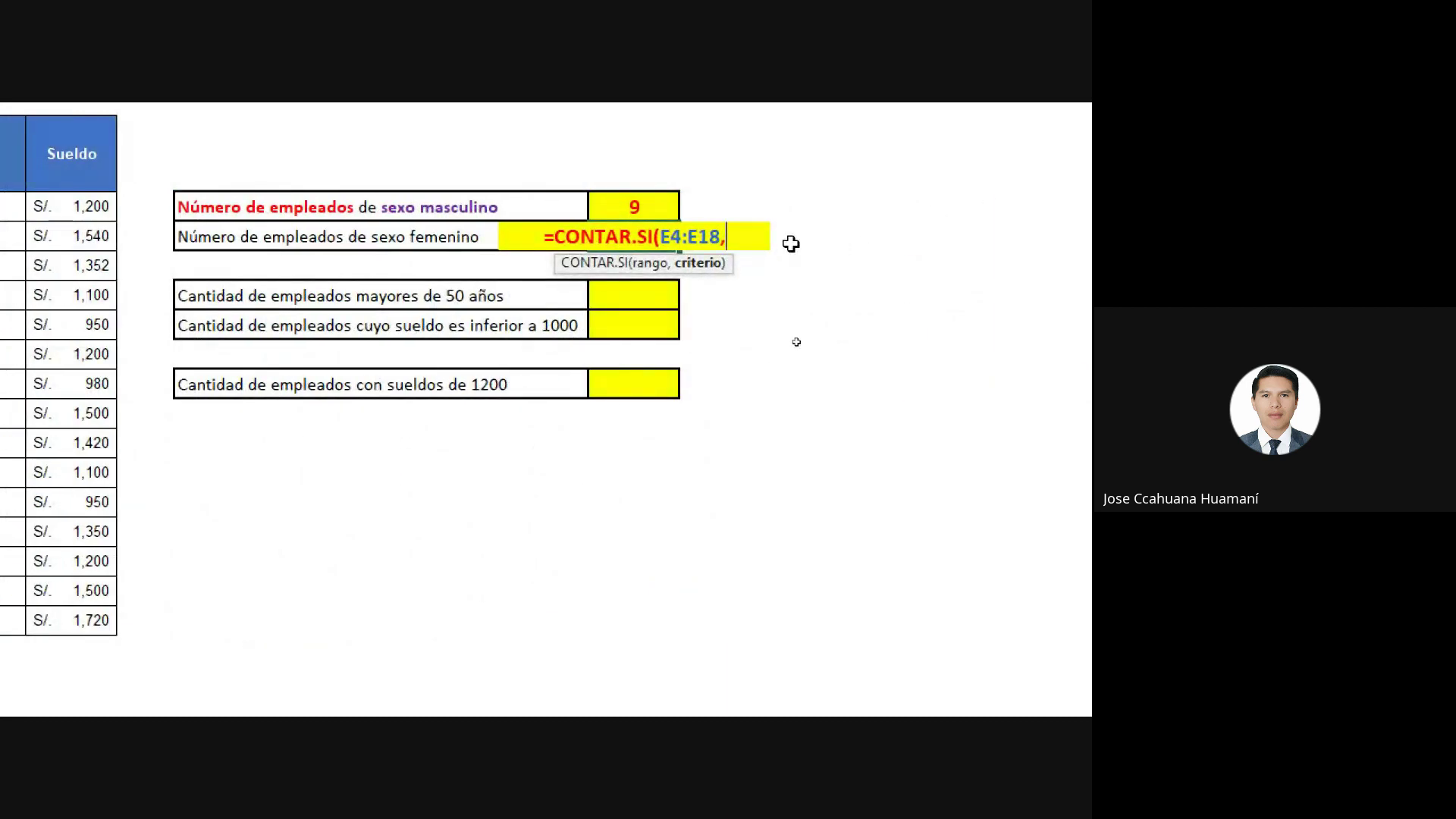
{"action": "type", "text": "\""}
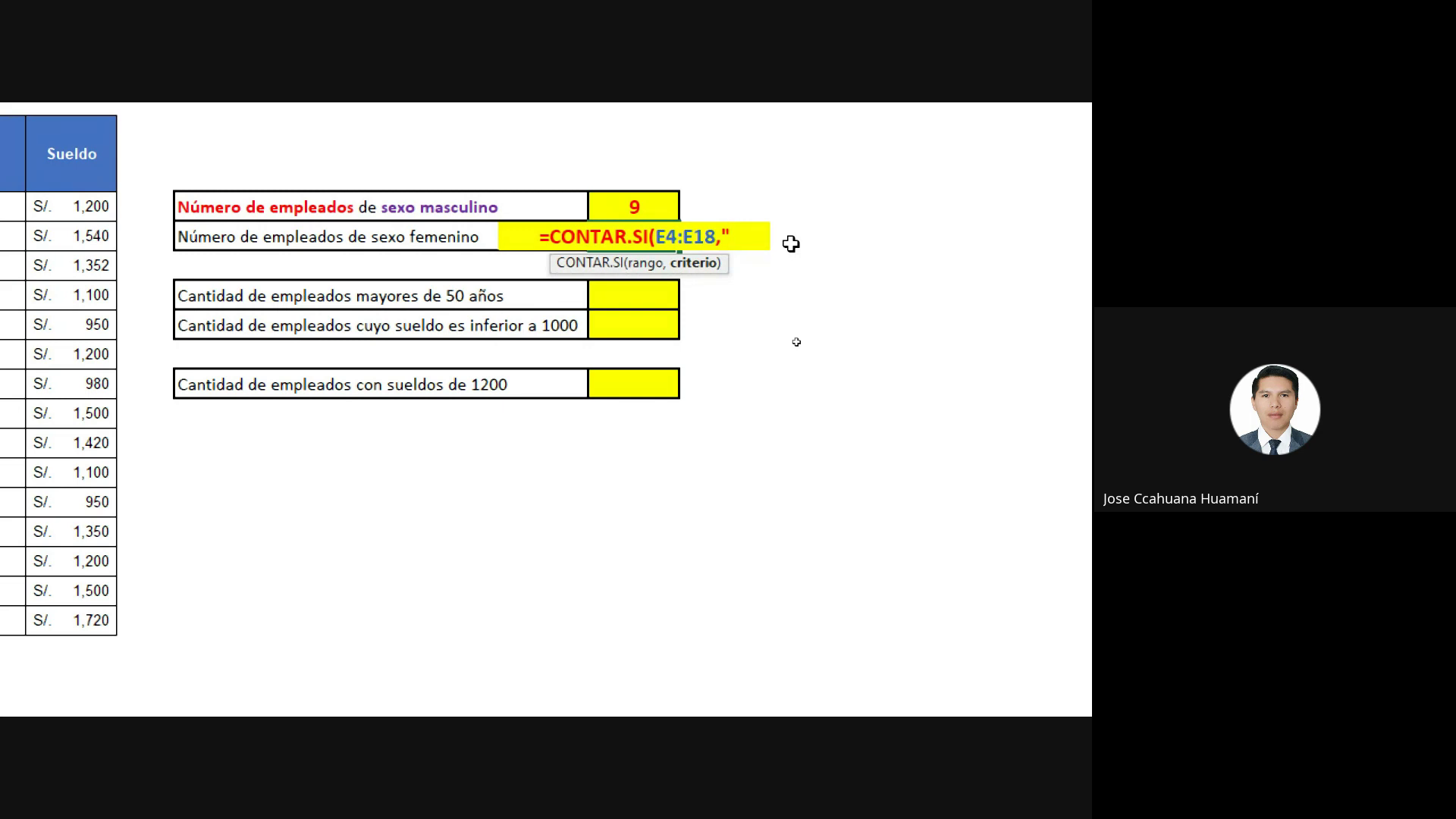
{"action": "type", "text": "F"}
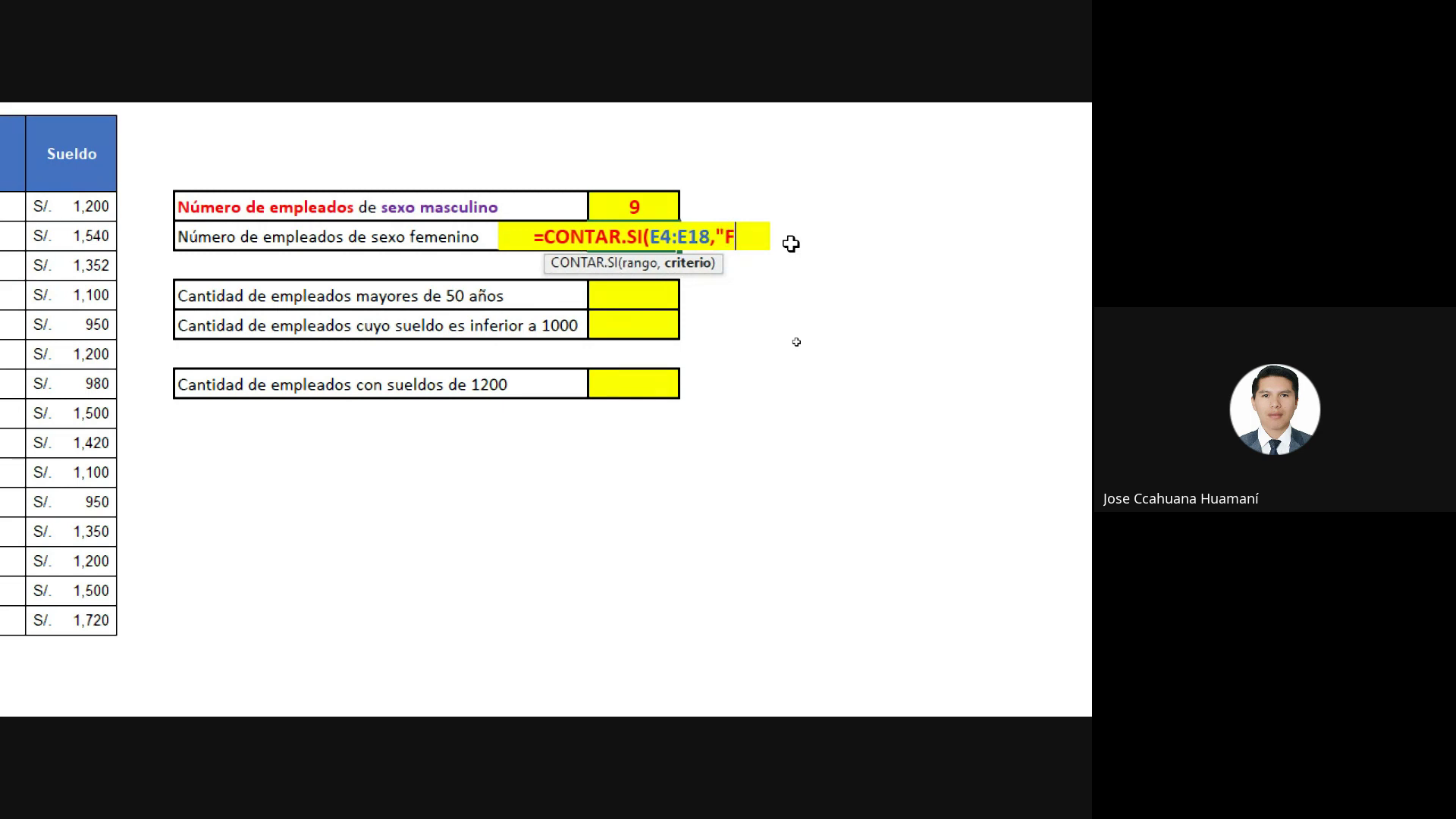
{"action": "type", "text": "\""}
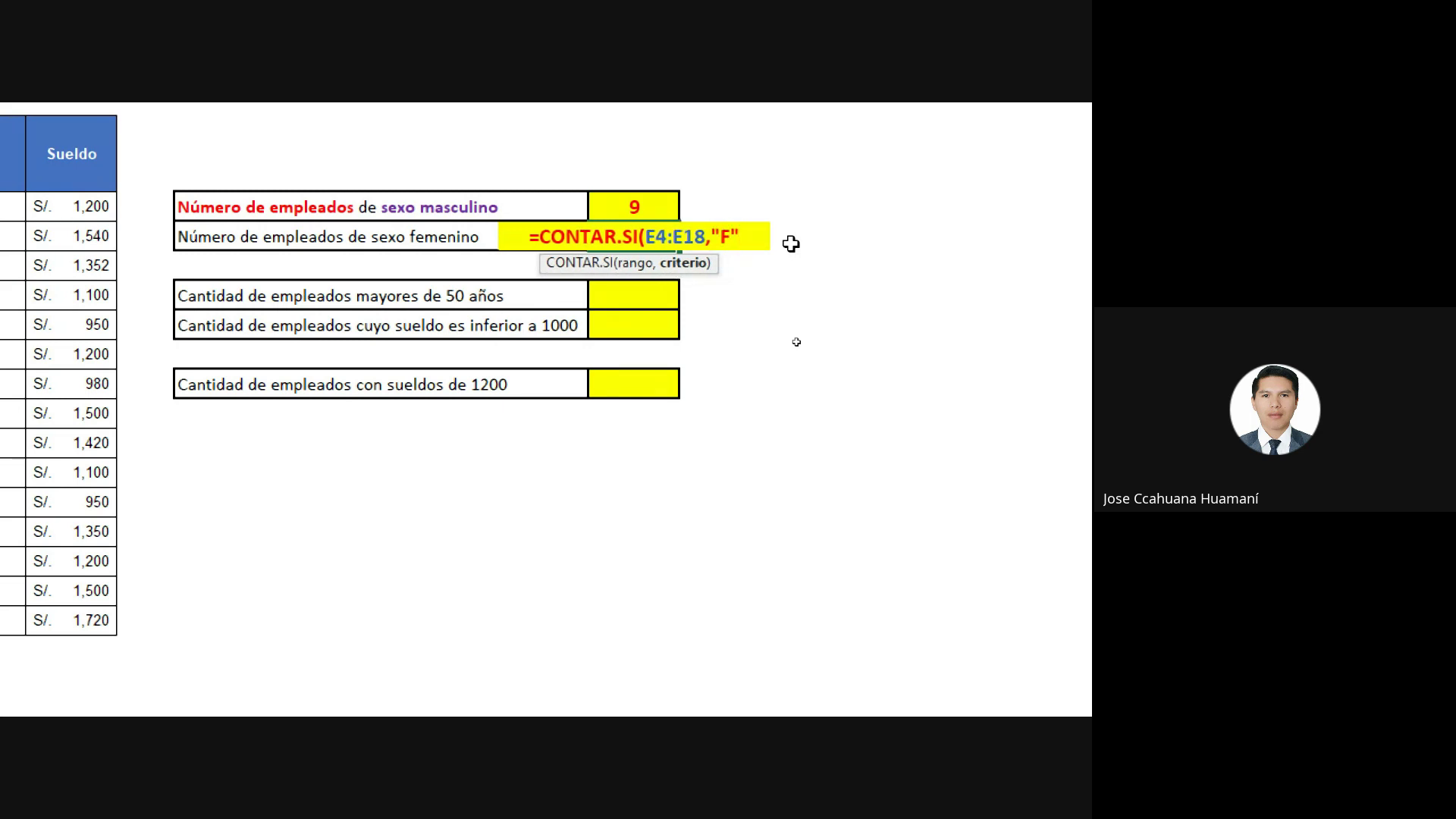
{"action": "key", "text": "Return"}
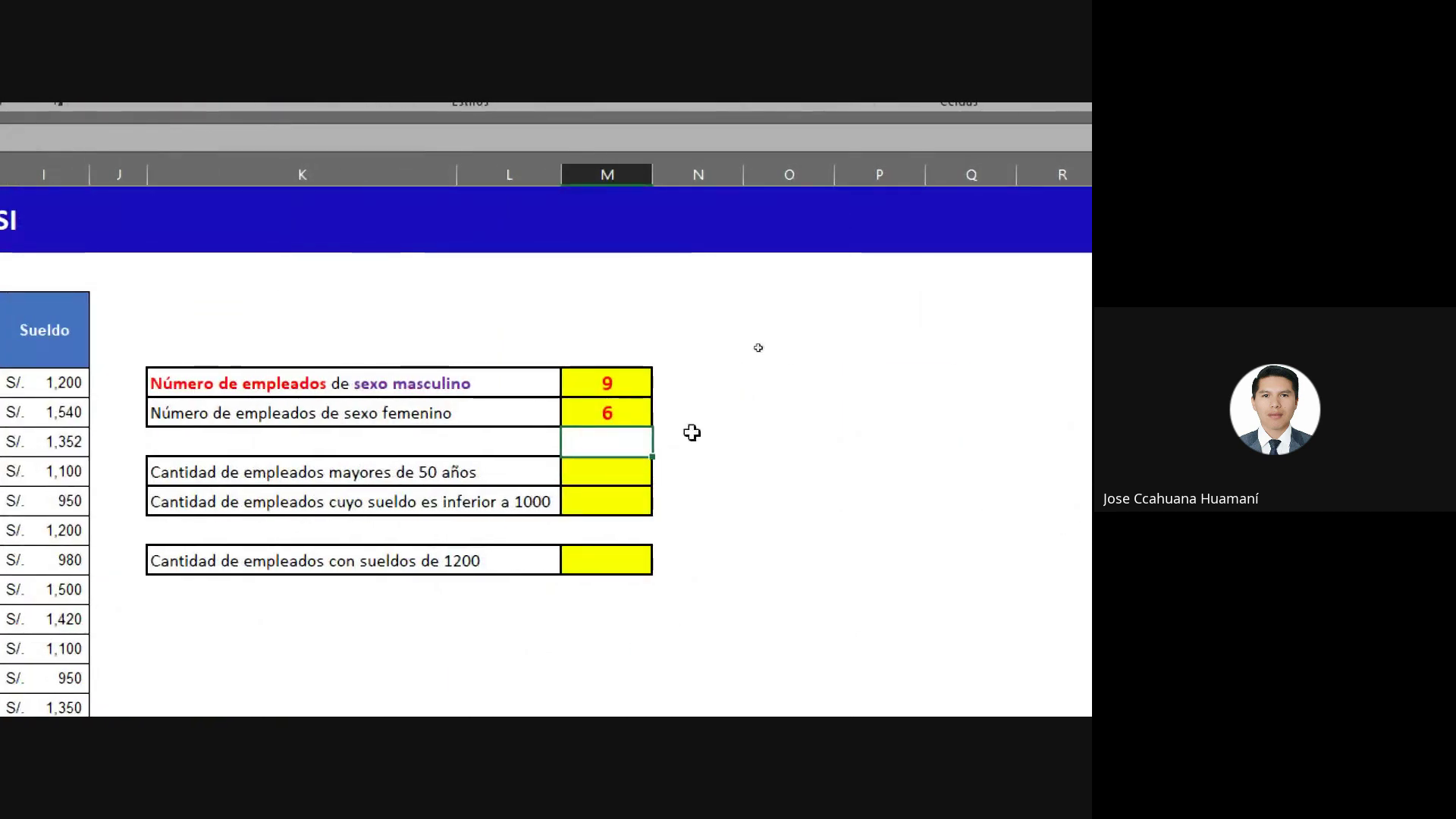
{"action": "left_click", "coordinate": [607, 409]}
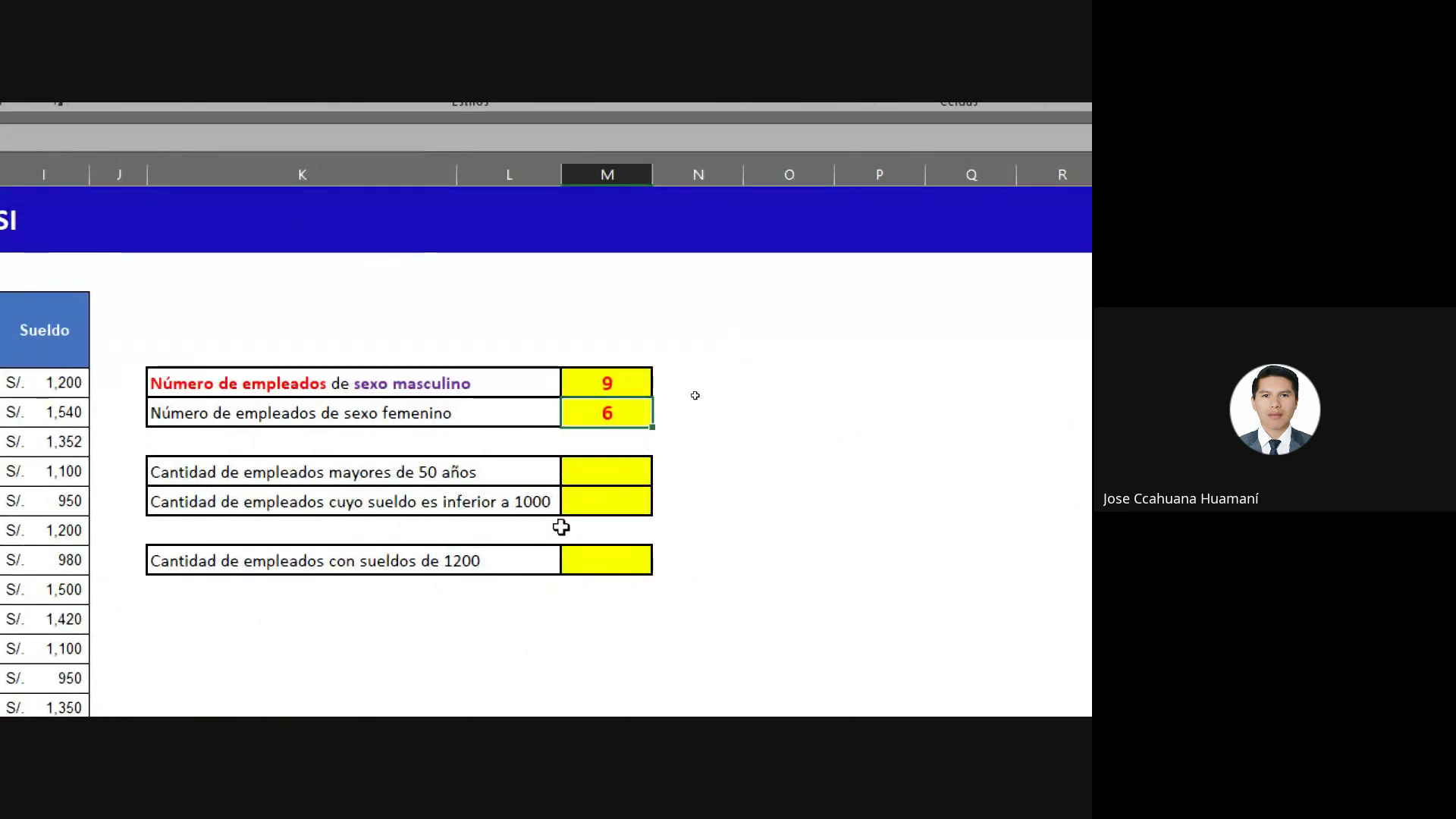
{"action": "key", "text": "Down"}
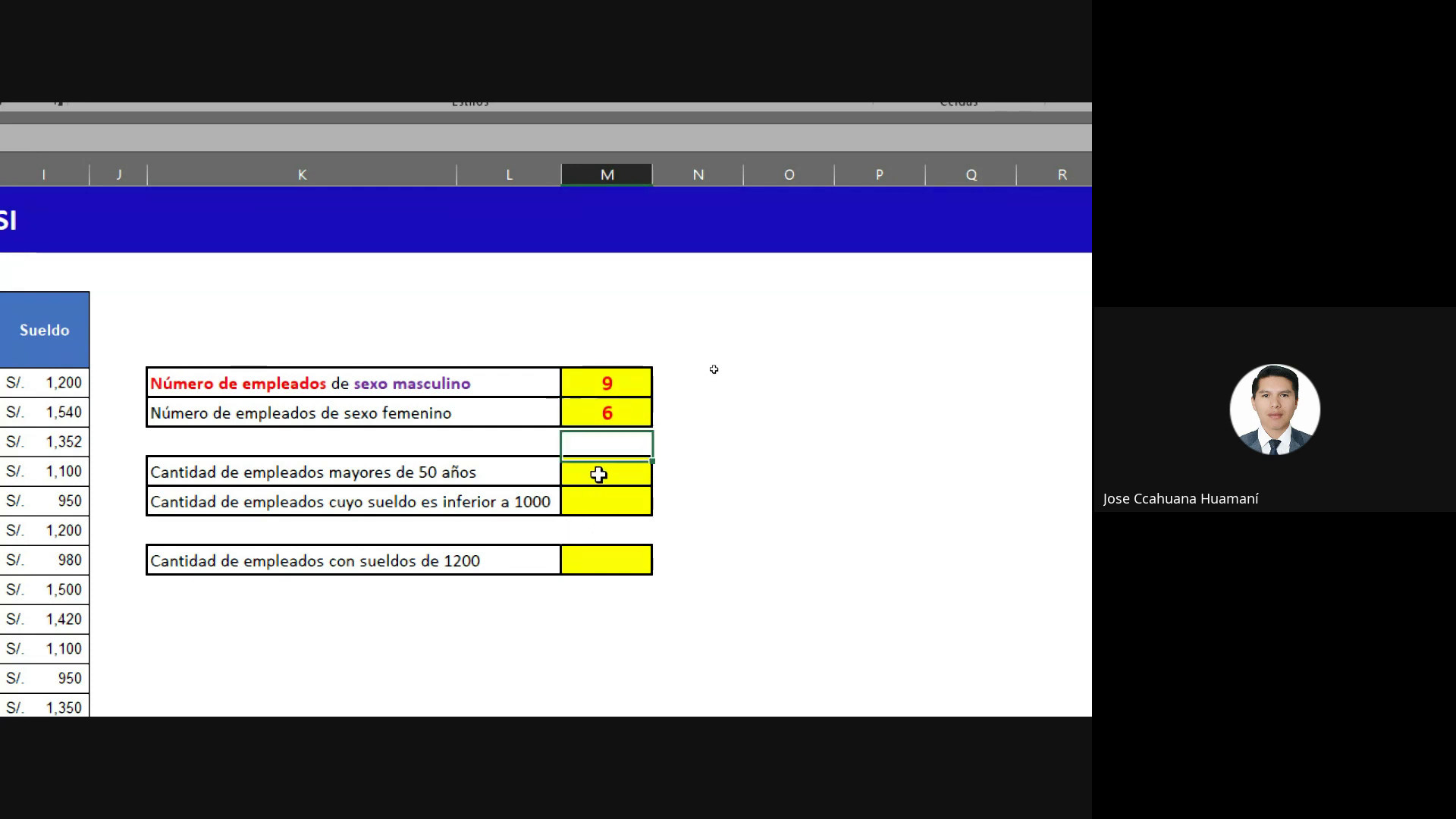
{"action": "left_click", "coordinate": [599, 475]}
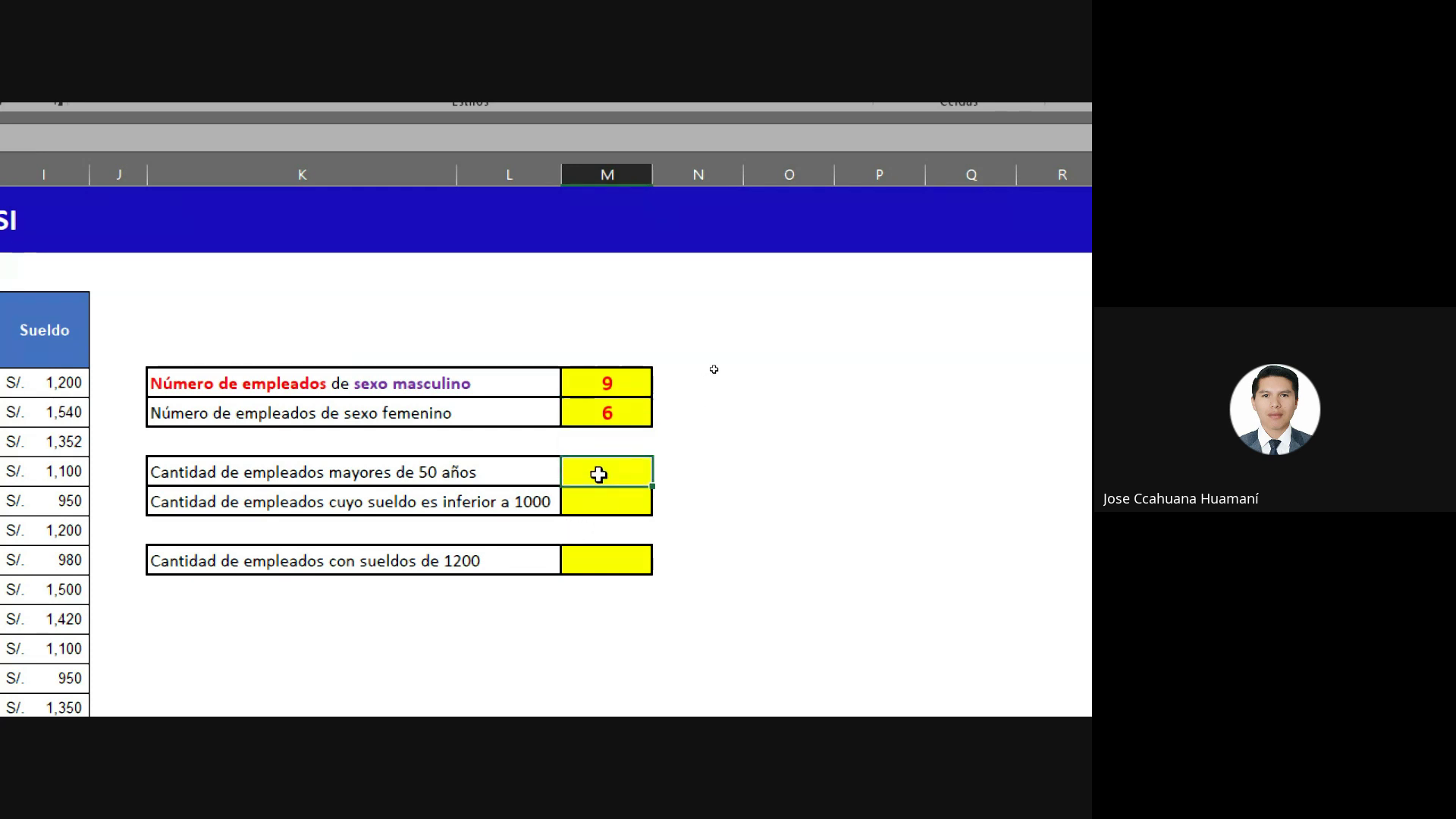
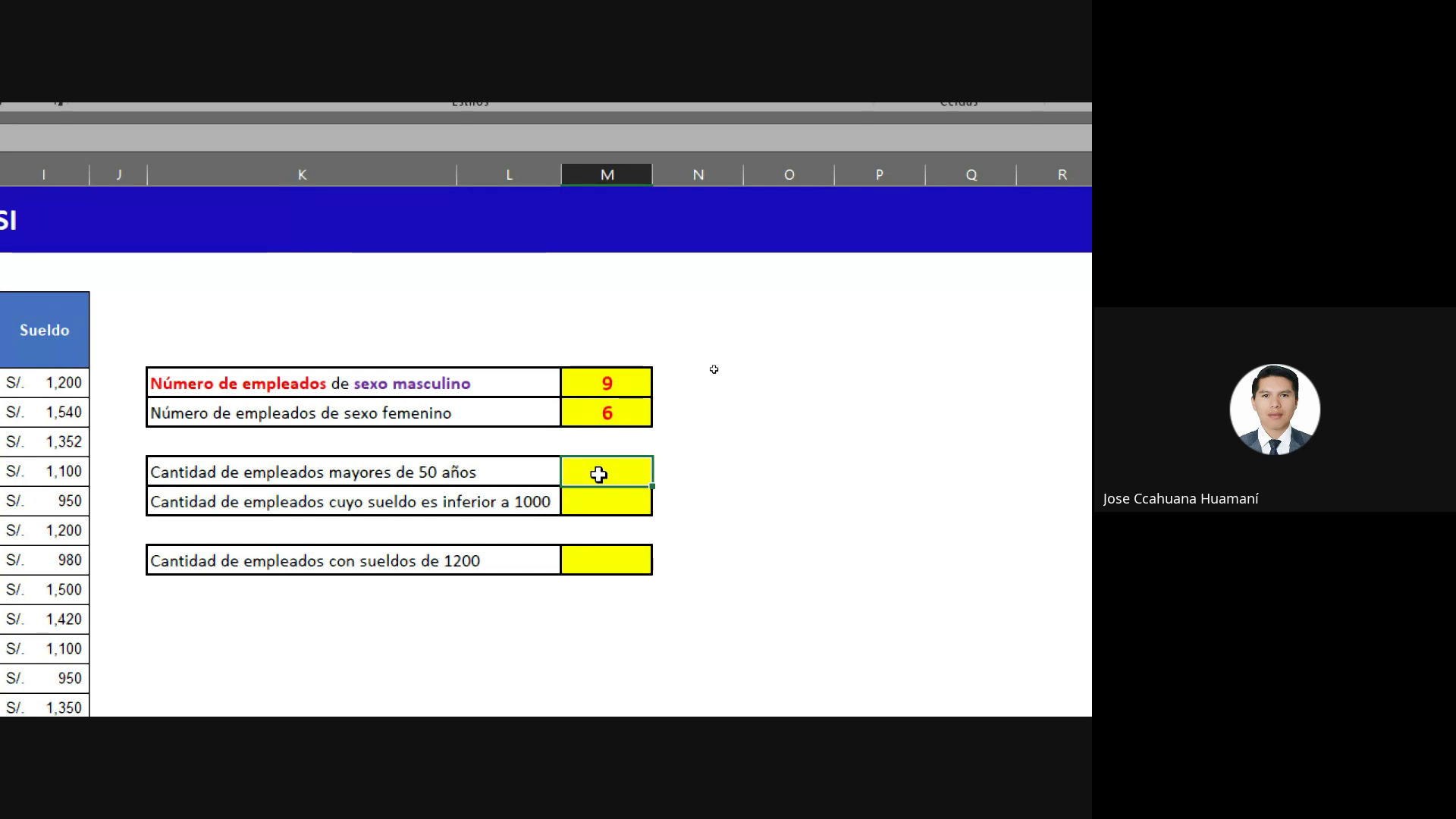
Bring the Google Meet call forward and scroll through the earlier in-call chat messages
{"action": "type", "text": "="}
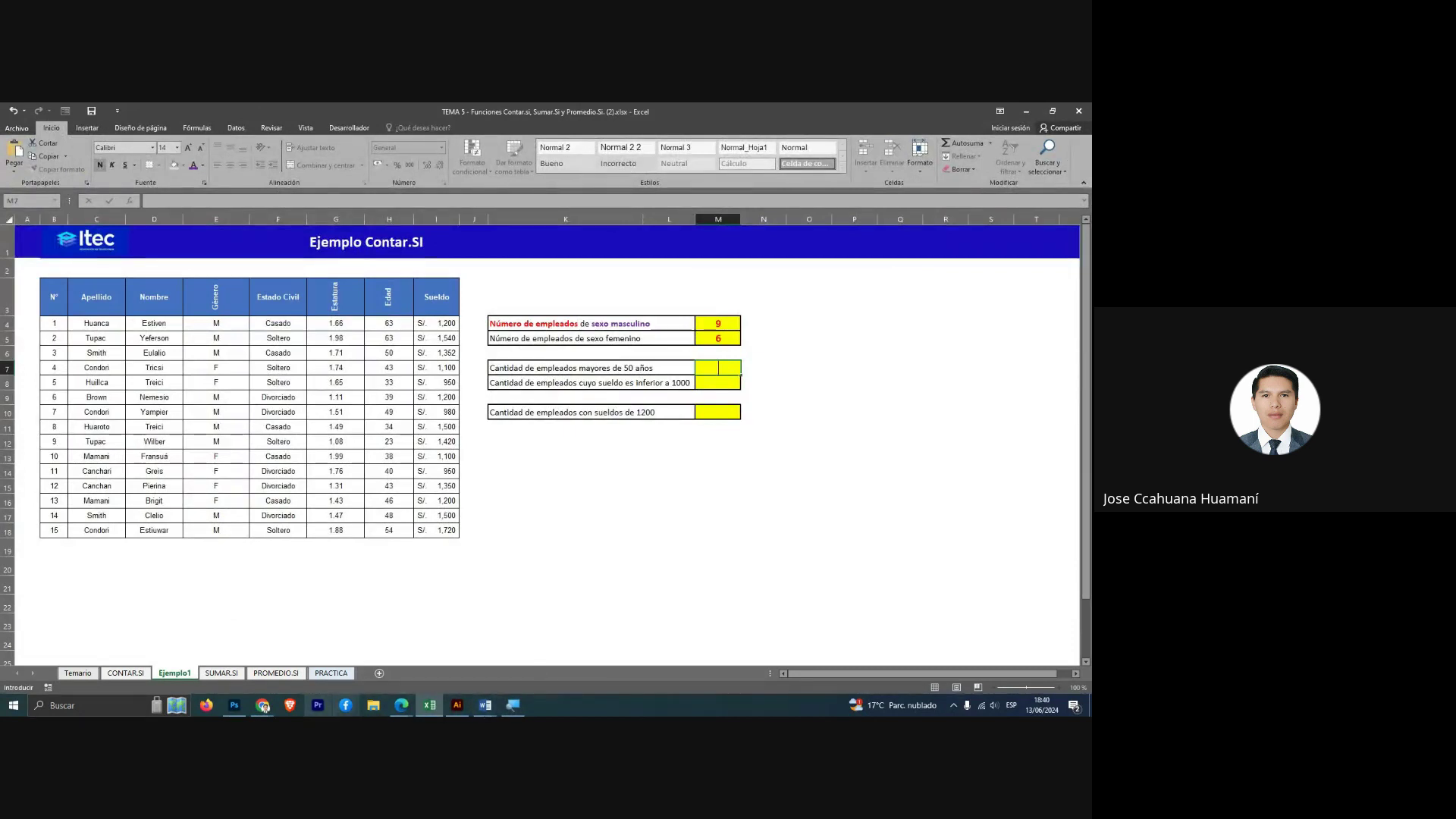
{"action": "mouse_move", "coordinate": [262, 705]}
{"action": "left_click", "coordinate": [199, 654]}
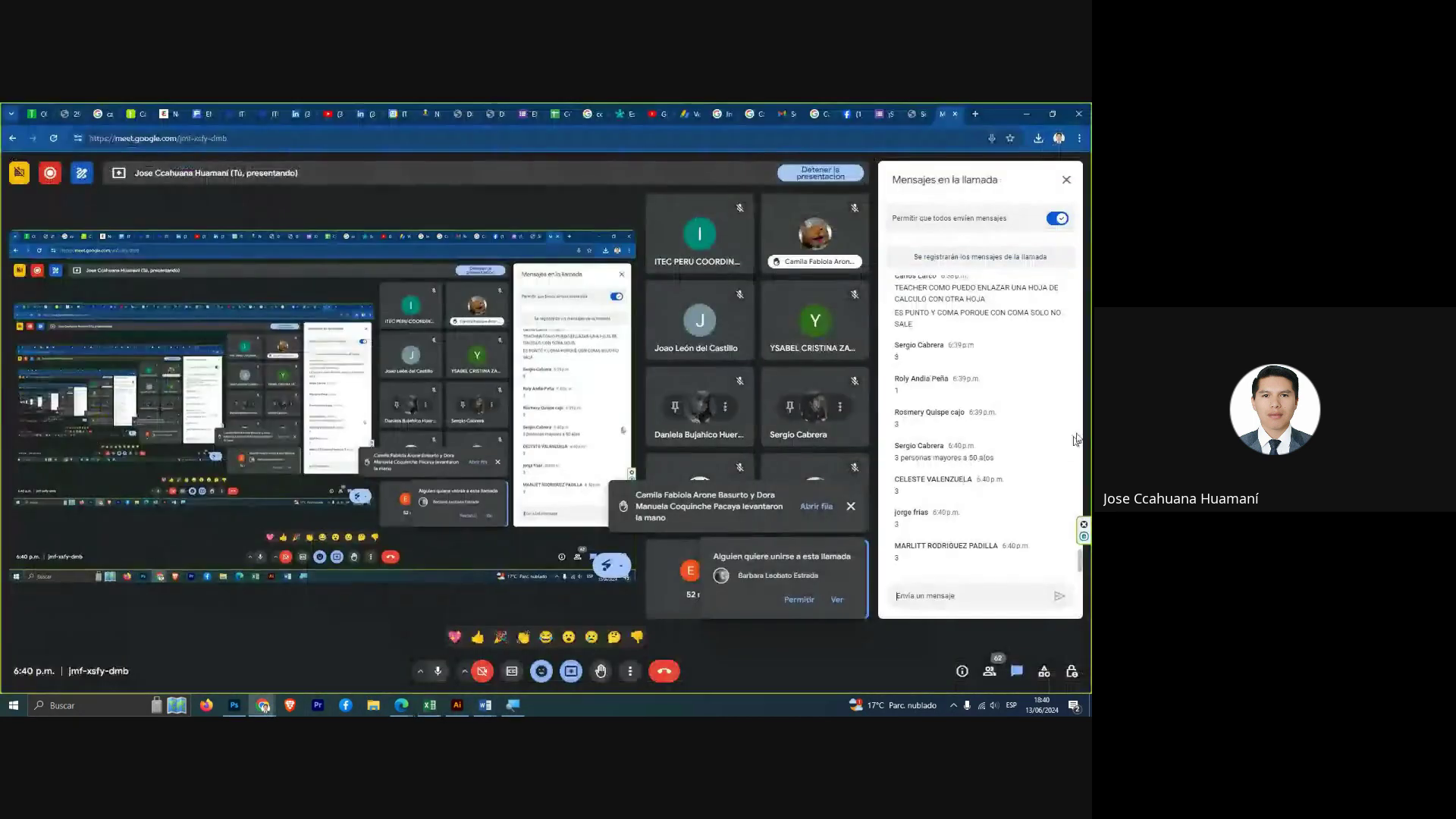
{"action": "scroll", "coordinate": [1021, 459], "scroll_direction": "up", "scroll_amount": 2}
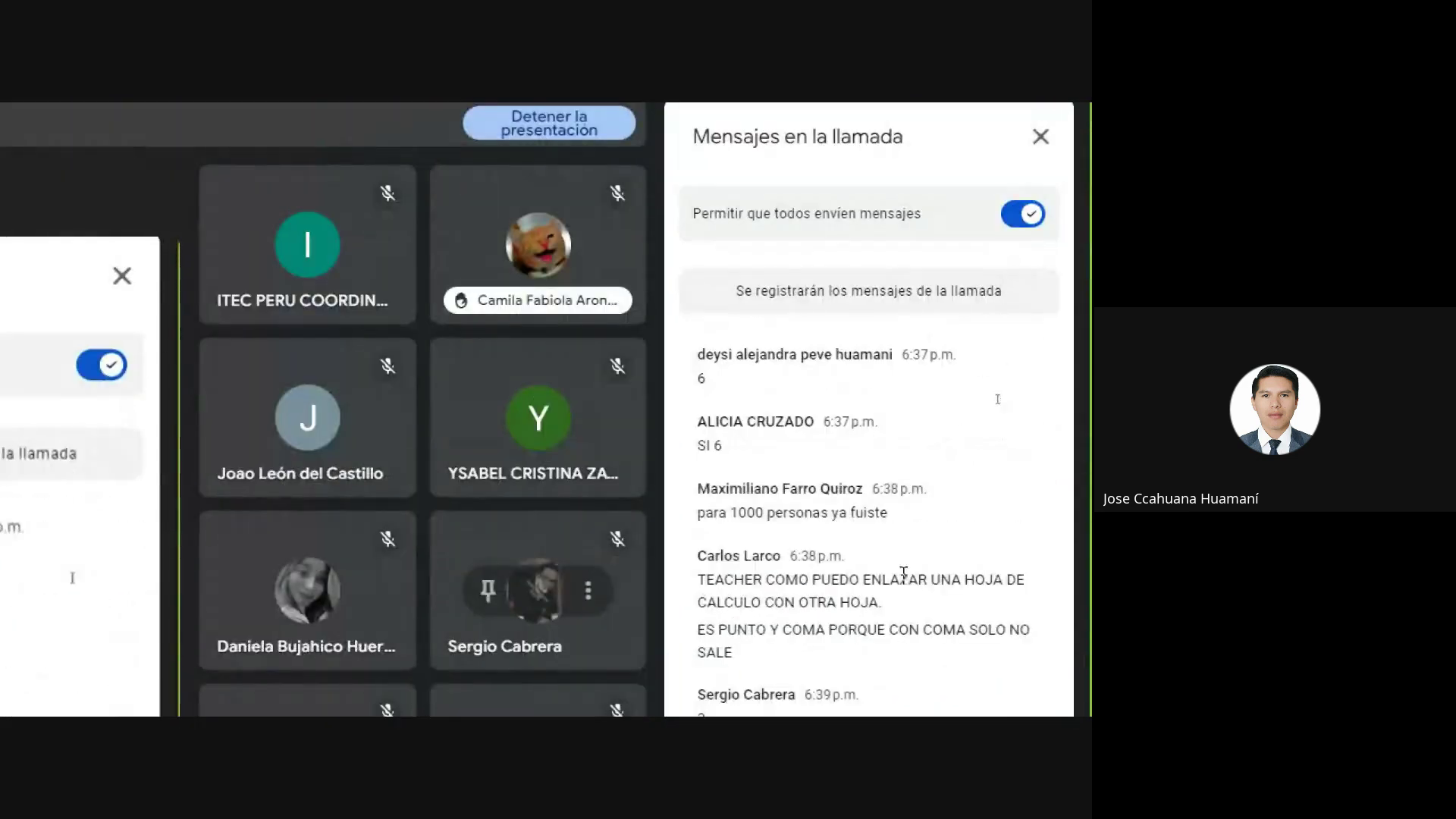
{"action": "scroll", "coordinate": [997, 400], "scroll_direction": "down", "scroll_amount": 2}
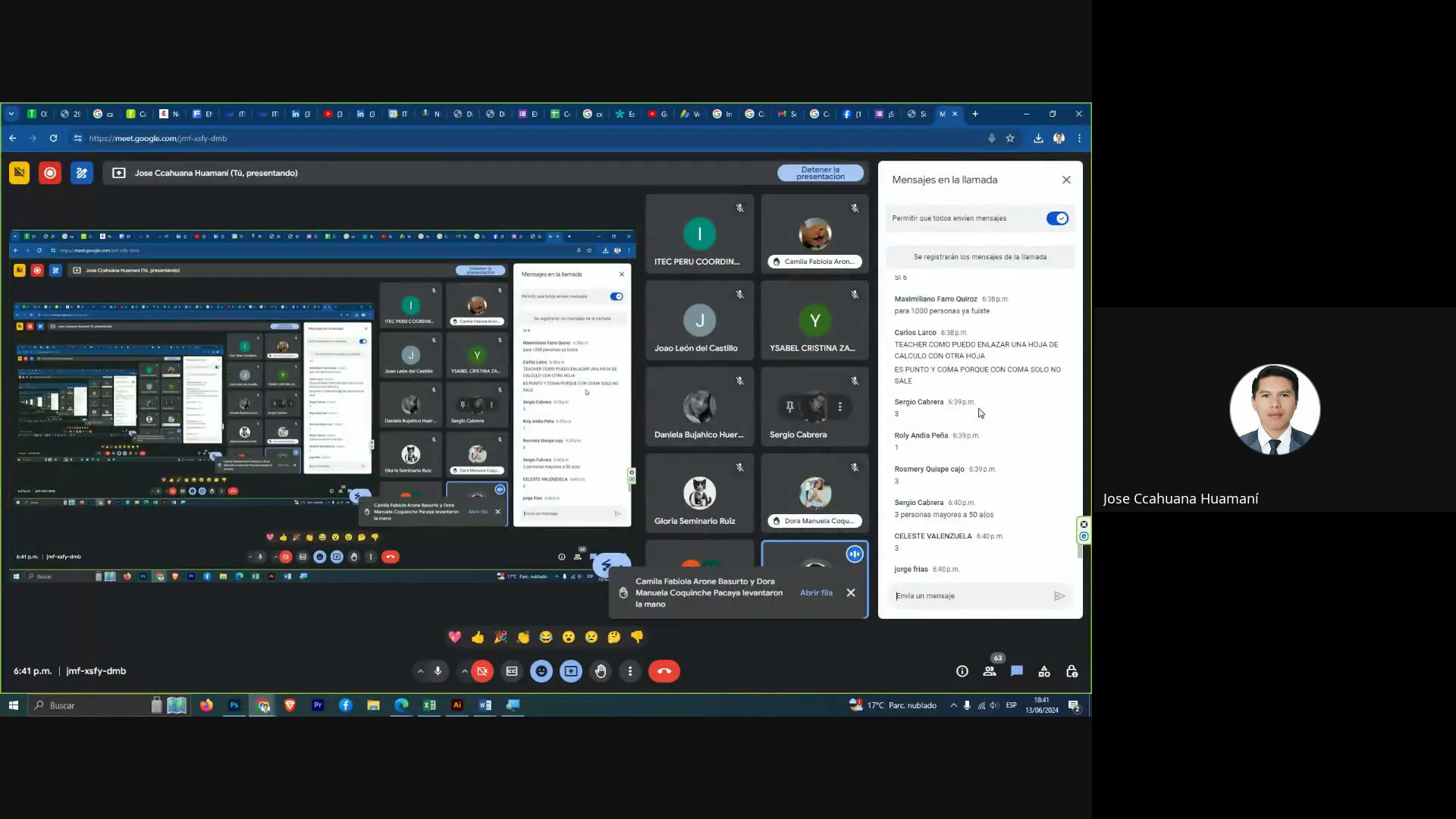
Back in Excel, compare the CONTAR.SI and Ejemplo1 sheets and check the sum of G15:G16
{"action": "left_click", "coordinate": [429, 705]}
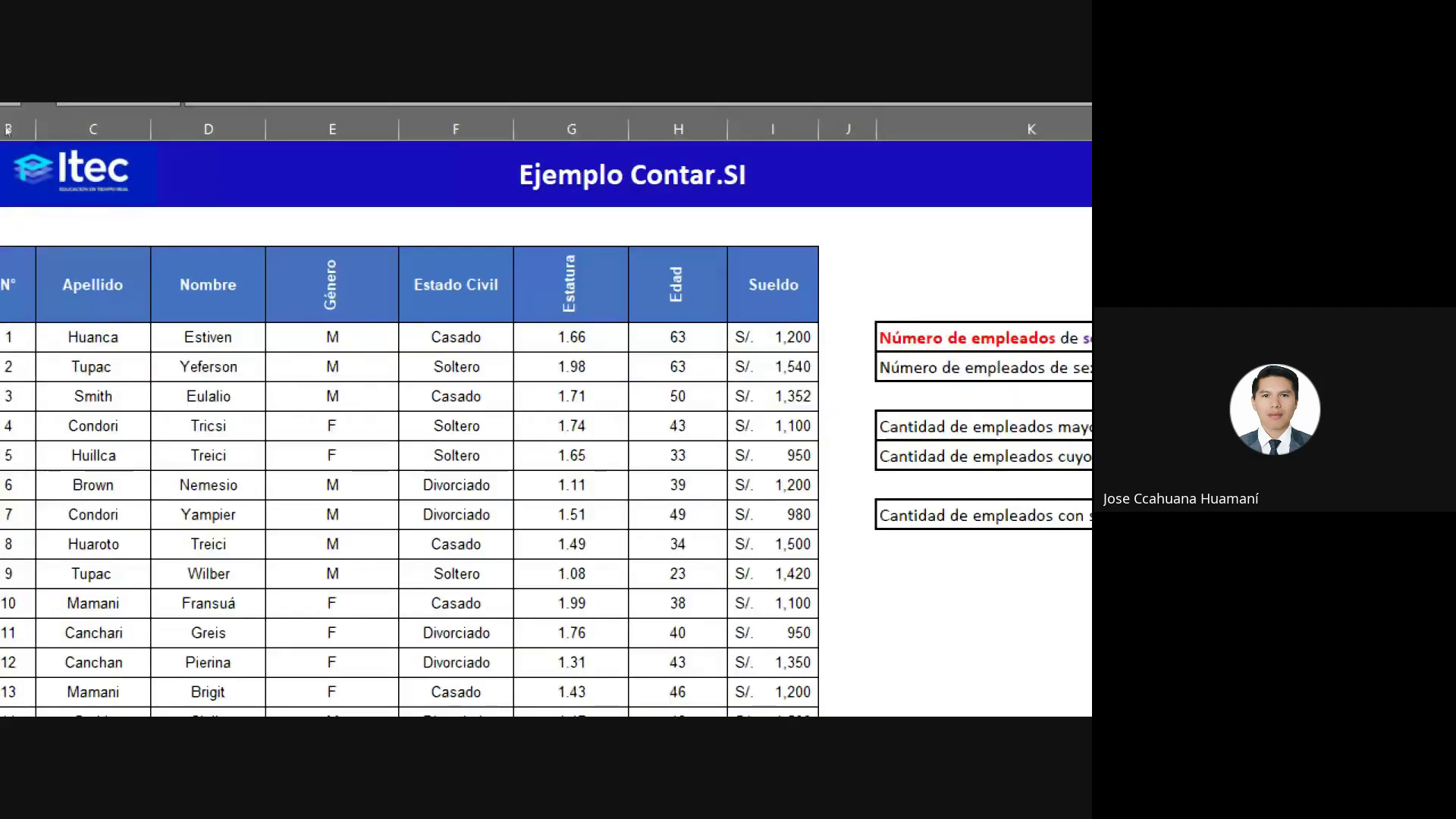
{"action": "left_click", "coordinate": [267, 635]}
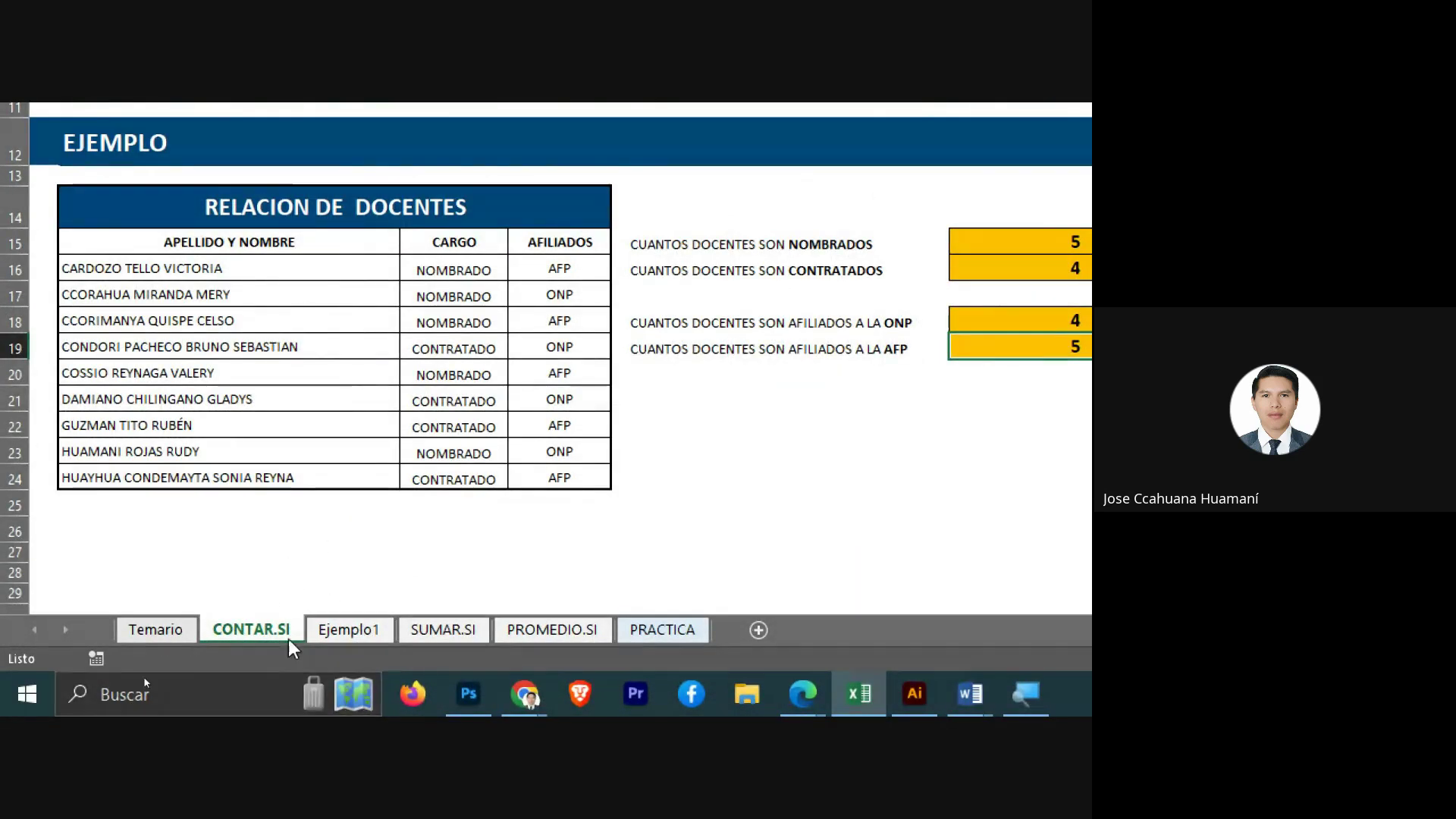
{"action": "left_click", "coordinate": [331, 635]}
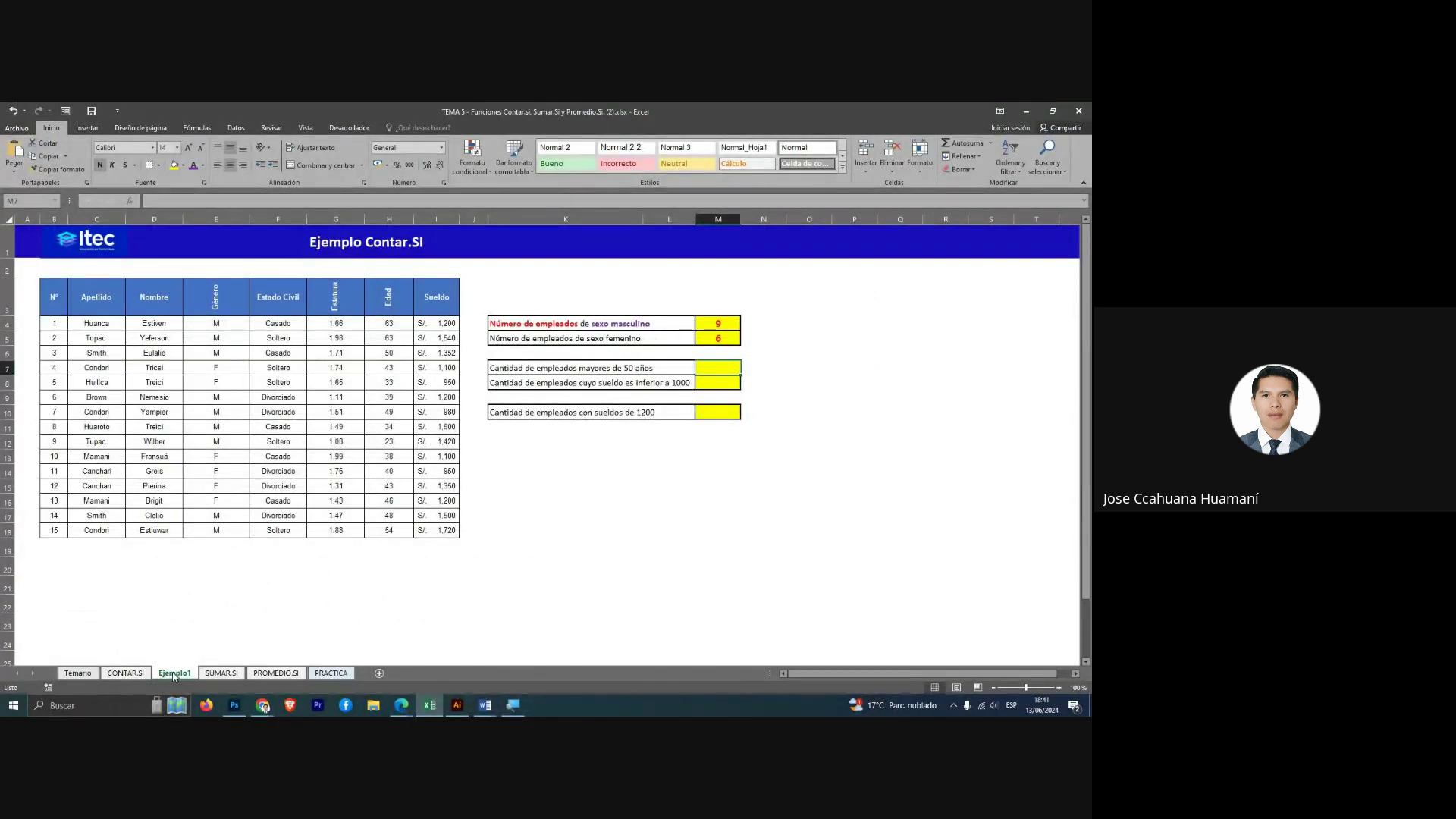
{"action": "left_click", "coordinate": [121, 673]}
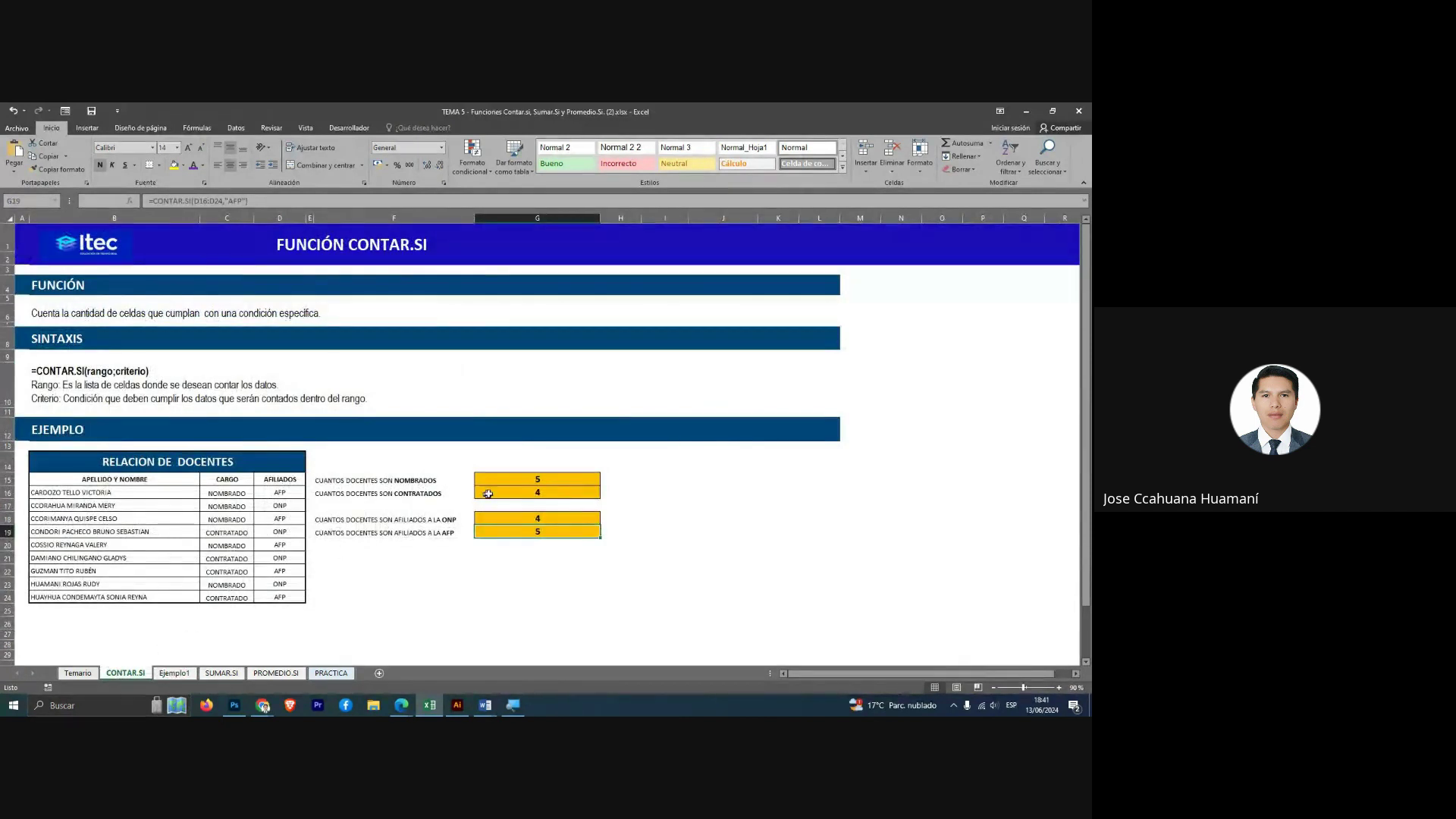
{"action": "left_click_drag", "start_coordinate": [516, 484], "coordinate": [519, 493]}
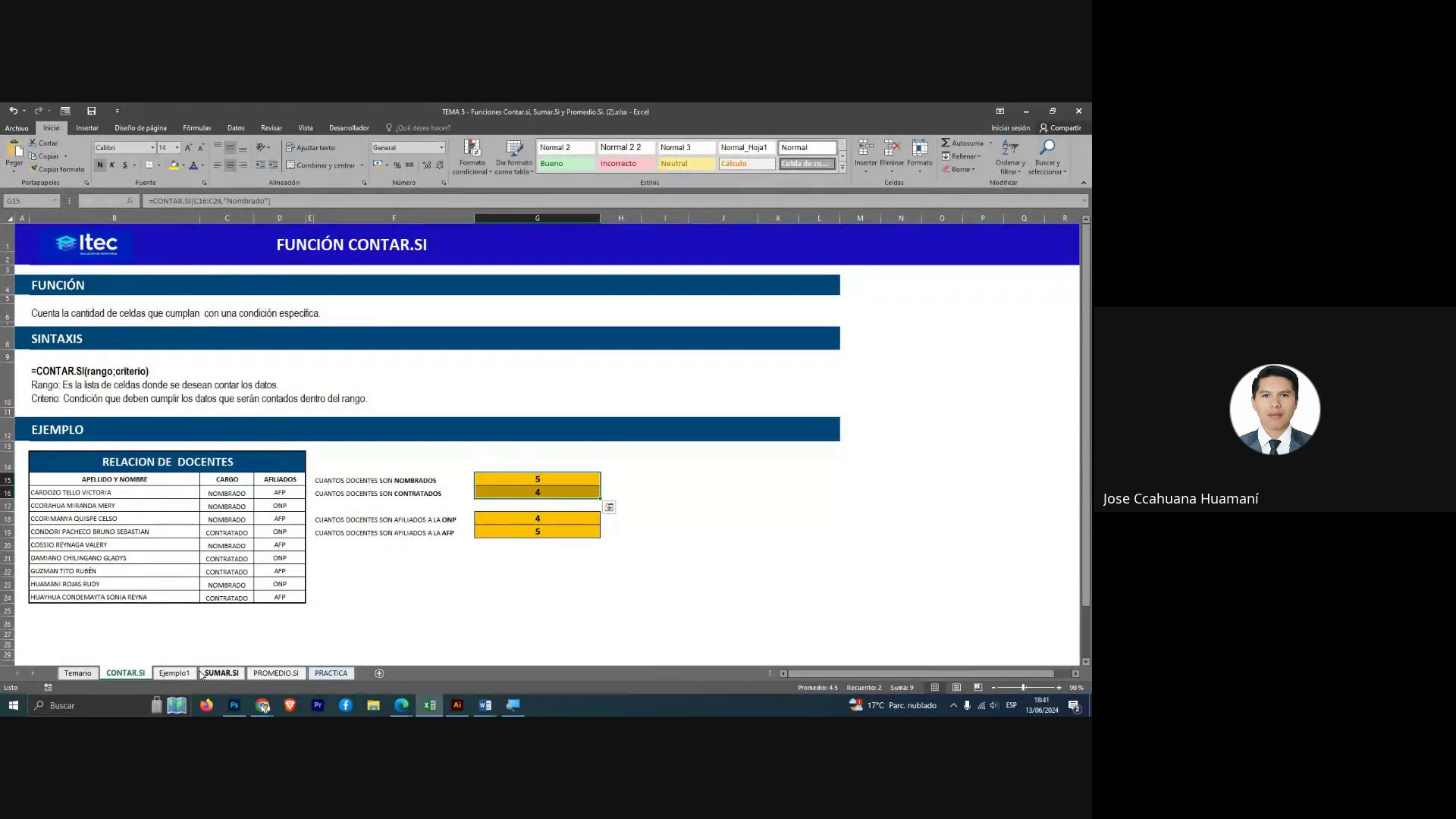
{"action": "left_click", "coordinate": [175, 674]}
In O4 on Ejemplo1, total the 5 and 4 docentes counts from CONTAR.SI with =SUMA, giving 9
{"action": "left_click", "coordinate": [814, 324]}
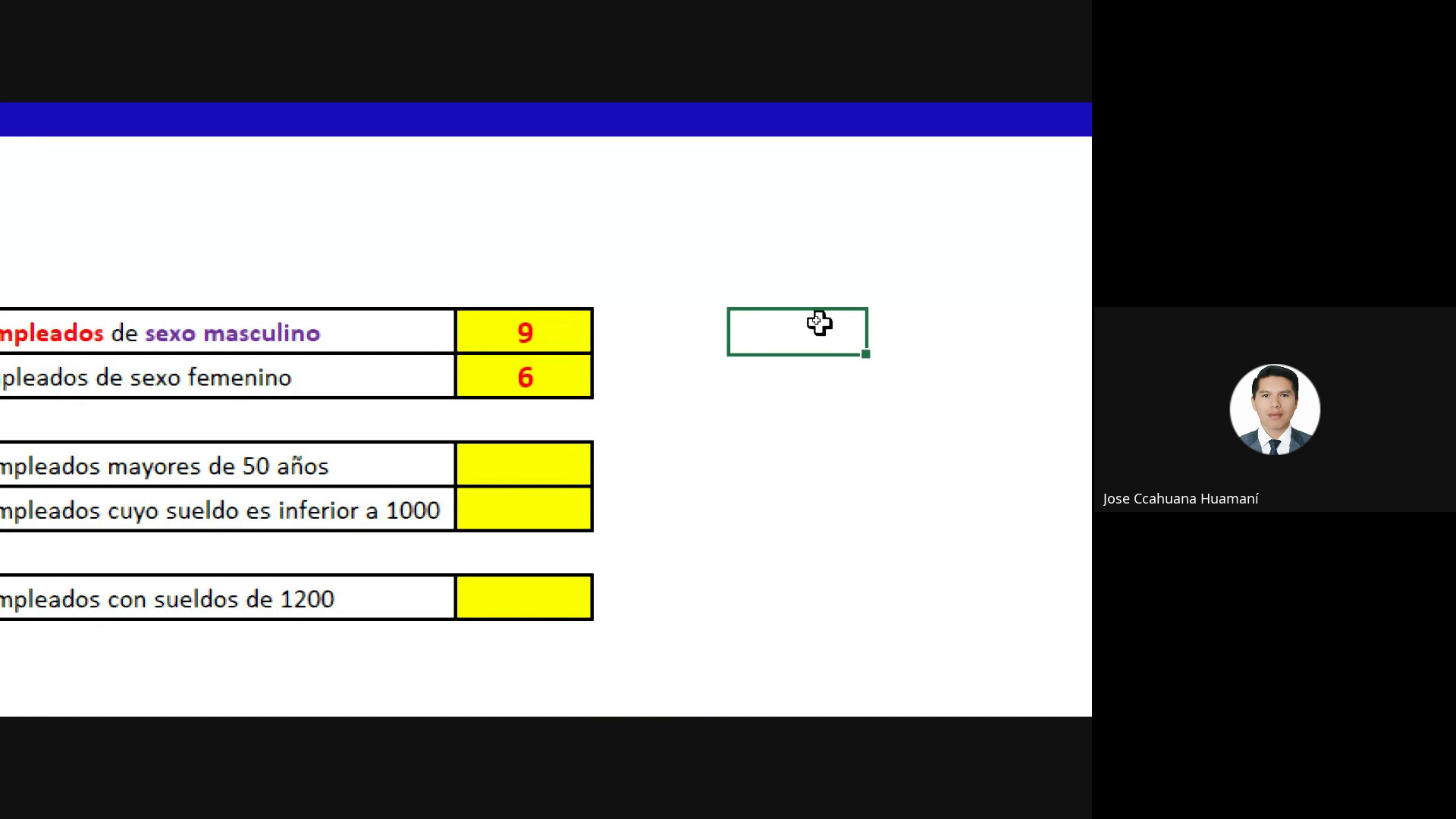
{"action": "type", "text": "="}
{"action": "type", "text": "SU"}
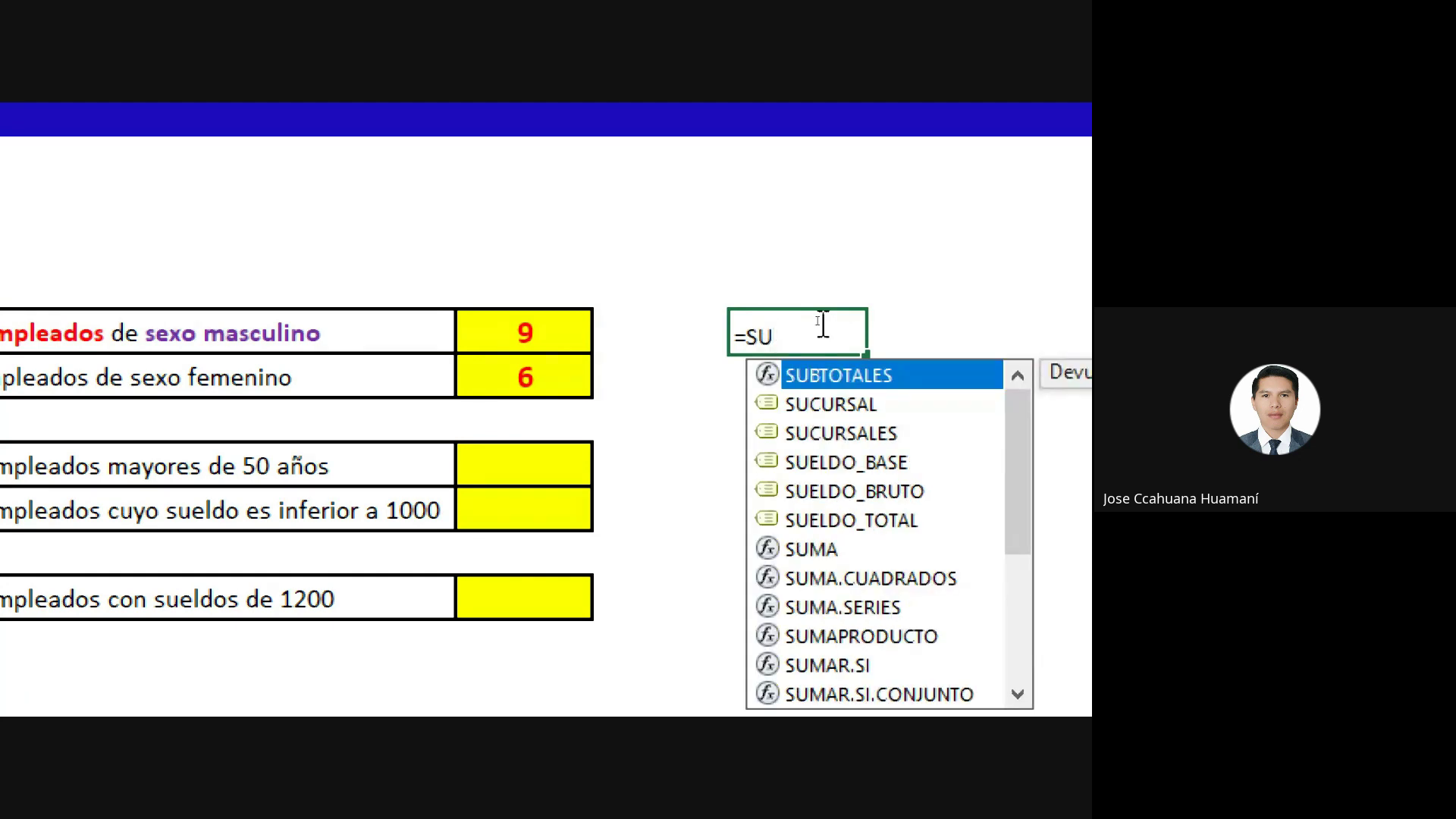
{"action": "type", "text": "MA"}
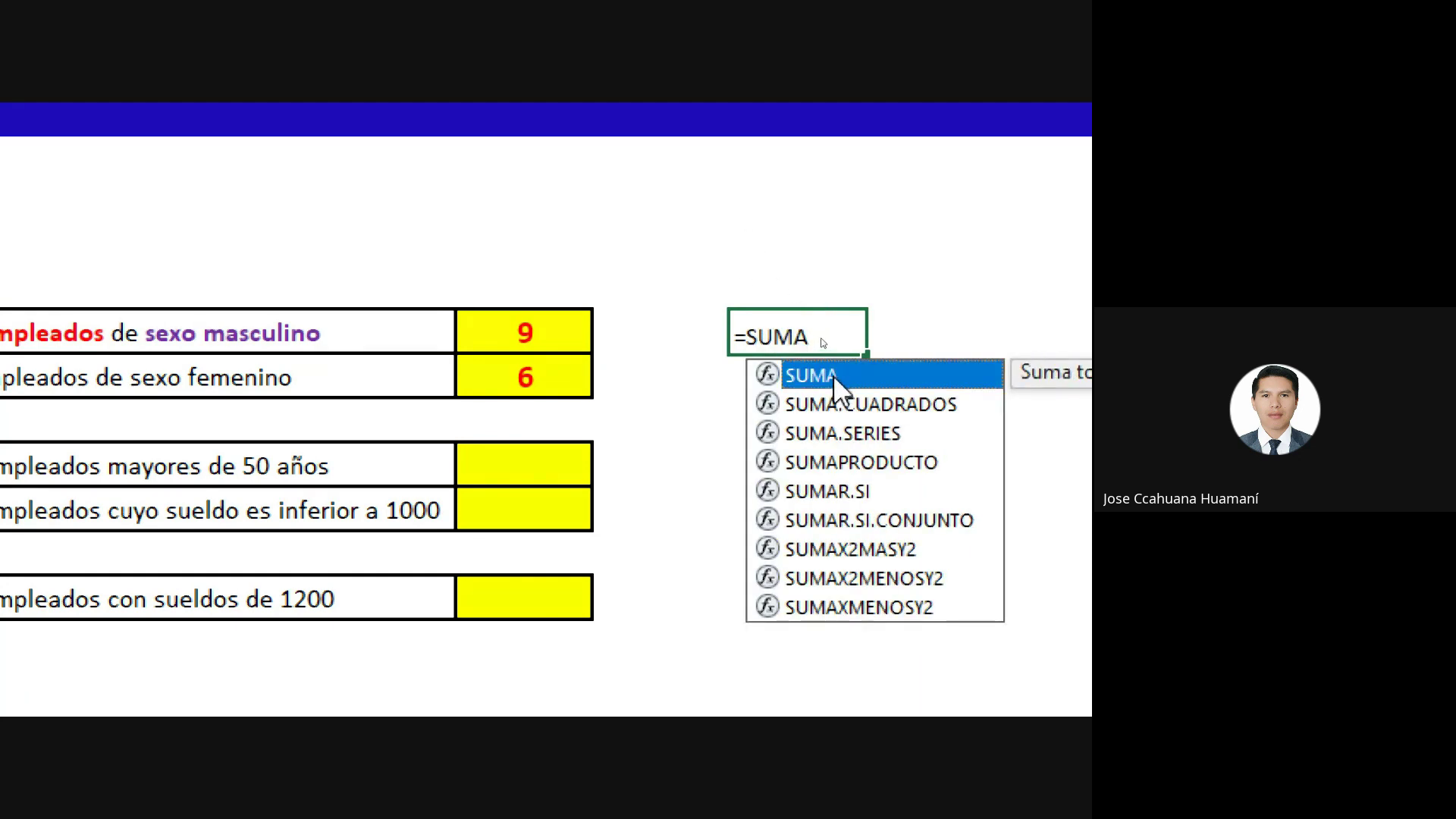
{"action": "double_click", "coordinate": [834, 376]}
{"action": "scroll", "coordinate": [419, 577], "scroll_direction": "down", "scroll_amount": 3}
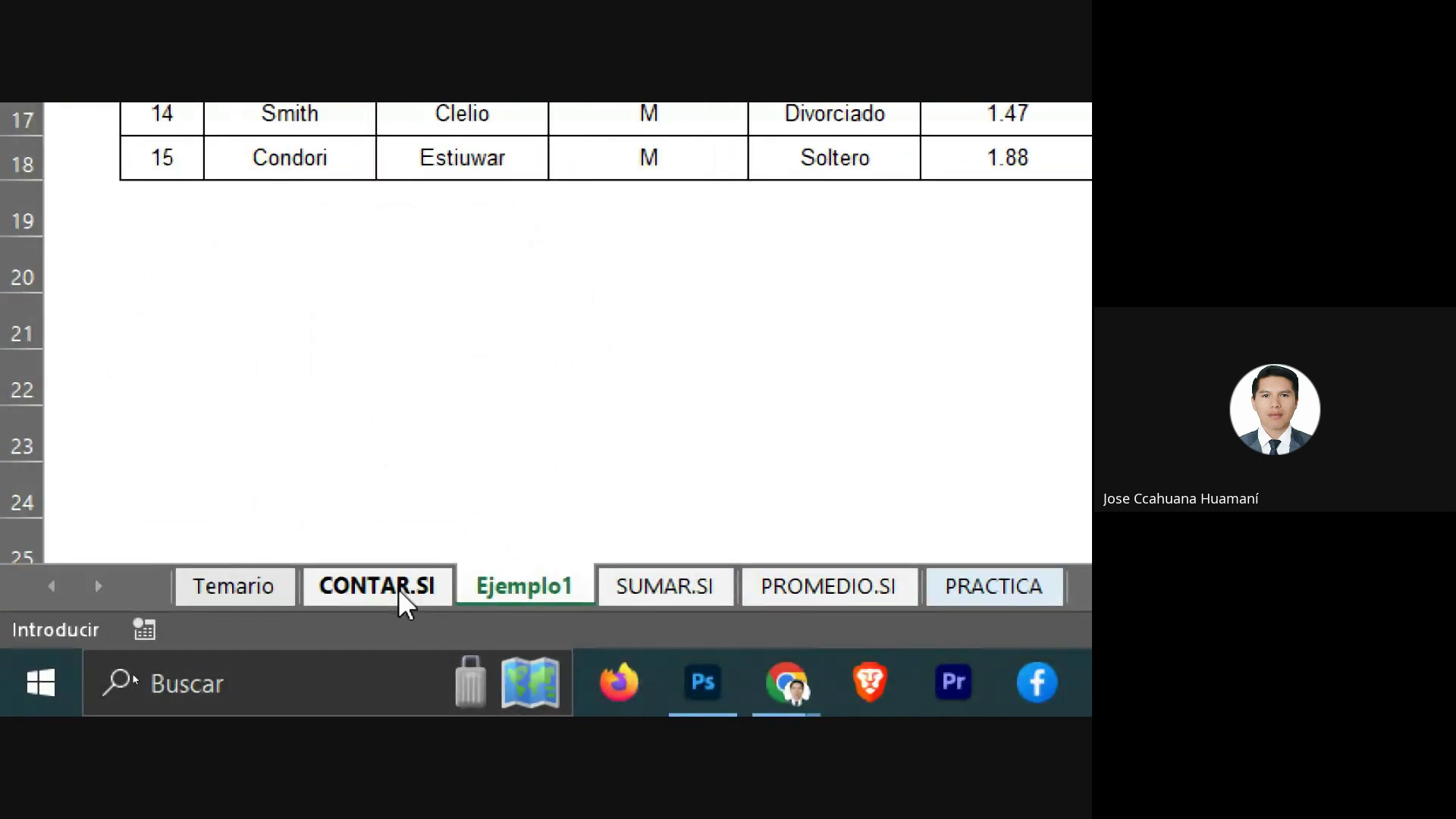
{"action": "left_click", "coordinate": [401, 599]}
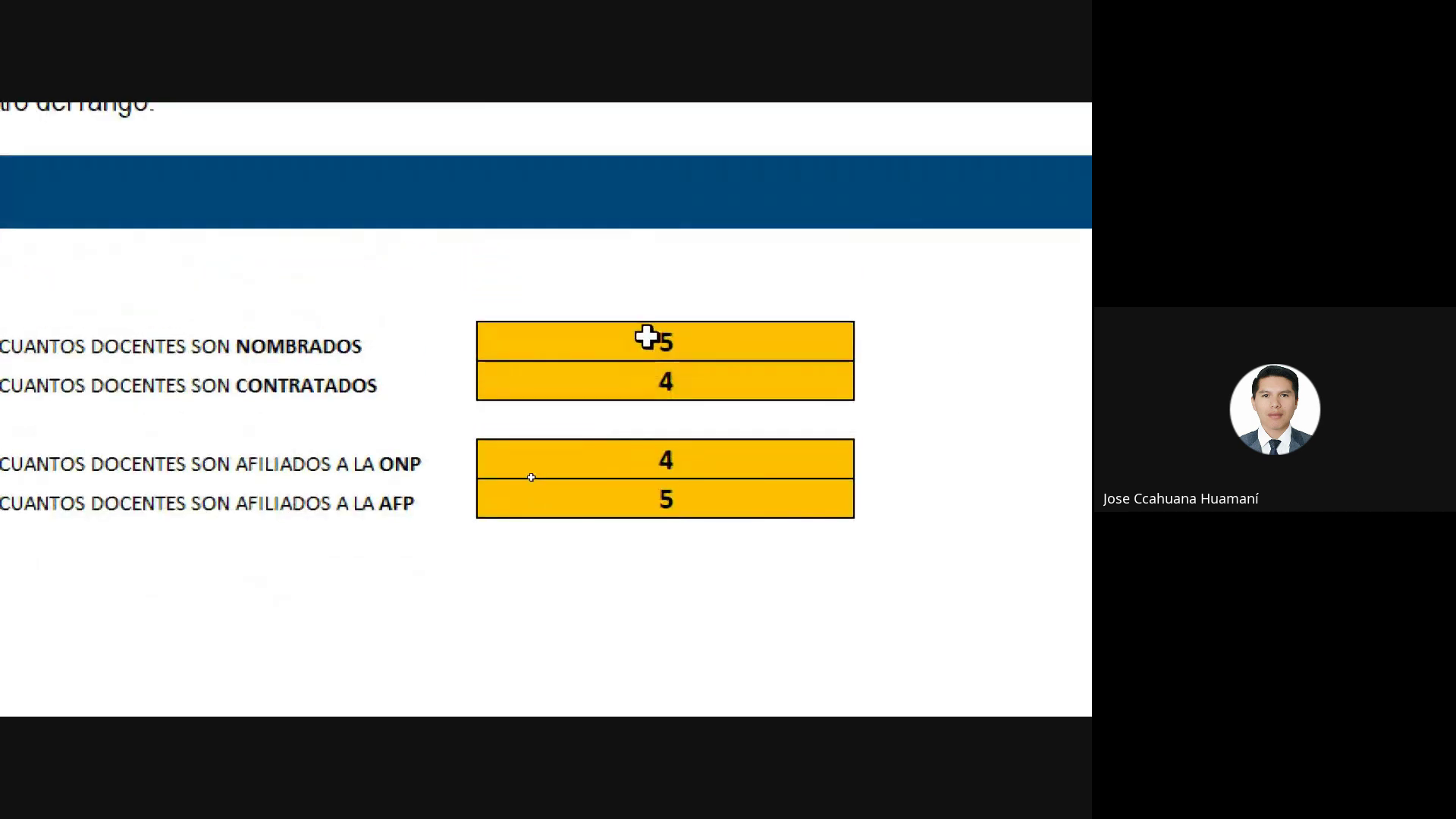
{"action": "left_click_drag", "start_coordinate": [647, 338], "coordinate": [637, 364]}
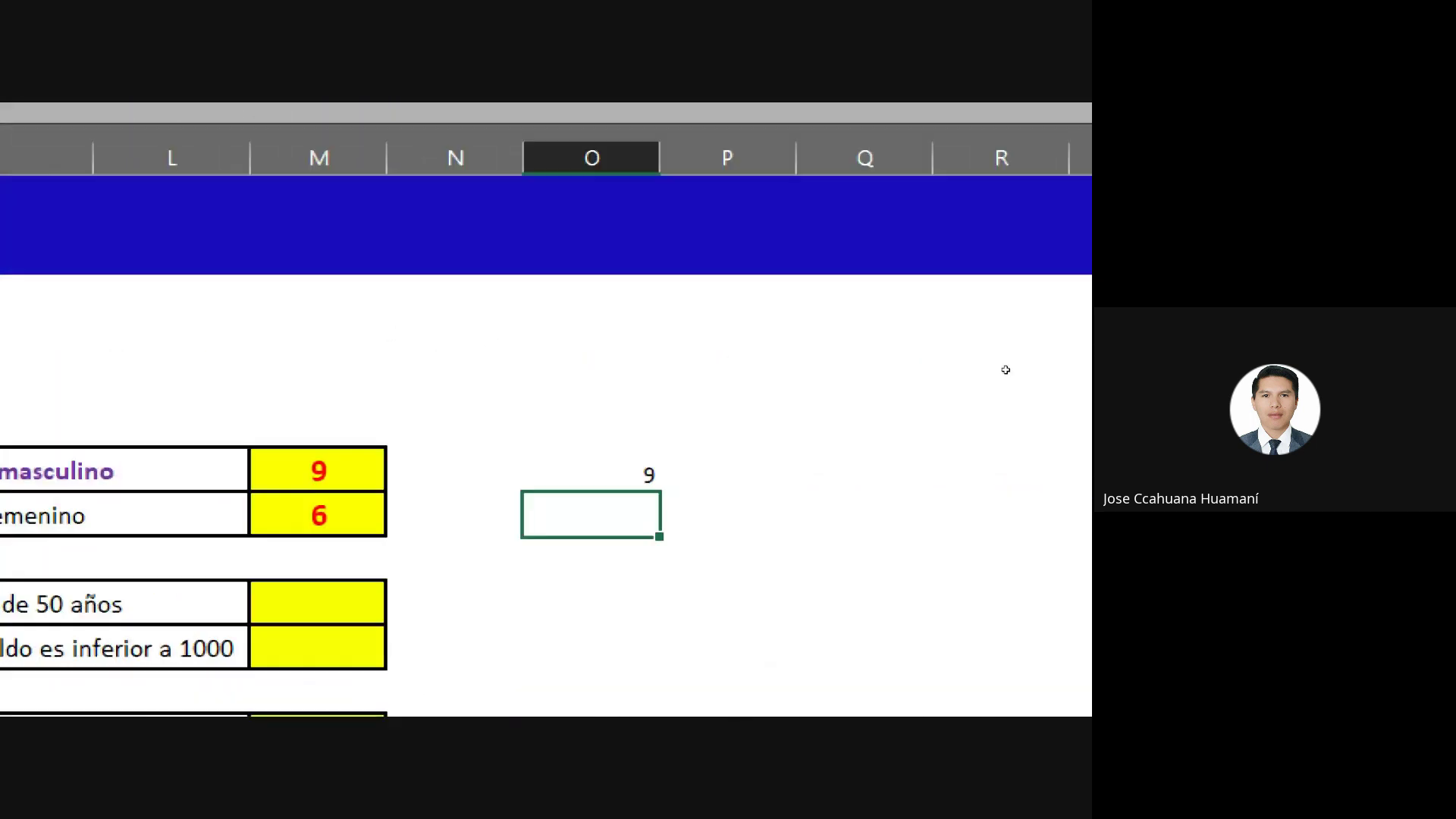
{"action": "left_click", "coordinate": [426, 480]}
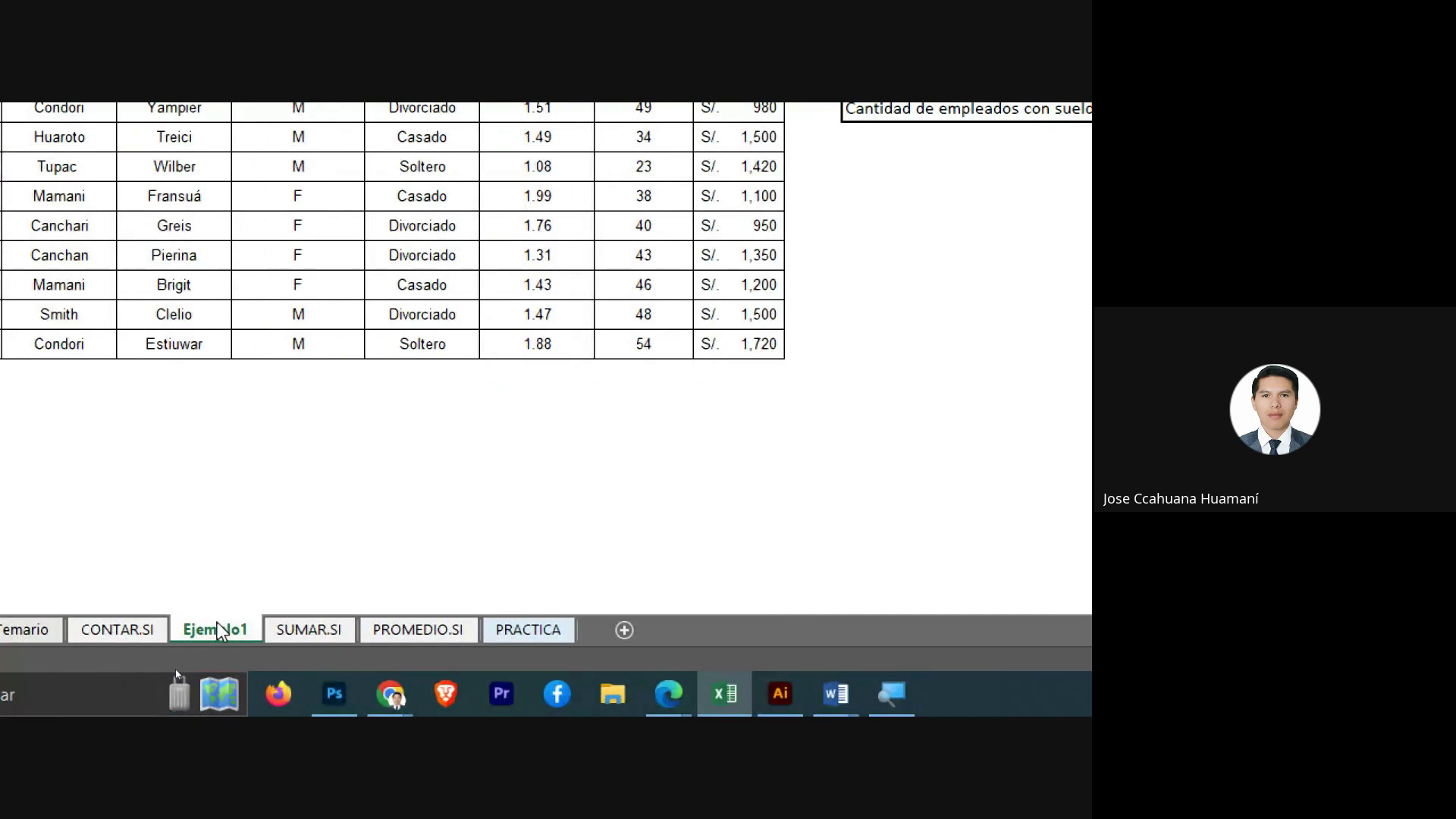
Recheck the nombrados 5 and contratados 4 counts on CONTAR.SI, then clear O4 on Ejemplo1
{"action": "left_click", "coordinate": [162, 630]}
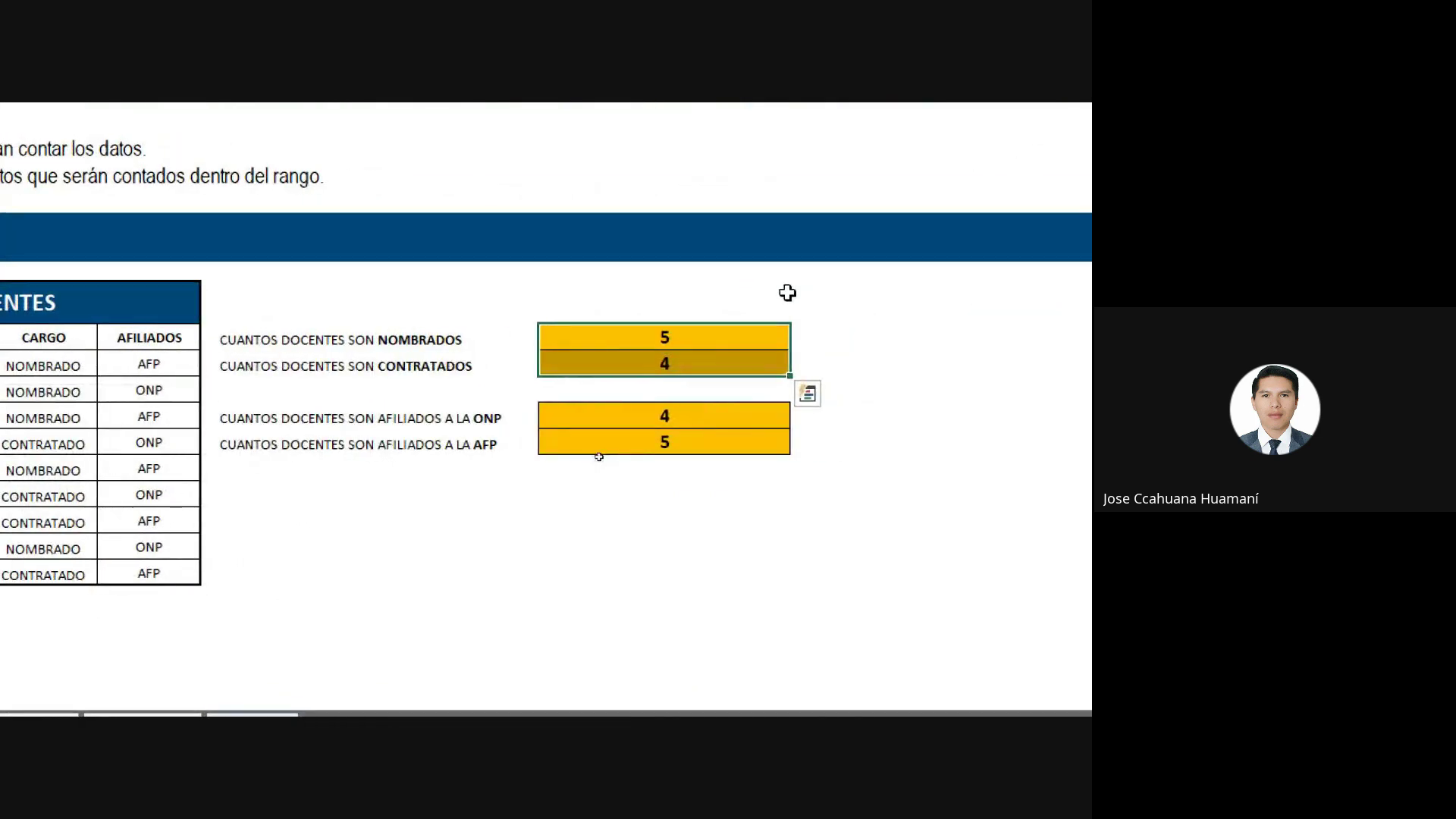
{"action": "left_click", "coordinate": [674, 361]}
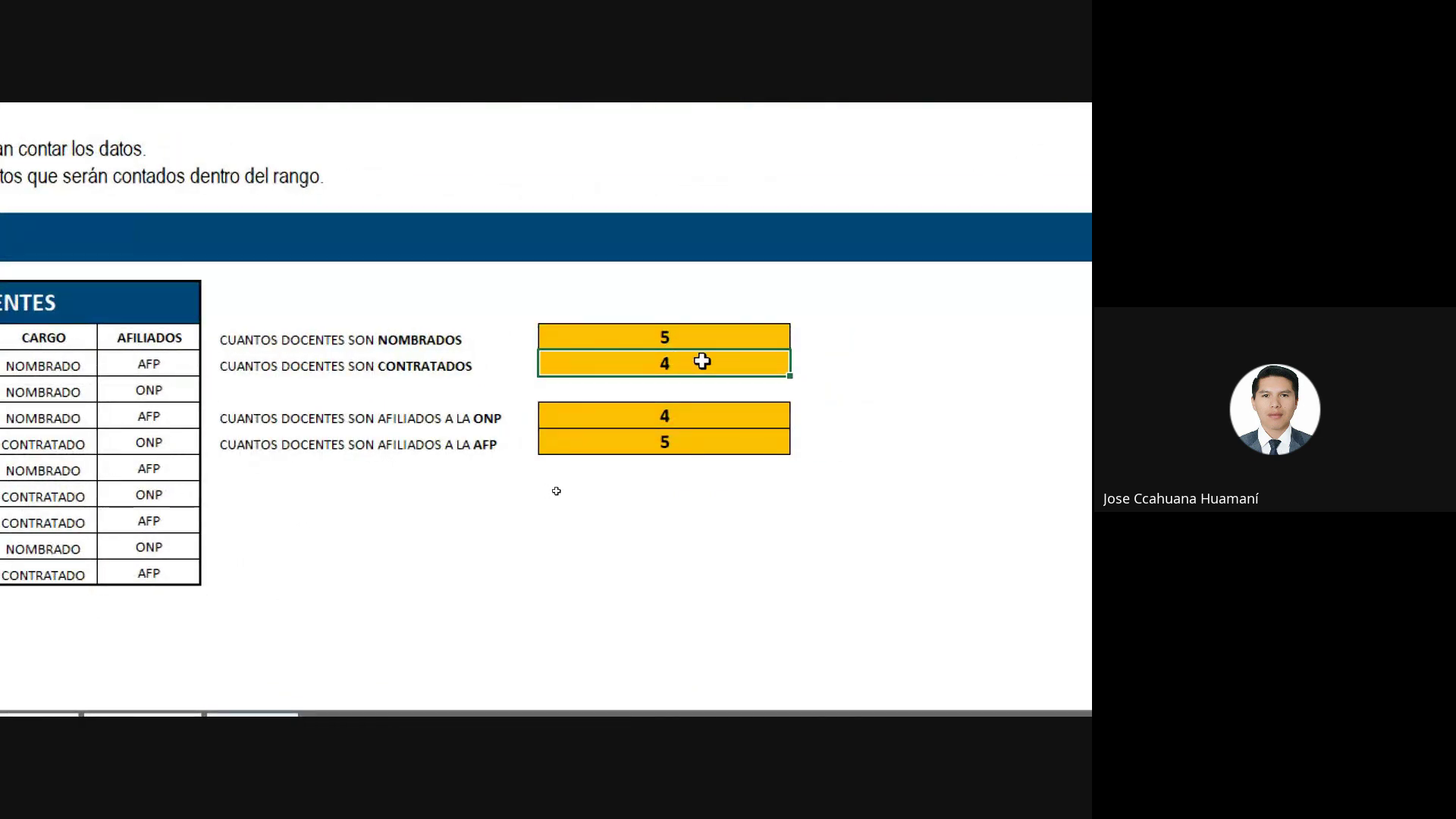
{"action": "left_click", "coordinate": [654, 335]}
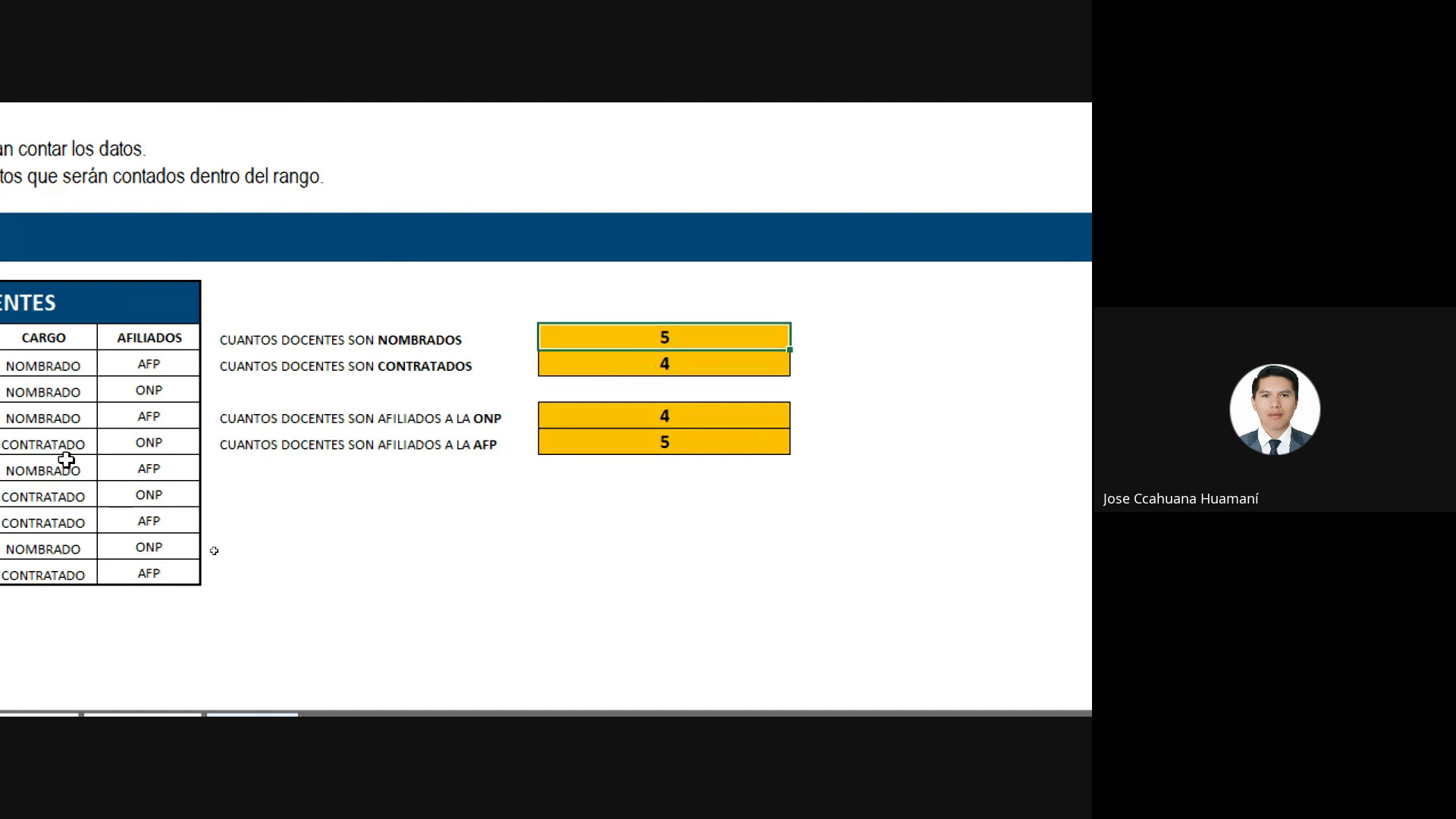
{"action": "left_click", "coordinate": [346, 631]}
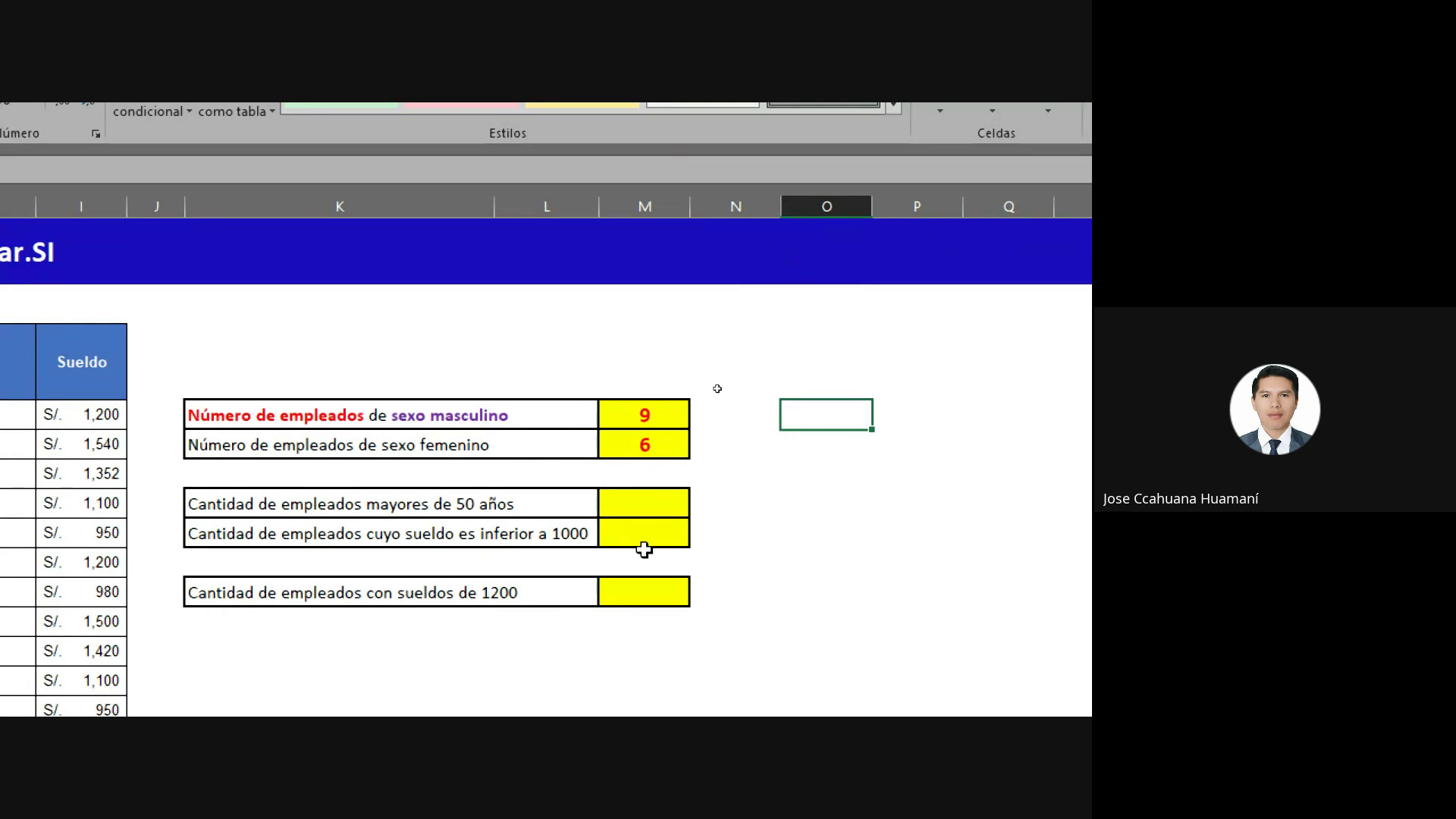
{"action": "left_click", "coordinate": [633, 503]}
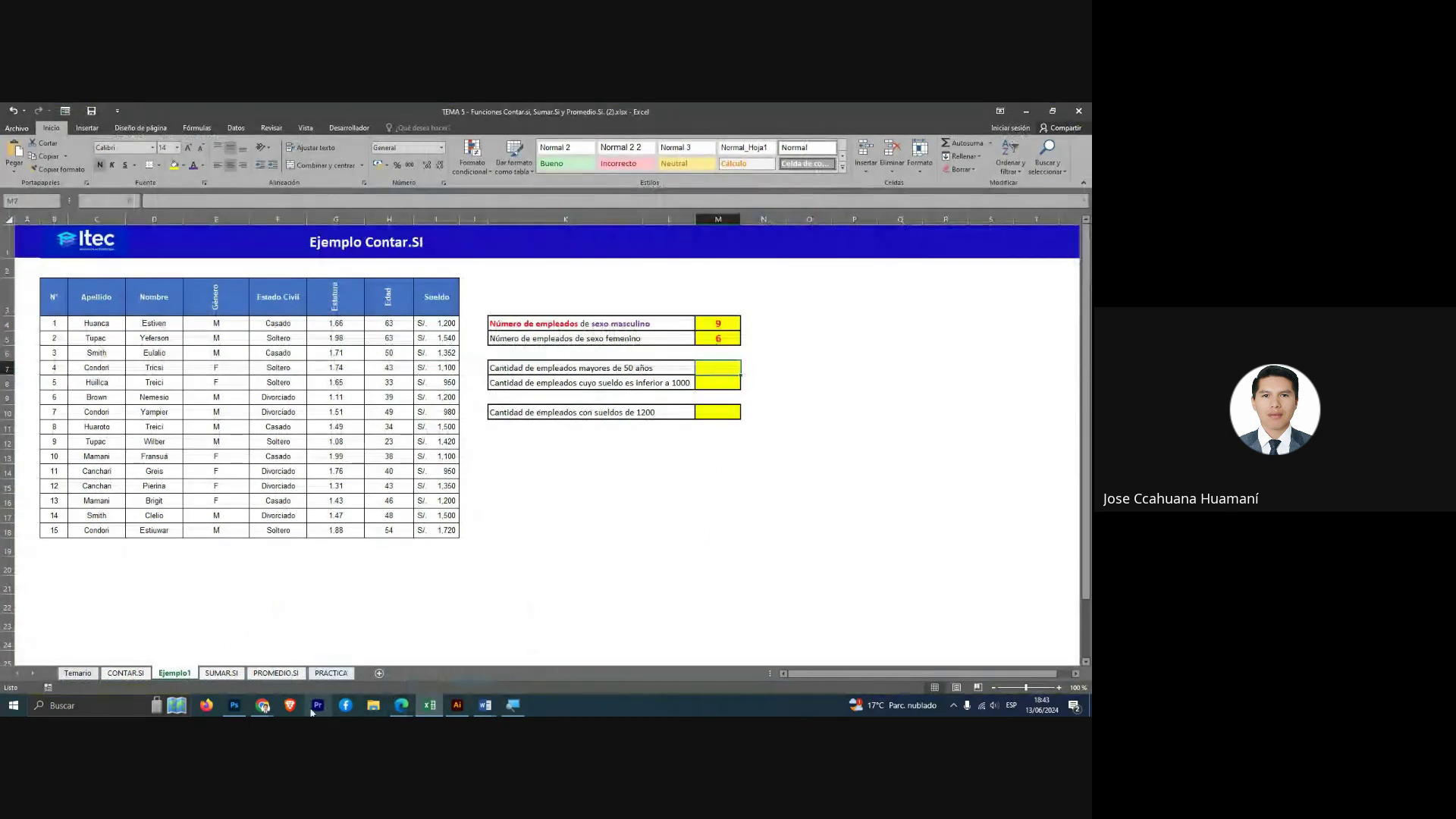
{"action": "mouse_move", "coordinate": [262, 705]}
{"action": "left_click", "coordinate": [339, 623]}
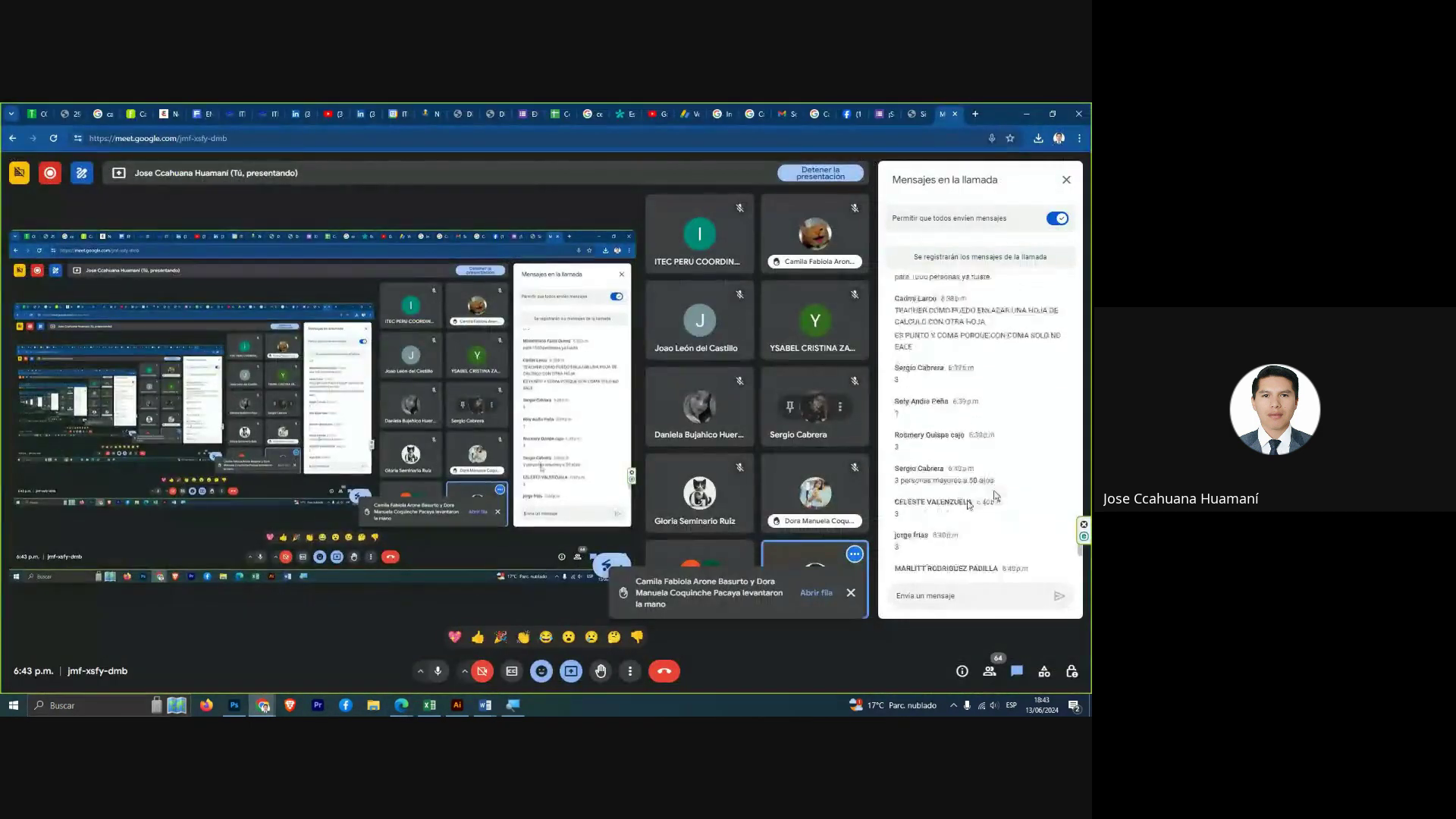
{"action": "scroll", "coordinate": [1014, 349], "scroll_direction": "down", "scroll_amount": 5}
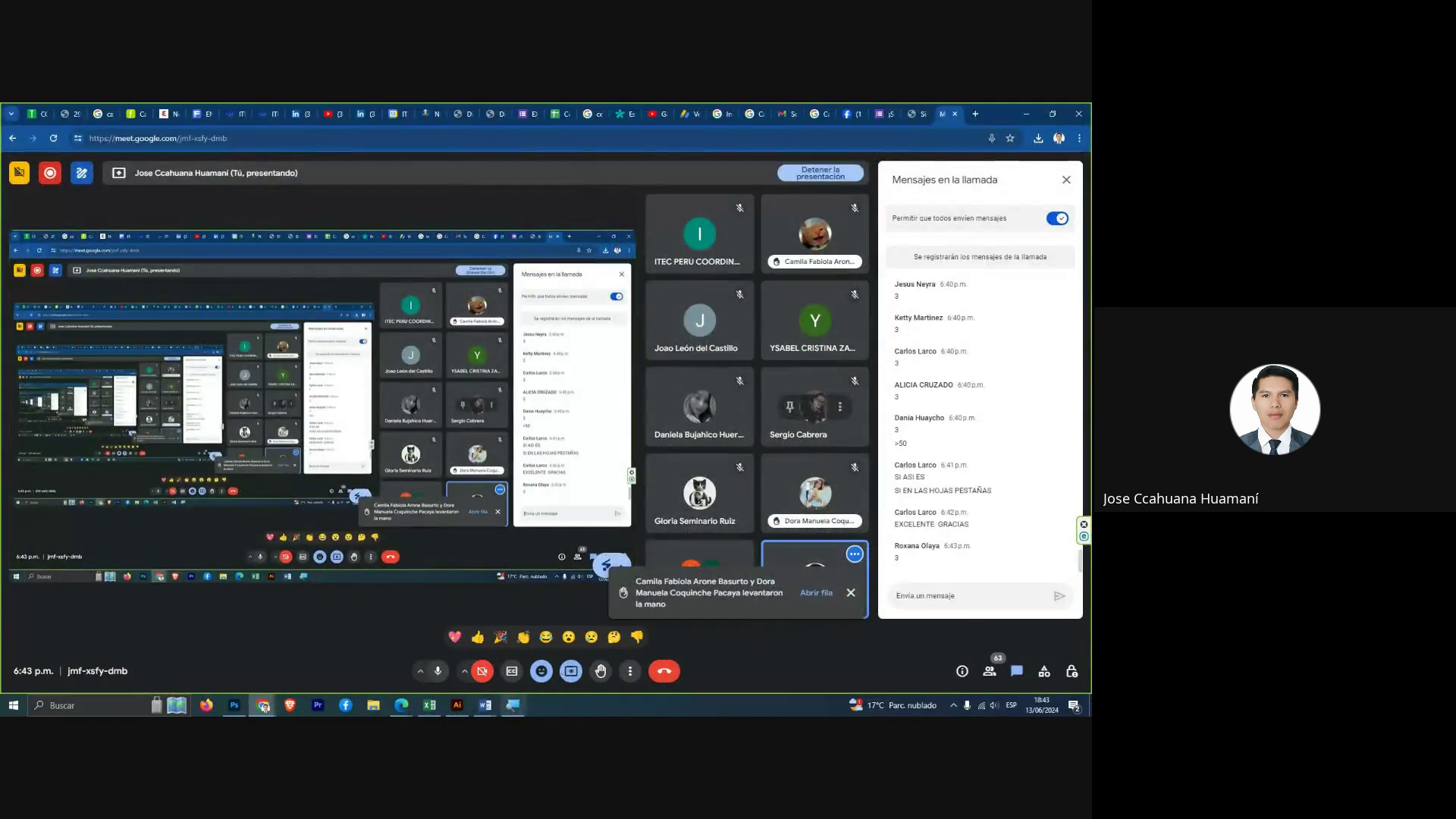
{"action": "left_click", "coordinate": [429, 705]}
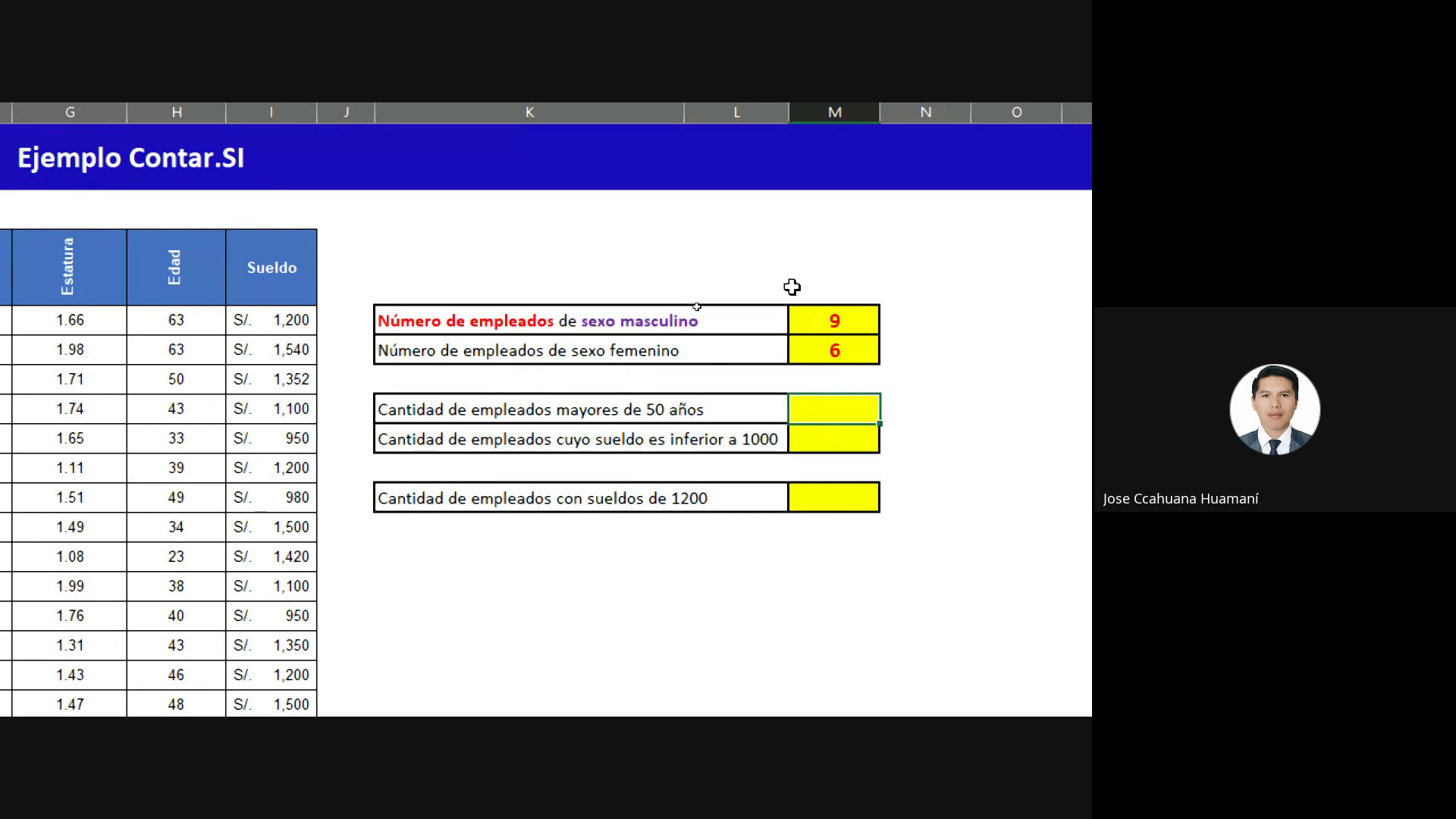
Start a =CONTAR.SI( formula in the over-50 employees cell and bring the age data into view
{"action": "type", "text": "=CON"}
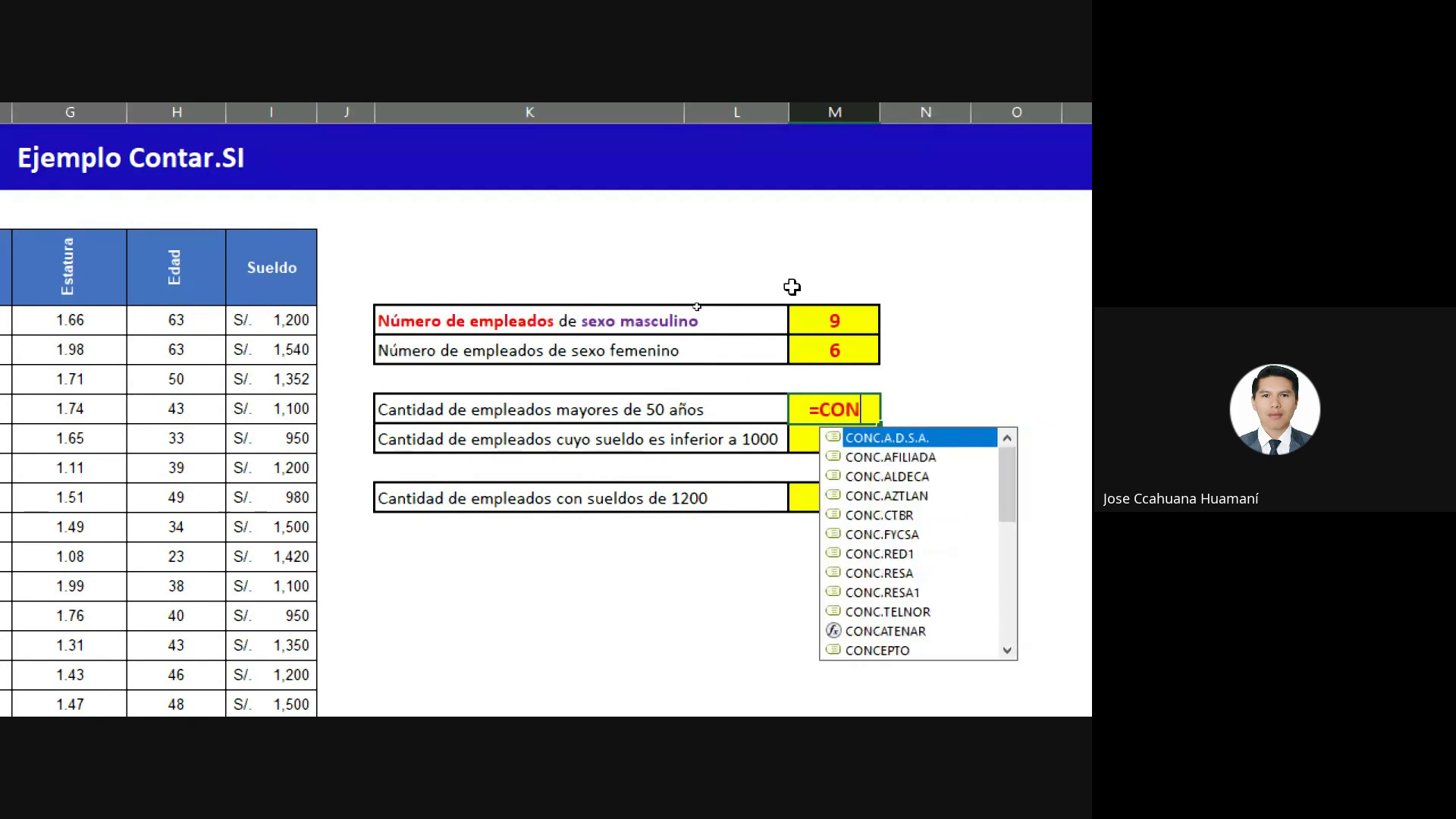
{"action": "type", "text": "TAR"}
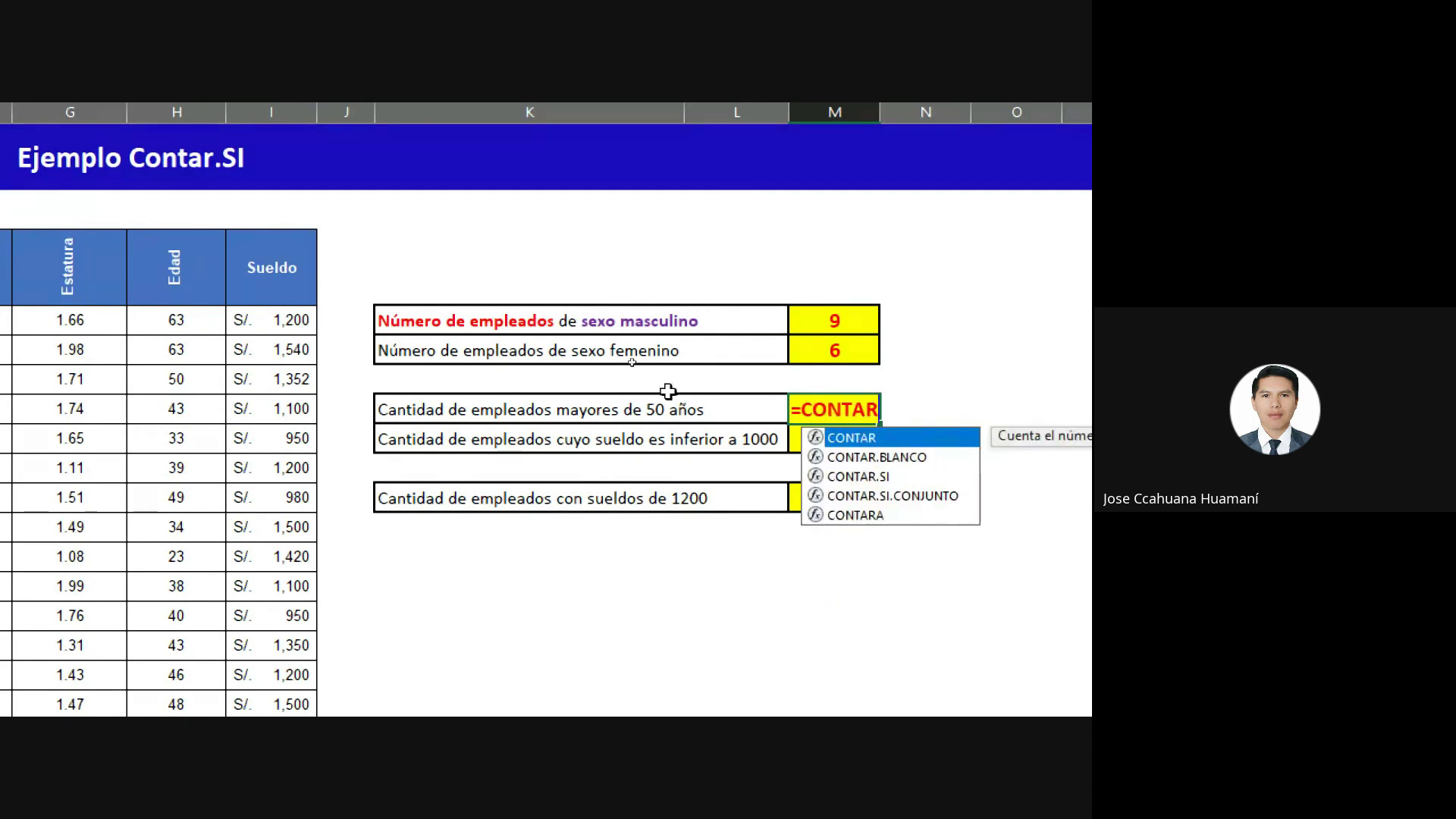
{"action": "double_click", "coordinate": [865, 476]}
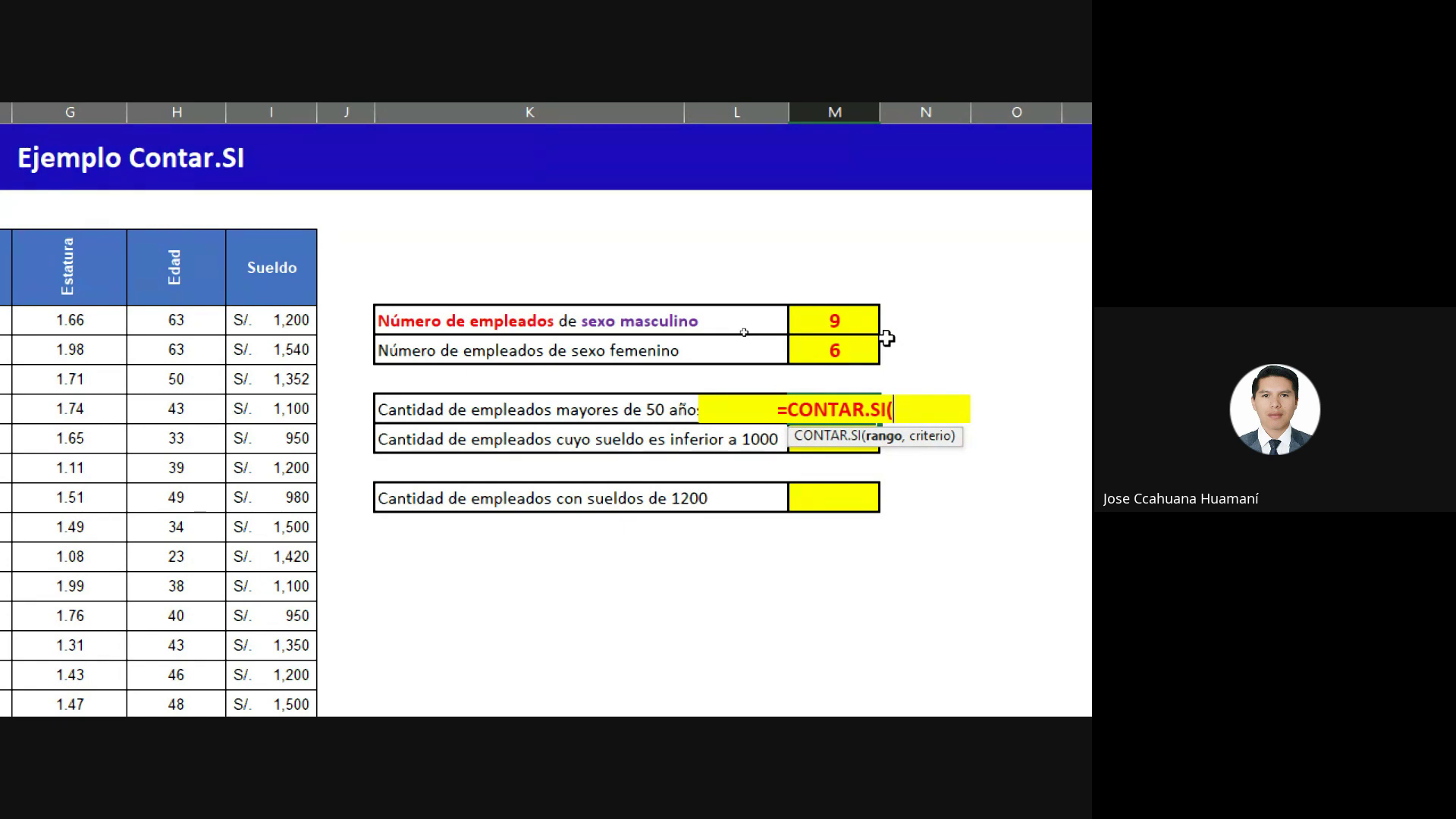
{"action": "scroll", "coordinate": [52, 560], "scroll_direction": "left", "scroll_amount": 3}
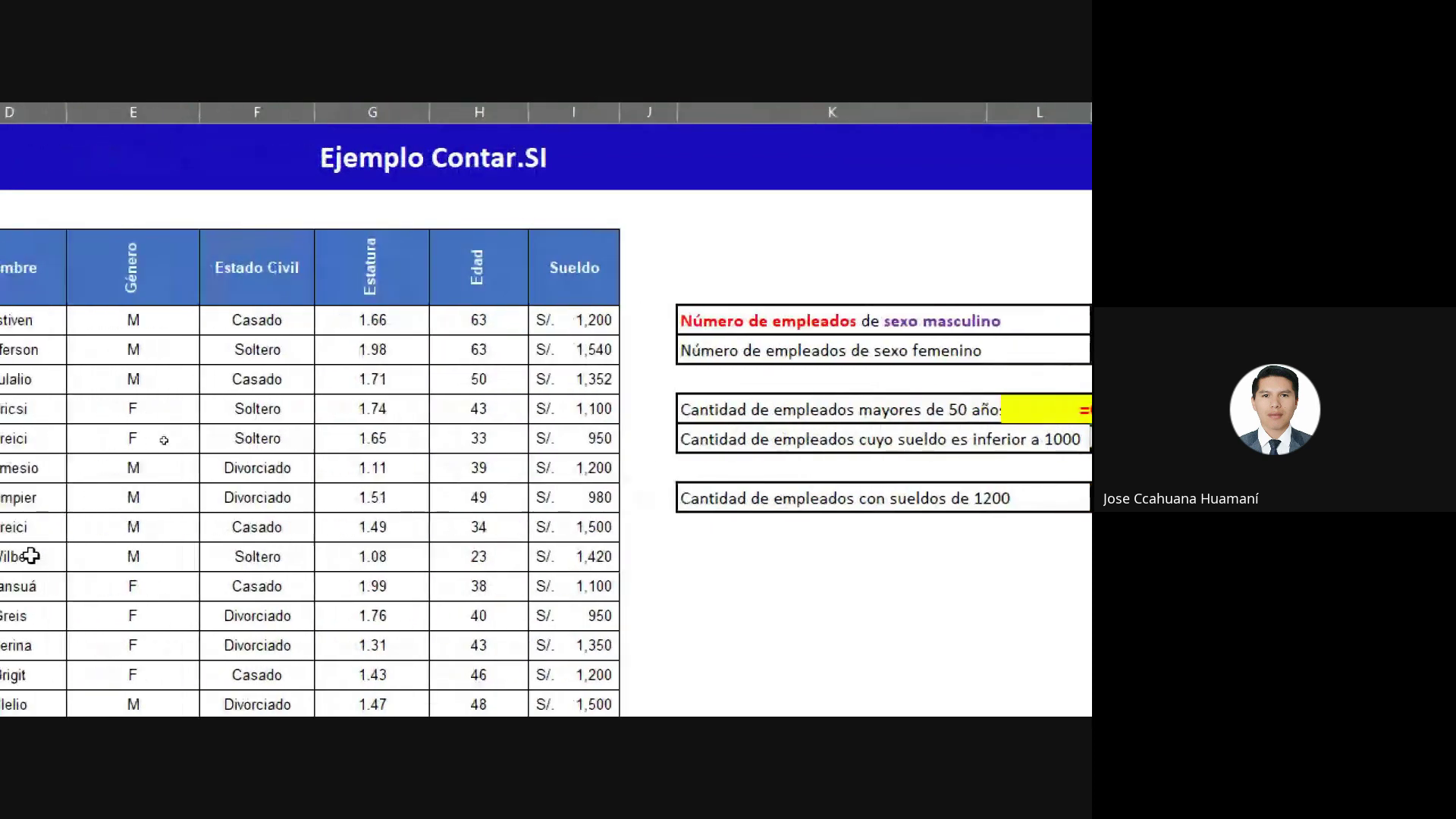
{"action": "scroll", "coordinate": [30, 555], "scroll_direction": "left", "scroll_amount": 2}
{"action": "scroll", "coordinate": [12, 493], "scroll_direction": "left", "scroll_amount": 1}
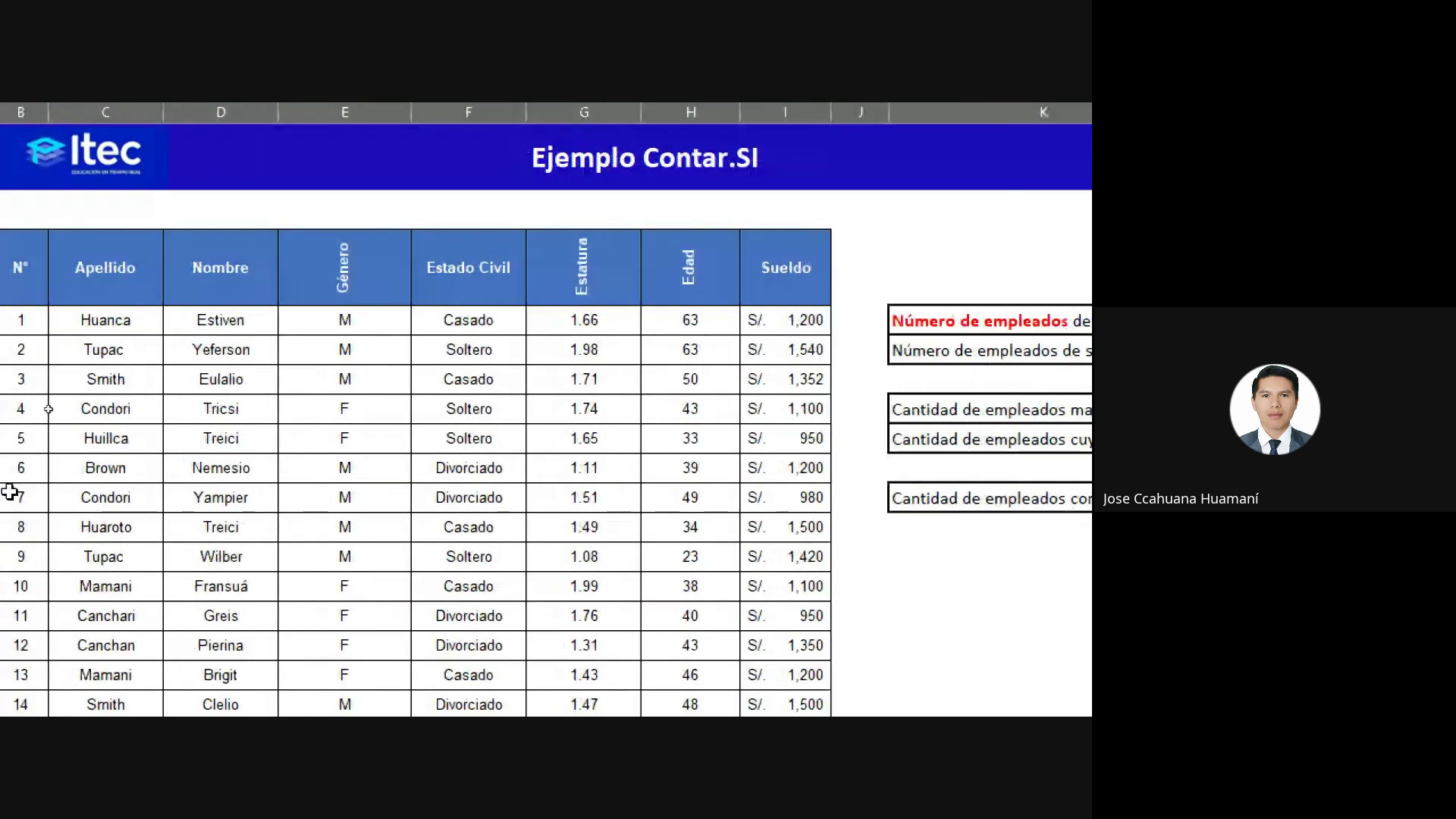
{"action": "scroll", "coordinate": [114, 485], "scroll_direction": "right", "scroll_amount": 4}
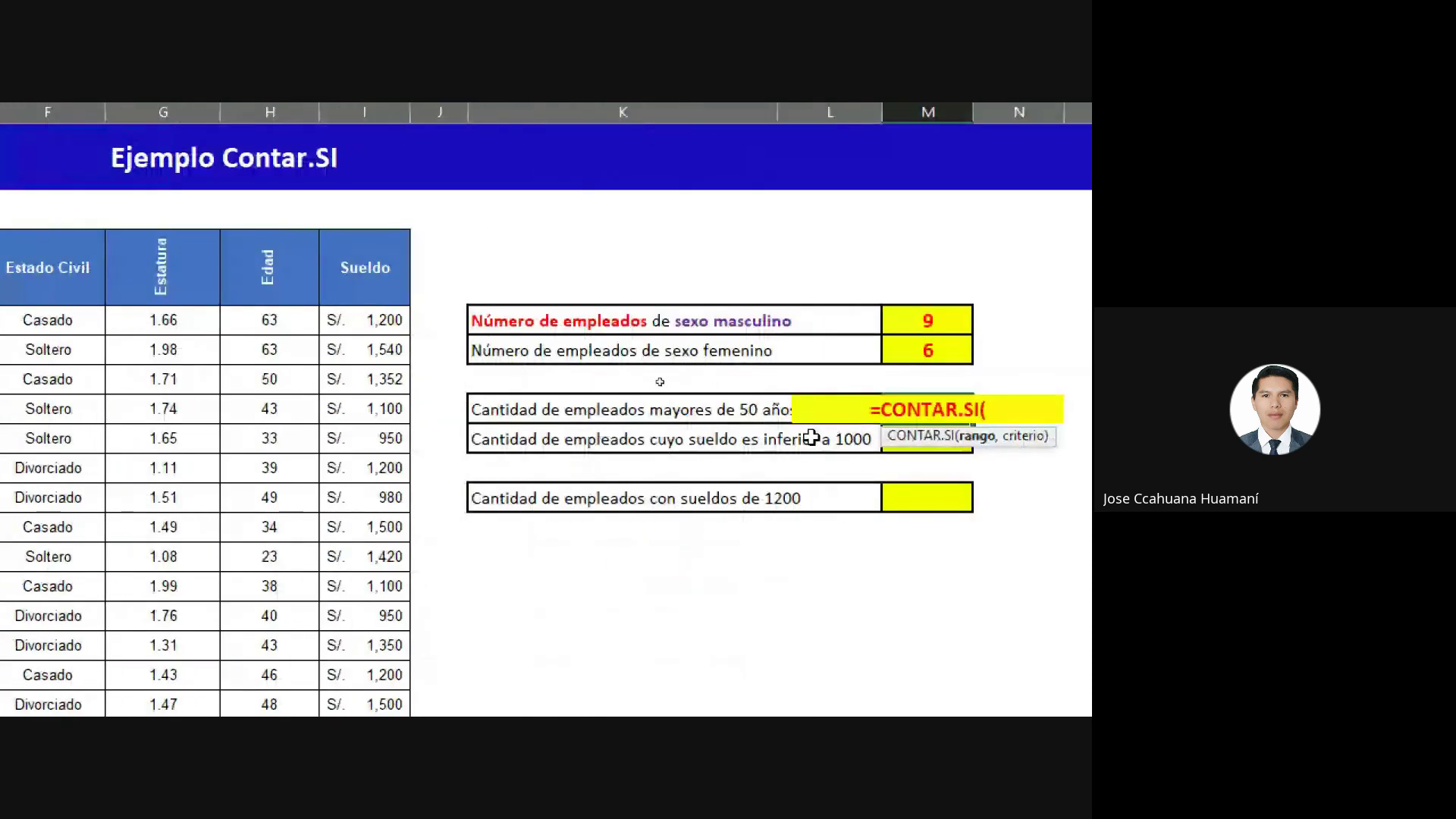
{"action": "scroll", "coordinate": [29, 445], "scroll_direction": "left", "scroll_amount": 3}
{"action": "scroll", "coordinate": [30, 440], "scroll_direction": "left", "scroll_amount": 2}
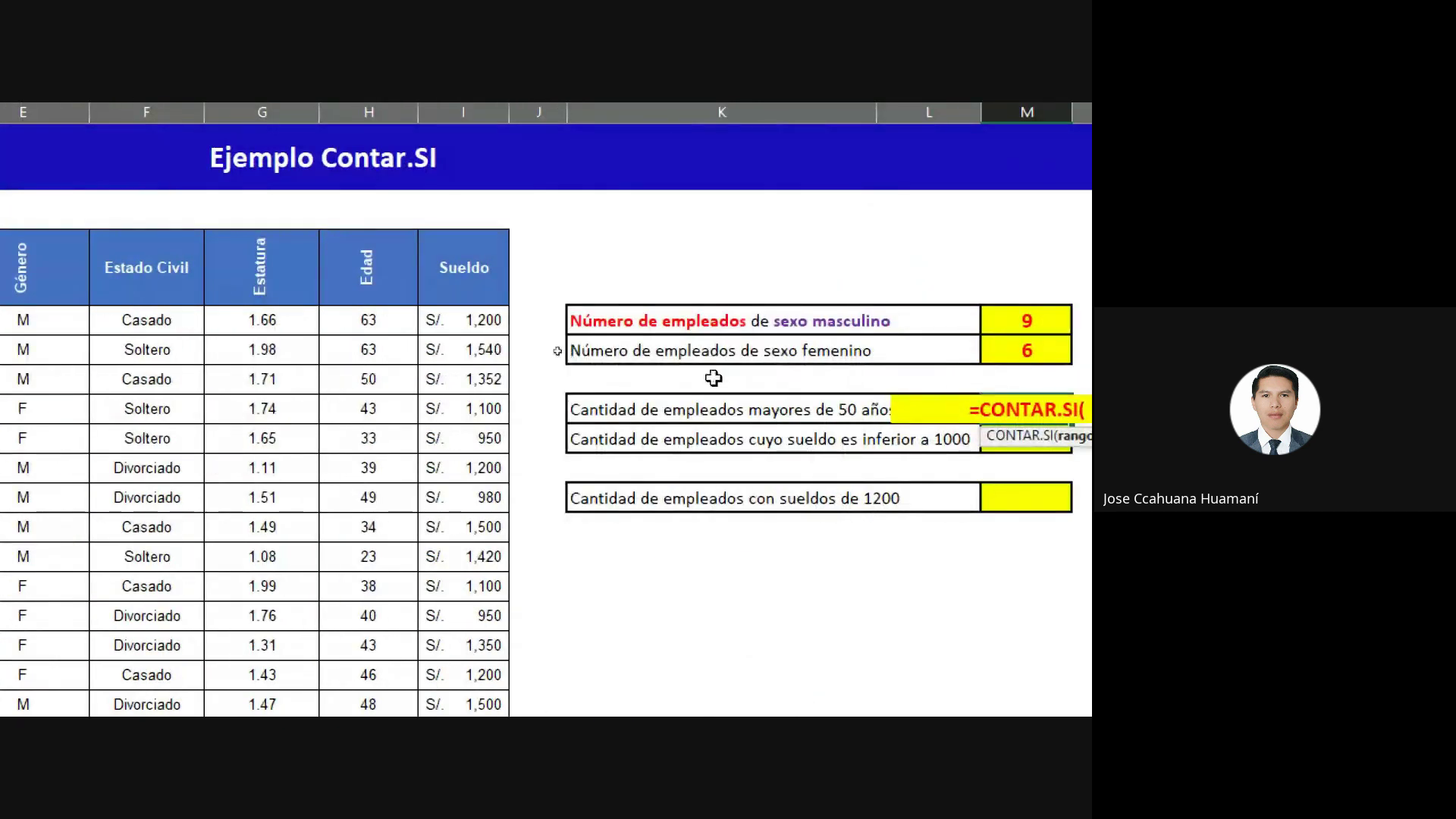
Complete =CONTAR.SI(H4:H18,">50") for employees over 50, returning 3
{"action": "left_click", "coordinate": [371, 319]}
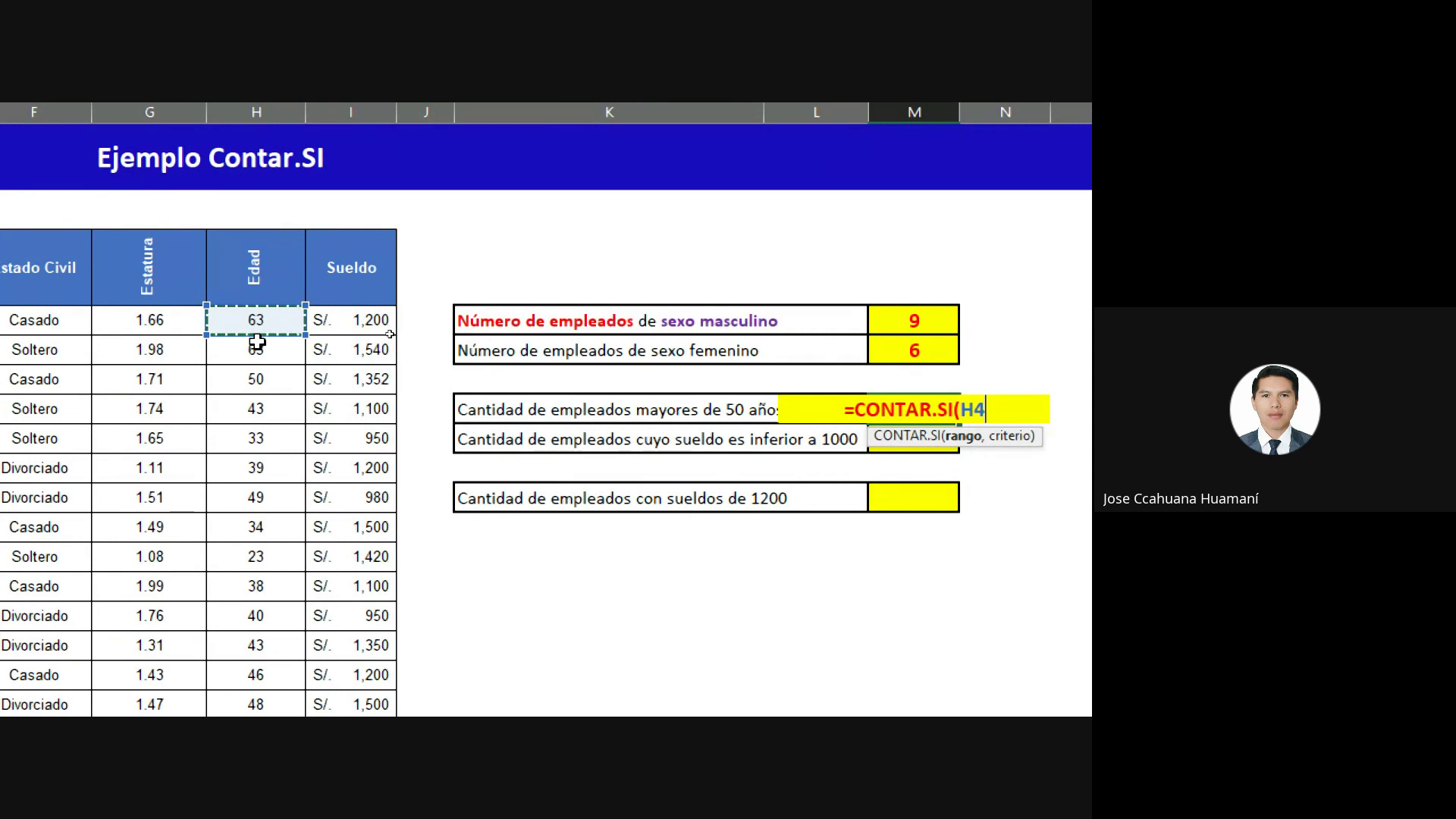
{"action": "key", "text": "ctrl+shift+Down"}
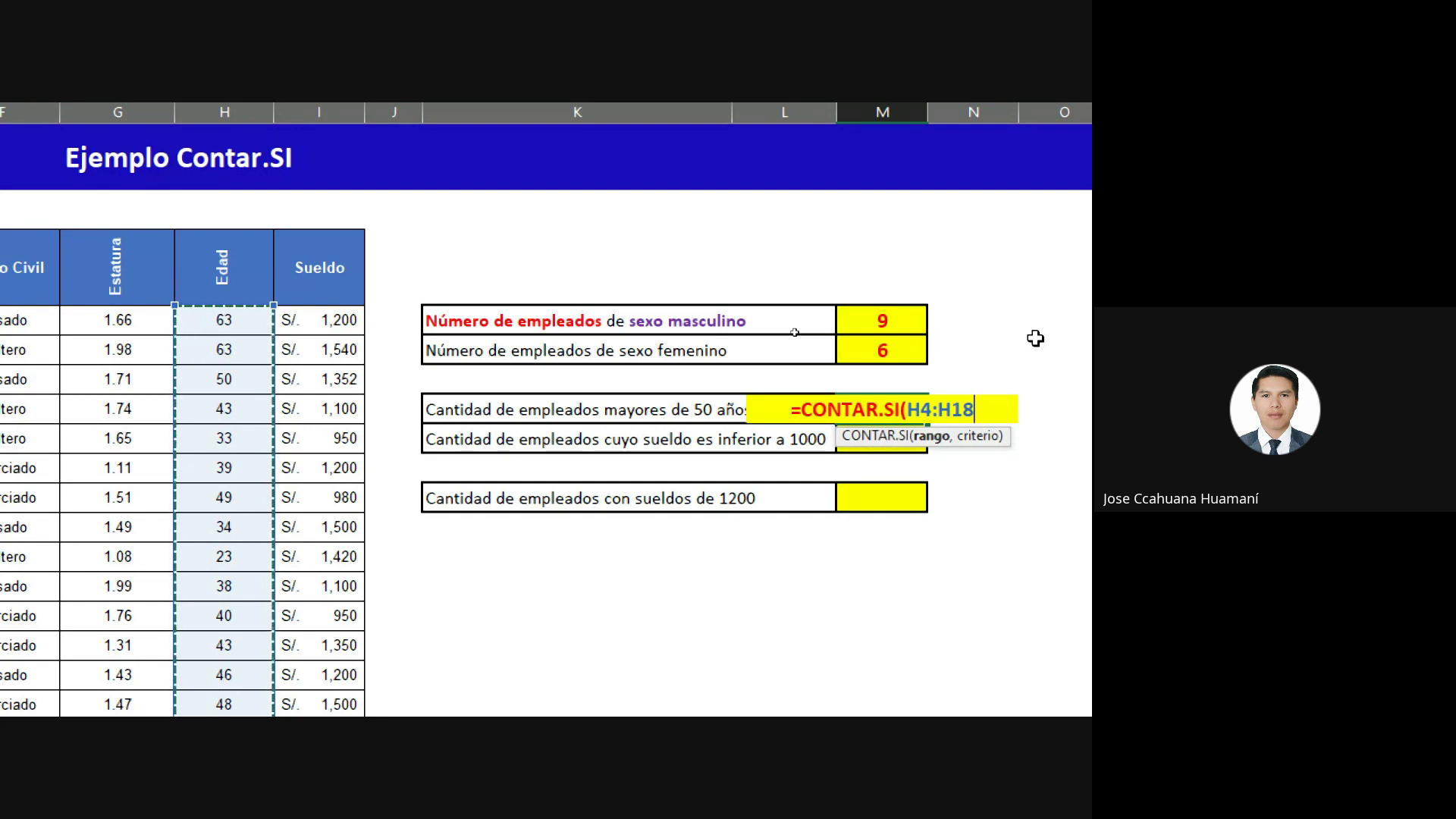
{"action": "type", "text": ","}
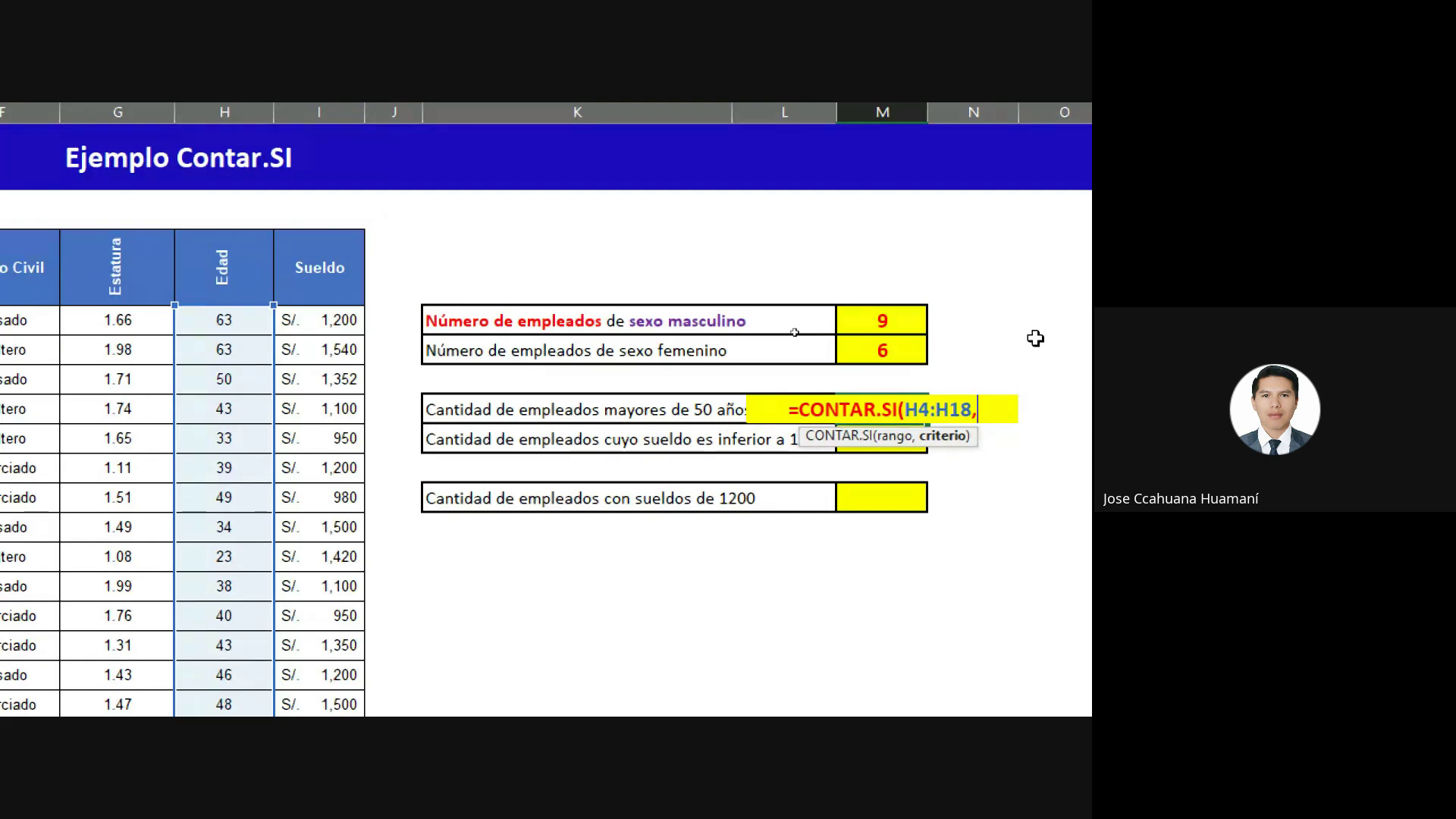
{"action": "type", "text": "\""}
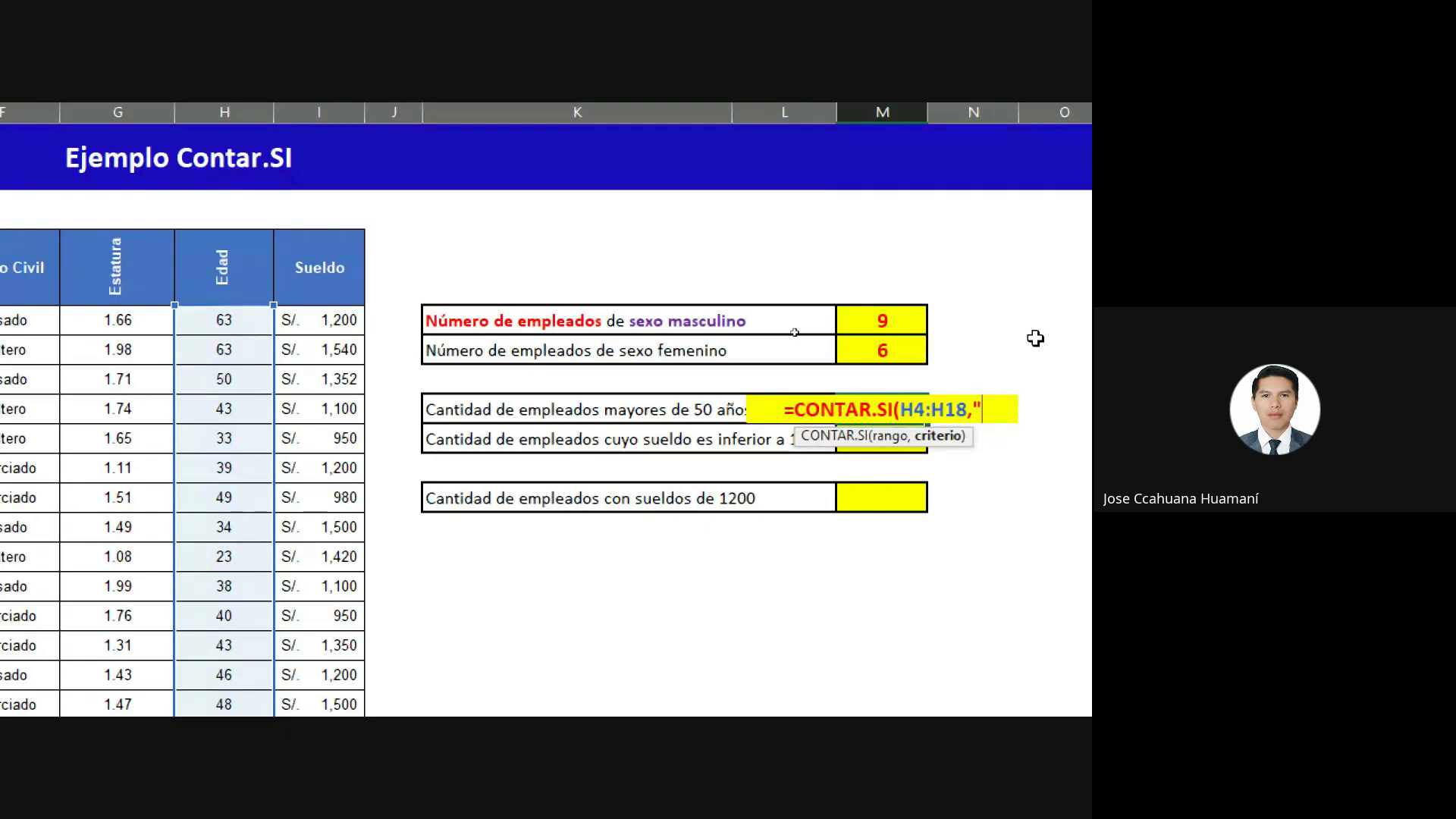
{"action": "type", "text": ">"}
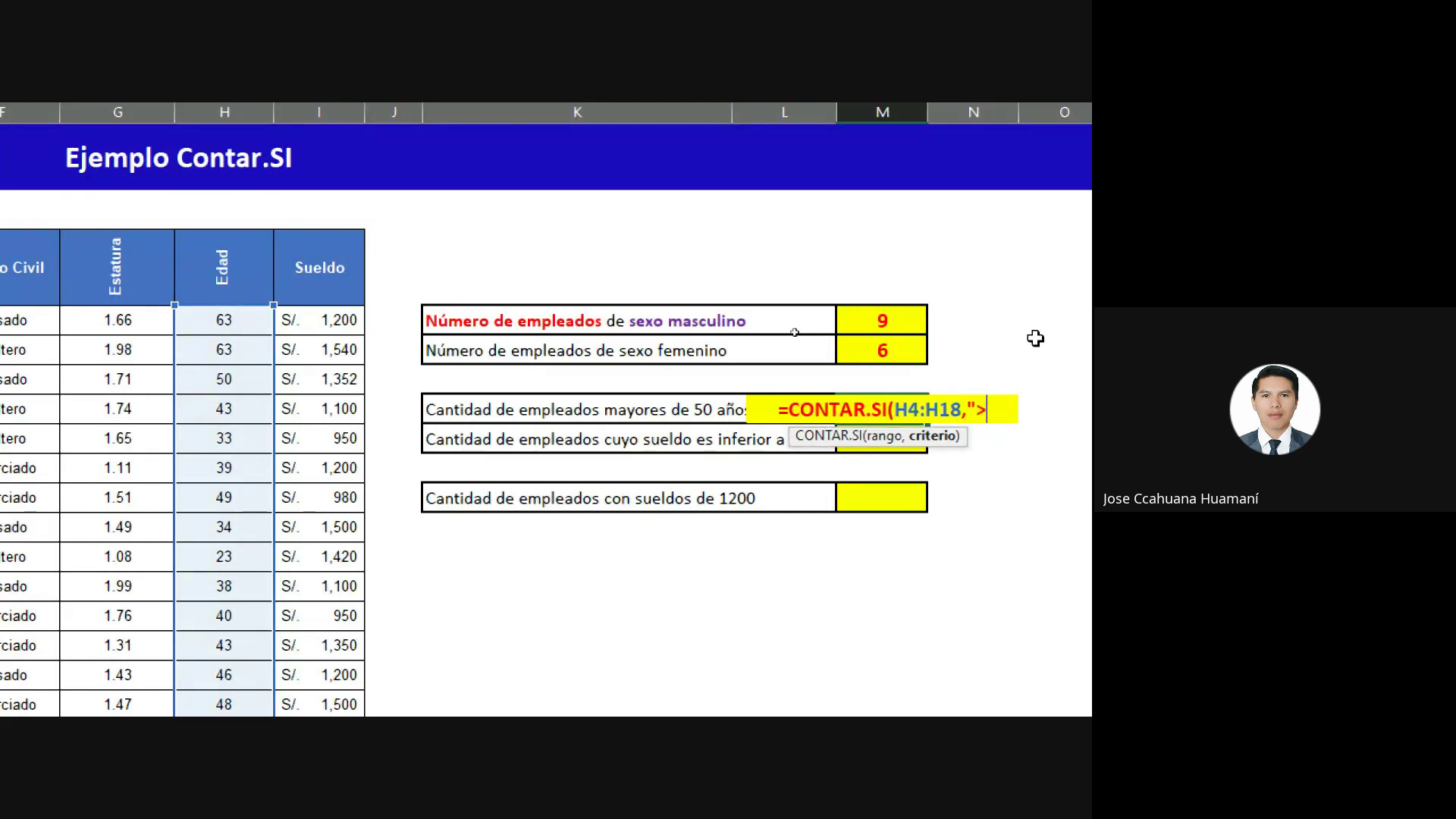
{"action": "type", "text": "50"}
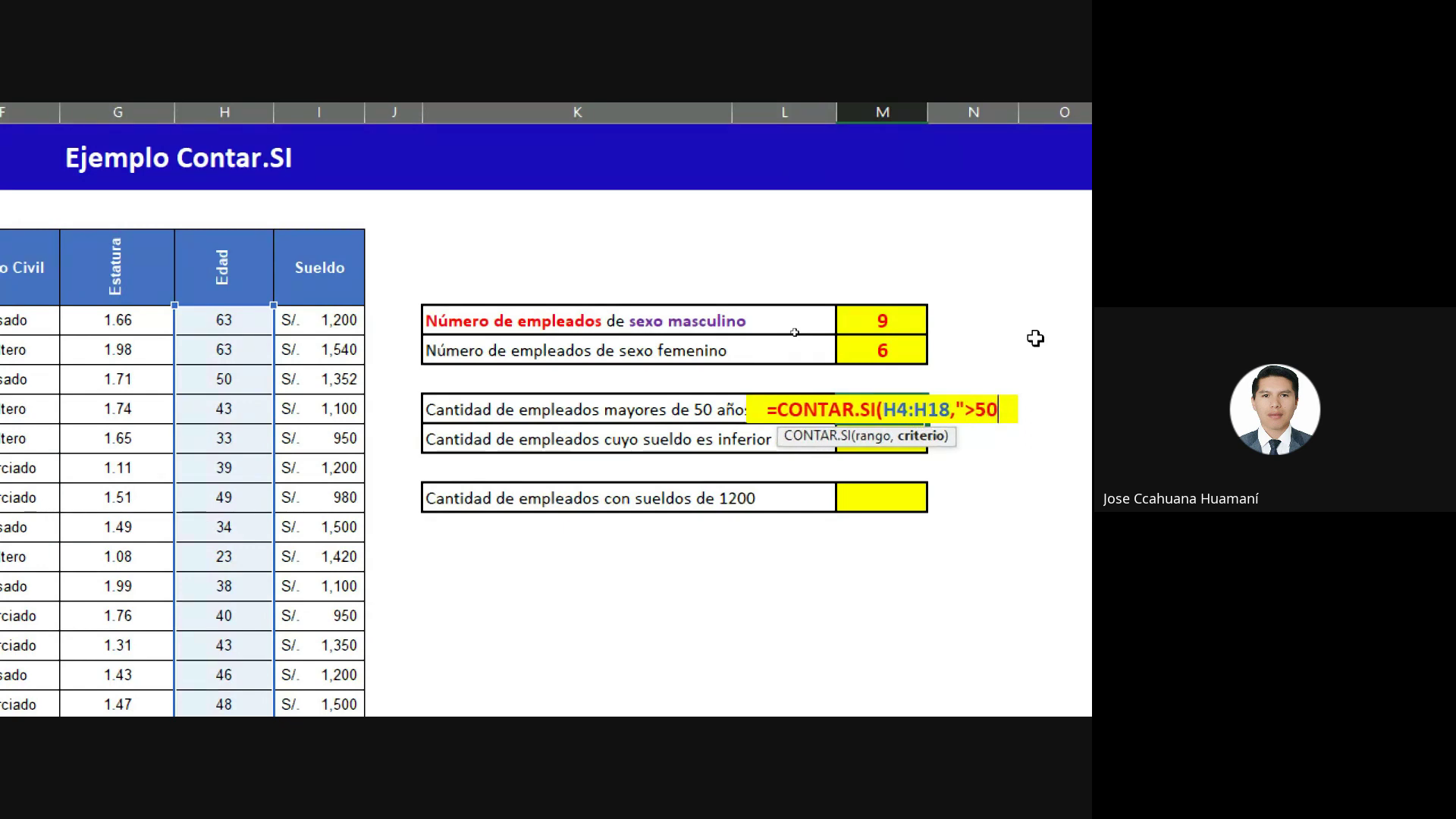
{"action": "type", "text": "\""}
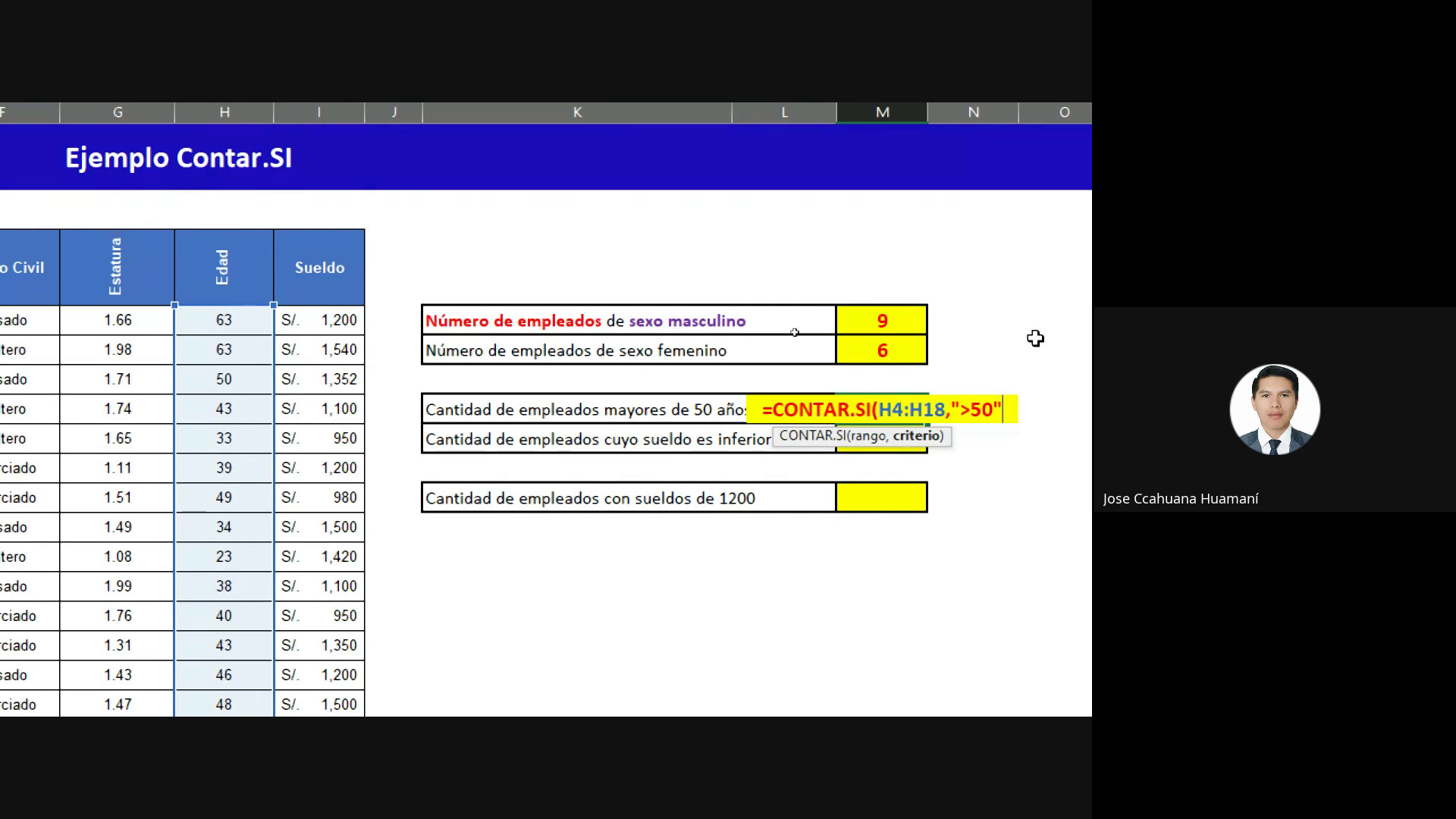
{"action": "key", "text": "Return"}
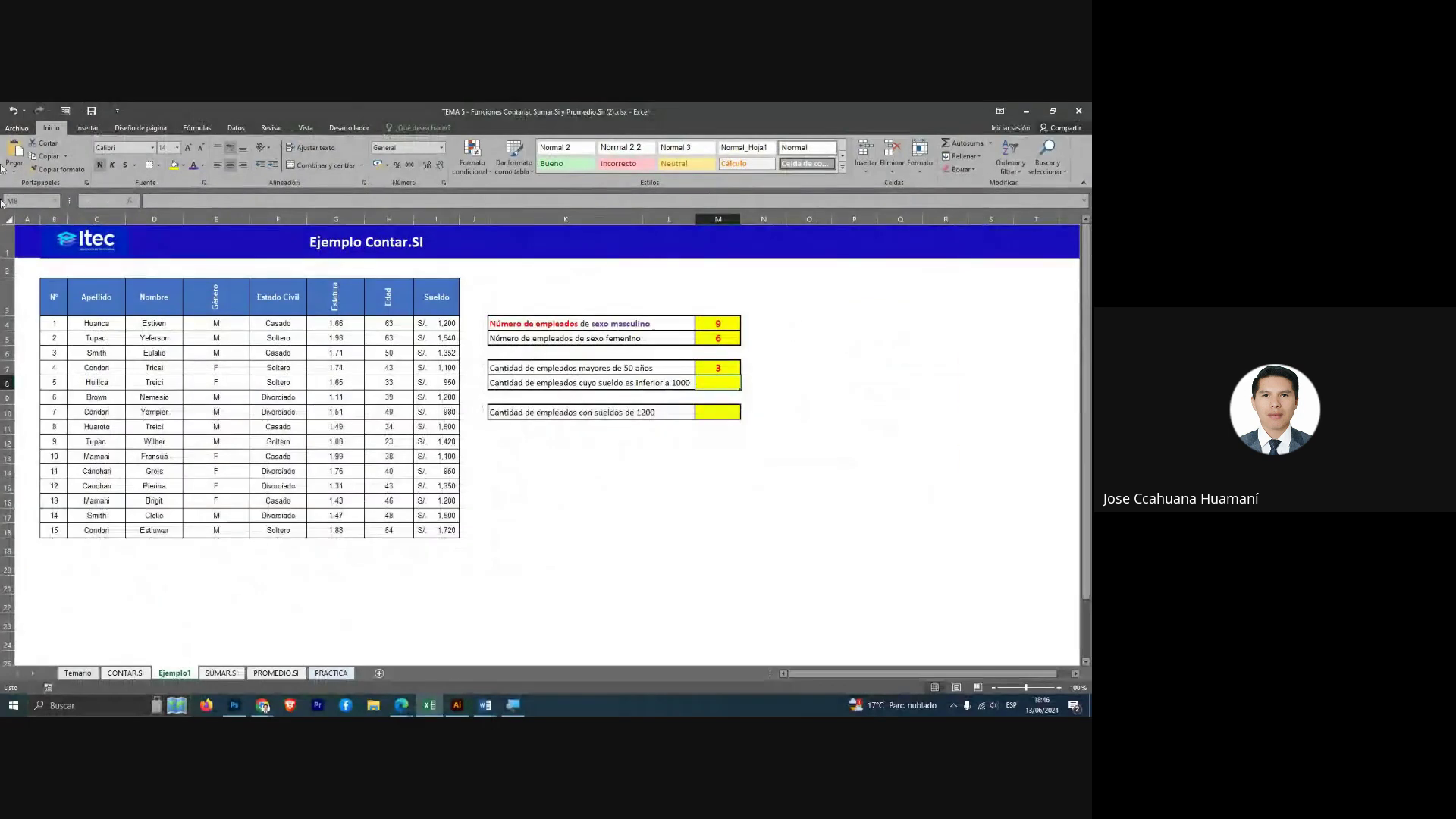
{"action": "mouse_move", "coordinate": [262, 705]}
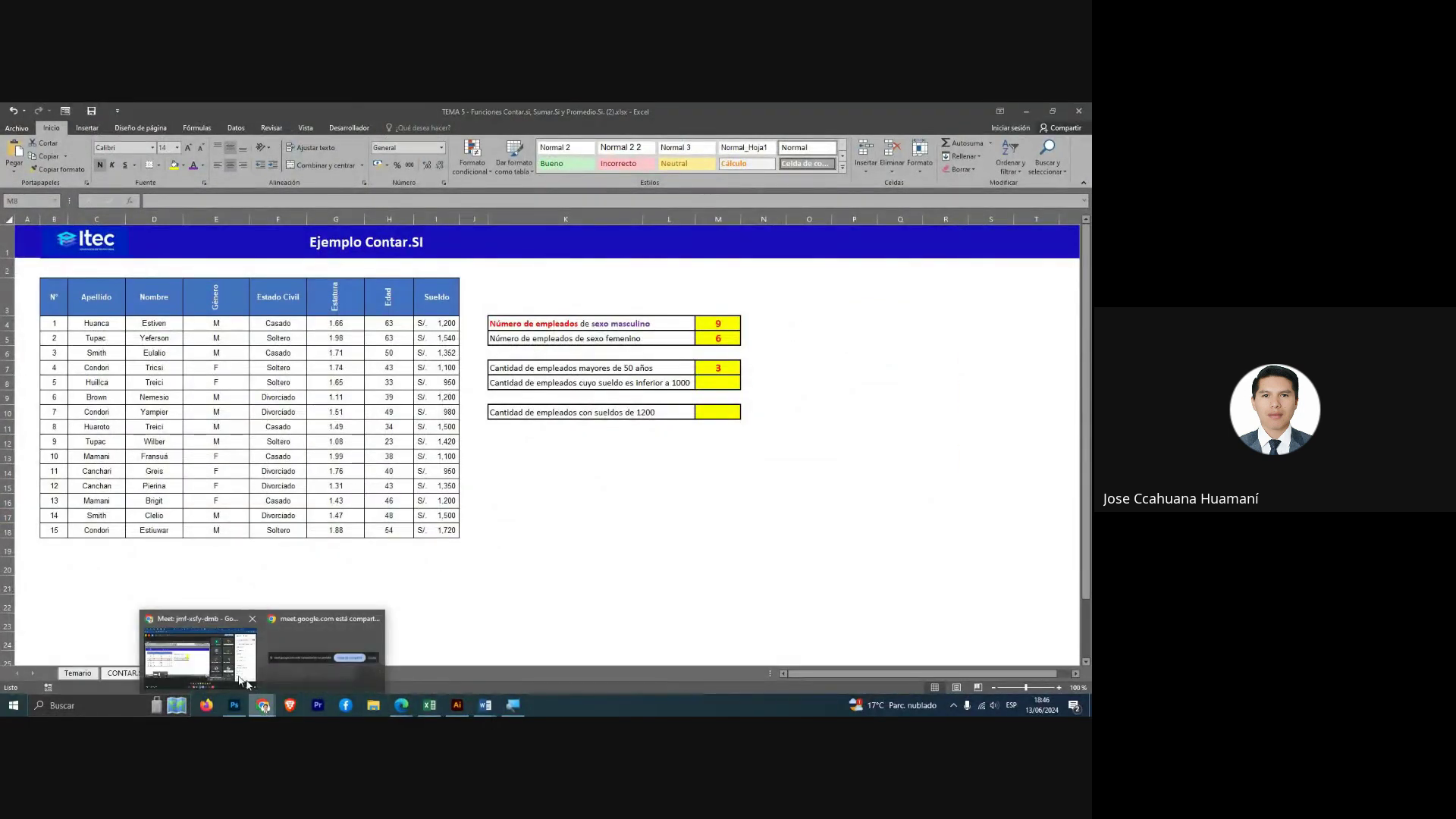
{"action": "left_click", "coordinate": [207, 671]}
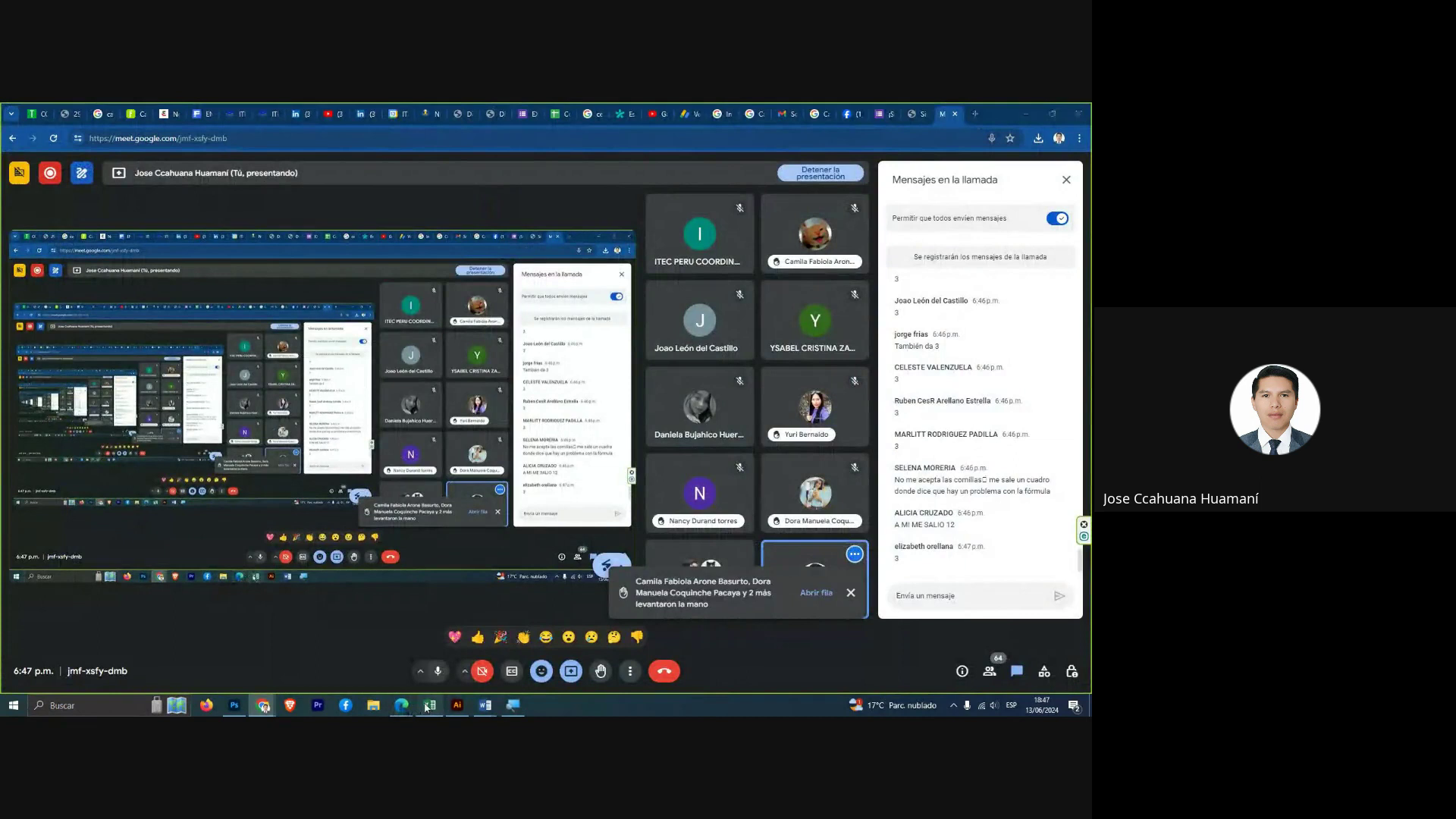
{"action": "left_click", "coordinate": [429, 705]}
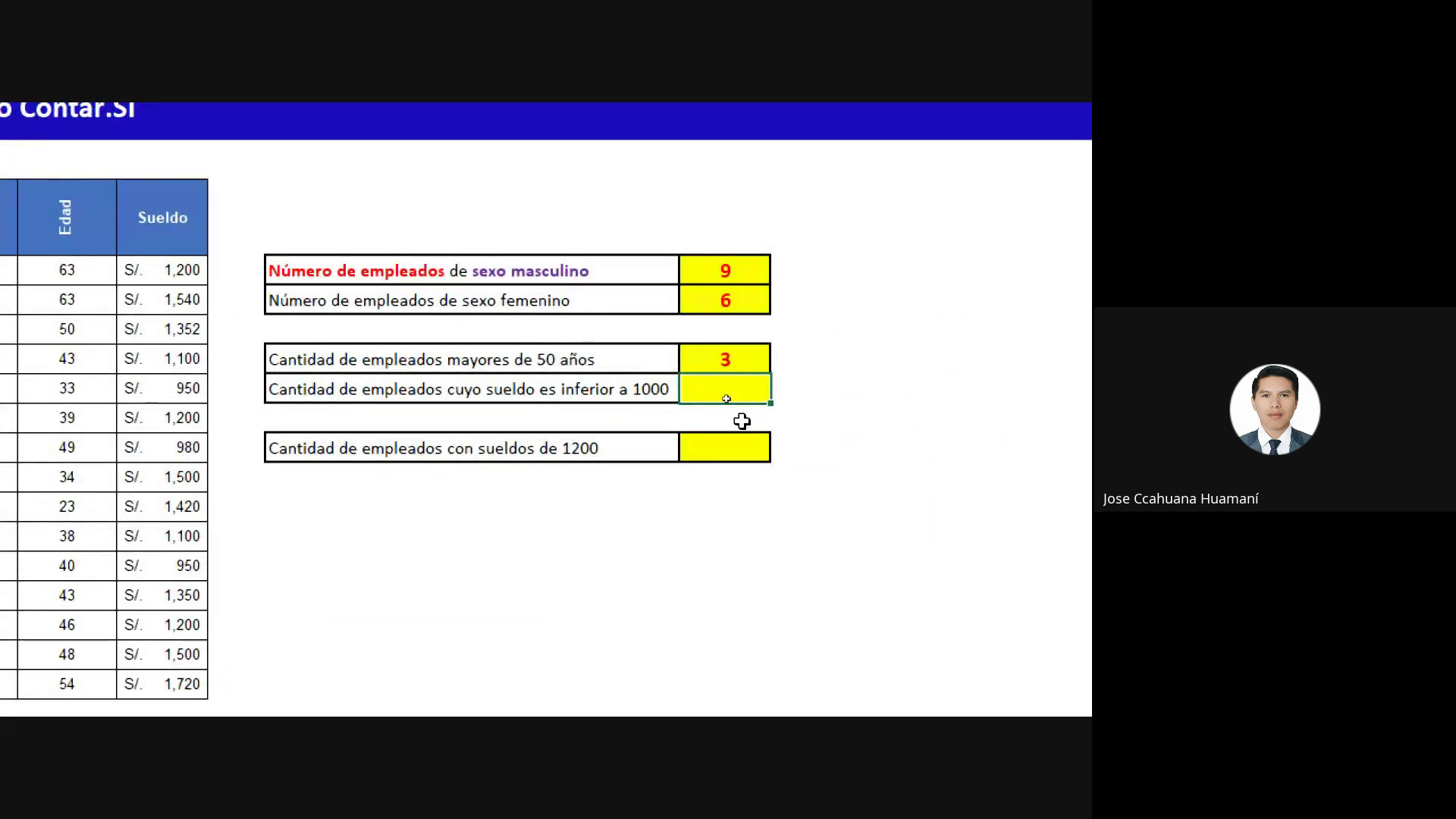
Type =CONTAR.SI(I4:I18,"<1000) in the yellow cell for salaries under 1000
{"action": "type", "text": "="}
{"action": "type", "text": "CONTA"}
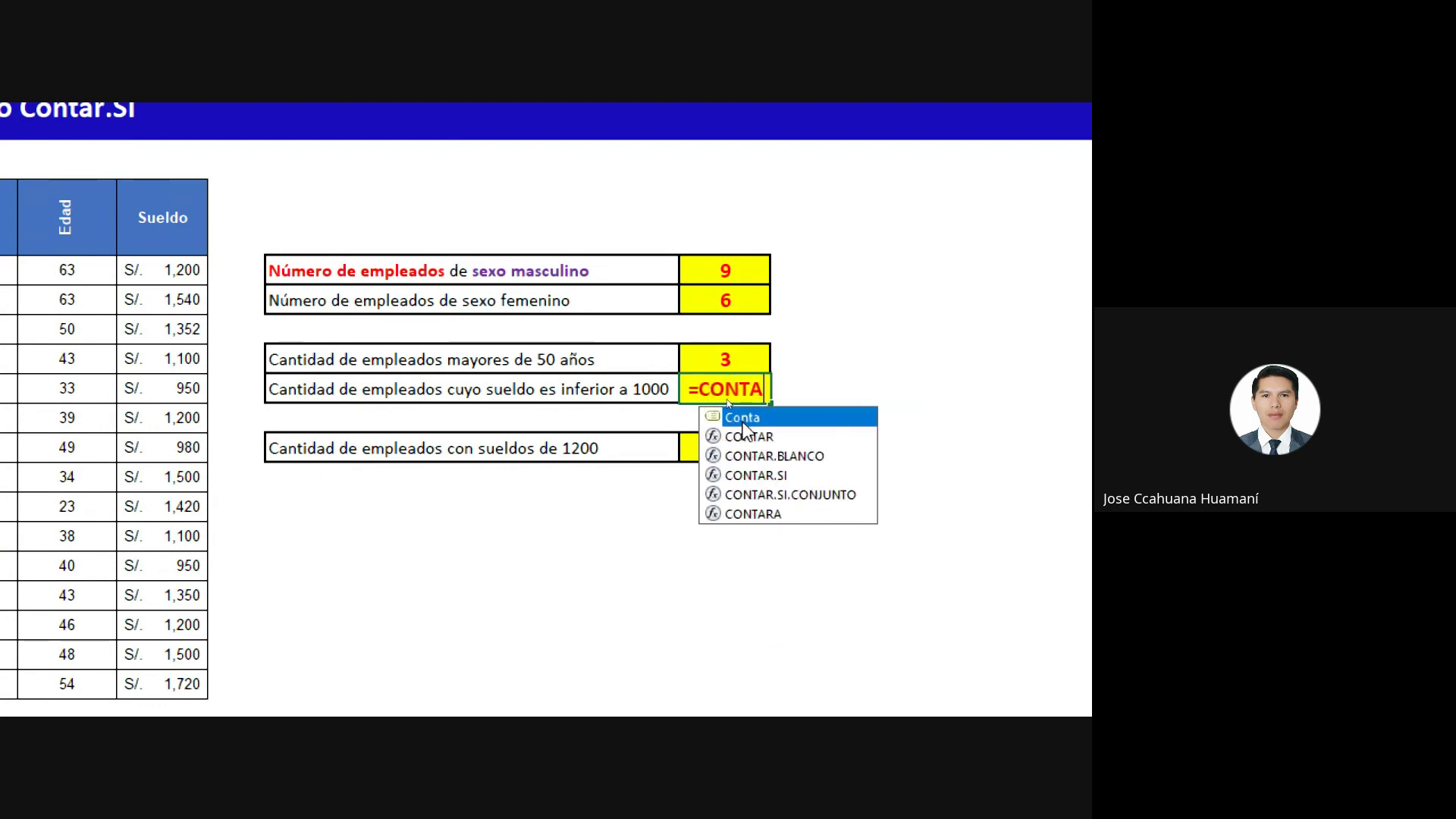
{"action": "type", "text": "R"}
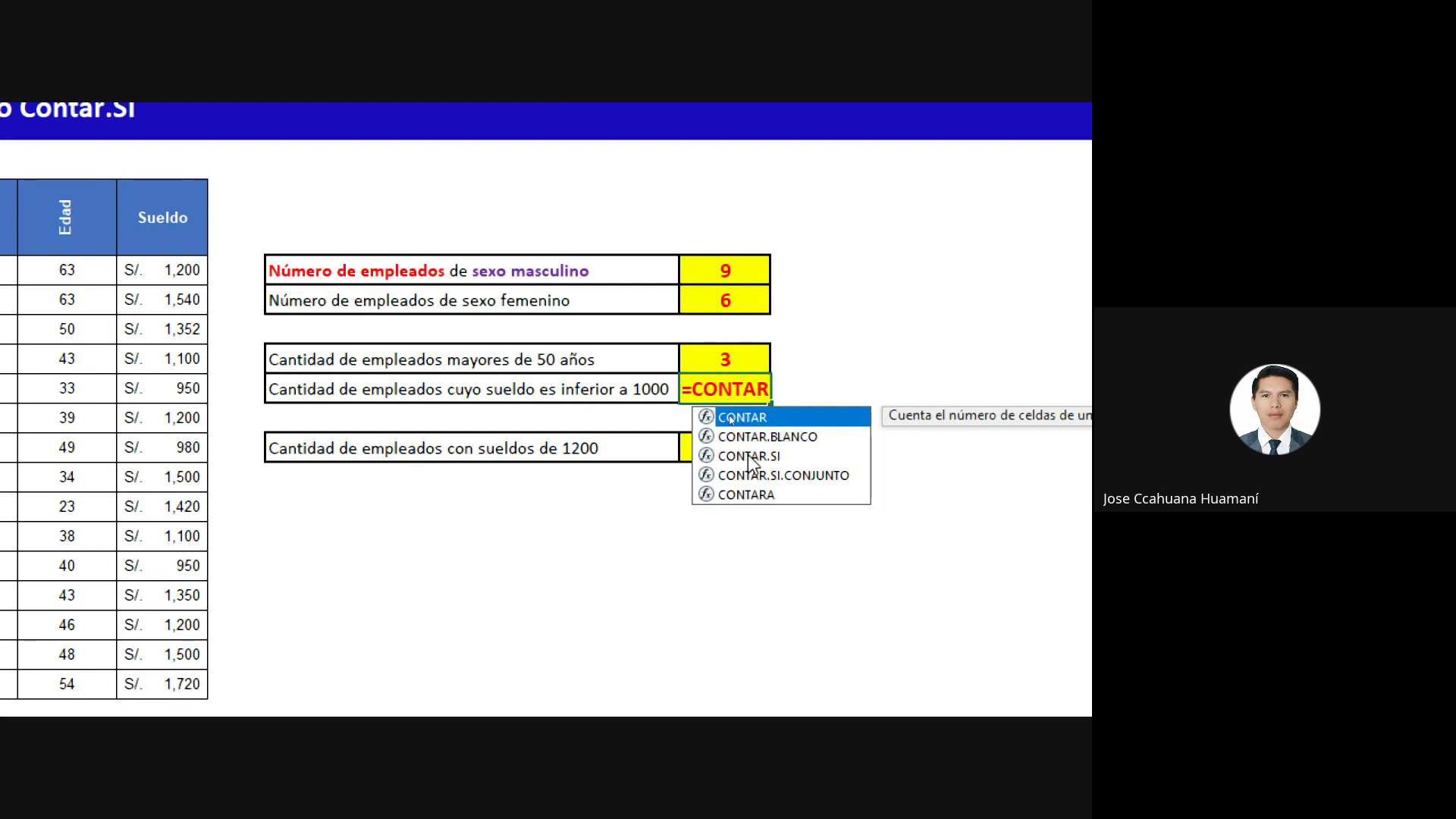
{"action": "left_click", "coordinate": [749, 457]}
{"action": "double_click", "coordinate": [750, 456]}
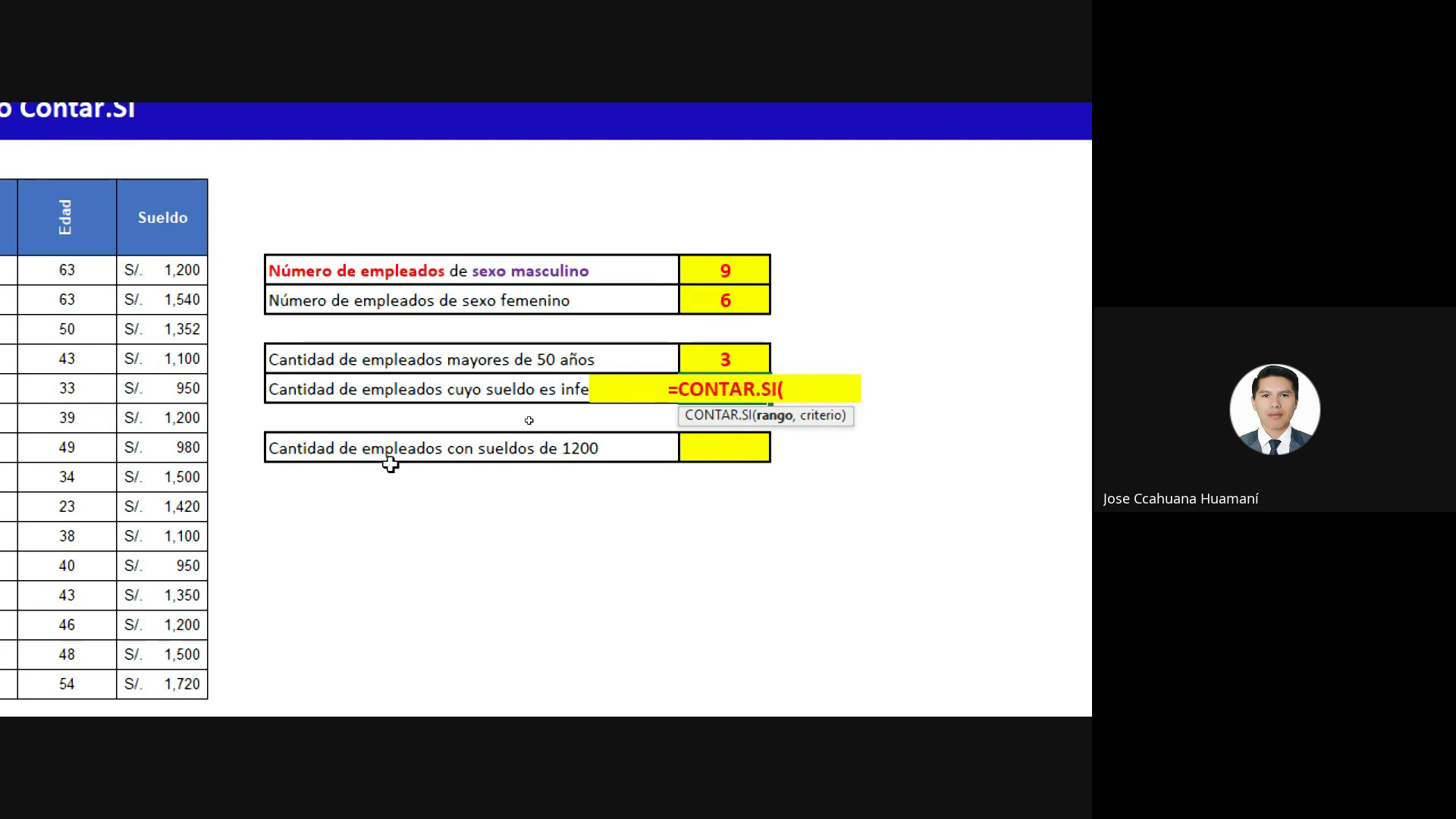
{"action": "scroll", "coordinate": [178, 482], "scroll_direction": "left", "scroll_amount": 5}
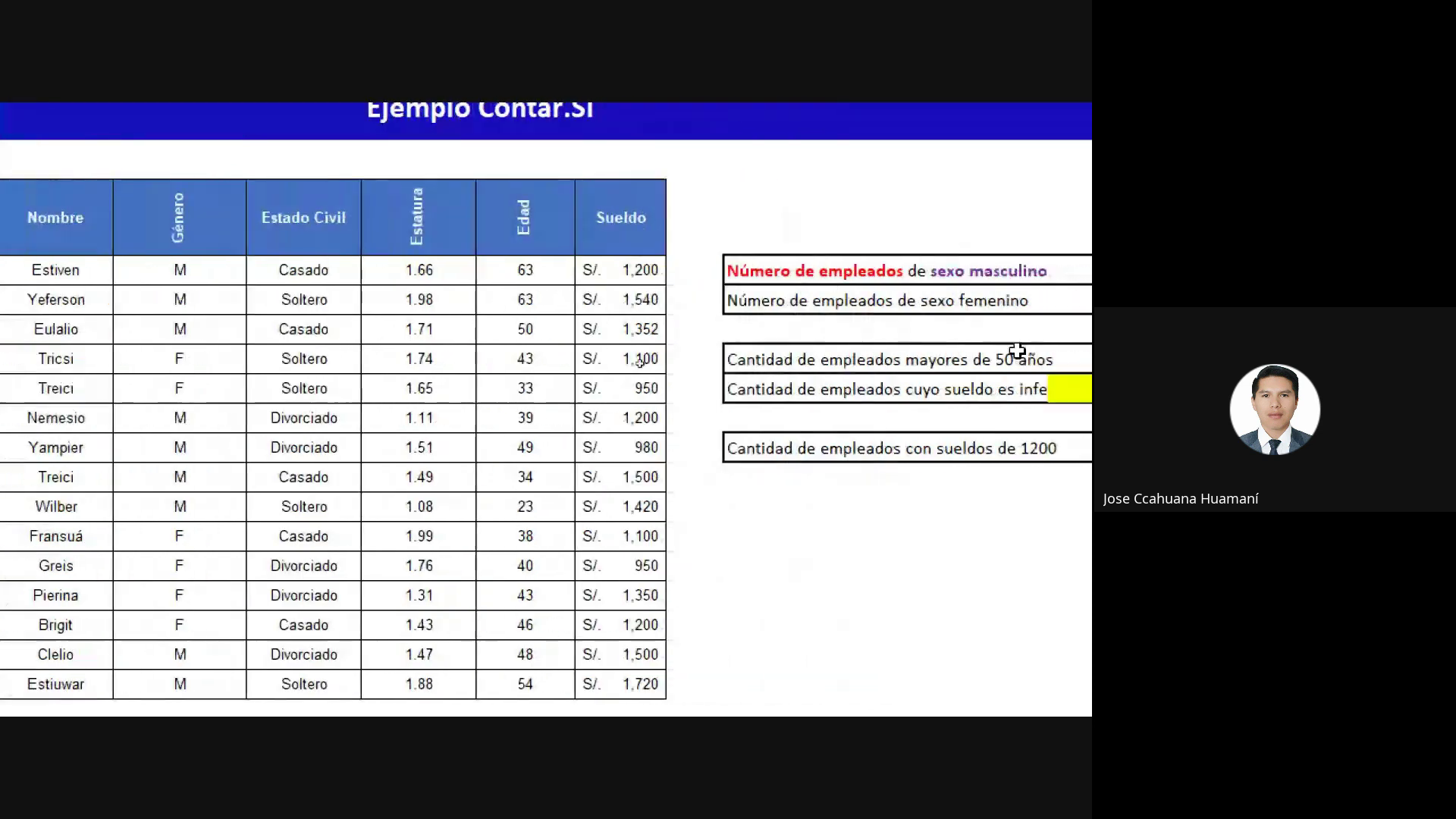
{"action": "type", "text": "=CONTAR.SI("}
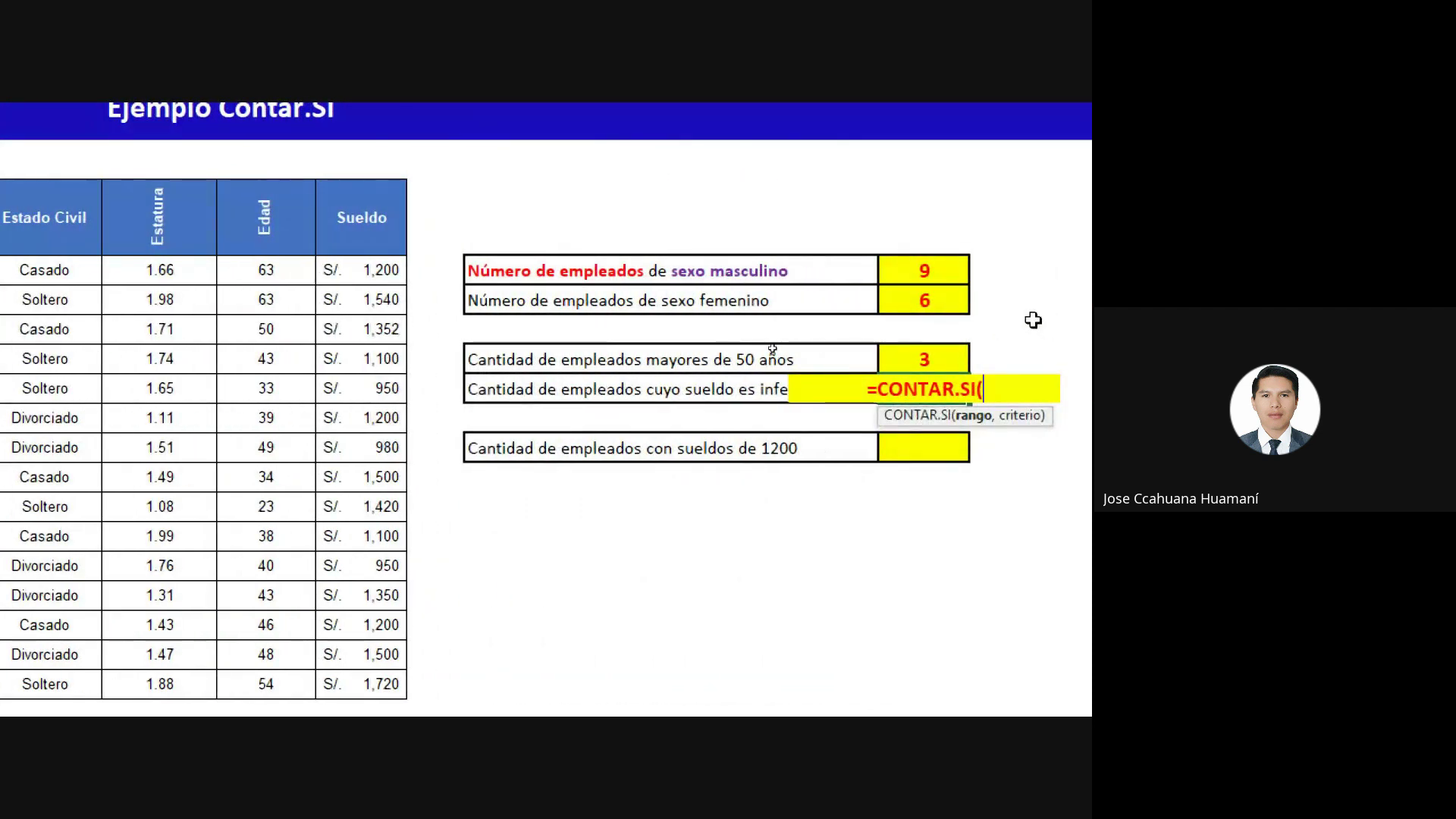
{"action": "scroll", "coordinate": [22, 449], "scroll_direction": "left", "scroll_amount": 3}
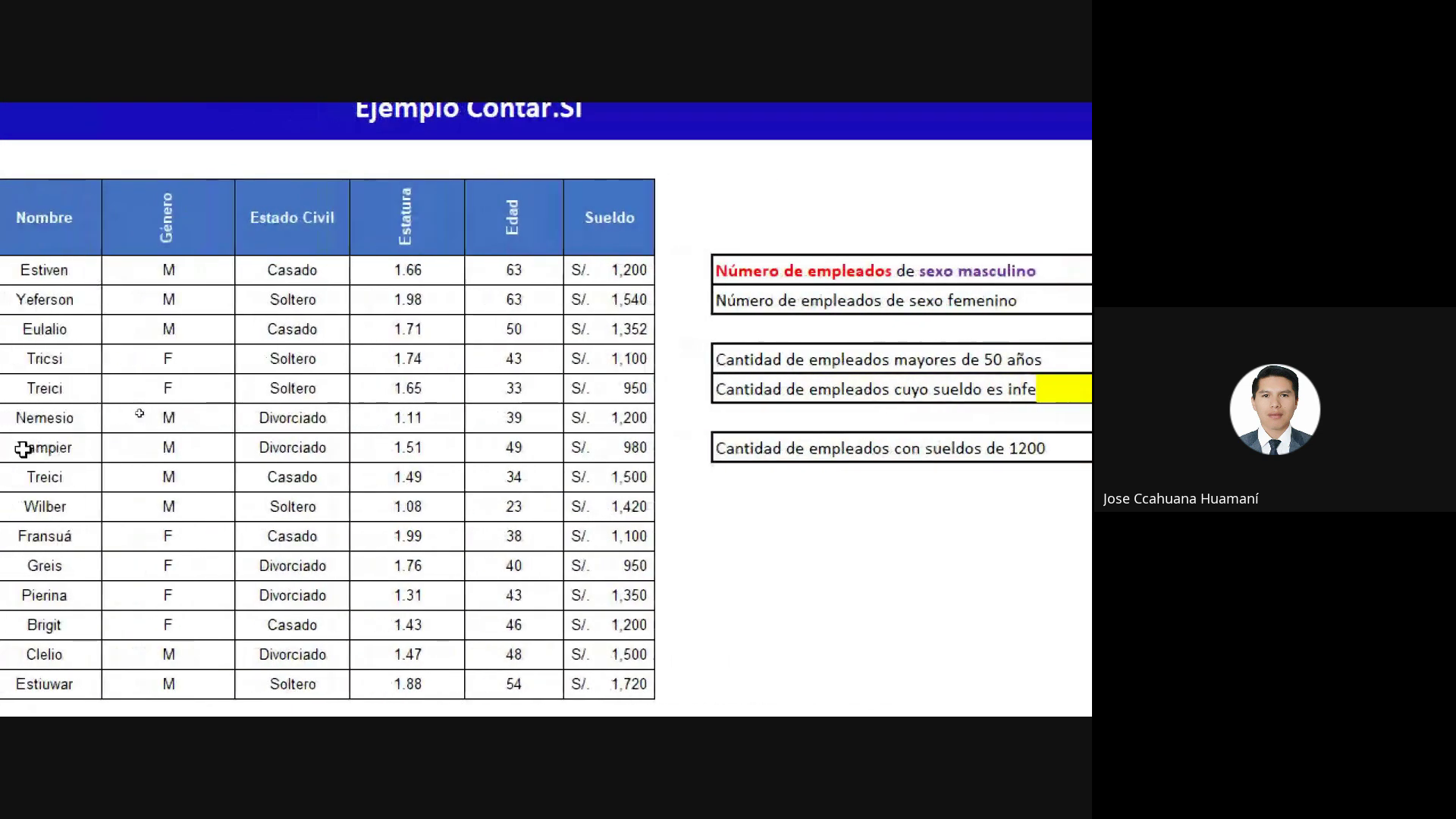
{"action": "scroll", "coordinate": [22, 449], "scroll_direction": "left", "scroll_amount": 1}
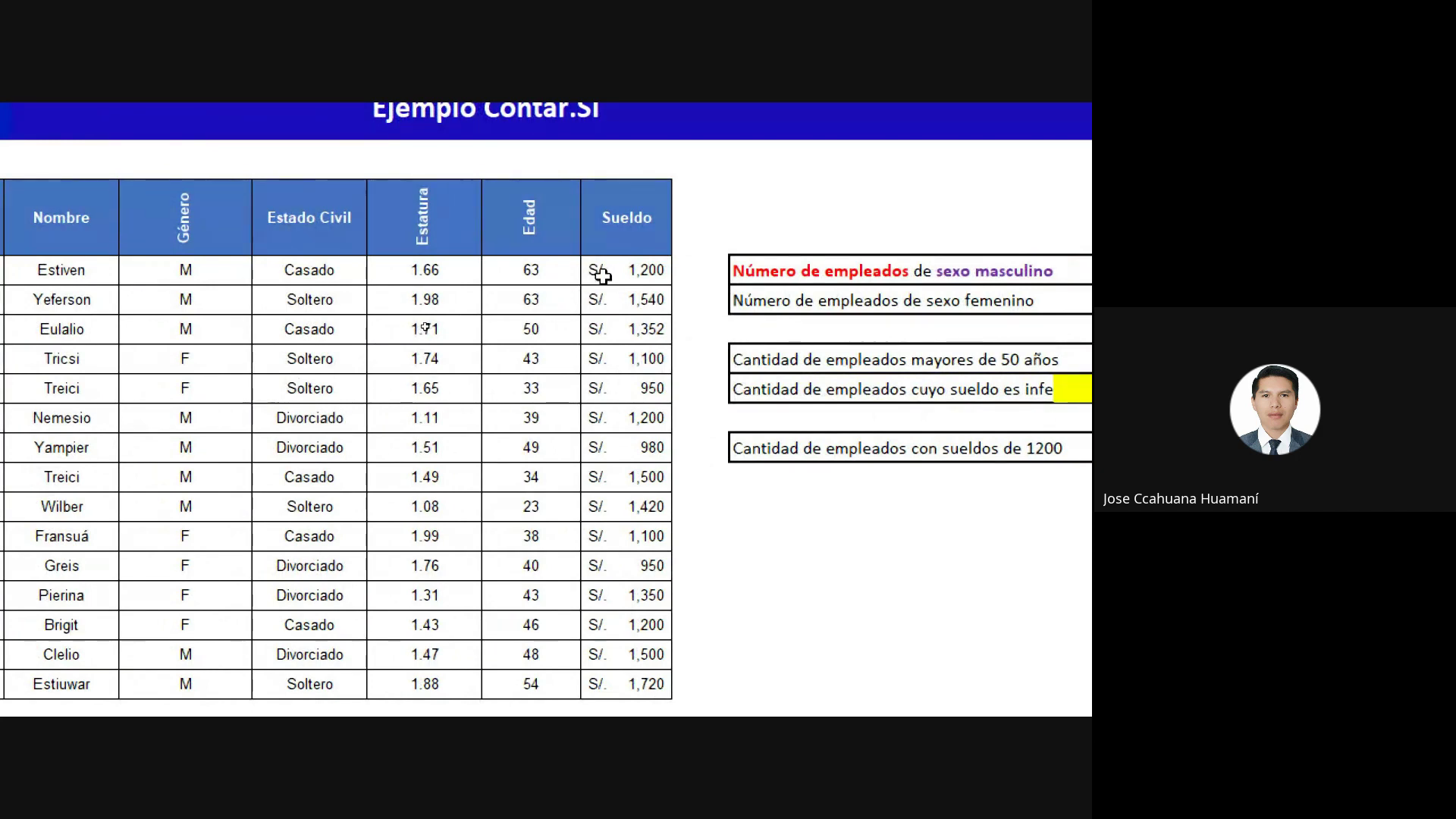
{"action": "type", "text": "I4"}
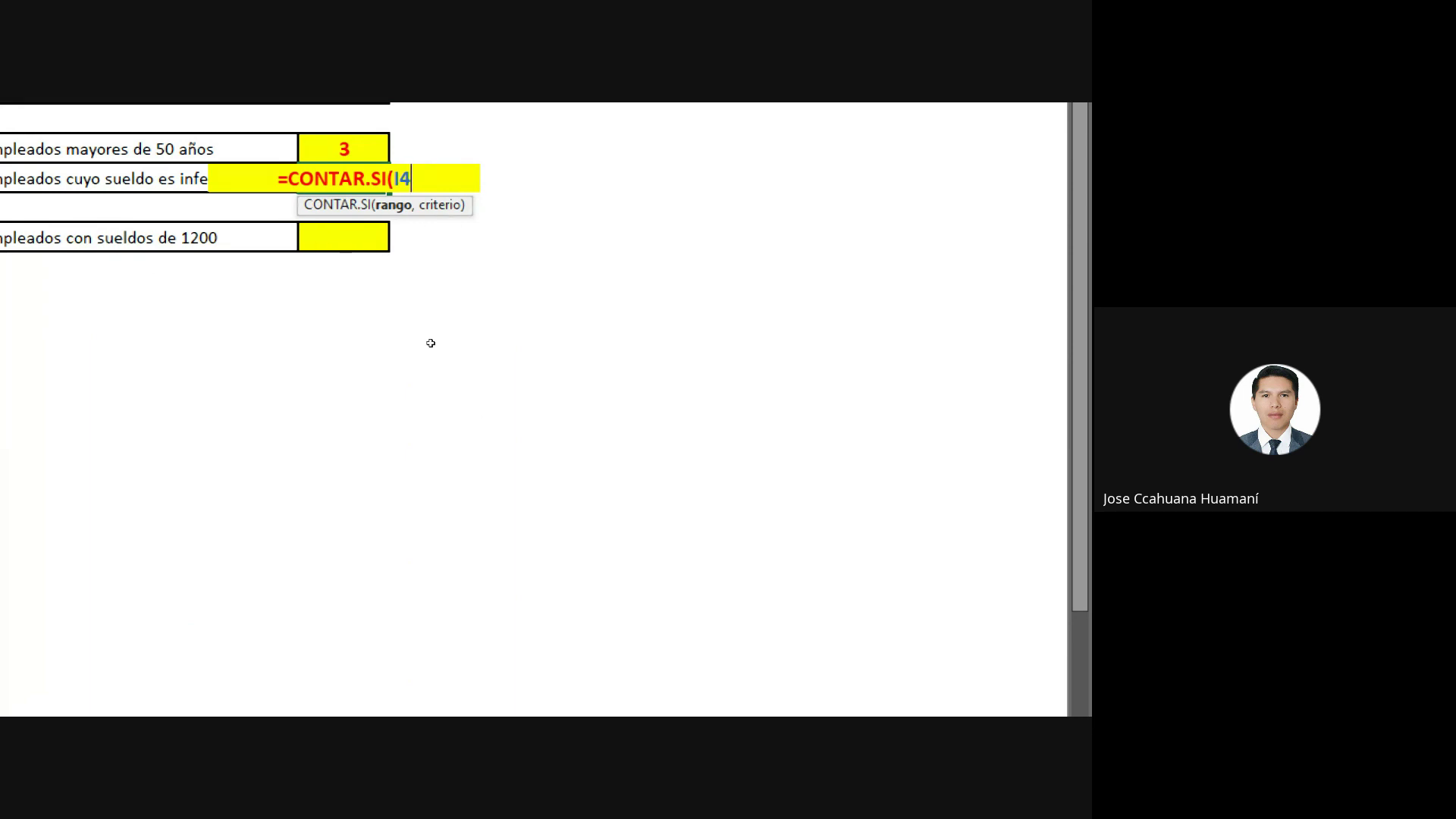
{"action": "type", "text": ":I18"}
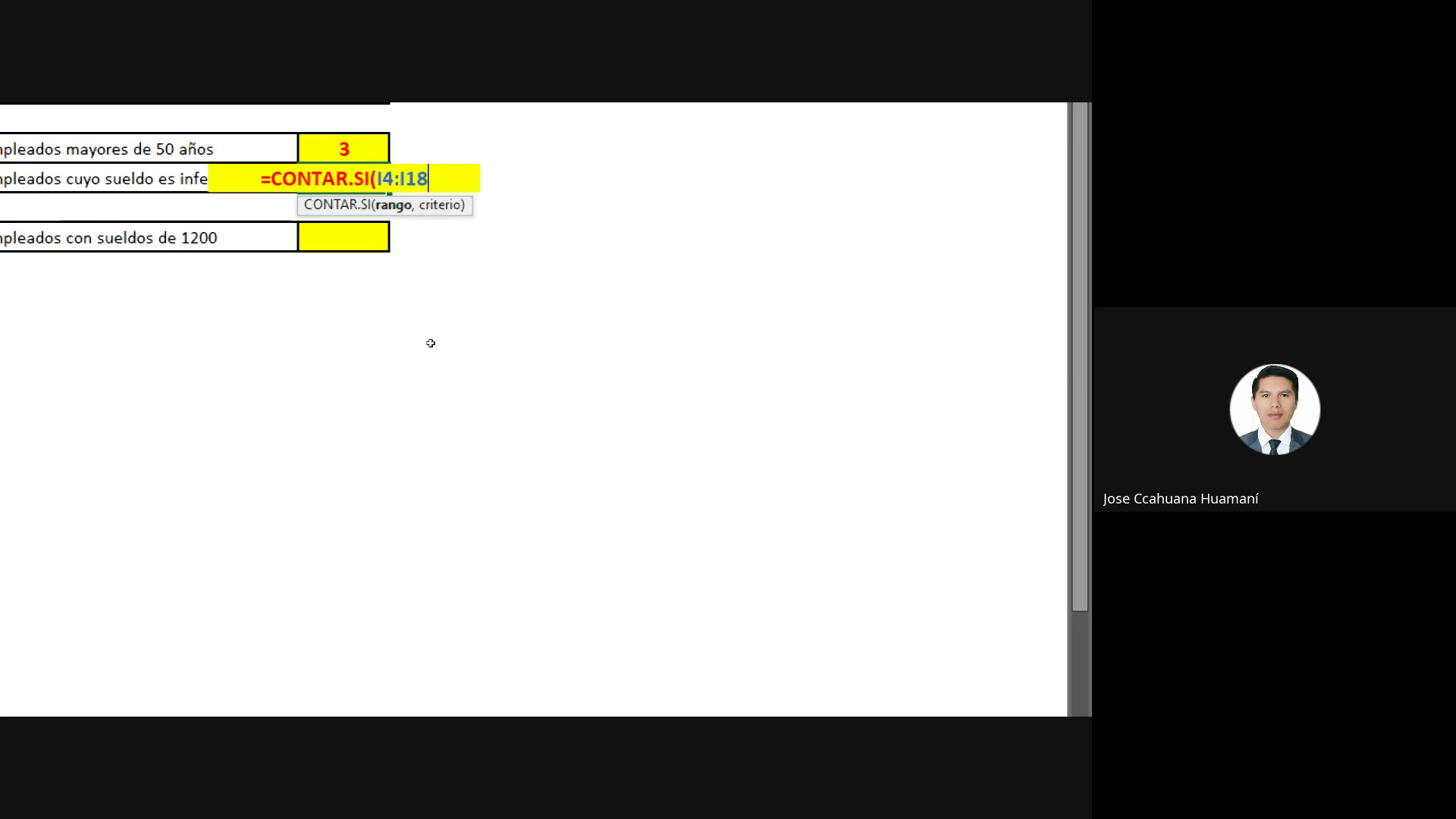
{"action": "type", "text": ","}
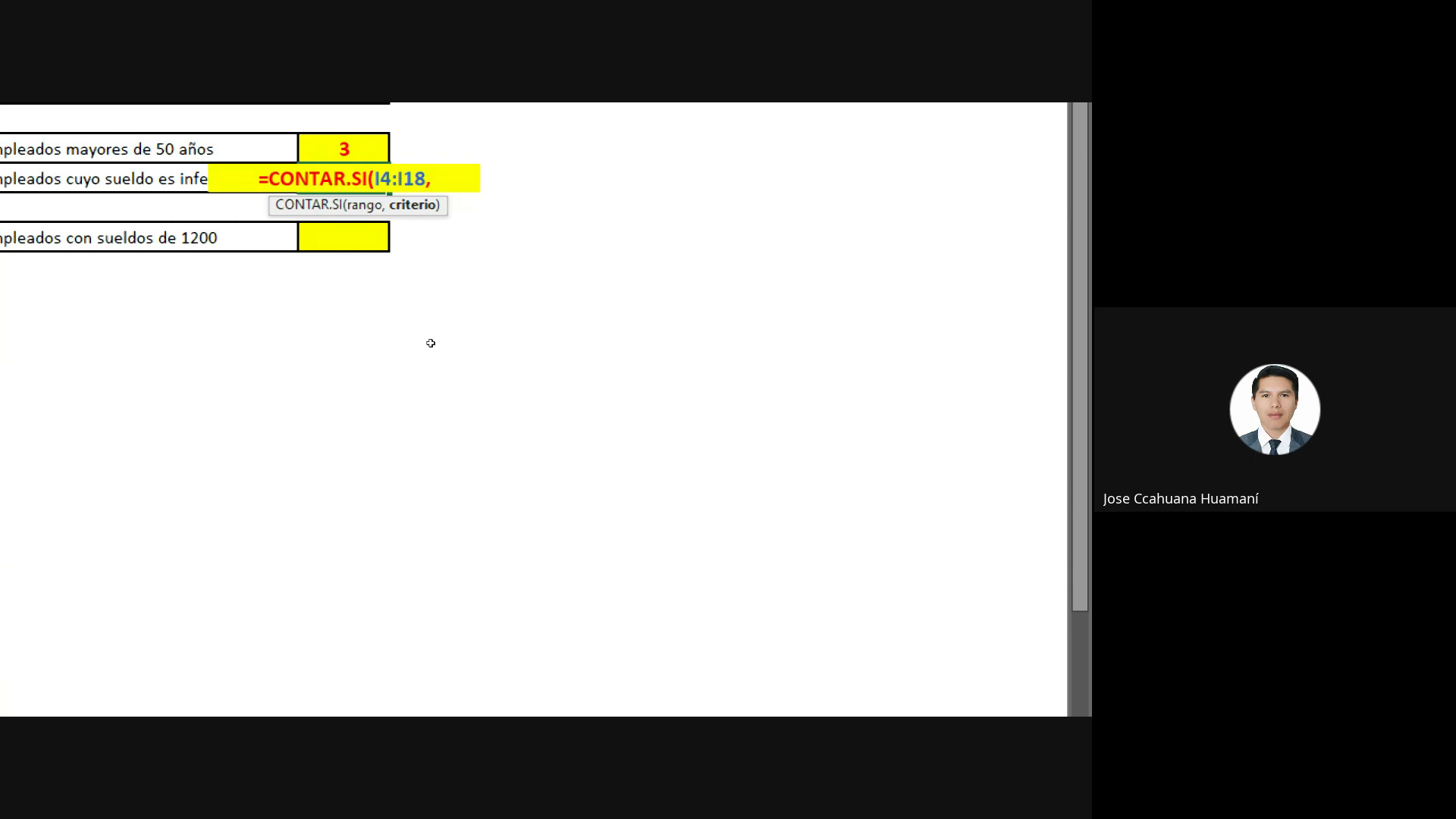
{"action": "type", "text": "\""}
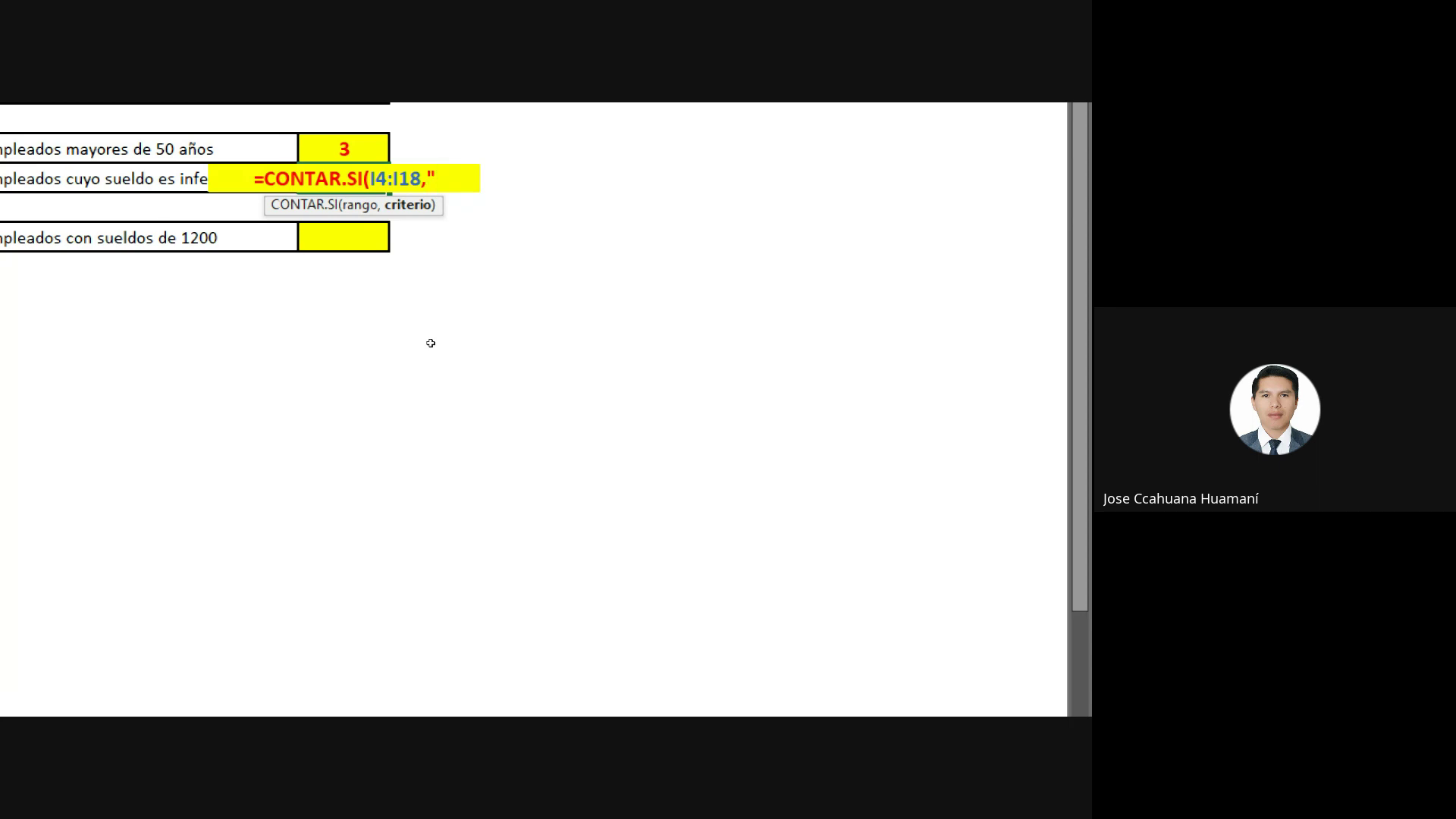
{"action": "type", "text": "<"}
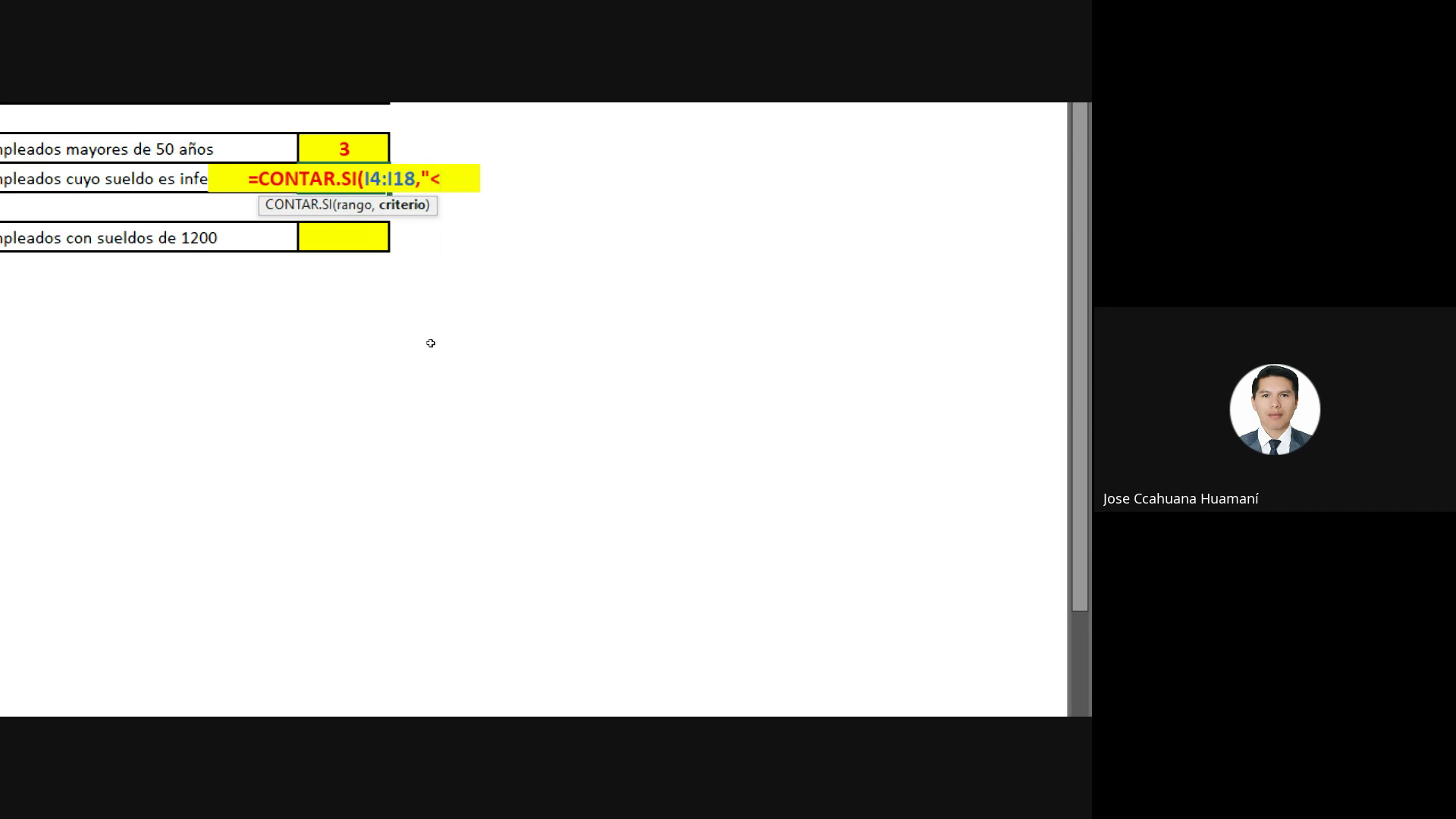
{"action": "type", "text": "10"}
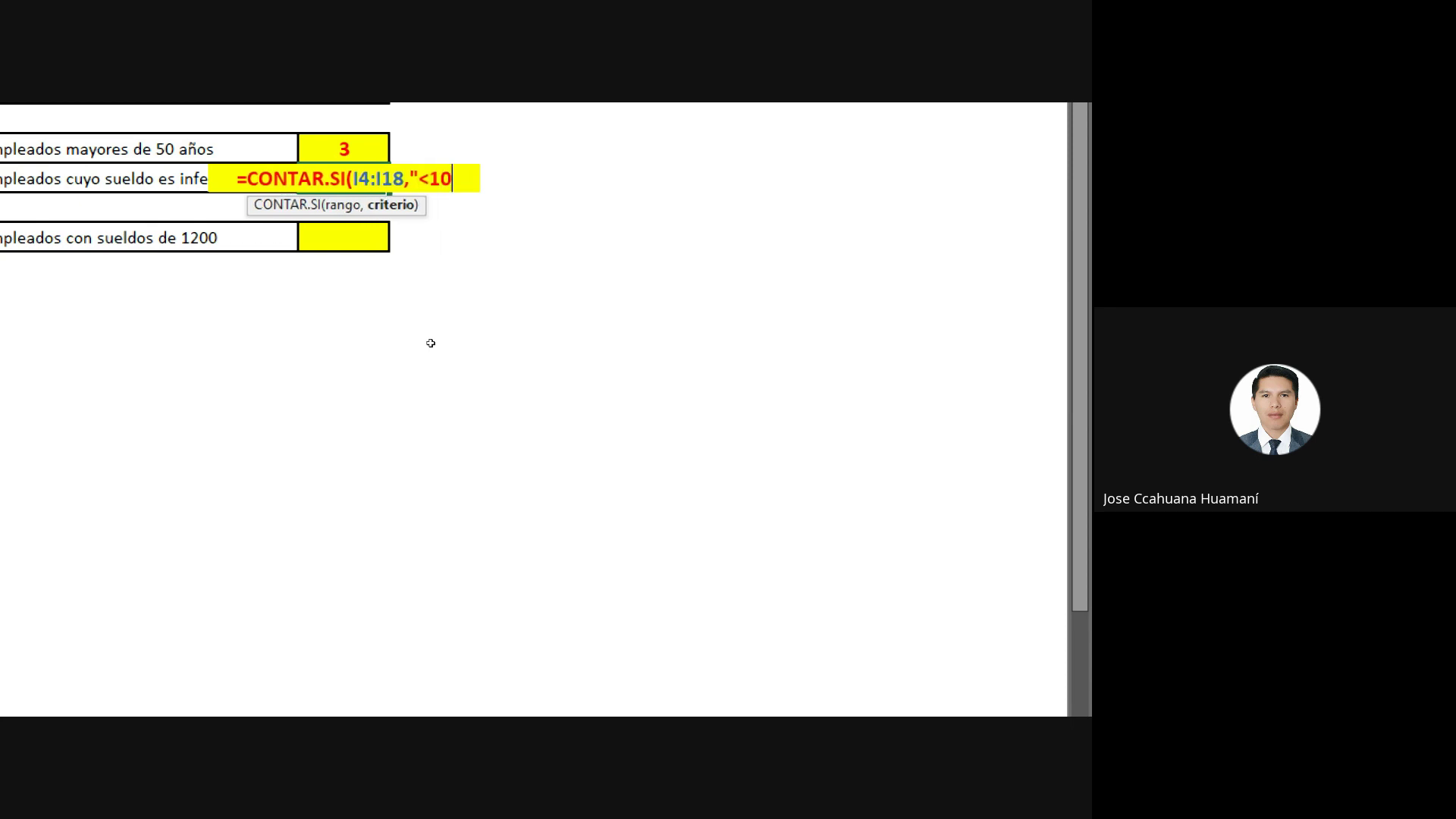
{"action": "type", "text": "00"}
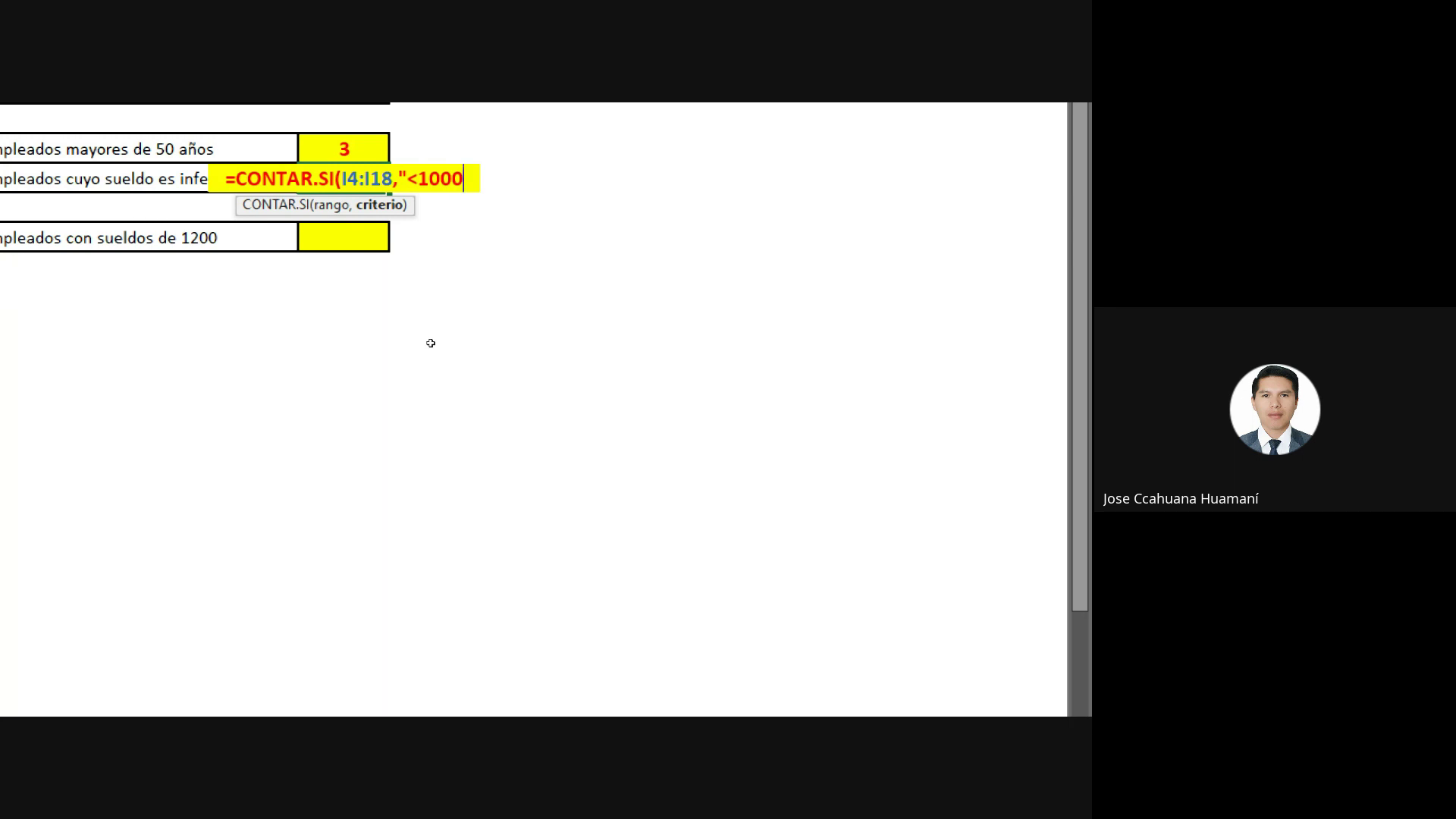
{"action": "type", "text": ")"}
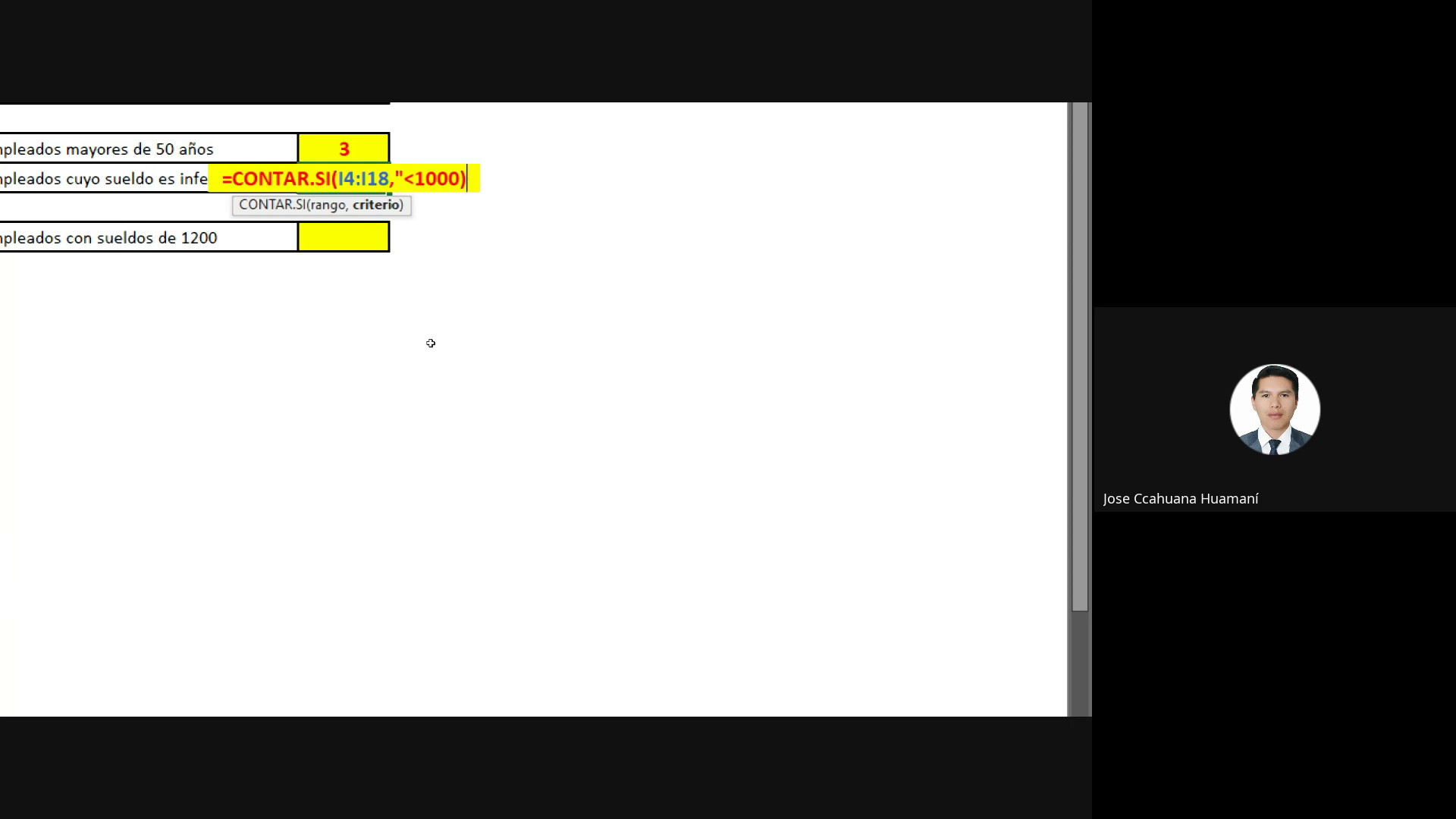
Commit the under-1000 formula, fixing the stray quote so the criterion reads "<1000"
{"action": "key", "text": "Return"}
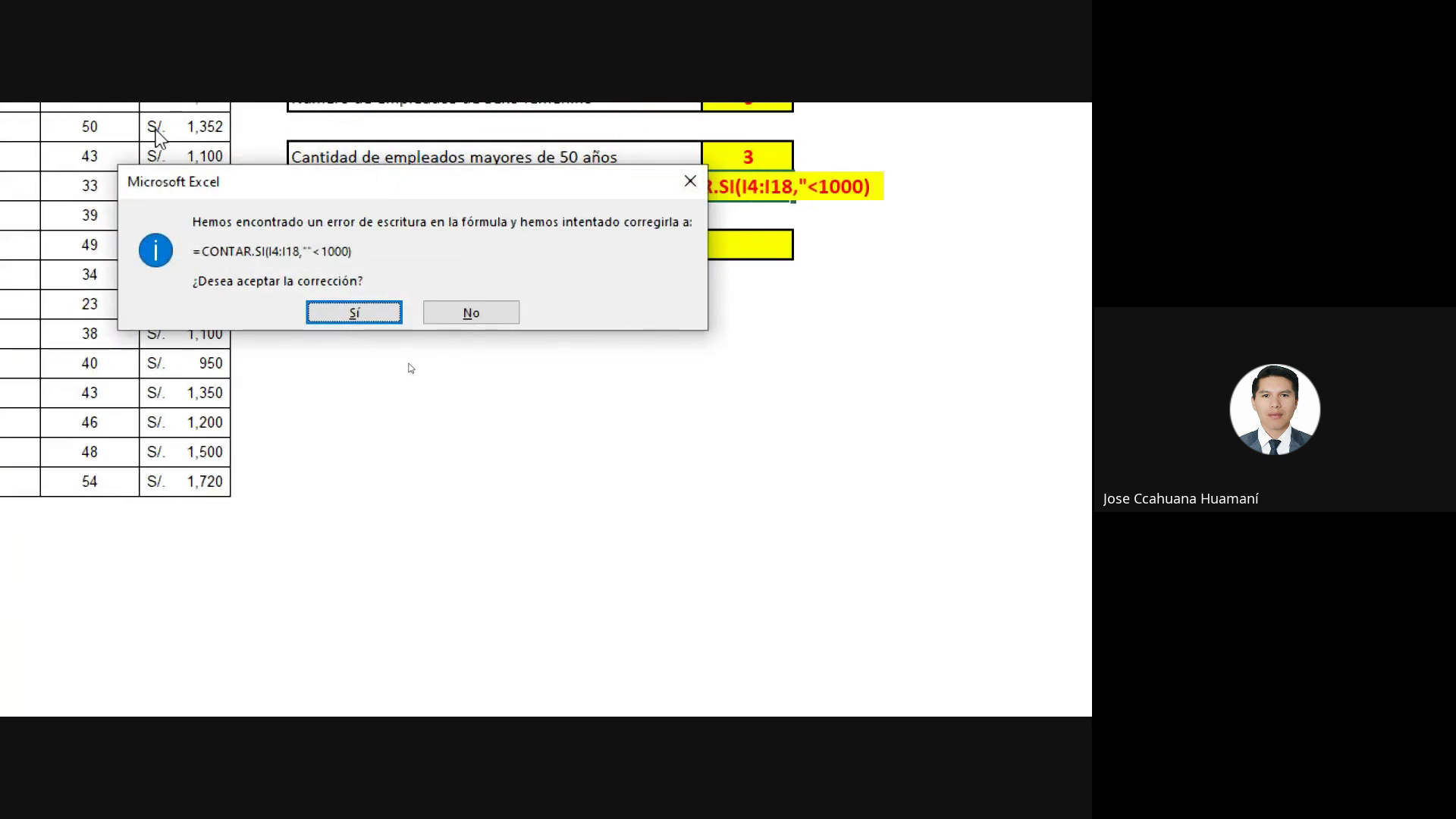
{"action": "left_click", "coordinate": [398, 313]}
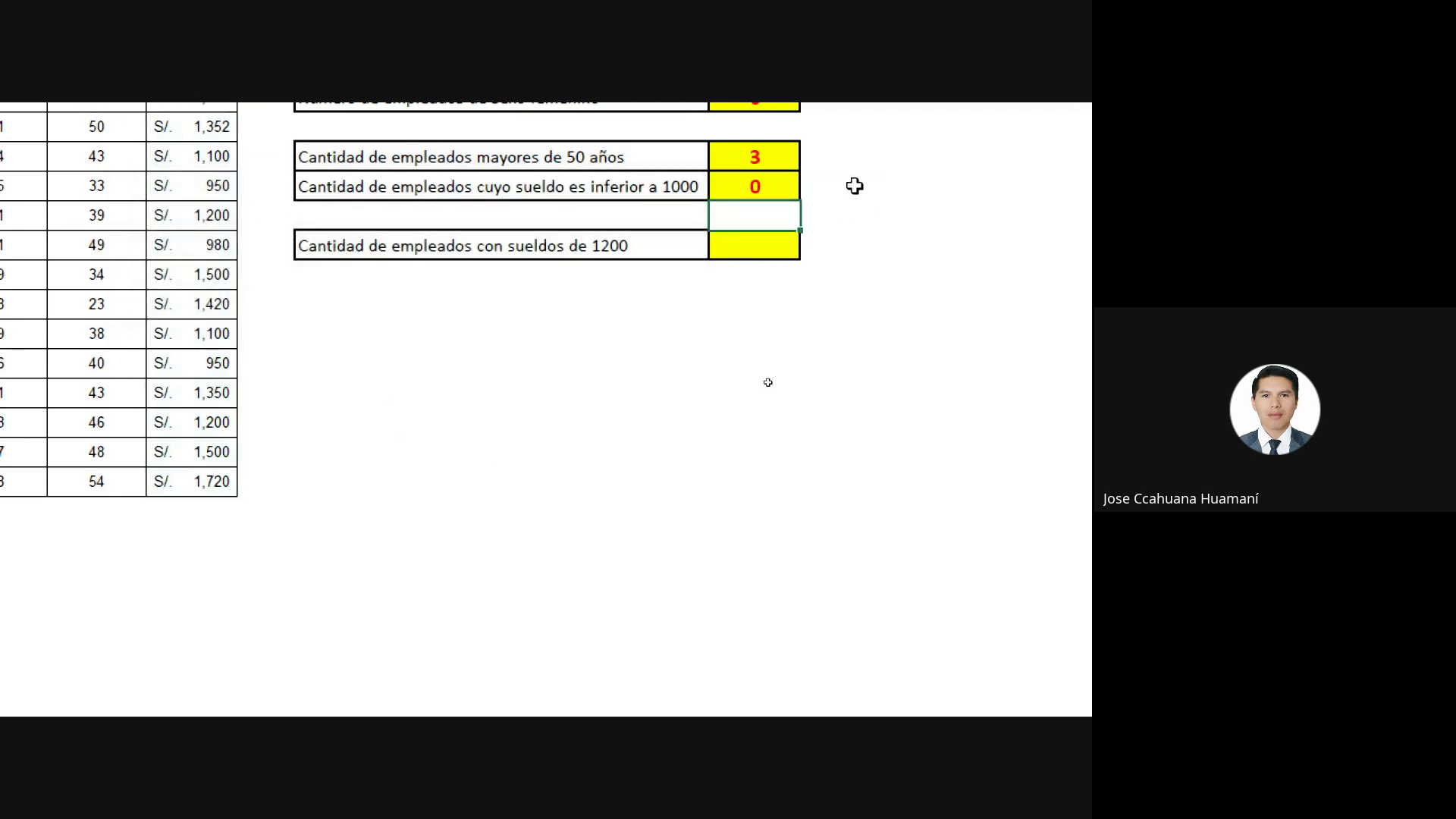
{"action": "double_click", "coordinate": [787, 188]}
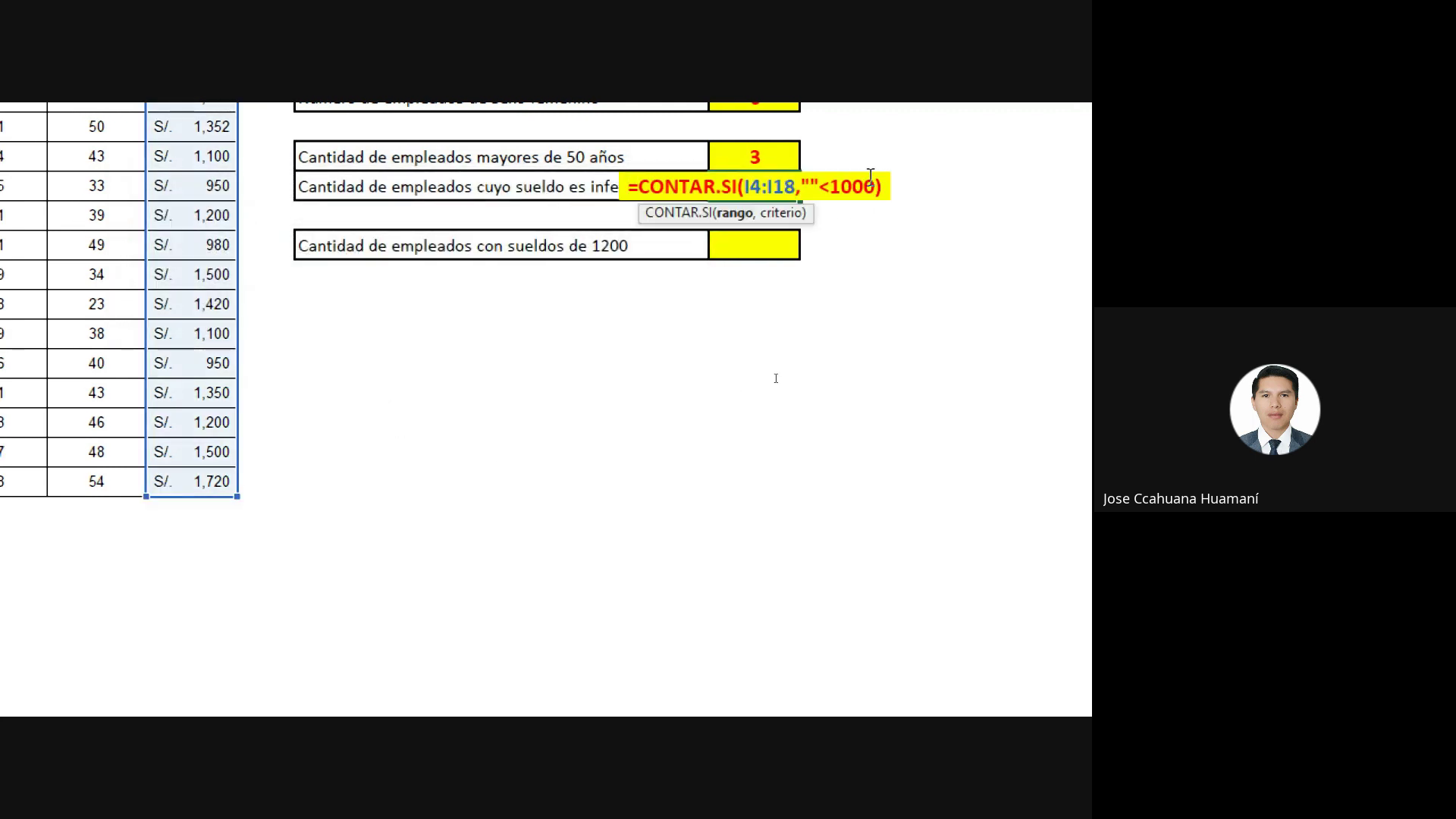
{"action": "left_click", "coordinate": [826, 186]}
{"action": "scroll", "coordinate": [803, 145], "scroll_direction": "up", "scroll_amount": 1}
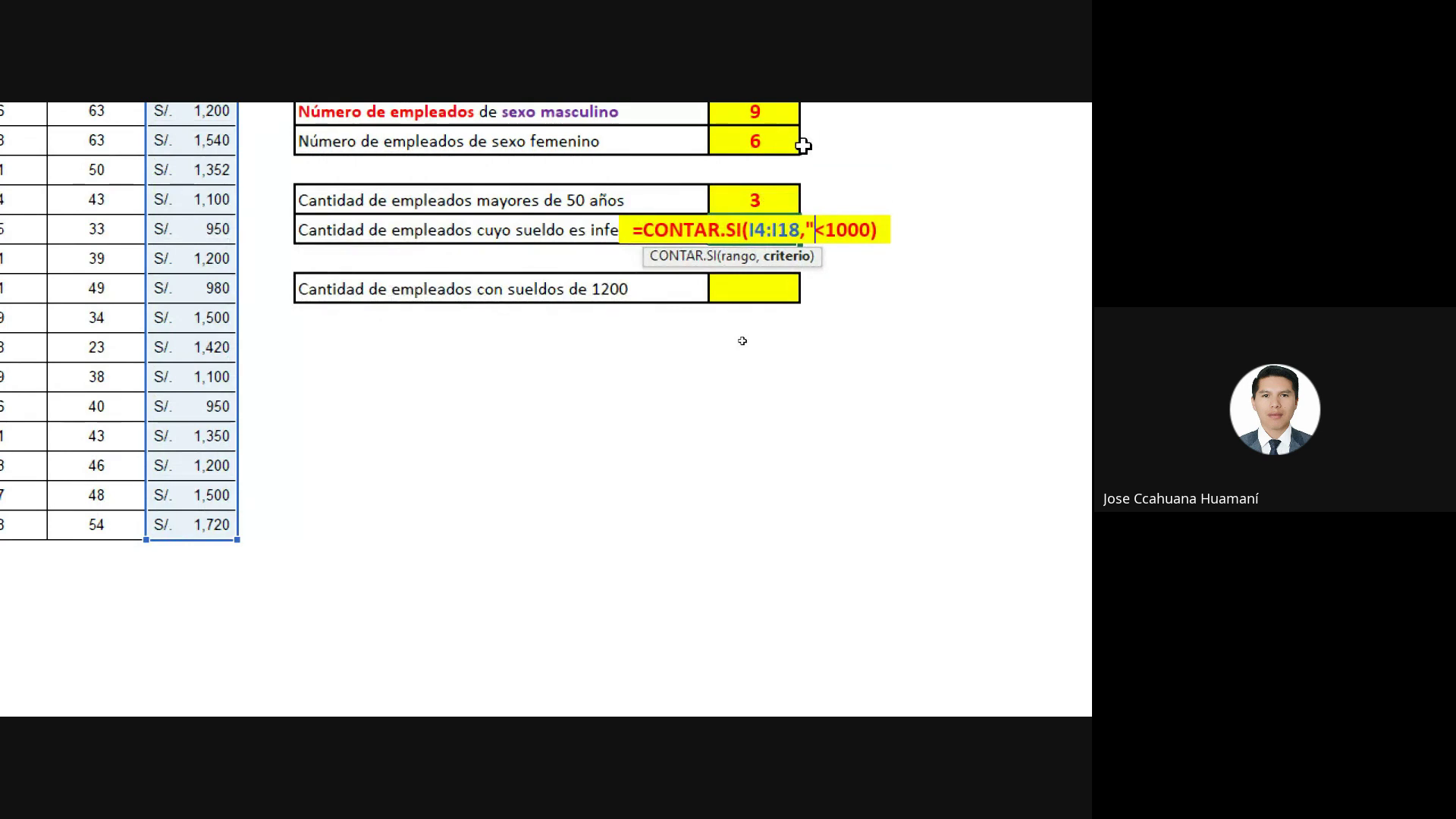
{"action": "scroll", "coordinate": [803, 145], "scroll_direction": "up", "scroll_amount": 1}
{"action": "key", "text": "BackSpace"}
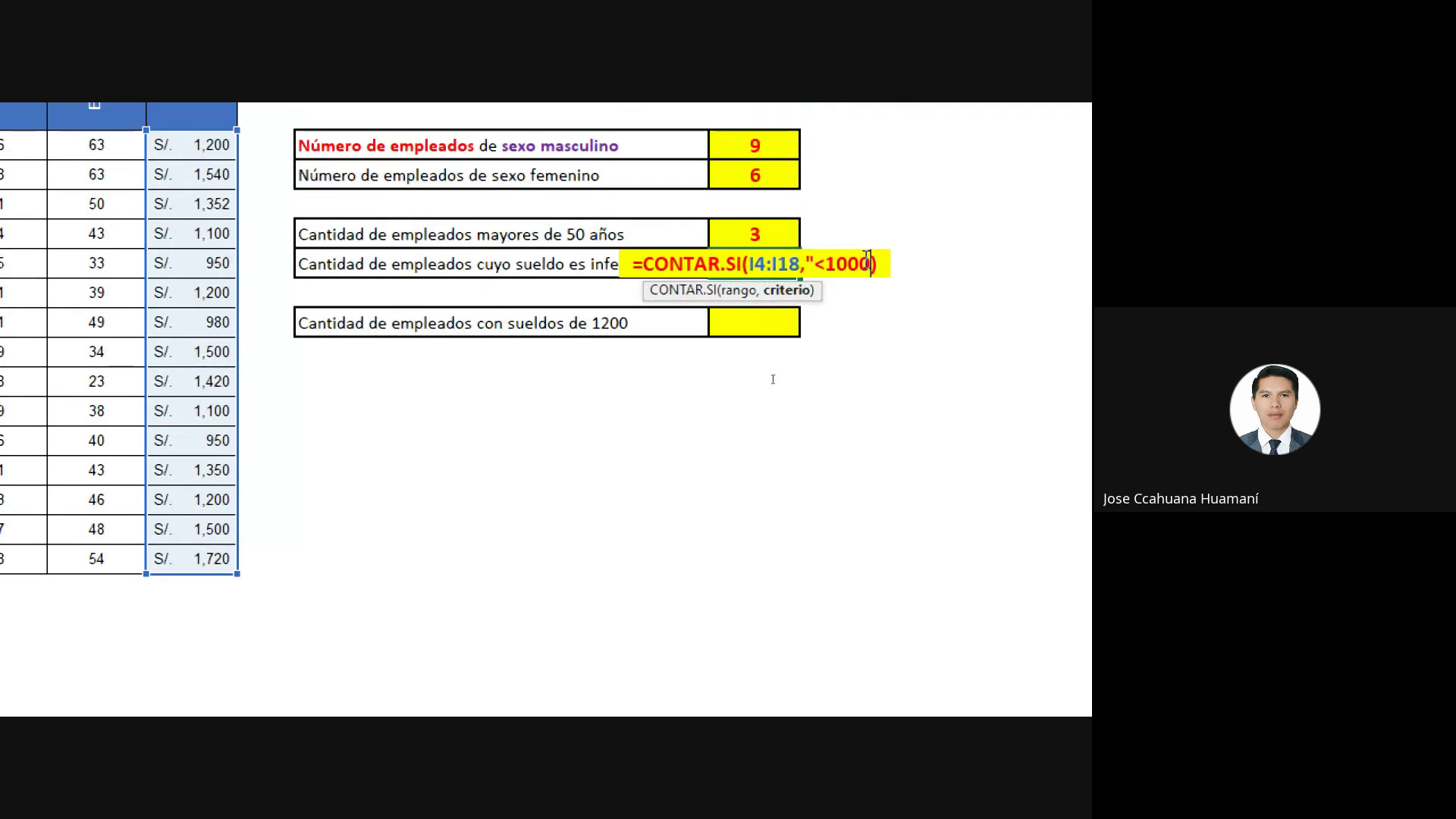
{"action": "type", "text": "\""}
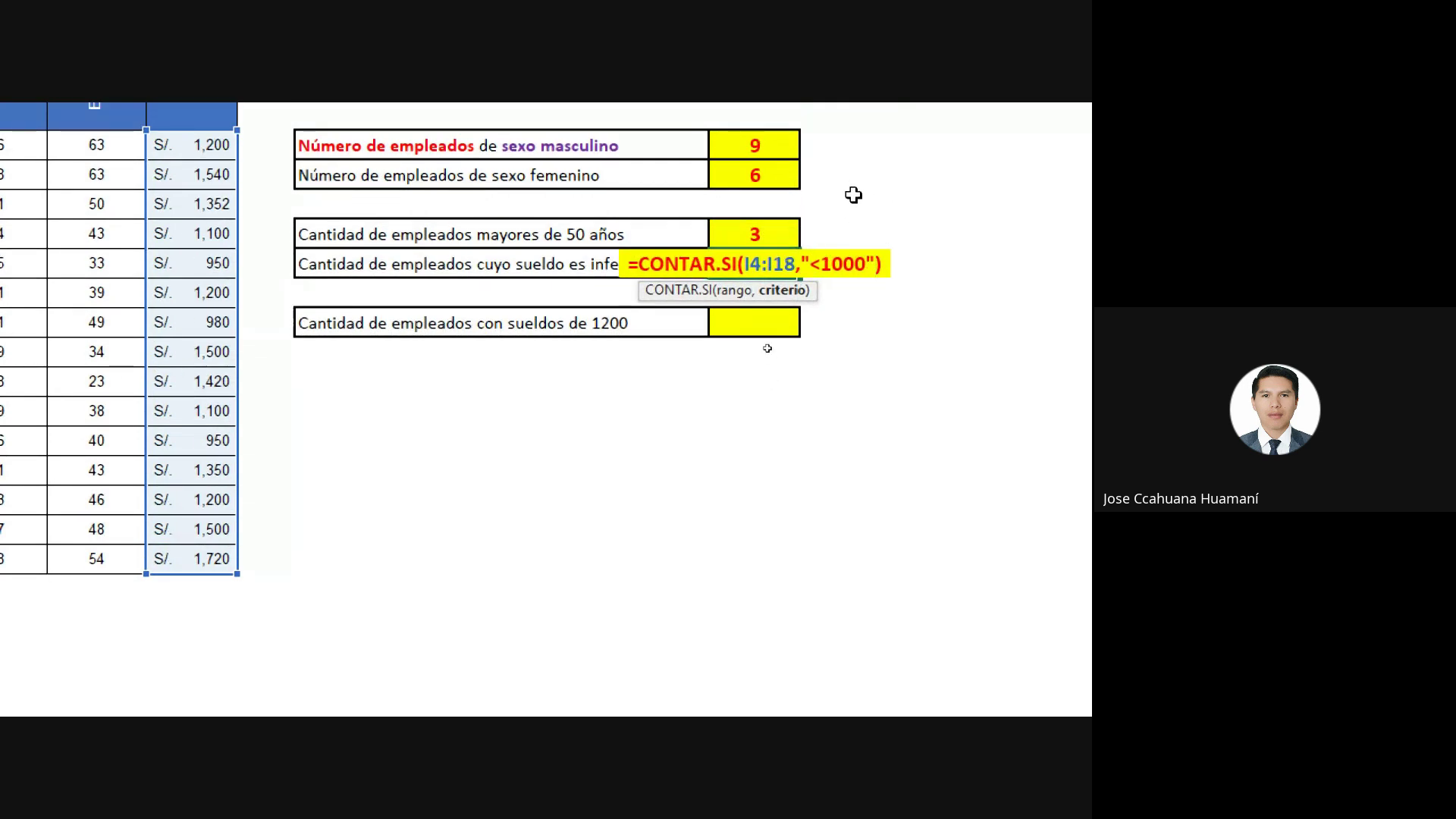
{"action": "key", "text": "Return"}
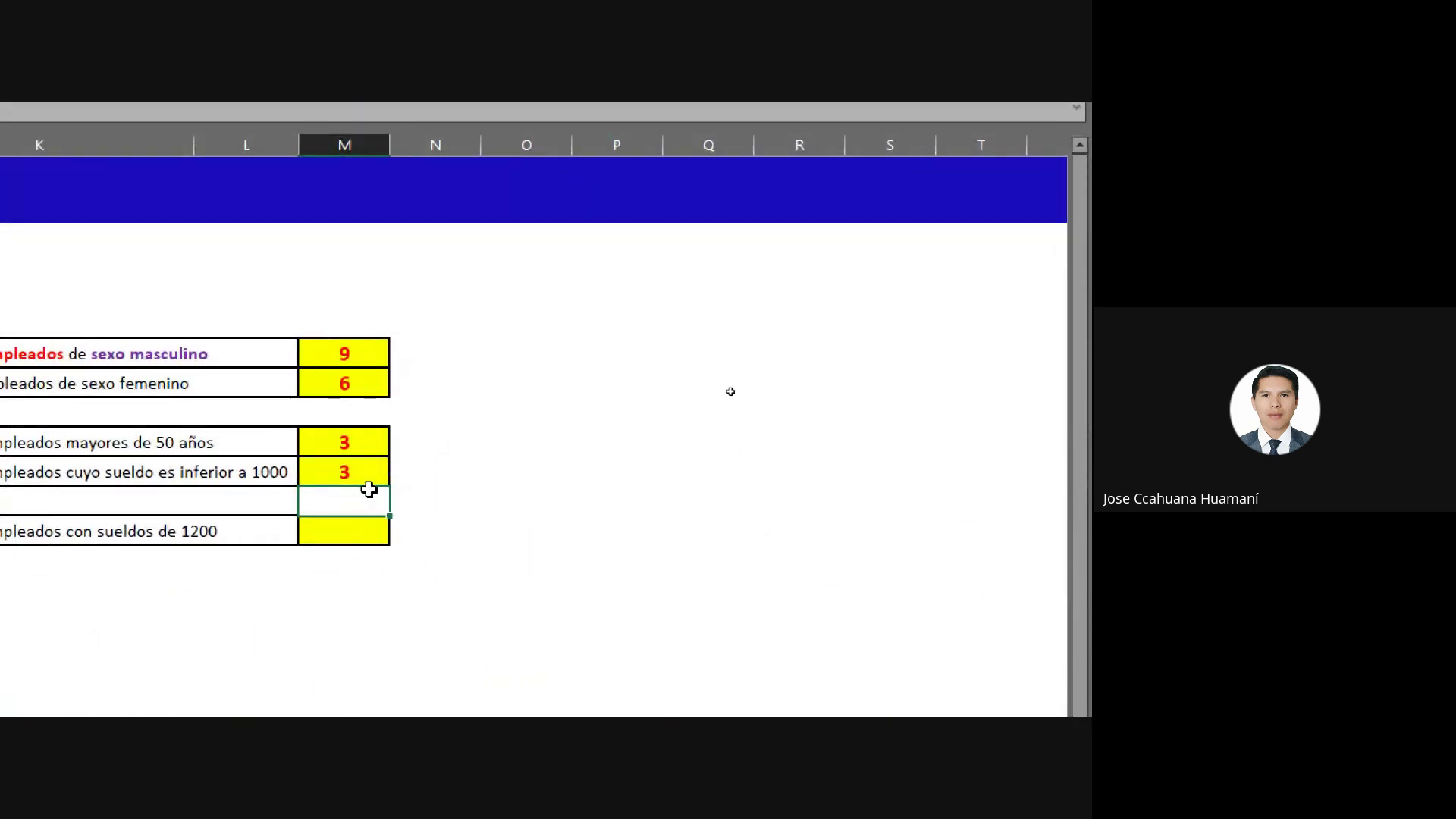
Reopen the under-1000 salary count formula and recommit it, still showing 3
{"action": "left_click", "coordinate": [361, 479]}
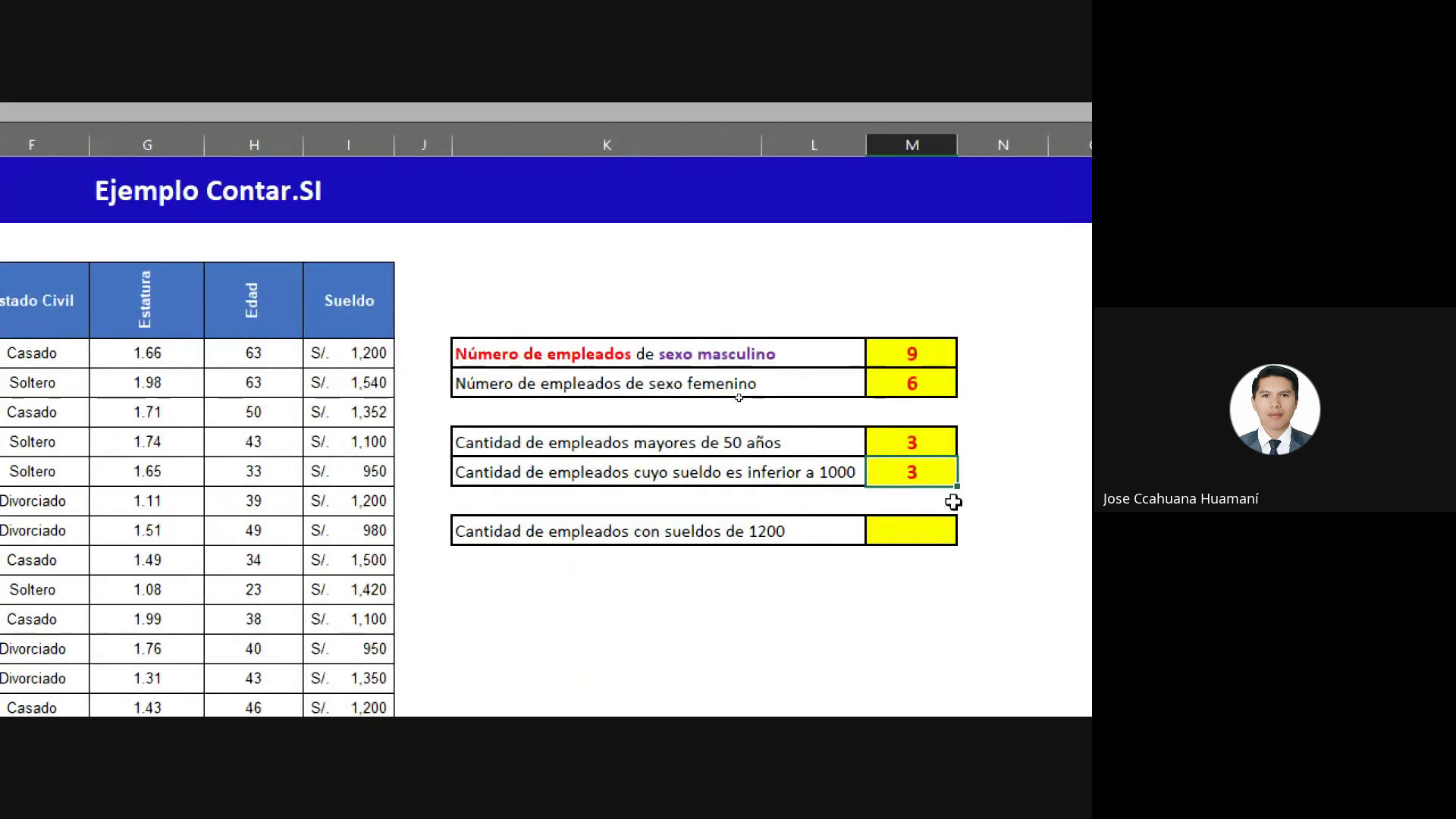
{"action": "double_click", "coordinate": [925, 476]}
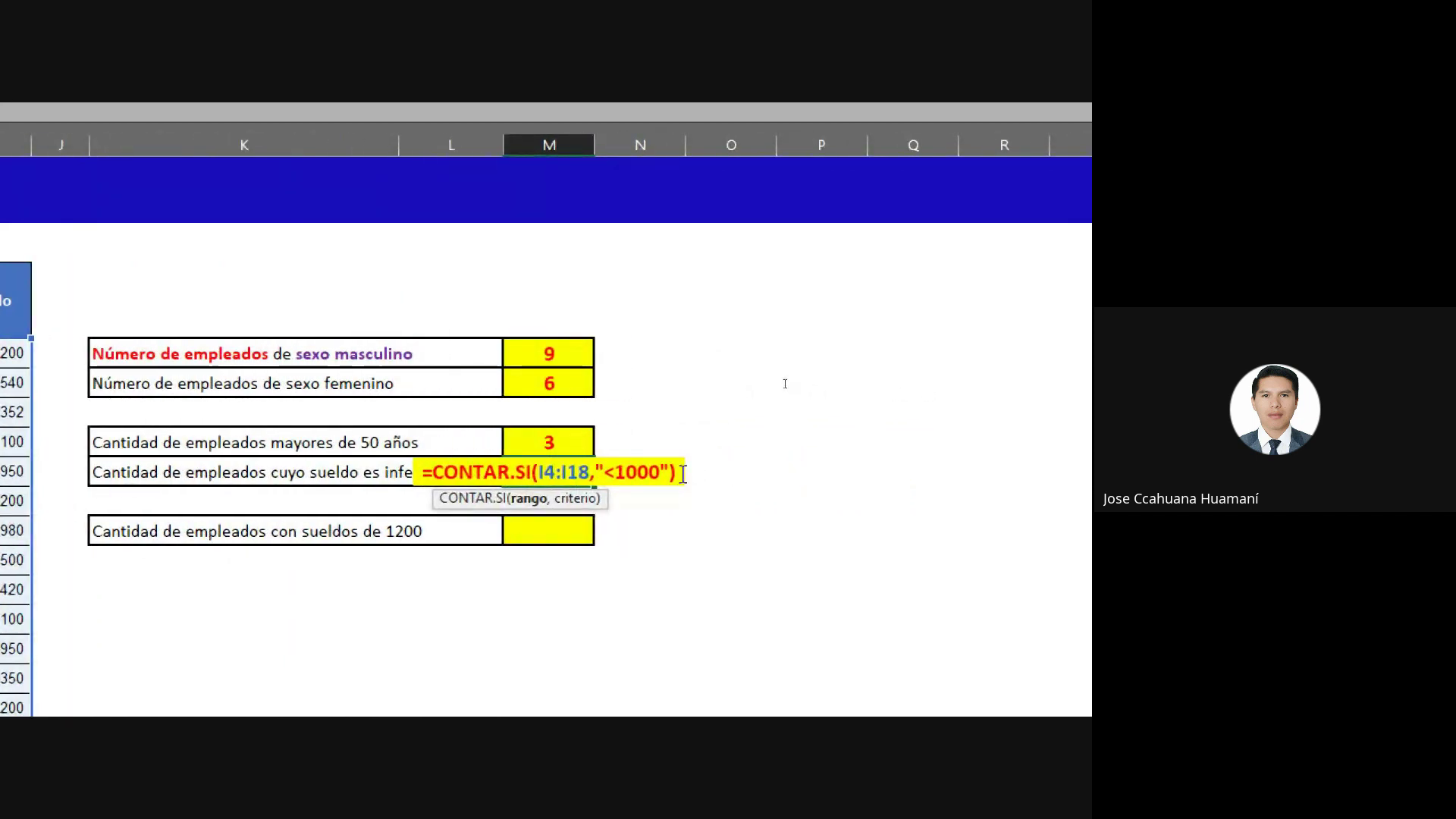
{"action": "left_click", "coordinate": [682, 473]}
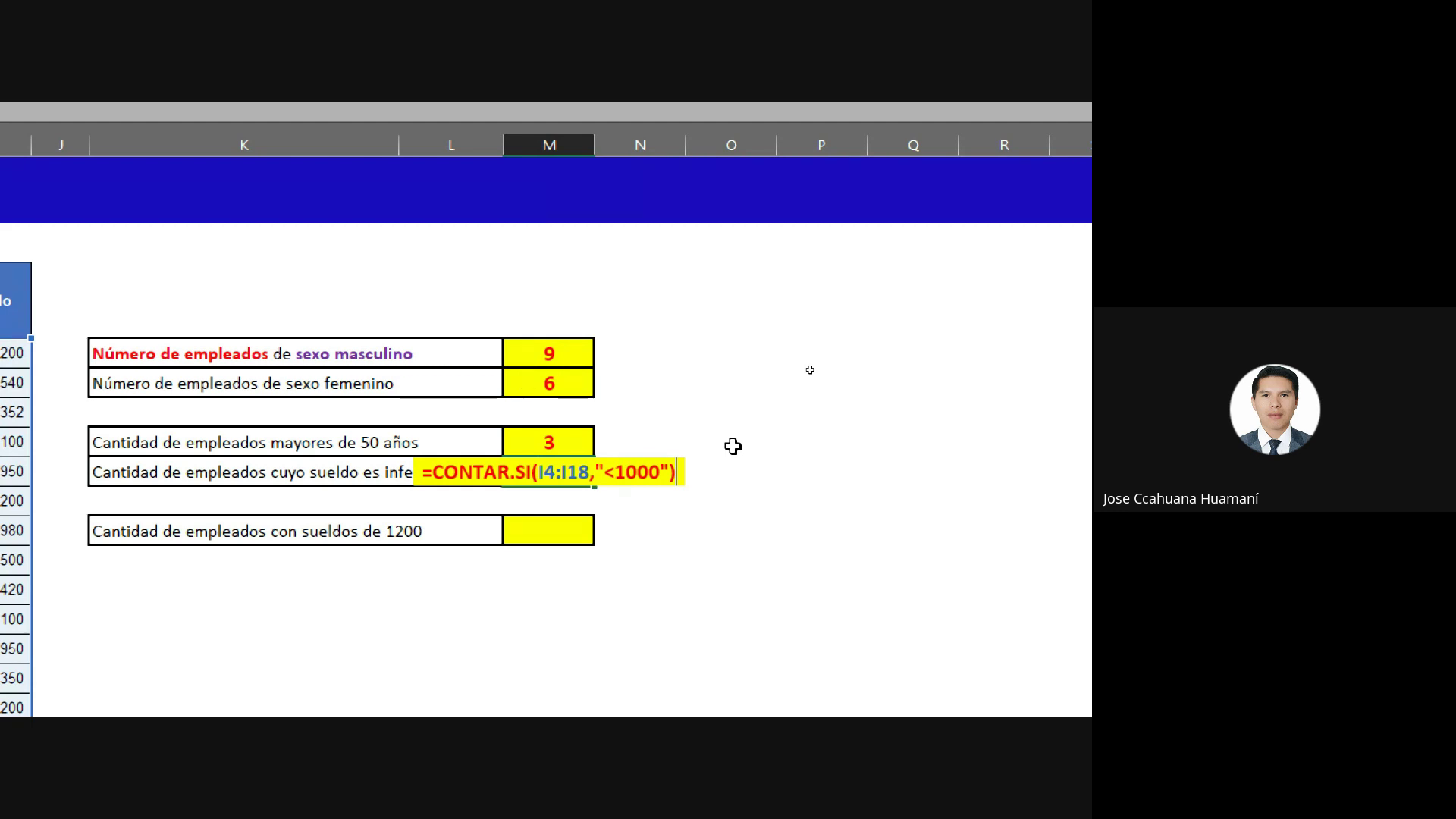
{"action": "key", "text": "Return"}
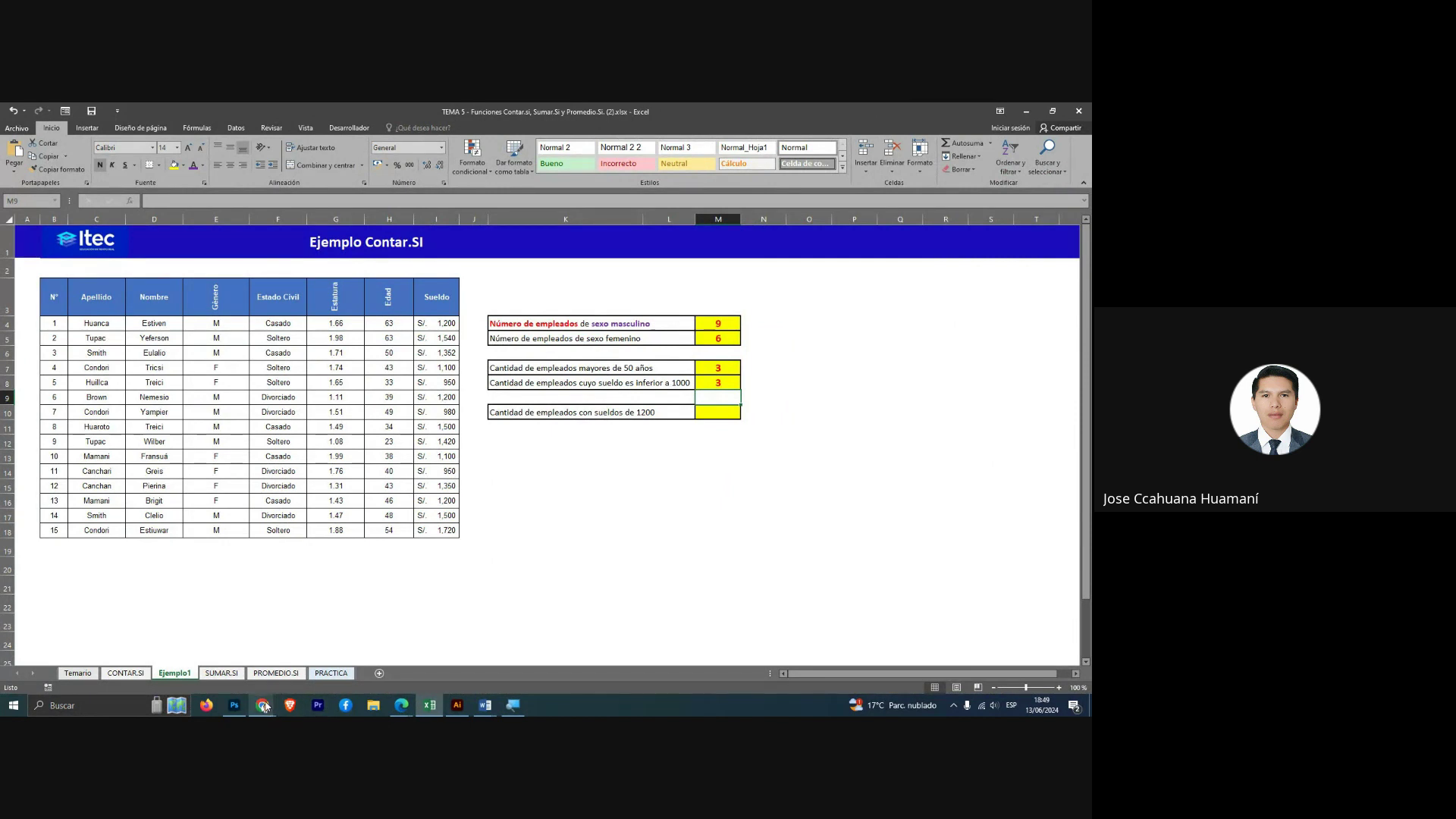
{"action": "mouse_move", "coordinate": [262, 705]}
{"action": "left_click", "coordinate": [220, 645]}
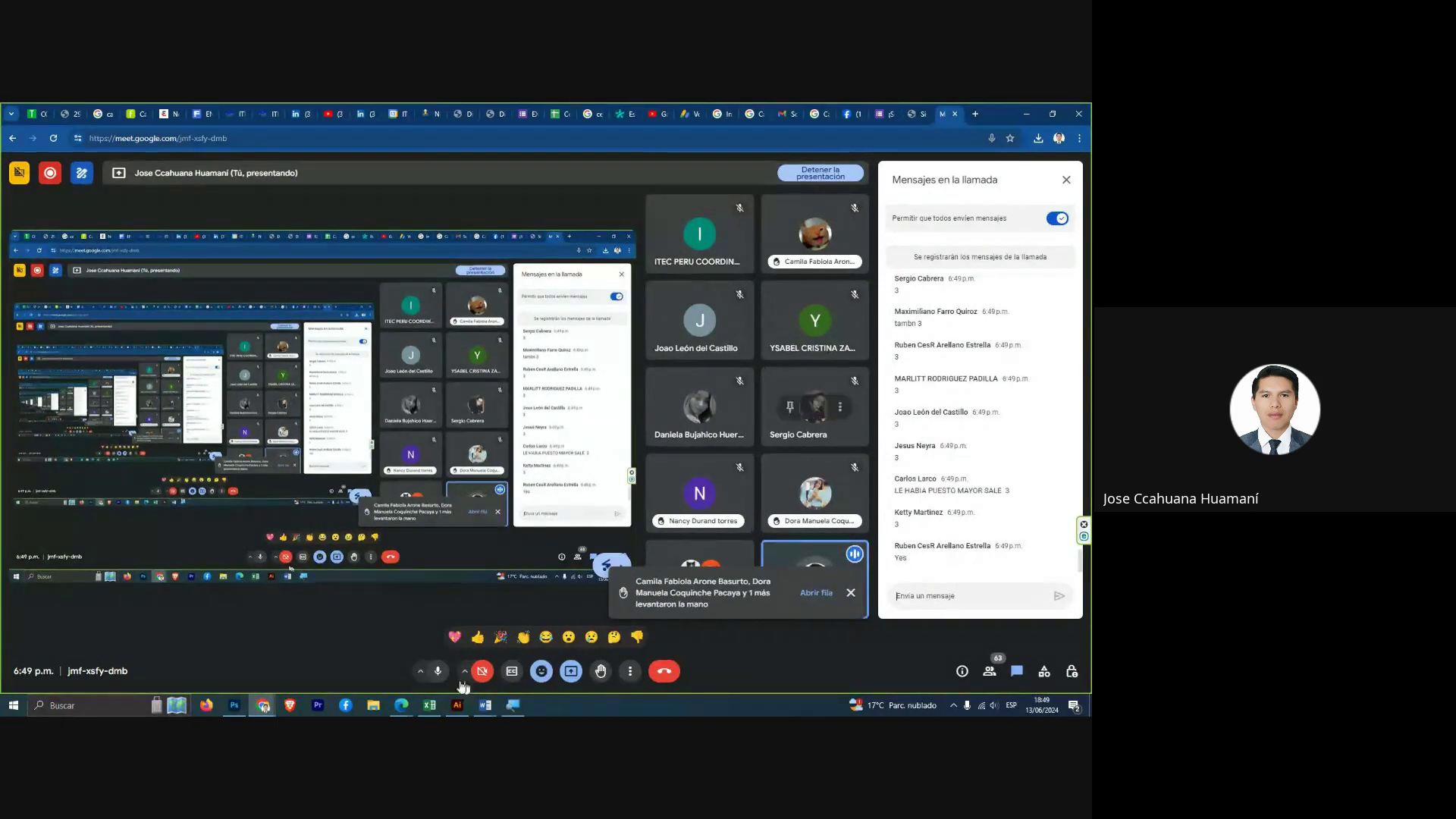
{"action": "left_click", "coordinate": [429, 705]}
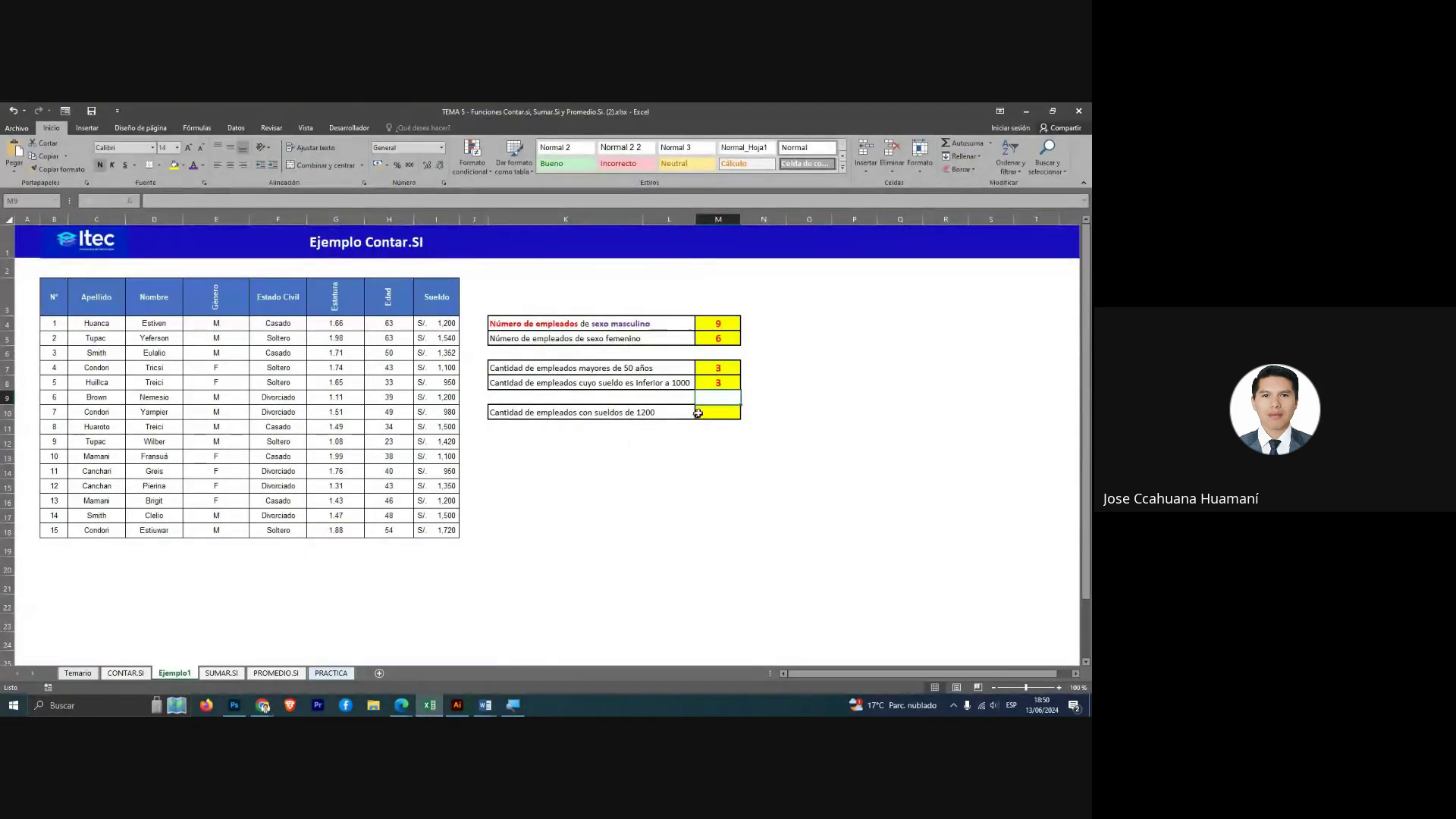
{"action": "left_click", "coordinate": [713, 410]}
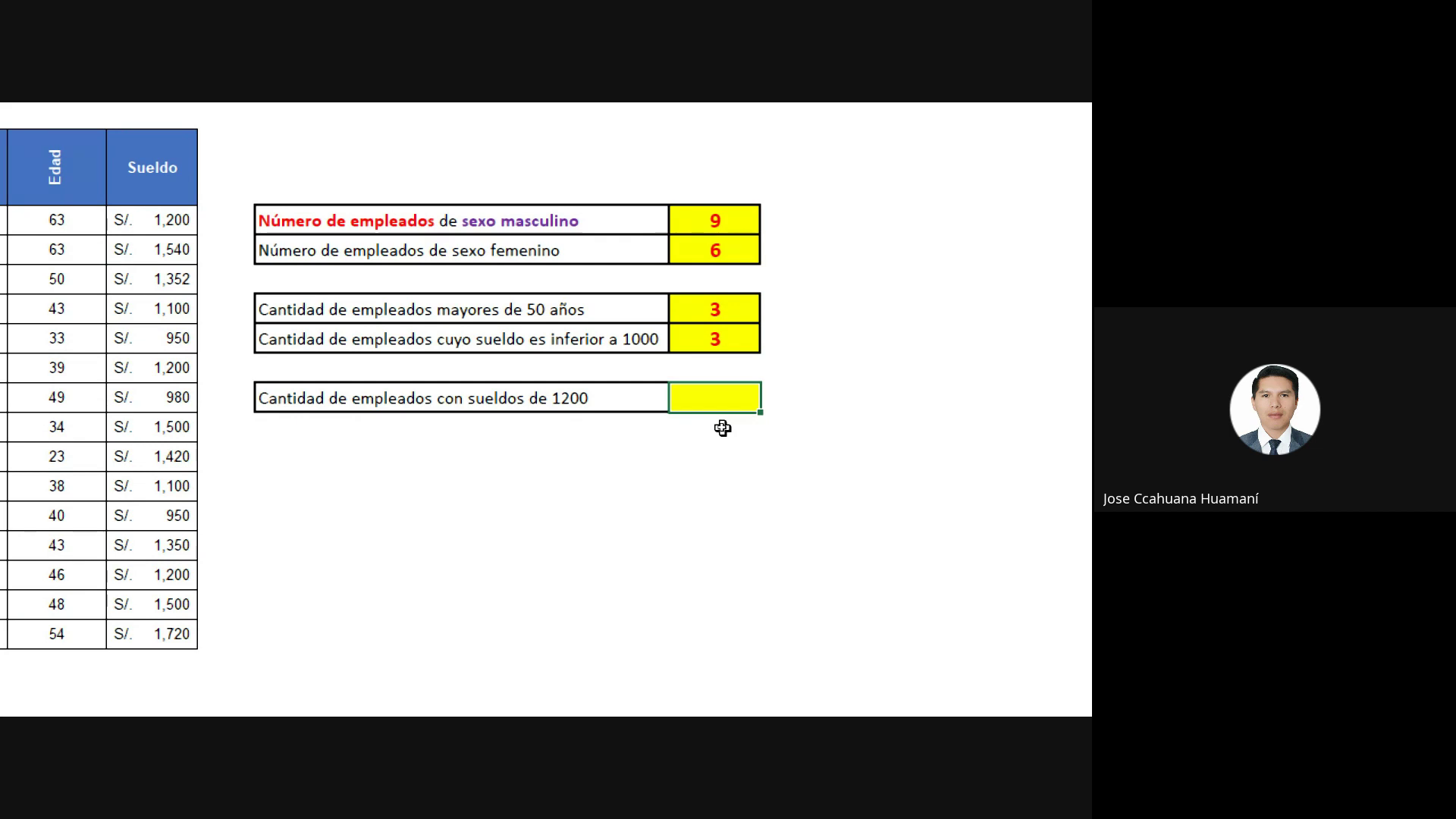
Start a CONTAR.SI formula in M10 for the 1200-salary count
{"action": "type", "text": "="}
{"action": "type", "text": "CONT"}
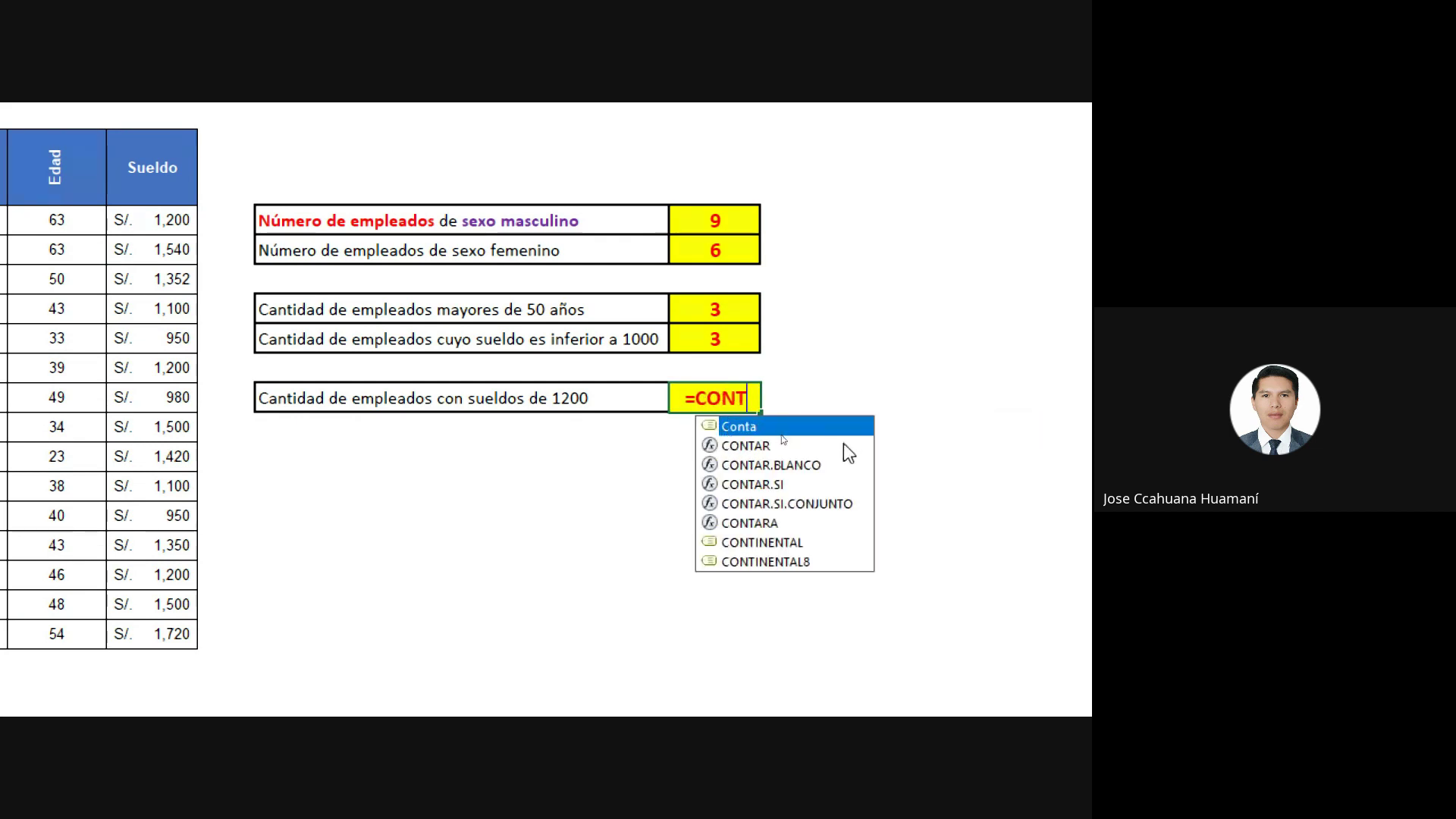
{"action": "double_click", "coordinate": [775, 484]}
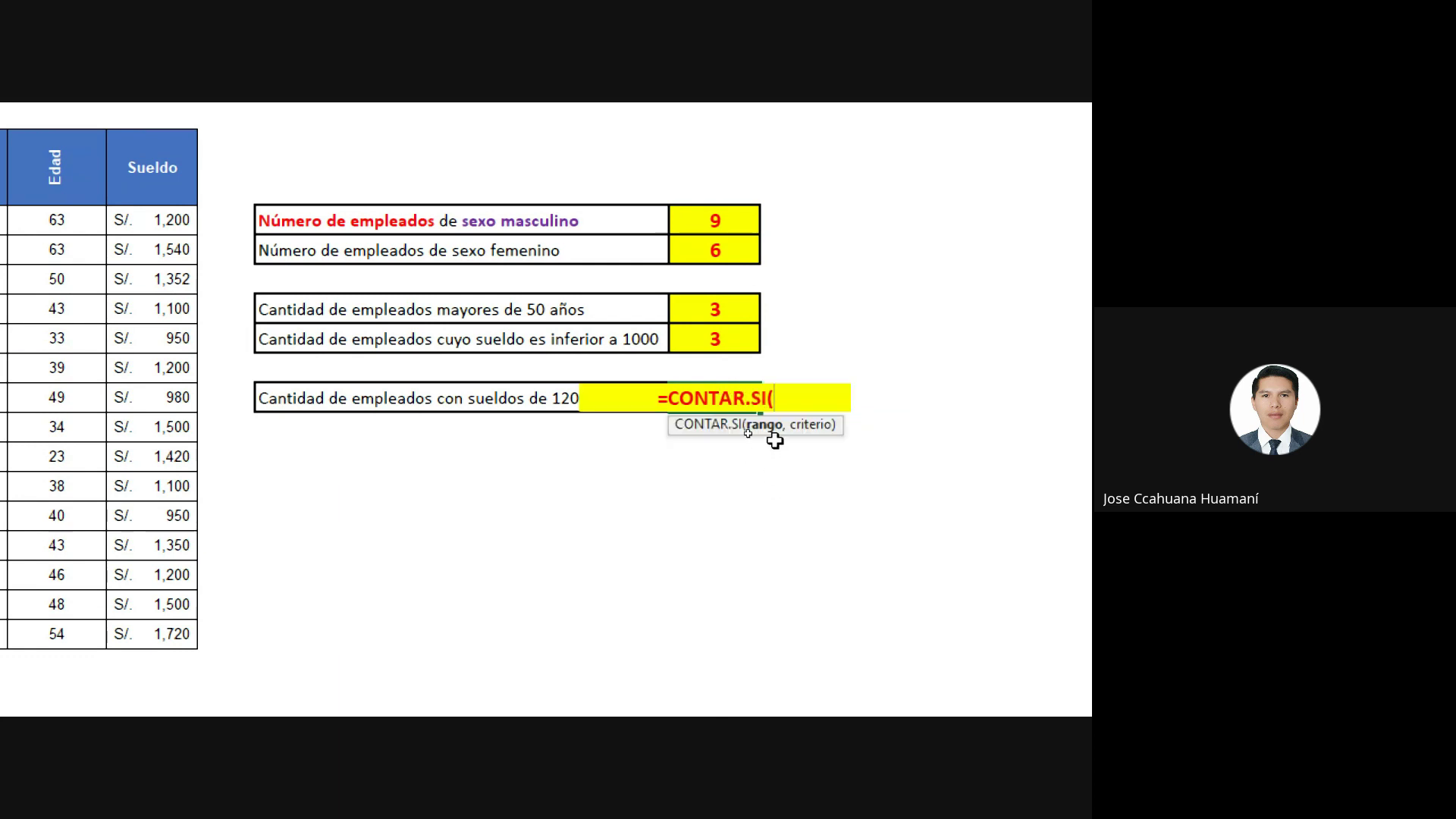
{"action": "scroll", "coordinate": [541, 446], "scroll_direction": "left", "scroll_amount": 2}
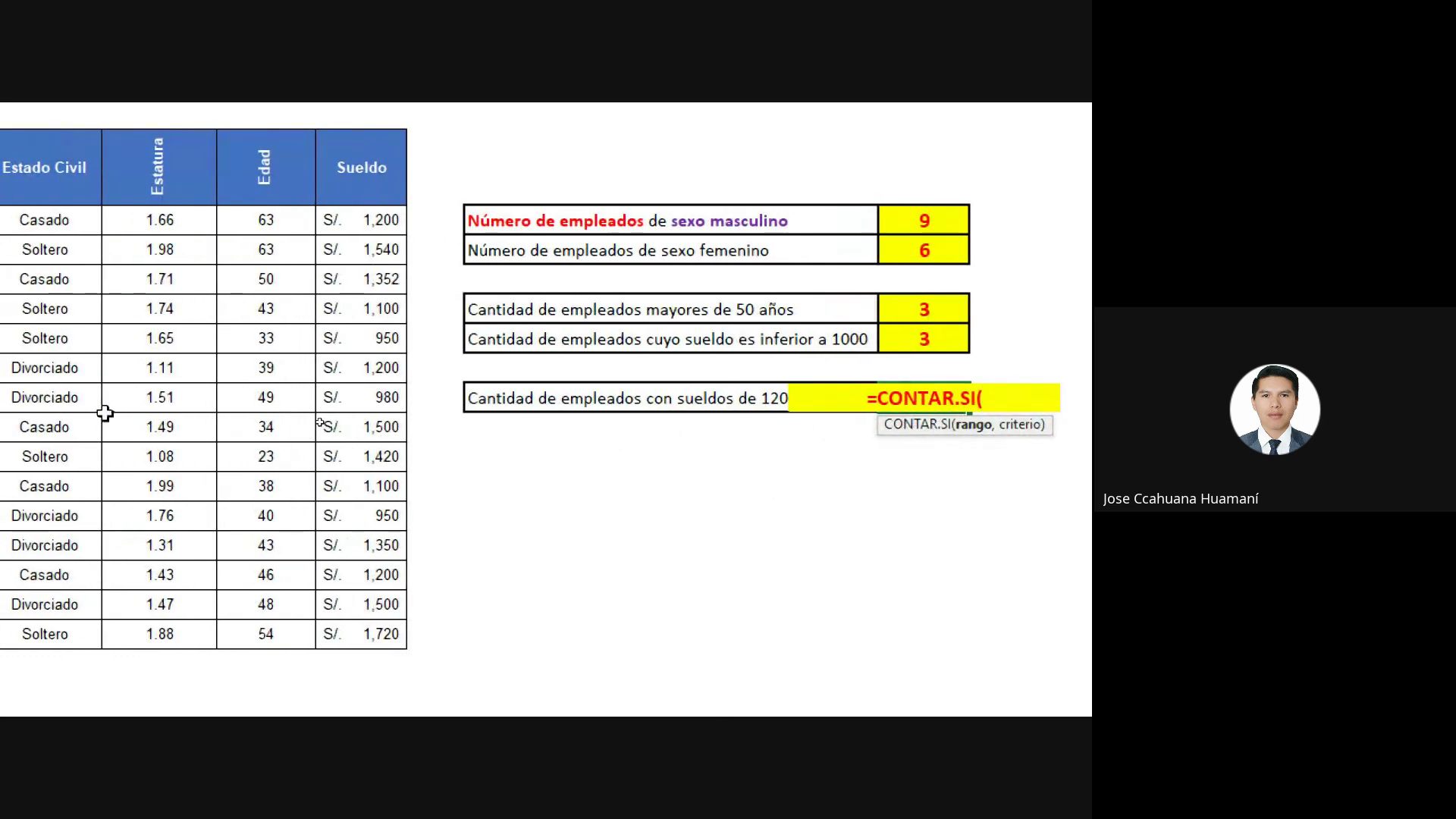
{"action": "scroll", "coordinate": [99, 402], "scroll_direction": "left", "scroll_amount": 2}
{"action": "scroll", "coordinate": [98, 364], "scroll_direction": "left", "scroll_amount": 2}
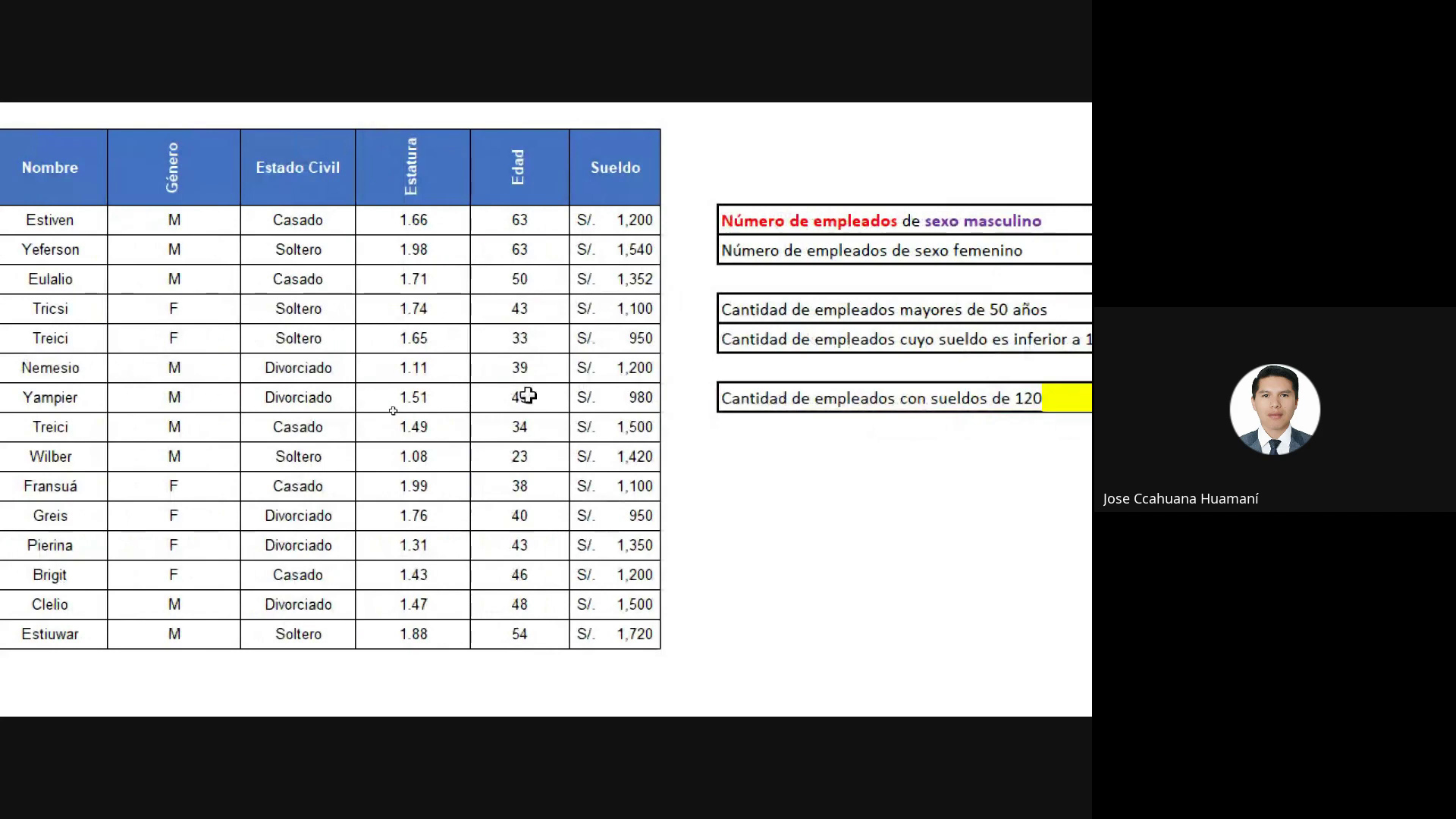
{"action": "scroll", "coordinate": [926, 421], "scroll_direction": "right", "scroll_amount": 2}
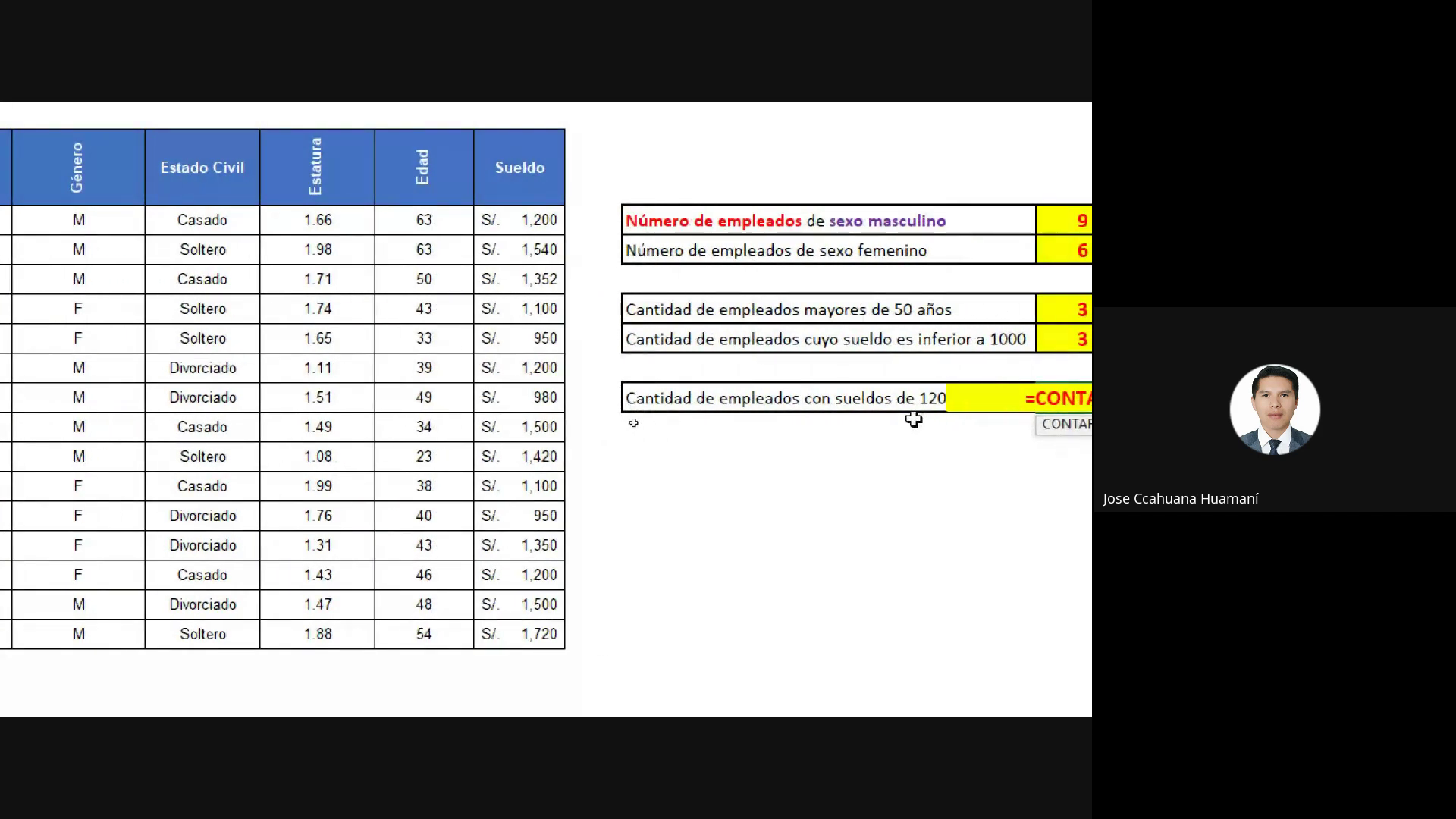
{"action": "scroll", "coordinate": [524, 238], "scroll_direction": "up", "scroll_amount": 1}
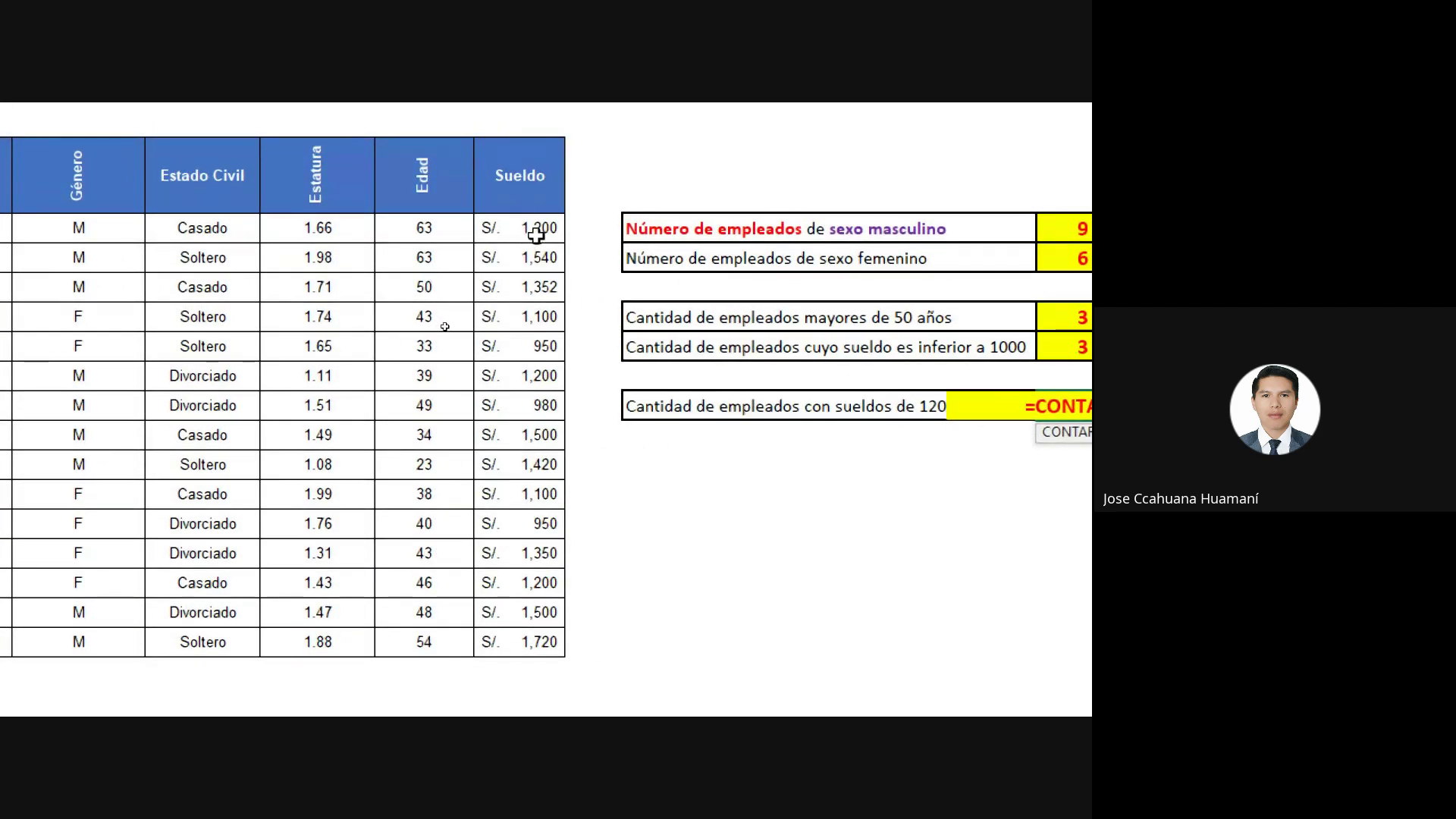
Give it range I4:I18 and criterion 1200, committing a result of 3
{"action": "left_click", "coordinate": [519, 233]}
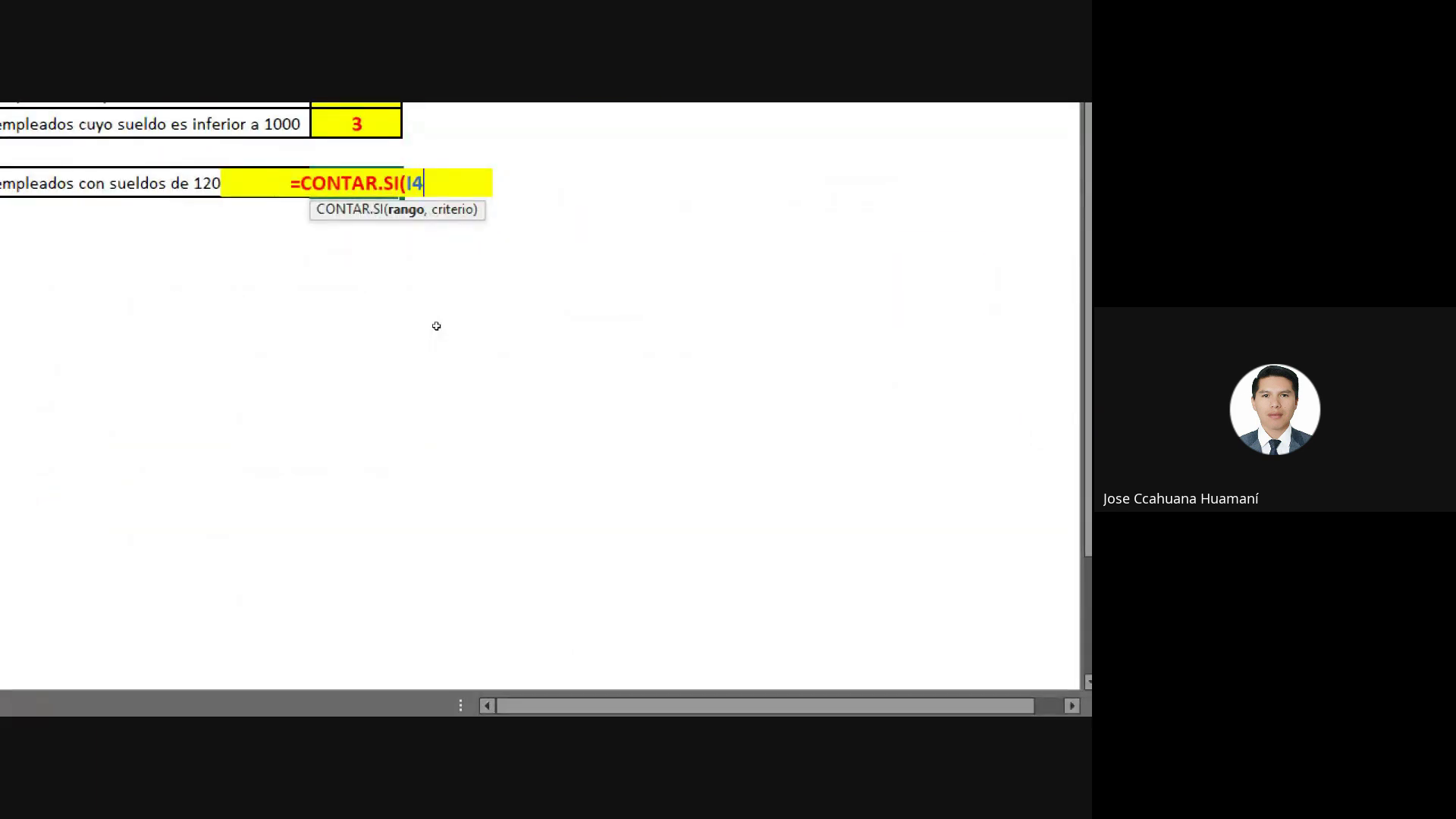
{"action": "key", "text": "ctrl+shift+Down"}
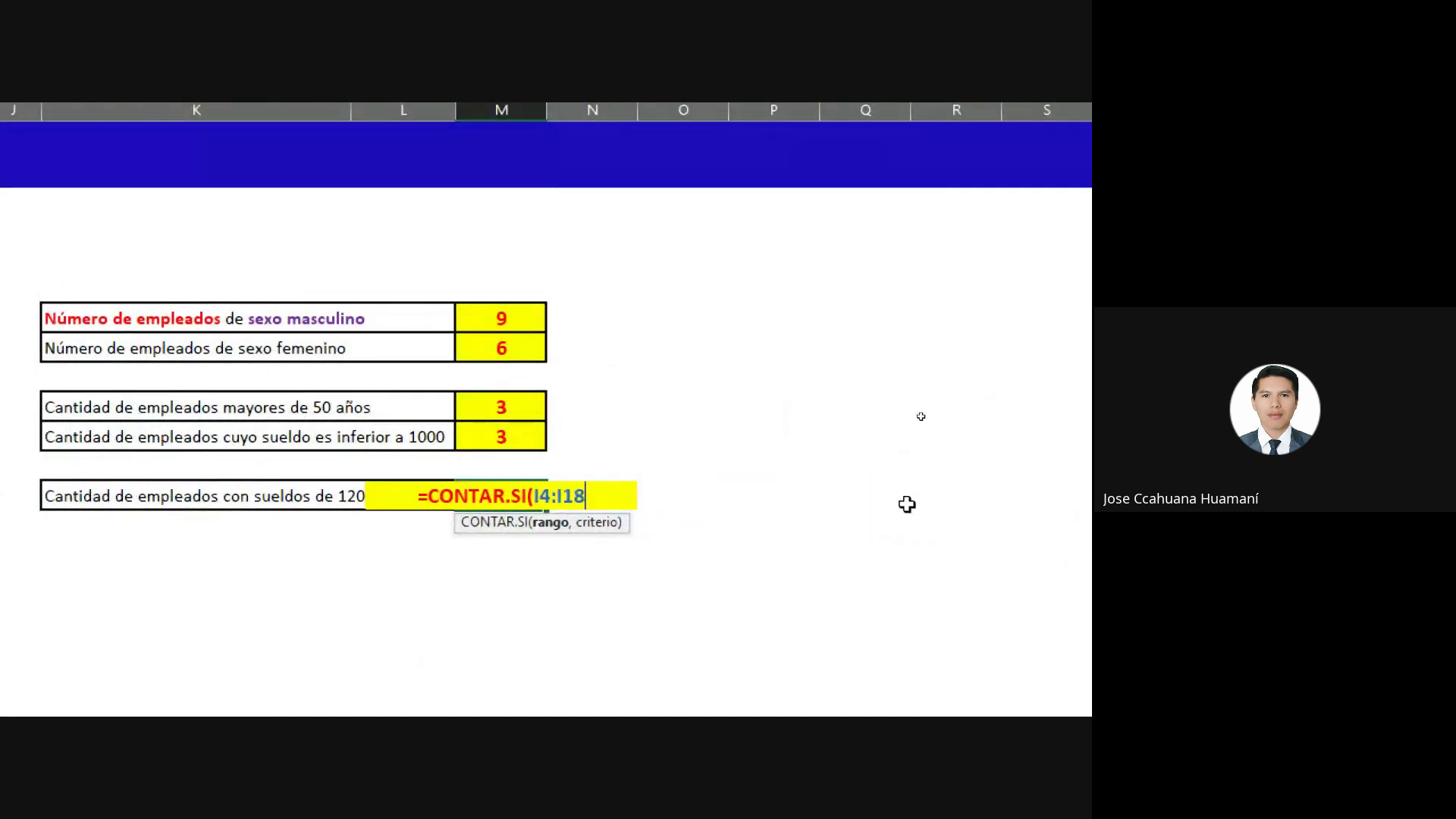
{"action": "type", "text": ","}
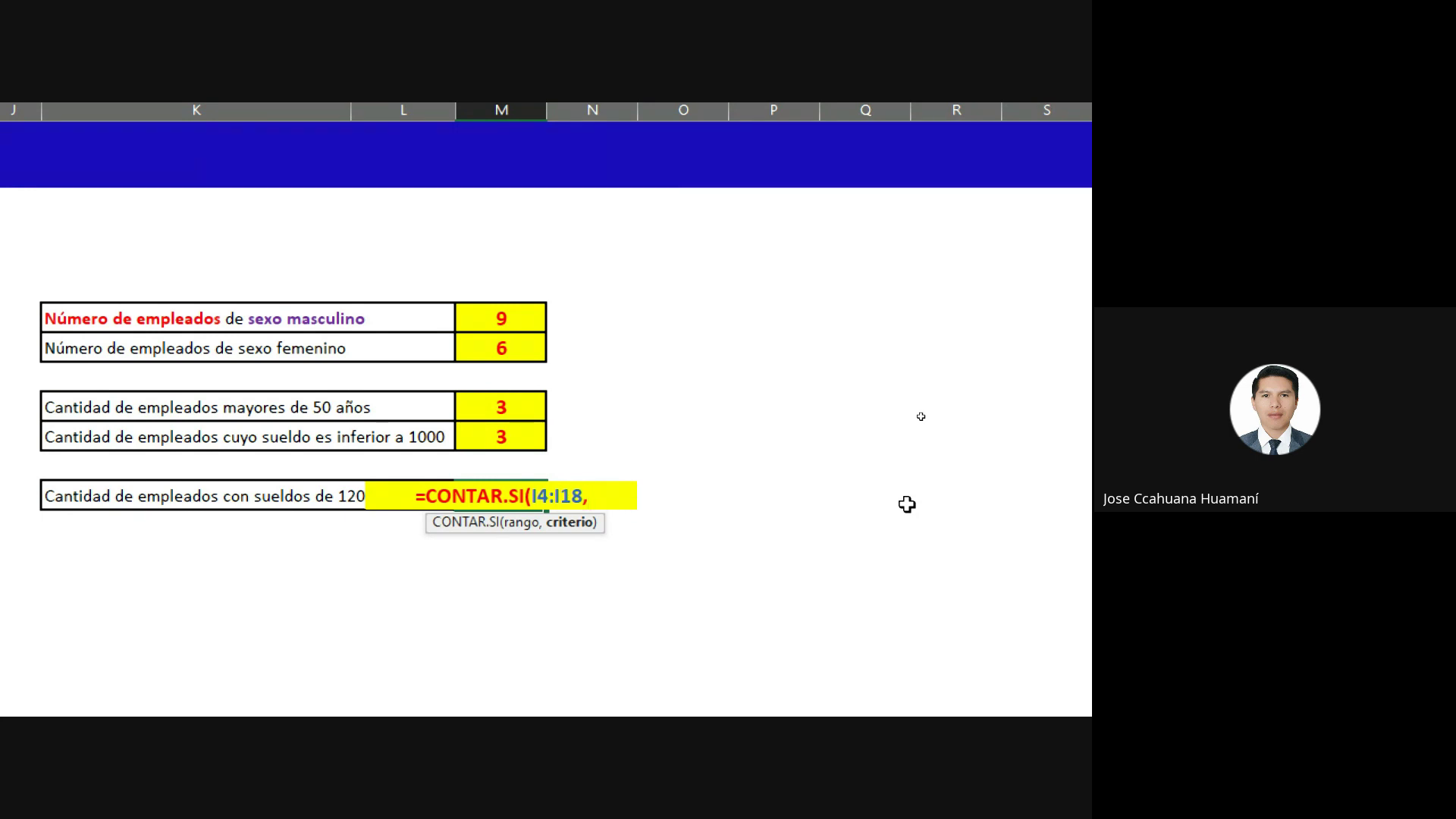
{"action": "type", "text": "\""}
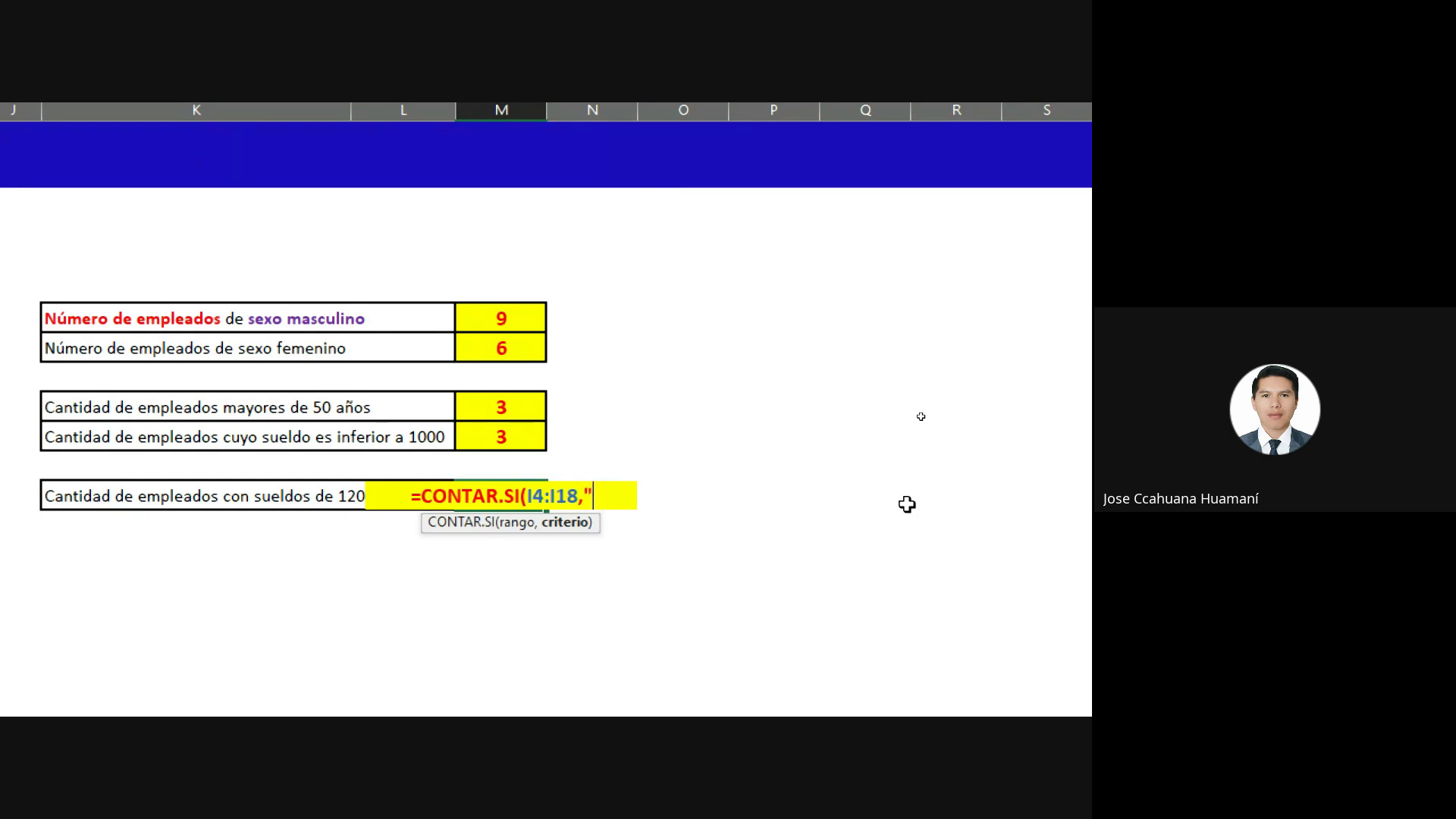
{"action": "key", "text": "BackSpace"}
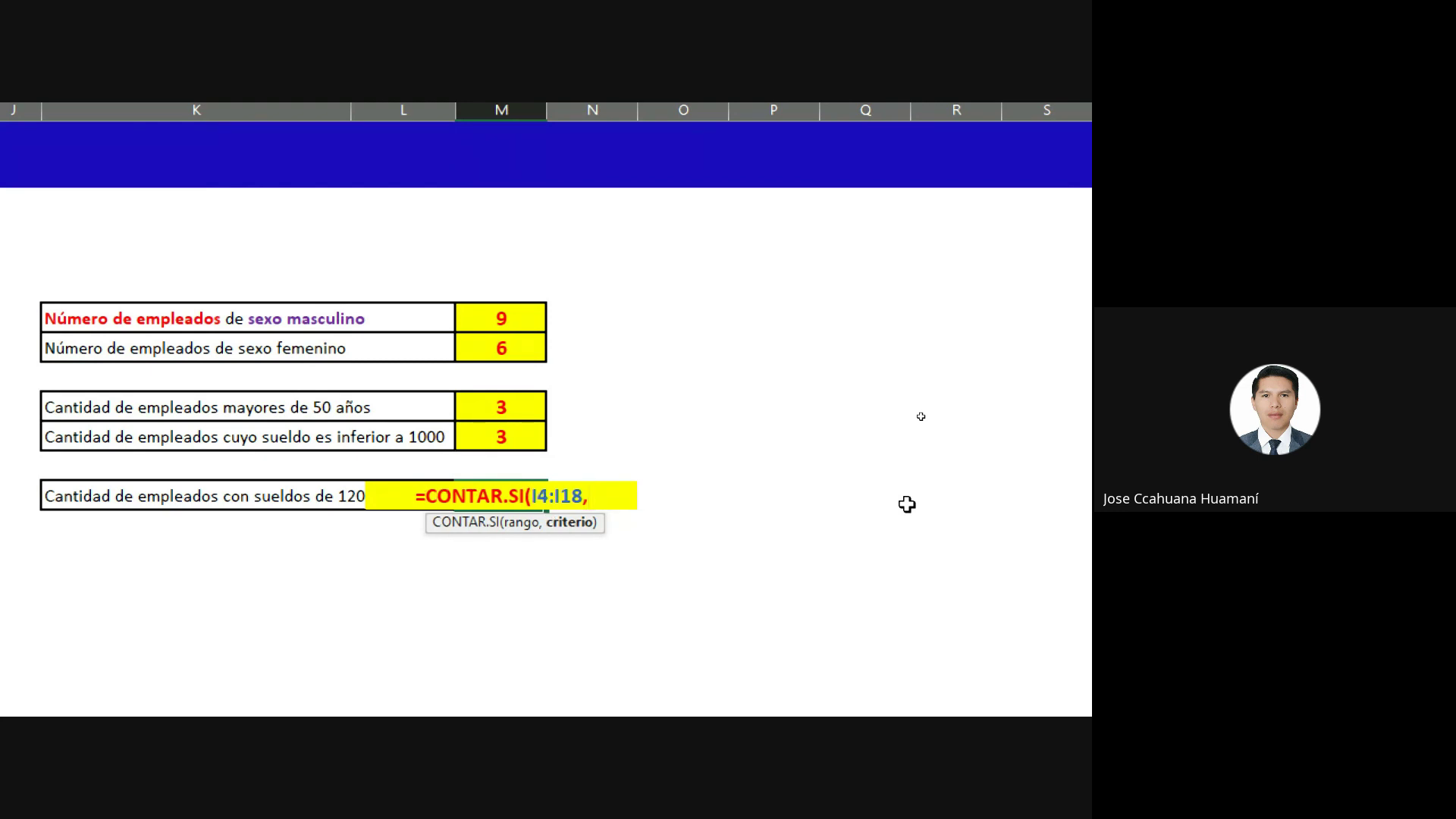
{"action": "type", "text": "120"}
{"action": "type", "text": "00"}
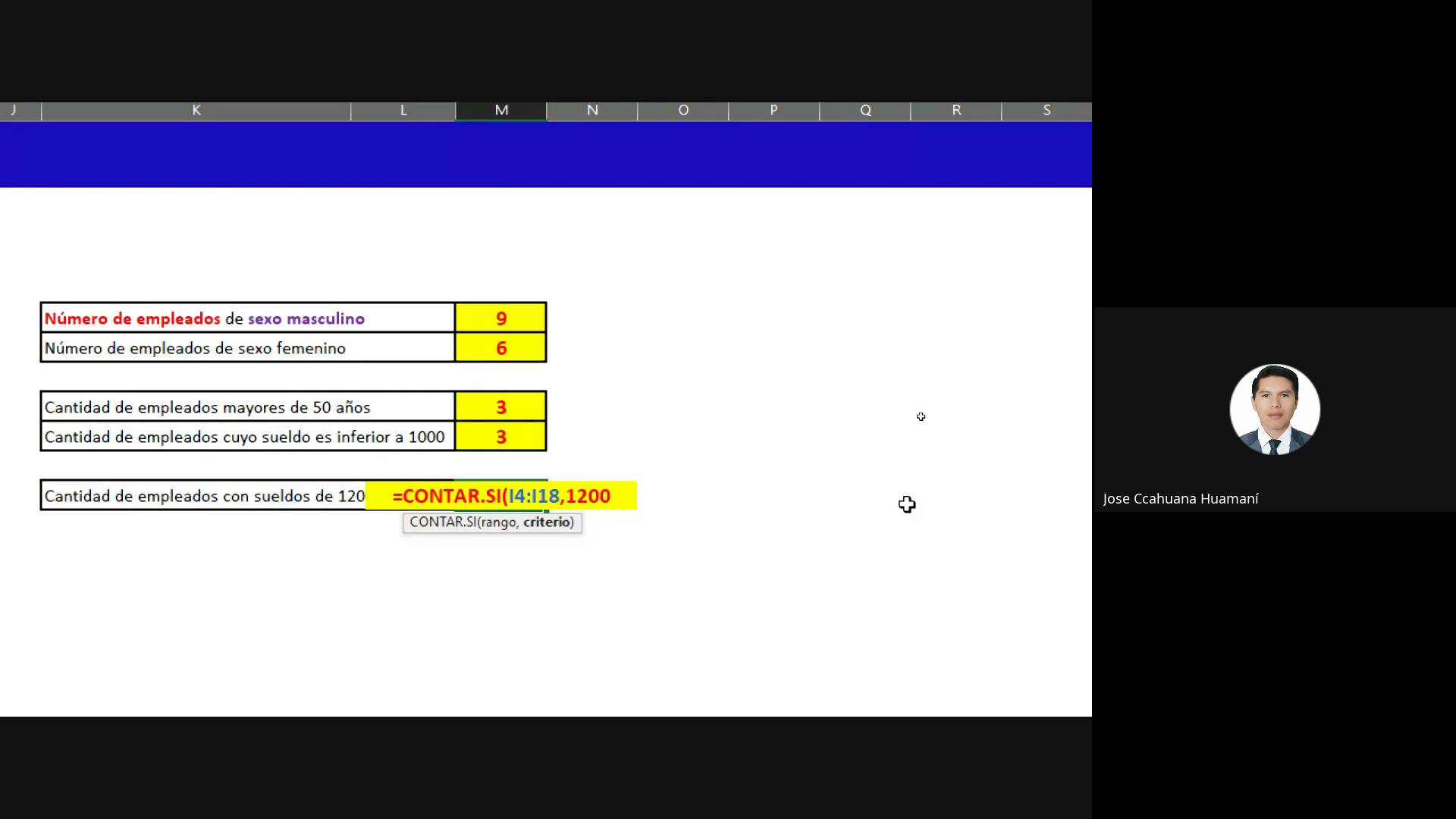
{"action": "key", "text": "Return"}
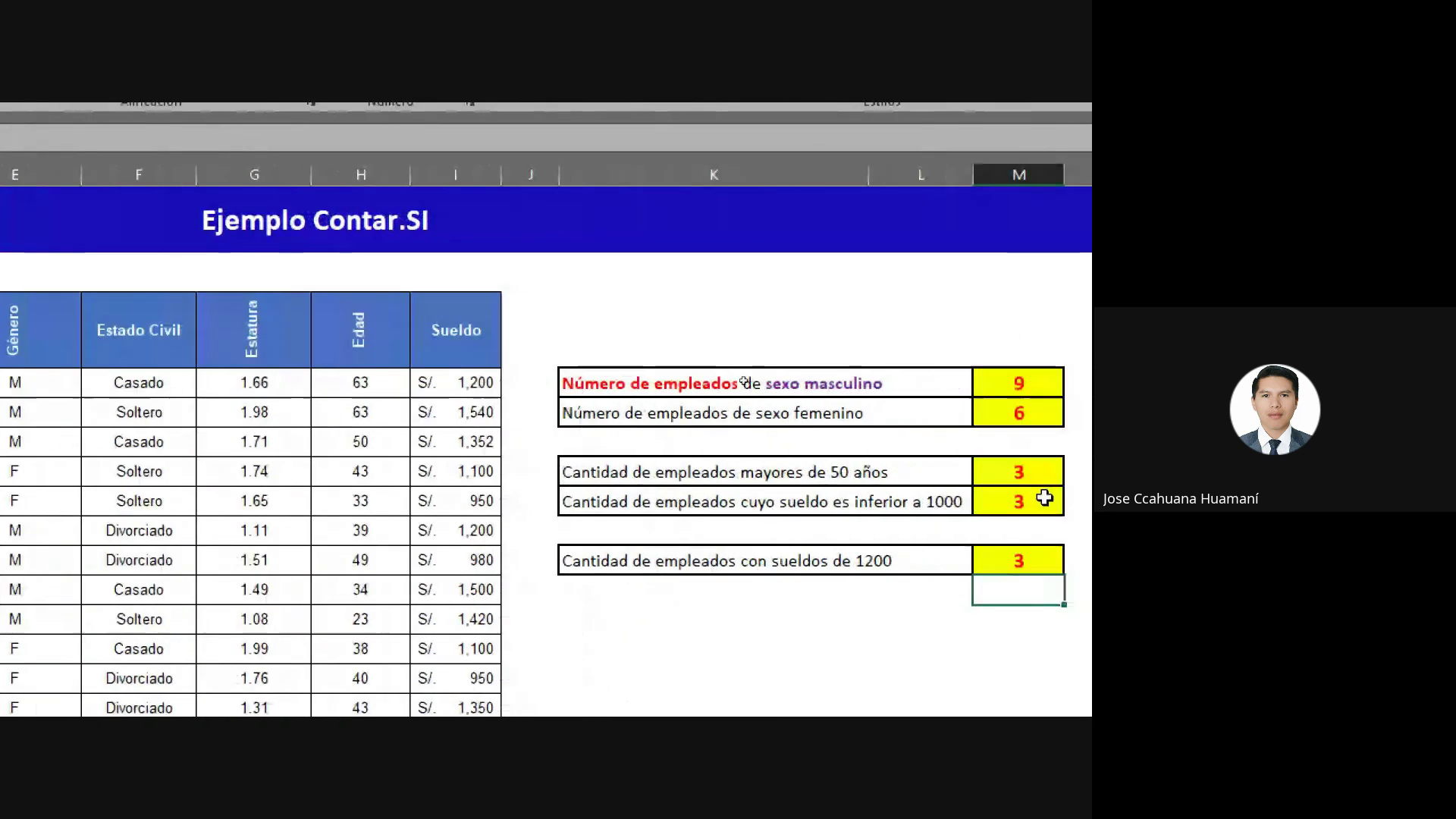
{"action": "left_click", "coordinate": [829, 561]}
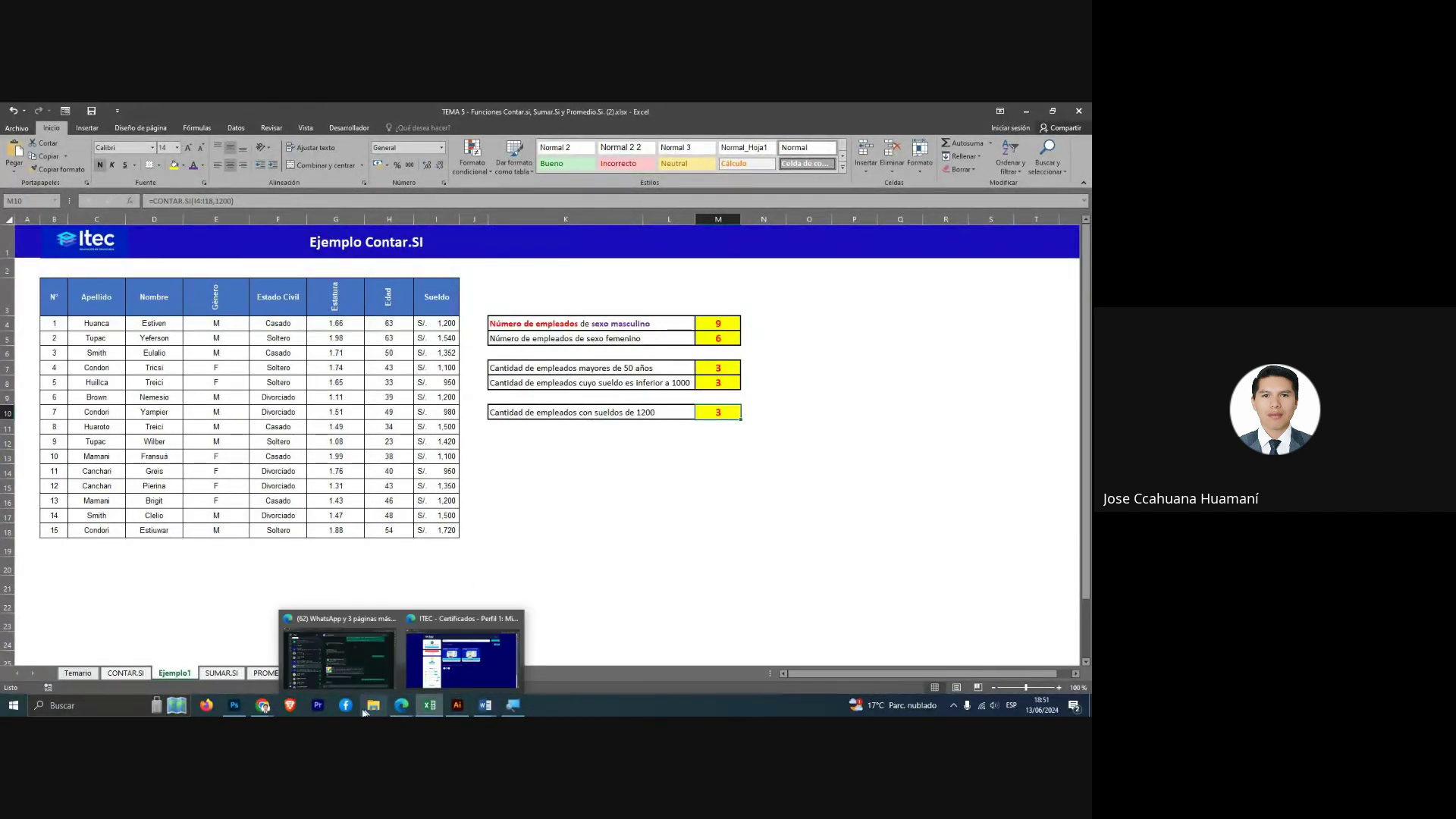
{"action": "mouse_move", "coordinate": [263, 706]}
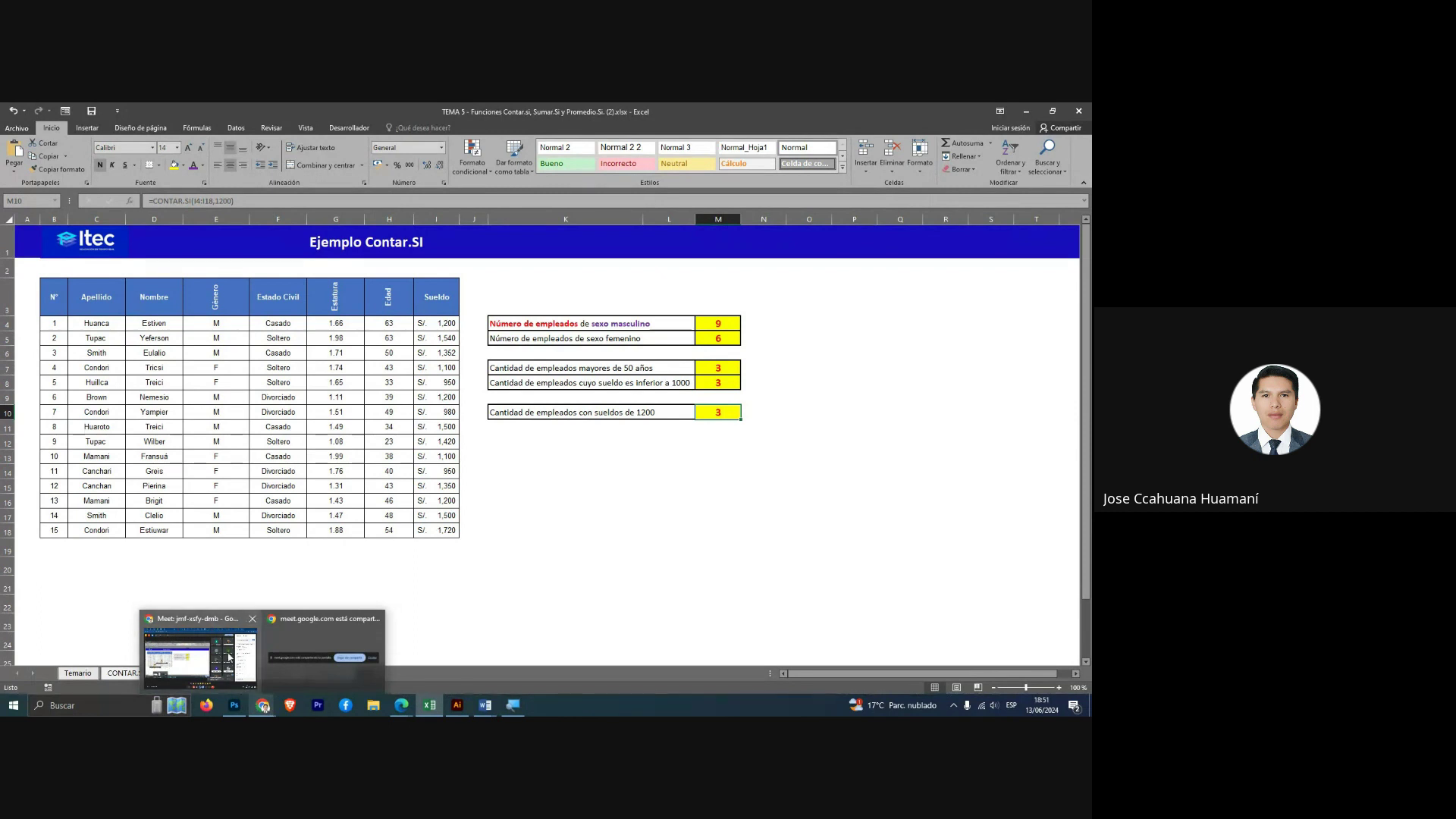
Switch to the Google Meet call window to follow its chat
{"action": "left_click", "coordinate": [228, 657]}
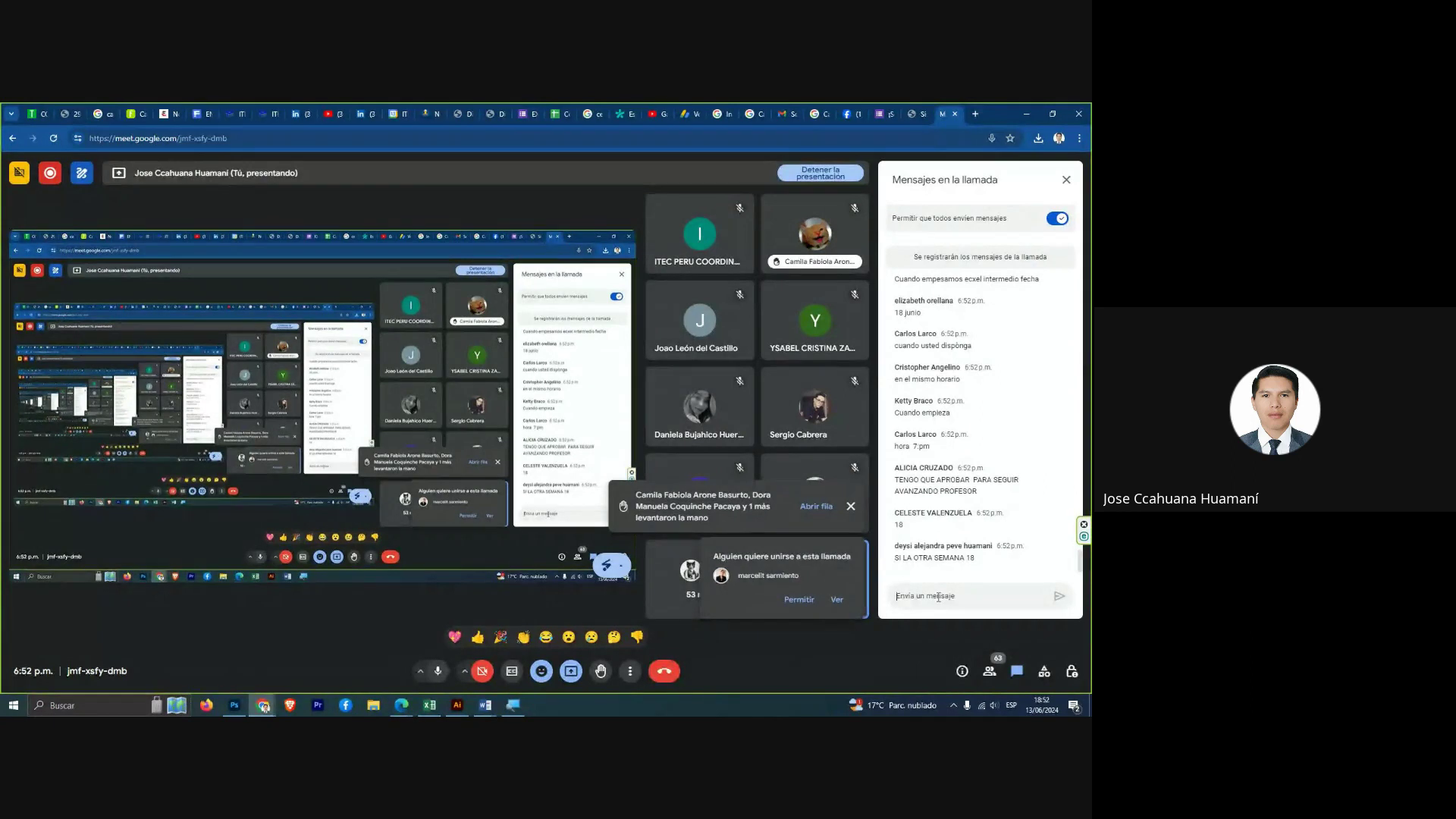
{"action": "left_click", "coordinate": [1041, 705]}
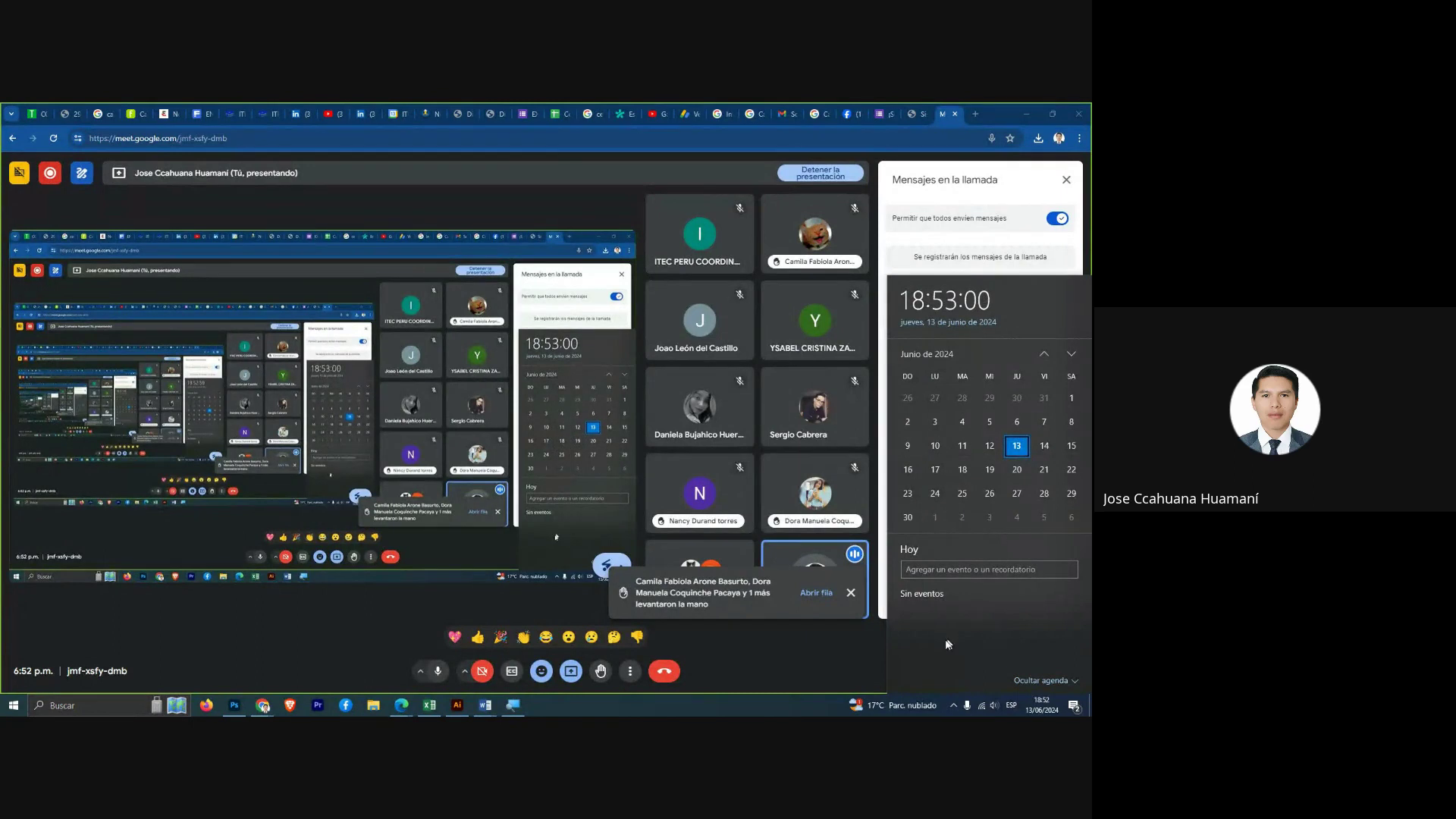
{"action": "left_click", "coordinate": [872, 655]}
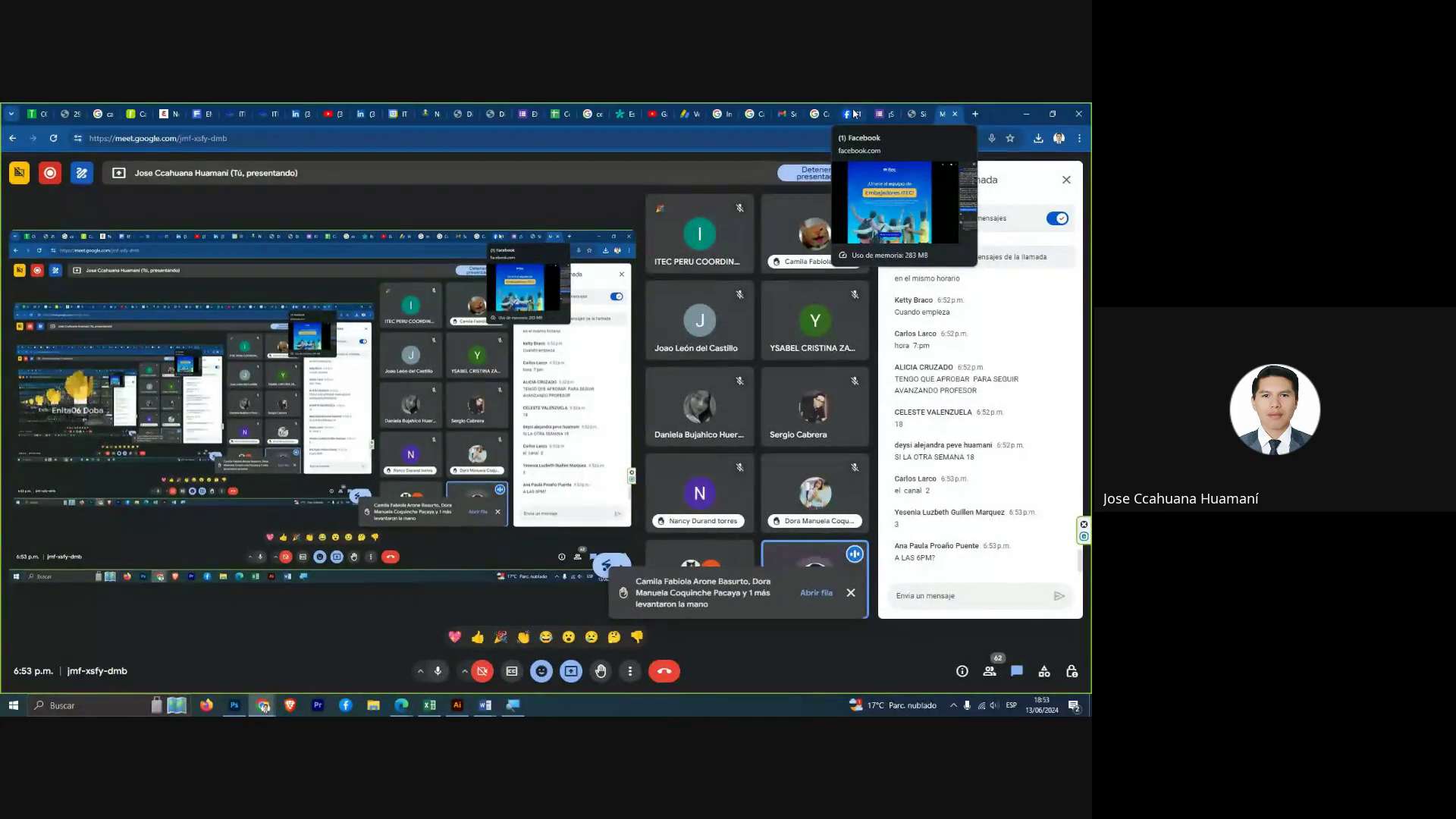
{"action": "left_click", "coordinate": [854, 114]}
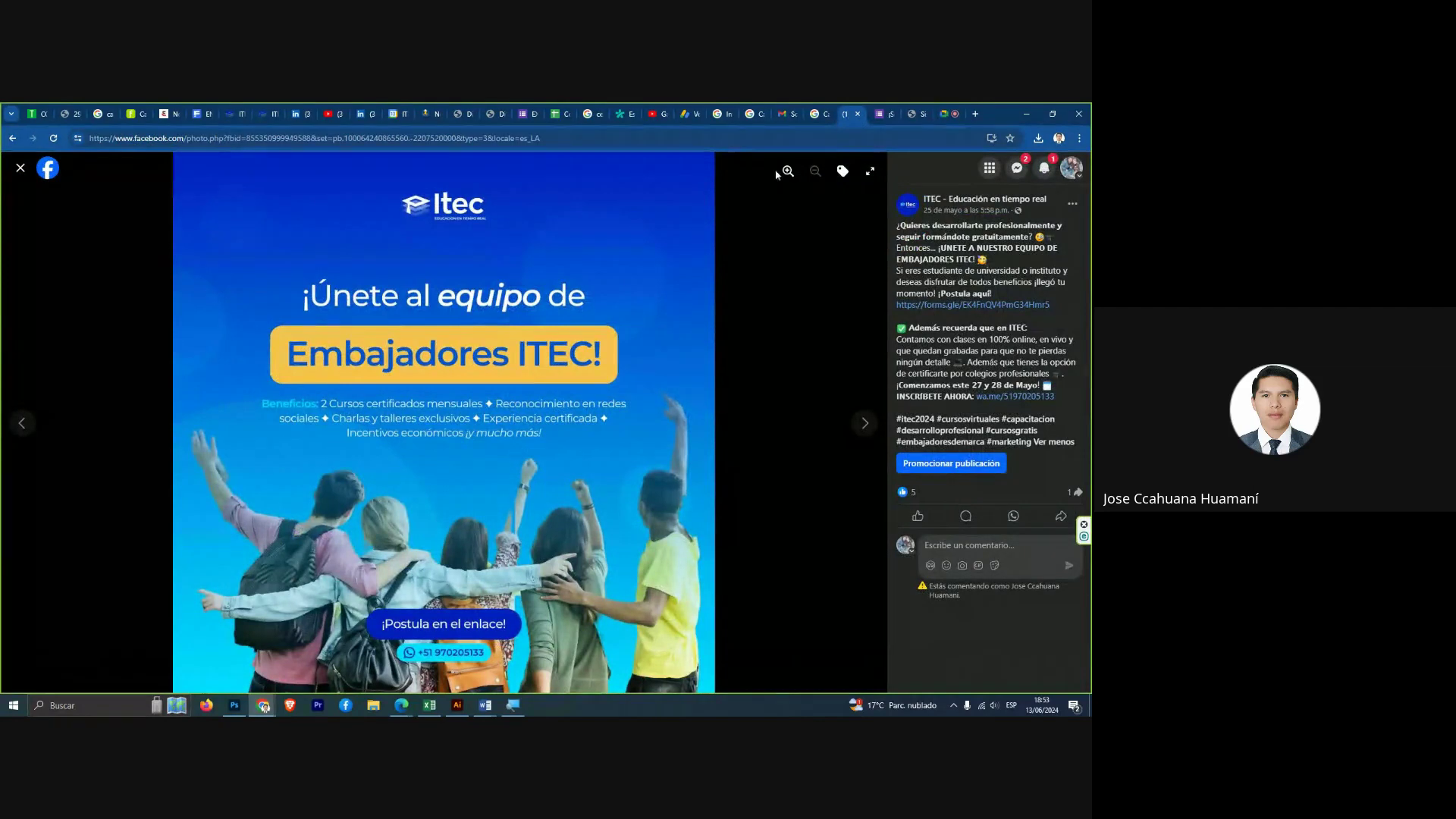
{"action": "left_click", "coordinate": [970, 199]}
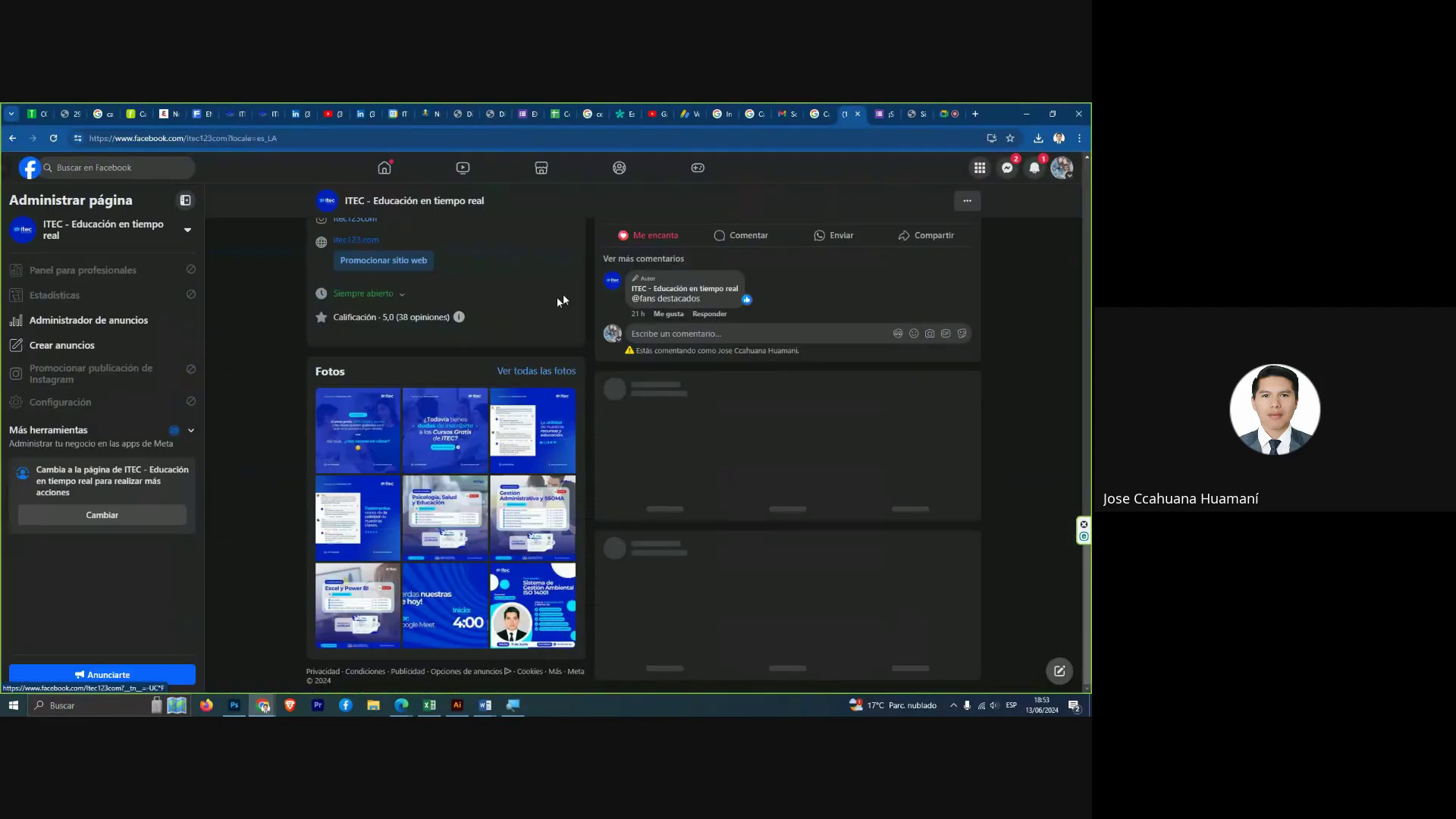
{"action": "left_click", "coordinate": [122, 231]}
{"action": "scroll", "coordinate": [862, 343], "scroll_direction": "up", "scroll_amount": 1}
{"action": "scroll", "coordinate": [862, 344], "scroll_direction": "up", "scroll_amount": 2}
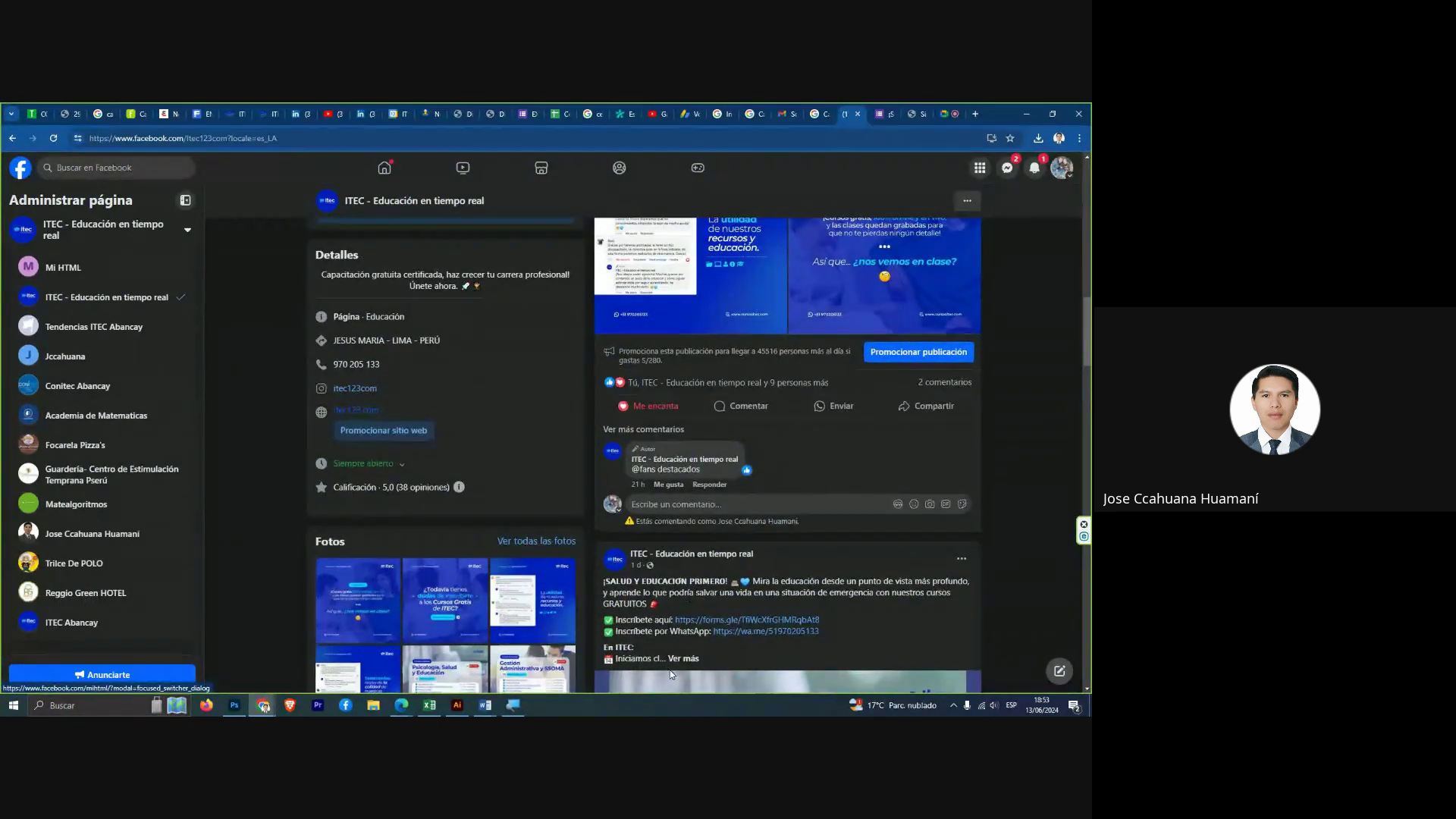
{"action": "scroll", "coordinate": [840, 516], "scroll_direction": "down", "scroll_amount": 3}
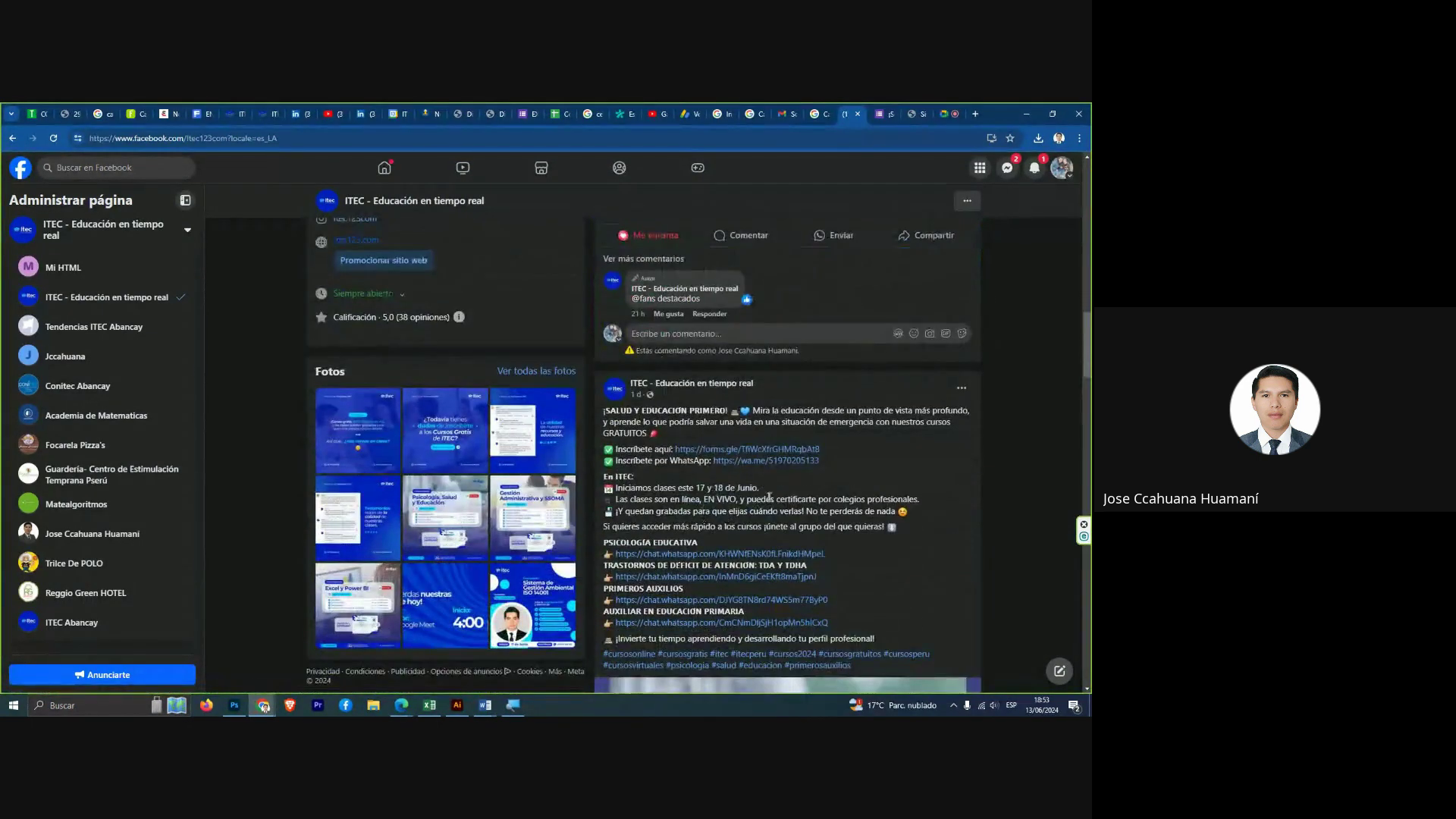
{"action": "left_click_drag", "start_coordinate": [732, 470], "coordinate": [616, 463]}
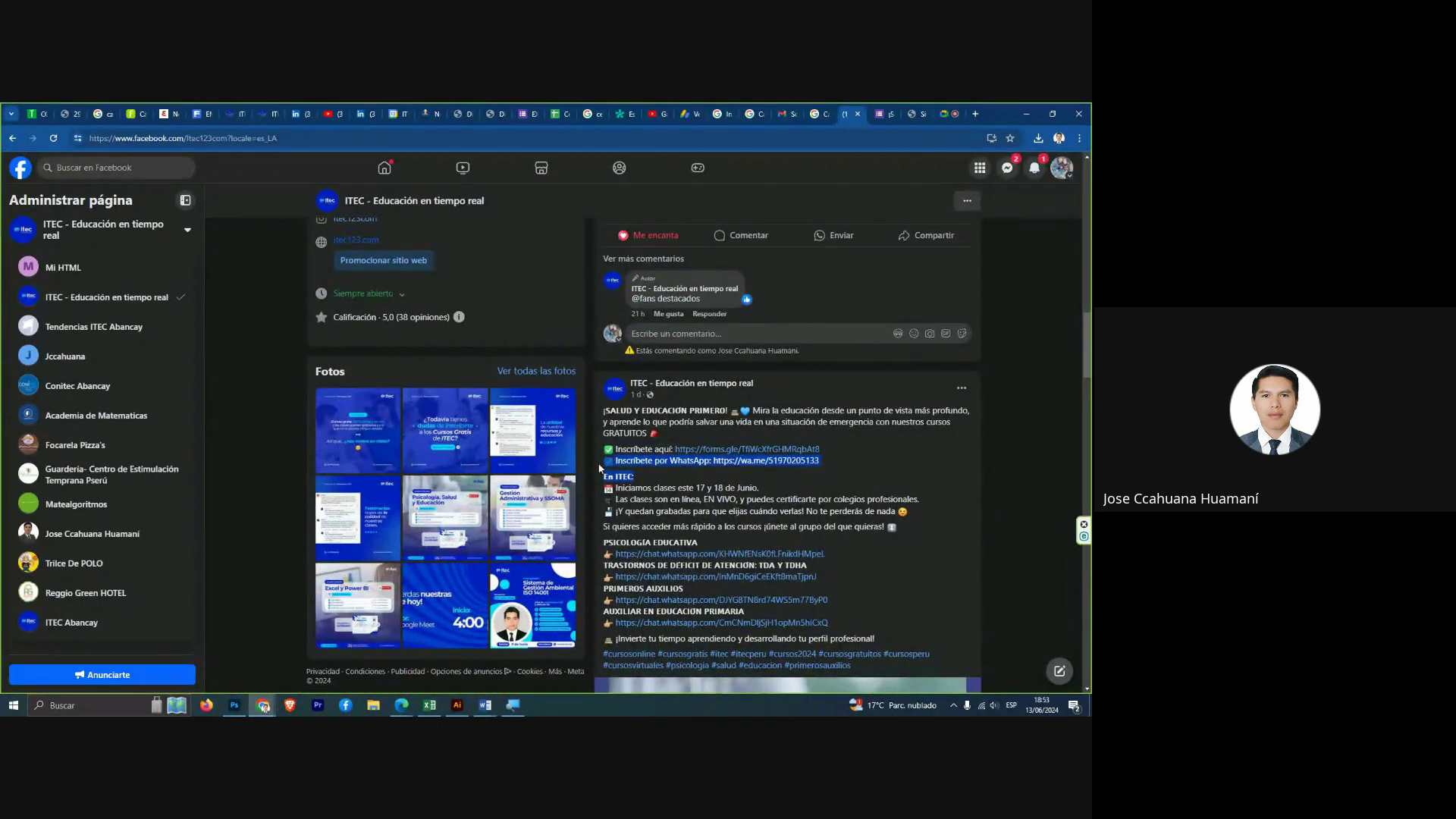
{"action": "left_click", "coordinate": [618, 462]}
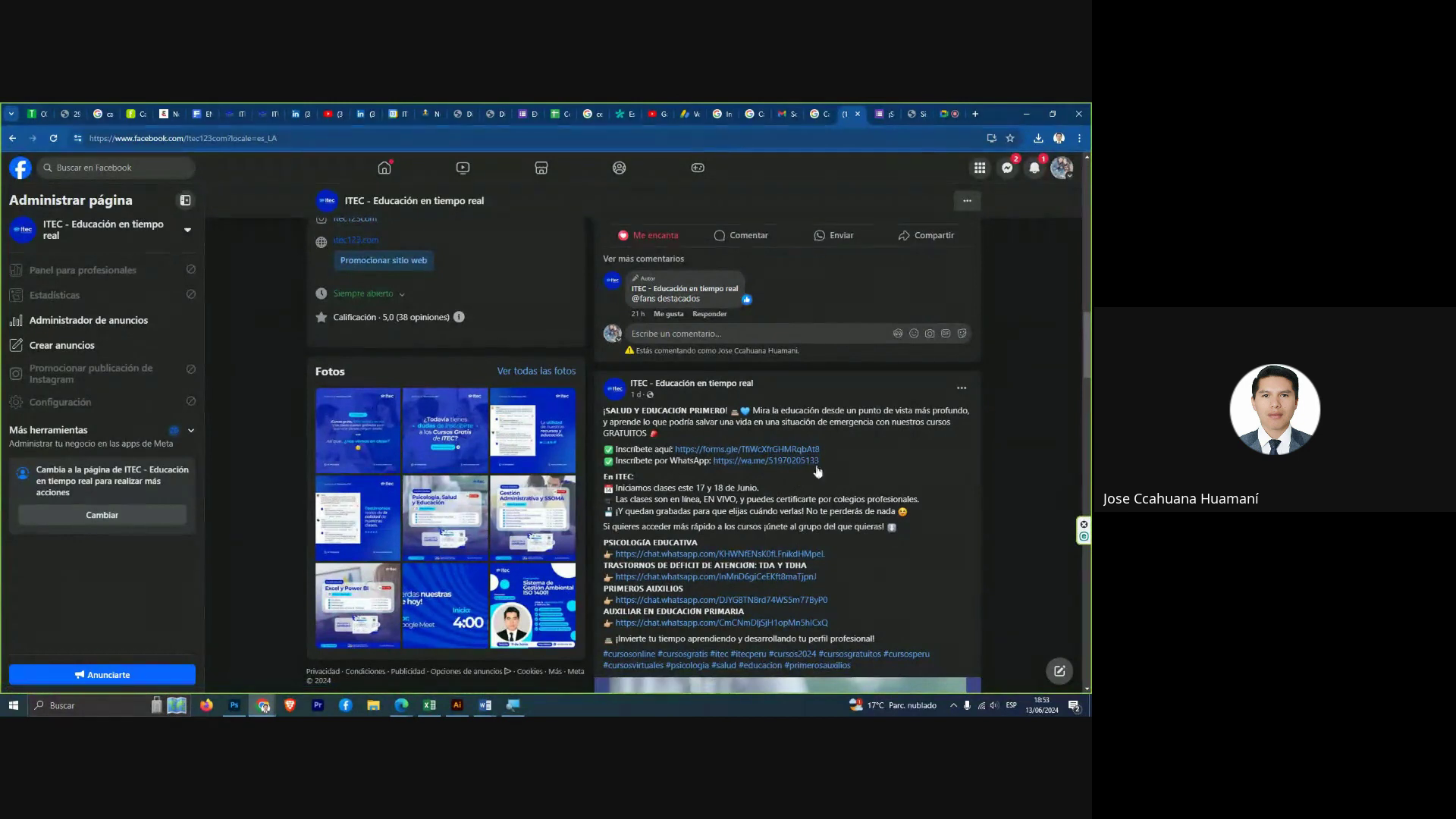
{"action": "left_click_drag", "start_coordinate": [822, 459], "coordinate": [713, 465]}
{"action": "key", "text": "ctrl+c"}
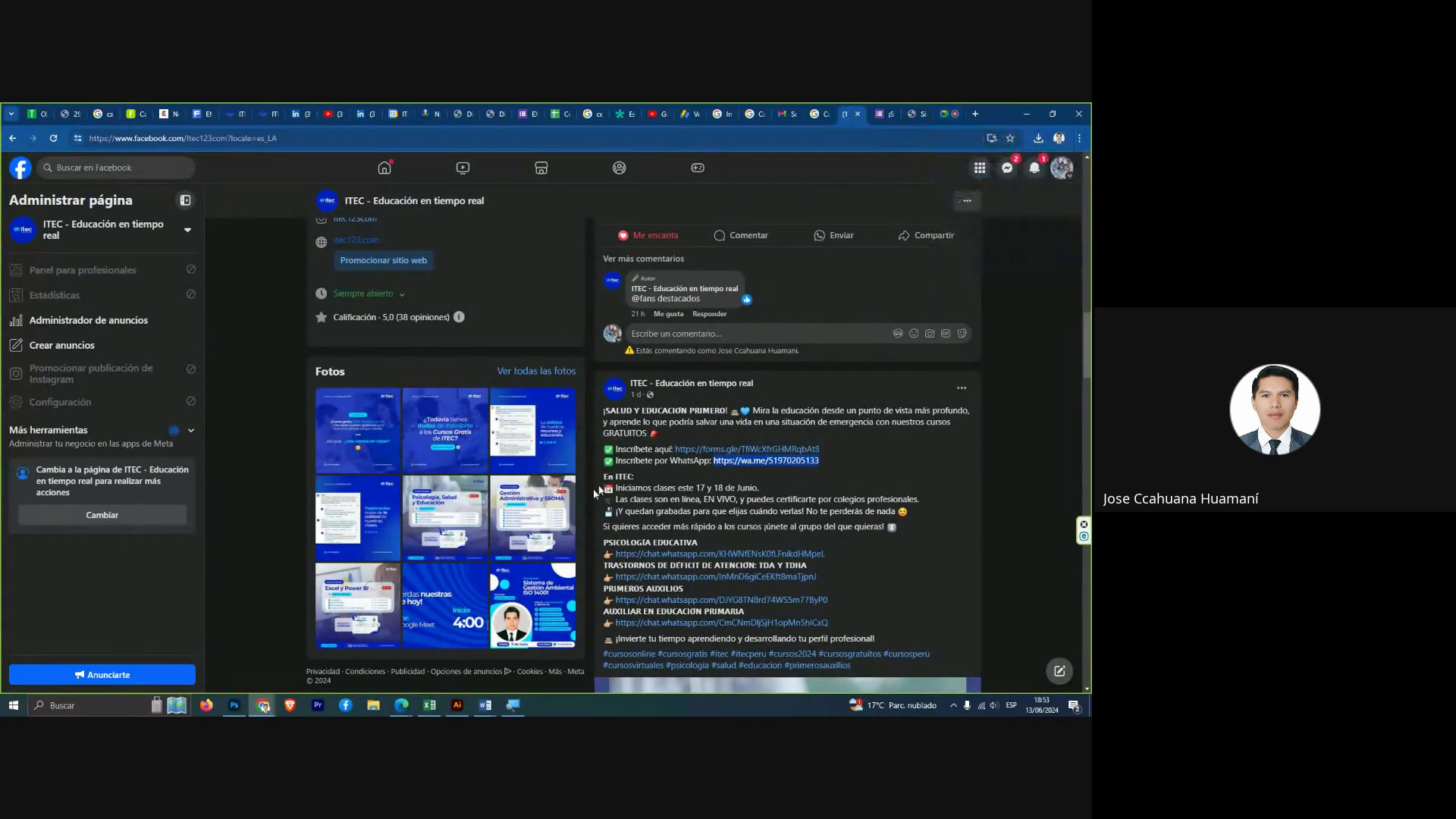
{"action": "left_click", "coordinate": [948, 114]}
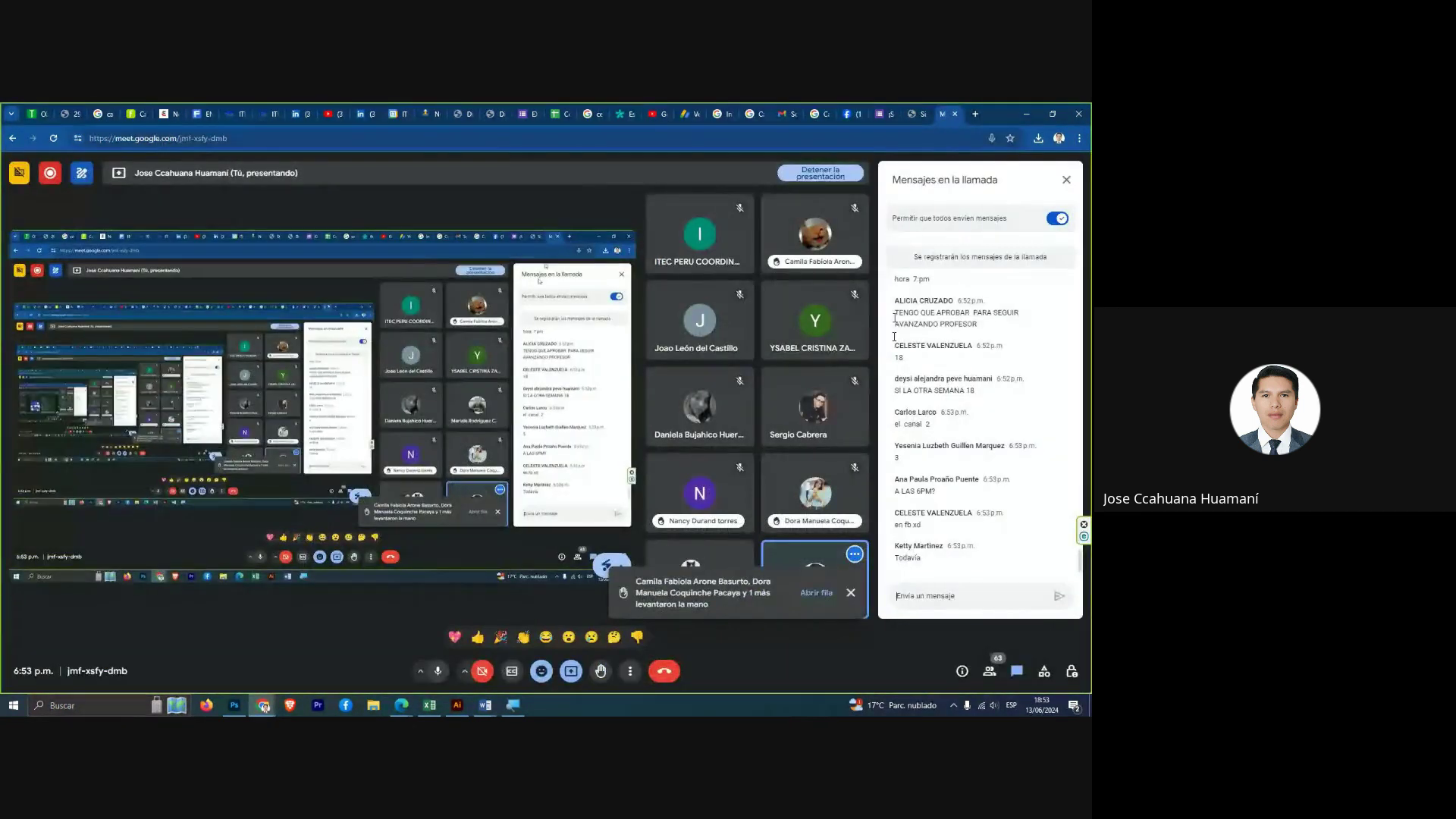
Send the wa.me WhatsApp link, then the phone number alone, as two separate Meet chat messages
{"action": "key", "text": "ctrl+v"}
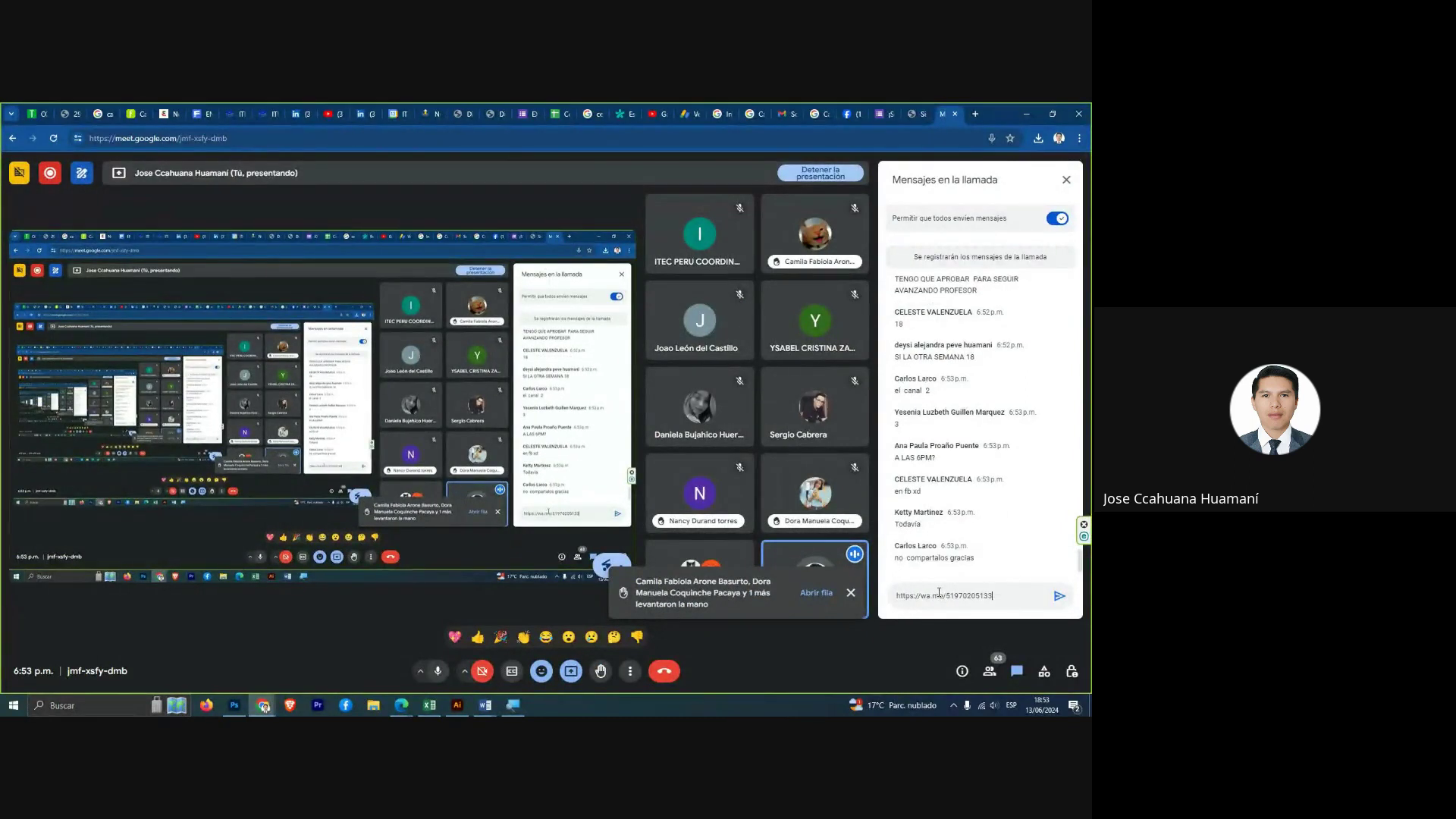
{"action": "key", "text": "Return"}
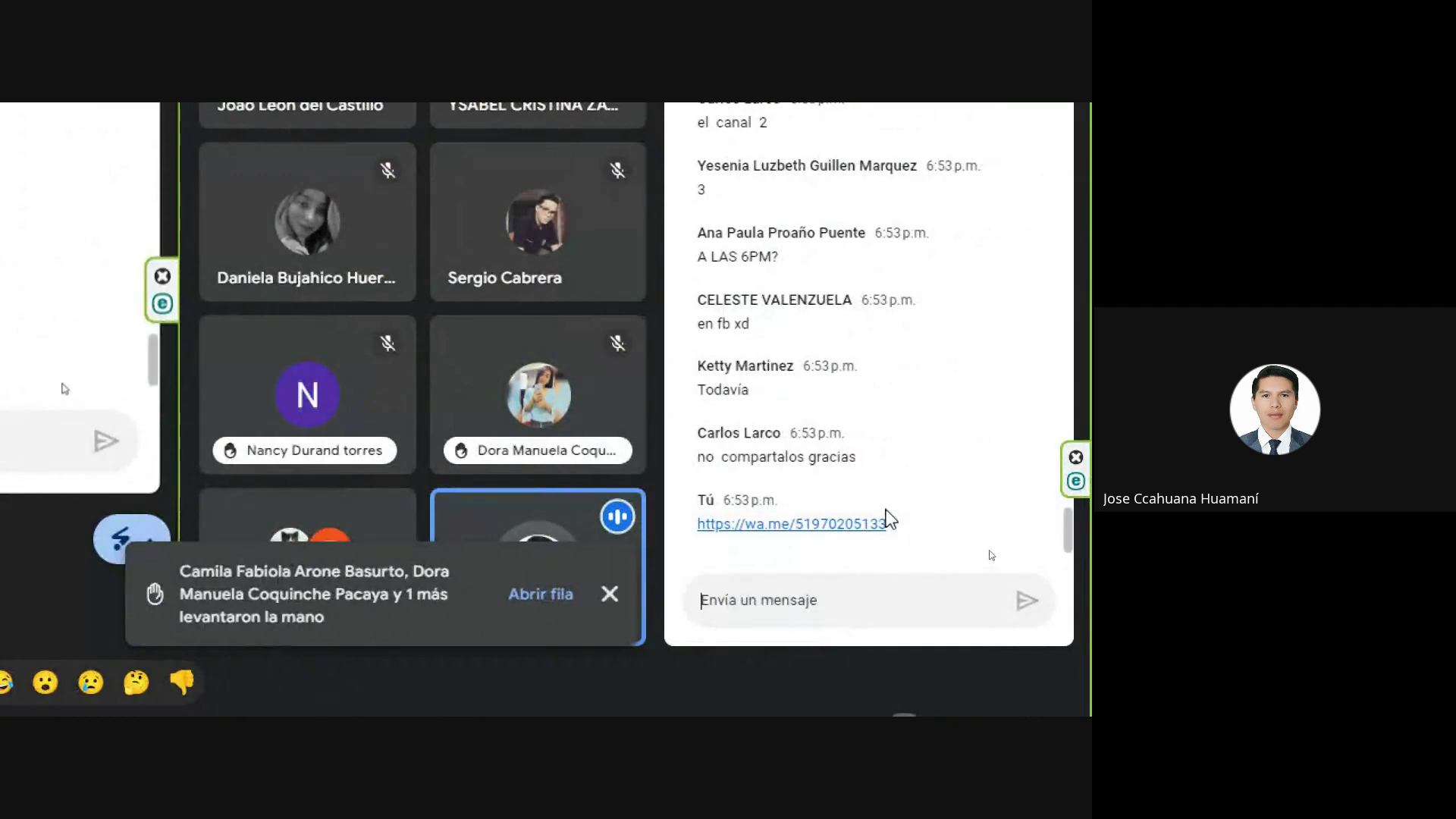
{"action": "left_click_drag", "start_coordinate": [886, 524], "coordinate": [797, 524]}
{"action": "key", "text": "ctrl+c"}
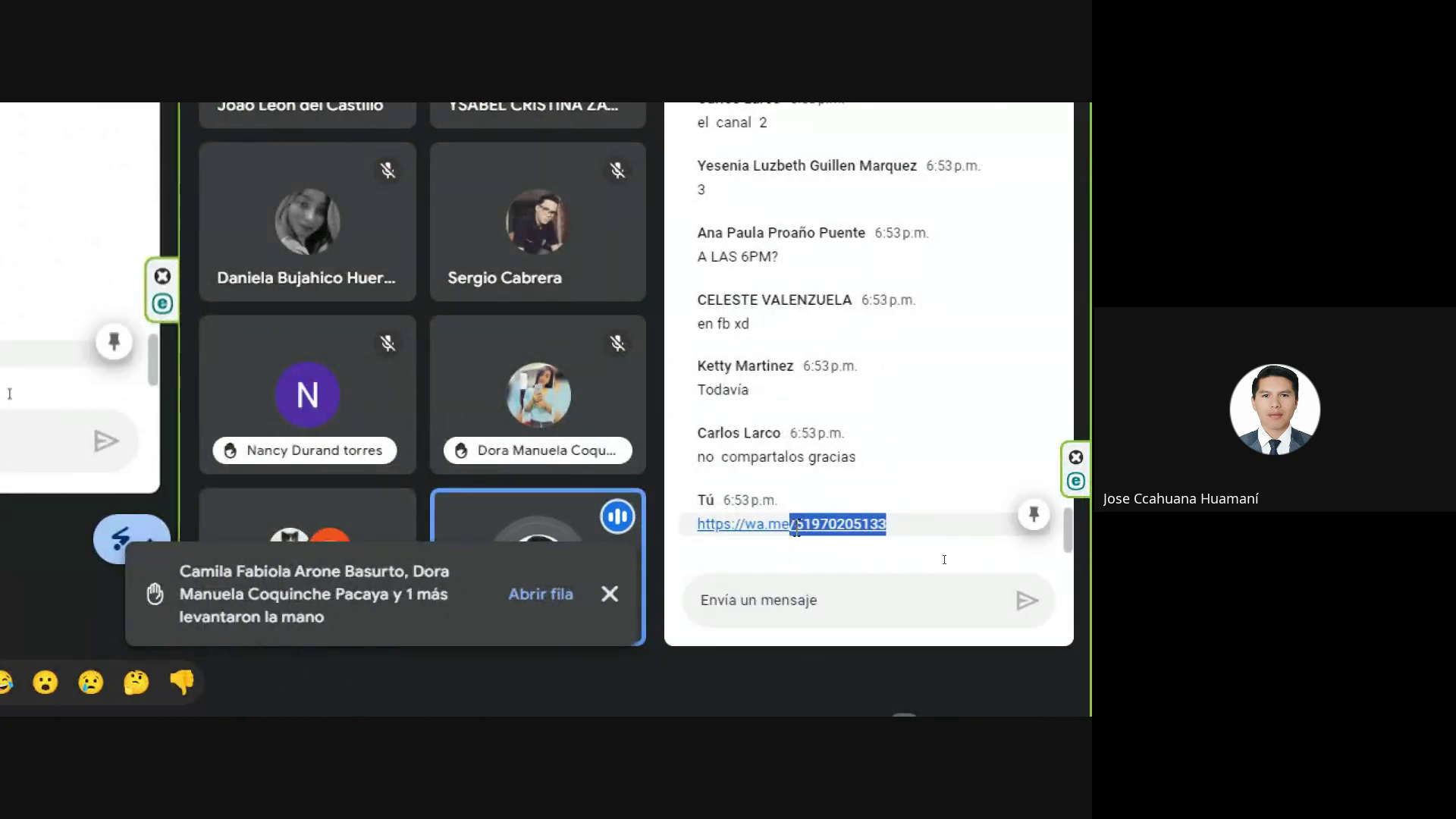
{"action": "left_click", "coordinate": [784, 603]}
{"action": "key", "text": "ctrl+v"}
{"action": "key", "text": "Return"}
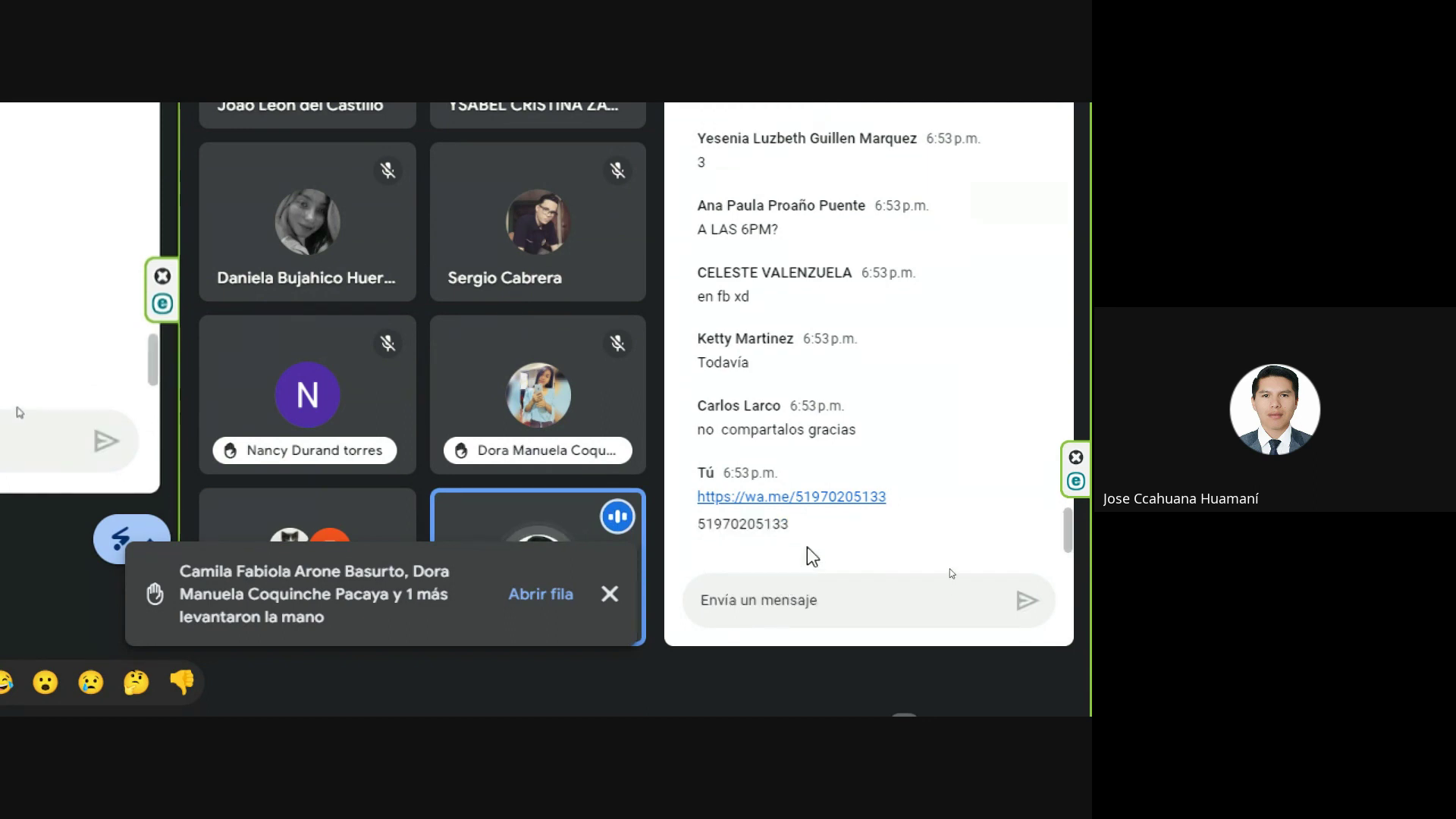
{"action": "mouse_move", "coordinate": [742, 523]}
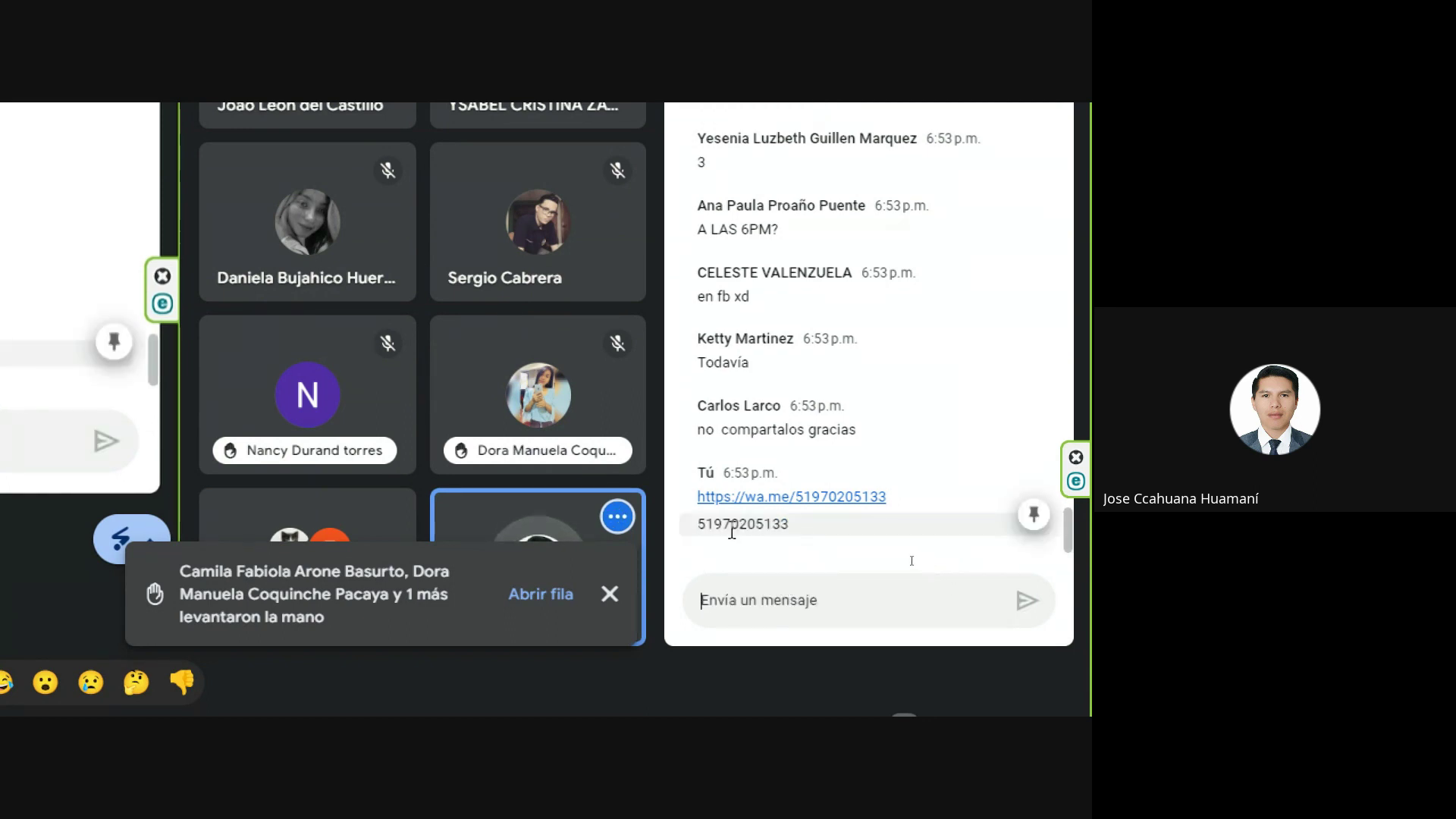
{"action": "left_click_drag", "start_coordinate": [699, 531], "coordinate": [717, 531]}
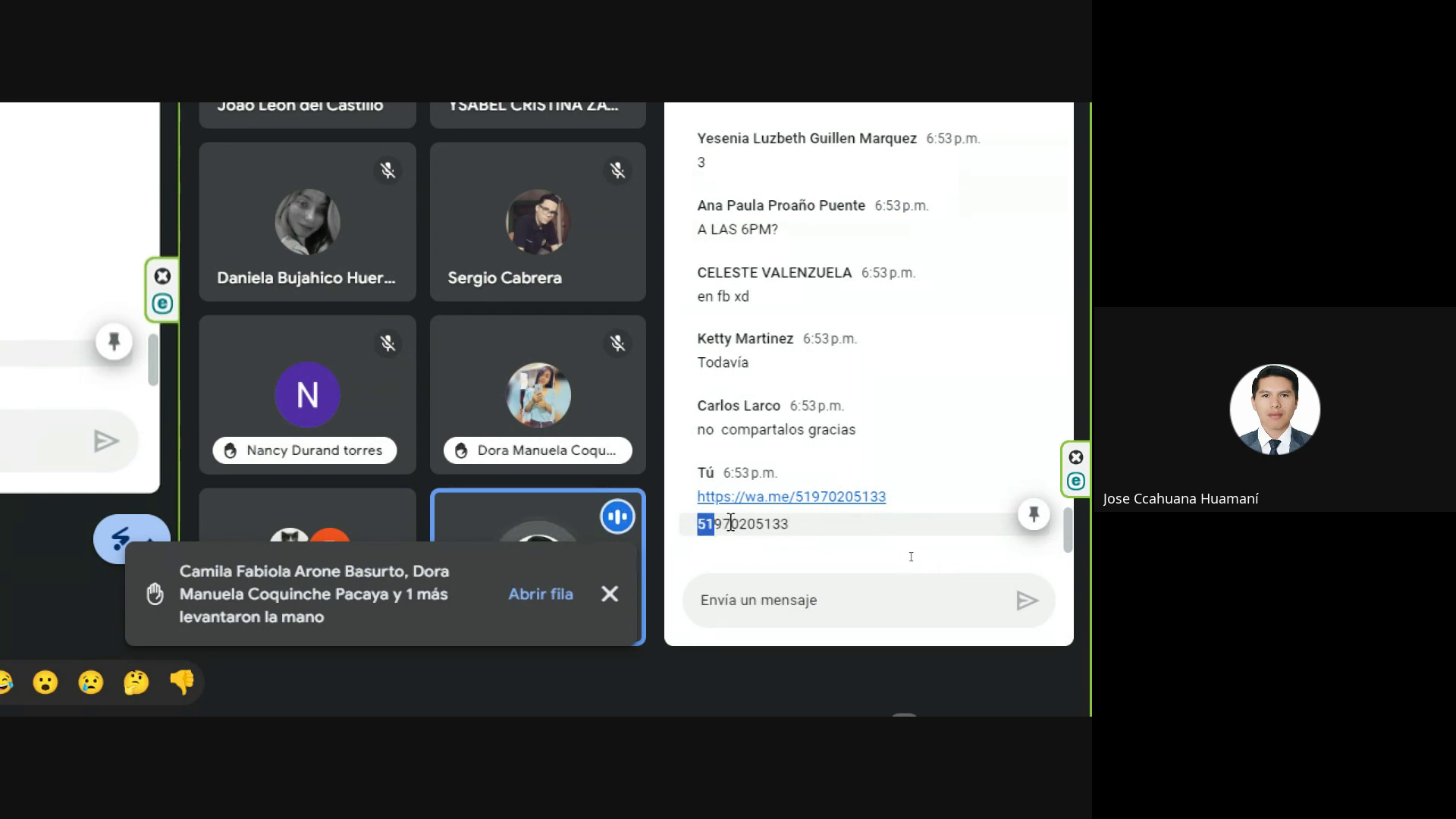
{"action": "left_click_drag", "start_coordinate": [715, 524], "coordinate": [790, 525]}
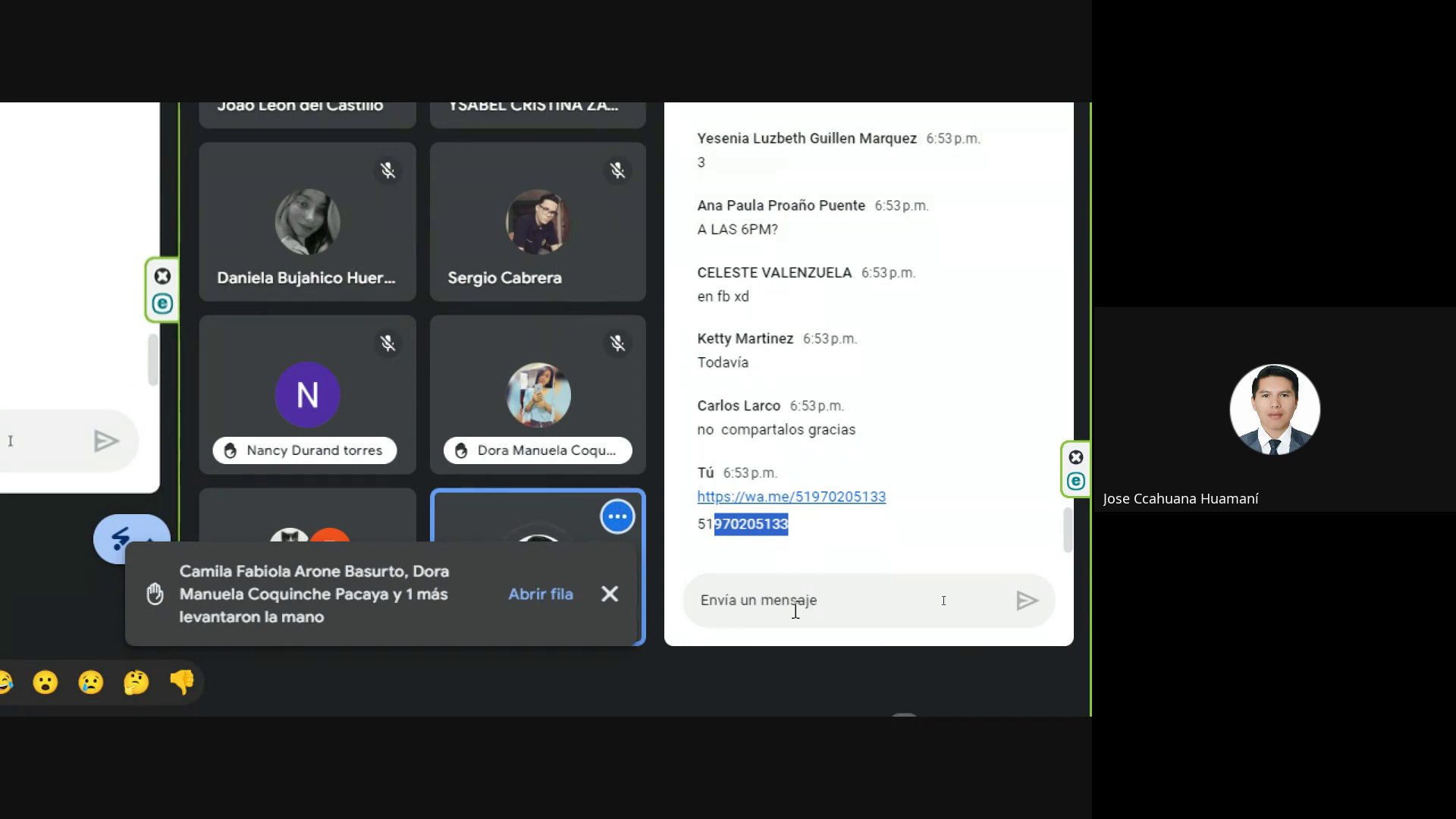
{"action": "left_click", "coordinate": [756, 529]}
{"action": "mouse_move", "coordinate": [742, 524]}
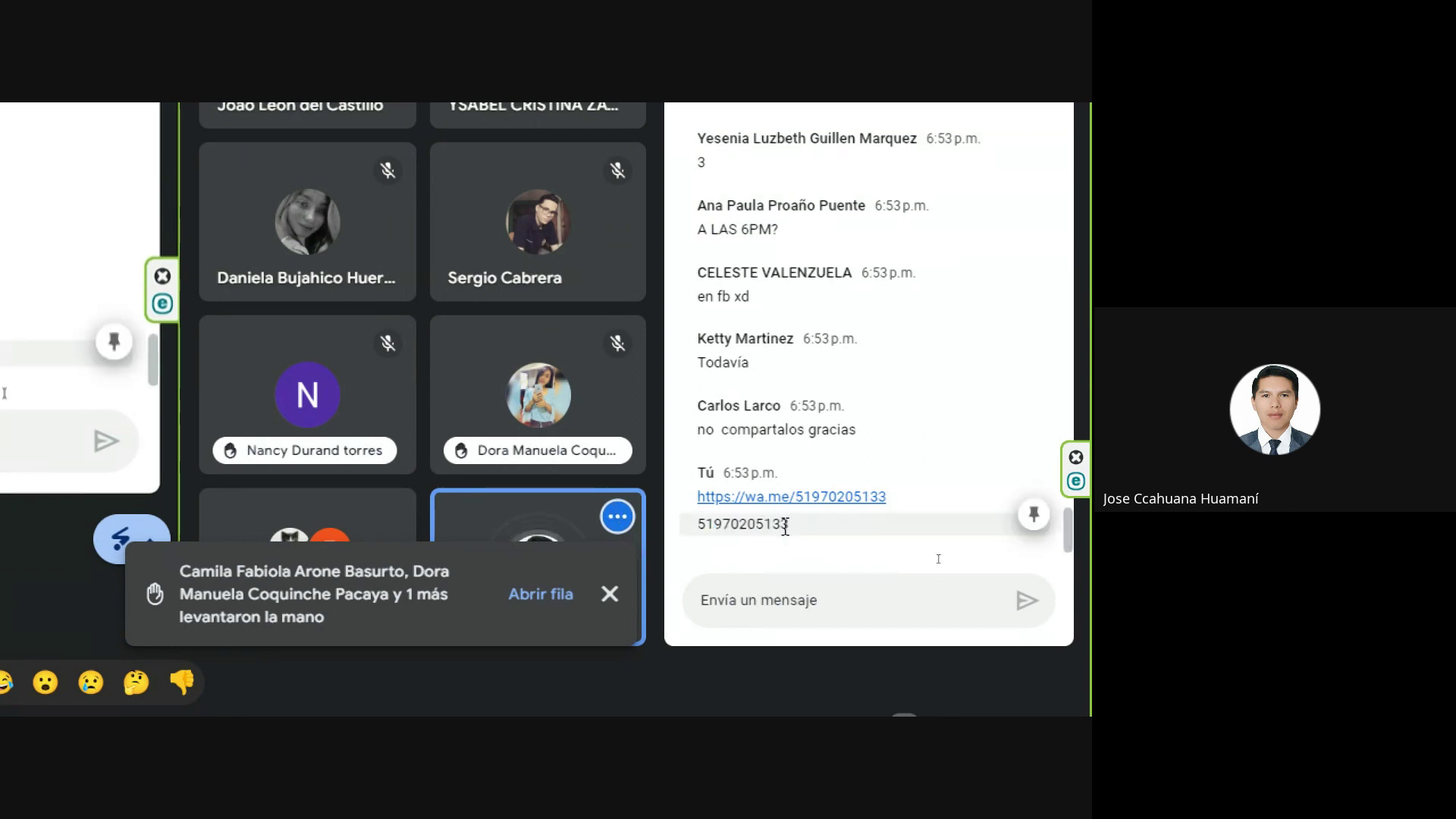
{"action": "left_click_drag", "start_coordinate": [800, 529], "coordinate": [696, 527]}
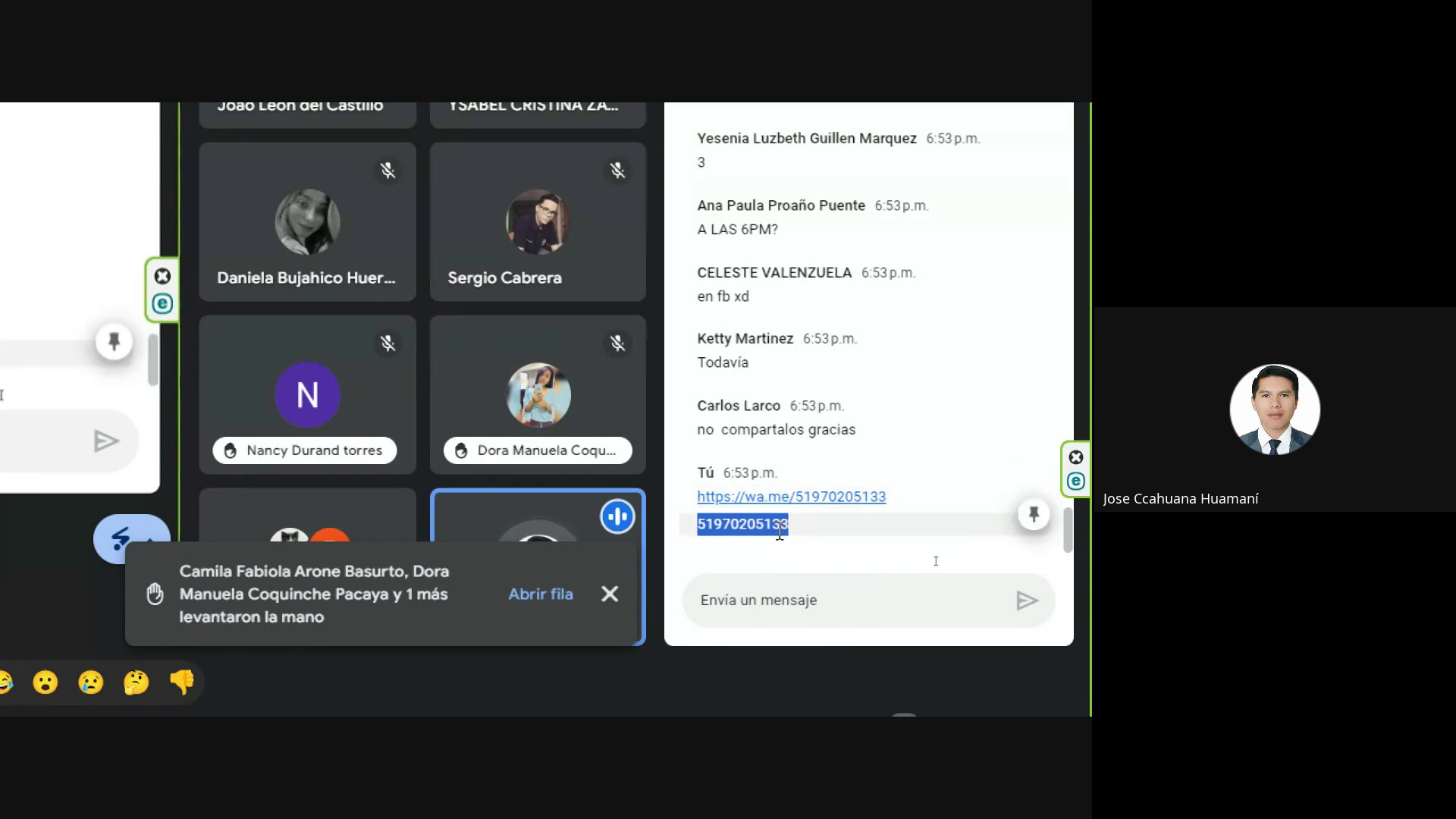
{"action": "left_click", "coordinate": [786, 597]}
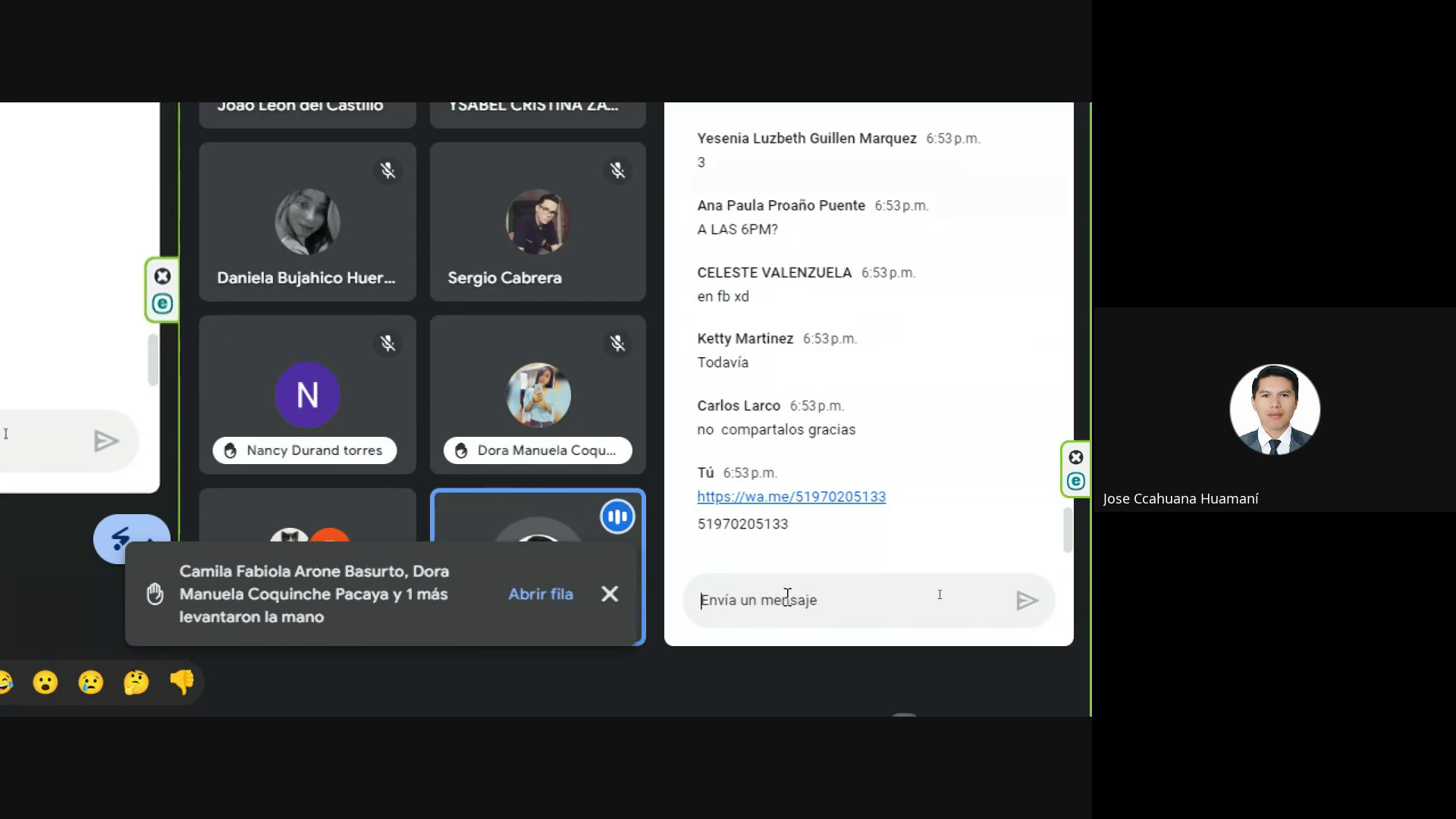
{"action": "mouse_move", "coordinate": [837, 505]}
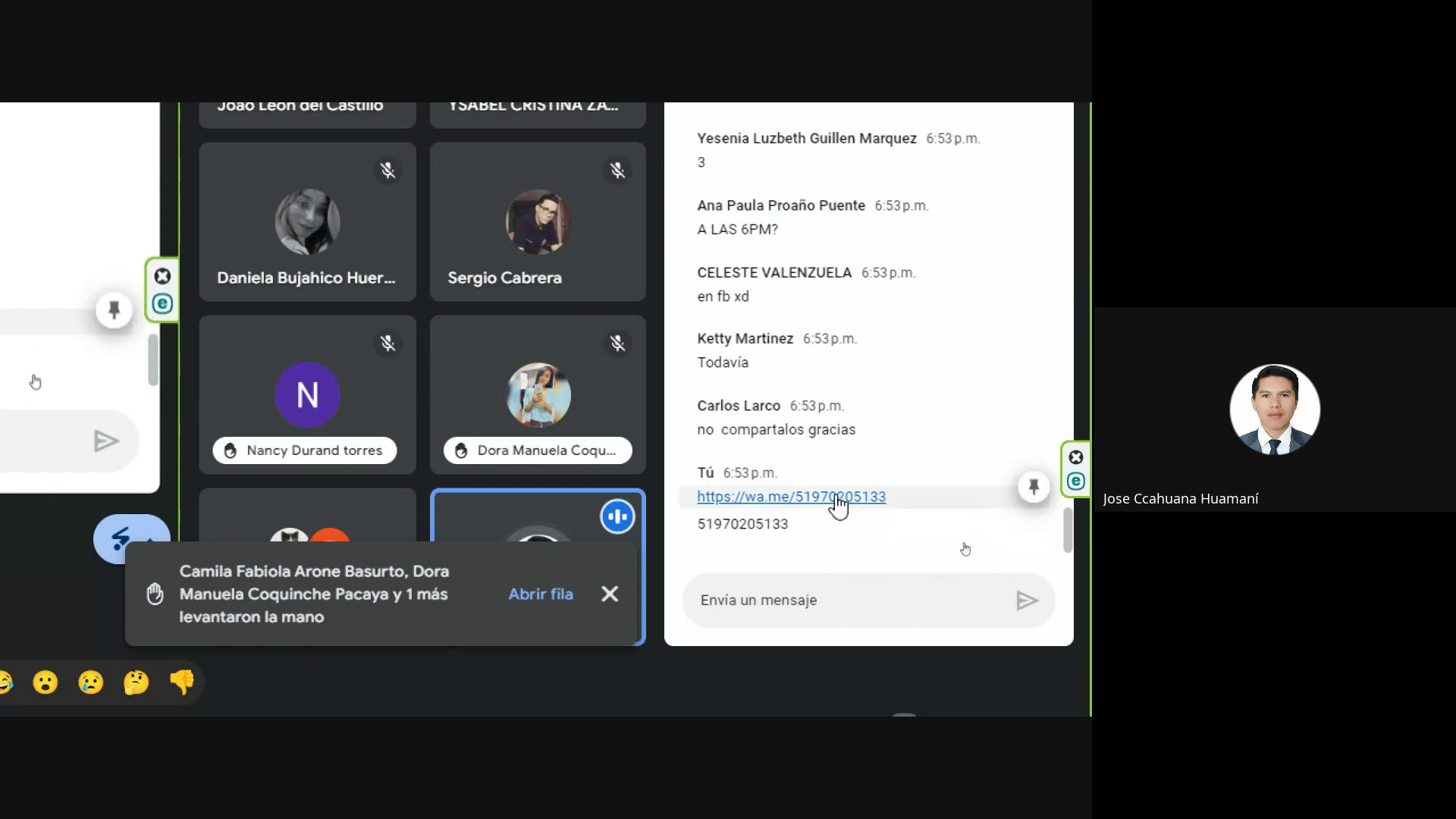
{"action": "left_click_drag", "start_coordinate": [714, 524], "coordinate": [798, 533]}
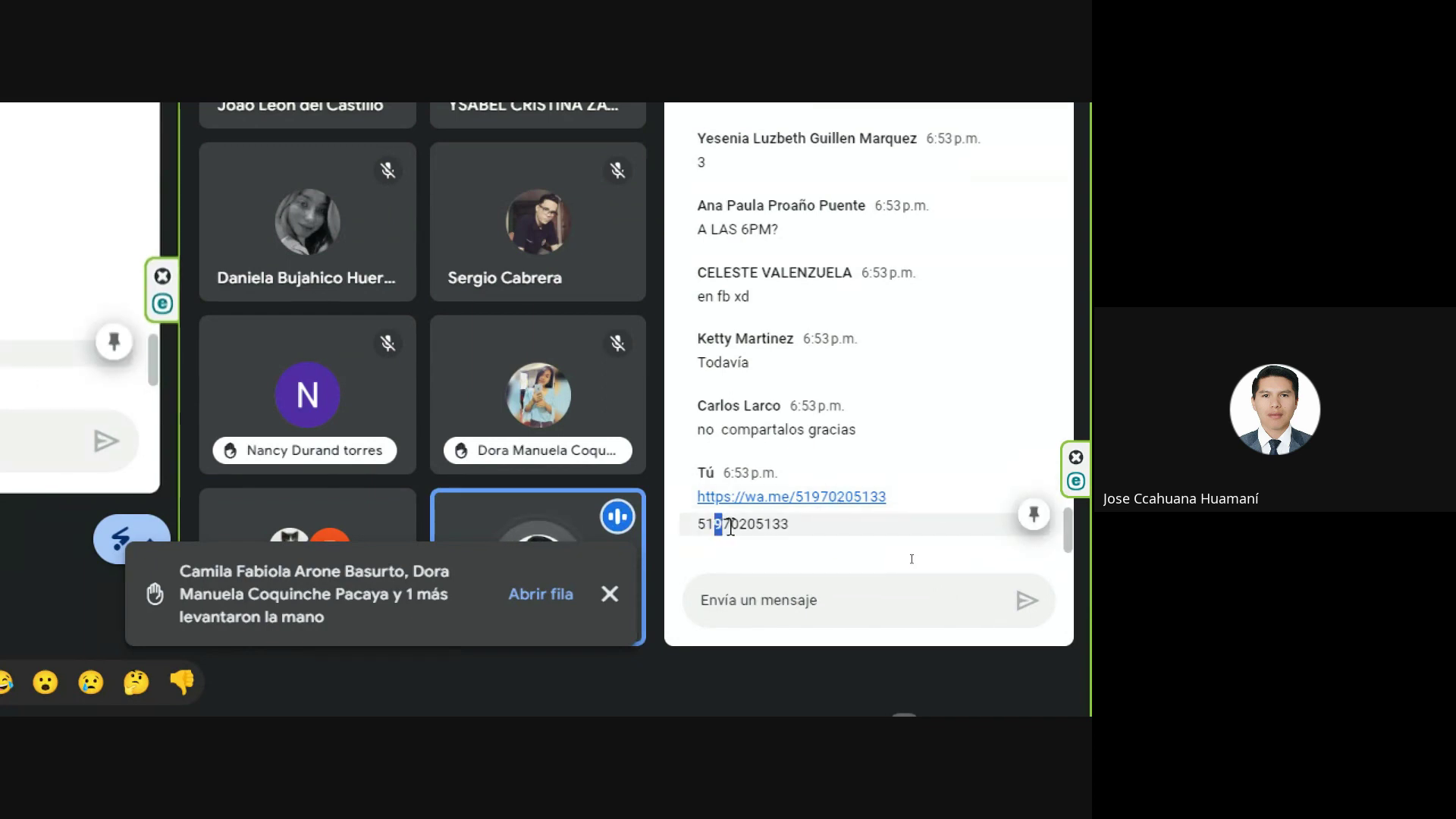
{"action": "left_click", "coordinate": [763, 595]}
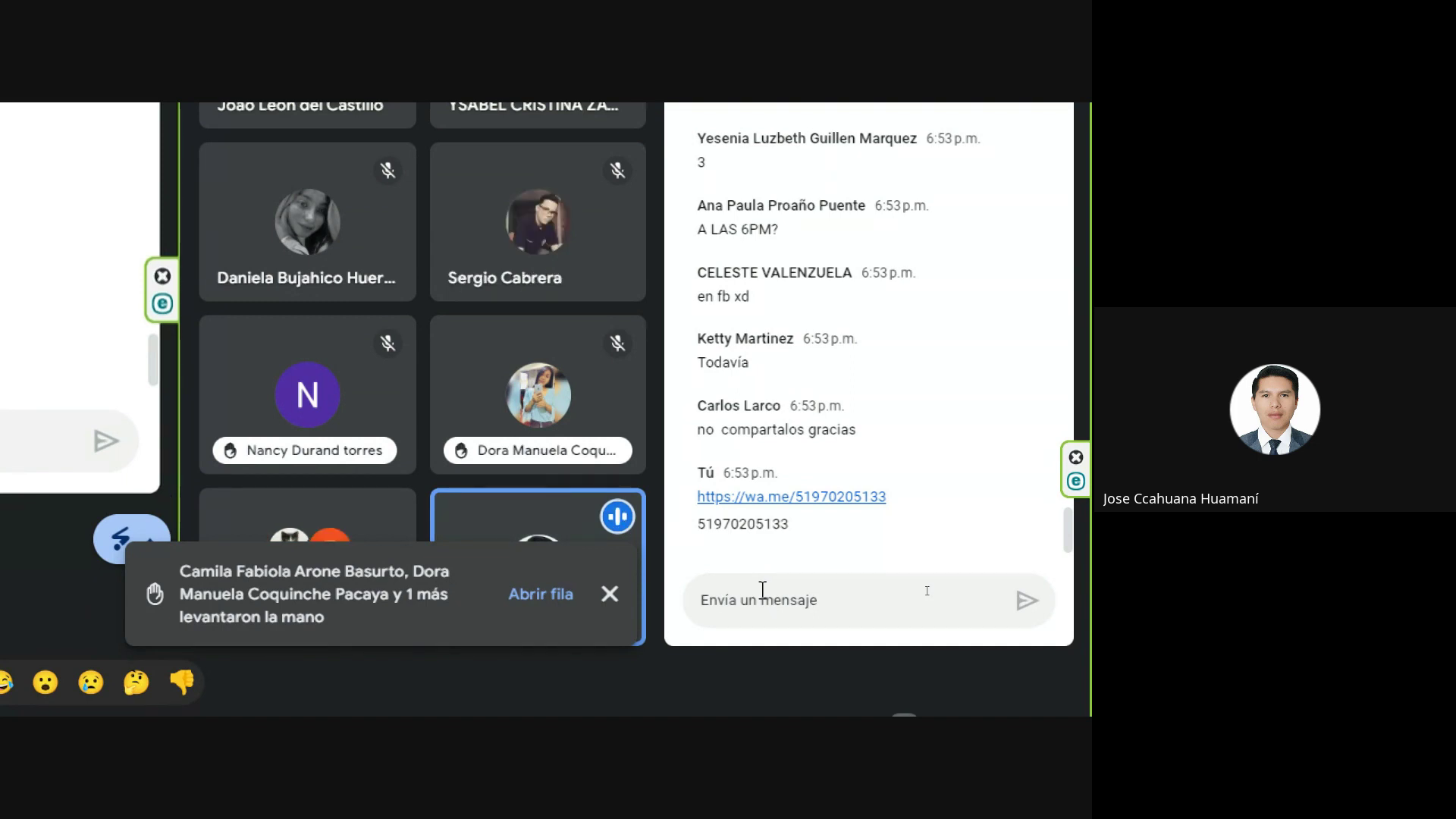
{"action": "mouse_move", "coordinate": [824, 507]}
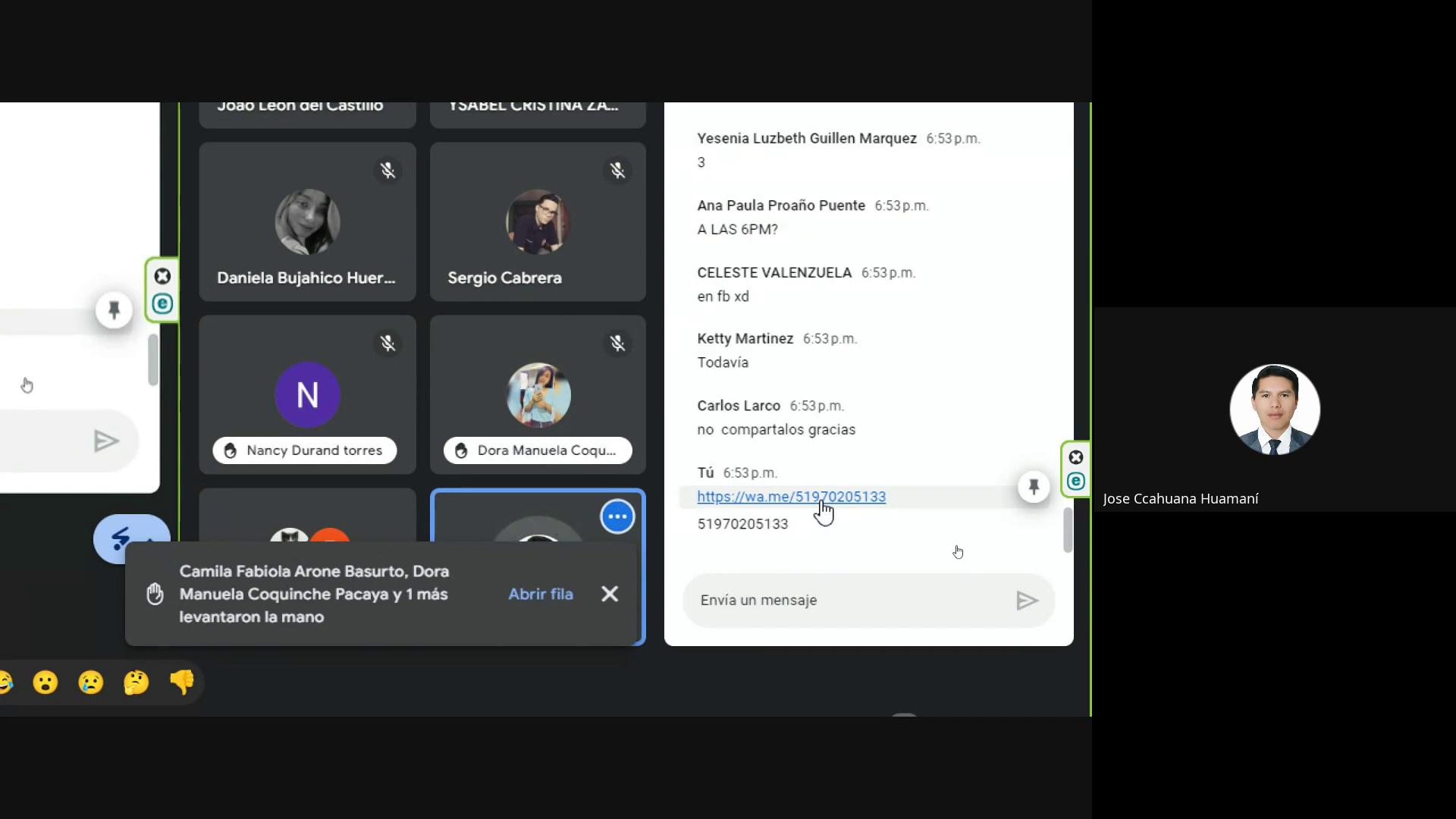
{"action": "left_click_drag", "start_coordinate": [898, 496], "coordinate": [696, 505]}
{"action": "key", "text": "ctrl+c"}
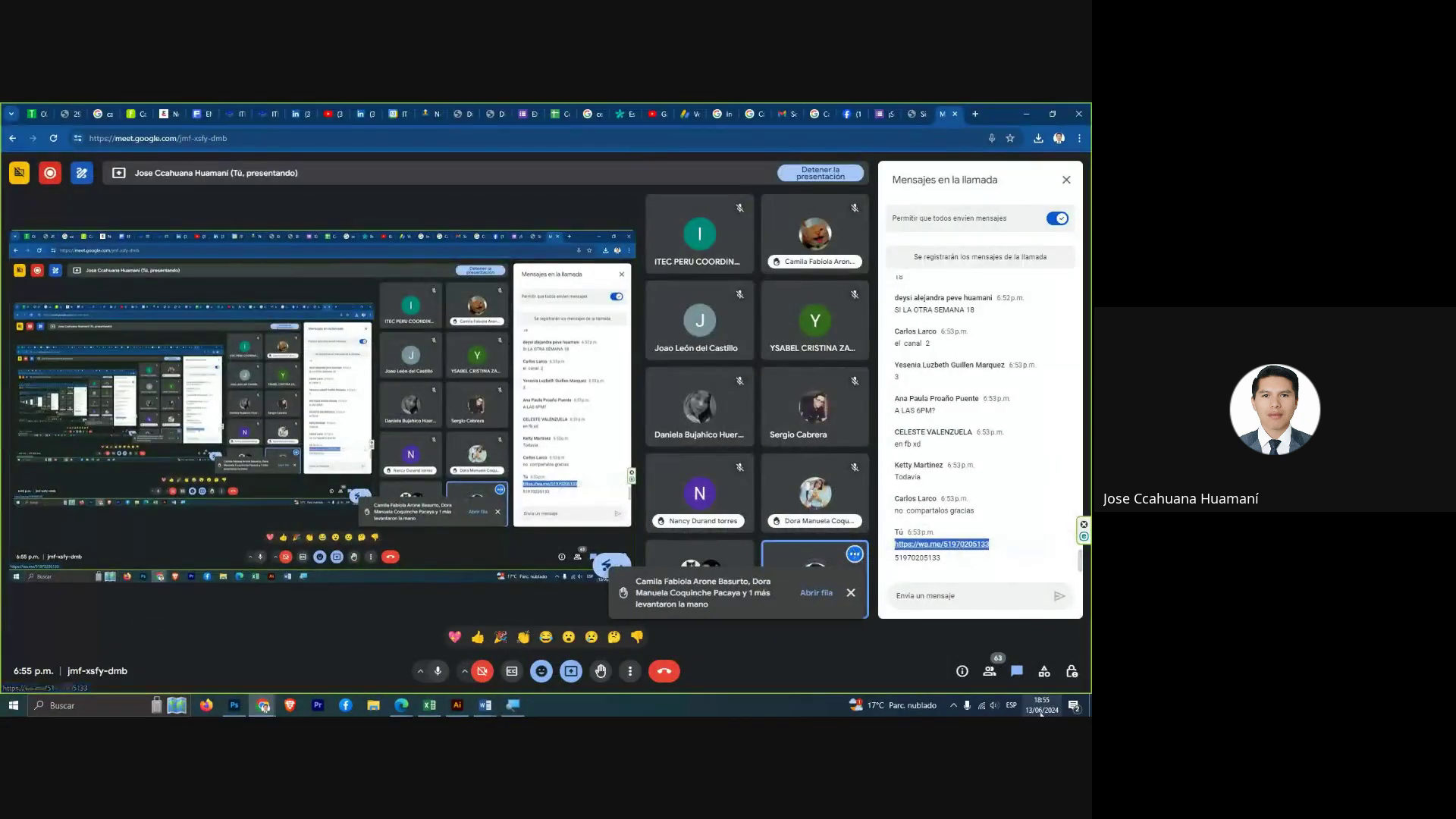
{"action": "left_click", "coordinate": [1039, 704]}
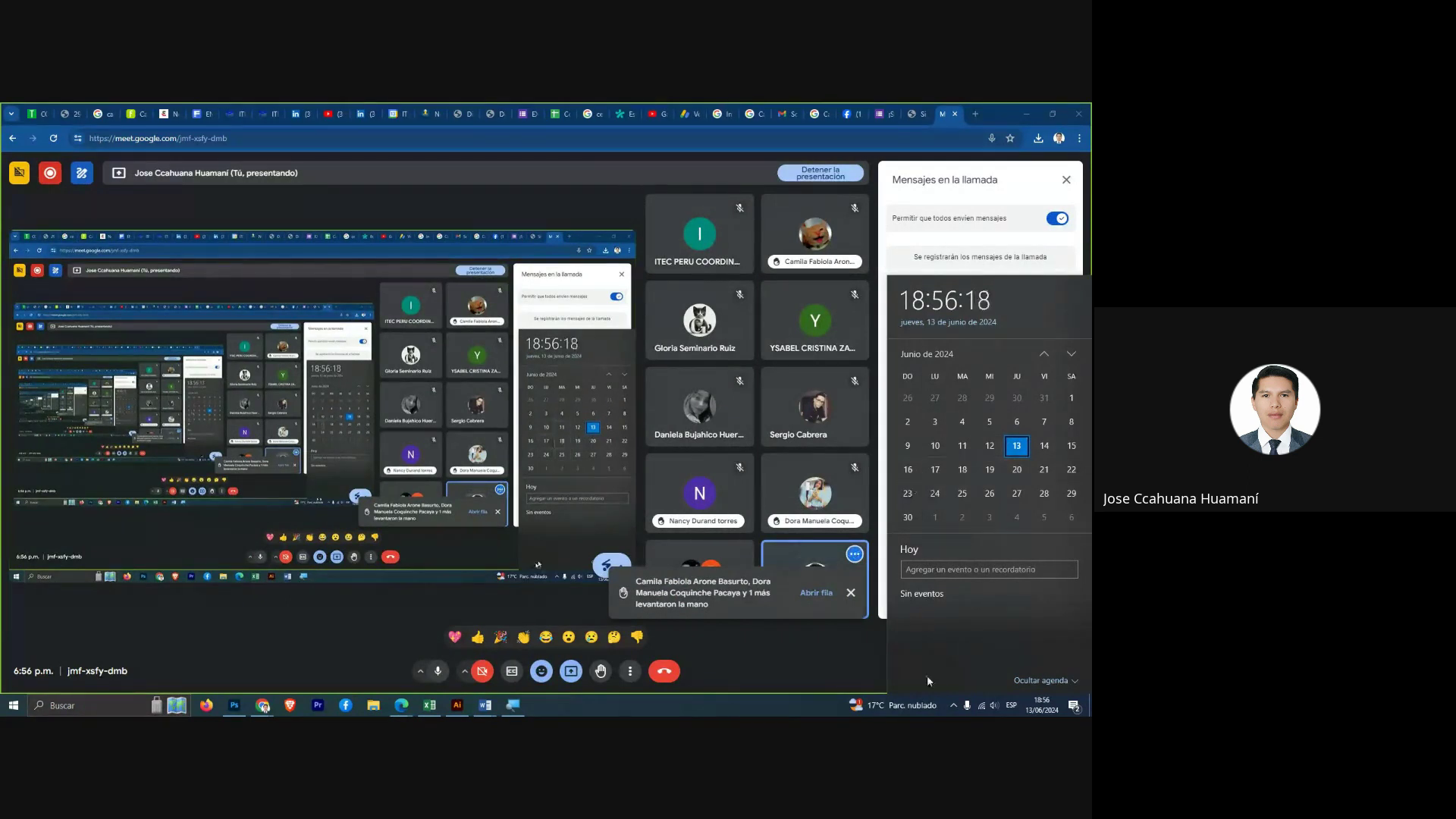
{"action": "left_click", "coordinate": [840, 660]}
{"action": "mouse_move", "coordinate": [942, 544]}
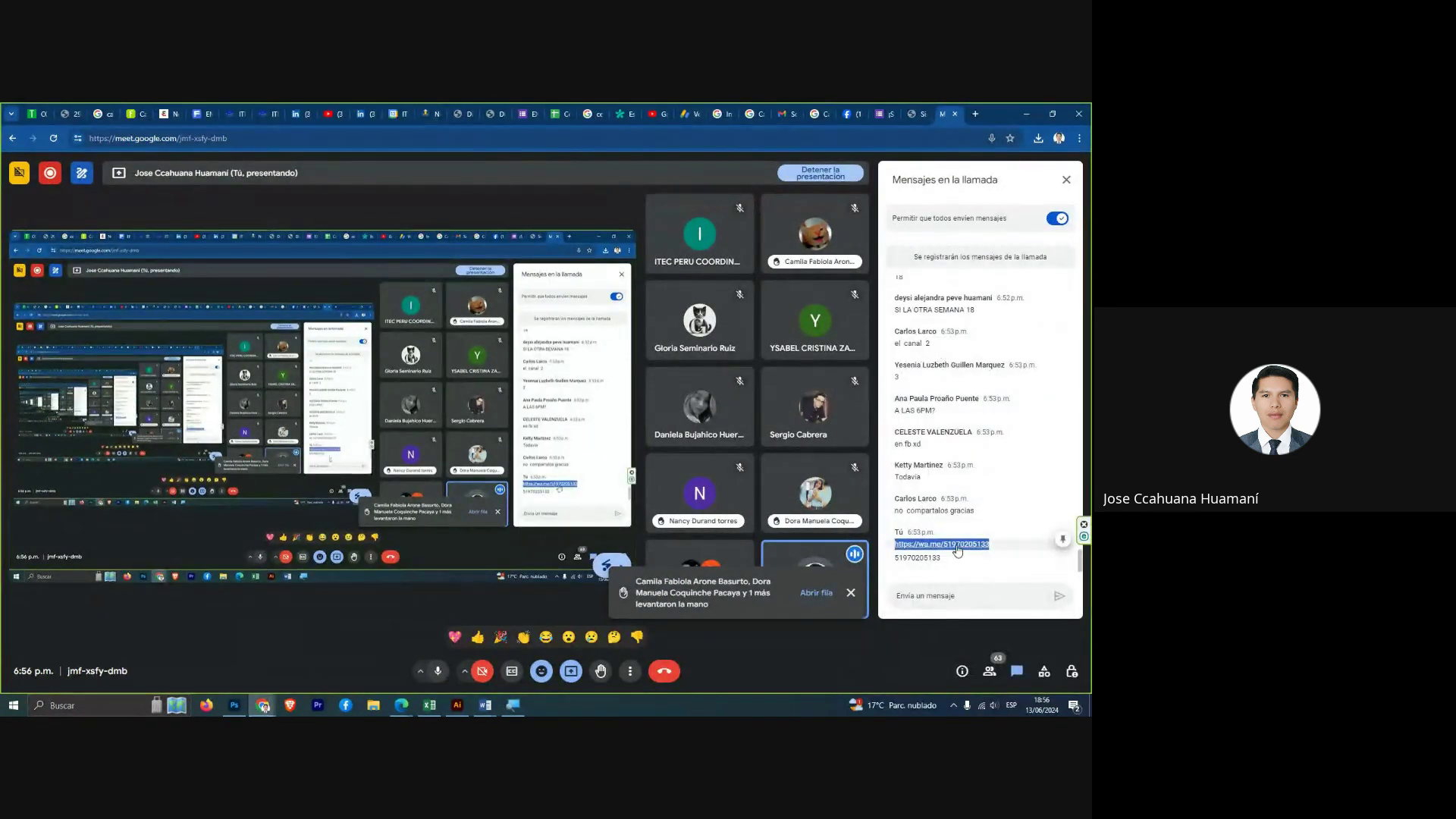
{"action": "left_click", "coordinate": [954, 596]}
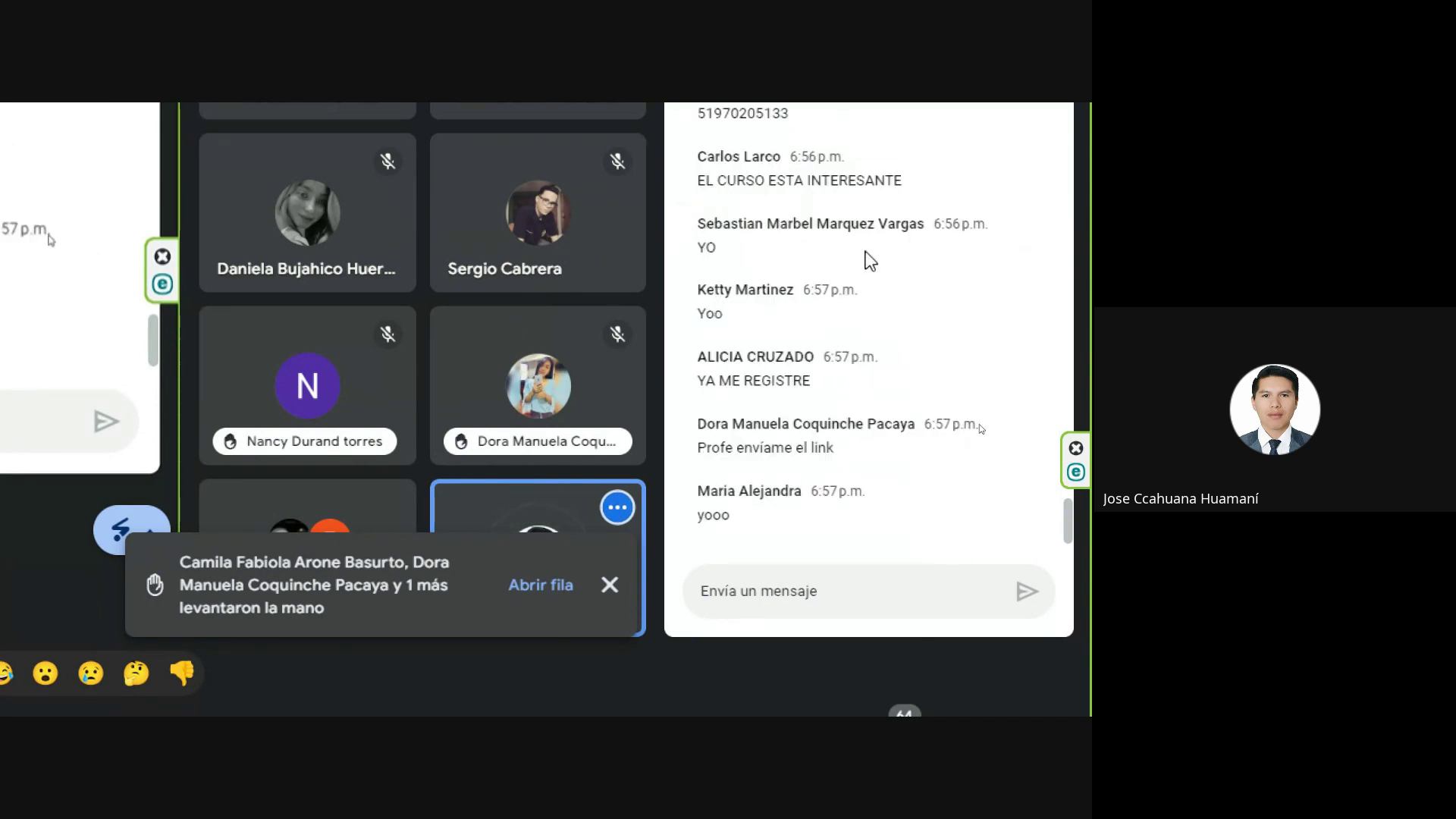
Copy the earlier wa.me WhatsApp link and post it again at the bottom of the Meet chat
{"action": "scroll", "coordinate": [872, 204], "scroll_direction": "up", "scroll_amount": 3}
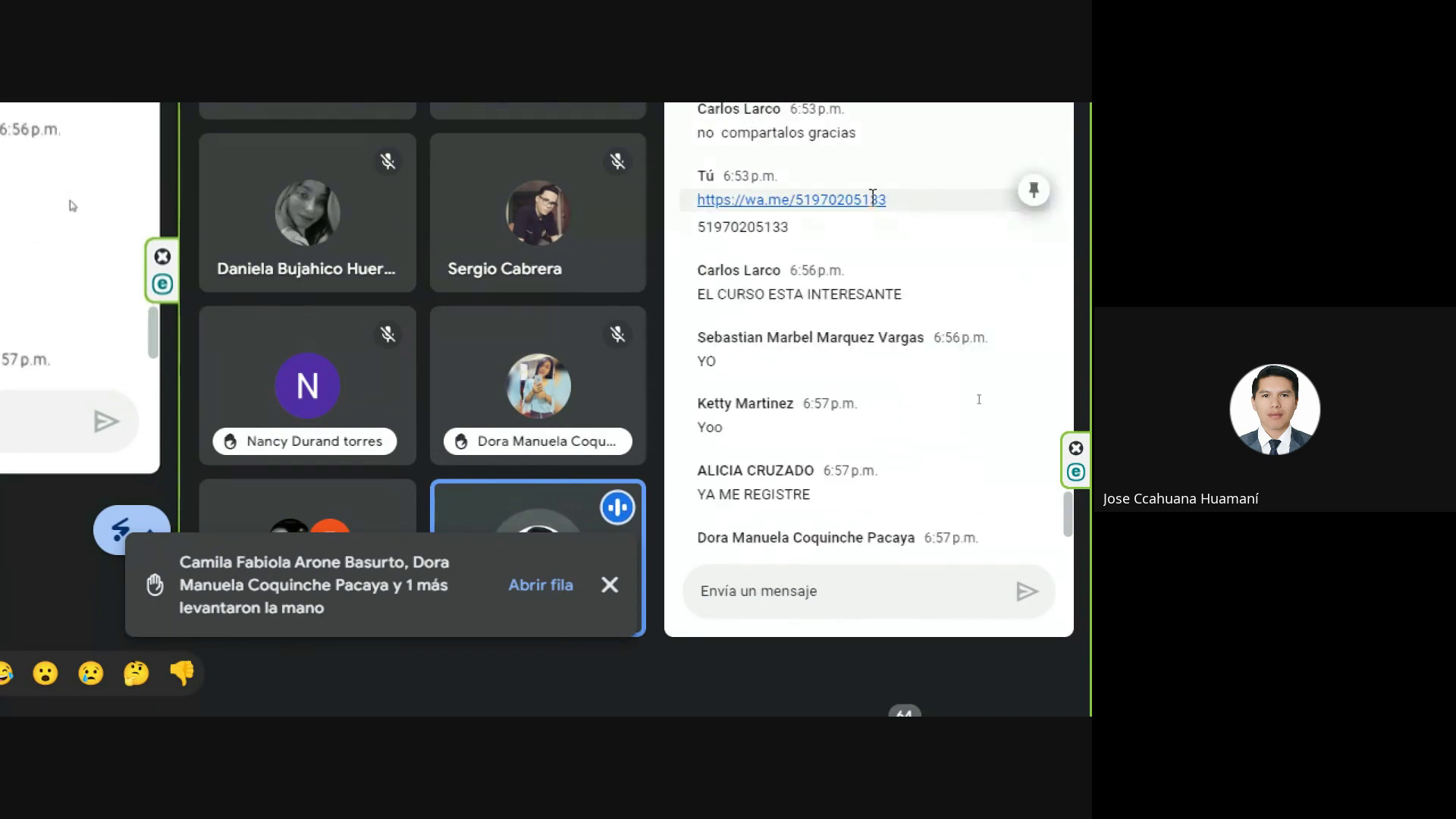
{"action": "left_click_drag", "start_coordinate": [903, 200], "coordinate": [696, 205]}
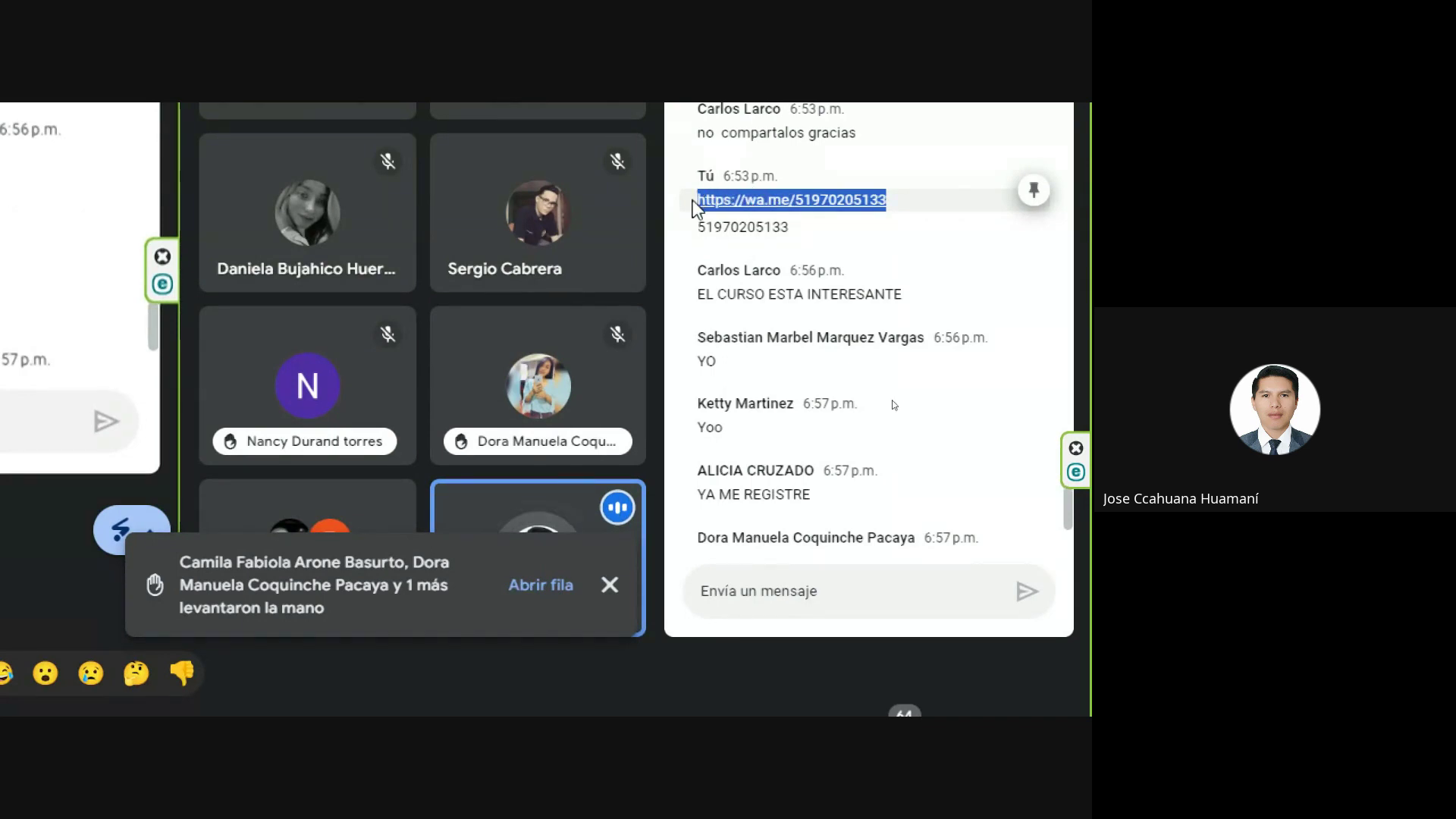
{"action": "left_click", "coordinate": [804, 590]}
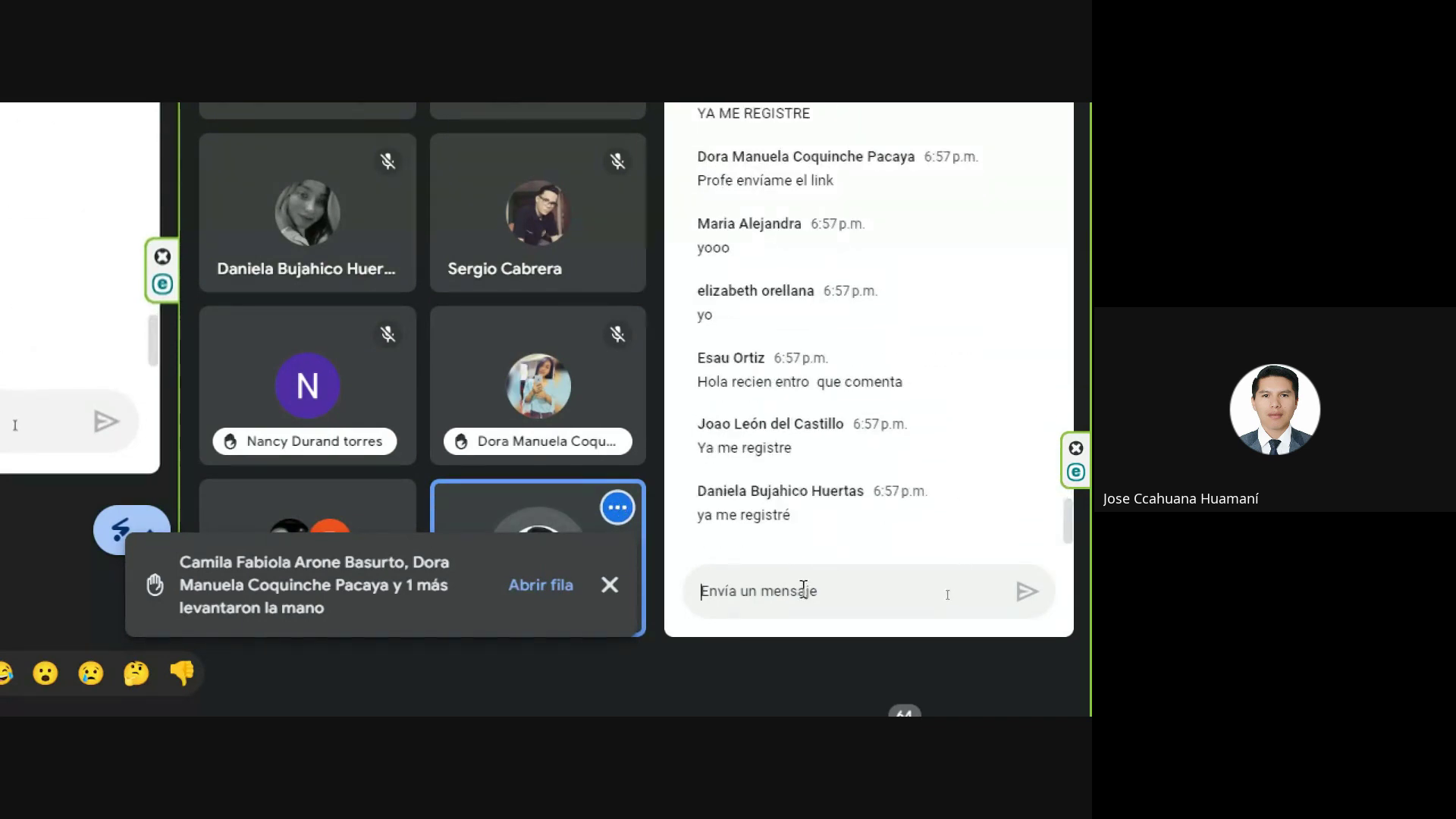
{"action": "key", "text": "ctrl+v"}
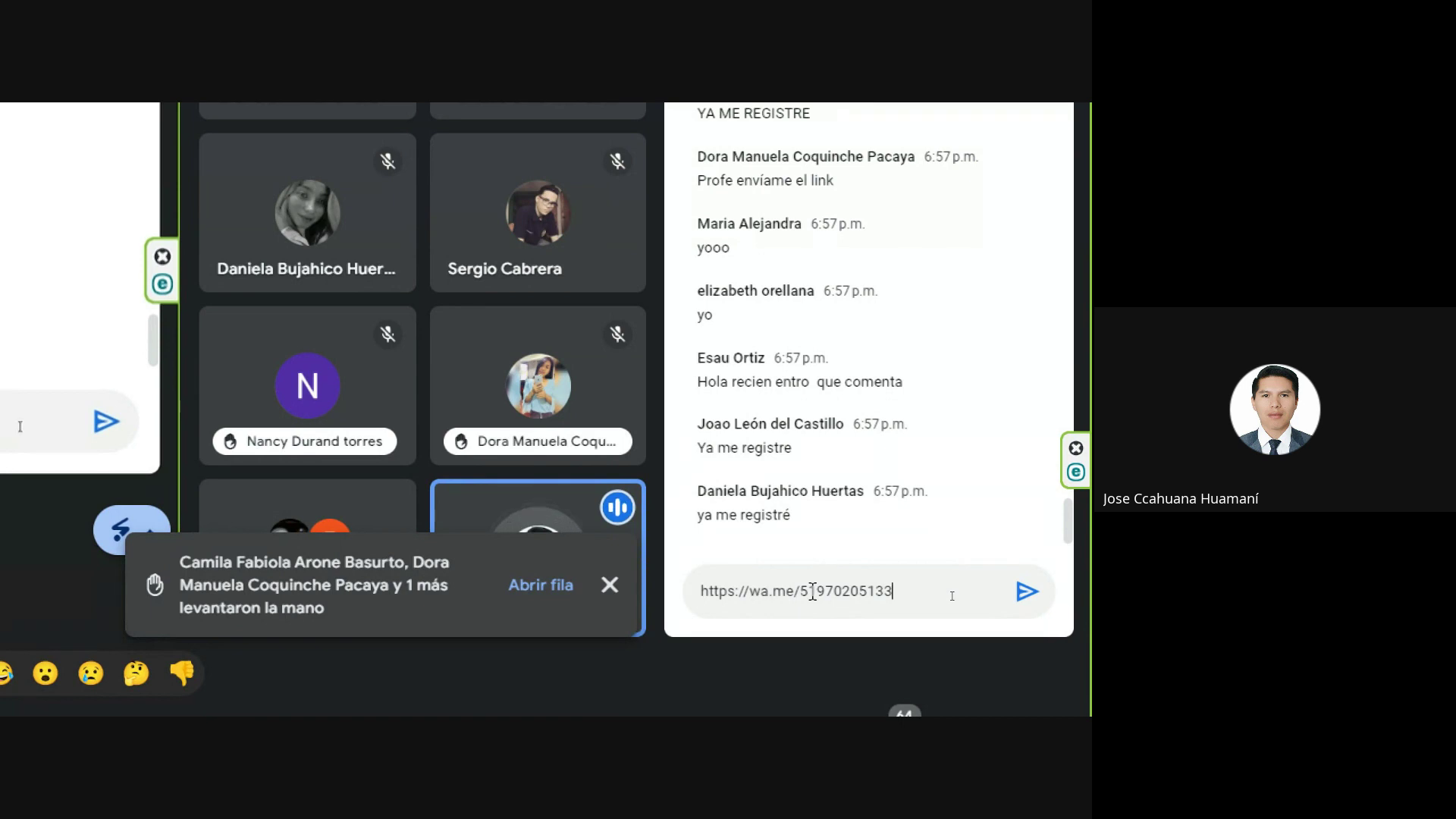
{"action": "key", "text": "Return"}
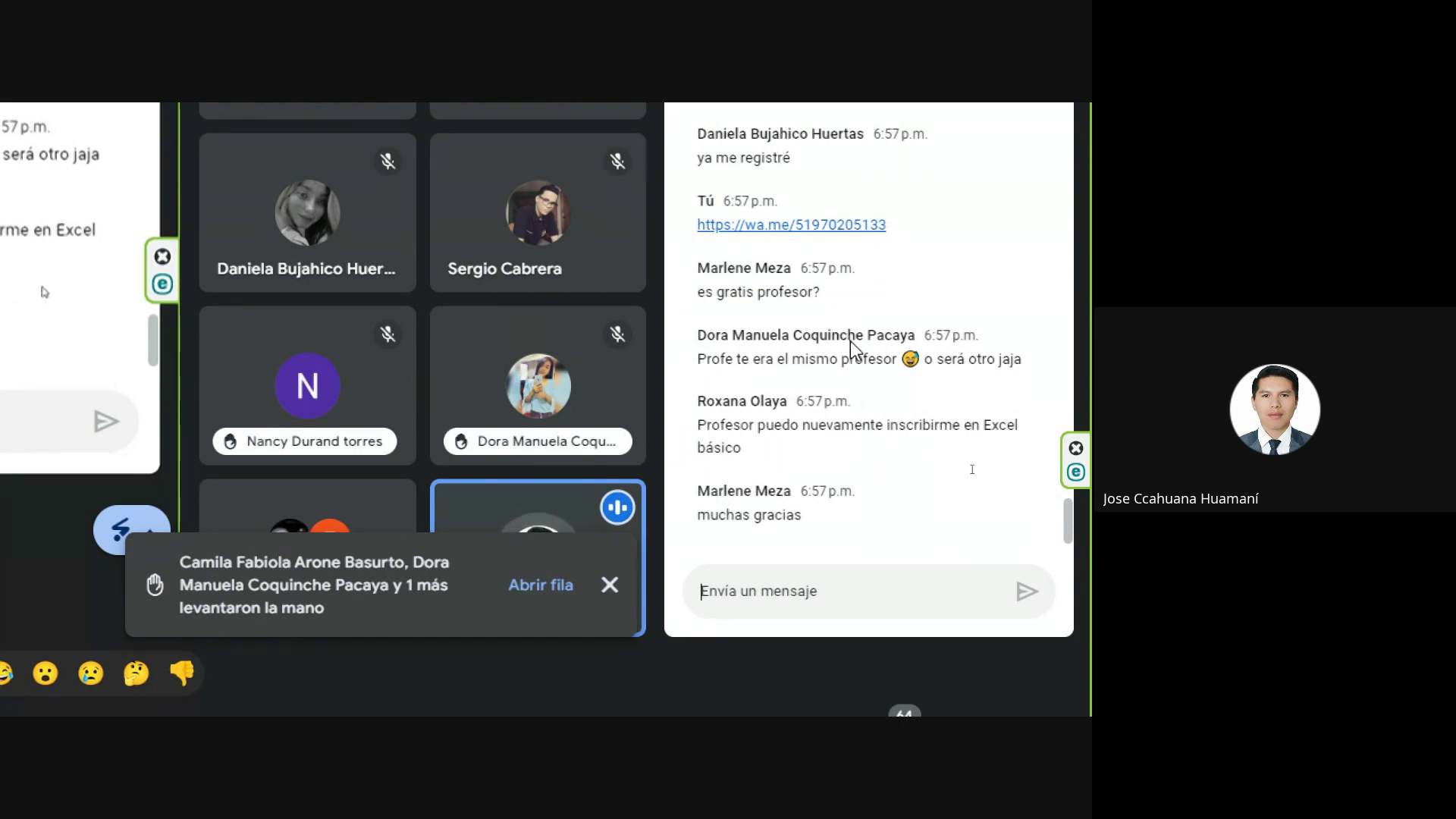
{"action": "left_click_drag", "start_coordinate": [822, 293], "coordinate": [687, 293]}
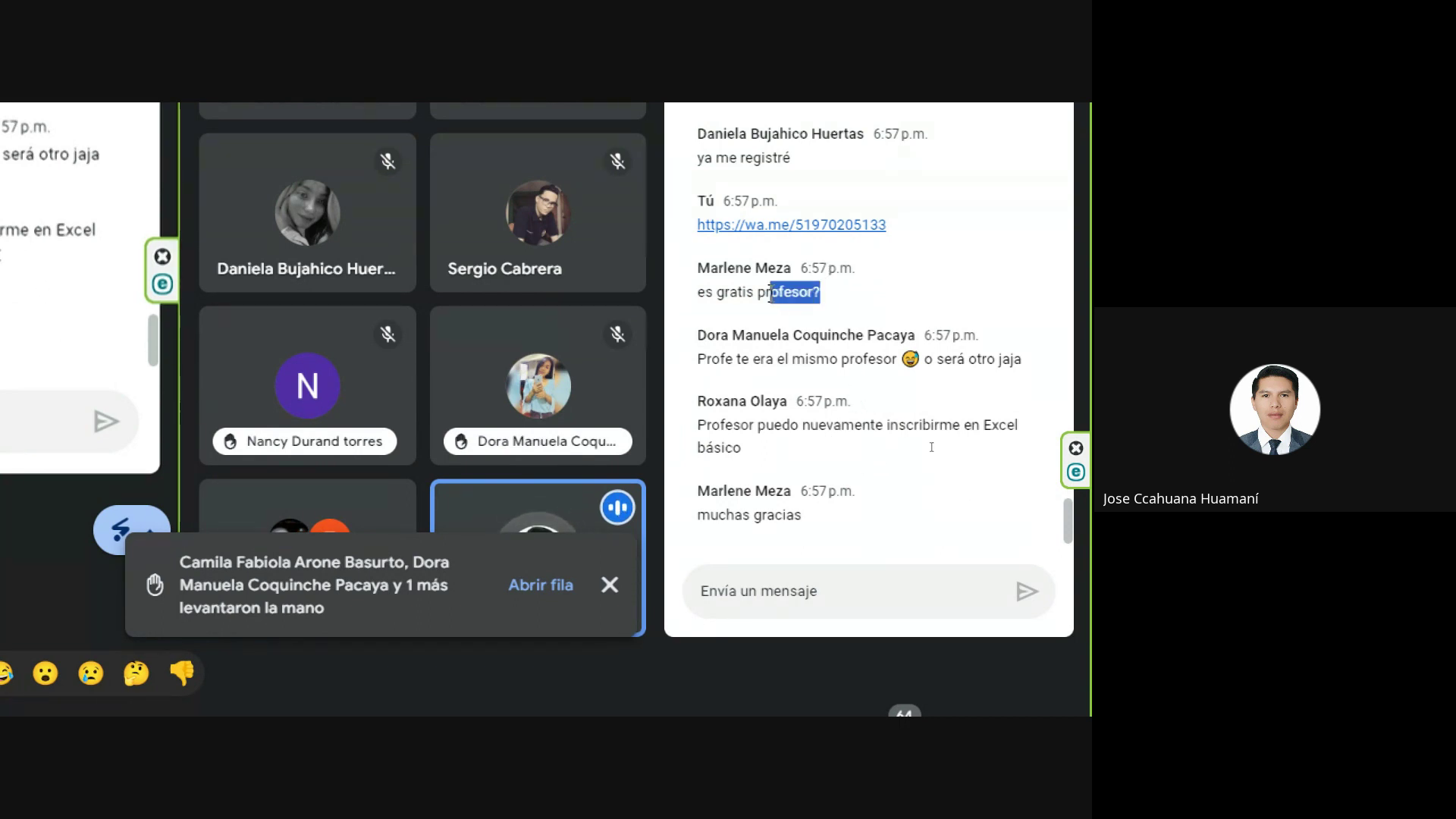
{"action": "left_click", "coordinate": [701, 299]}
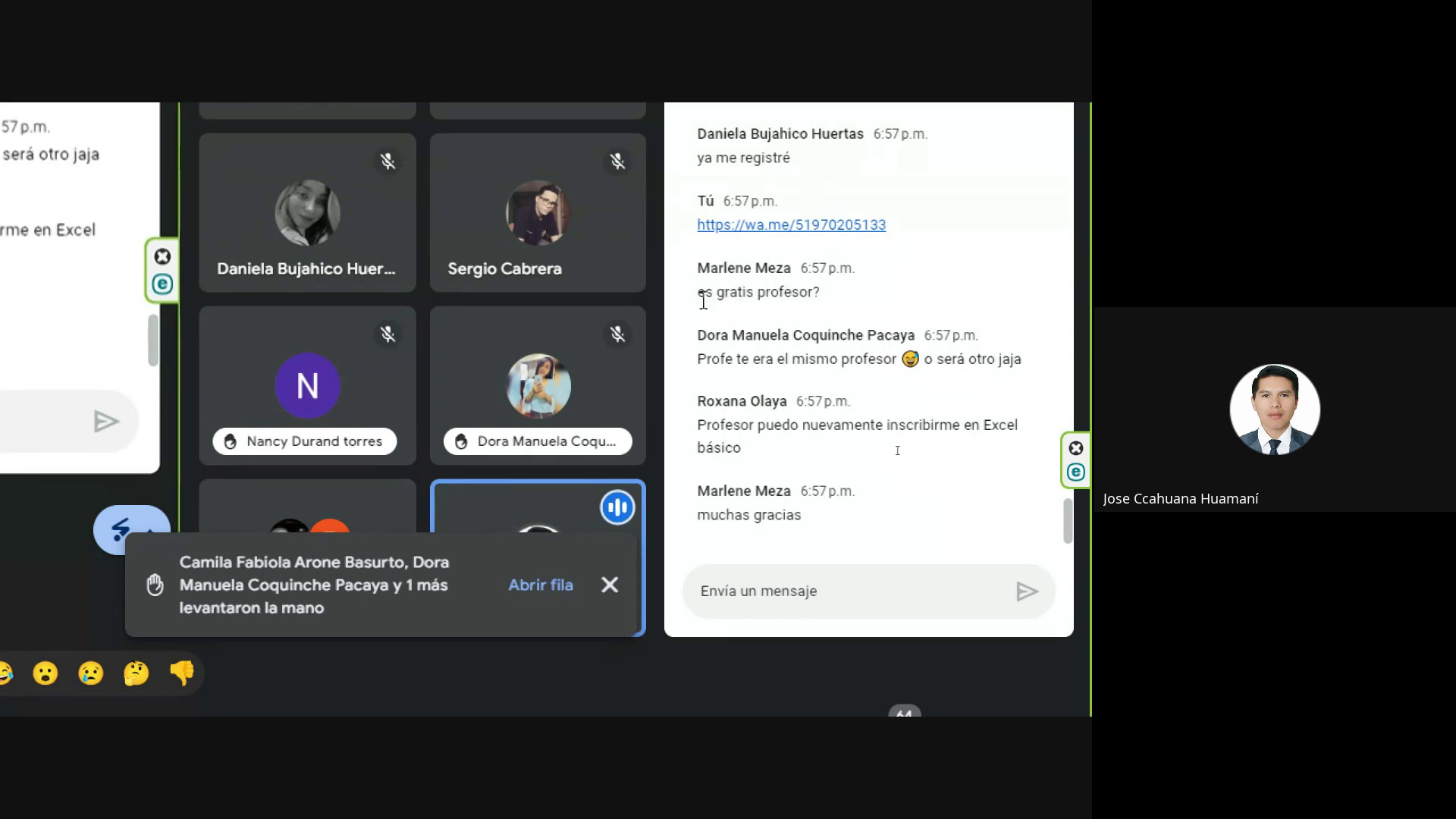
{"action": "mouse_move", "coordinate": [699, 293]}
{"action": "left_mouse_down"}
{"action": "mouse_move", "coordinate": [822, 306]}
{"action": "mouse_move", "coordinate": [703, 271]}
{"action": "left_mouse_up"}
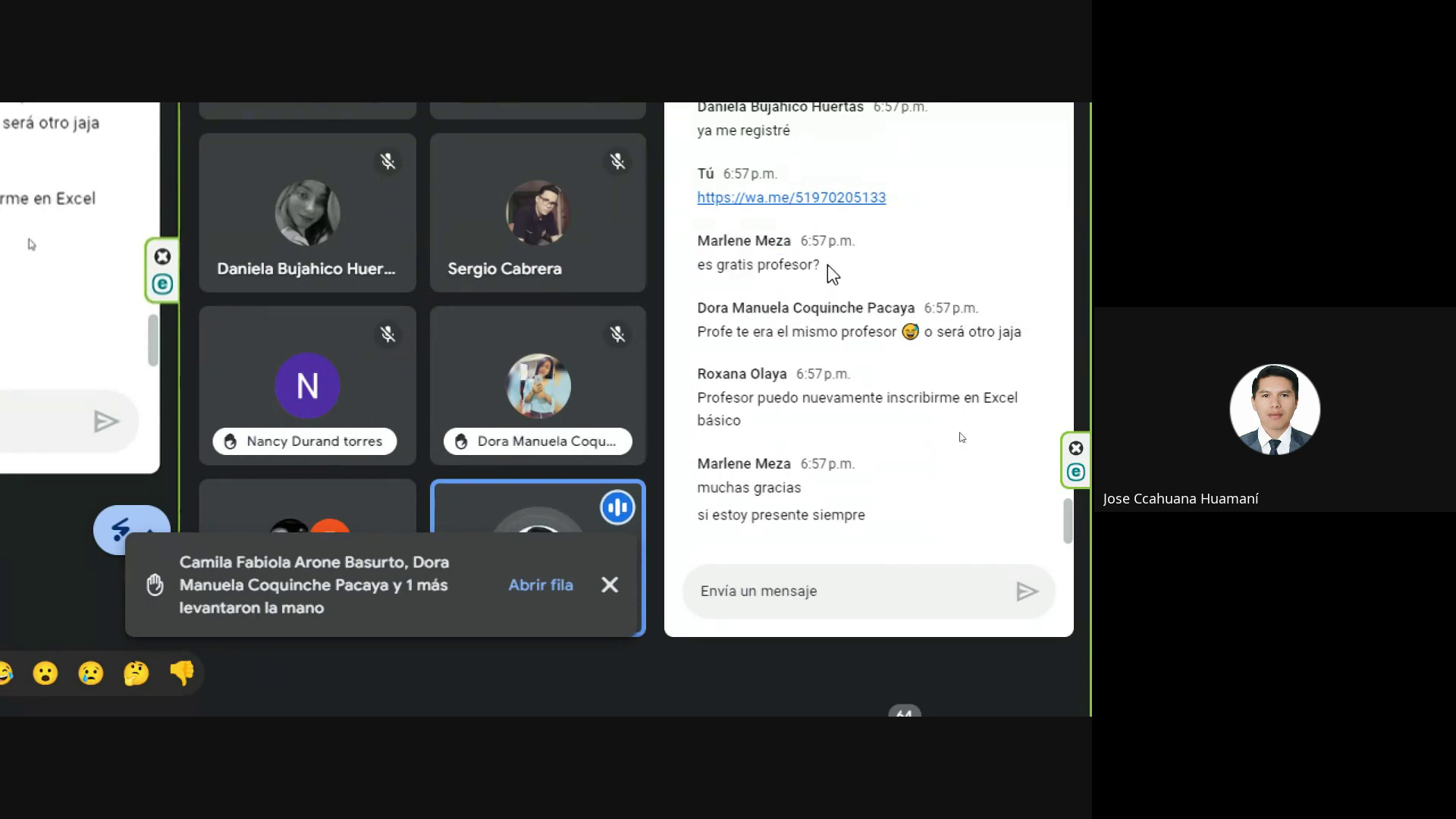
{"action": "left_click_drag", "start_coordinate": [822, 266], "coordinate": [707, 265]}
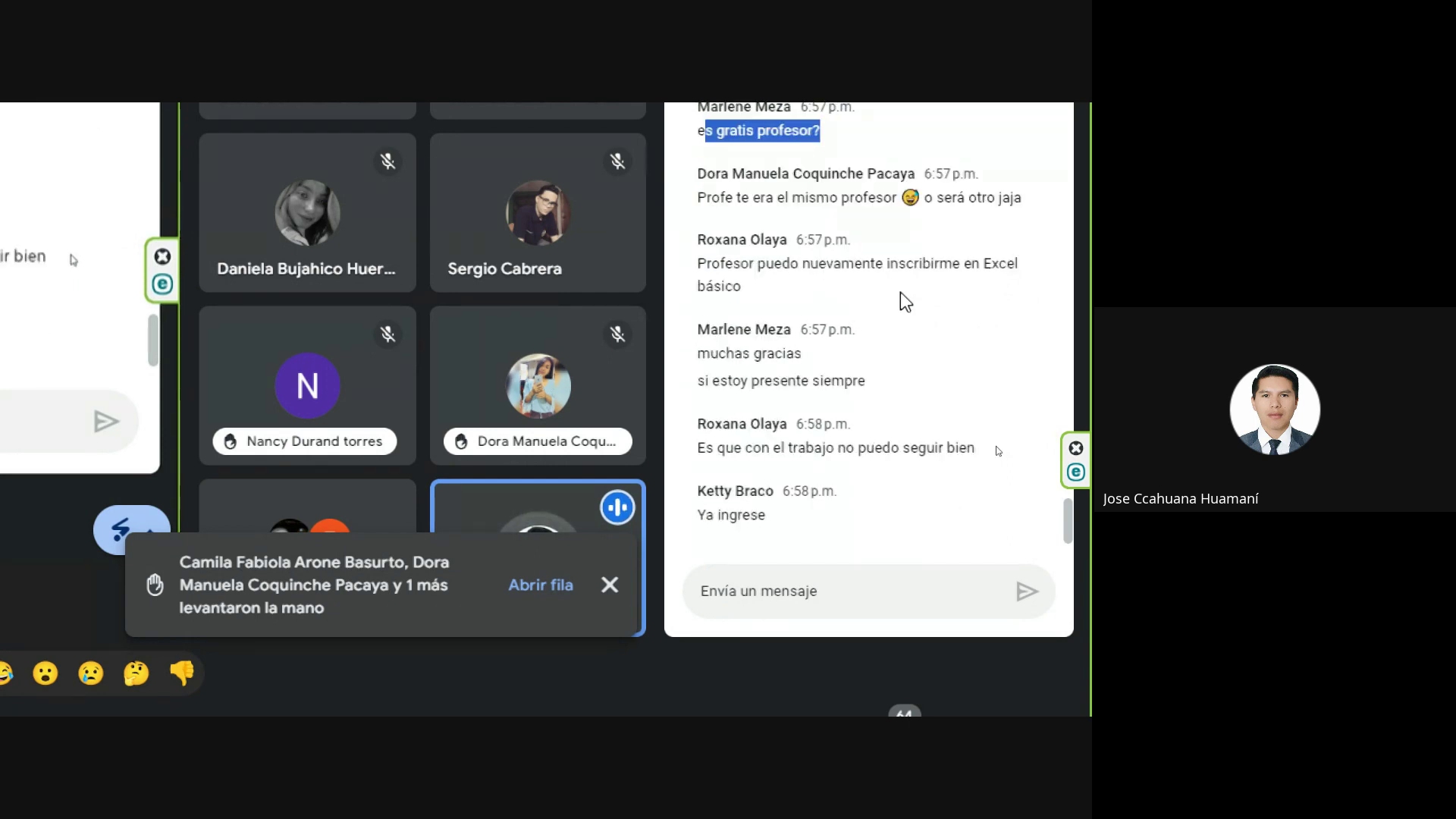
{"action": "scroll", "coordinate": [903, 258], "scroll_direction": "up", "scroll_amount": 3}
{"action": "scroll", "coordinate": [872, 242], "scroll_direction": "down", "scroll_amount": 1}
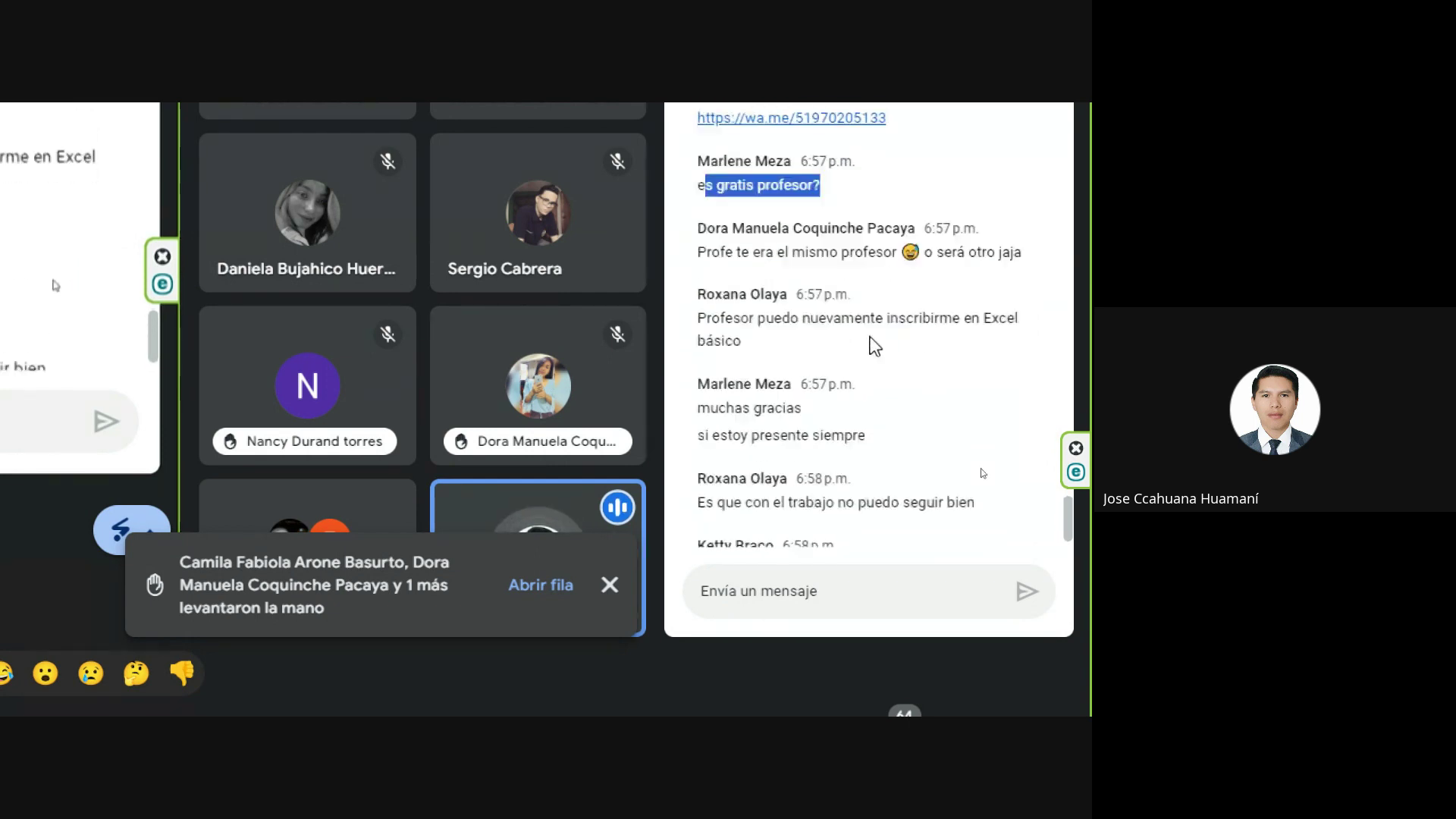
{"action": "scroll", "coordinate": [849, 224], "scroll_direction": "down", "scroll_amount": 2}
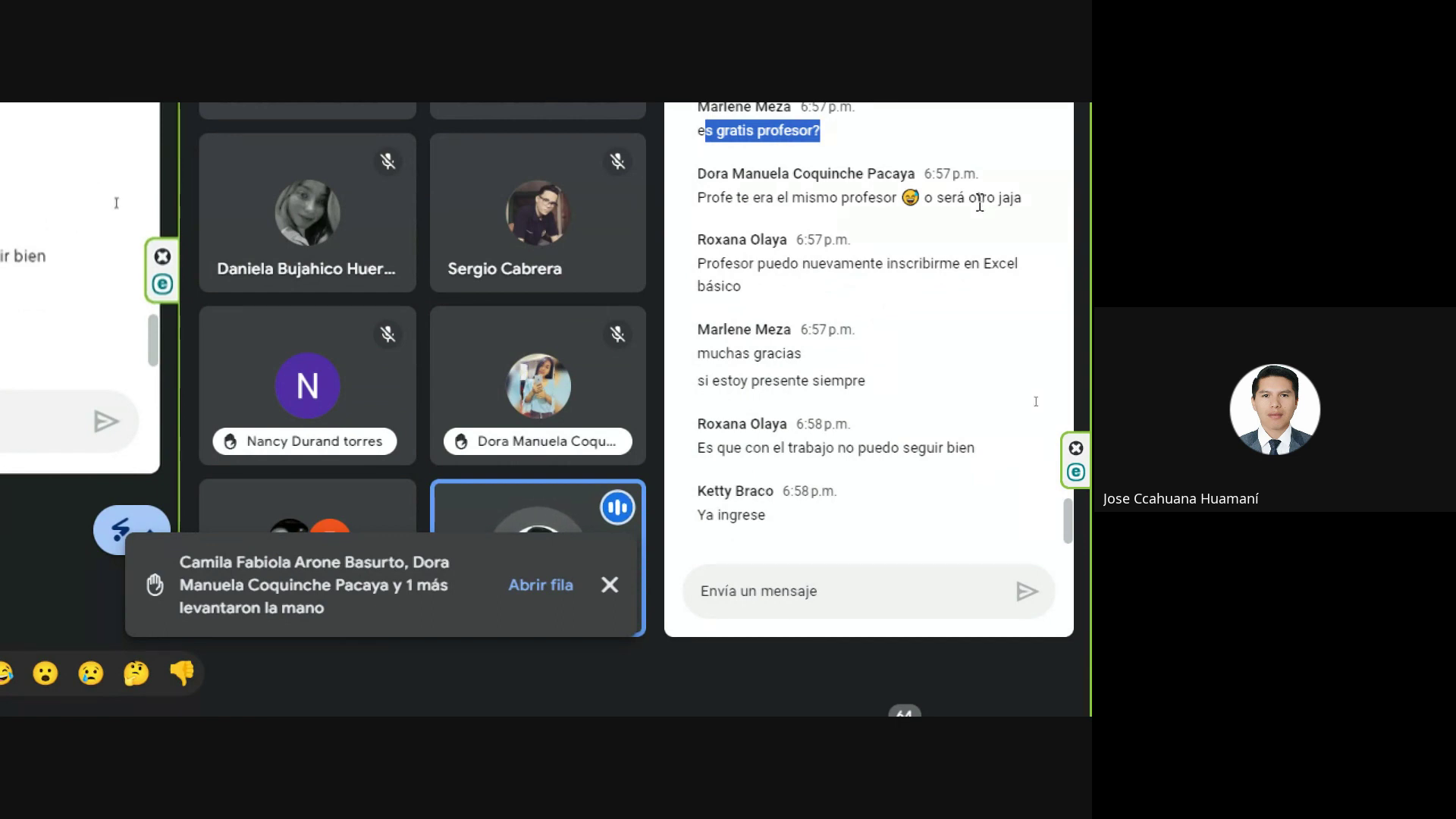
{"action": "left_click_drag", "start_coordinate": [993, 204], "coordinate": [706, 200]}
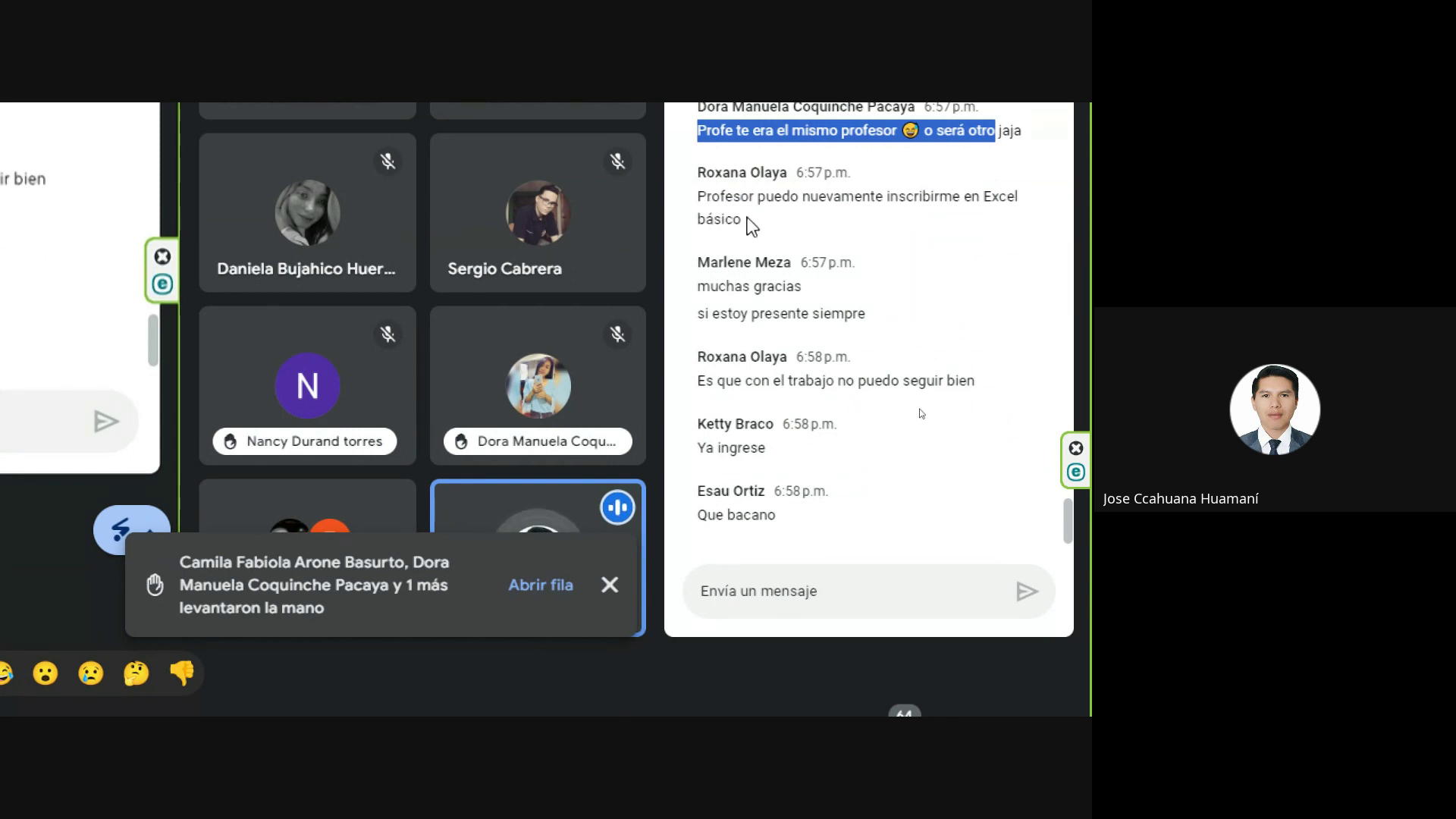
{"action": "left_click_drag", "start_coordinate": [747, 218], "coordinate": [706, 201]}
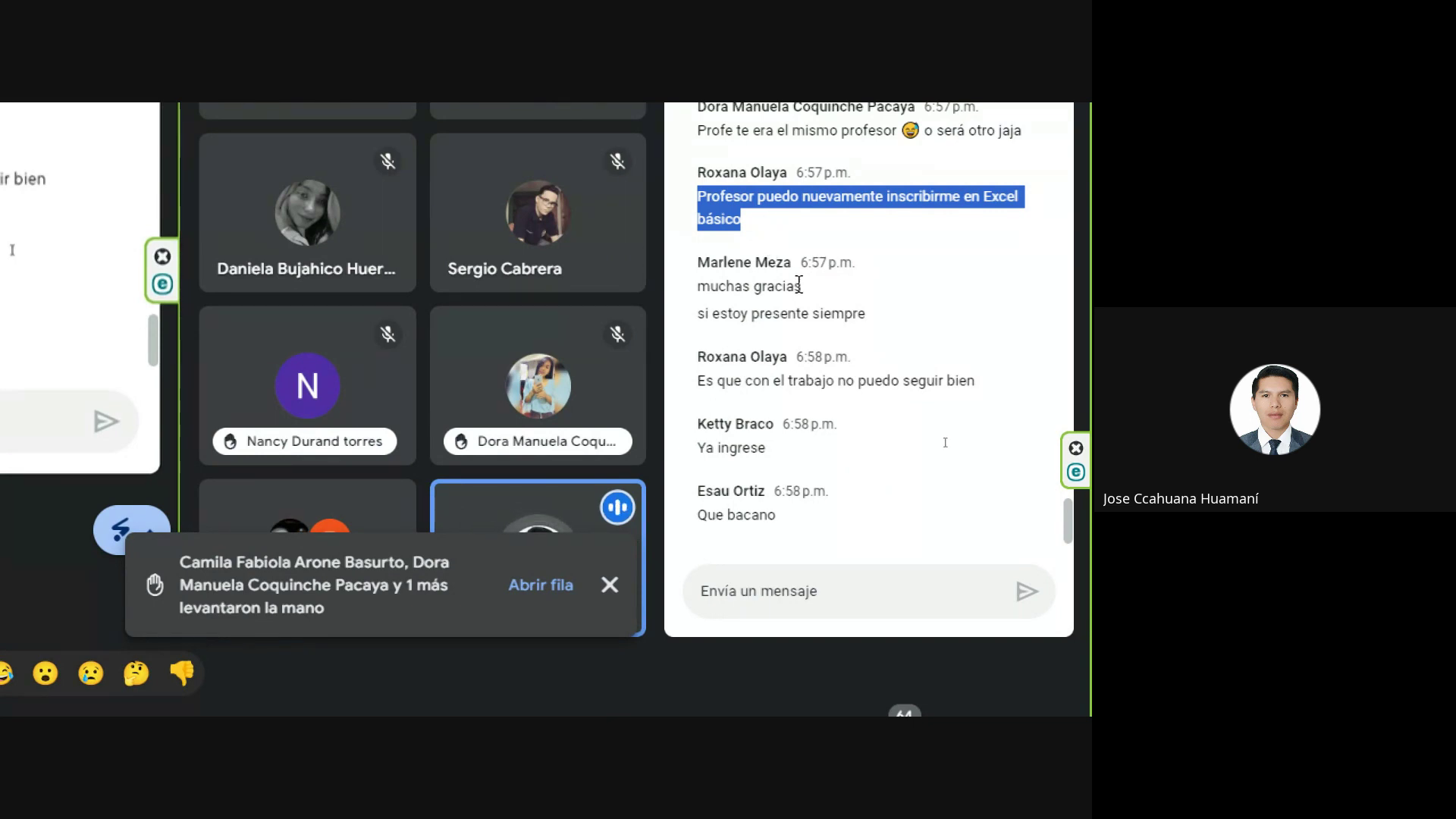
{"action": "scroll", "coordinate": [802, 304], "scroll_direction": "up", "scroll_amount": 2}
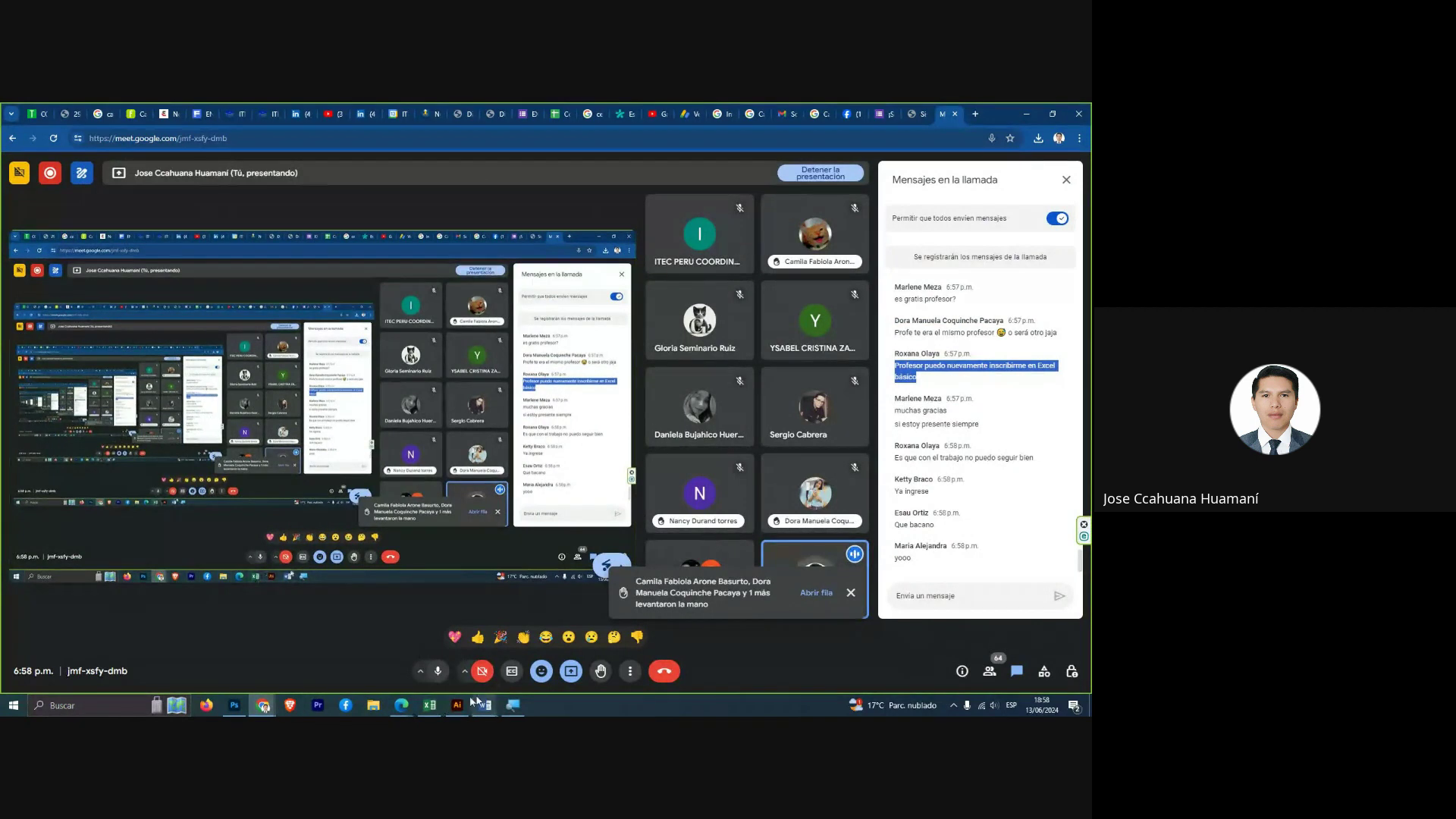
Return to the magnified Ejemplo1 workbook and scroll left to show the N°, Apellido, Nombre and Género columns
{"action": "left_click", "coordinate": [430, 705]}
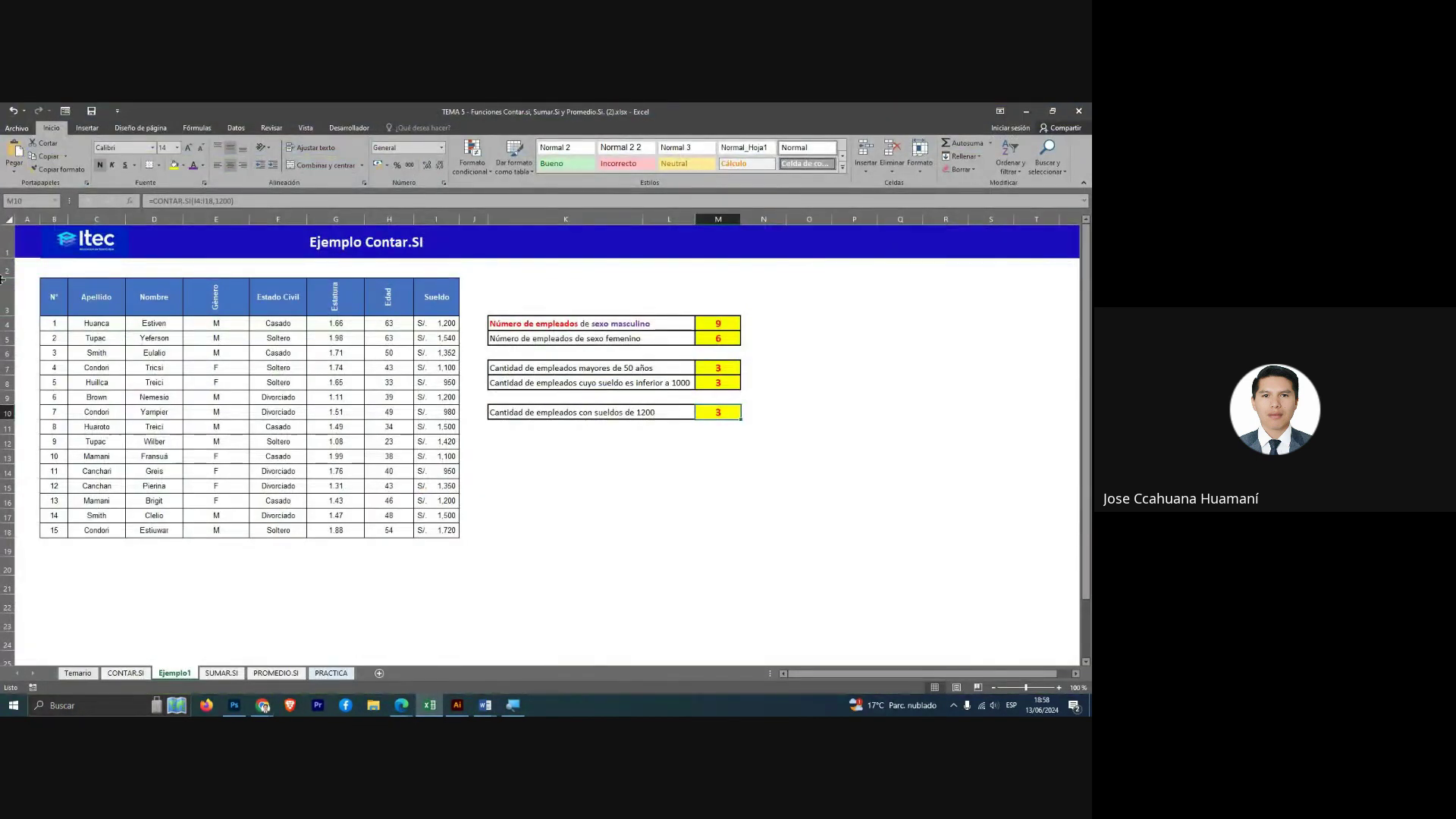
{"action": "key", "text": "super+plus"}
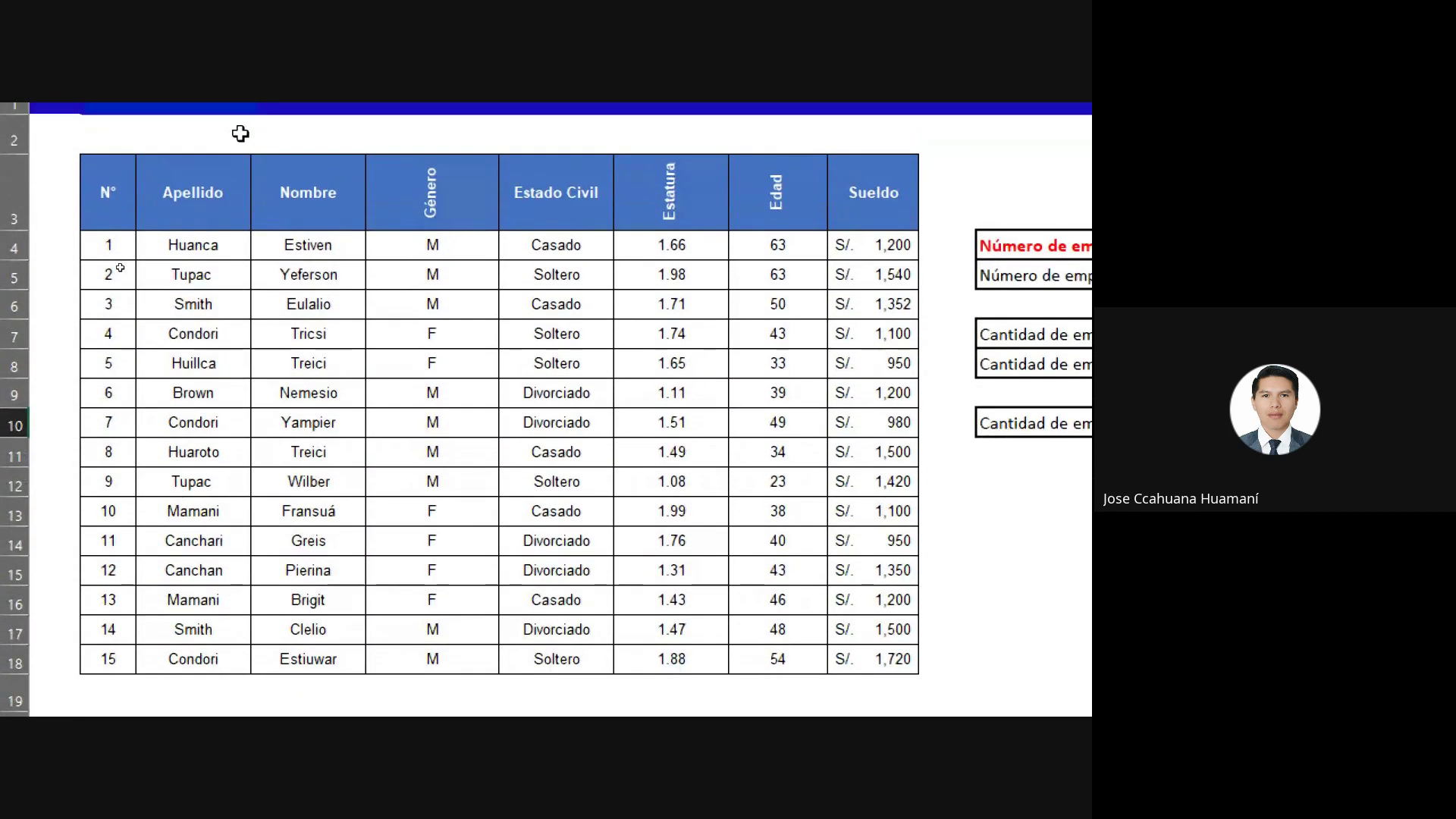
{"action": "left_click", "coordinate": [217, 198]}
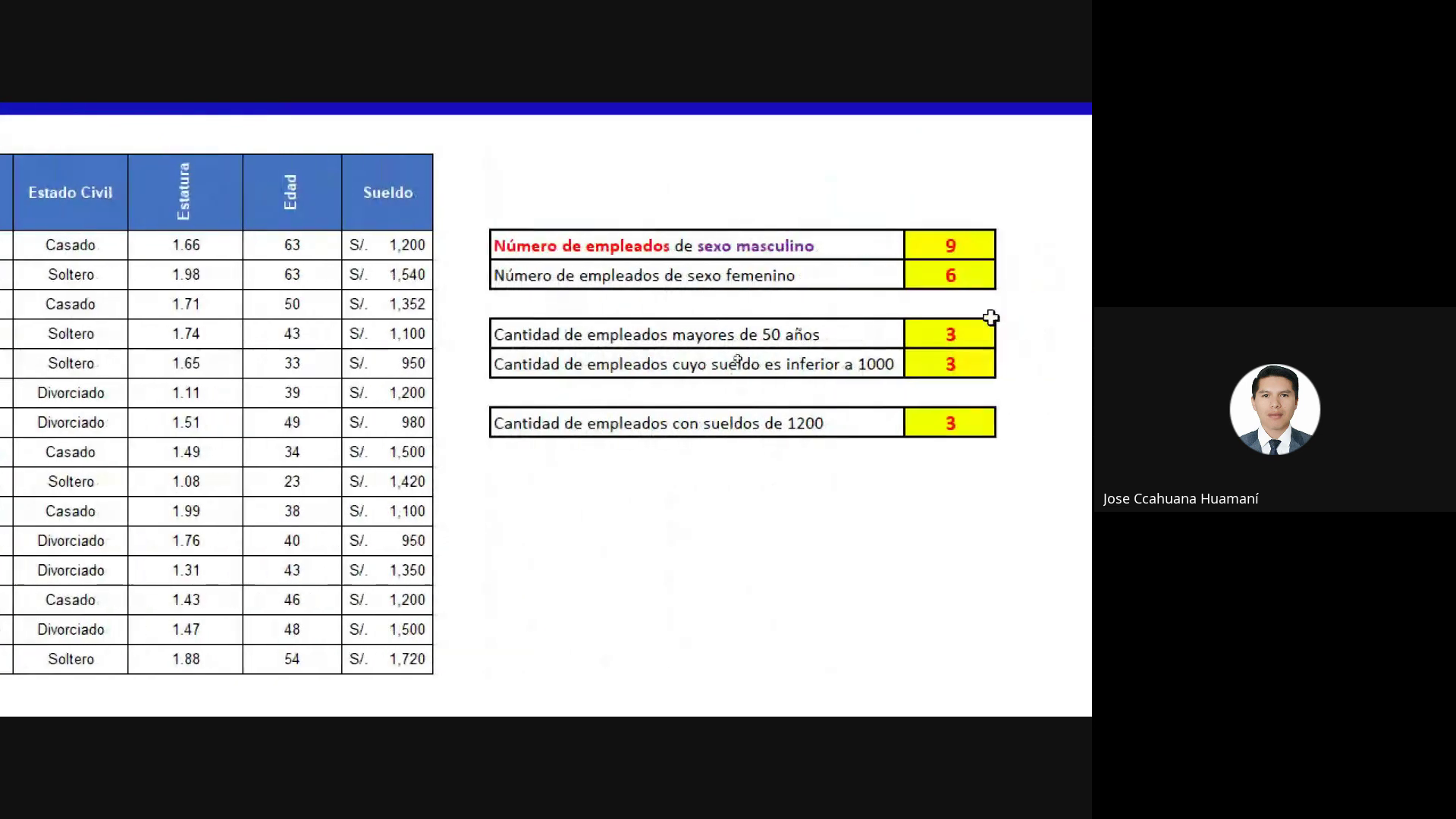
{"action": "left_click", "coordinate": [942, 422]}
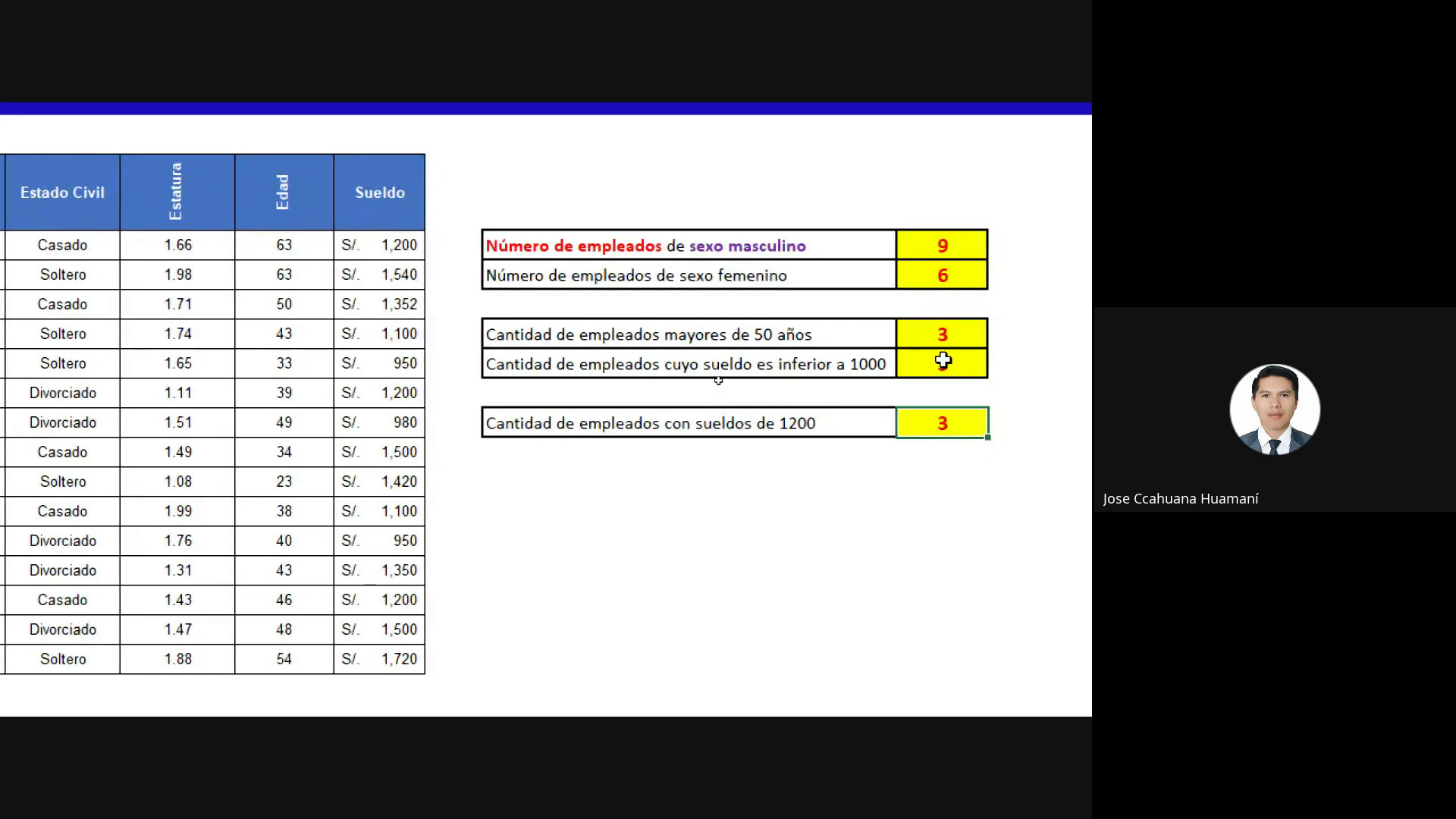
{"action": "left_click", "coordinate": [943, 247]}
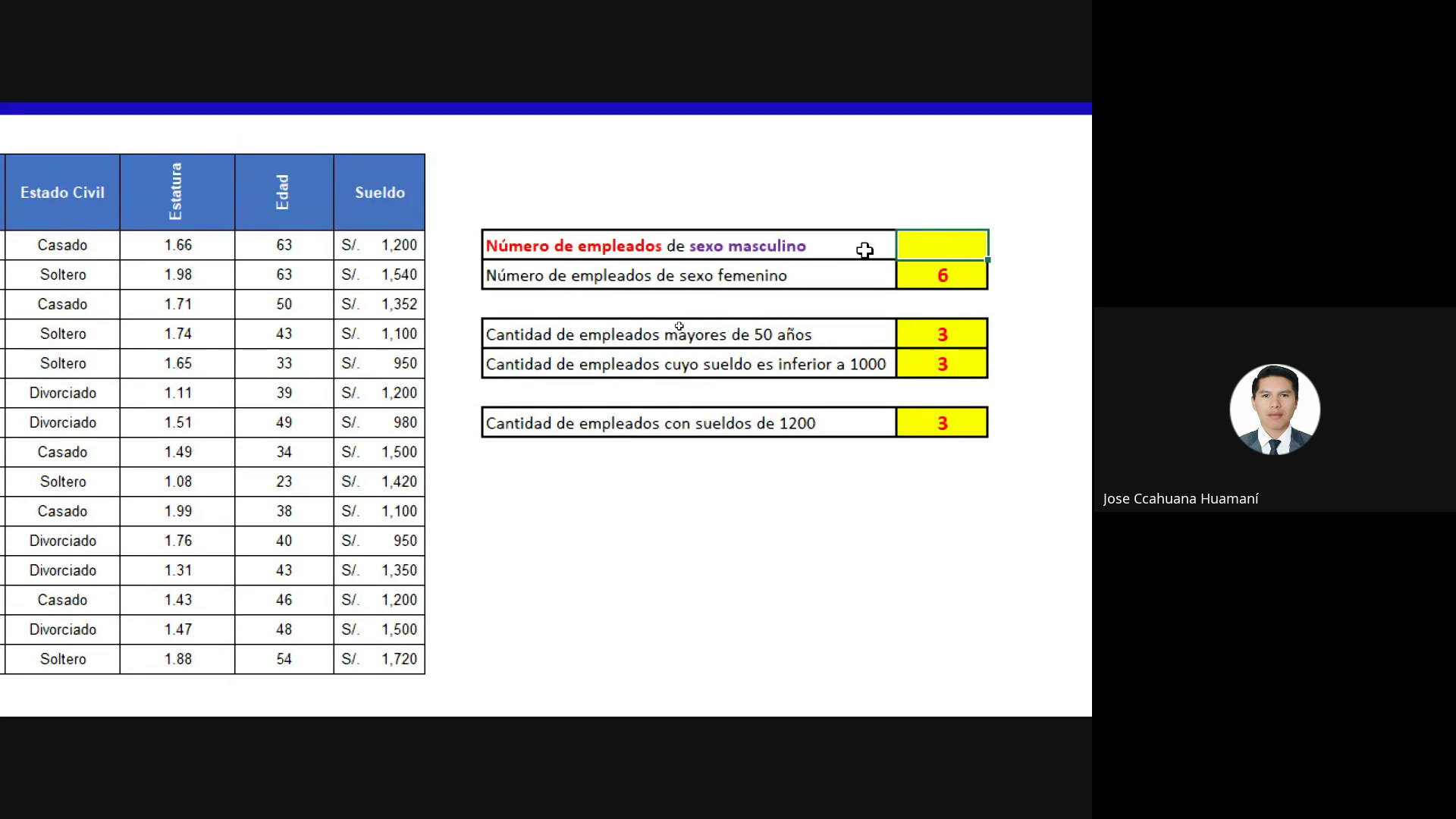
{"action": "scroll", "coordinate": [58, 272], "scroll_direction": "left", "scroll_amount": 5}
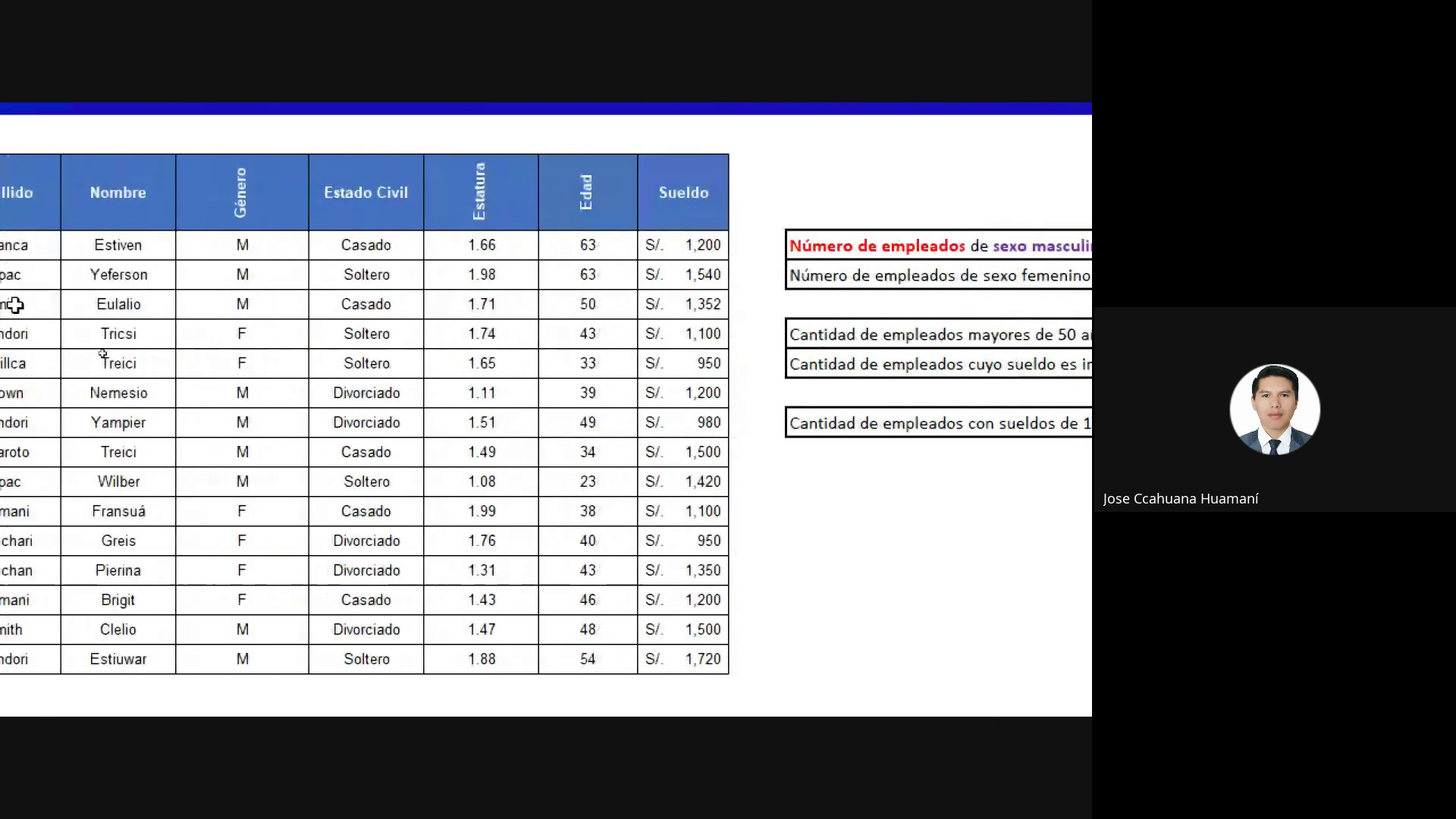
{"action": "scroll", "coordinate": [113, 276], "scroll_direction": "left", "scroll_amount": 3}
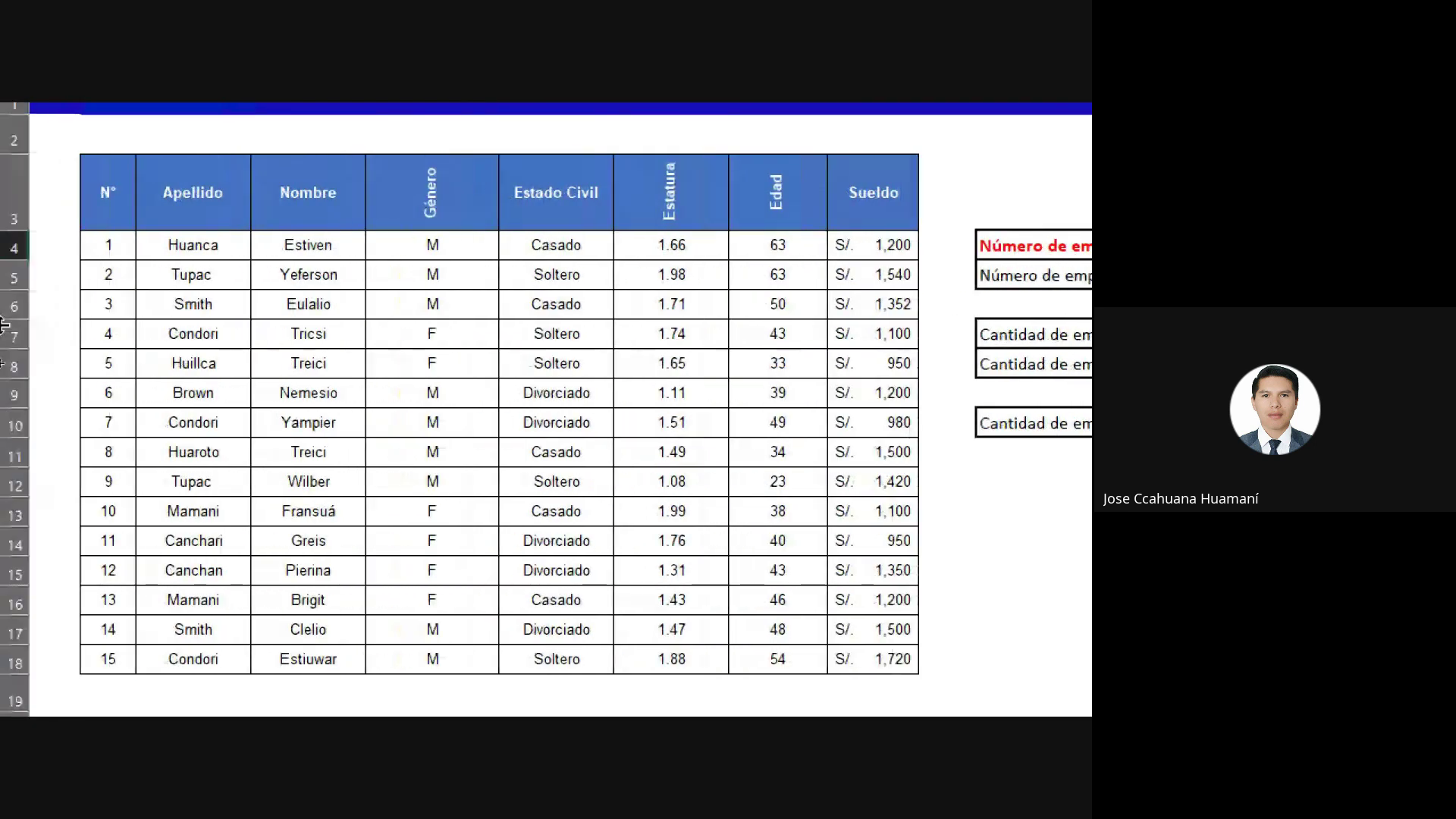
{"action": "left_click", "coordinate": [191, 204]}
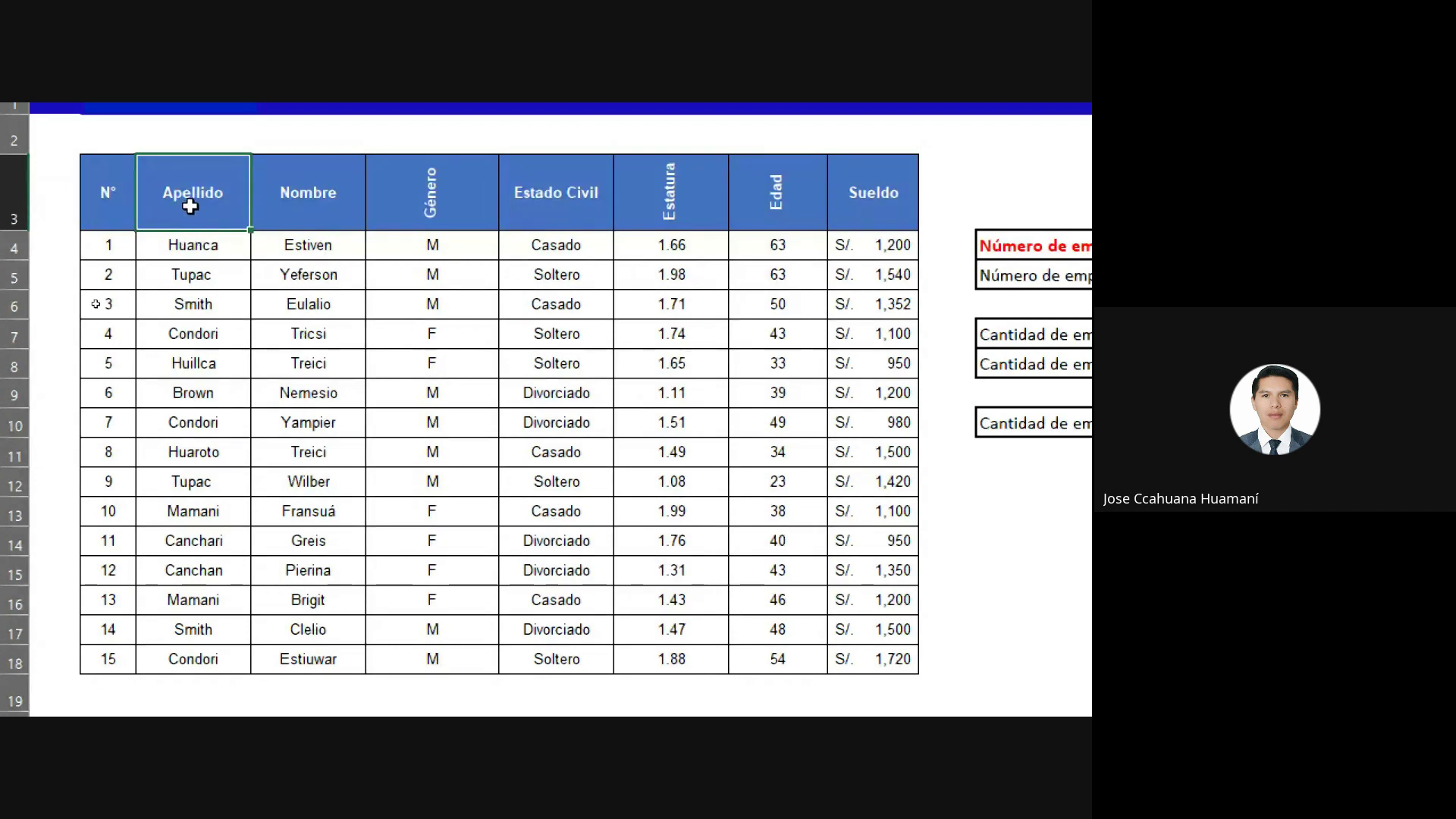
{"action": "left_click", "coordinate": [202, 239]}
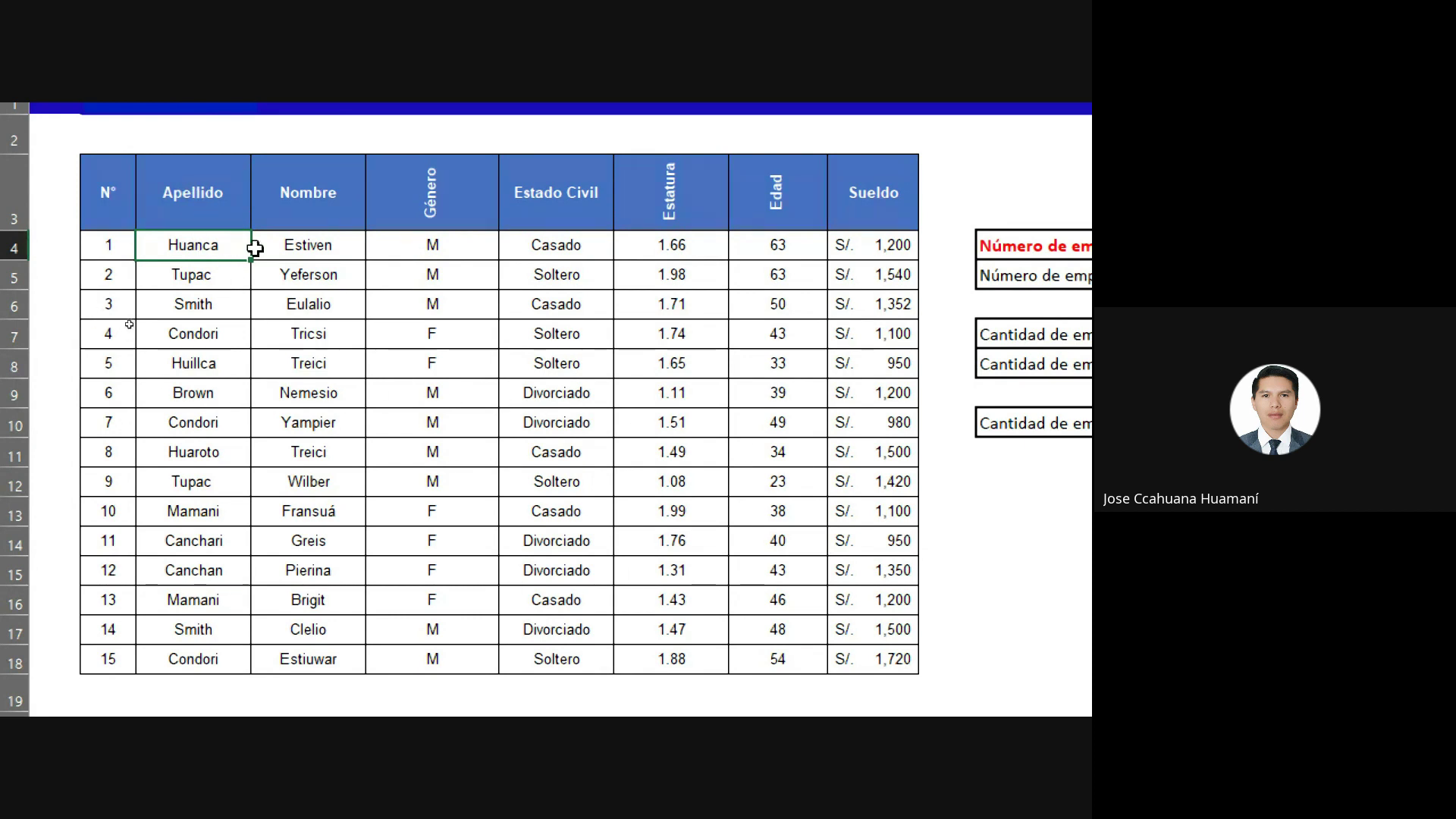
{"action": "left_click", "coordinate": [883, 221]}
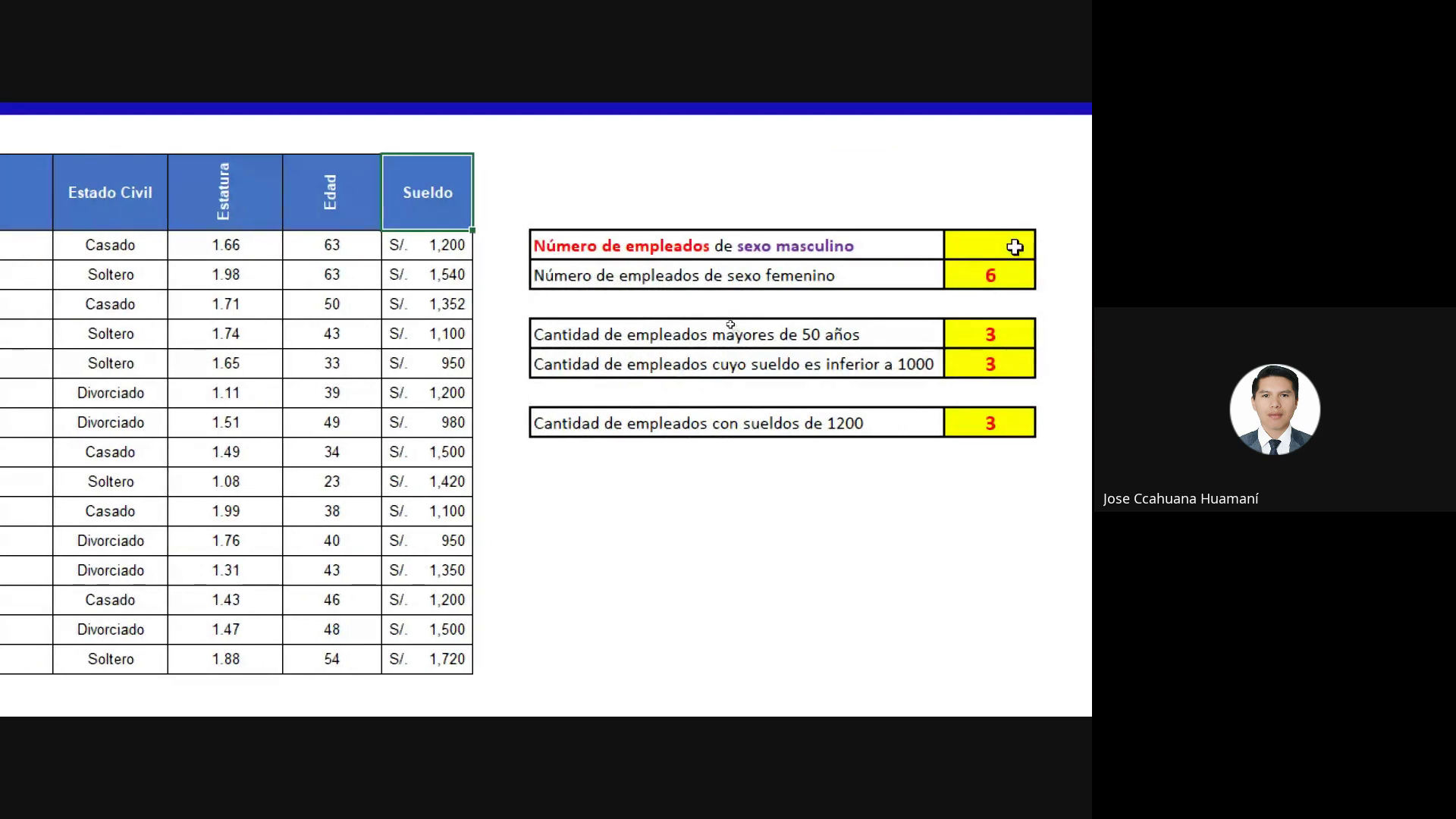
{"action": "left_click", "coordinate": [1016, 247]}
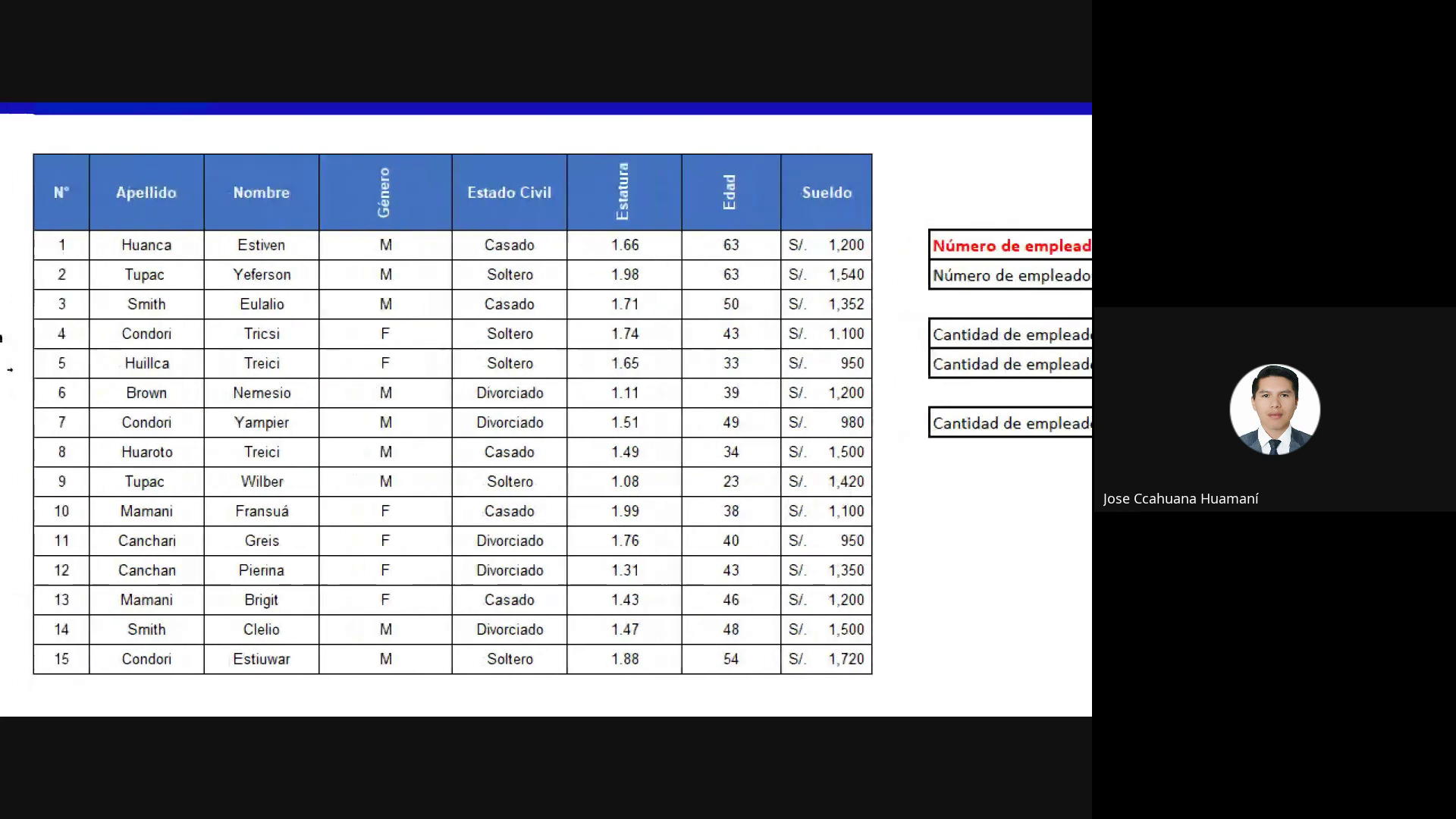
{"action": "left_click", "coordinate": [192, 198]}
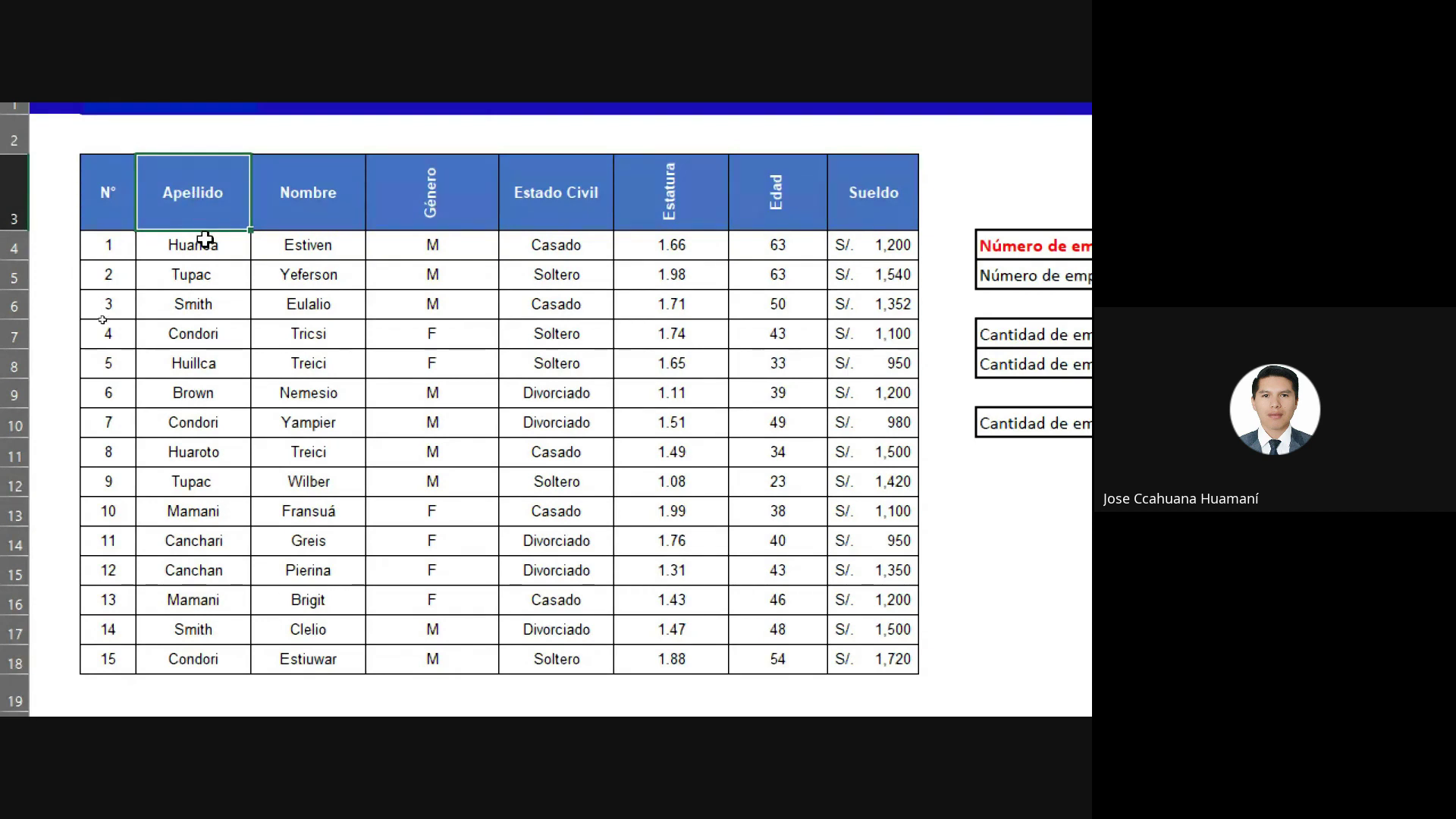
Select the whole employee table B3:I18, headers included, from N° through Sueldo
{"action": "left_click_drag", "start_coordinate": [200, 198], "coordinate": [827, 426]}
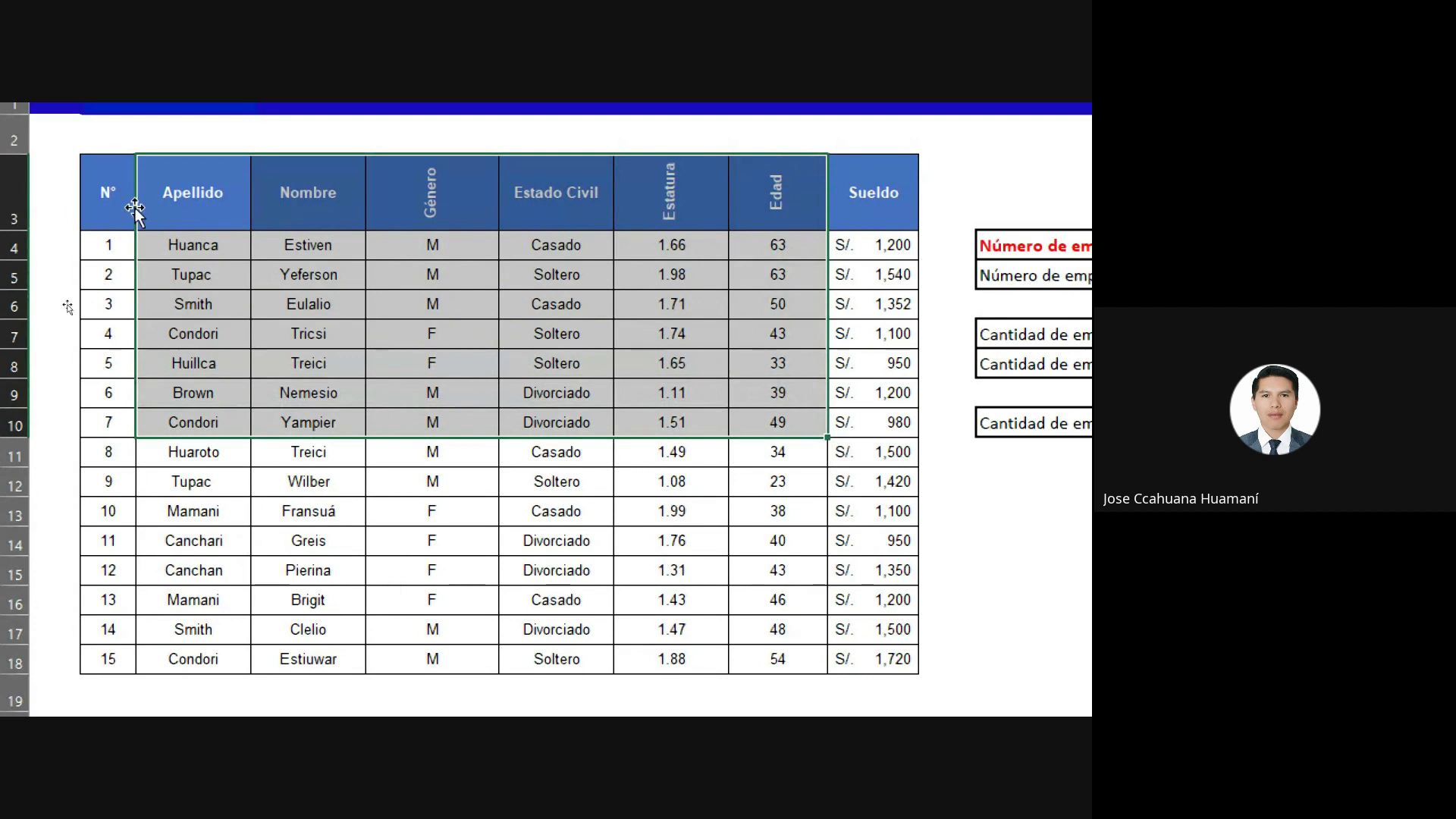
{"action": "mouse_move", "coordinate": [118, 202]}
{"action": "left_mouse_down"}
{"action": "mouse_move", "coordinate": [903, 587]}
{"action": "mouse_move", "coordinate": [903, 658]}
{"action": "left_mouse_up"}
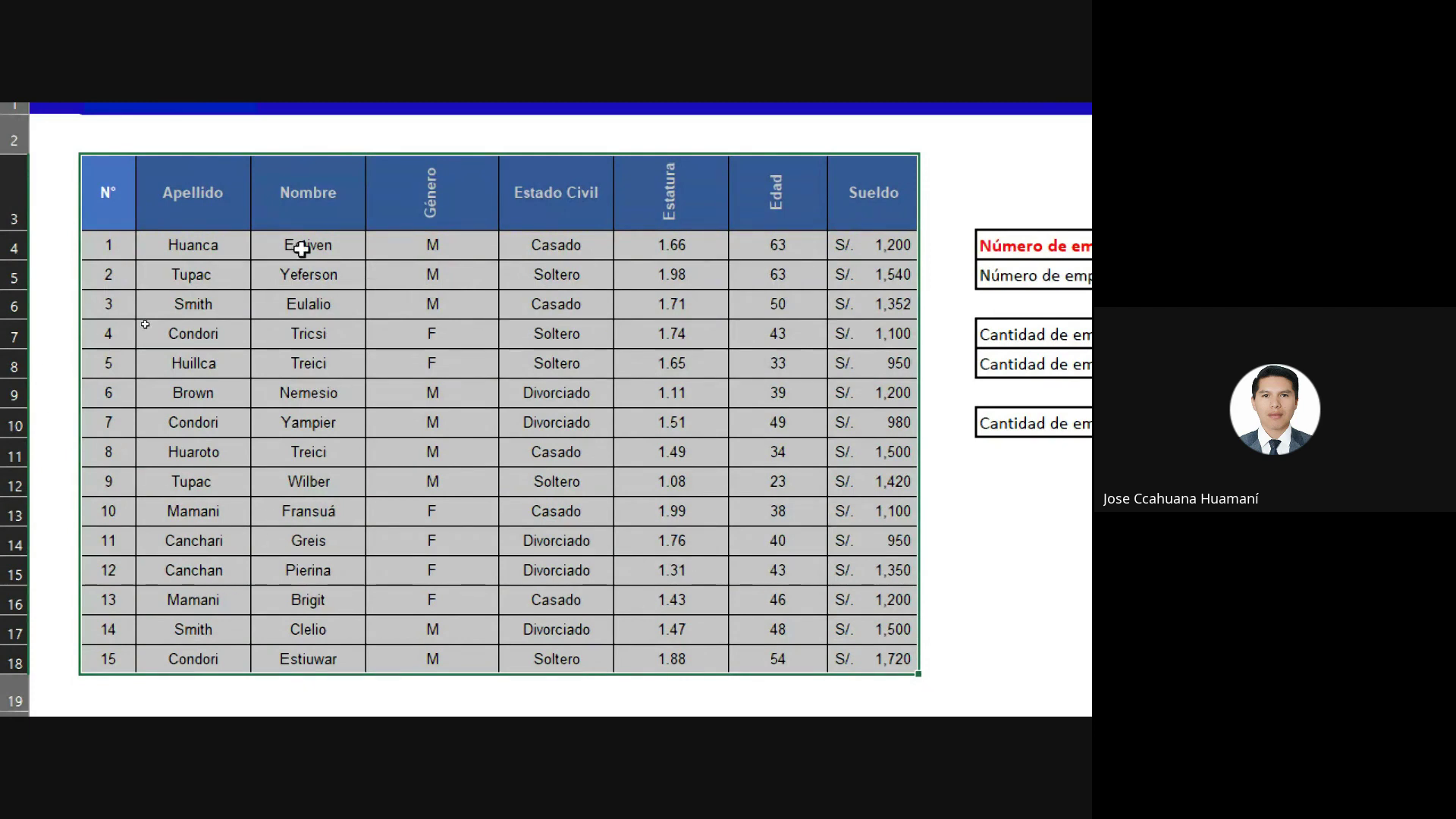
{"action": "left_click_drag", "start_coordinate": [189, 215], "coordinate": [319, 275]}
{"action": "left_click_drag", "start_coordinate": [92, 200], "coordinate": [888, 659]}
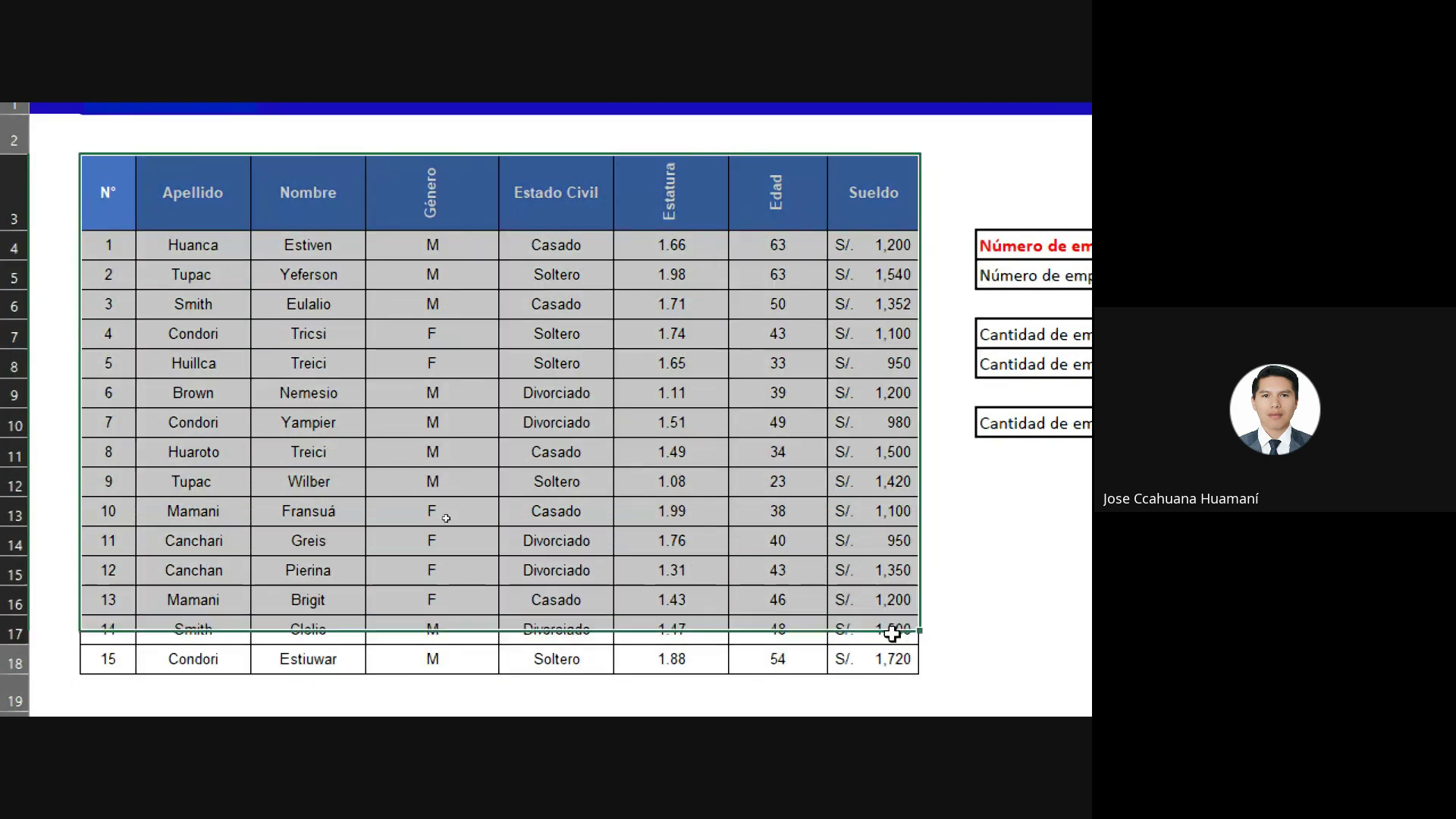
Open Fórmulas > Crear desde la selección with Fila superior checked, then cancel without creating names
{"action": "left_click", "coordinate": [495, 110]}
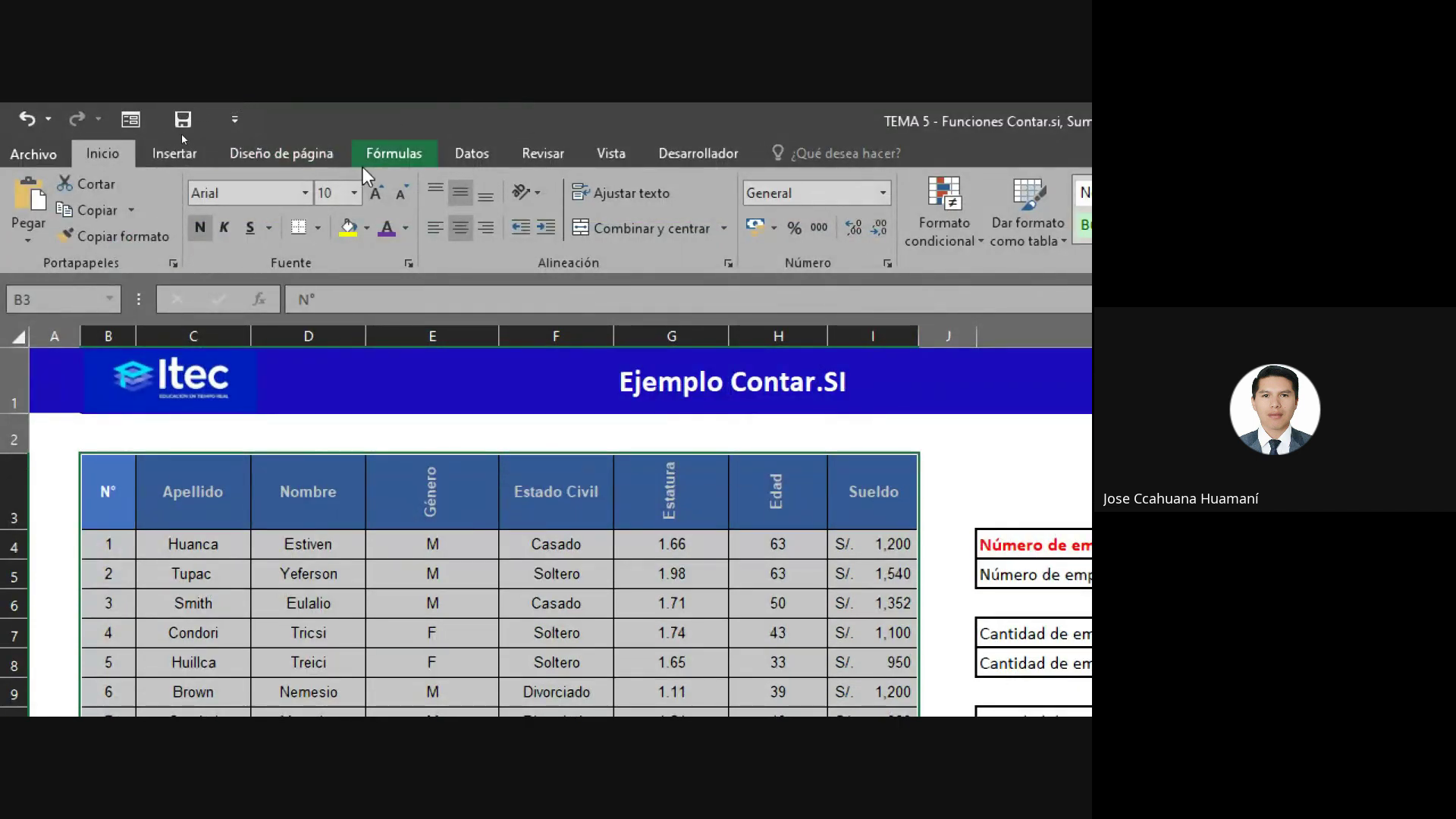
{"action": "left_click", "coordinate": [400, 158]}
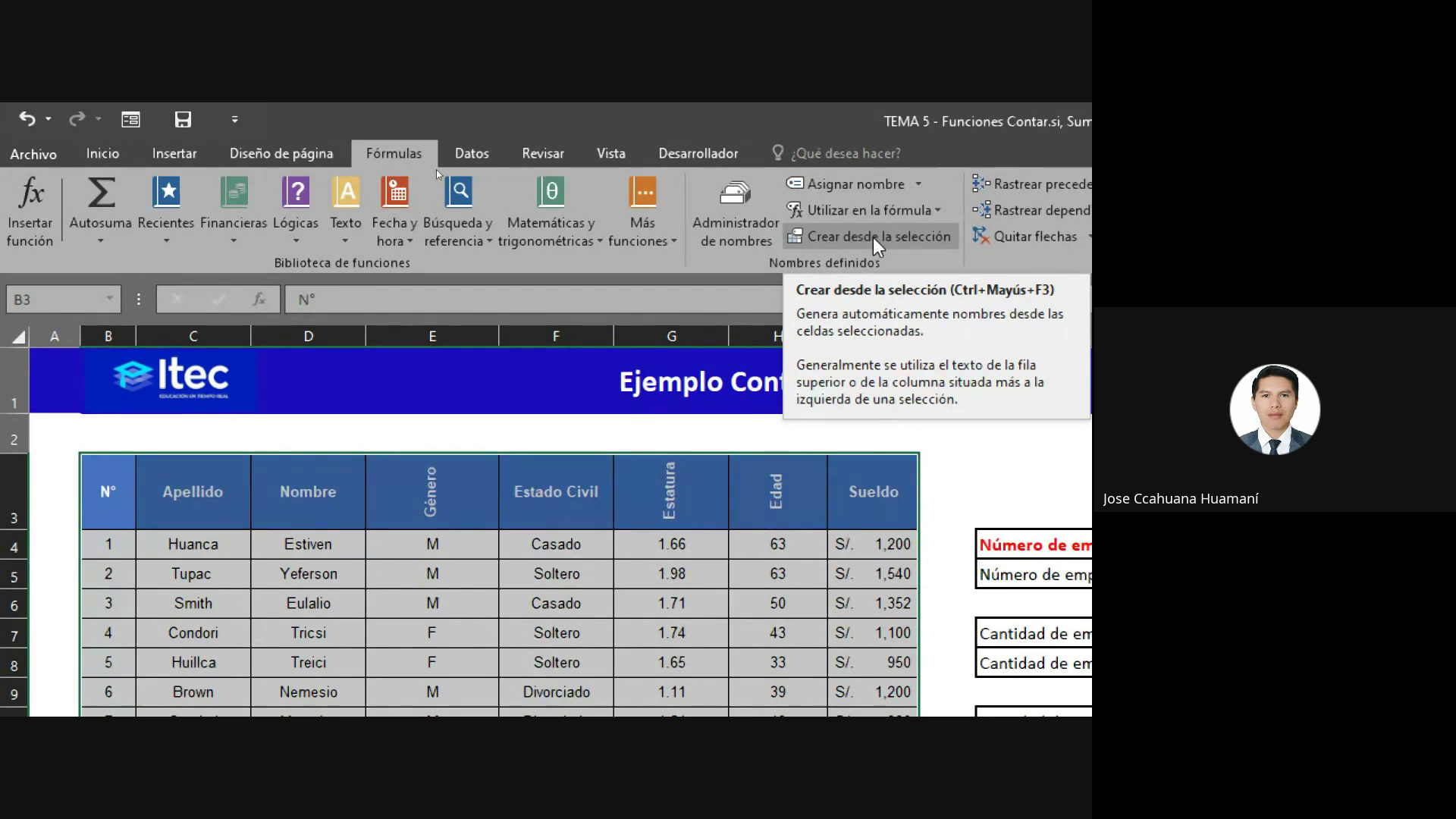
{"action": "left_click", "coordinate": [919, 184]}
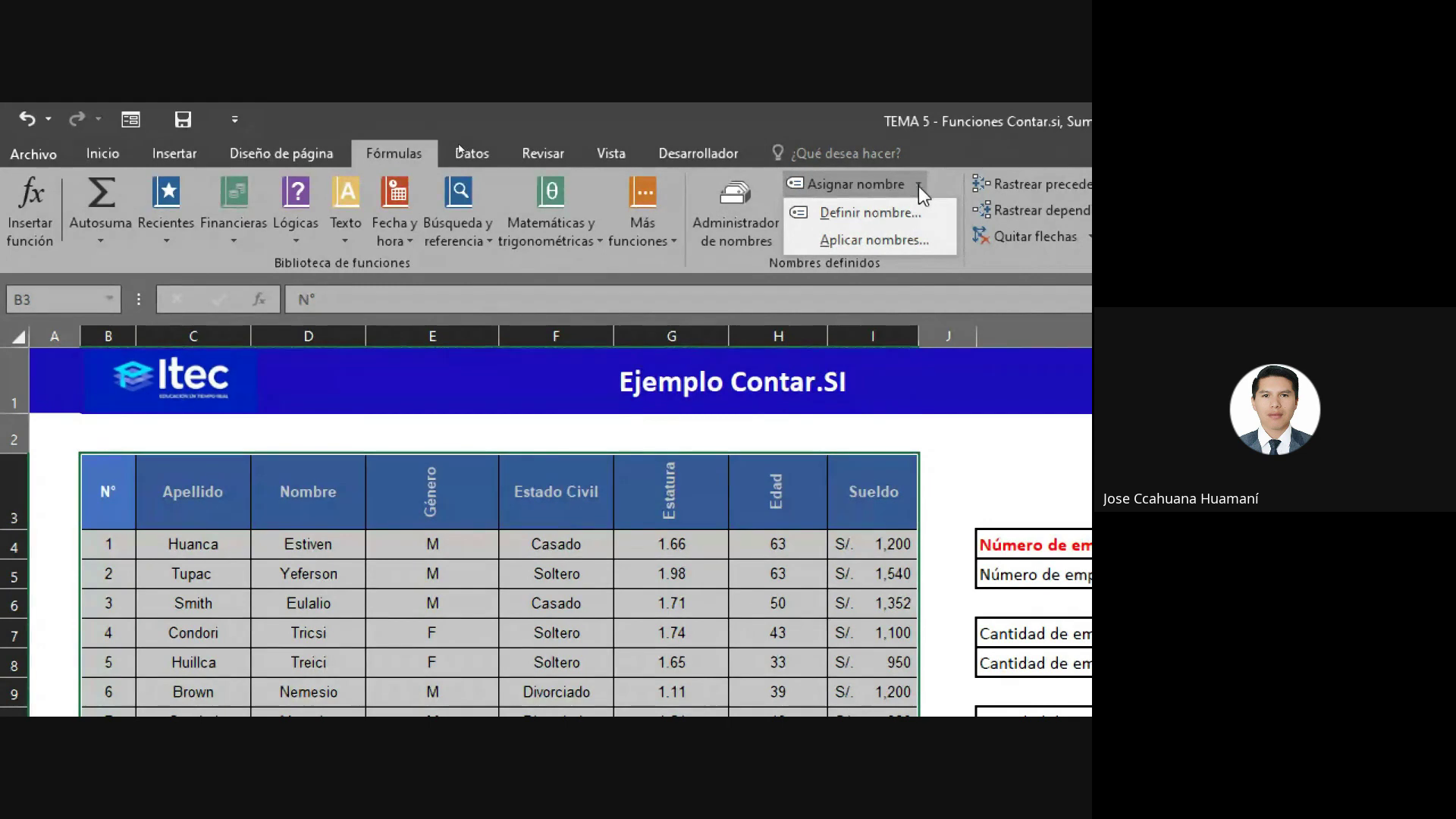
{"action": "left_click", "coordinate": [920, 188]}
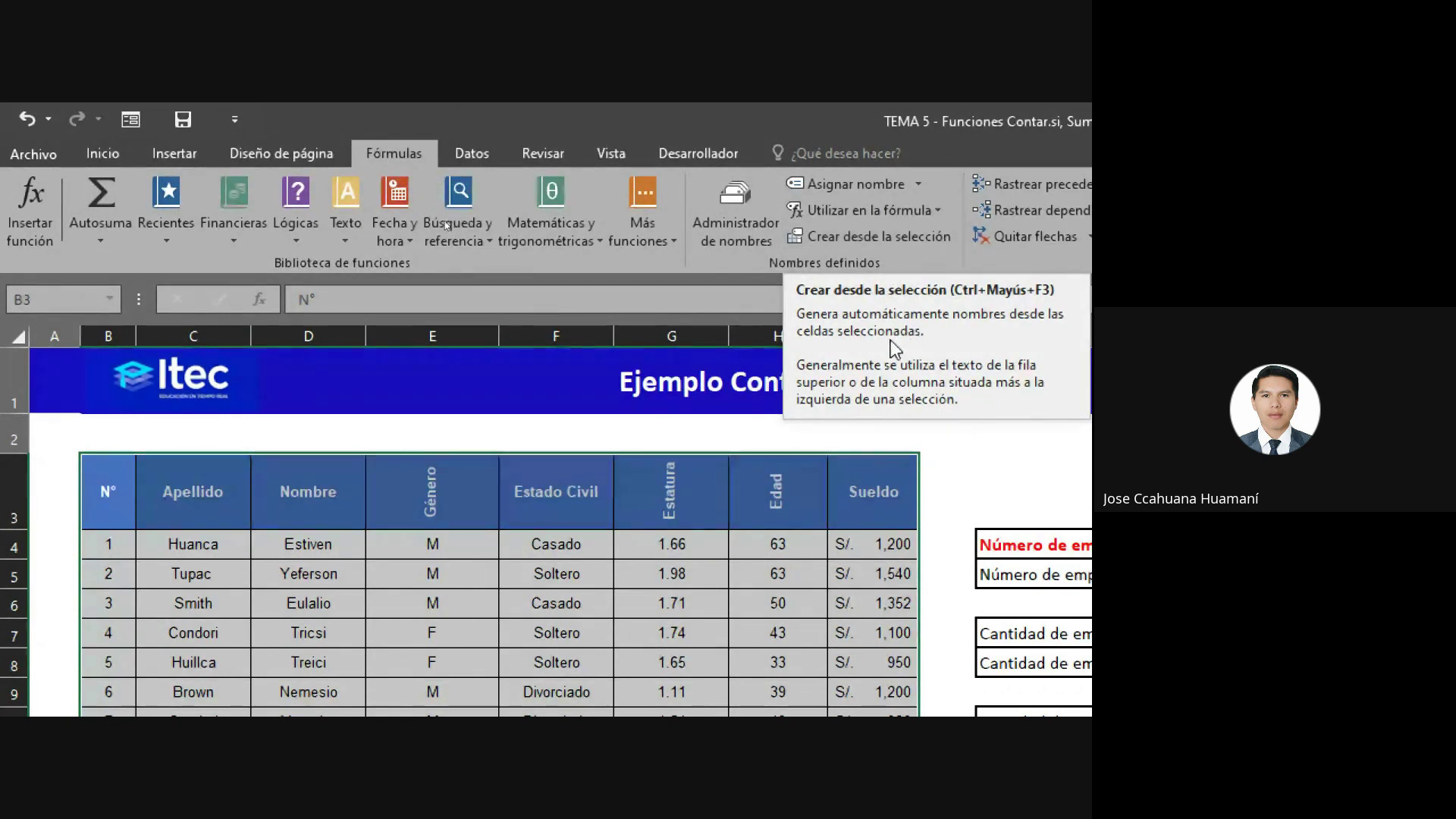
{"action": "left_click", "coordinate": [902, 238]}
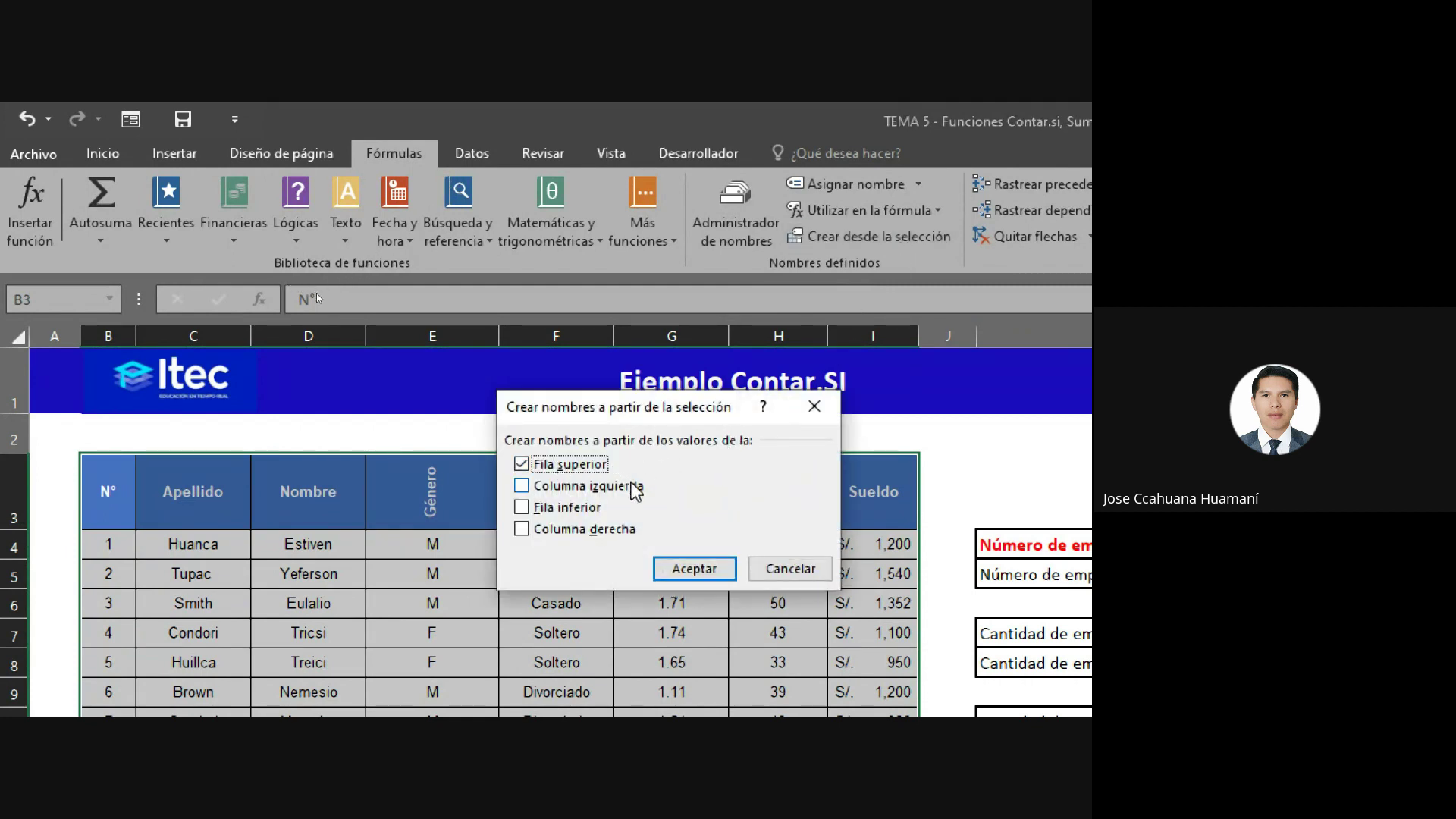
{"action": "left_click", "coordinate": [692, 581]}
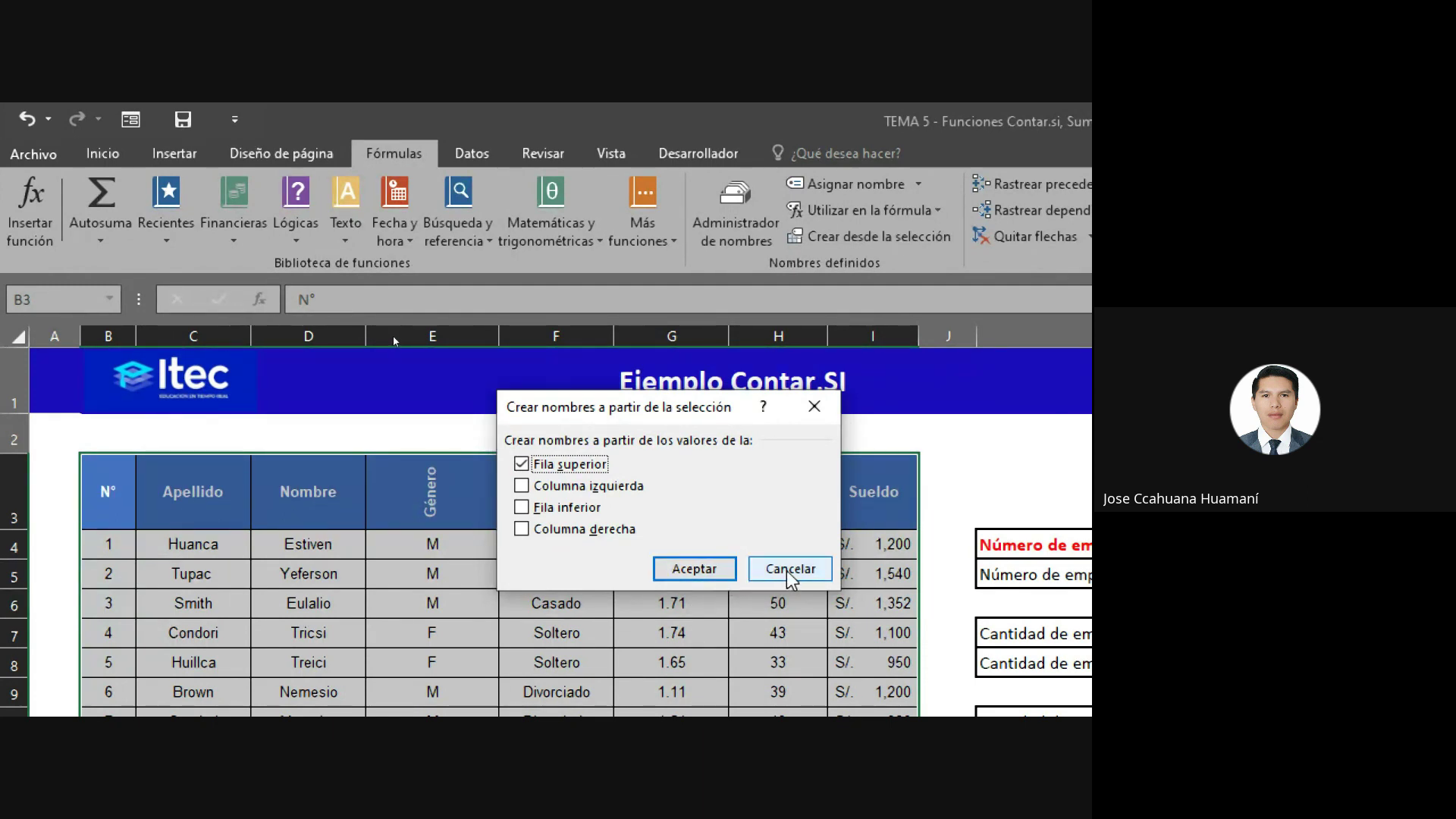
{"action": "left_click", "coordinate": [789, 577]}
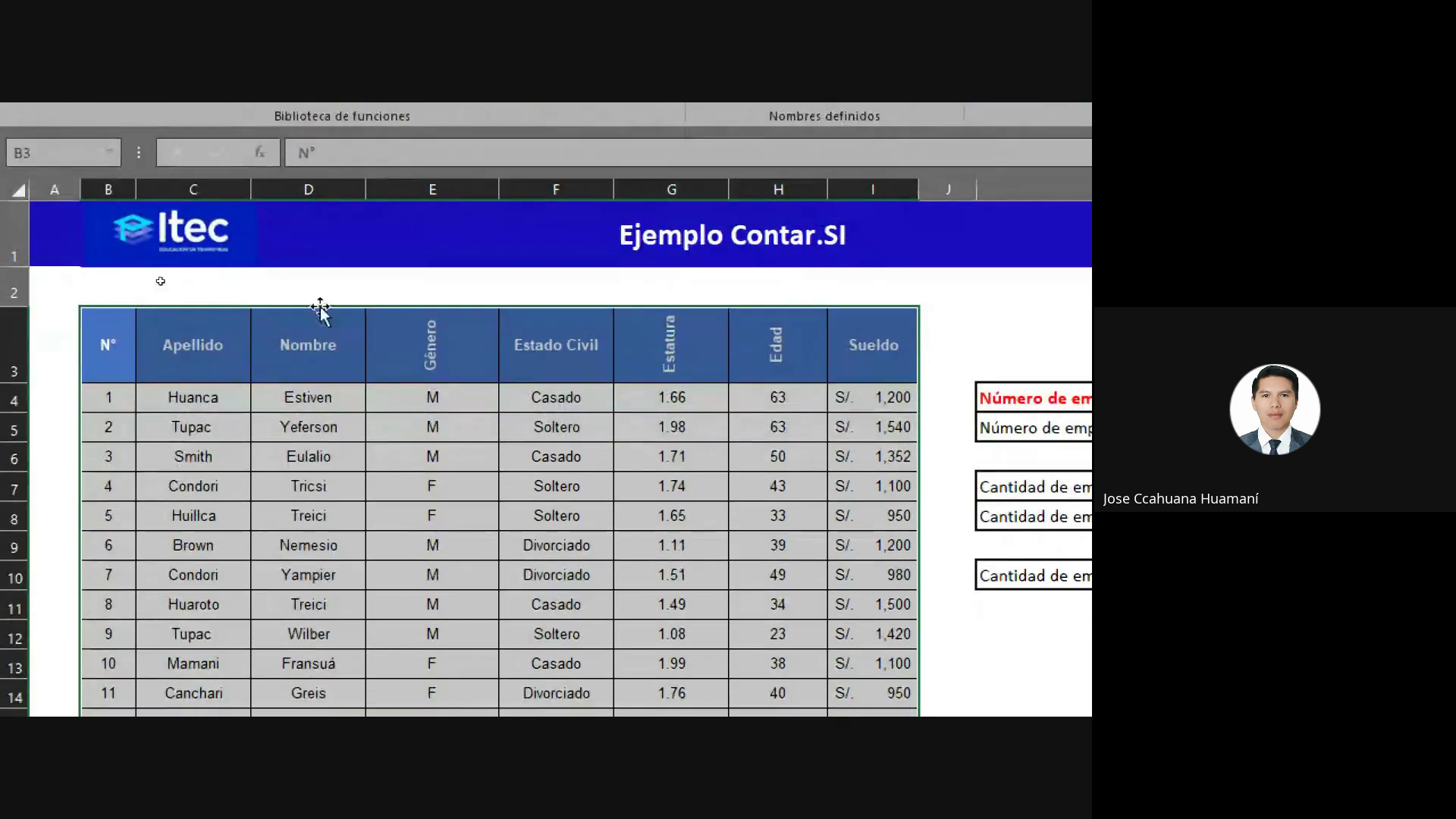
Reselect the employee table and create names from its top row, replacing the existing Apellido, Nombre and other definitions
{"action": "left_click", "coordinate": [358, 524]}
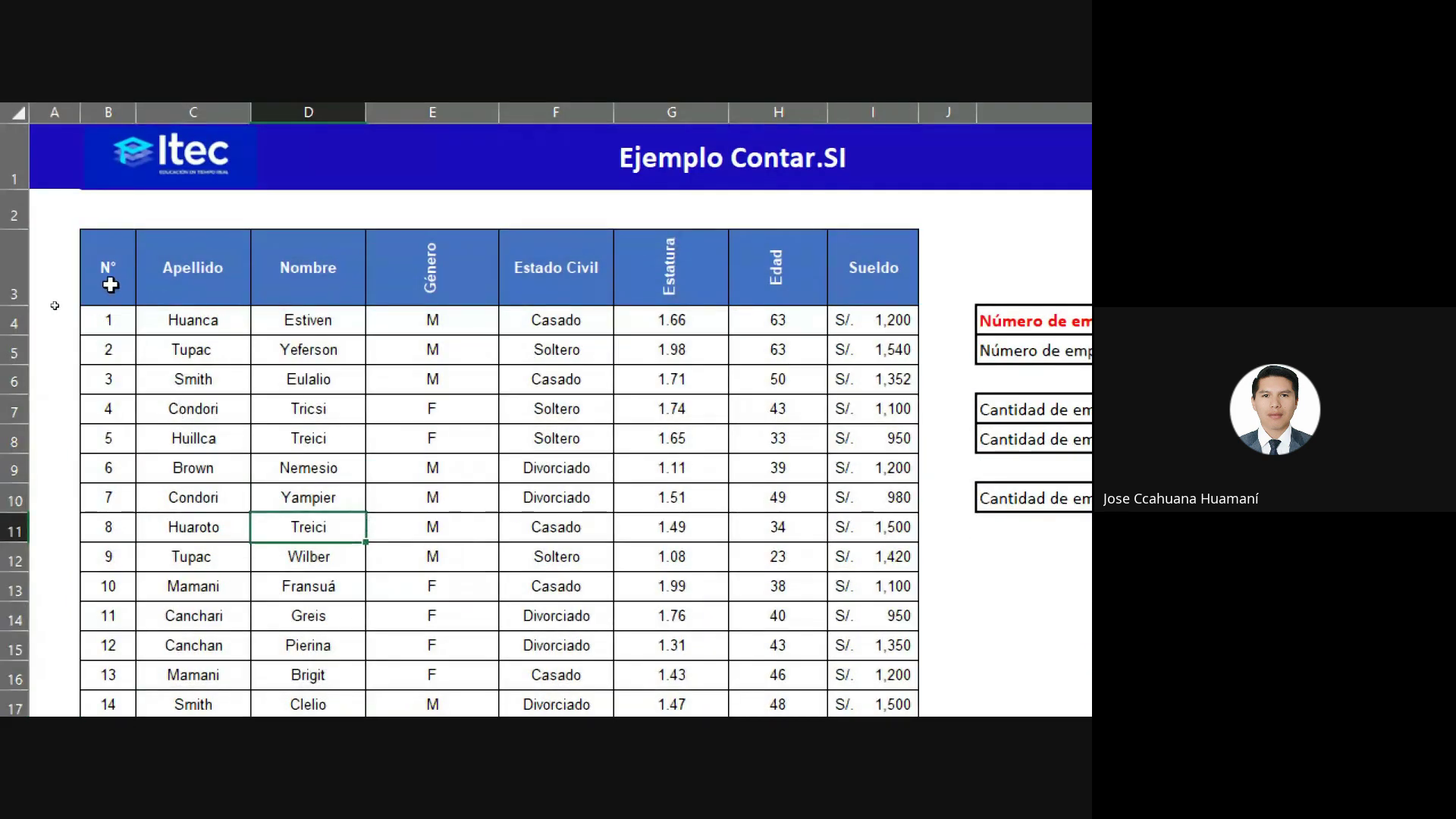
{"action": "mouse_move", "coordinate": [104, 281]}
{"action": "left_mouse_down"}
{"action": "mouse_move", "coordinate": [806, 417]}
{"action": "mouse_move", "coordinate": [872, 656]}
{"action": "left_mouse_up"}
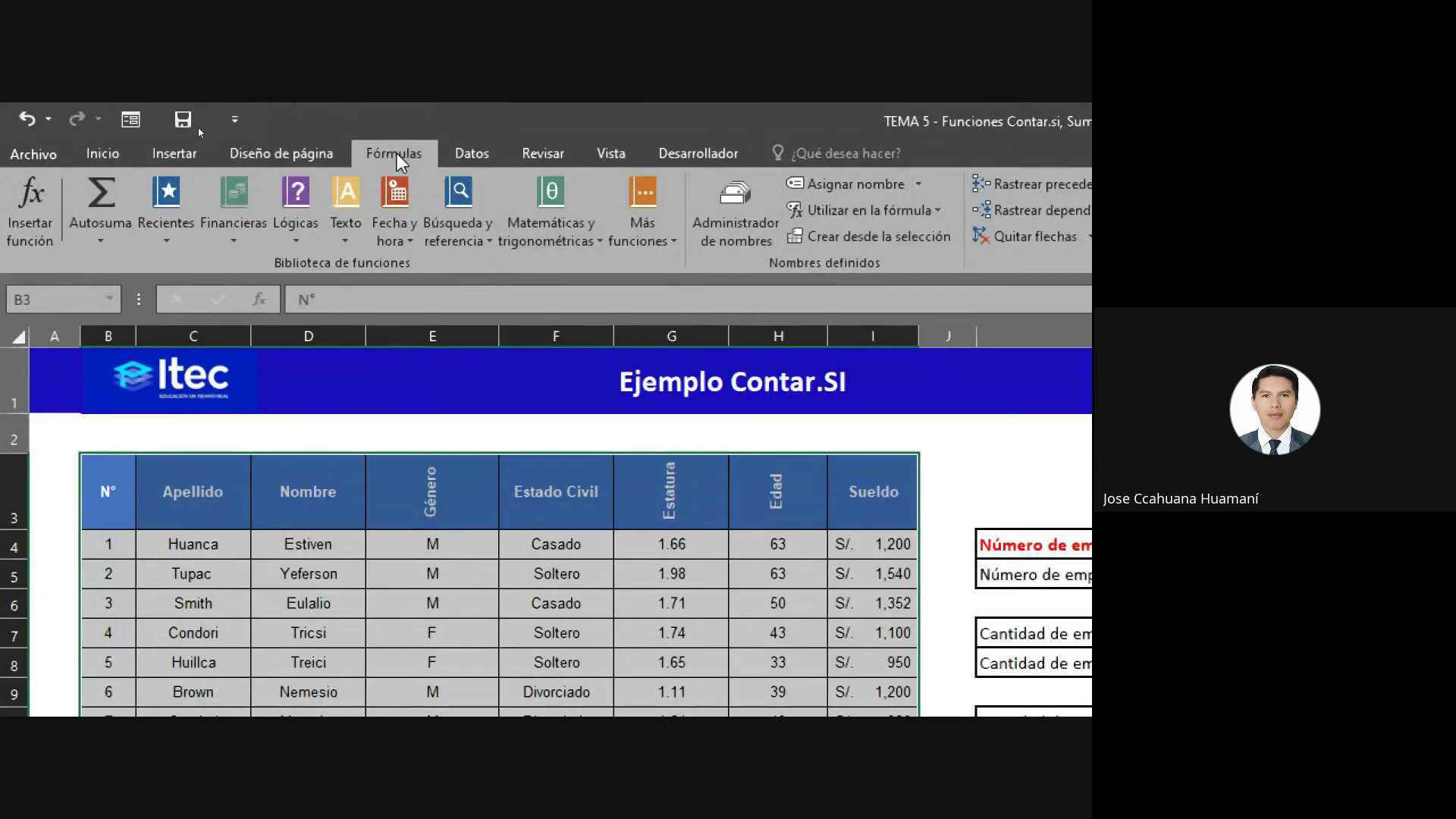
{"action": "left_click", "coordinate": [881, 237]}
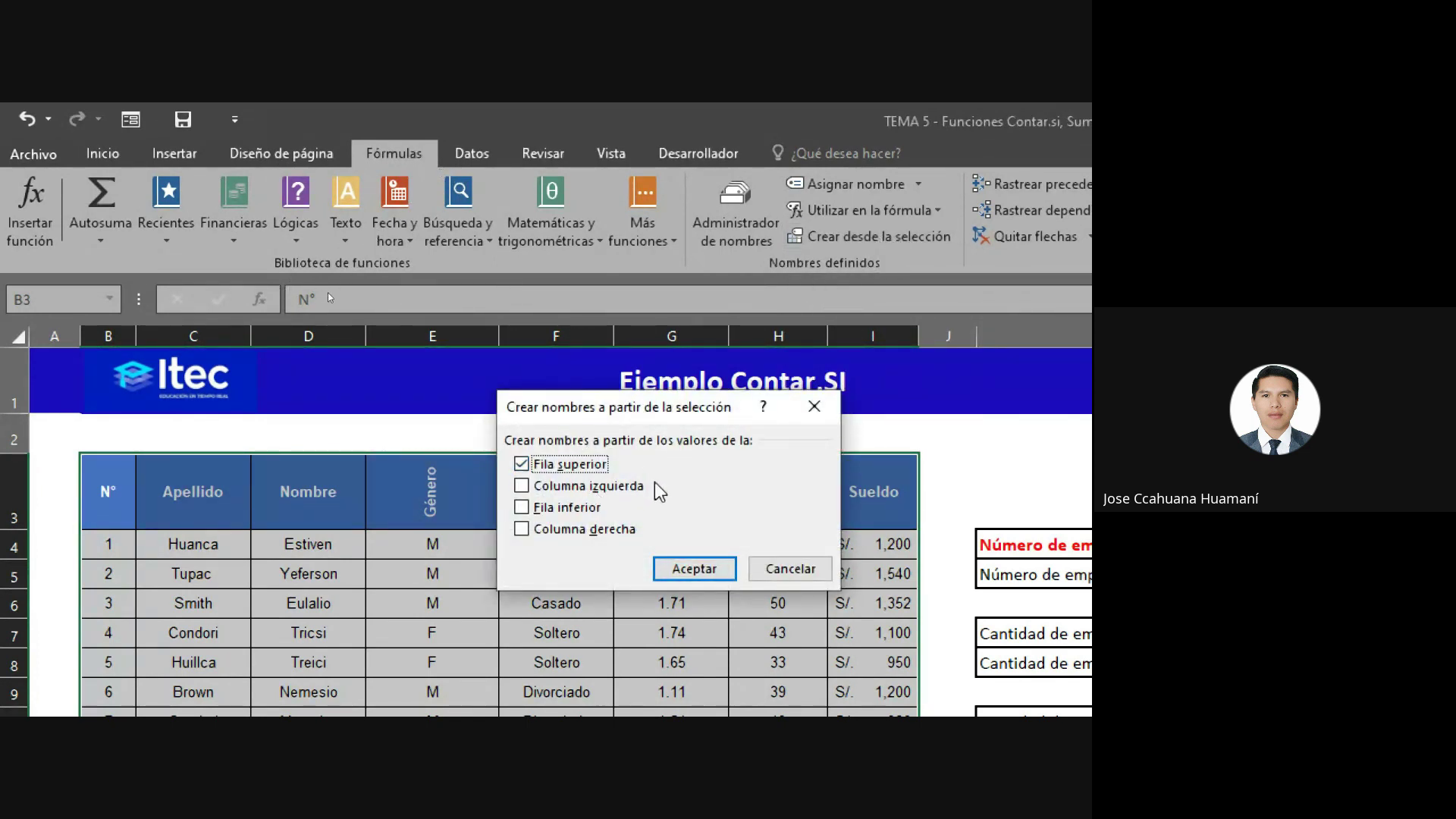
{"action": "left_click", "coordinate": [694, 568]}
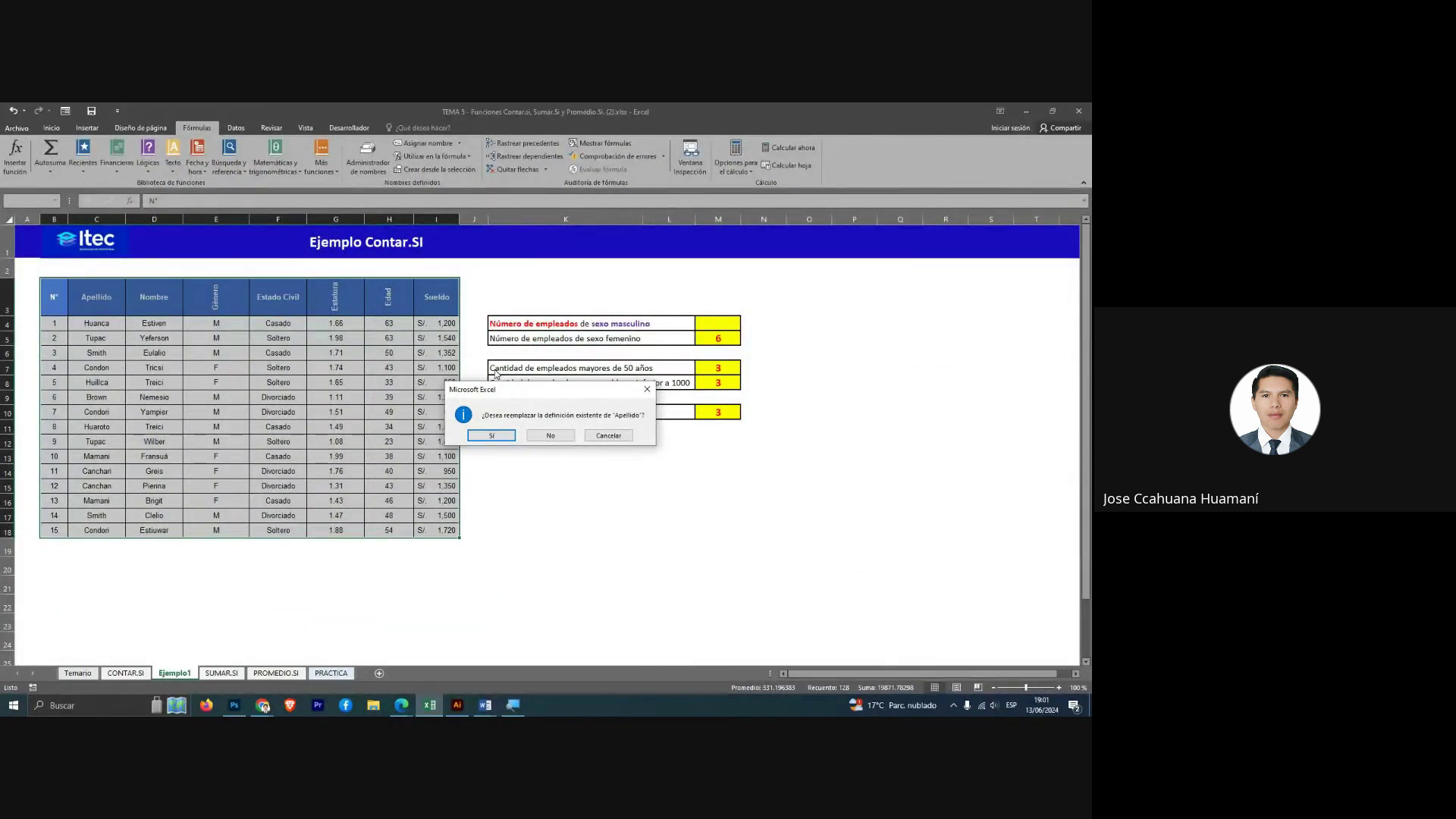
{"action": "left_click", "coordinate": [499, 439]}
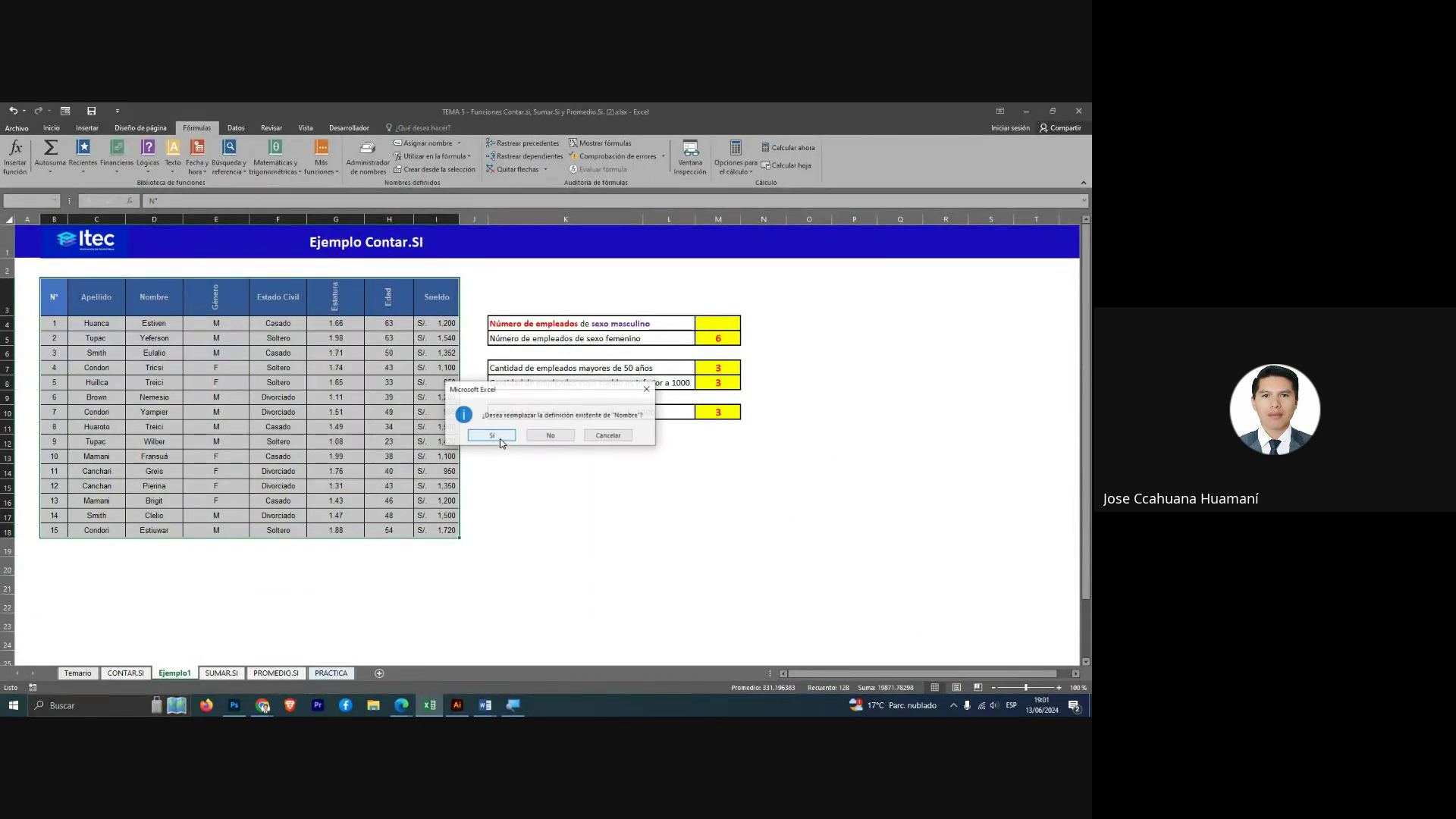
{"action": "left_click", "coordinate": [499, 438]}
{"action": "left_click", "coordinate": [500, 438]}
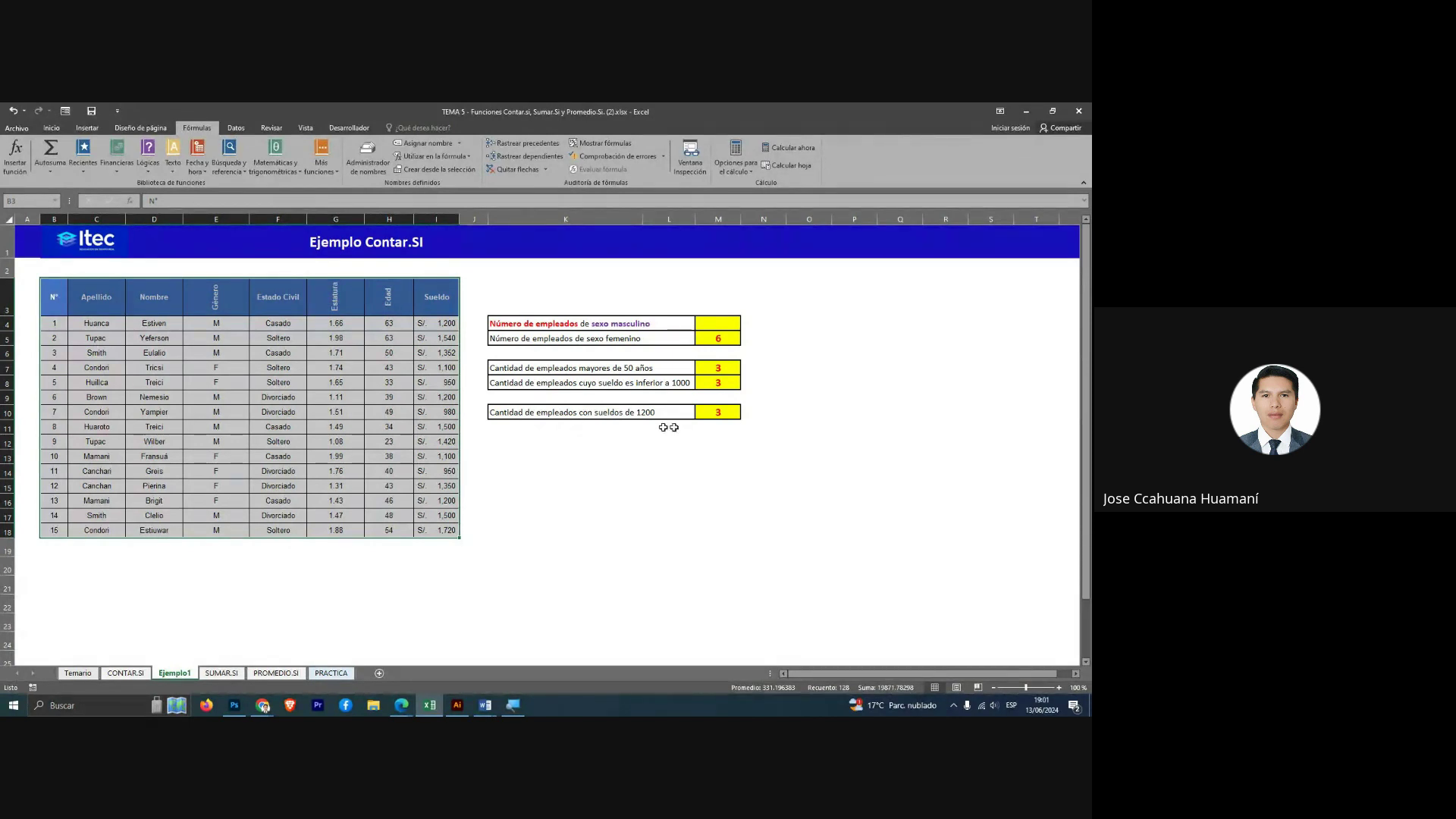
{"action": "left_click", "coordinate": [139, 399]}
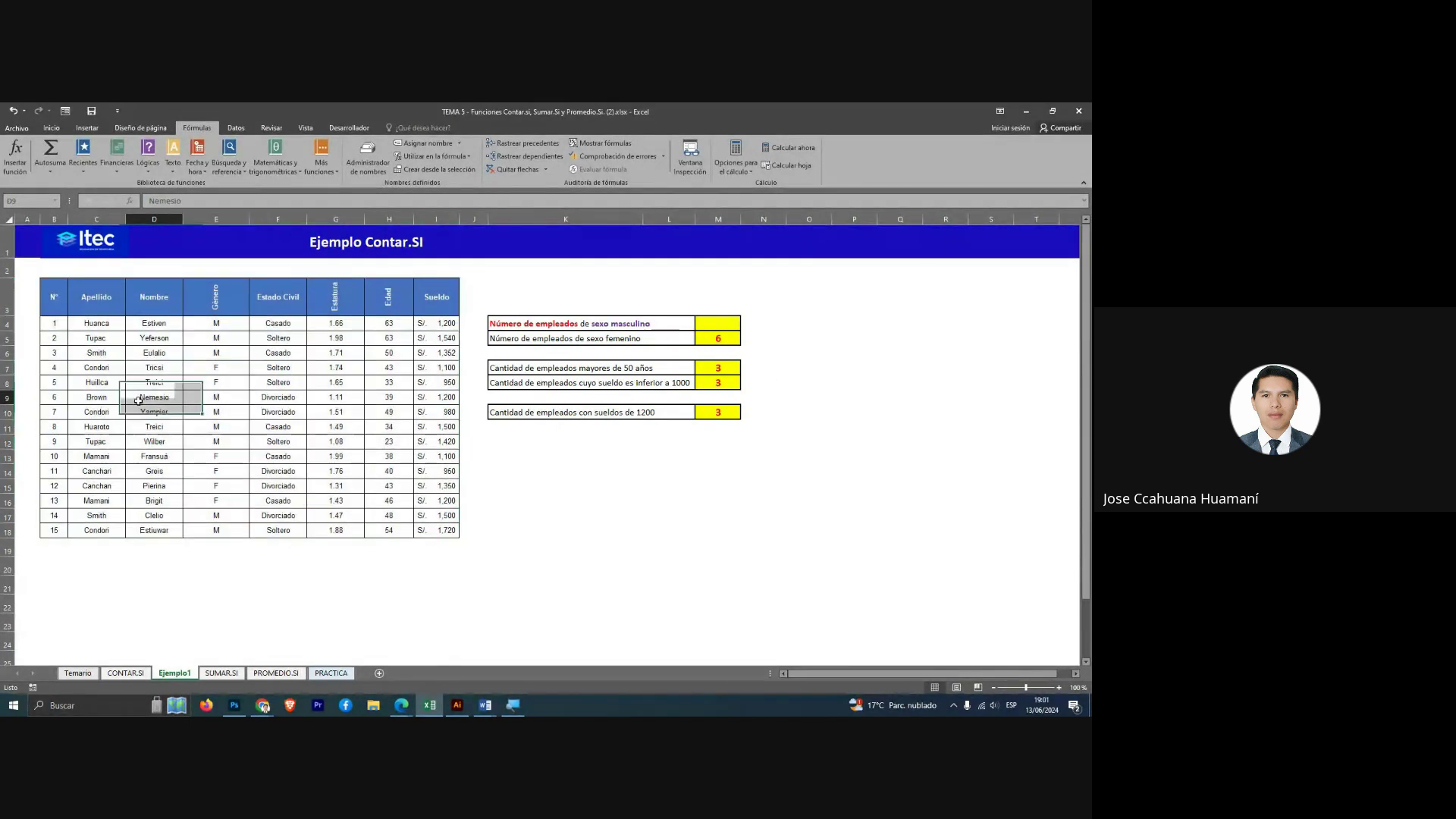
{"action": "left_click", "coordinate": [107, 328]}
{"action": "left_click_drag", "start_coordinate": [106, 329], "coordinate": [106, 530]}
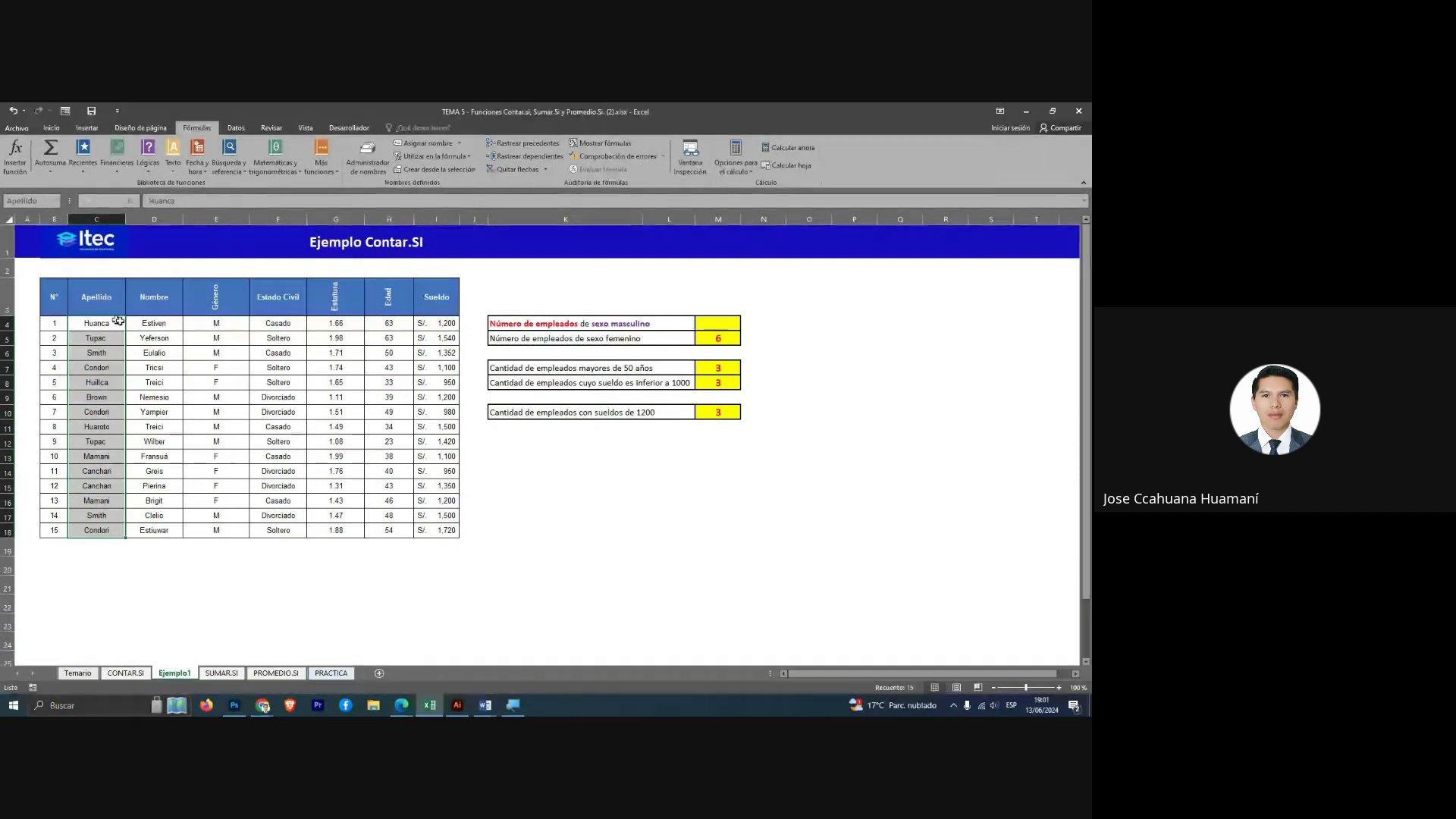
{"action": "left_click", "coordinate": [155, 323]}
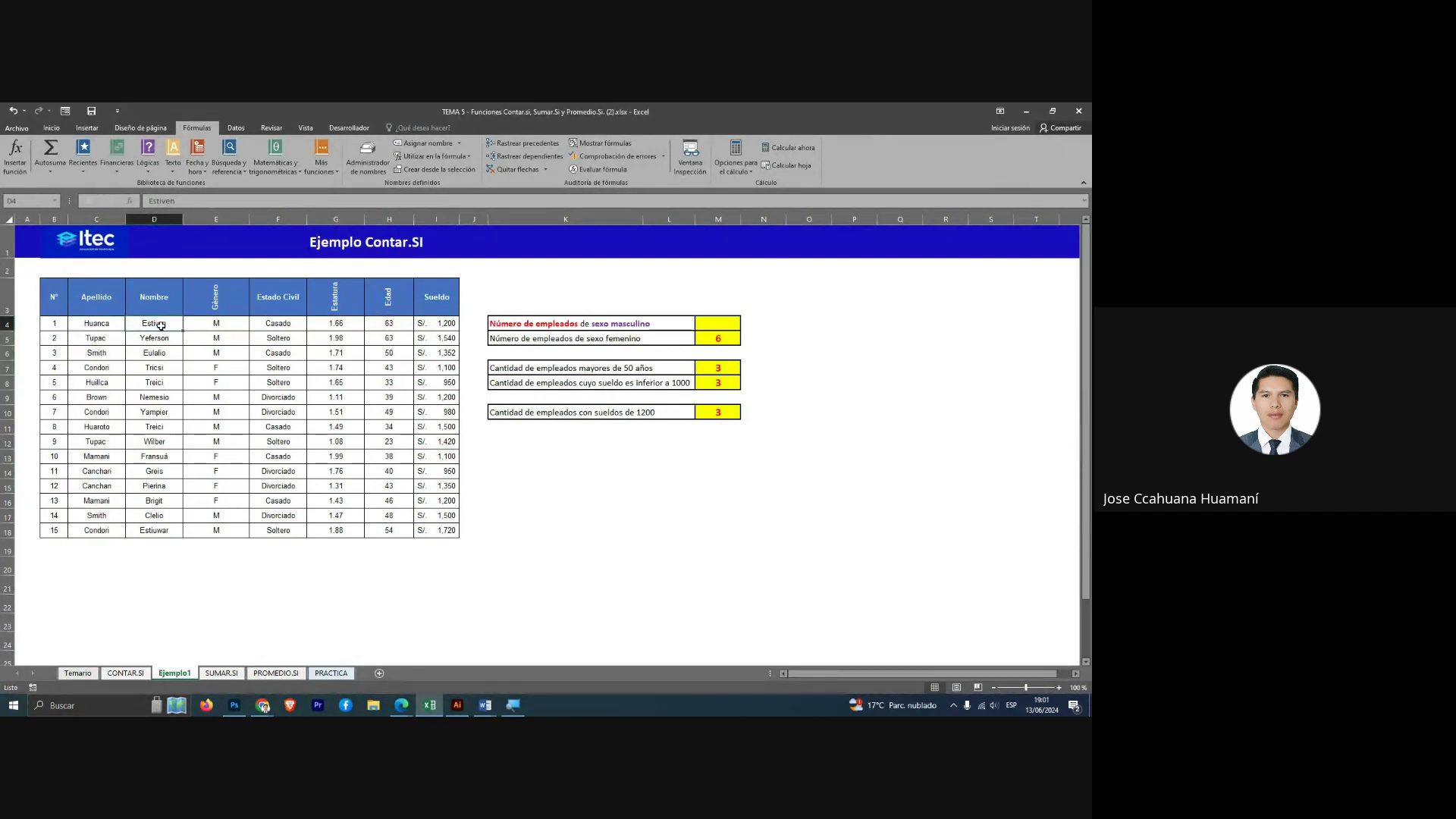
{"action": "left_click_drag", "start_coordinate": [166, 325], "coordinate": [168, 525]}
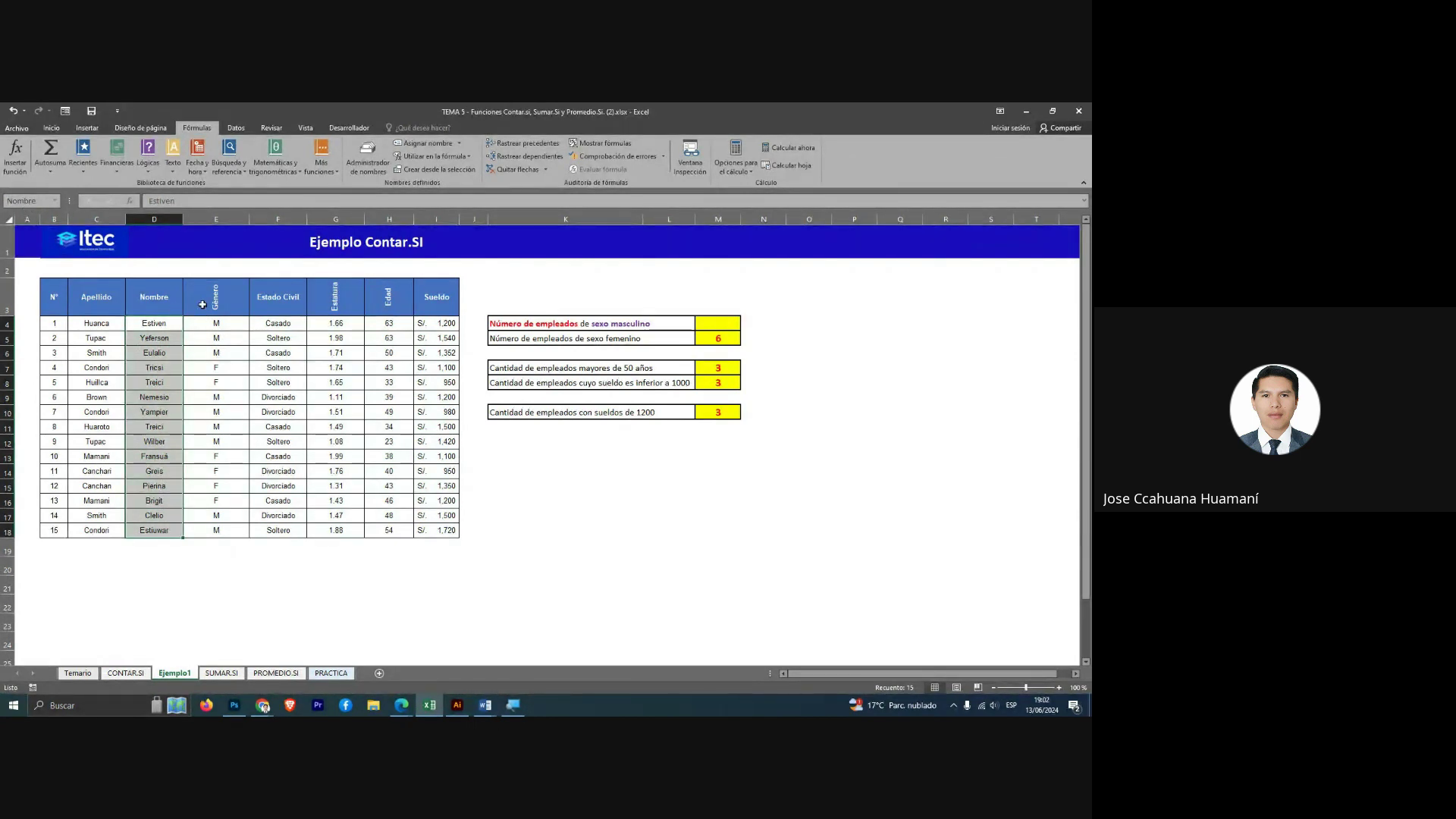
{"action": "left_click_drag", "start_coordinate": [222, 322], "coordinate": [224, 531]}
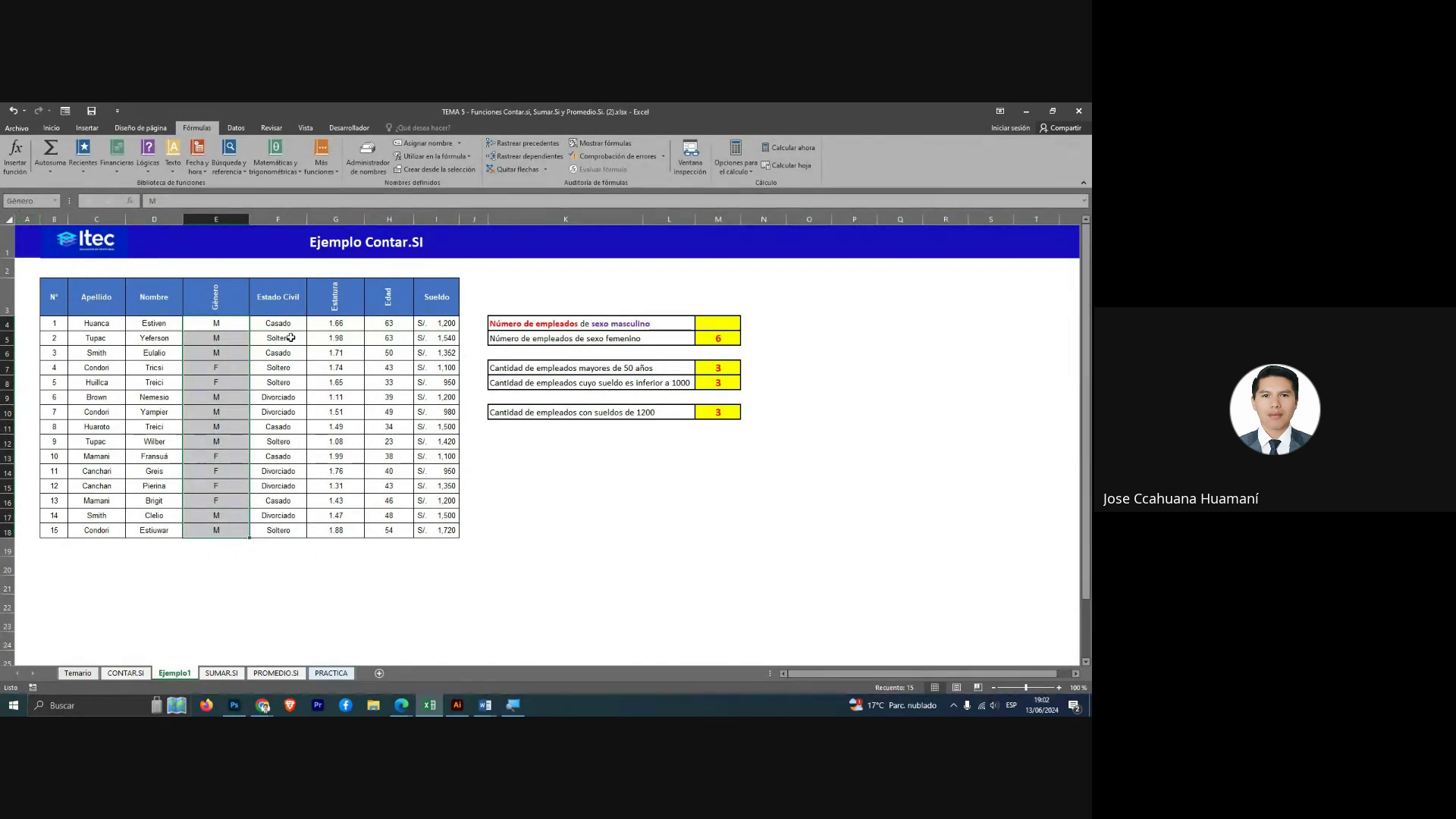
{"action": "left_click_drag", "start_coordinate": [290, 331], "coordinate": [295, 527]}
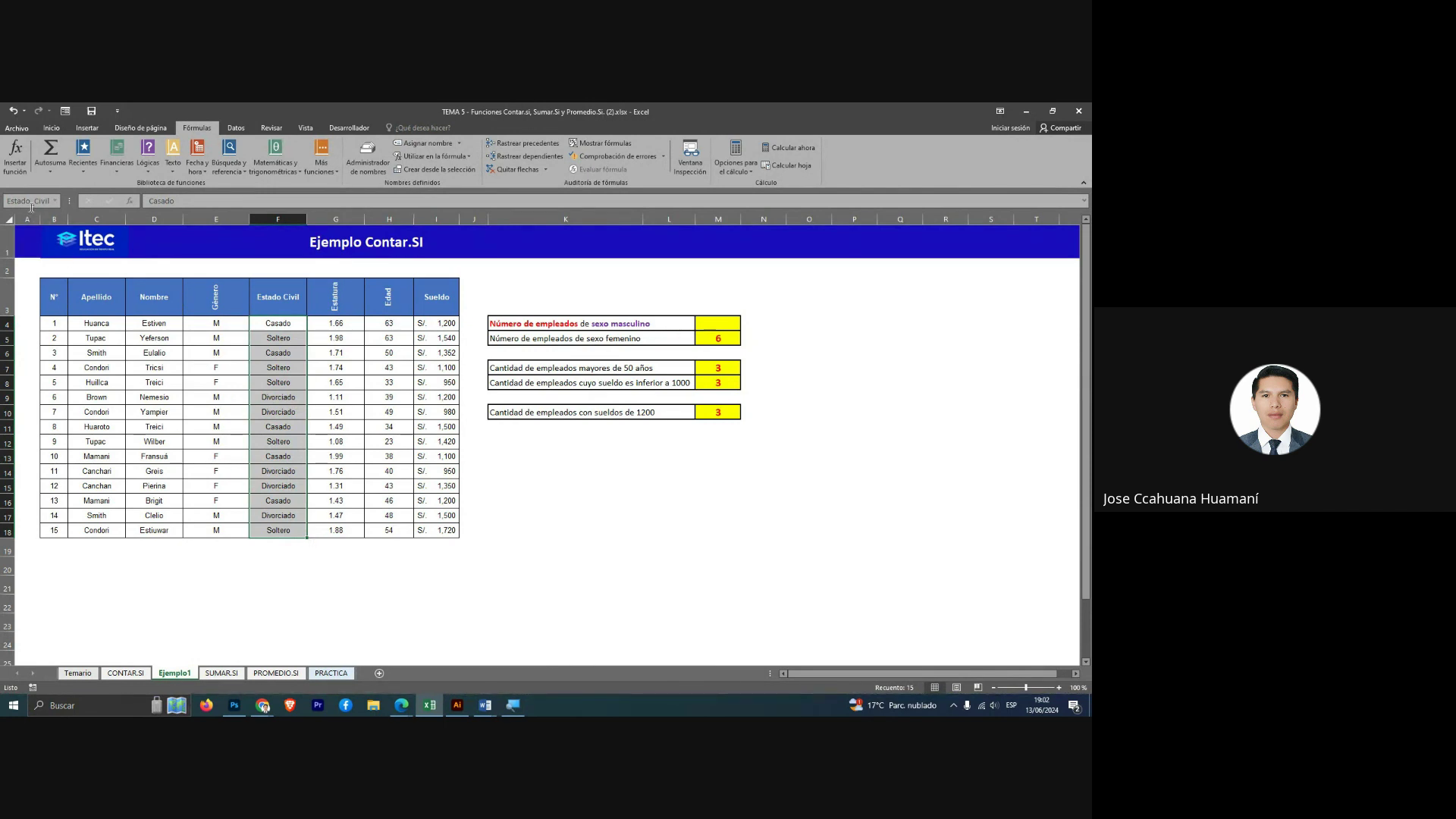
{"action": "left_click_drag", "start_coordinate": [336, 324], "coordinate": [351, 407]}
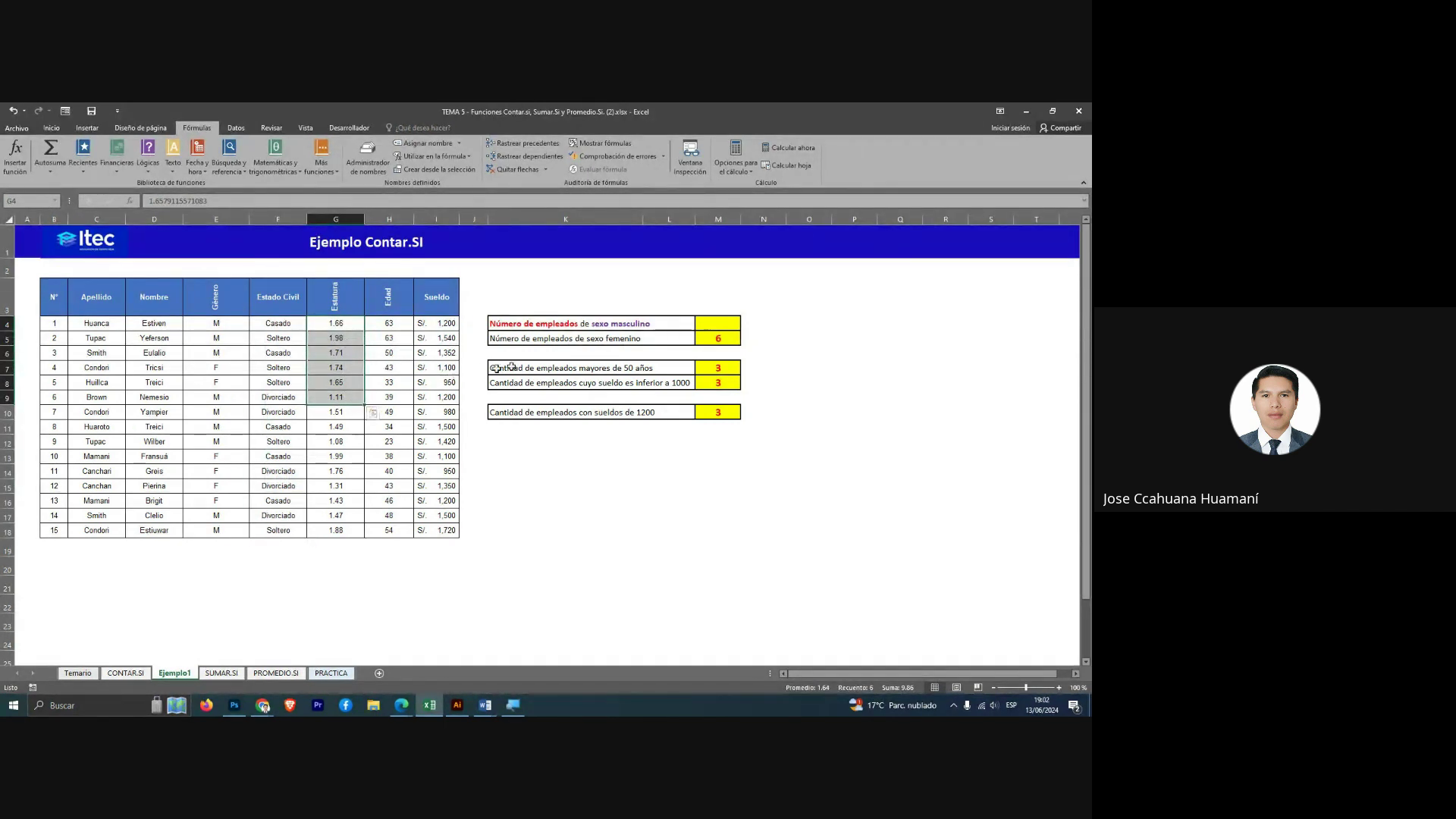
{"action": "left_click", "coordinate": [713, 324]}
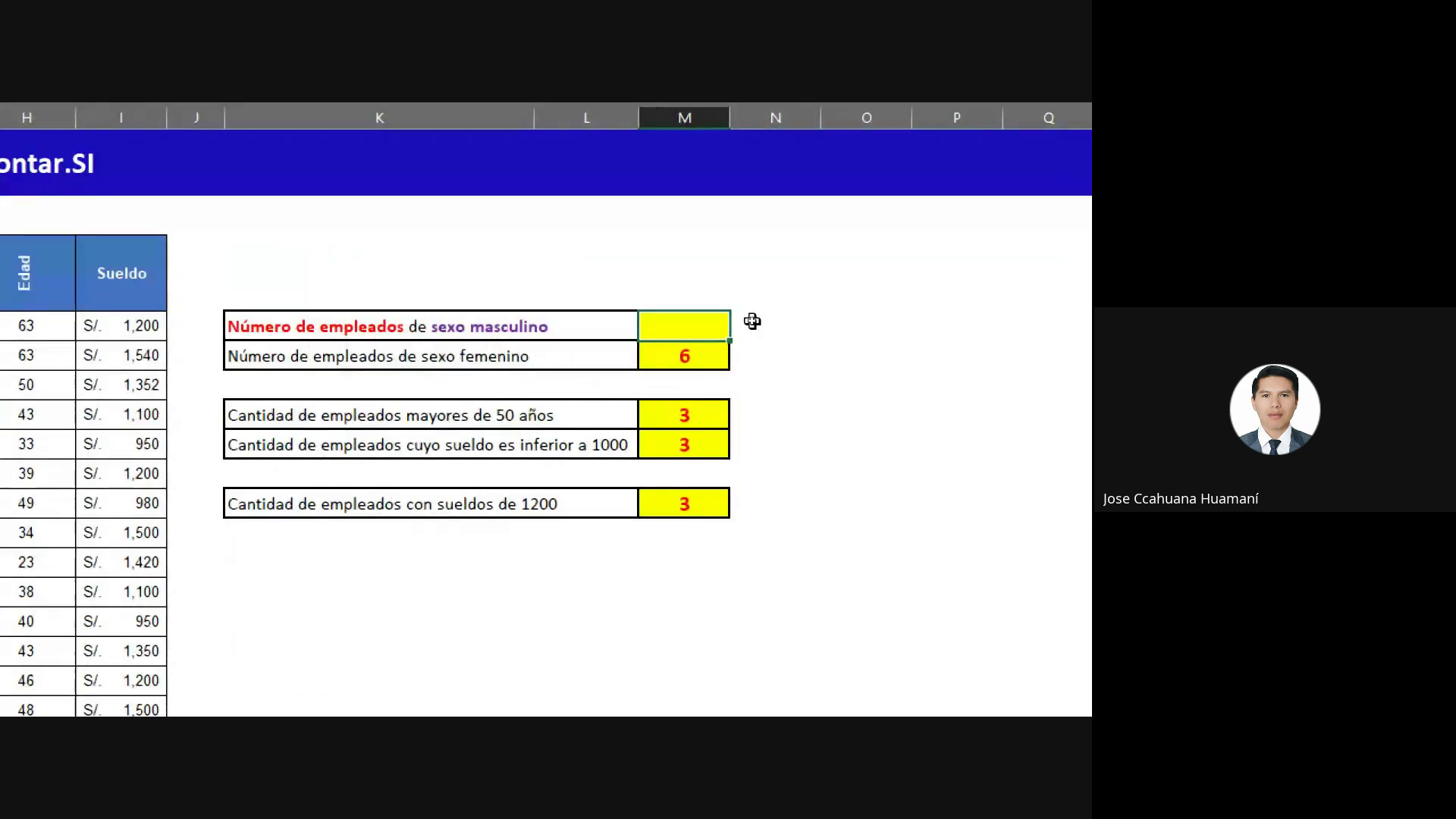
In M4 start a CONTAR.SI formula and insert the Género named range as its count range
{"action": "type", "text": "="}
{"action": "type", "text": "CONTAR"}
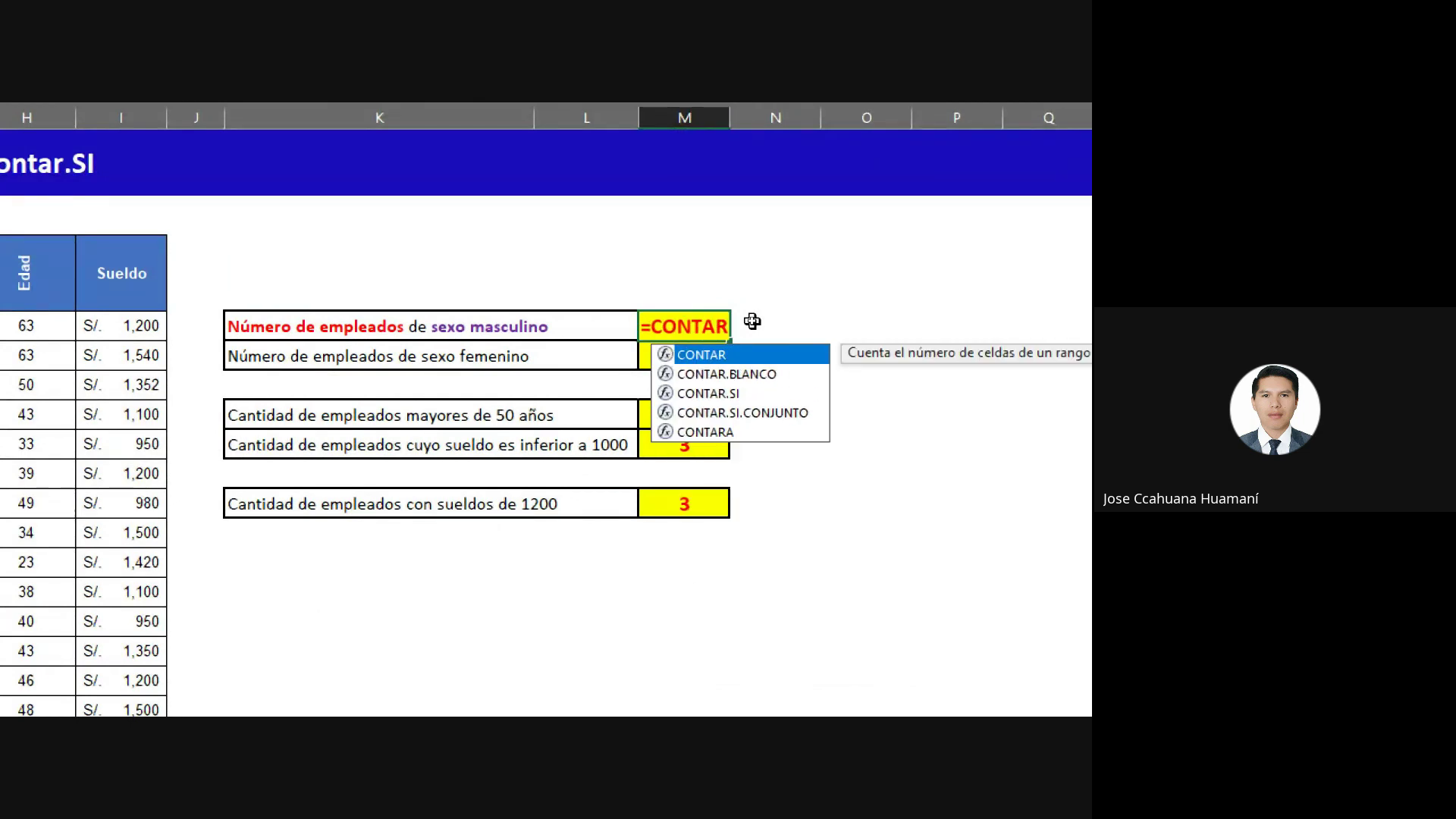
{"action": "double_click", "coordinate": [713, 393]}
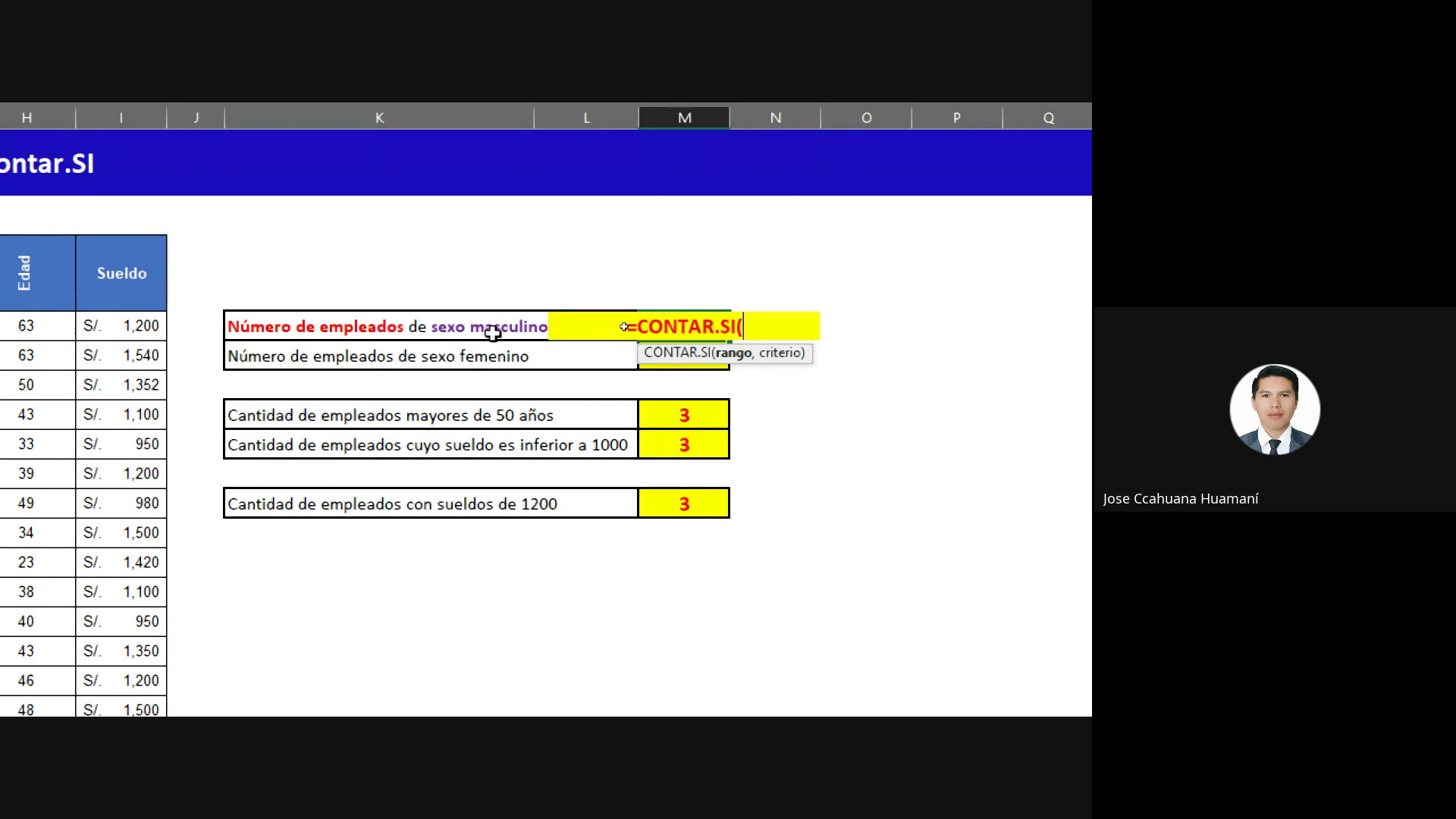
{"action": "scroll", "coordinate": [197, 357], "scroll_direction": "left", "scroll_amount": 3}
{"action": "scroll", "coordinate": [27, 361], "scroll_direction": "left", "scroll_amount": 1}
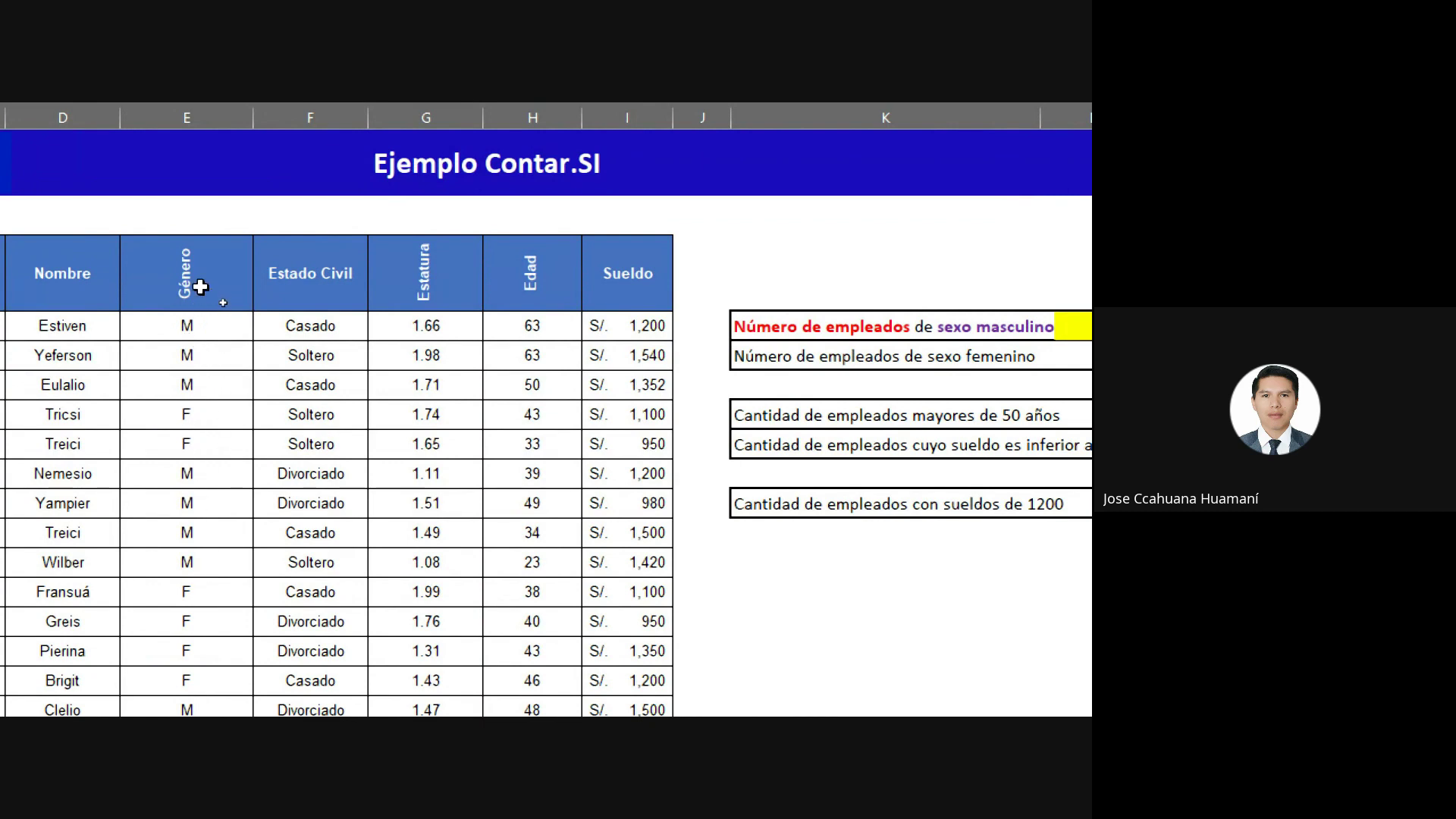
{"action": "type", "text": "=CONTA"}
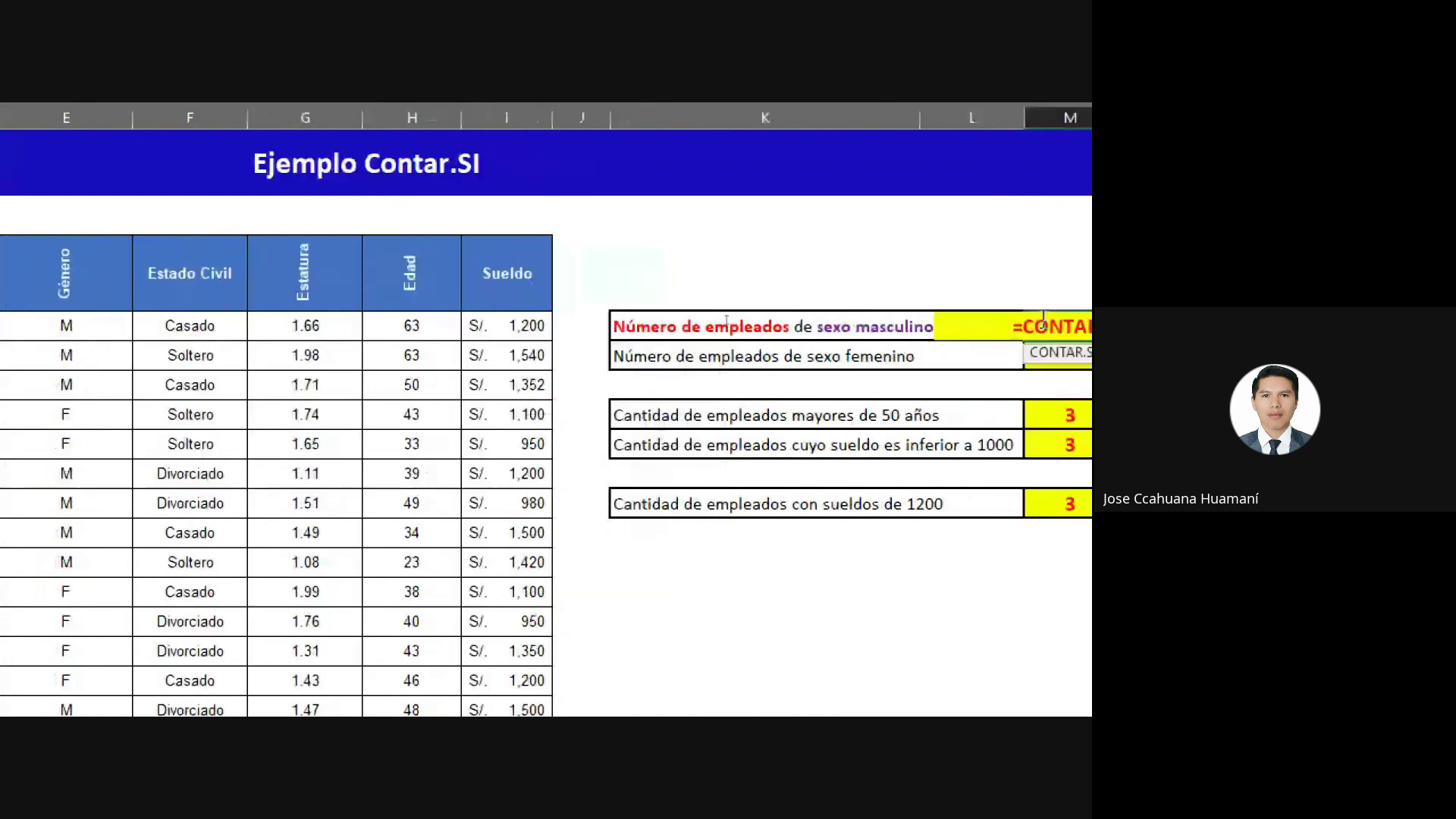
{"action": "type", "text": "R.SI(G"}
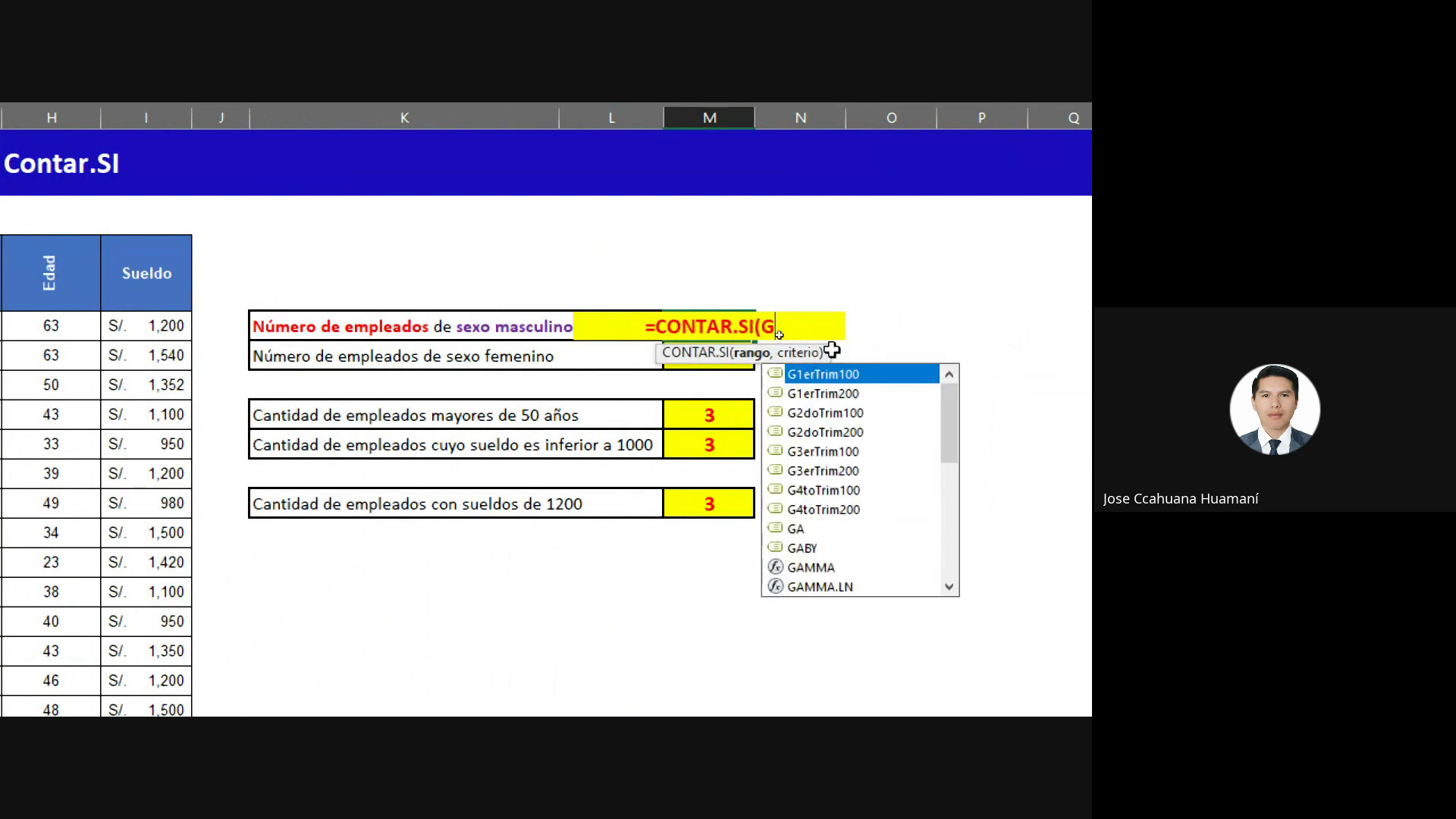
{"action": "type", "text": "E"}
{"action": "key", "text": "BackSpace"}
{"action": "type", "text": "É"}
{"action": "key", "text": "BackSpace"}
{"action": "left_click_drag", "start_coordinate": [944, 431], "coordinate": [947, 507]}
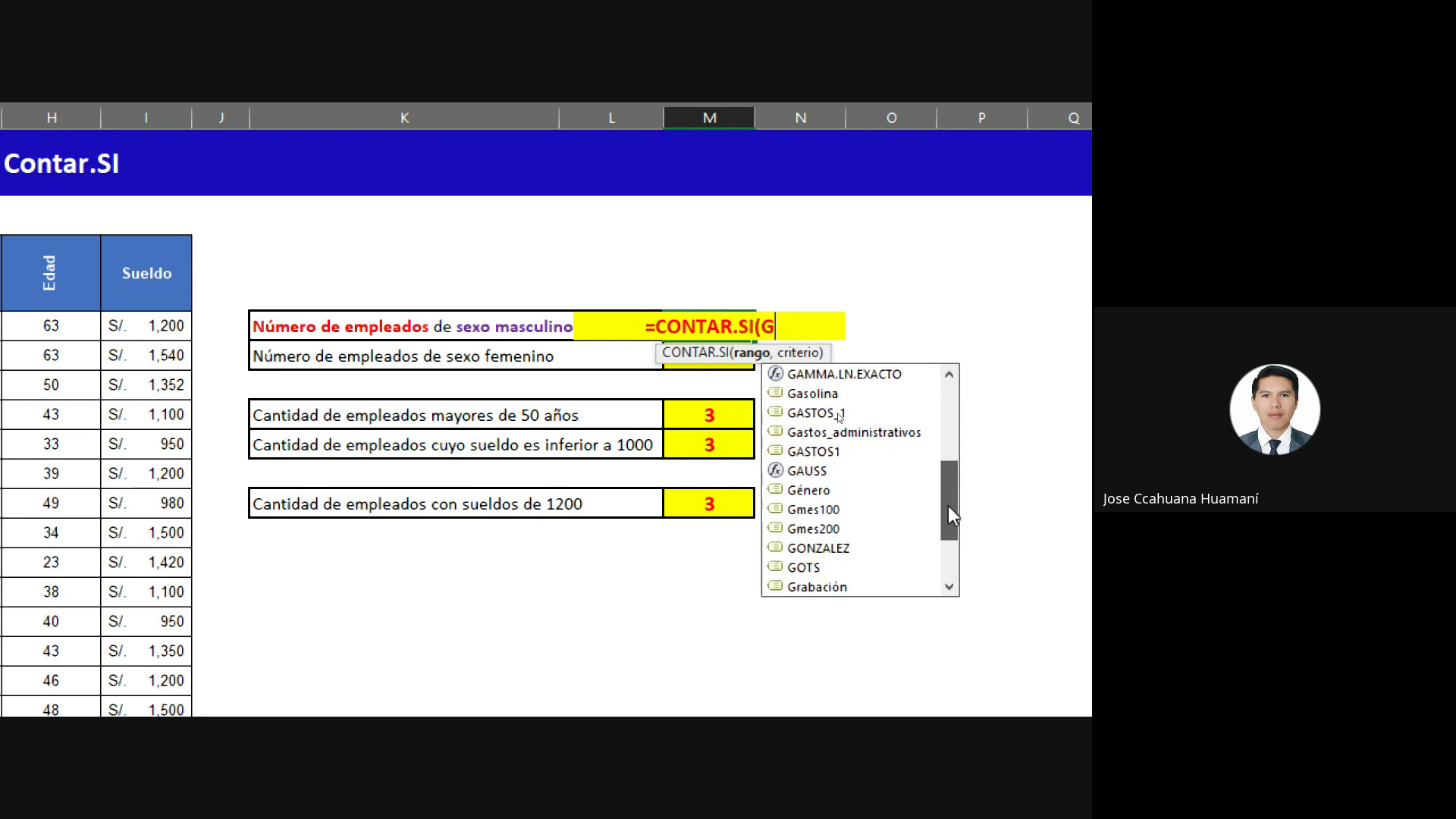
{"action": "left_click", "coordinate": [810, 491]}
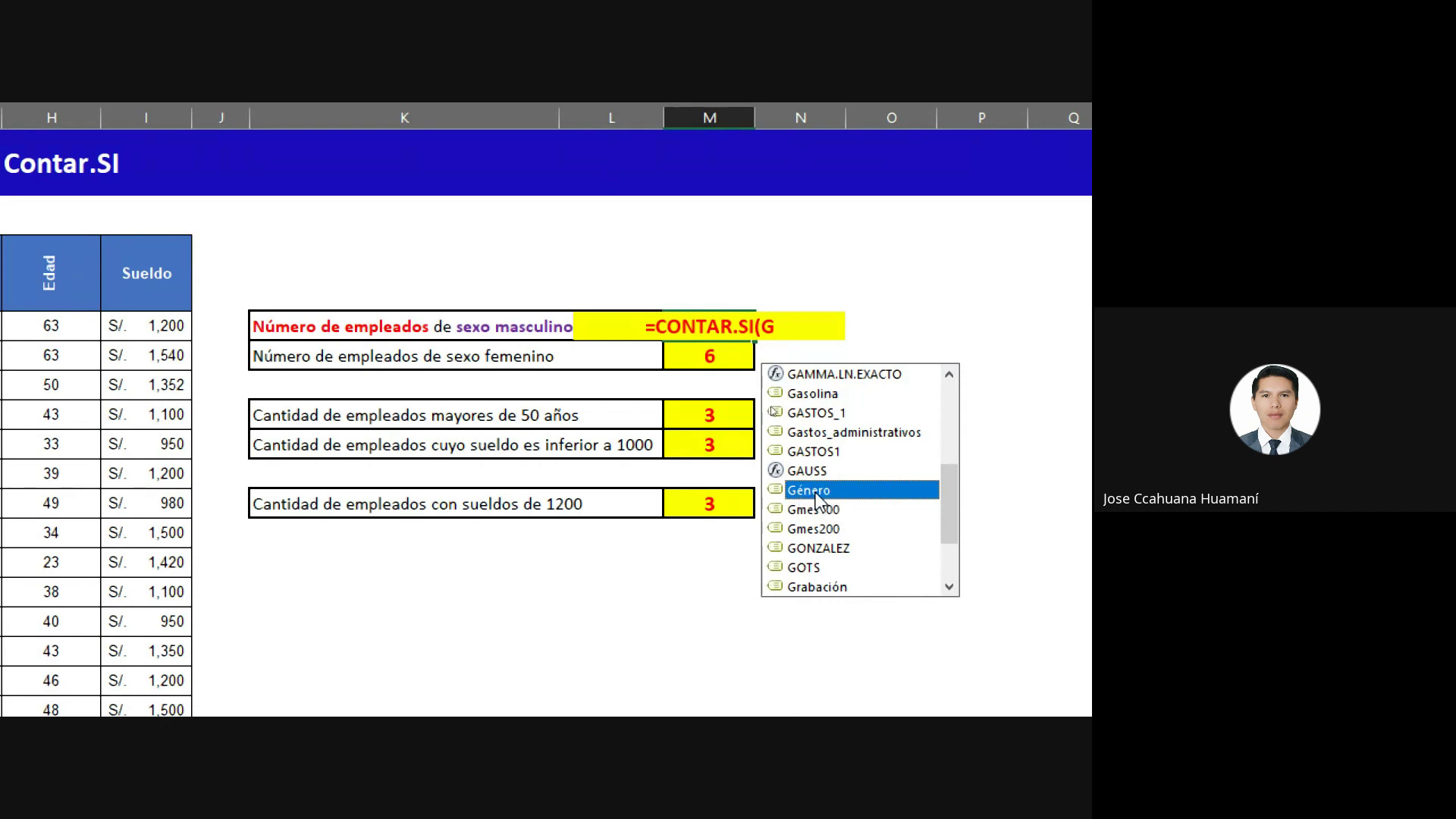
{"action": "double_click", "coordinate": [816, 493]}
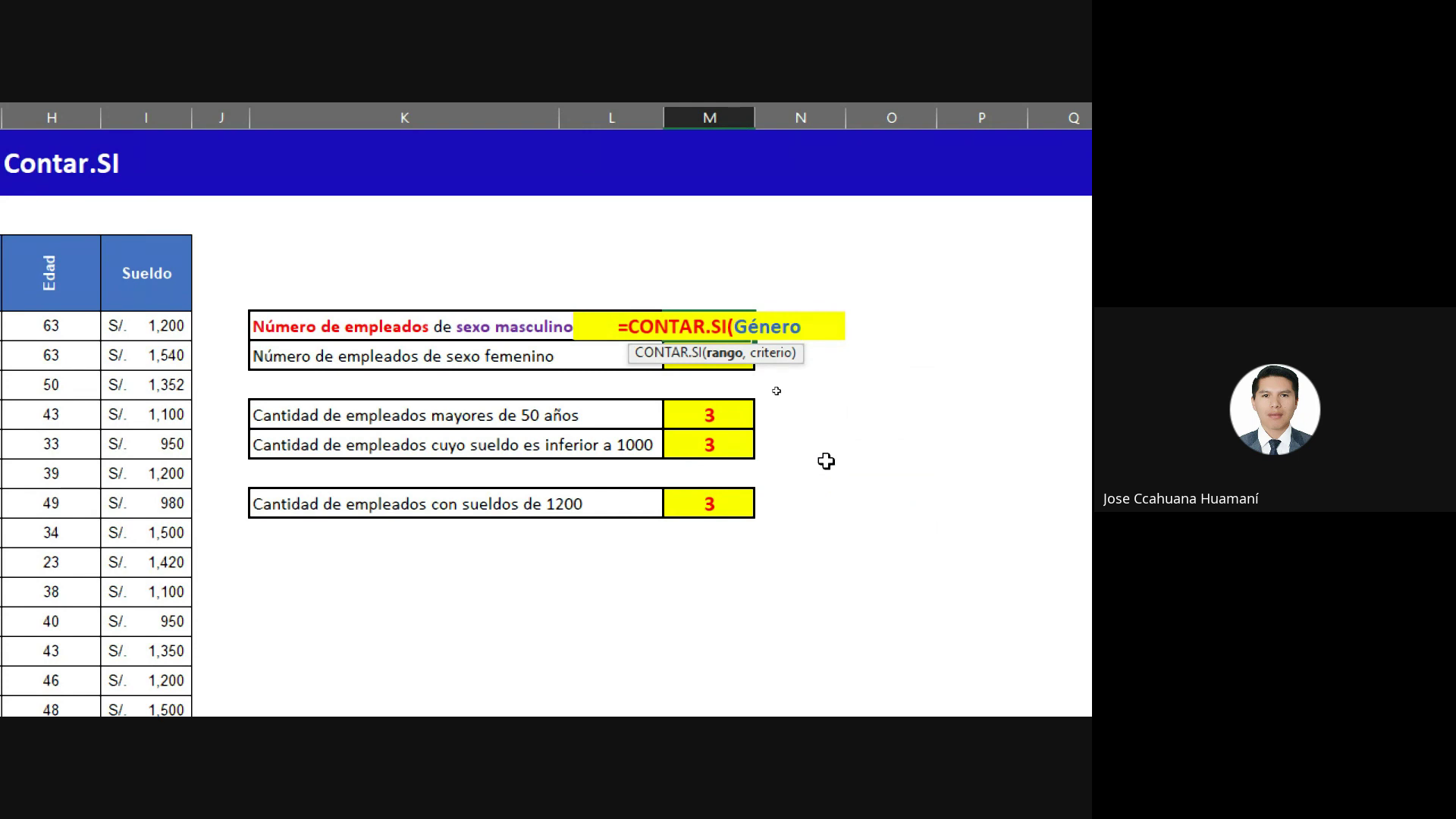
Add the uppercase "M" criterion and confirm, so the male-employee count shows 9
{"action": "type", "text": ","}
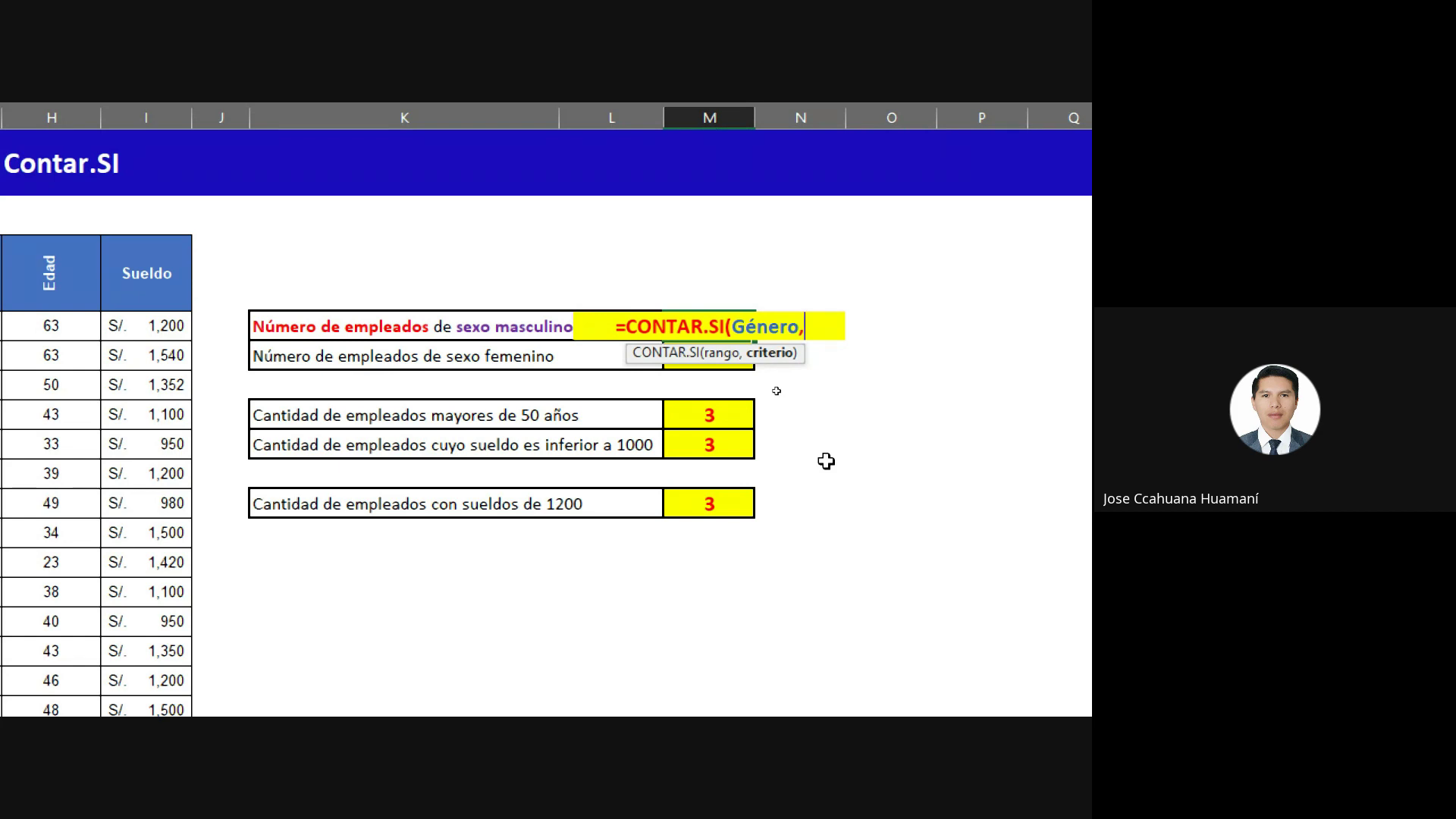
{"action": "type", "text": "\""}
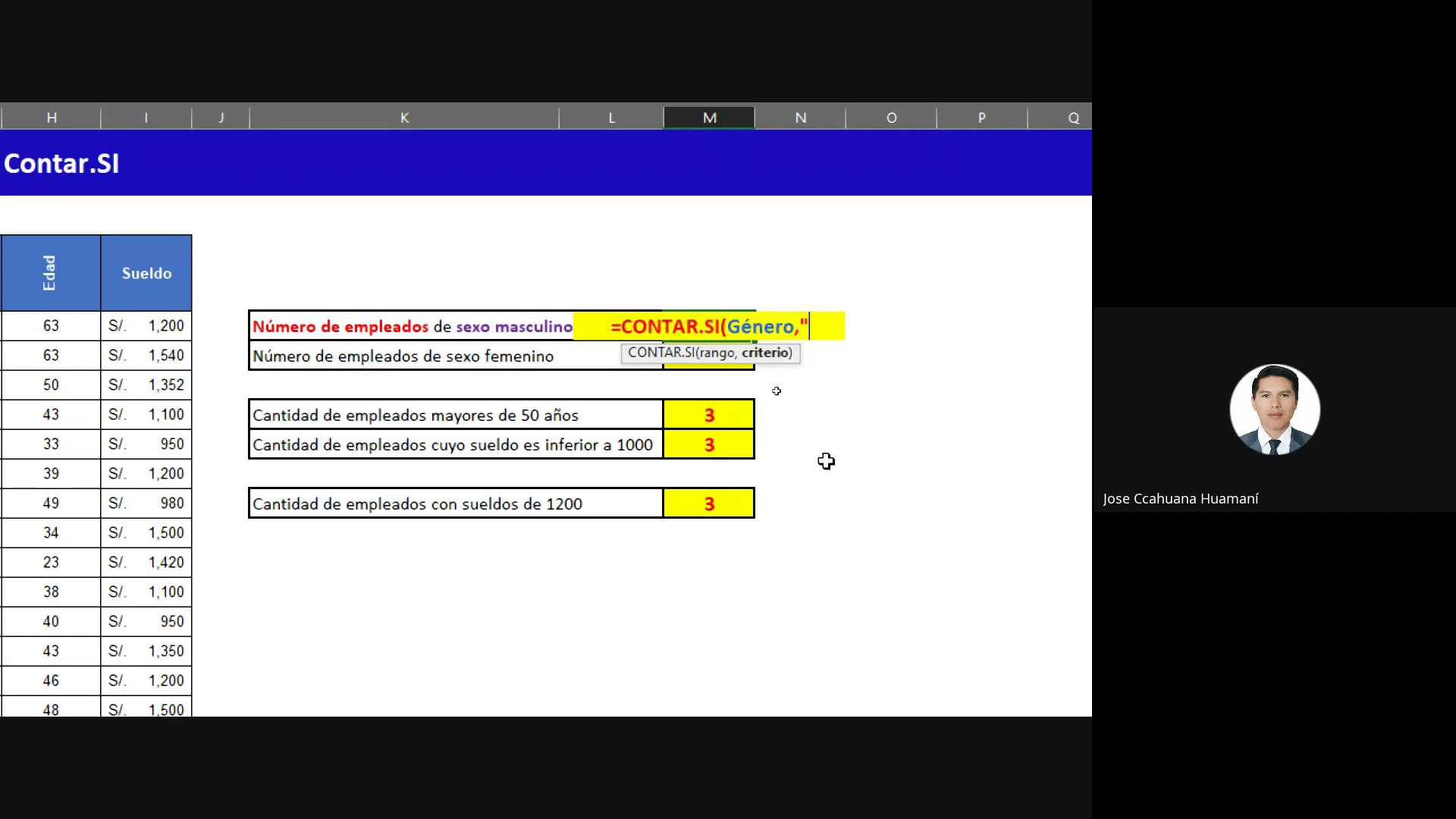
{"action": "type", "text": "m"}
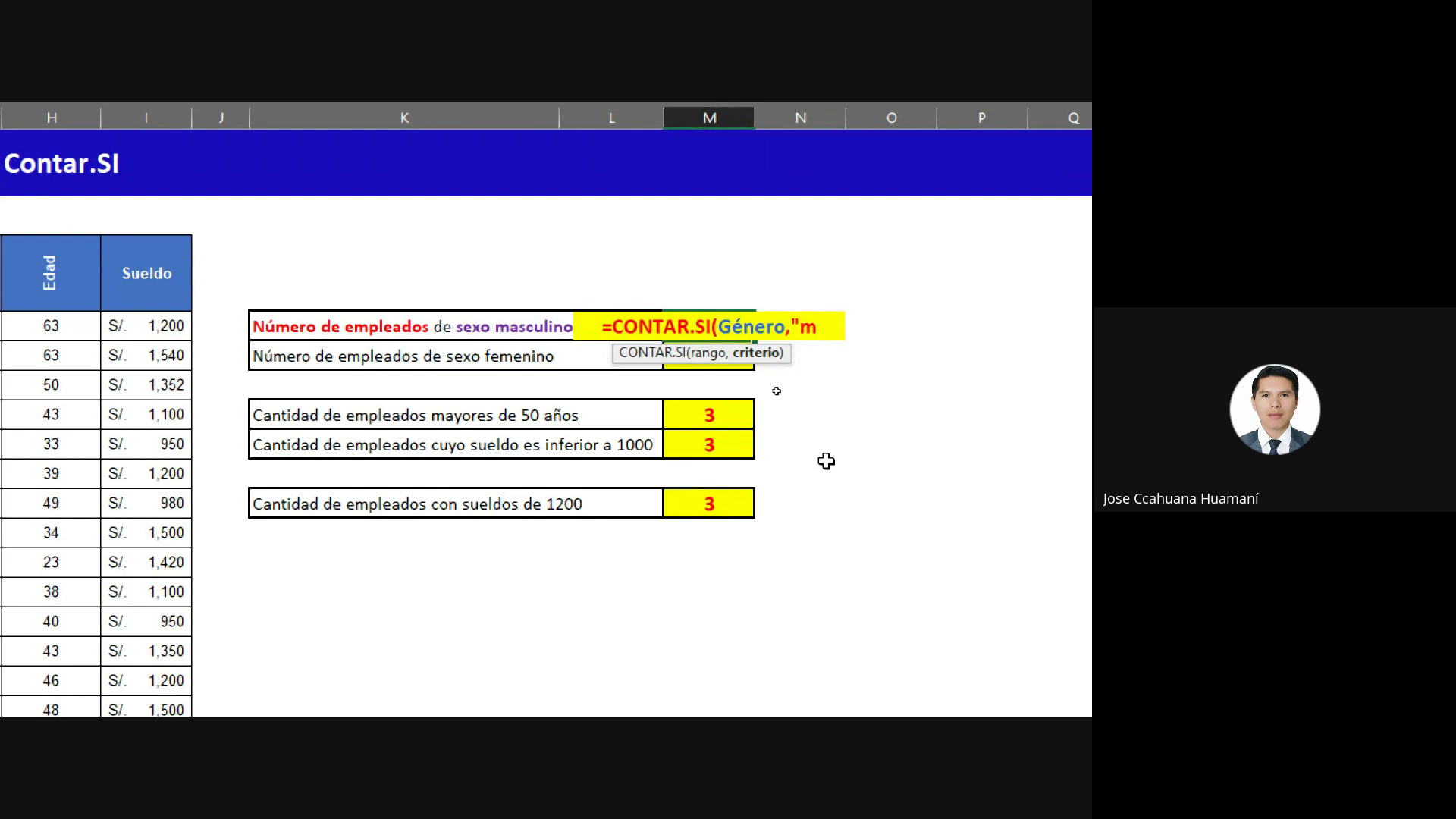
{"action": "key", "text": "BackSpace"}
{"action": "type", "text": "M\""}
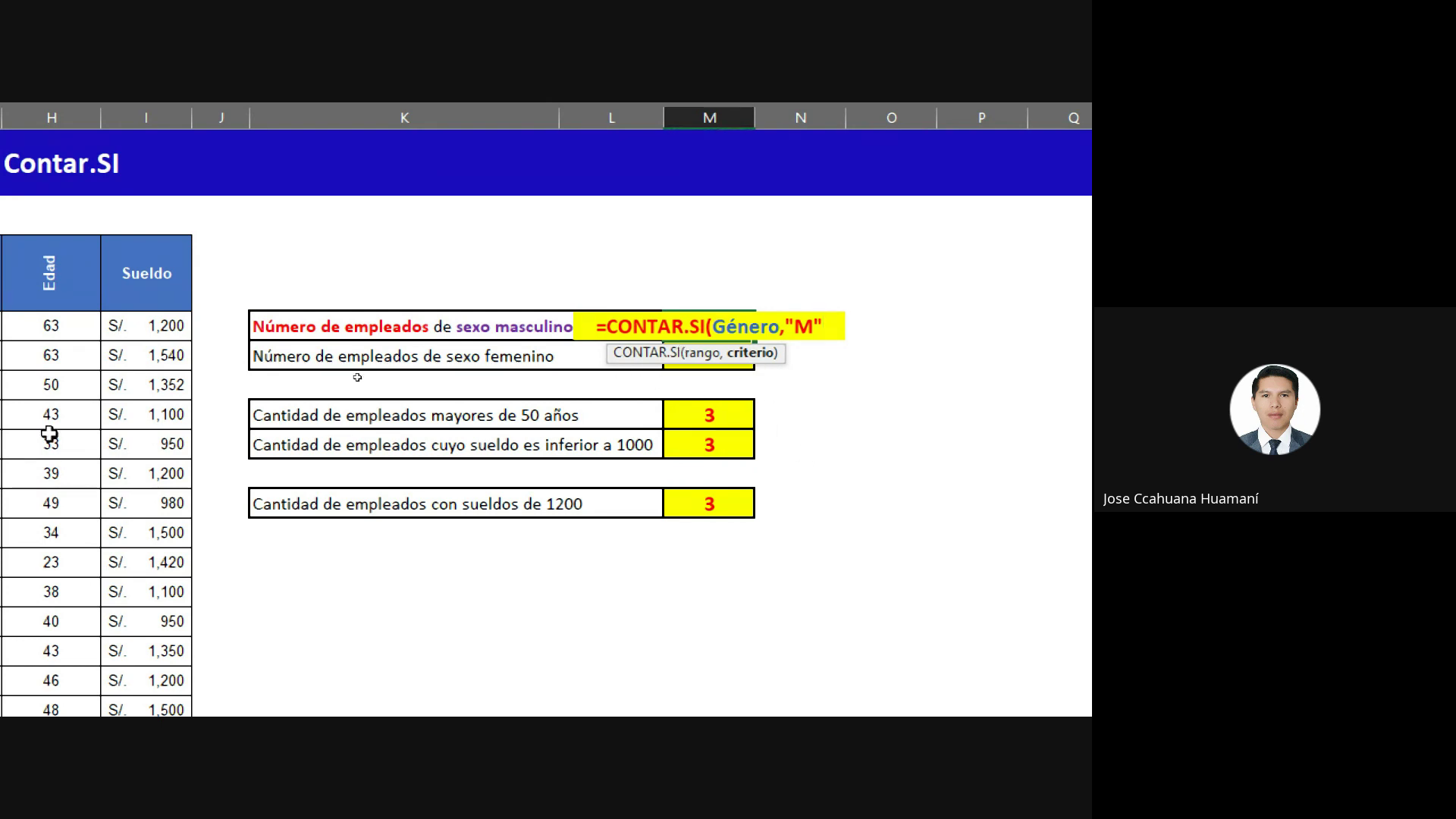
{"action": "scroll", "coordinate": [30, 417], "scroll_direction": "left", "scroll_amount": 5}
{"action": "scroll", "coordinate": [1040, 381], "scroll_direction": "right", "scroll_amount": 3}
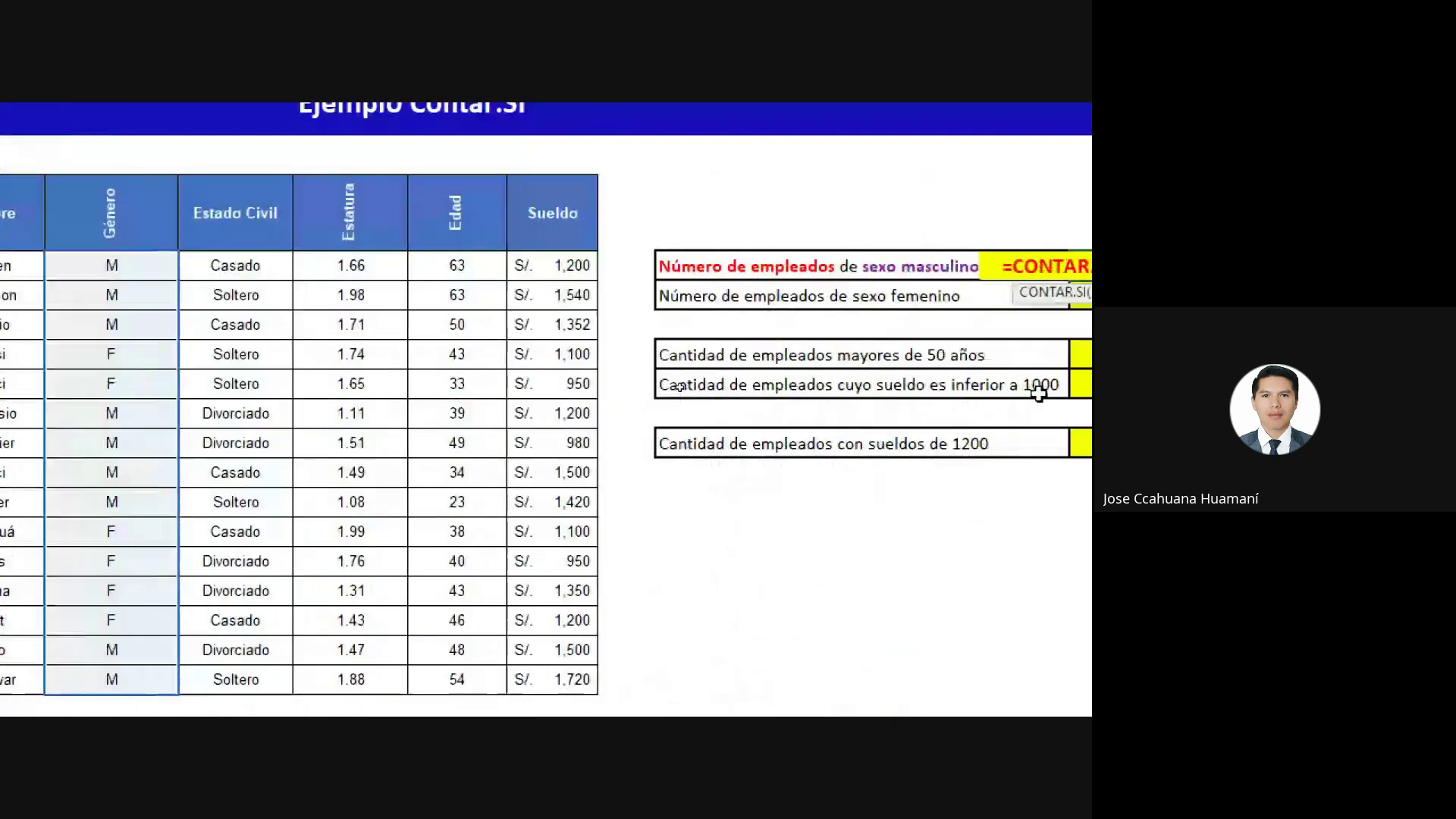
{"action": "scroll", "coordinate": [1040, 322], "scroll_direction": "right", "scroll_amount": 3}
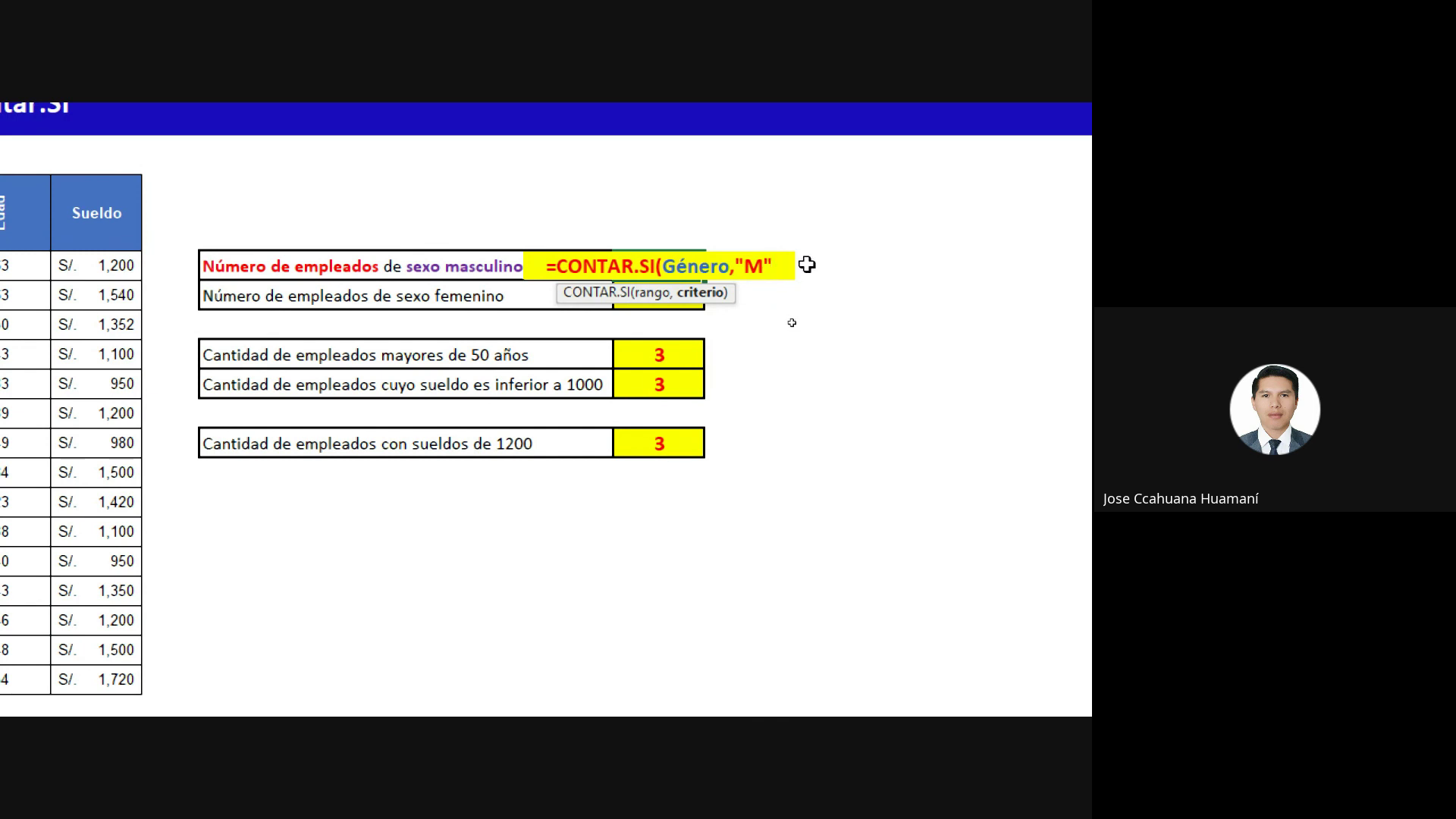
{"action": "key", "text": "Return"}
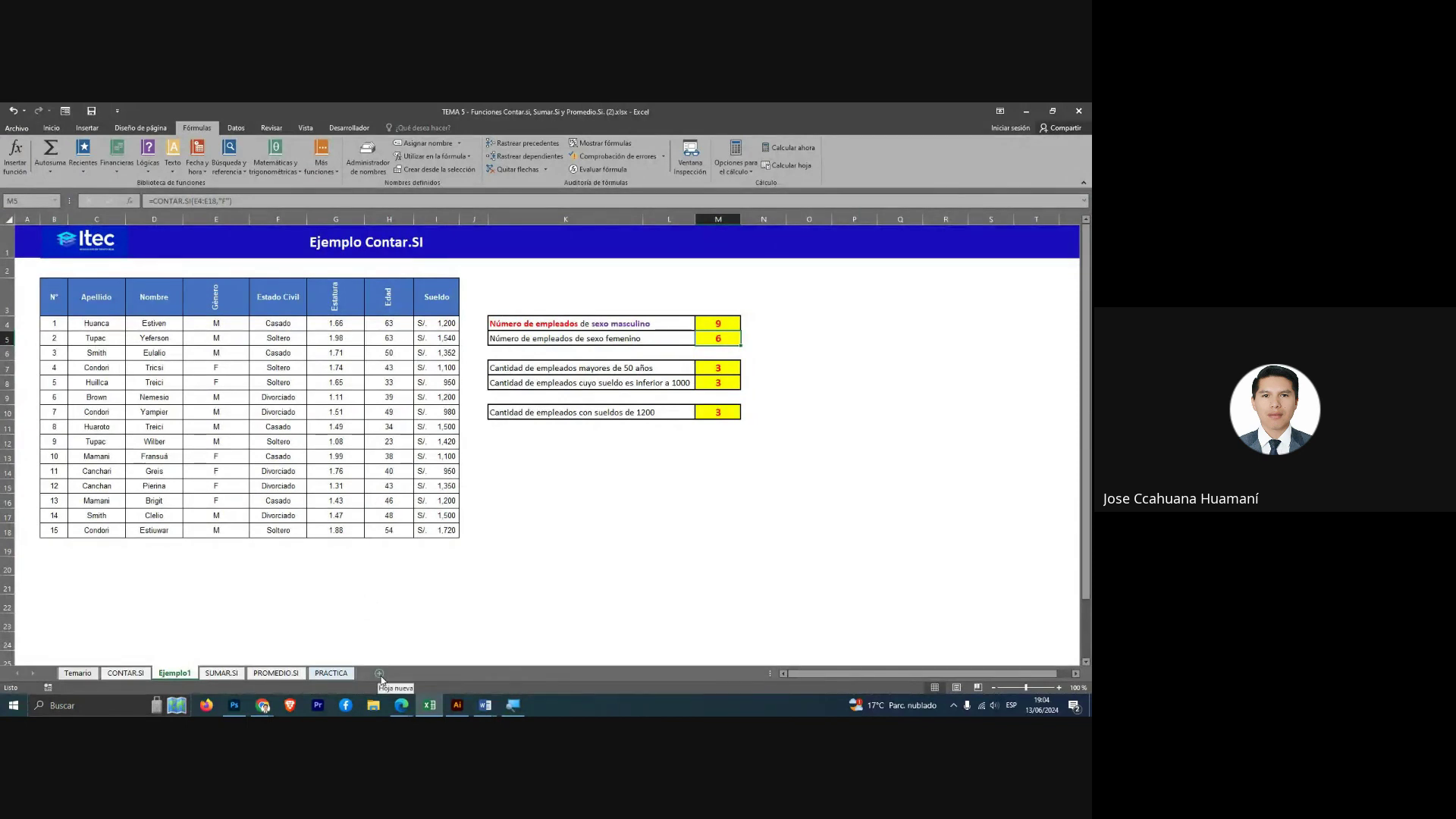
Add a new blank sheet Hoja1 and type a first heading, RESPORTES, in C2
{"action": "left_click", "coordinate": [352, 677]}
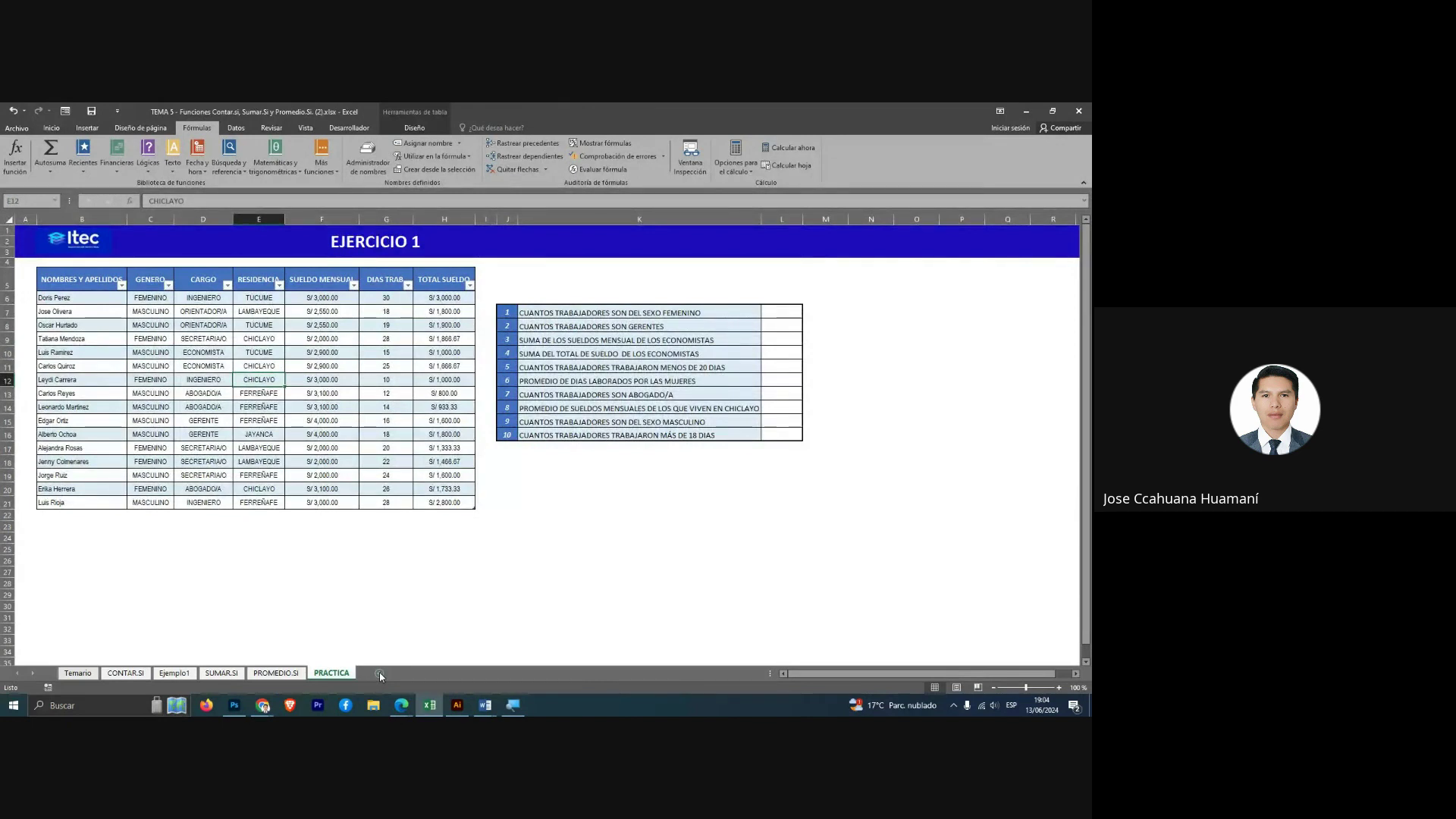
{"action": "left_click", "coordinate": [380, 673]}
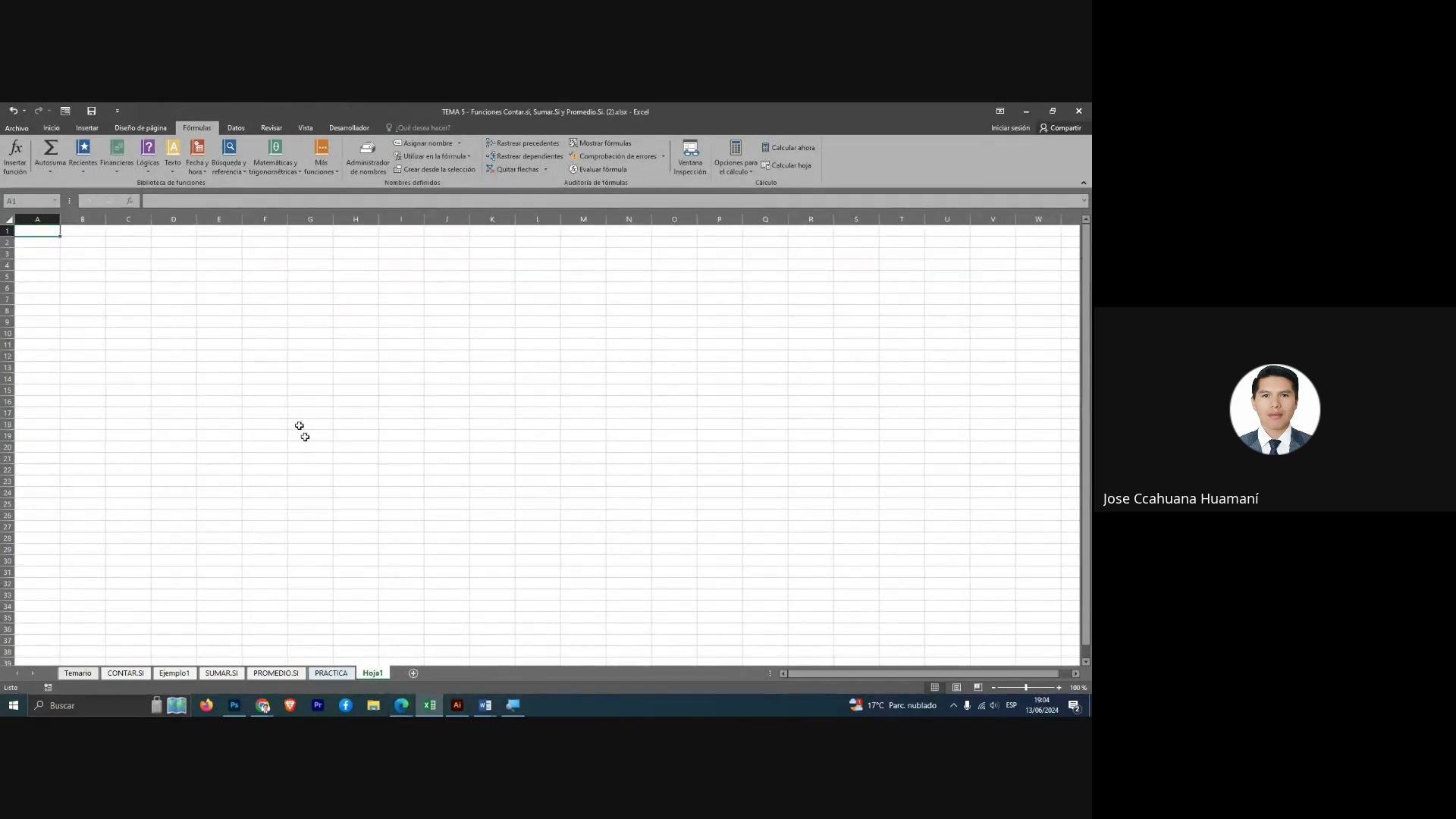
{"action": "left_click", "coordinate": [117, 244]}
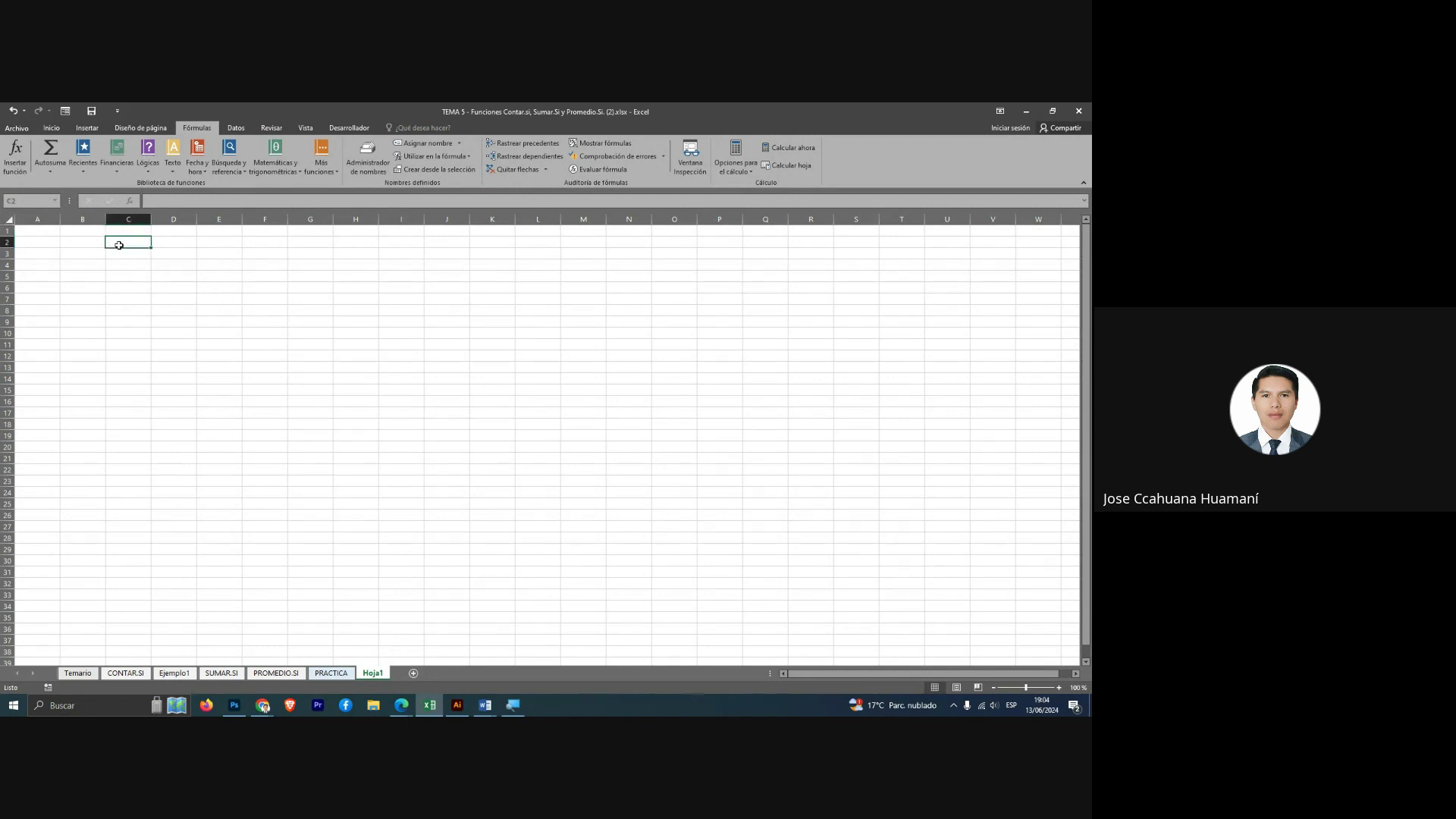
{"action": "type", "text": "reportes"}
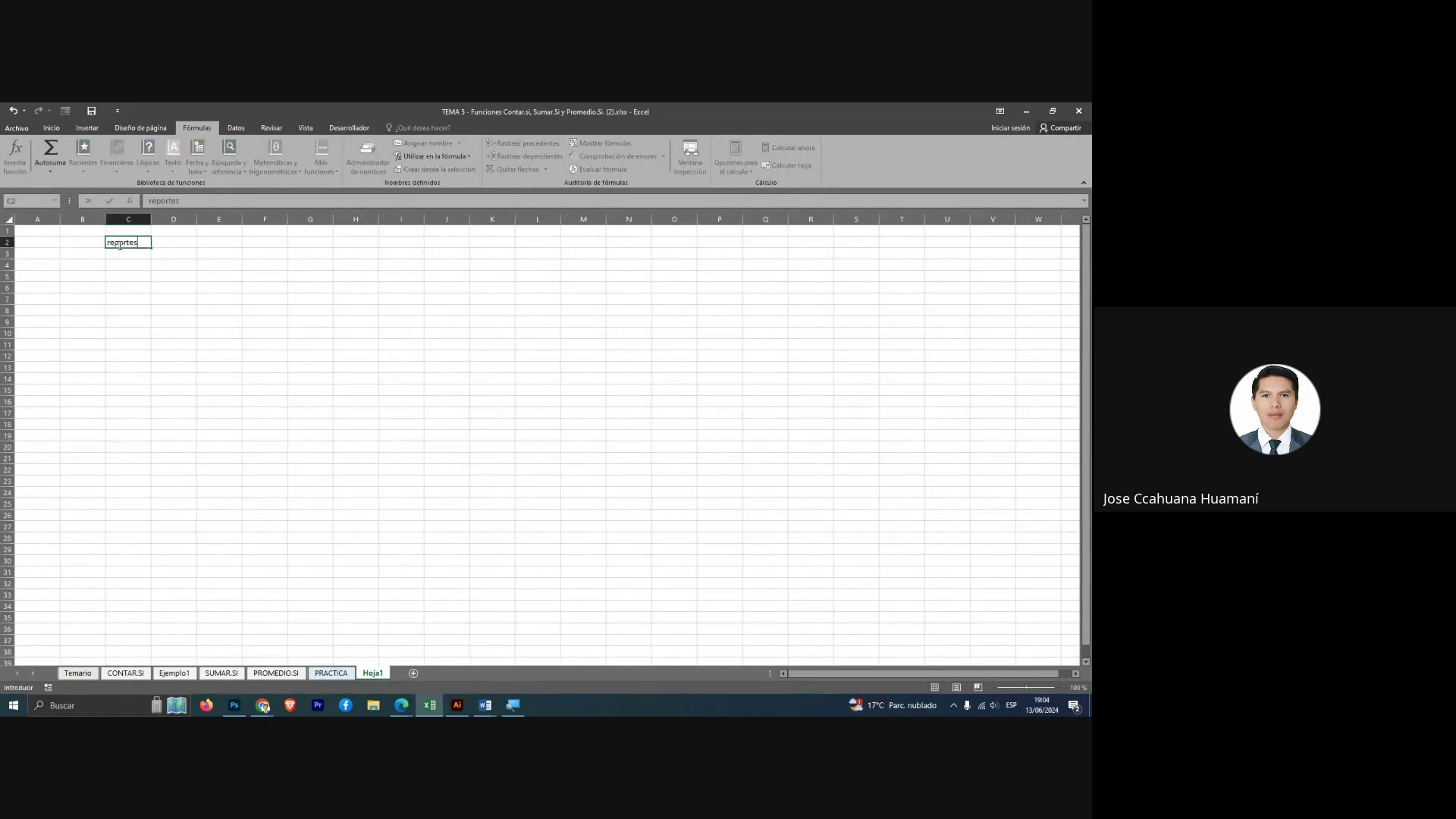
{"action": "key", "text": "BackSpace"}
{"action": "key", "text": "BackSpace"}
{"action": "key", "text": "BackSpace"}
{"action": "type", "text": "RESP"}
{"action": "type", "text": "ORTES"}
{"action": "key", "text": "Return"}
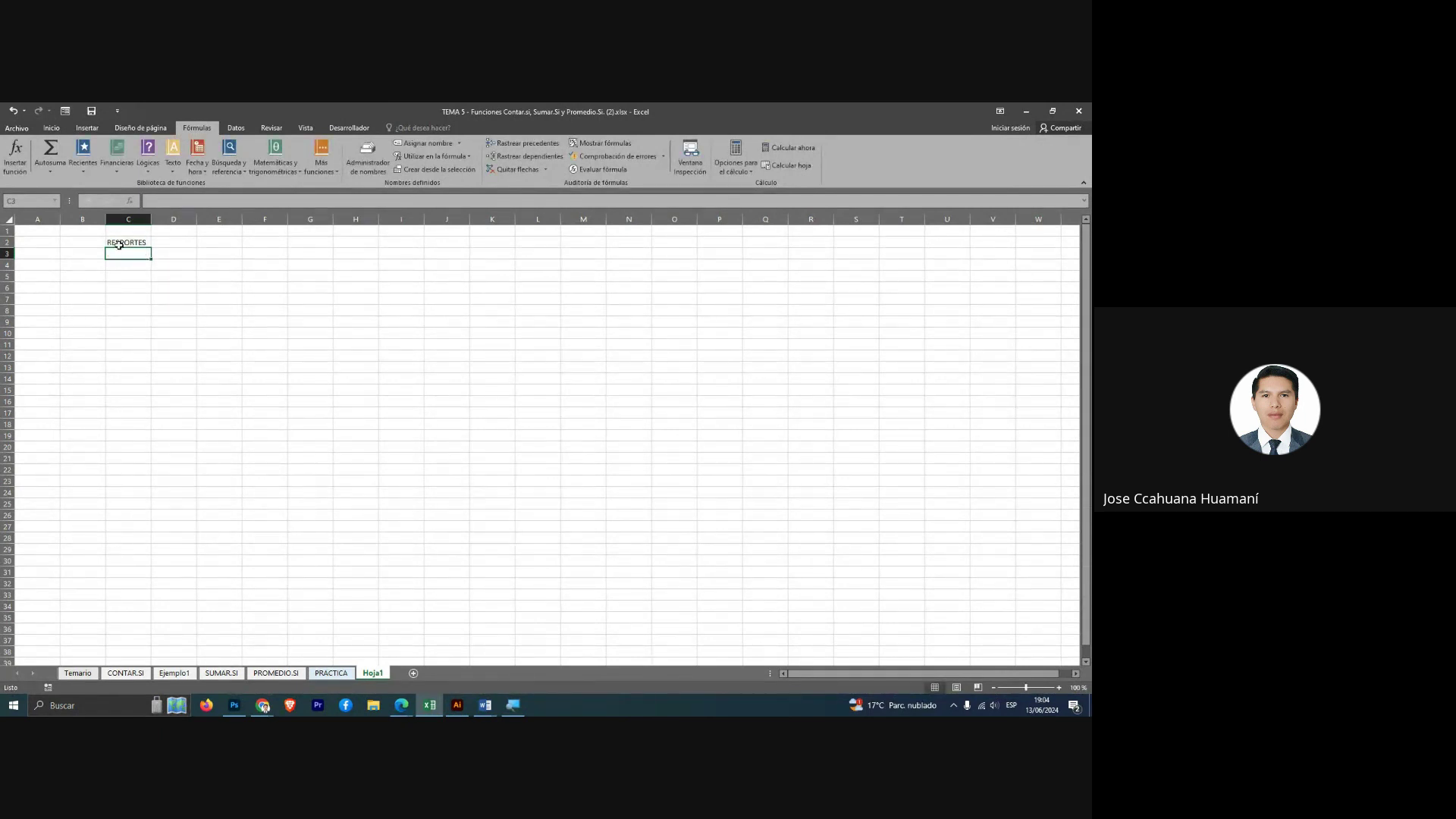
Retype the C2 heading correctly as REPORTES in capitals and move down to C4
{"action": "left_click", "coordinate": [123, 263]}
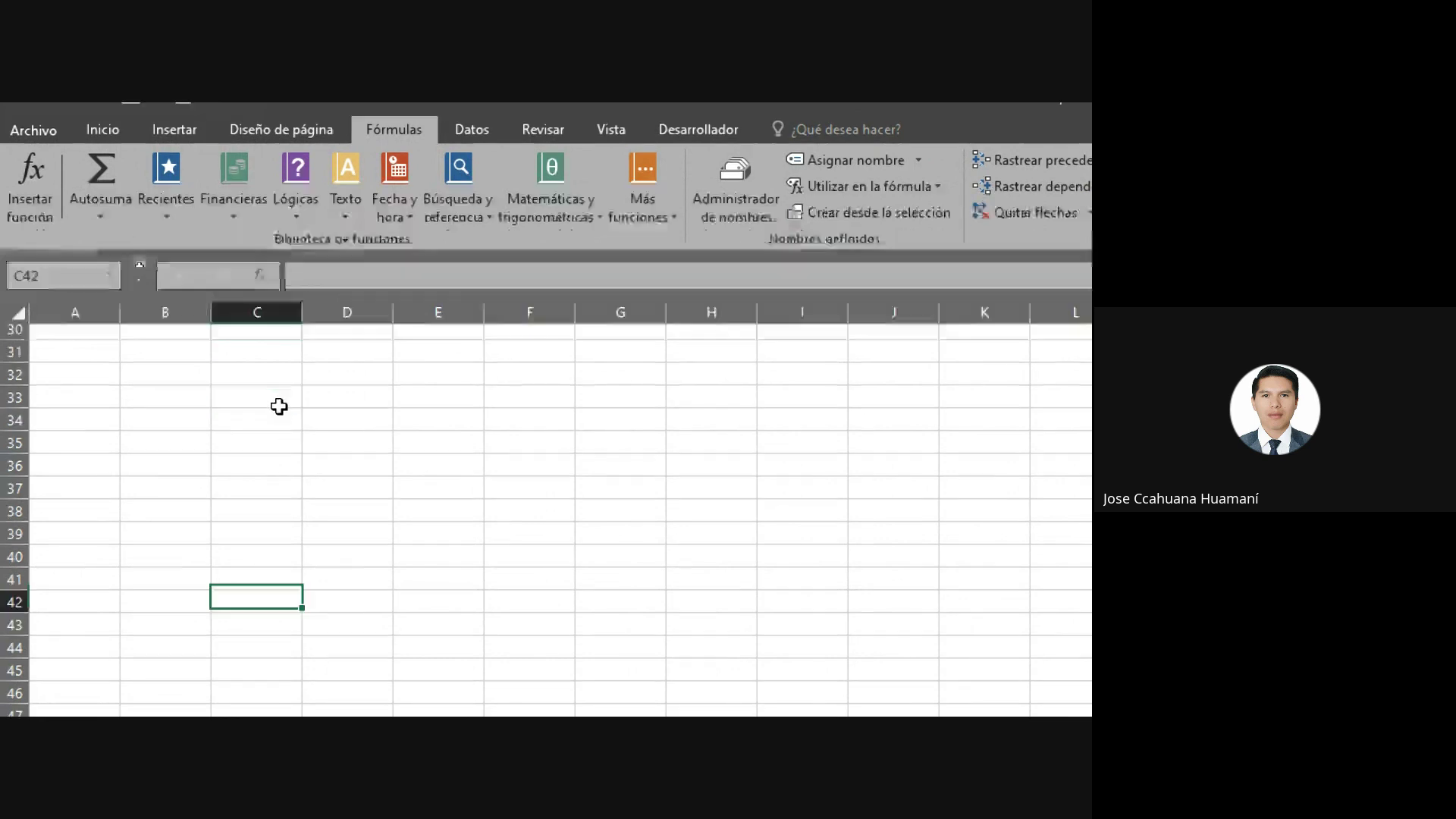
{"action": "scroll", "coordinate": [279, 407], "scroll_direction": "down", "scroll_amount": 3}
{"action": "key", "text": "ctrl+Up"}
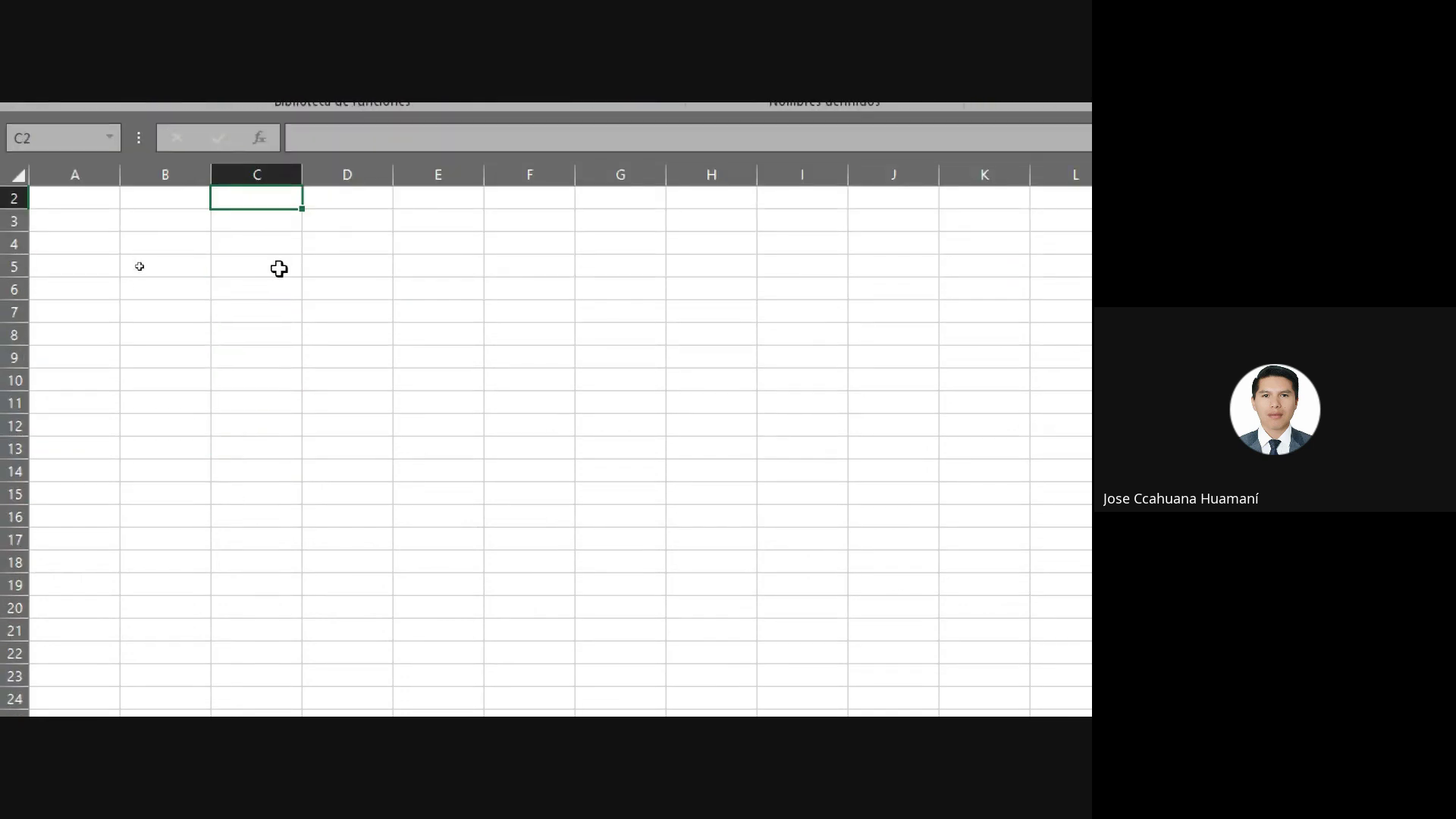
{"action": "type", "text": "r"}
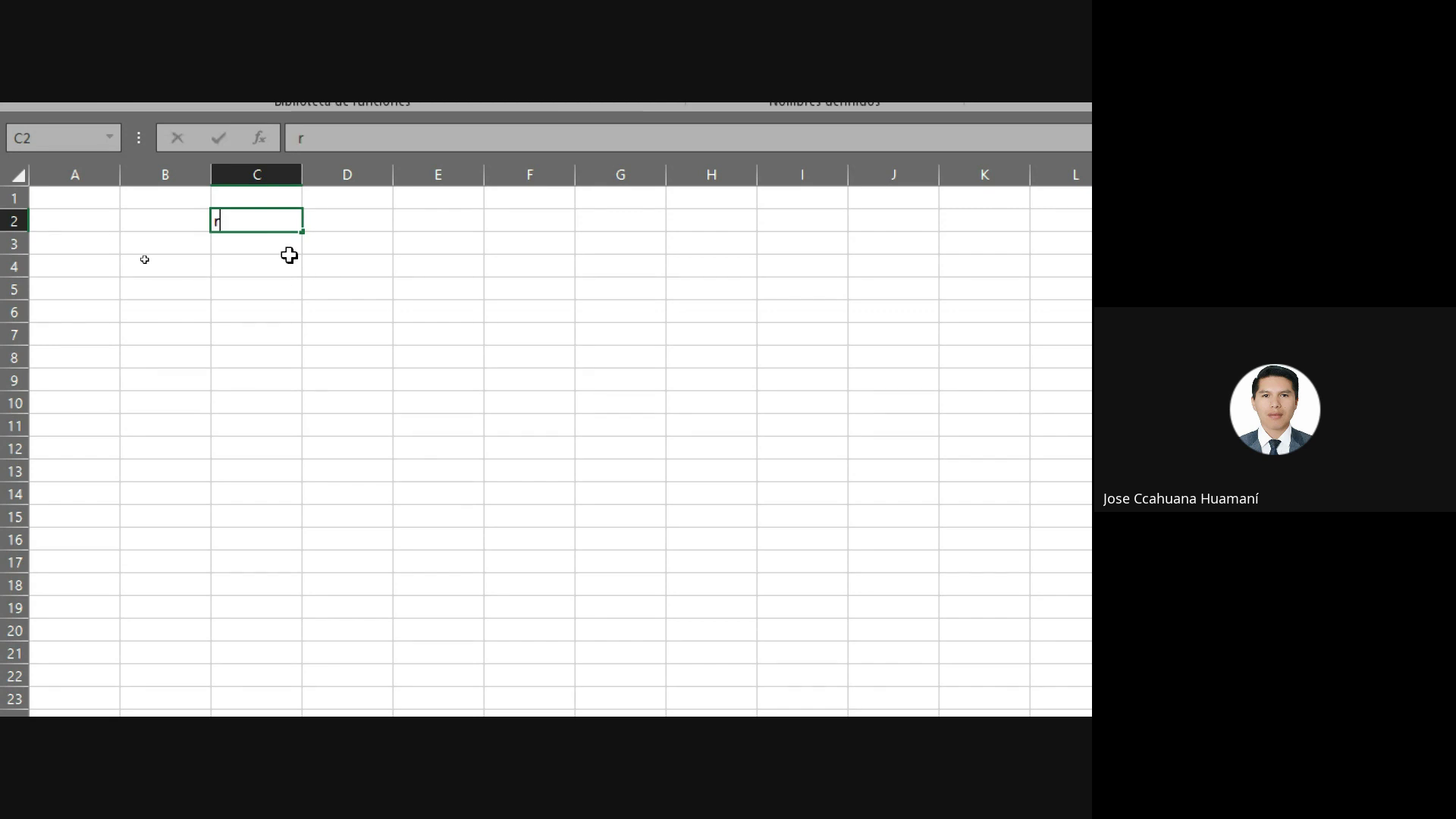
{"action": "key", "text": "BackSpace"}
{"action": "type", "text": "REPORTES"}
{"action": "key", "text": "Return"}
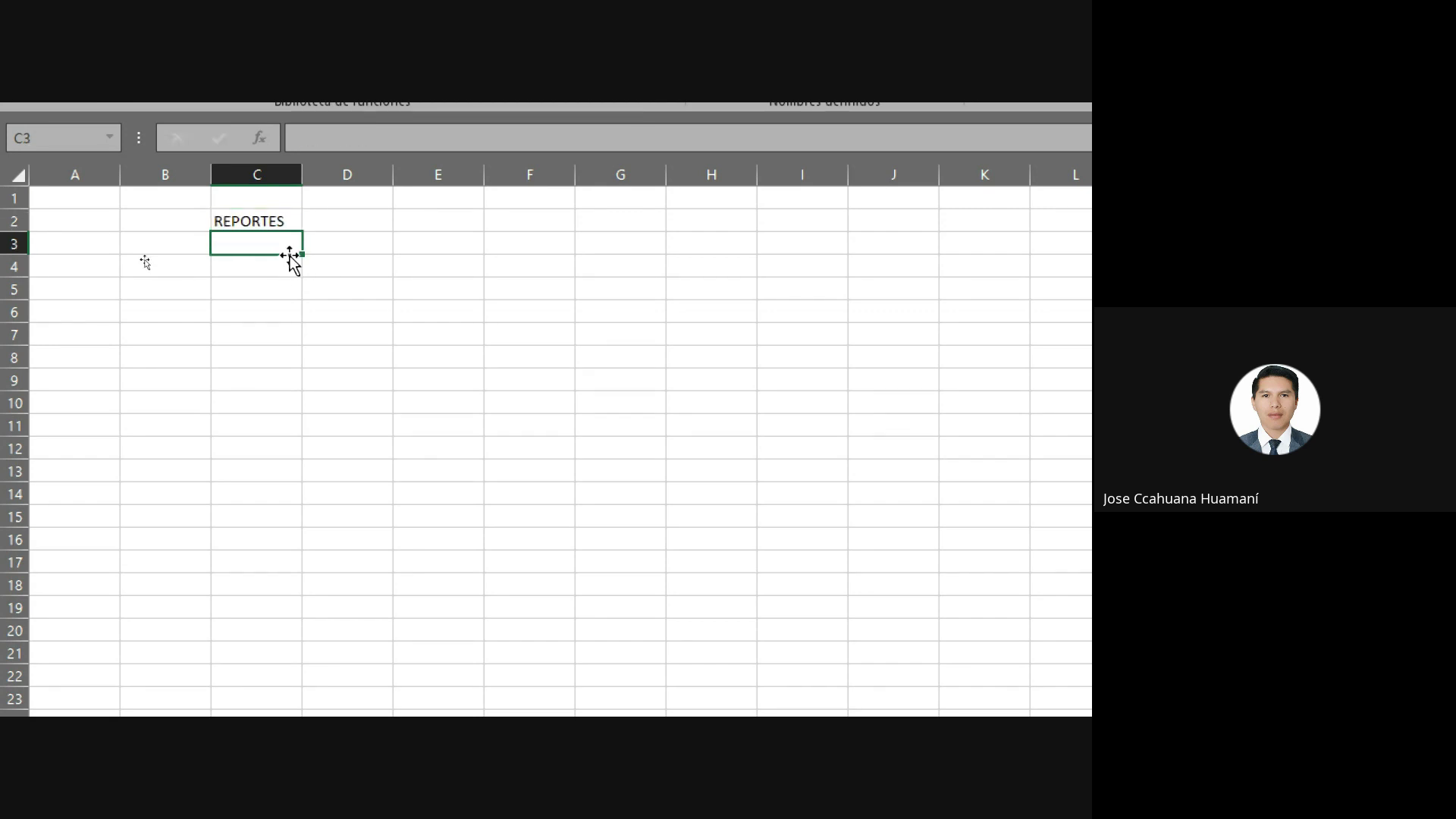
{"action": "key", "text": "Return"}
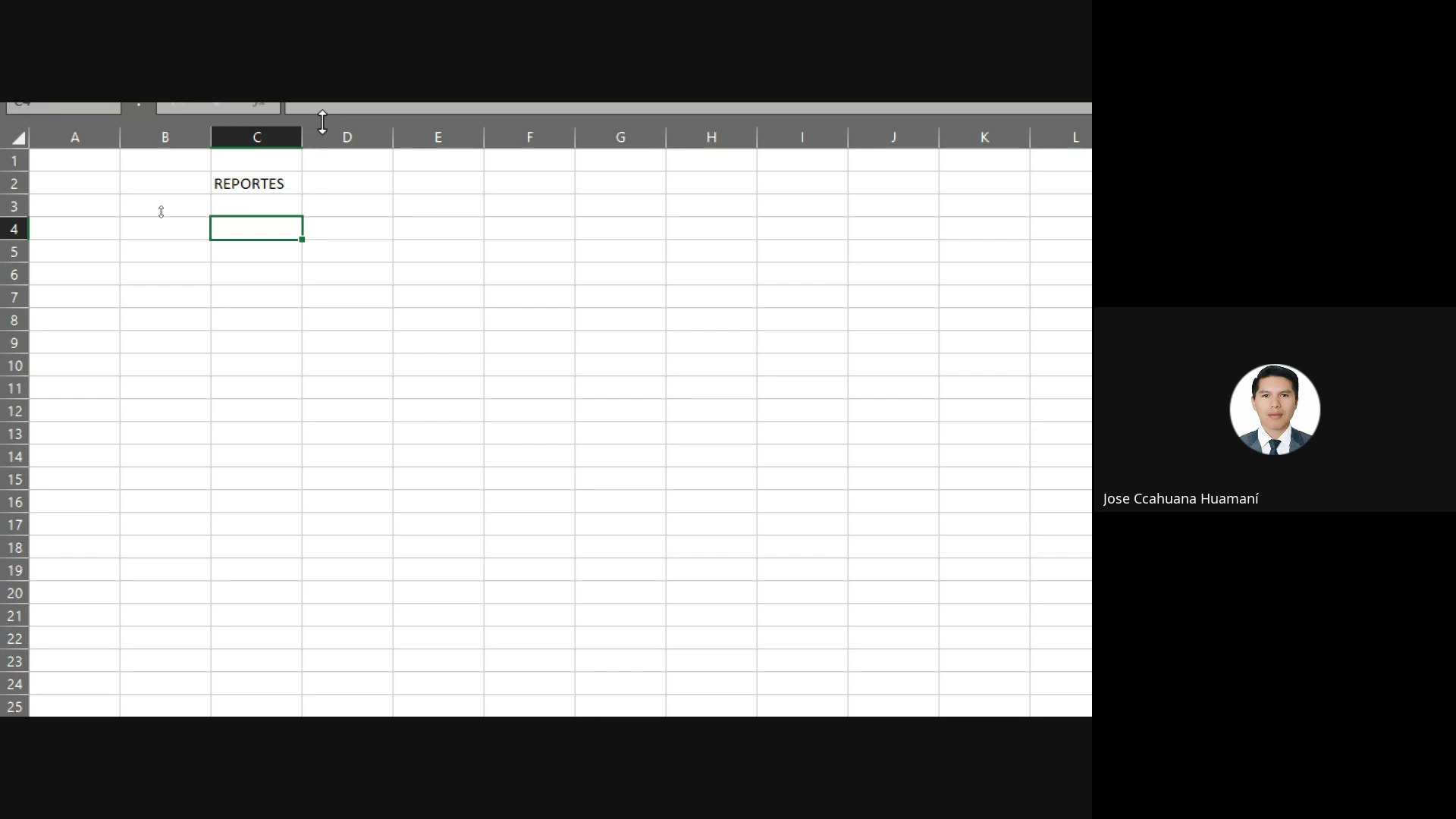
In C4 enter =CONTAR.SI(Género,"M") using autocomplete for the function and the Género name, returning 9
{"action": "type", "text": "="}
{"action": "type", "text": "CONTAR"}
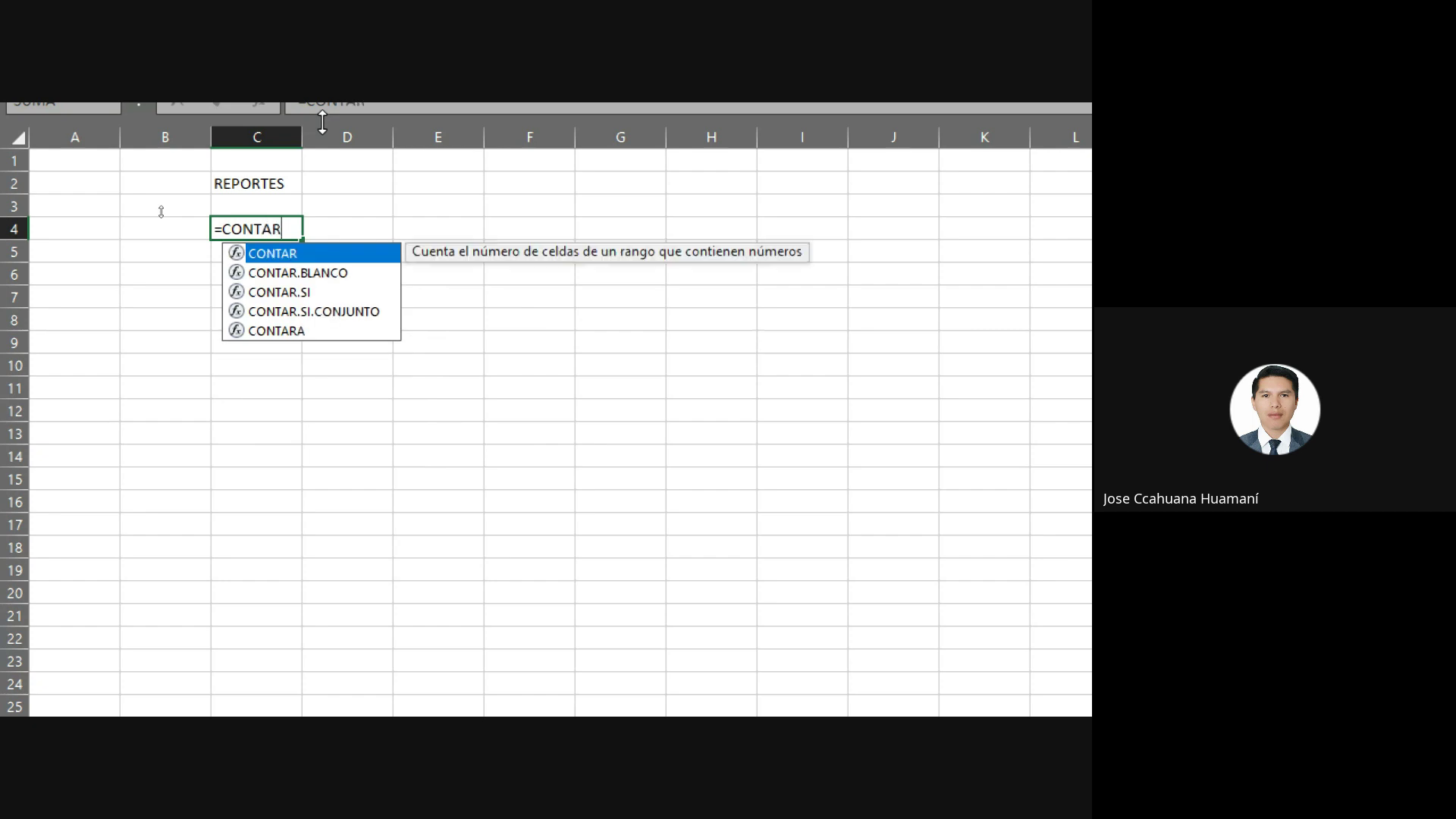
{"action": "double_click", "coordinate": [293, 293]}
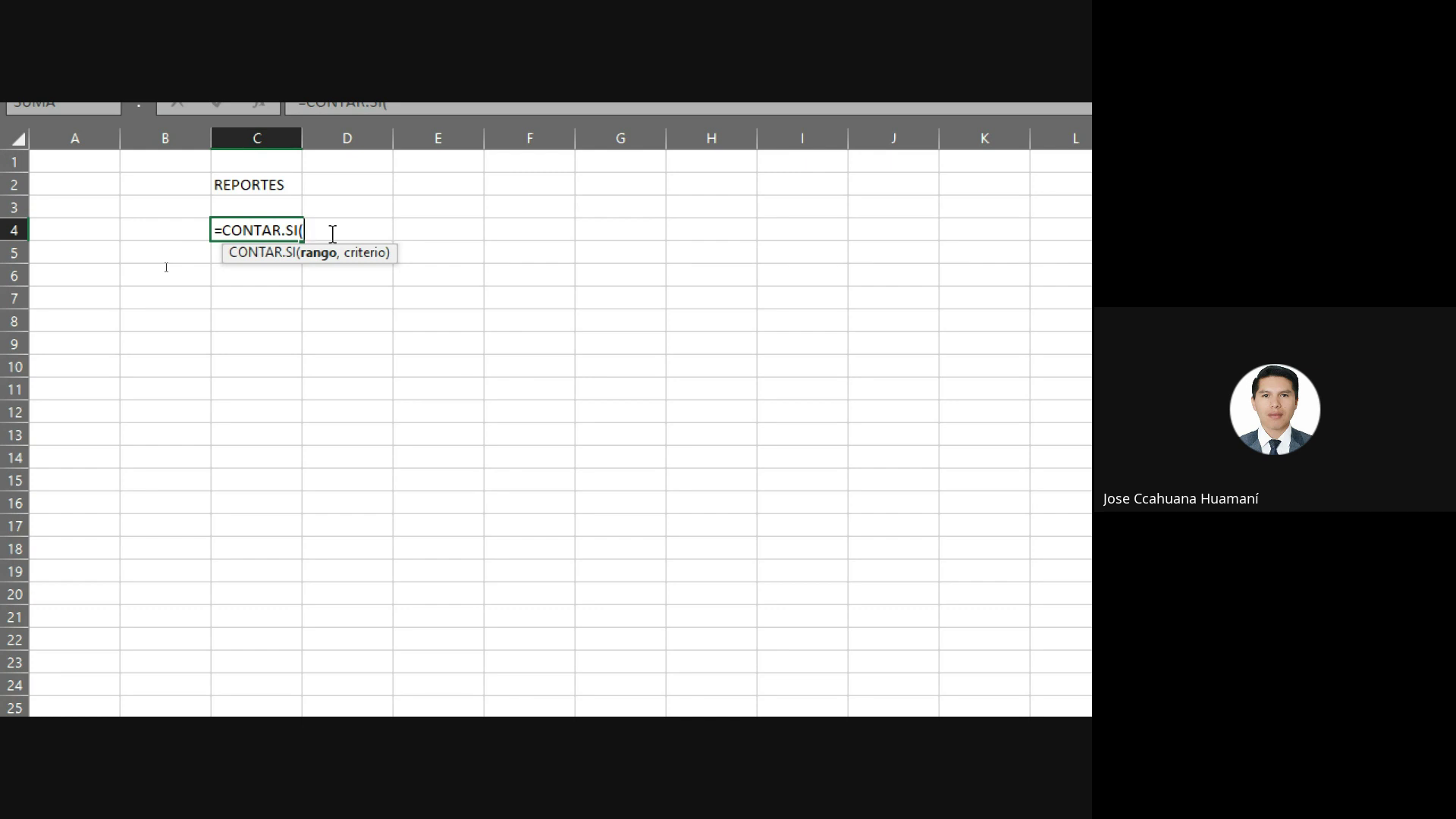
{"action": "type", "text": "G"}
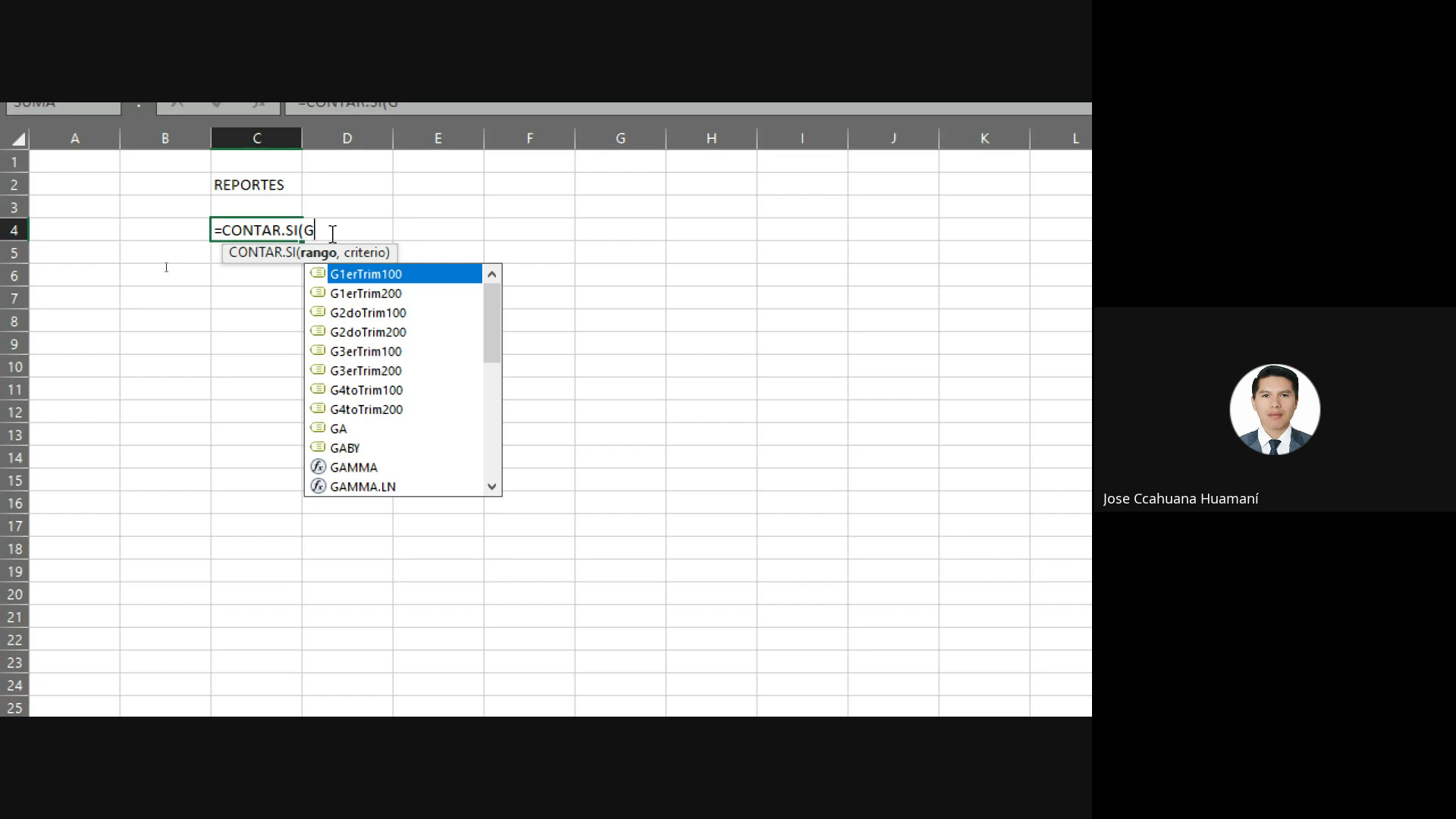
{"action": "key", "text": "Escape"}
{"action": "type", "text": "É"}
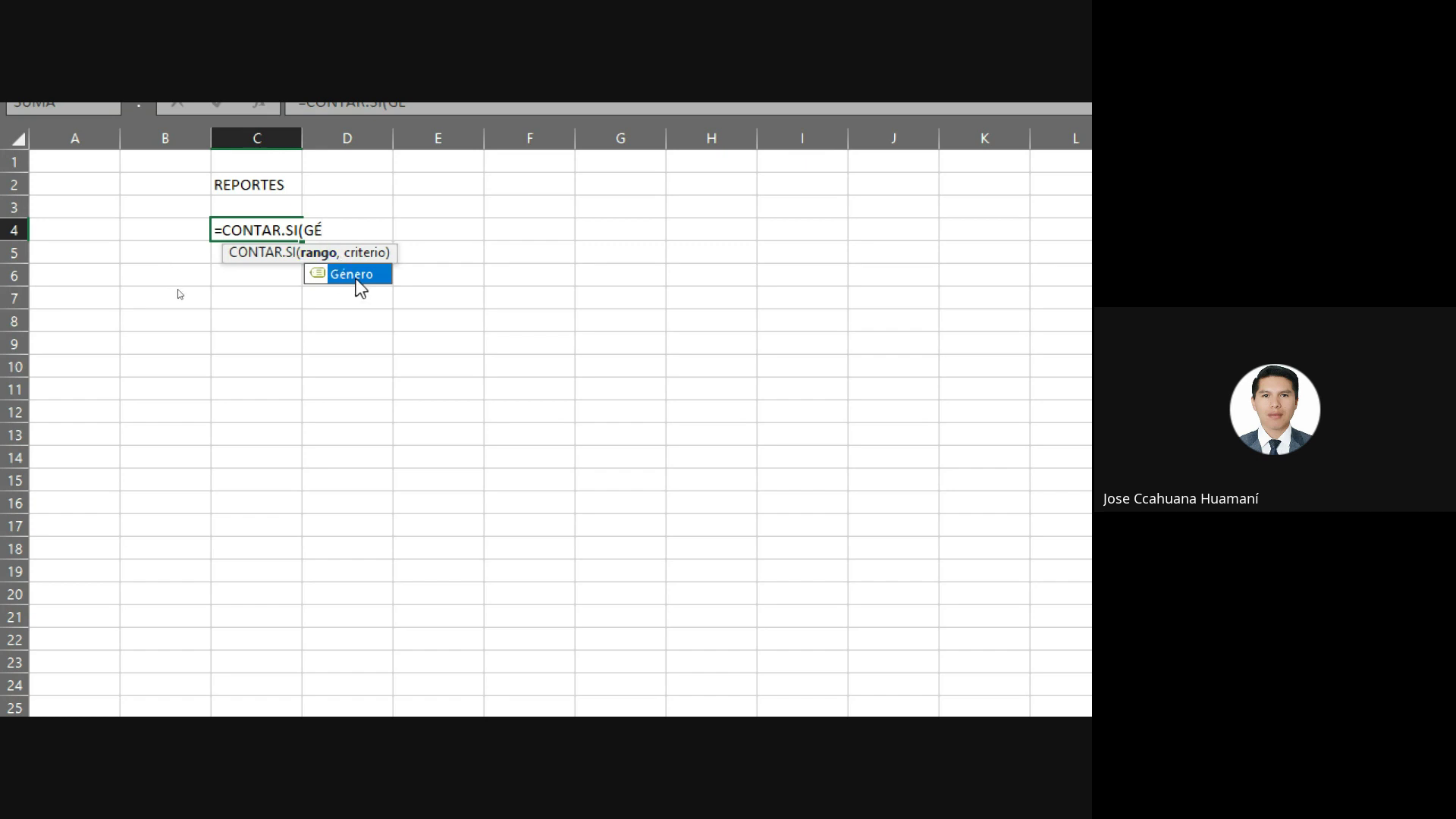
{"action": "key", "text": "BackSpace"}
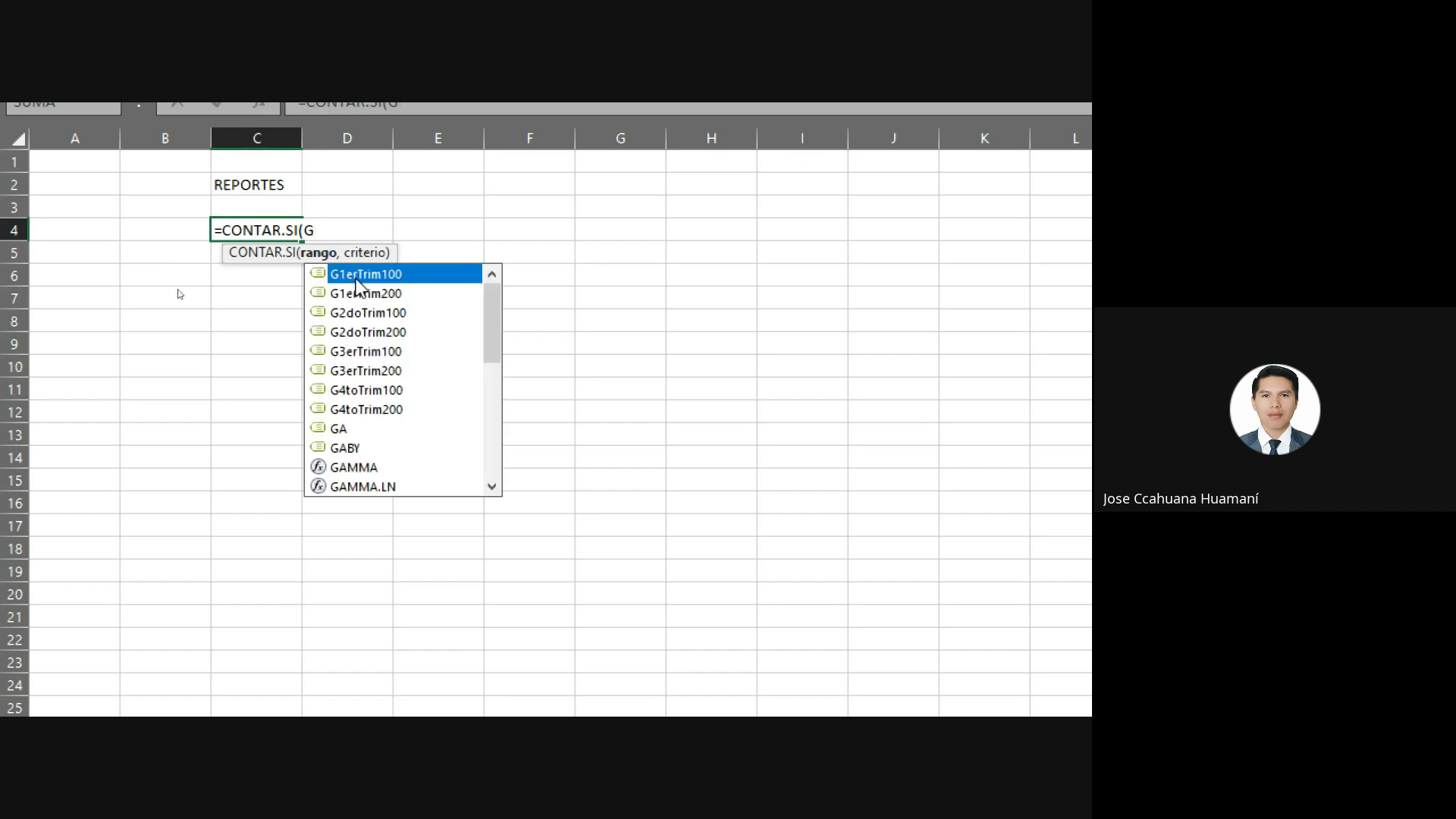
{"action": "left_click_drag", "start_coordinate": [495, 315], "coordinate": [494, 403]}
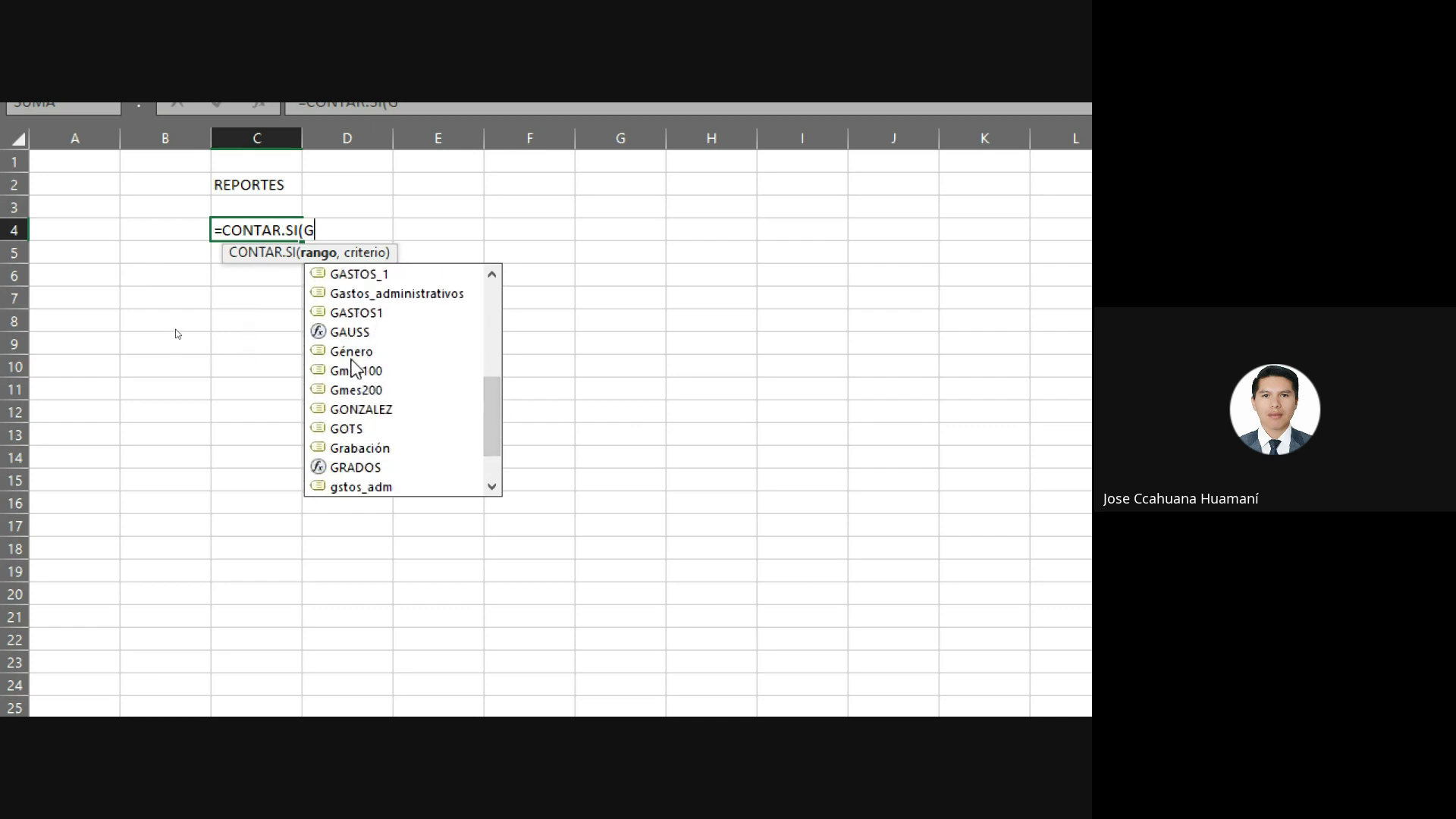
{"action": "double_click", "coordinate": [351, 351]}
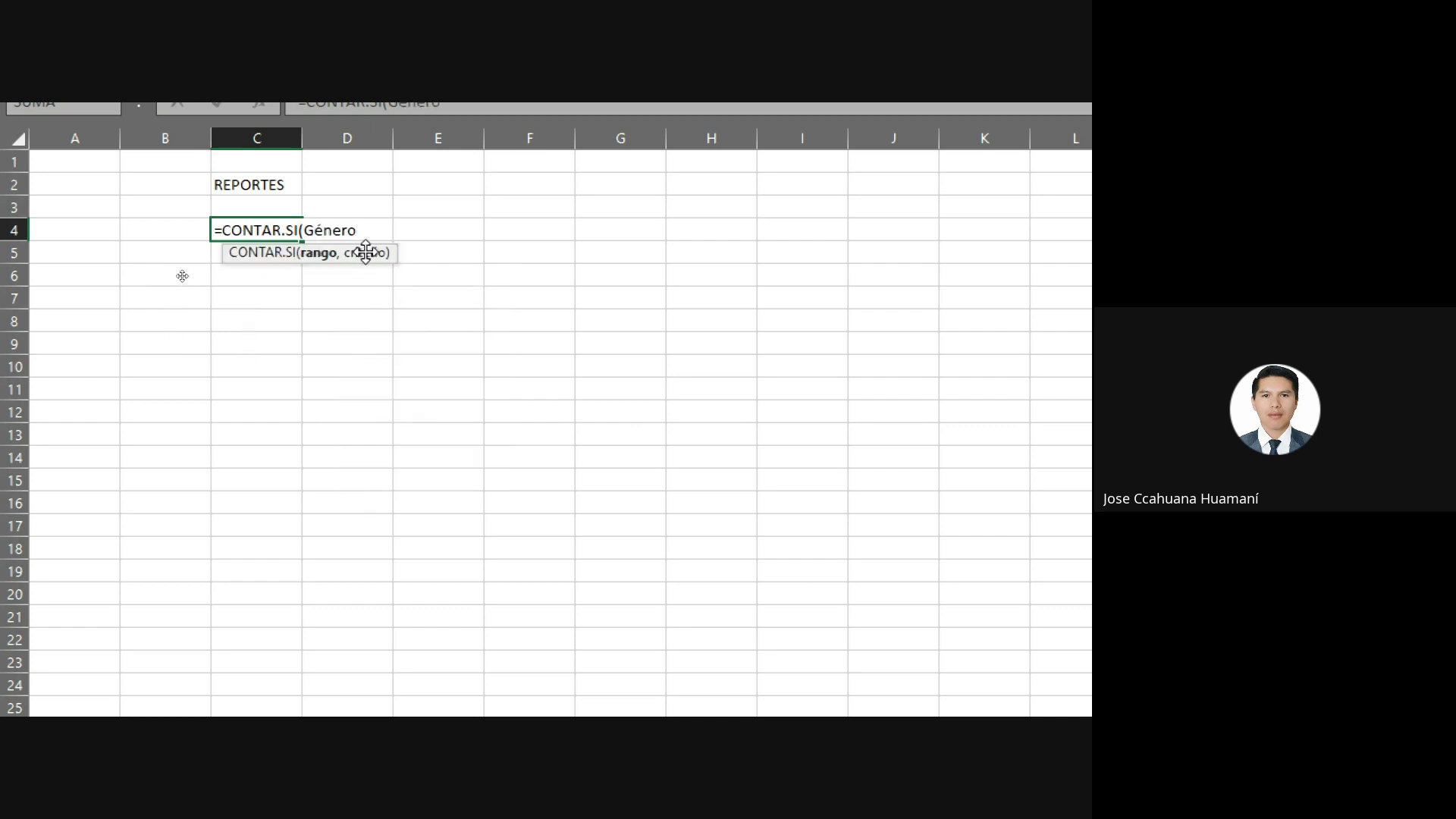
{"action": "type", "text": ","}
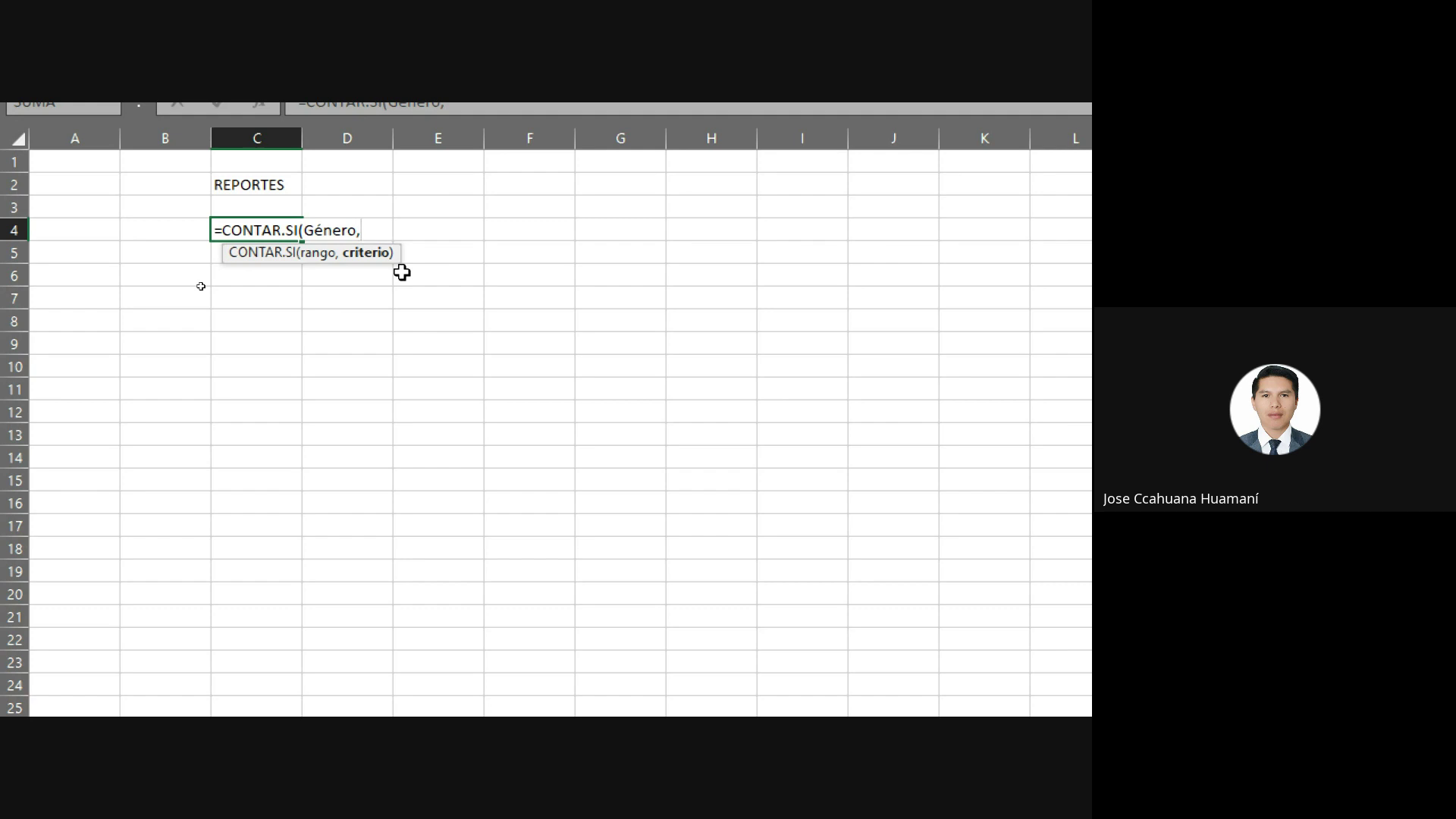
{"action": "type", "text": "\""}
{"action": "type", "text": "M"}
{"action": "type", "text": "\")"}
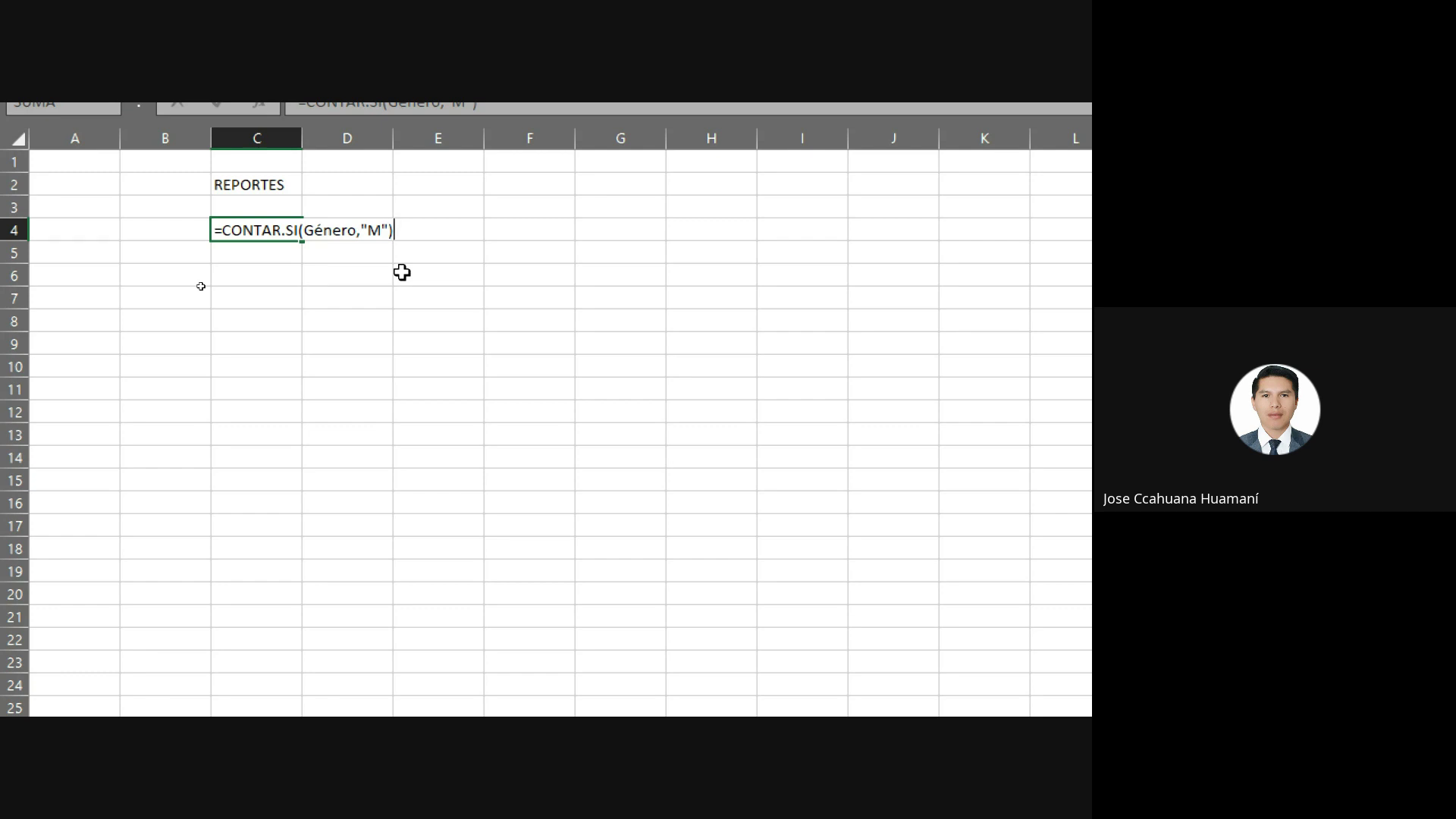
{"action": "key", "text": "Return"}
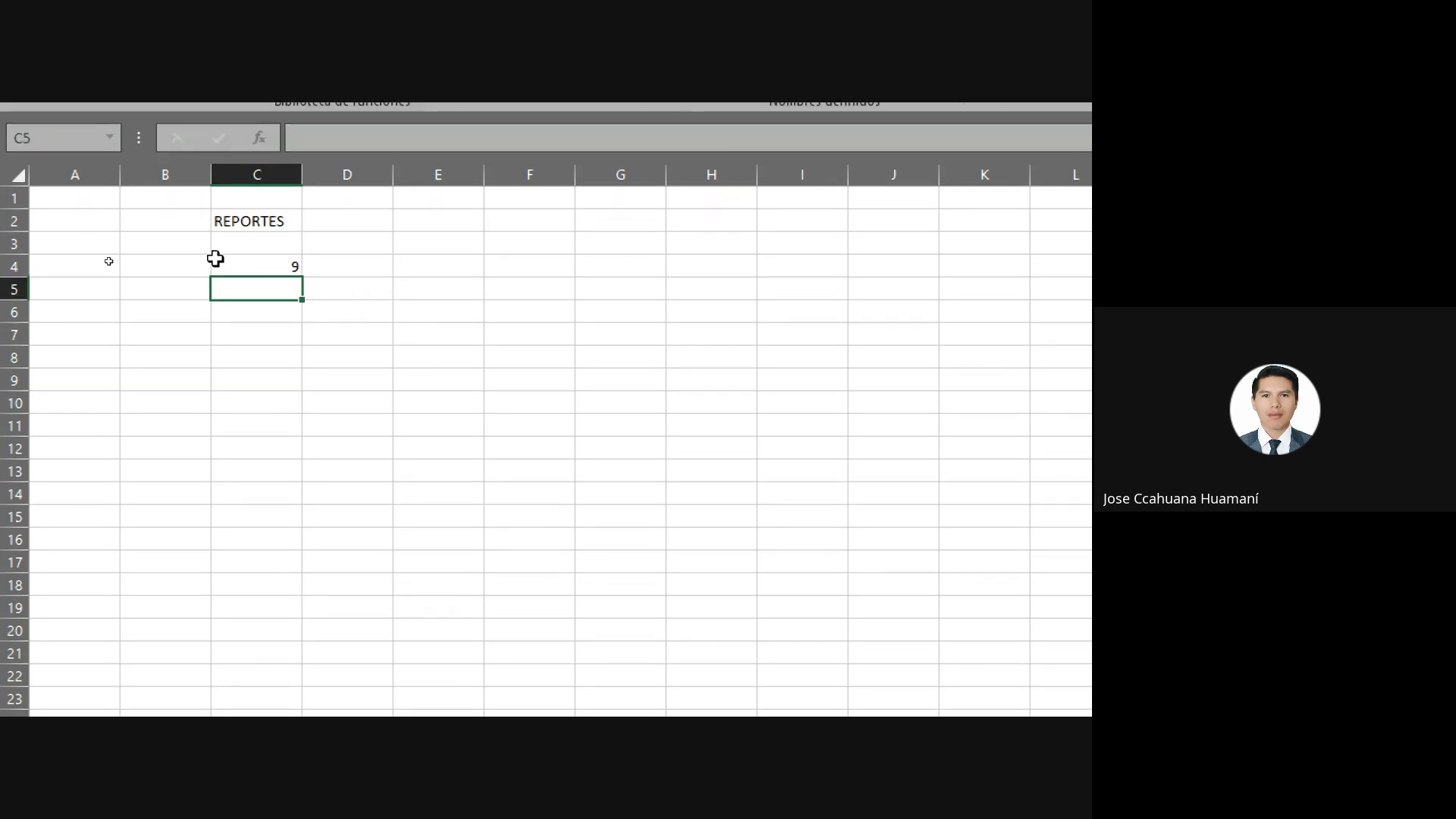
{"action": "left_click", "coordinate": [226, 262]}
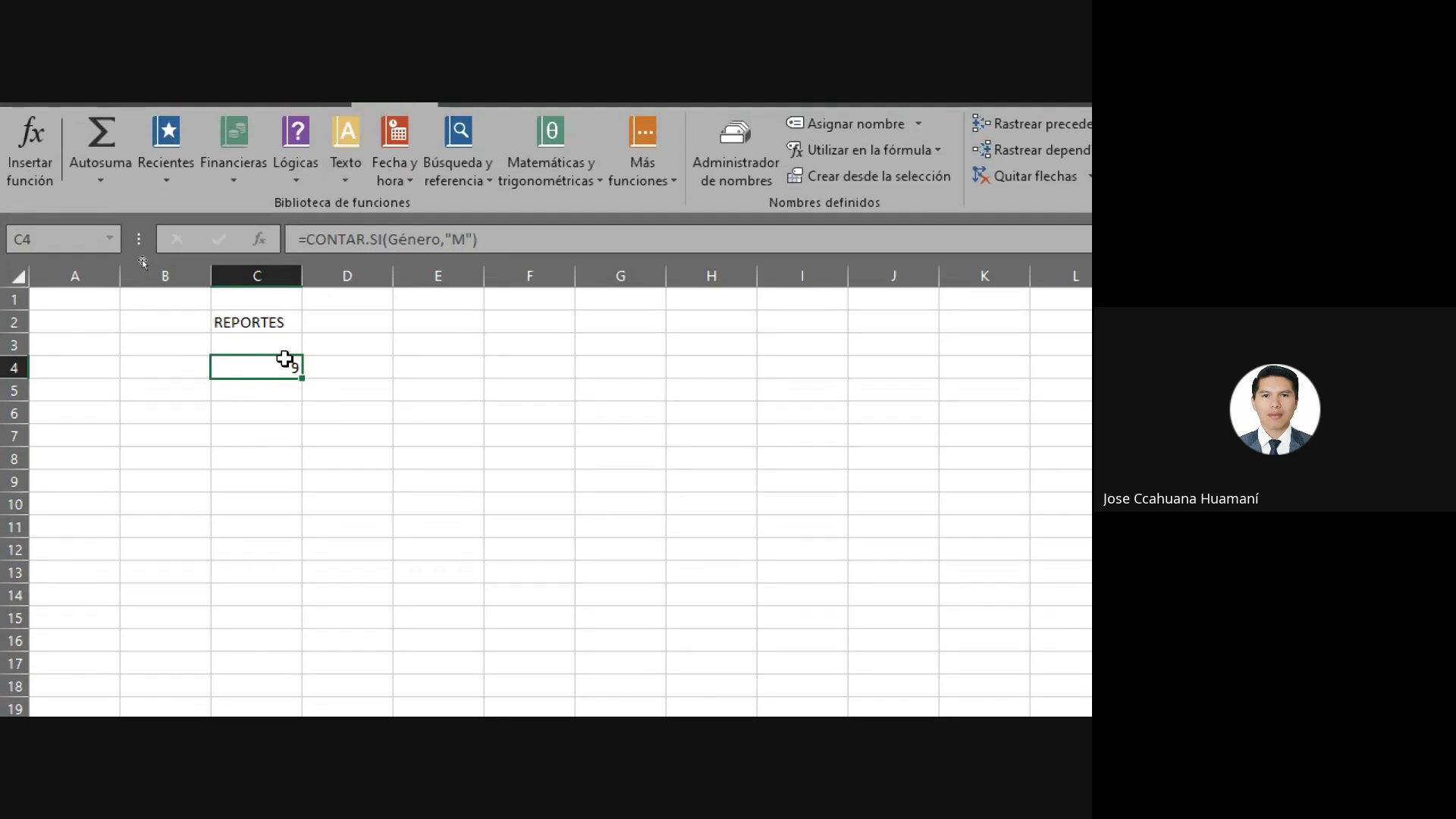
{"action": "double_click", "coordinate": [277, 364]}
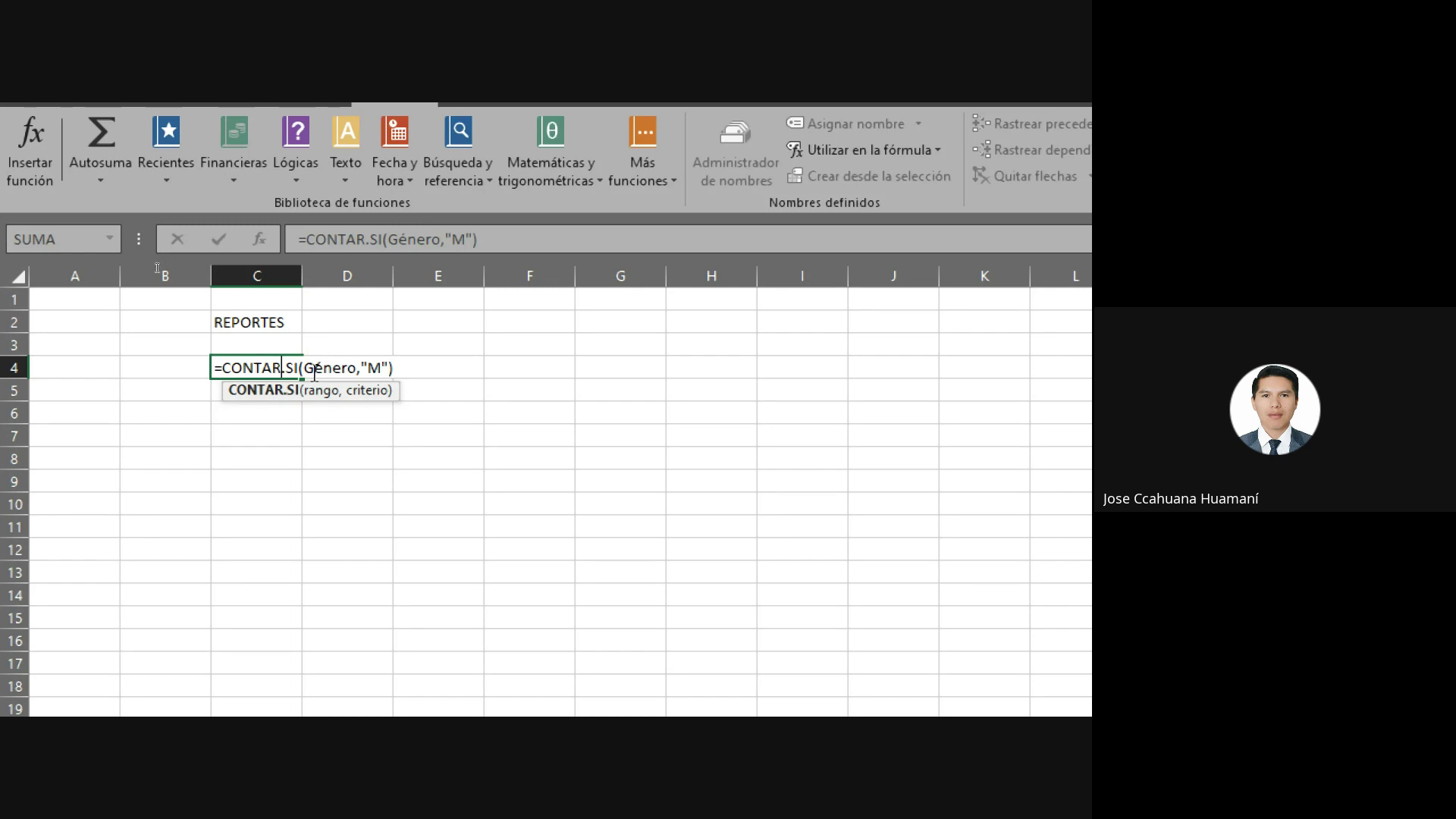
{"action": "left_click_drag", "start_coordinate": [304, 370], "coordinate": [358, 372]}
{"action": "key", "text": "Return"}
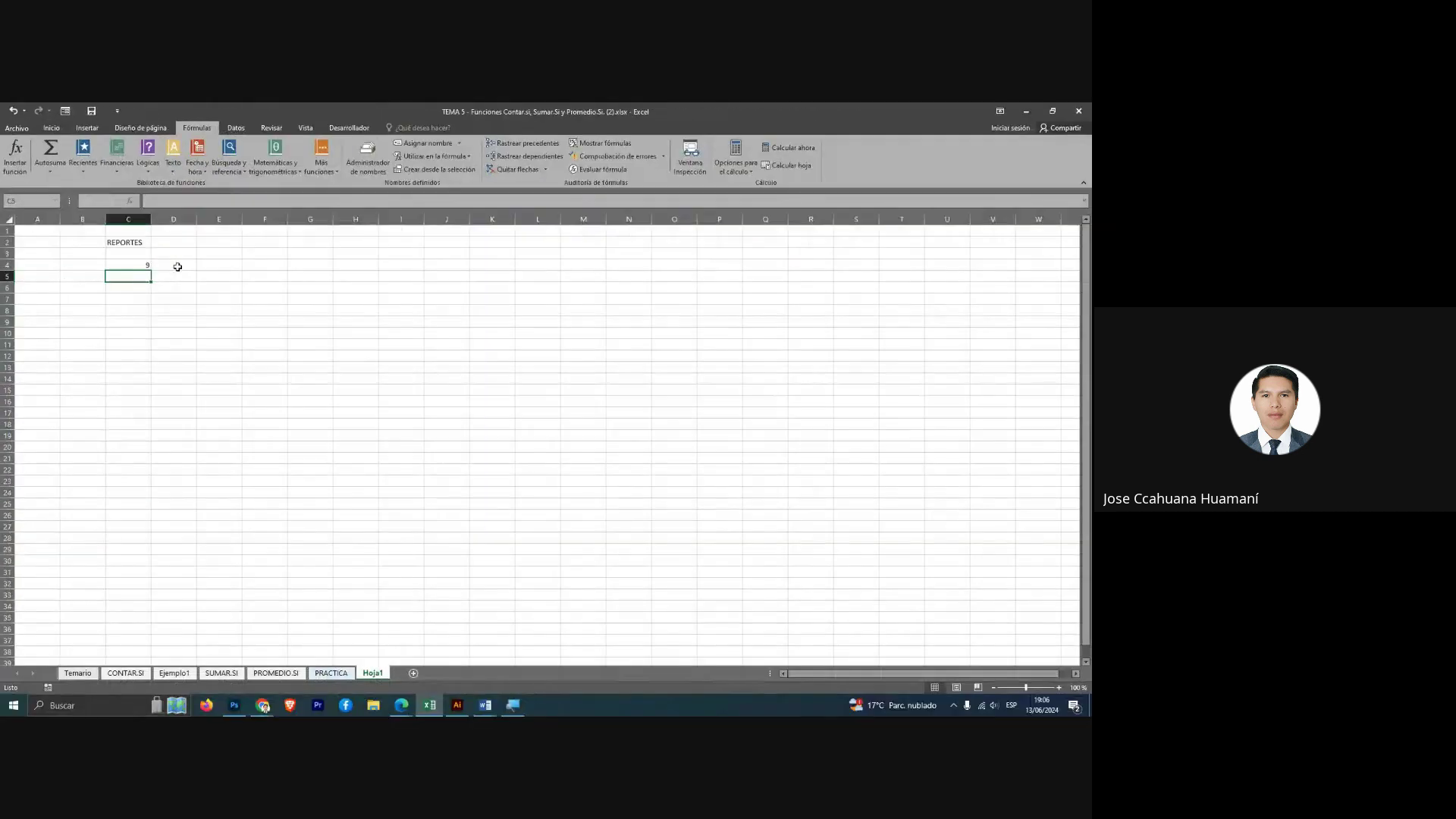
{"action": "left_click", "coordinate": [174, 673]}
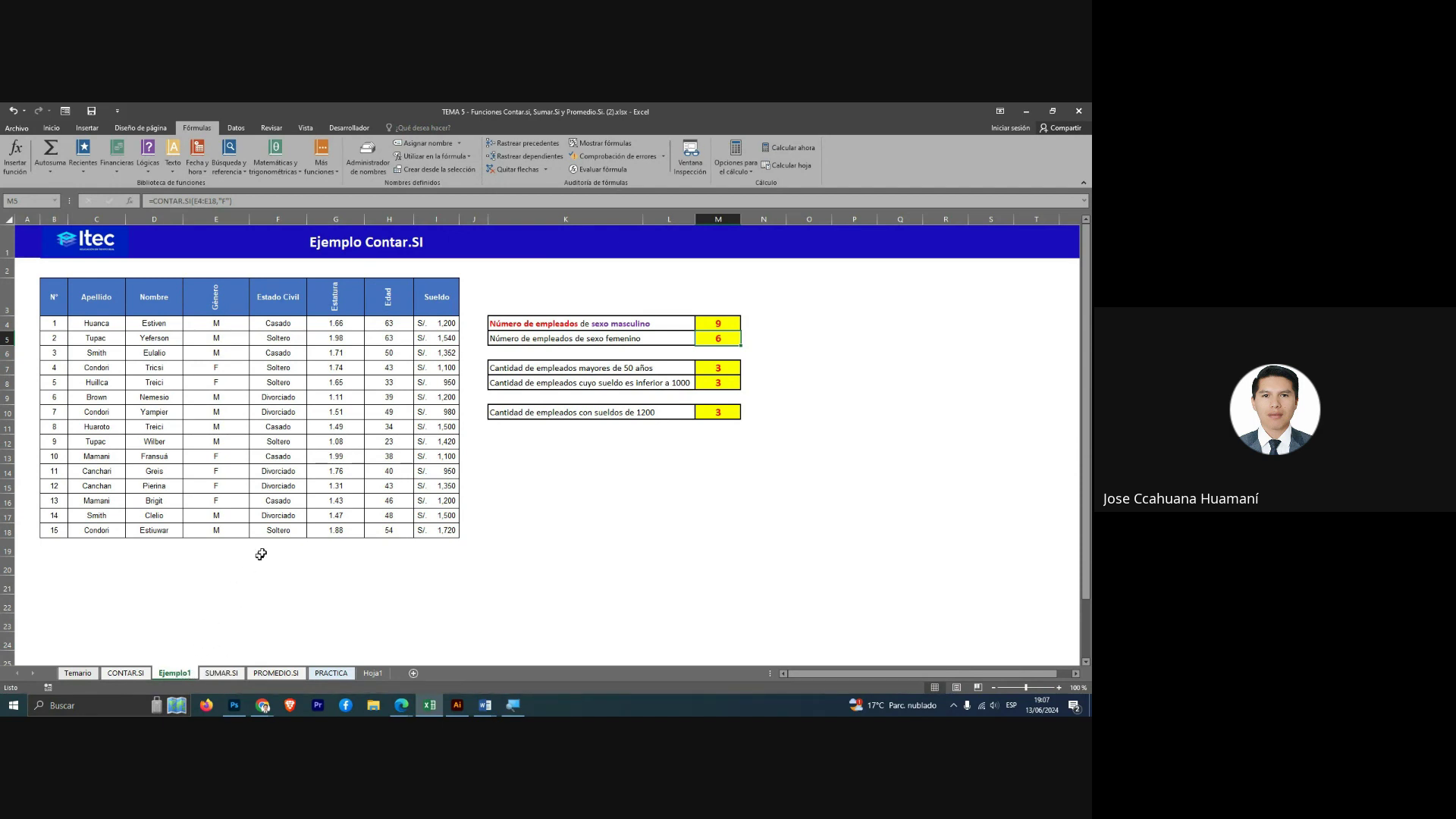
{"action": "left_click_drag", "start_coordinate": [428, 323], "coordinate": [448, 531]}
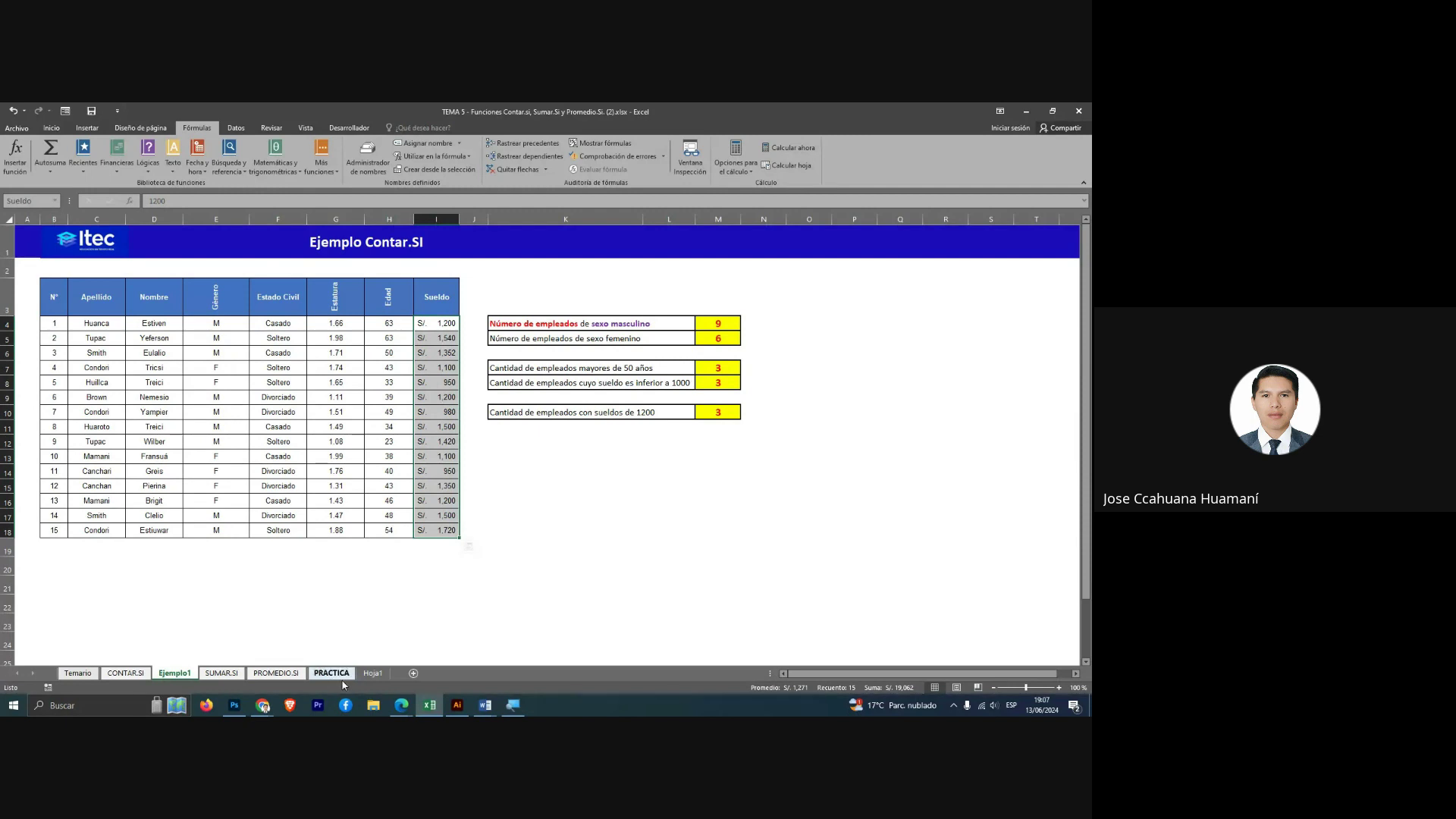
{"action": "left_click", "coordinate": [367, 675]}
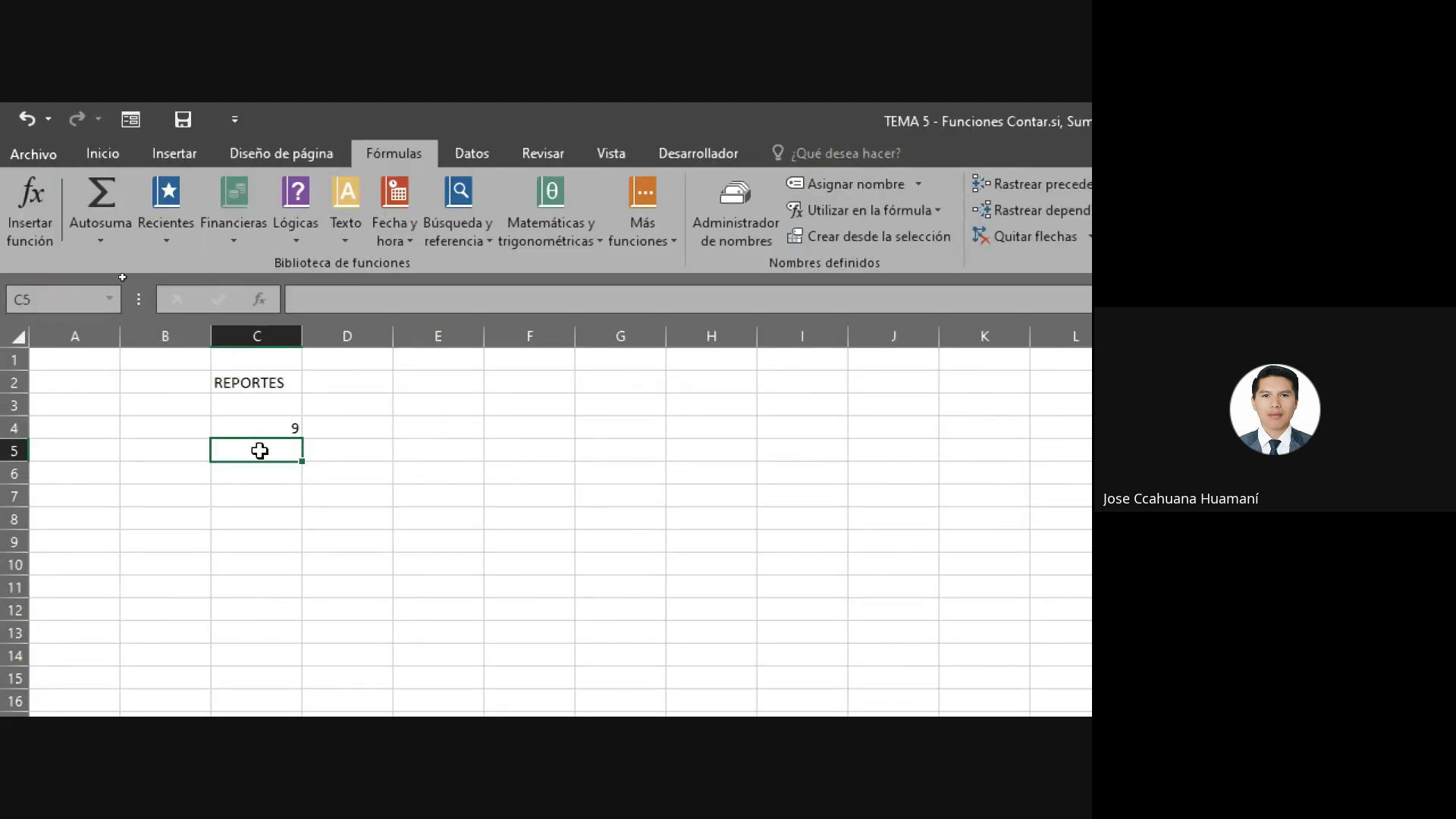
Enter the Total Sueldo label in B5 and widen column B so it fits
{"action": "left_click", "coordinate": [186, 454]}
{"action": "type", "text": "tOT"}
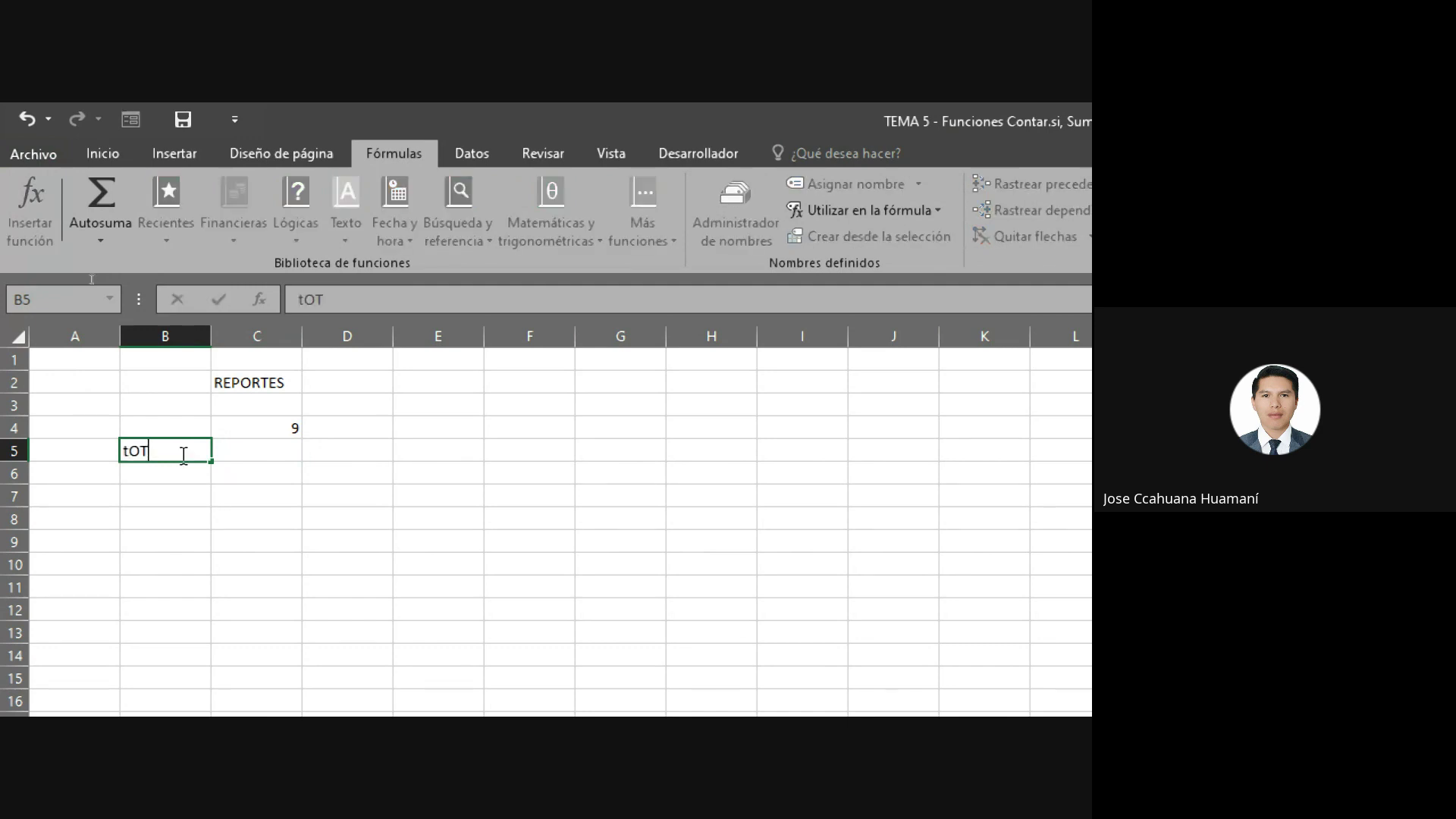
{"action": "type", "text": "AL "}
{"action": "type", "text": "Su"}
{"action": "type", "text": "eldo"}
{"action": "key", "text": "Return"}
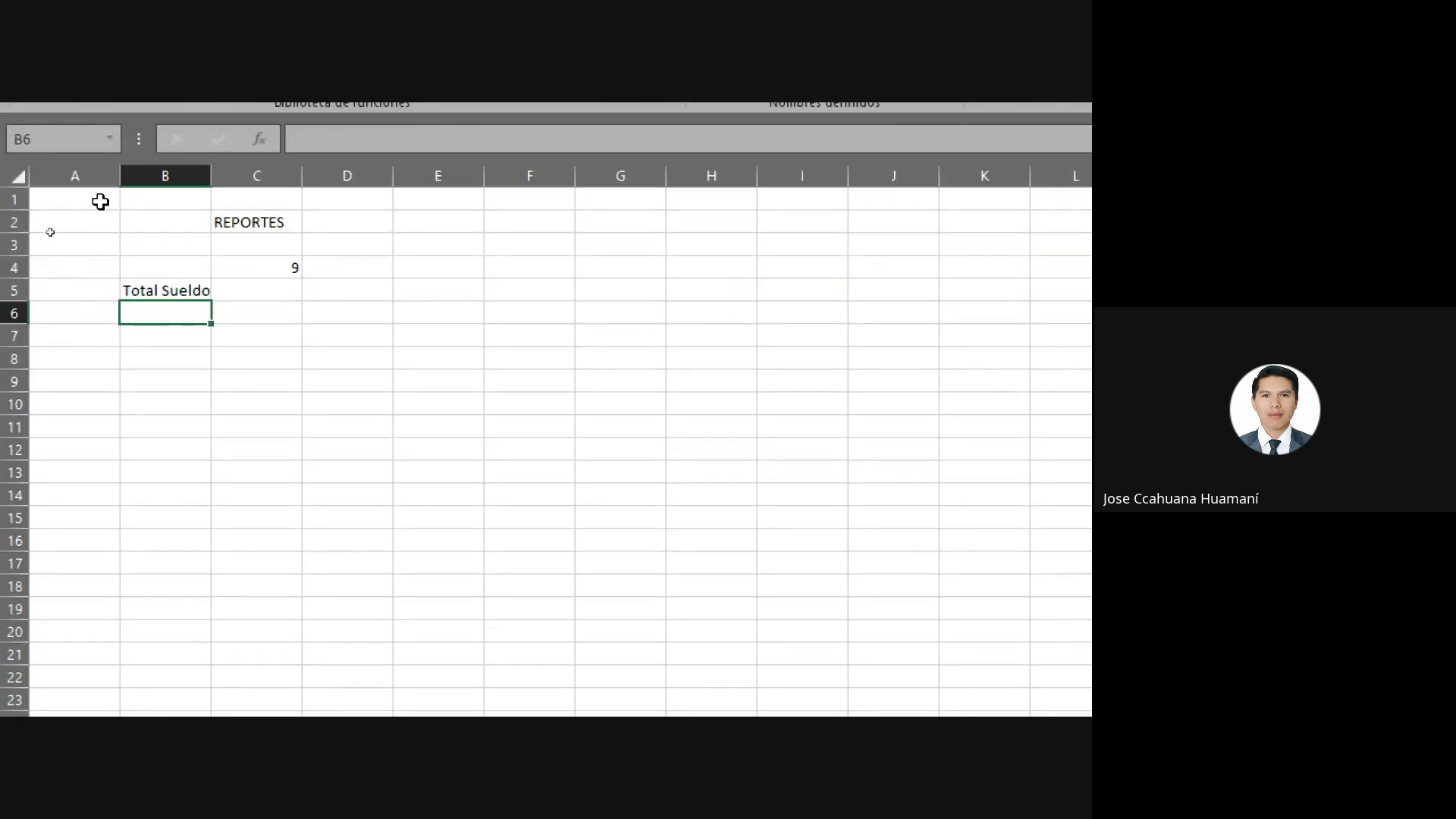
{"action": "left_click_drag", "start_coordinate": [212, 175], "coordinate": [258, 175]}
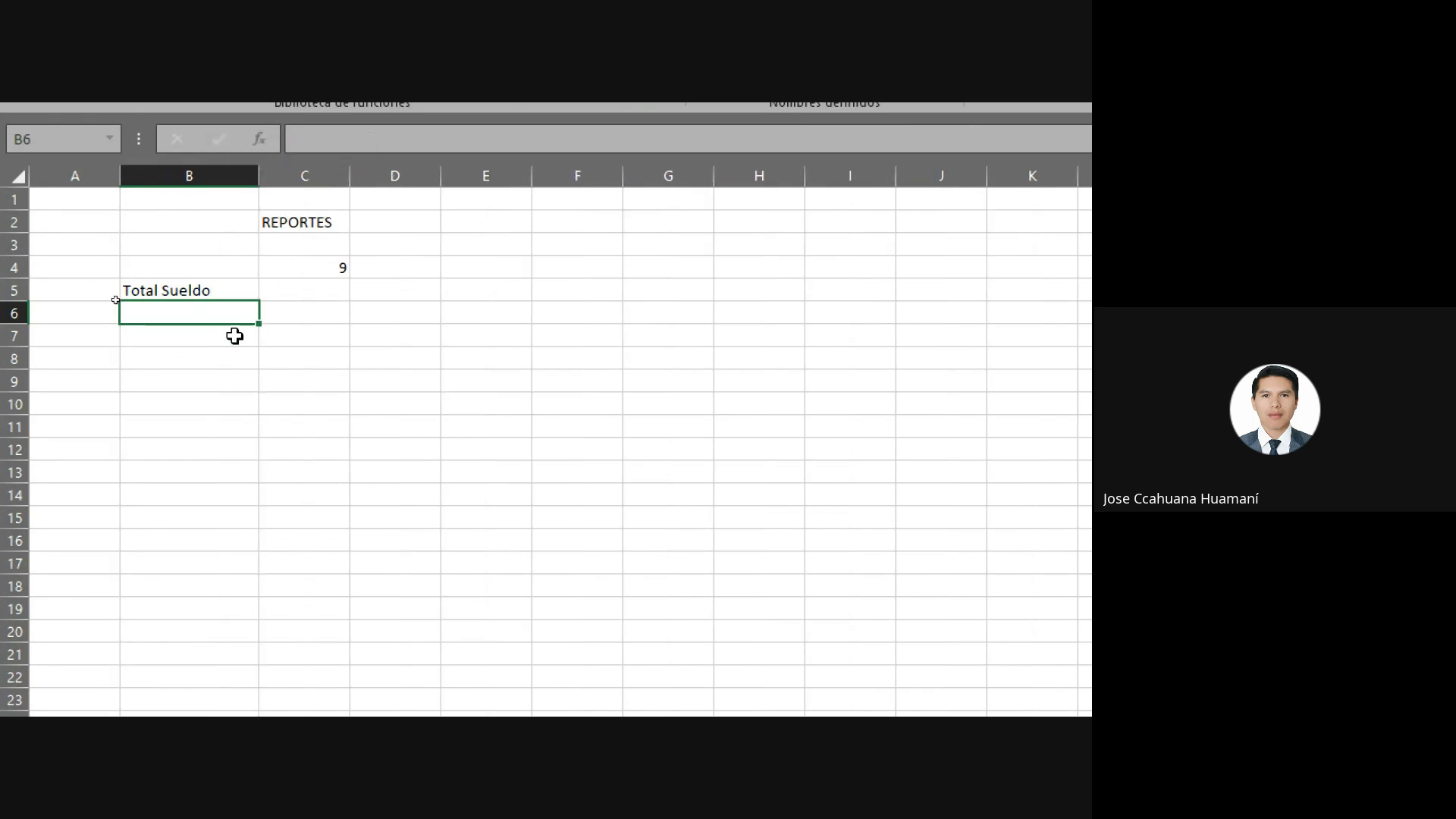
{"action": "left_click", "coordinate": [199, 288]}
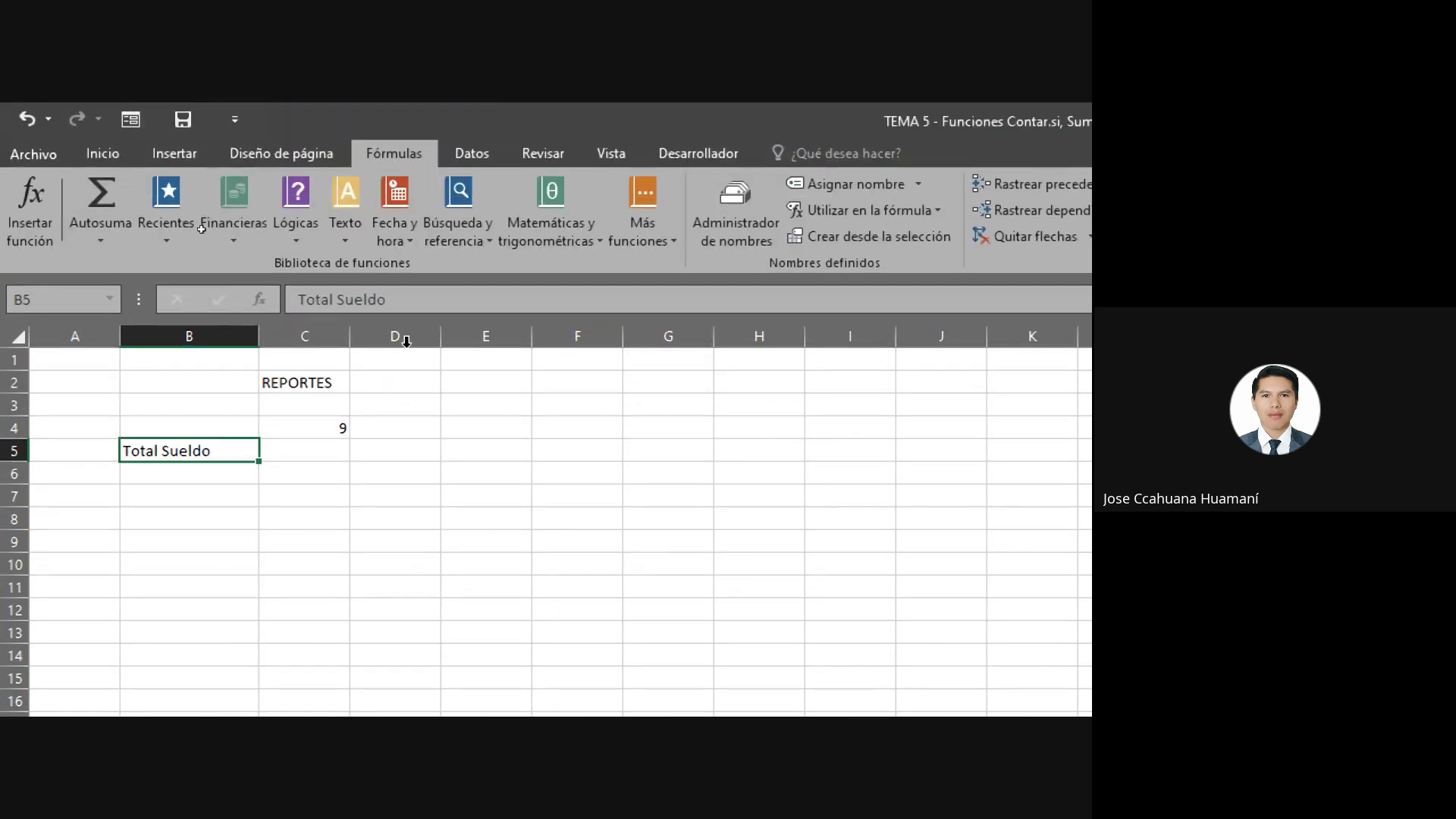
{"action": "left_click", "coordinate": [332, 454]}
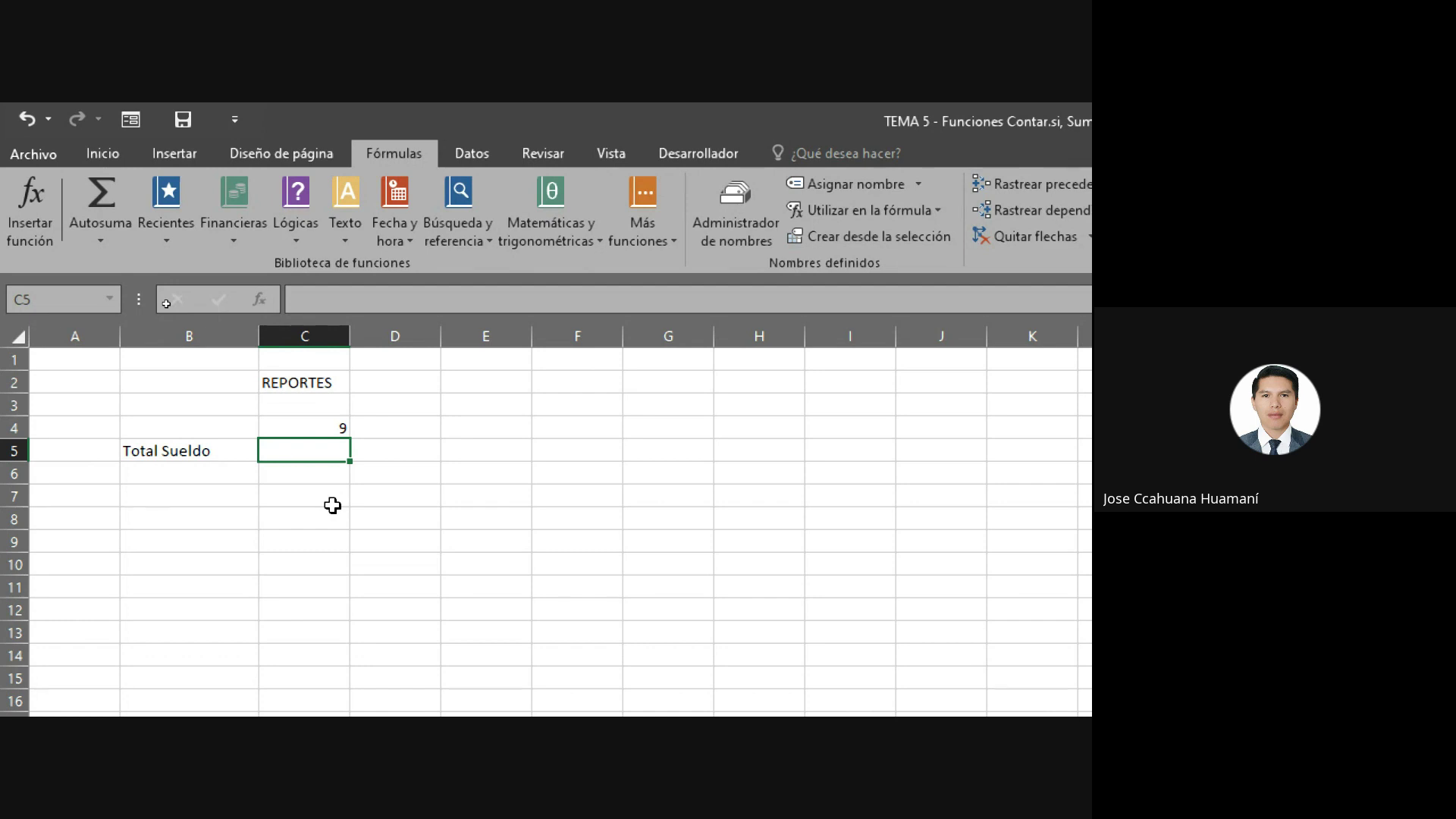
{"action": "left_click", "coordinate": [229, 450]}
{"action": "left_click", "coordinate": [303, 453]}
Enter =SUMA(Sueldo) in C5 via autocomplete, giving a salary total of 19062
{"action": "type", "text": "=suma"}
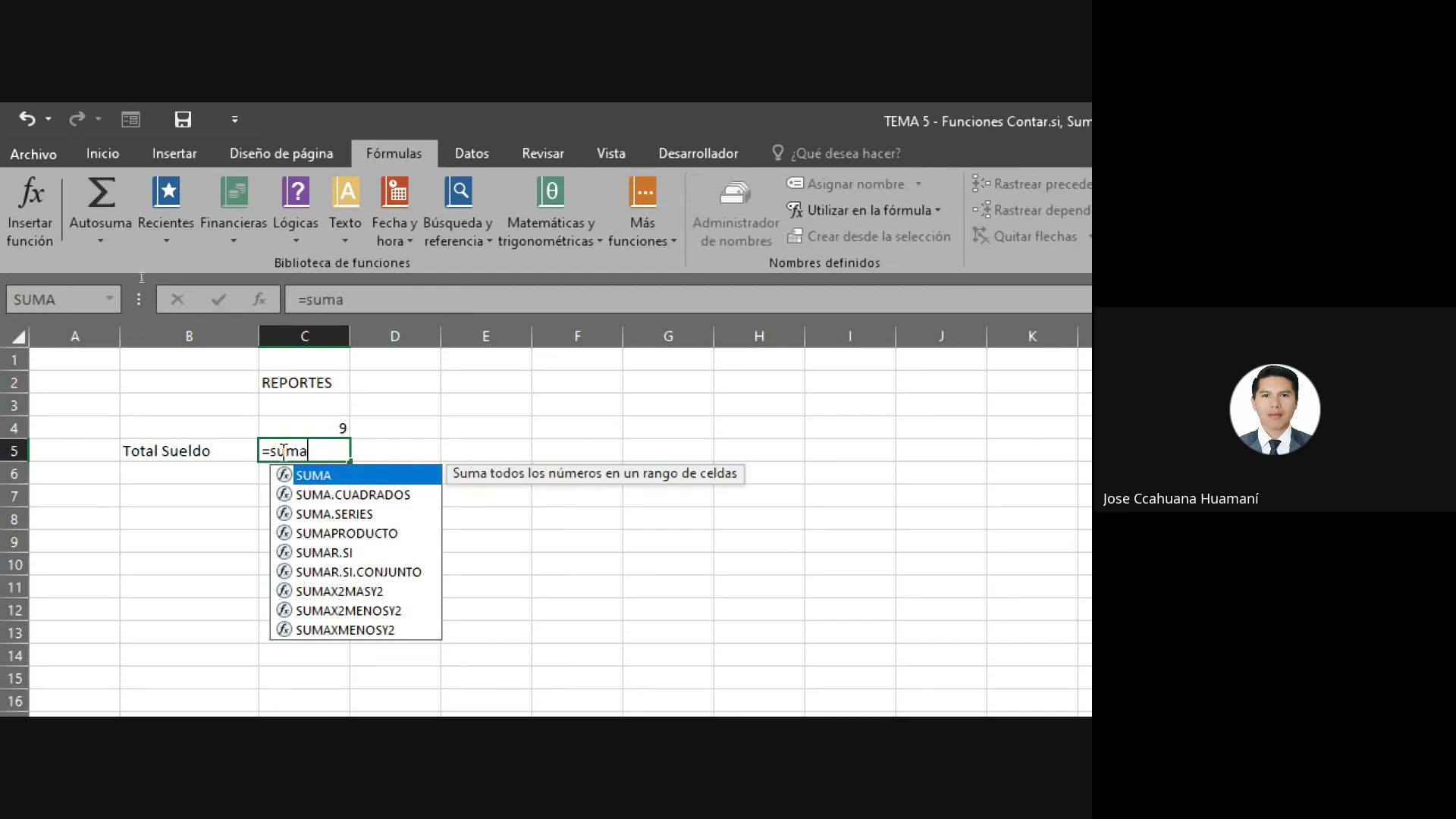
{"action": "double_click", "coordinate": [317, 478]}
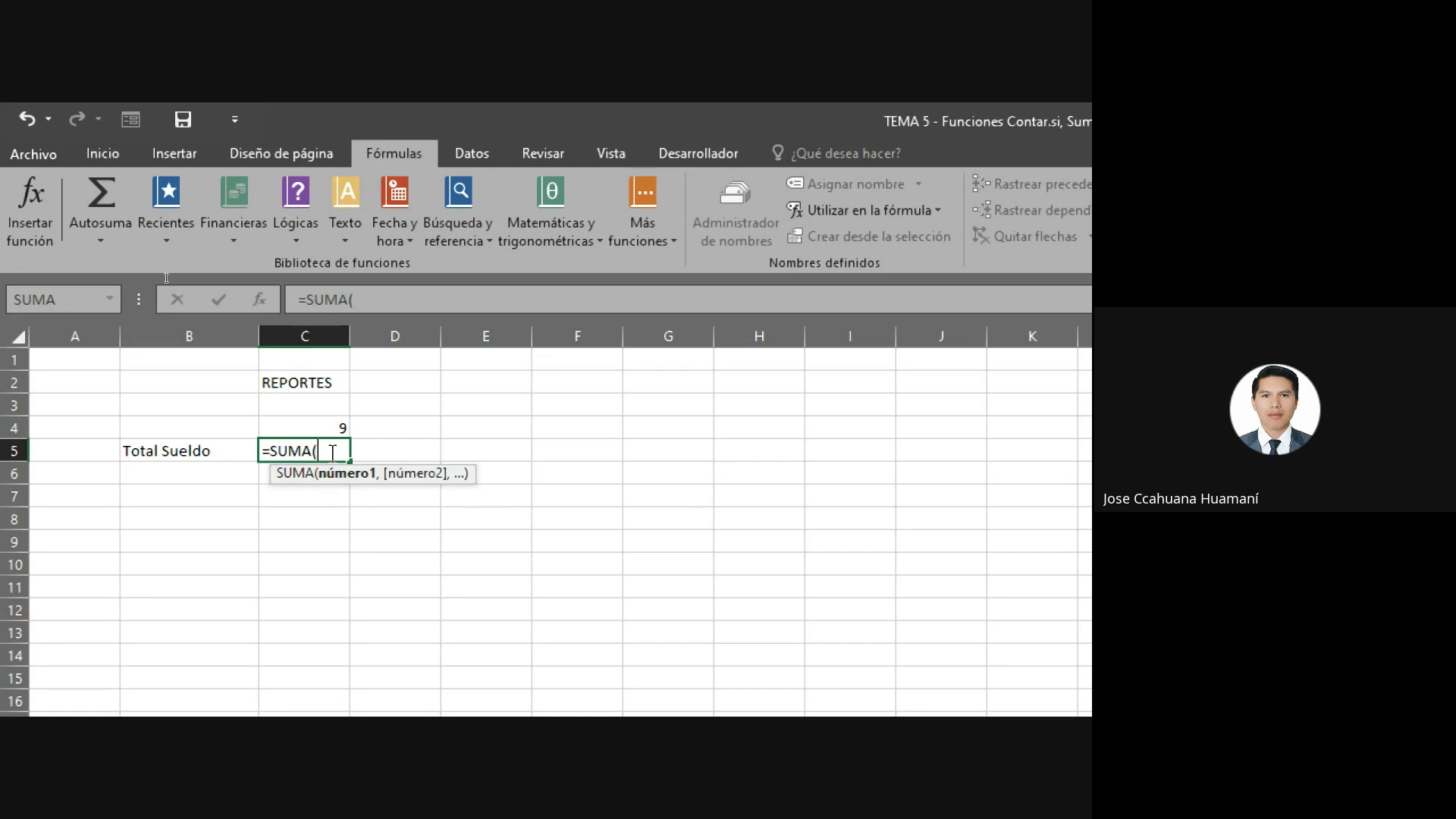
{"action": "type", "text": "suel"}
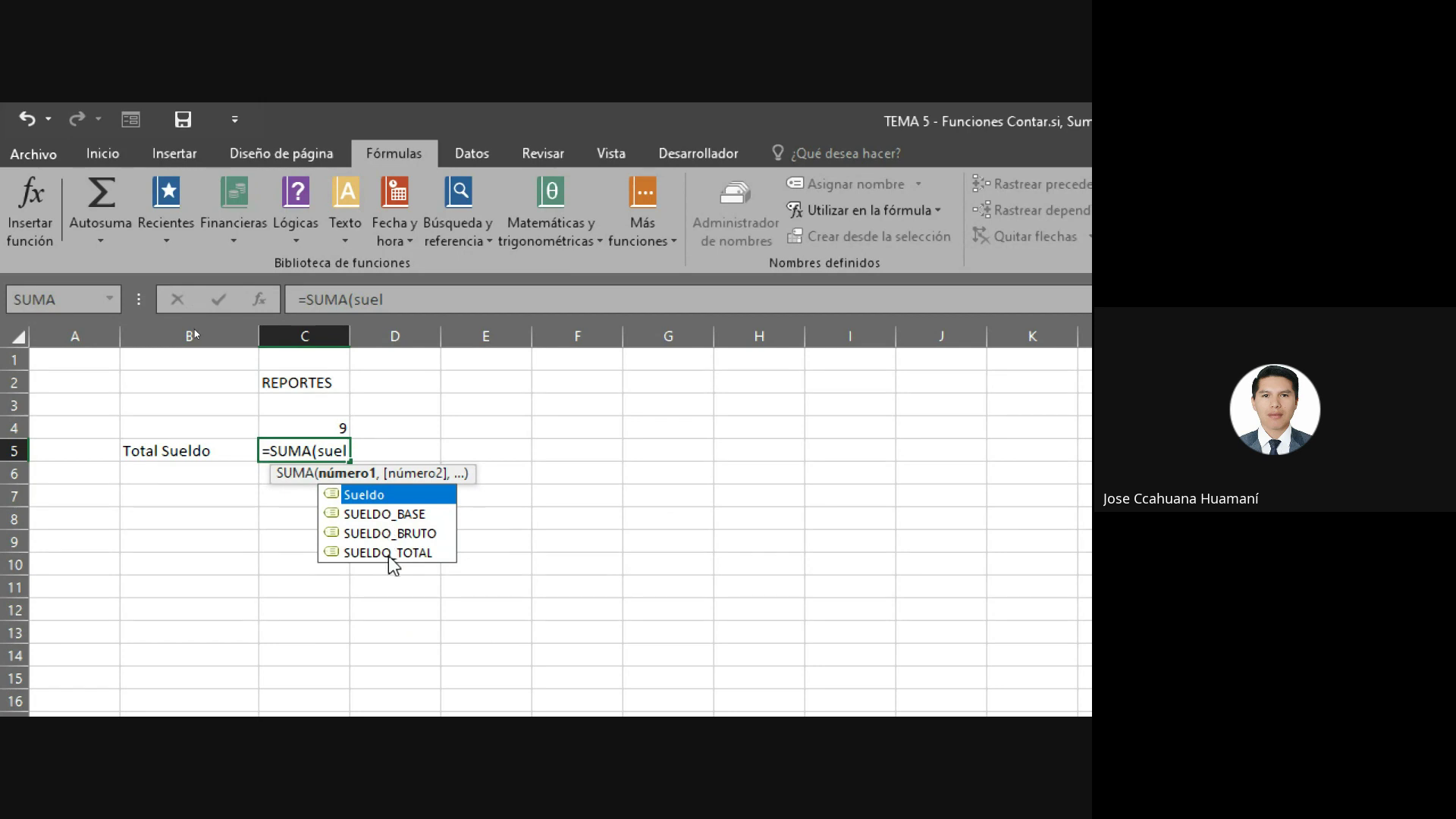
{"action": "double_click", "coordinate": [380, 495]}
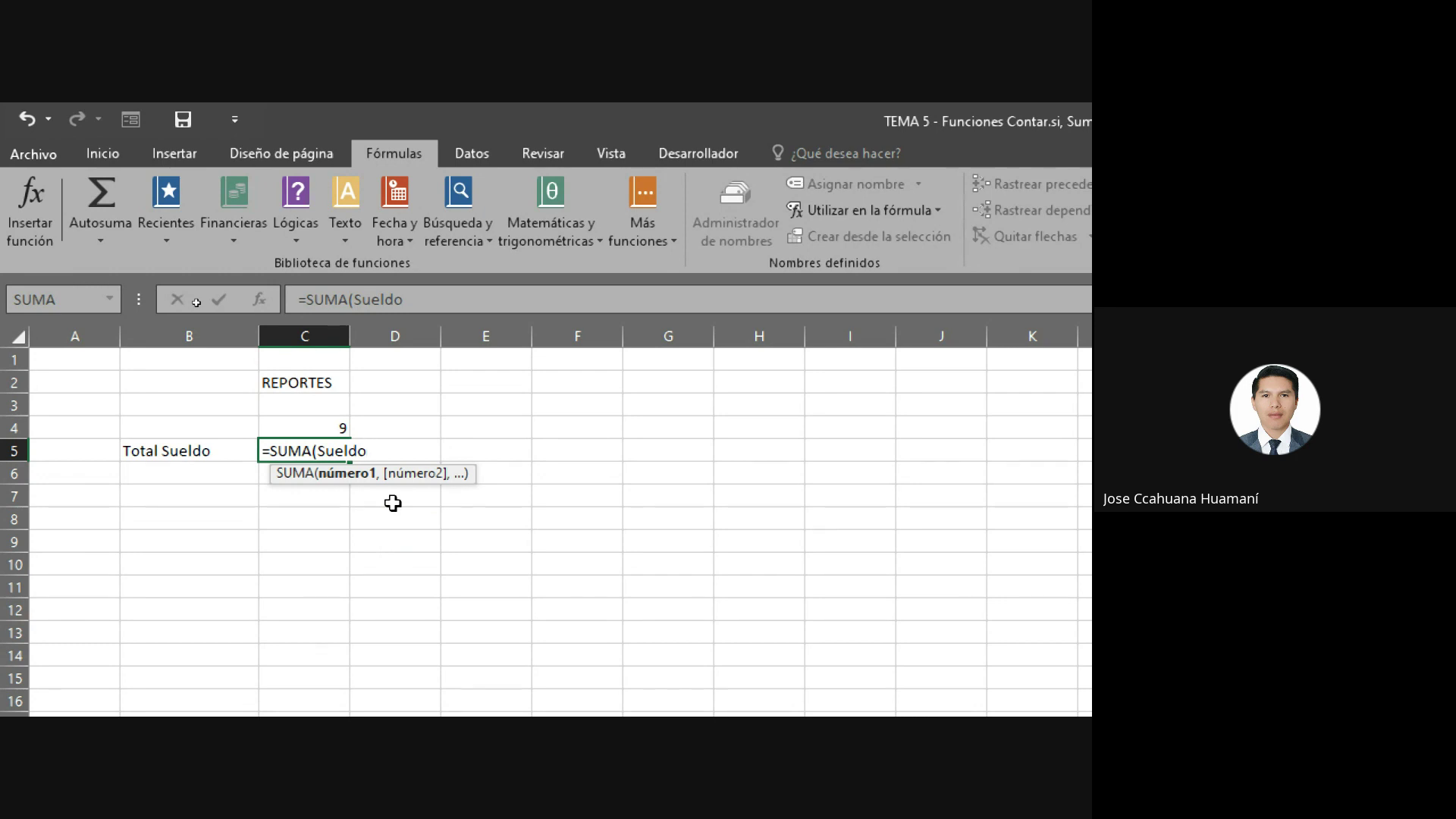
{"action": "key", "text": "Return"}
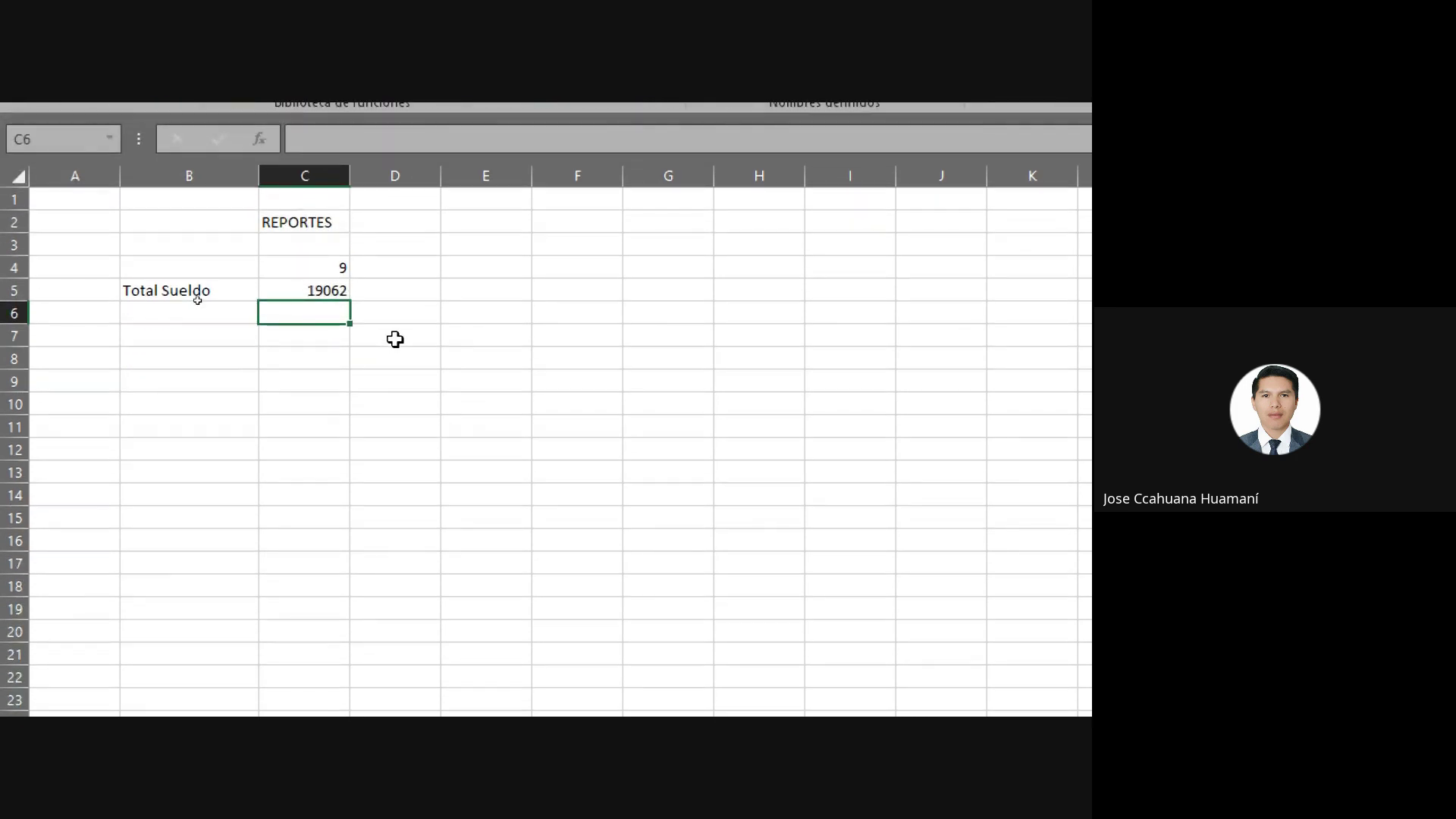
{"action": "left_click", "coordinate": [282, 294]}
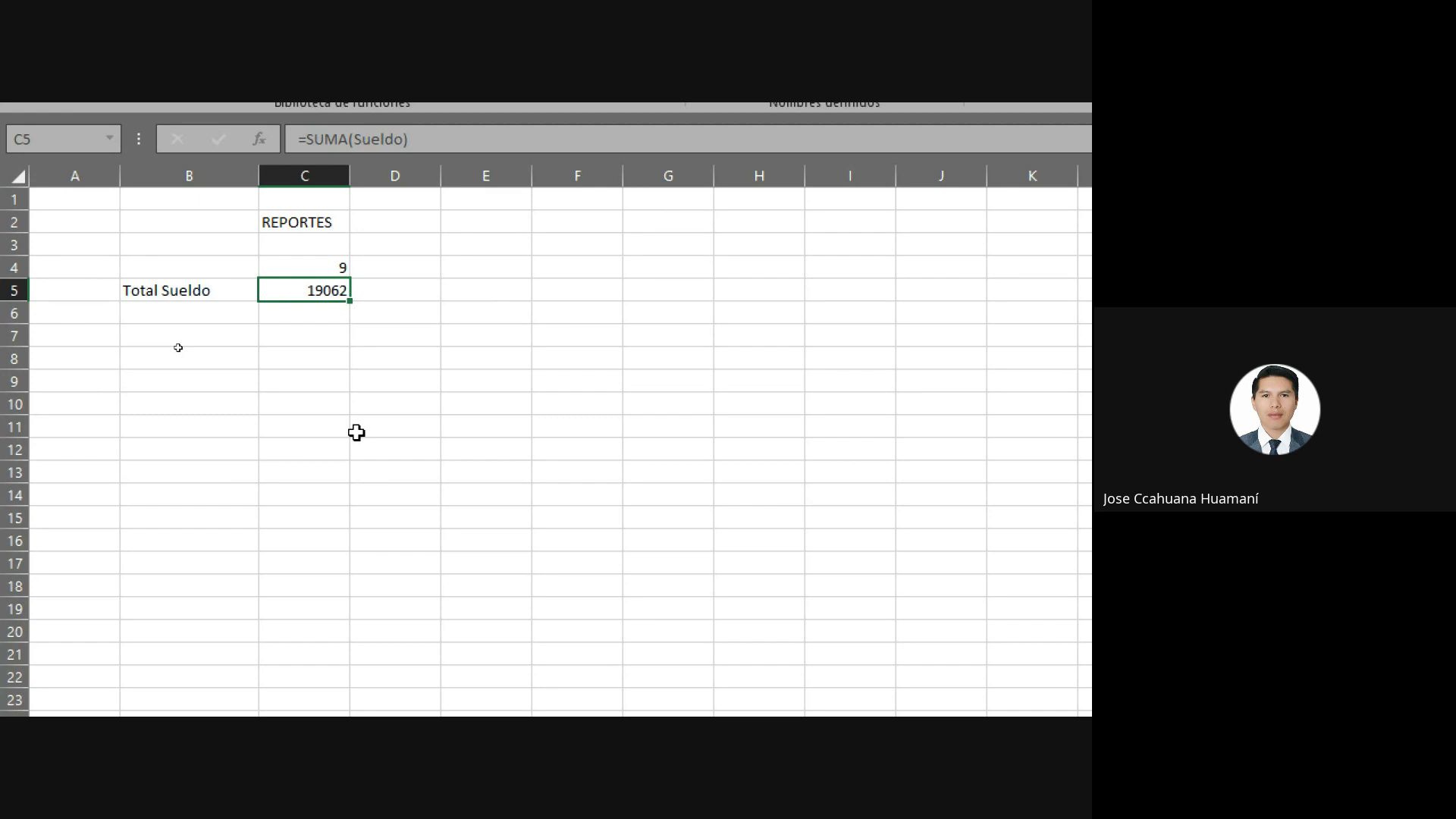
On the Ejemplo1 sheet, reselect the Sueldo column values through row 18
{"action": "left_click", "coordinate": [184, 674]}
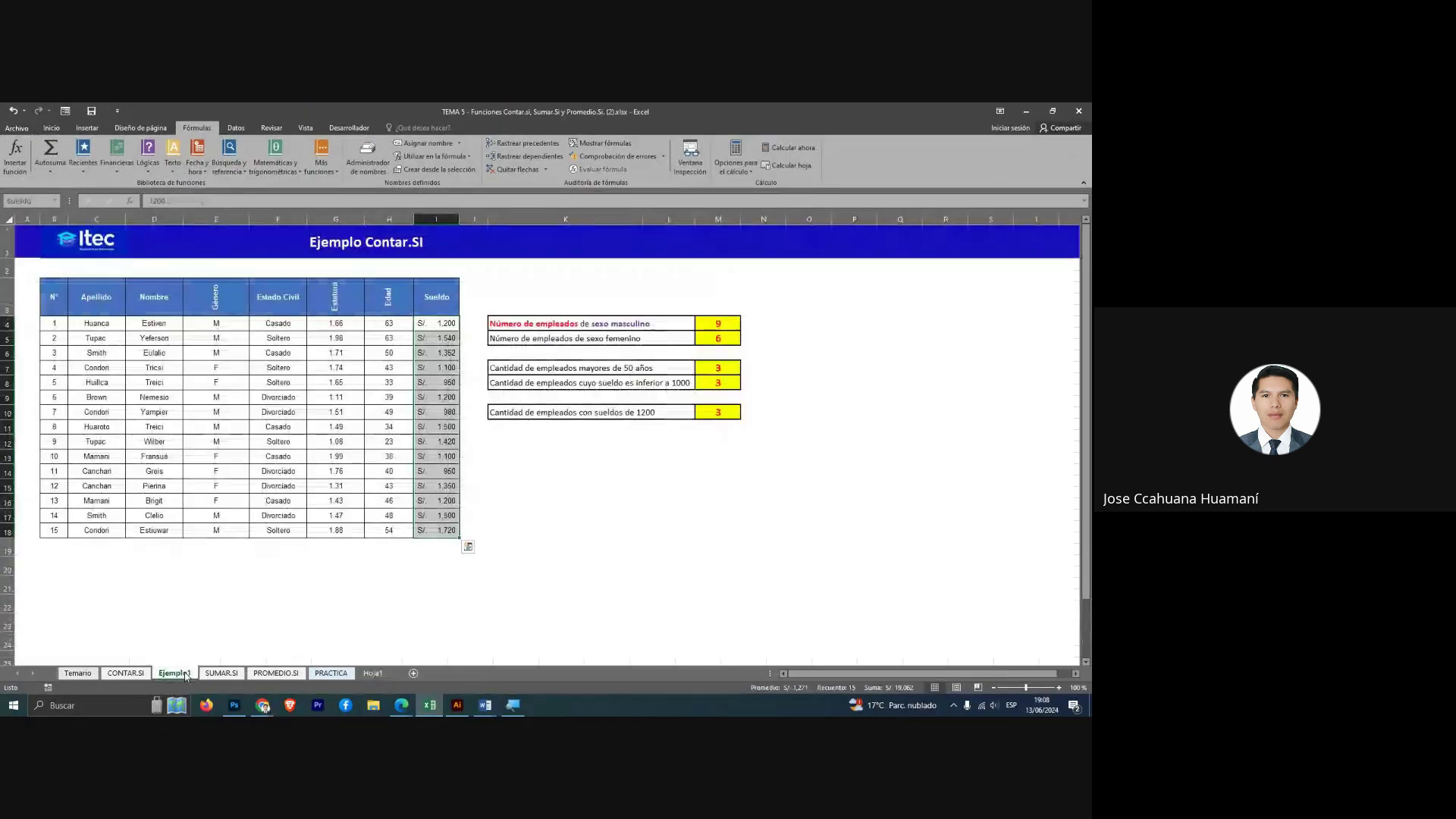
{"action": "left_click", "coordinate": [452, 457]}
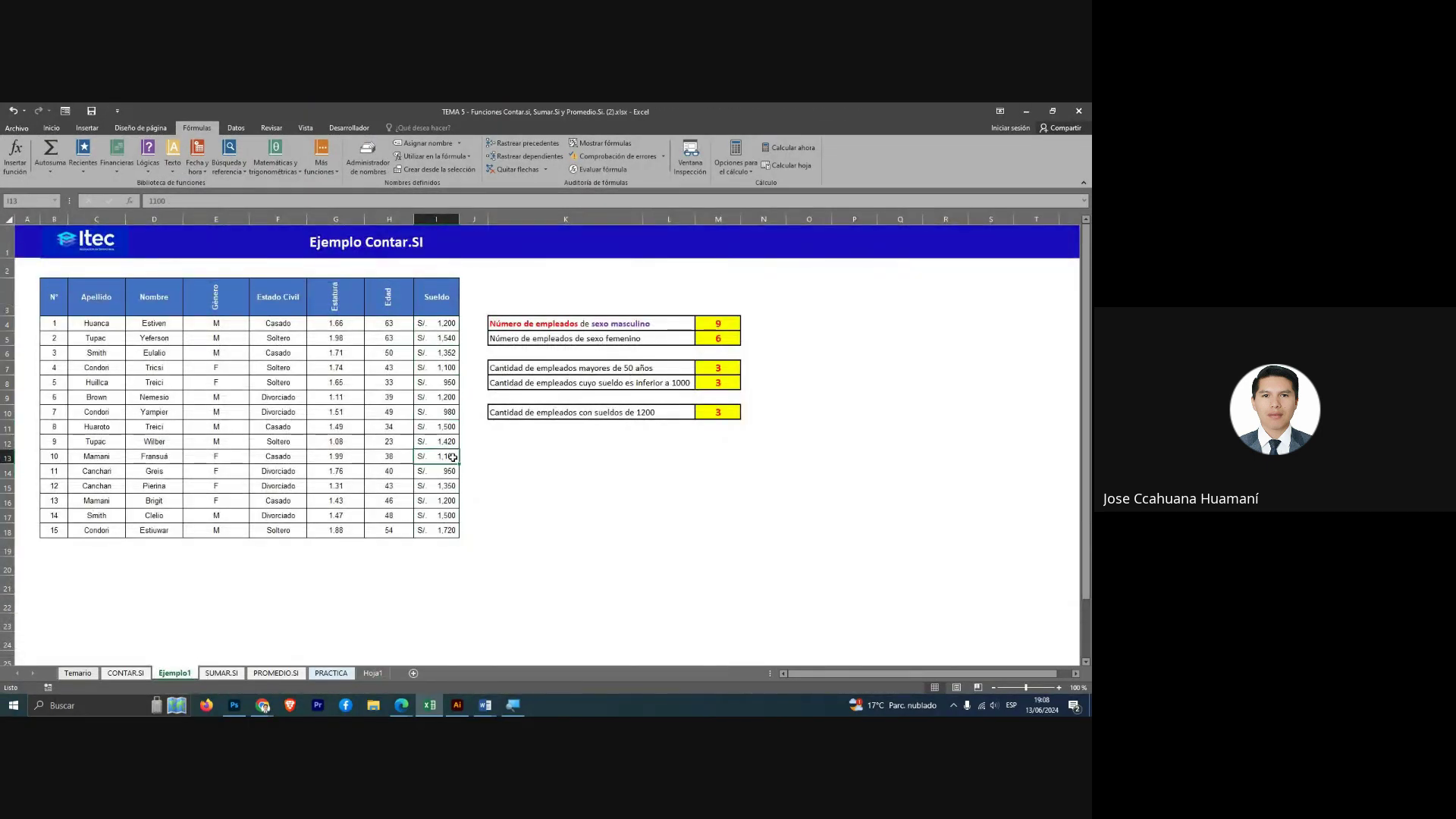
{"action": "left_click_drag", "start_coordinate": [444, 307], "coordinate": [453, 535]}
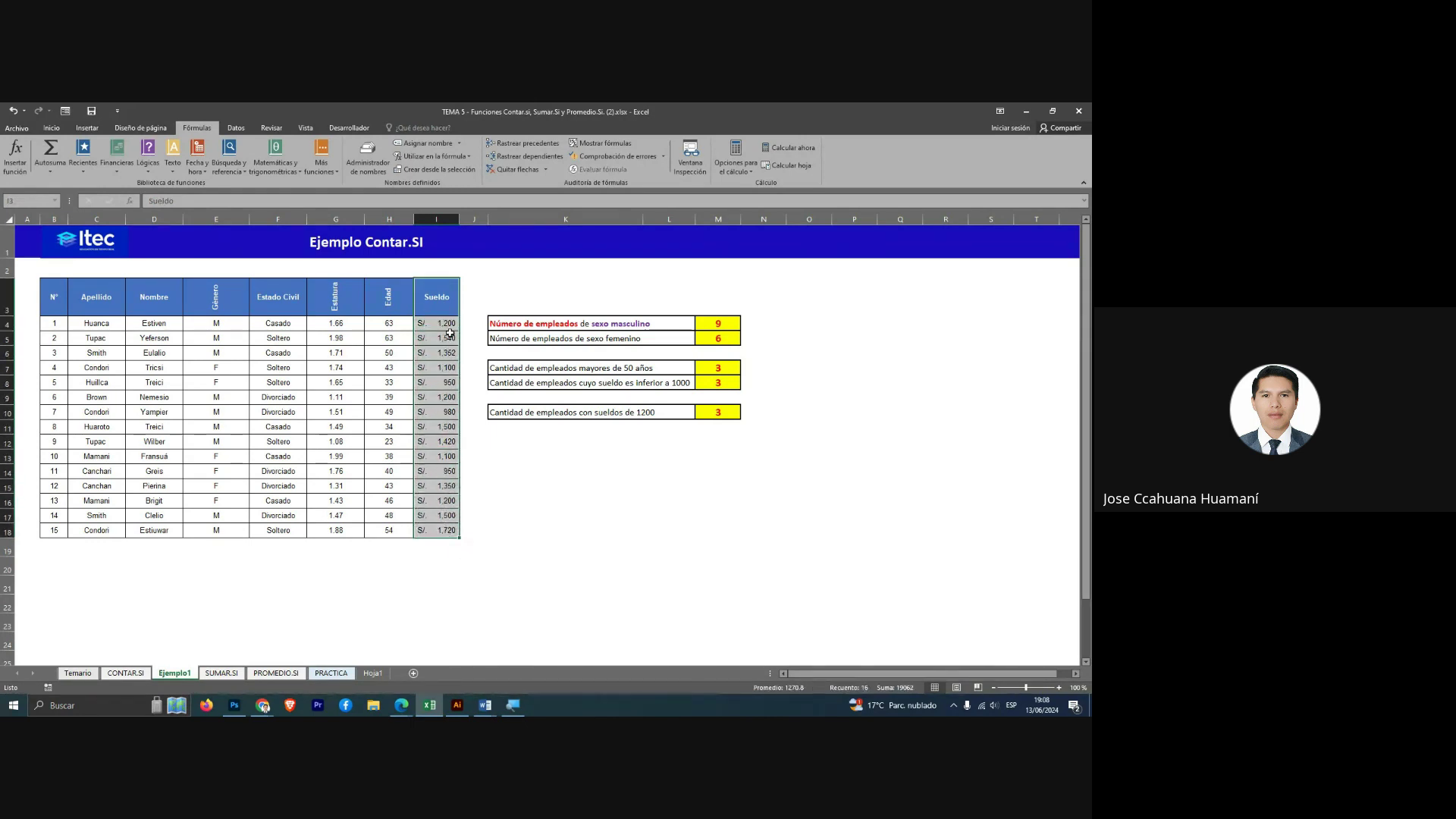
{"action": "left_click", "coordinate": [437, 291]}
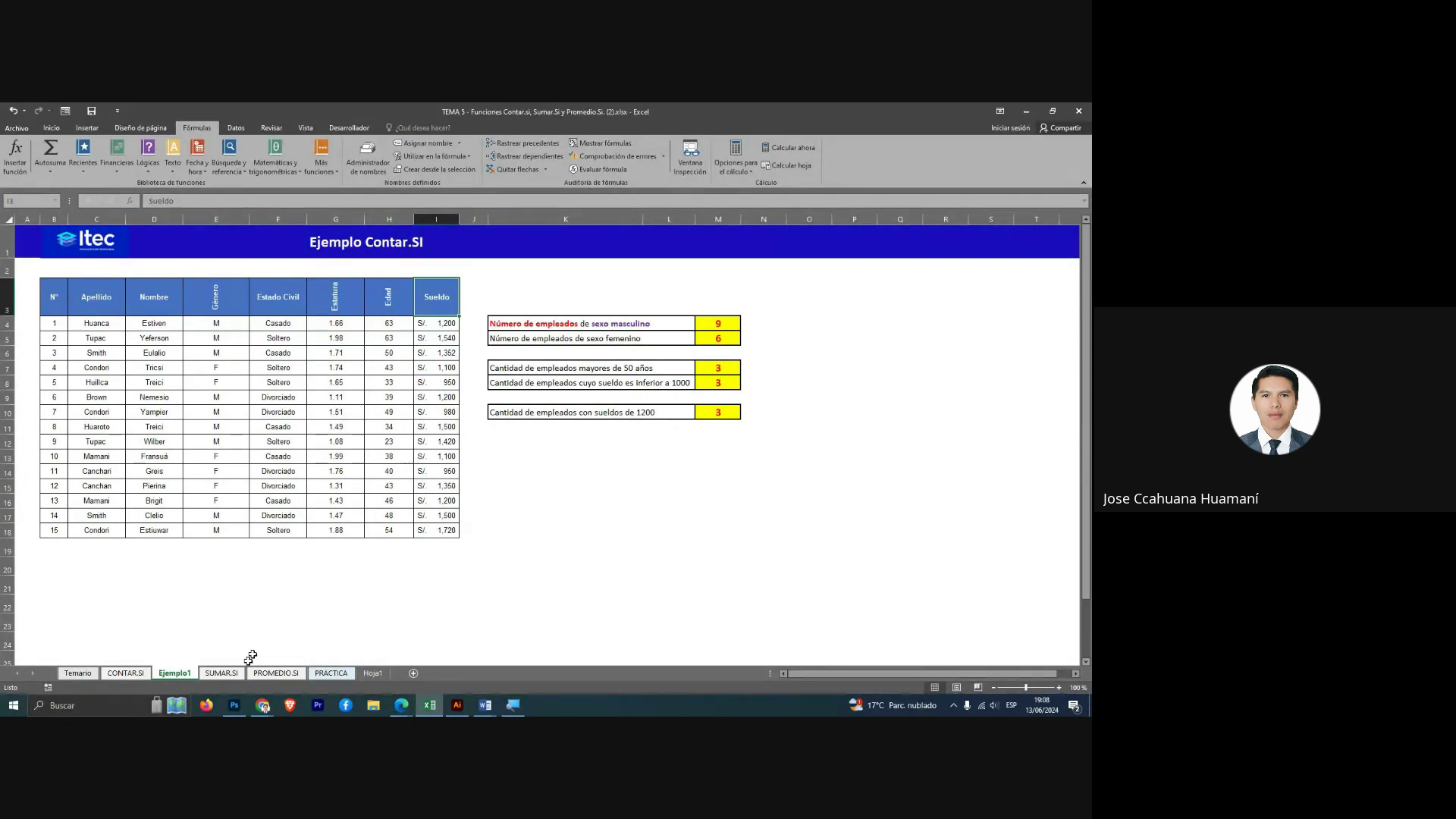
Browse the SUMAR.SI, PROMEDIO.SI, PRACTICA and Hoja1 sheets, then step back to SUMAR.SI
{"action": "left_click", "coordinate": [224, 674]}
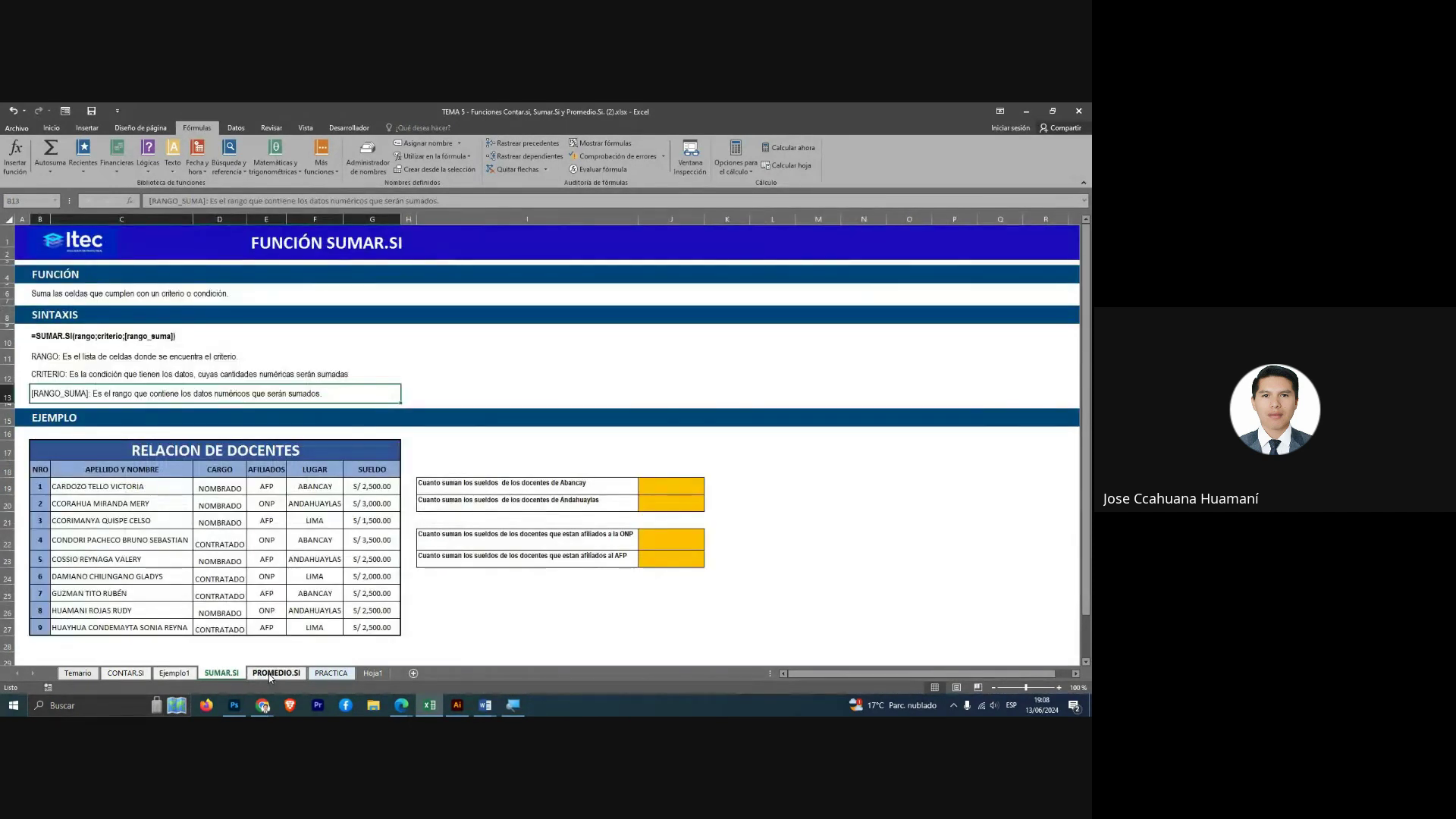
{"action": "left_click", "coordinate": [275, 673]}
{"action": "left_click", "coordinate": [332, 674]}
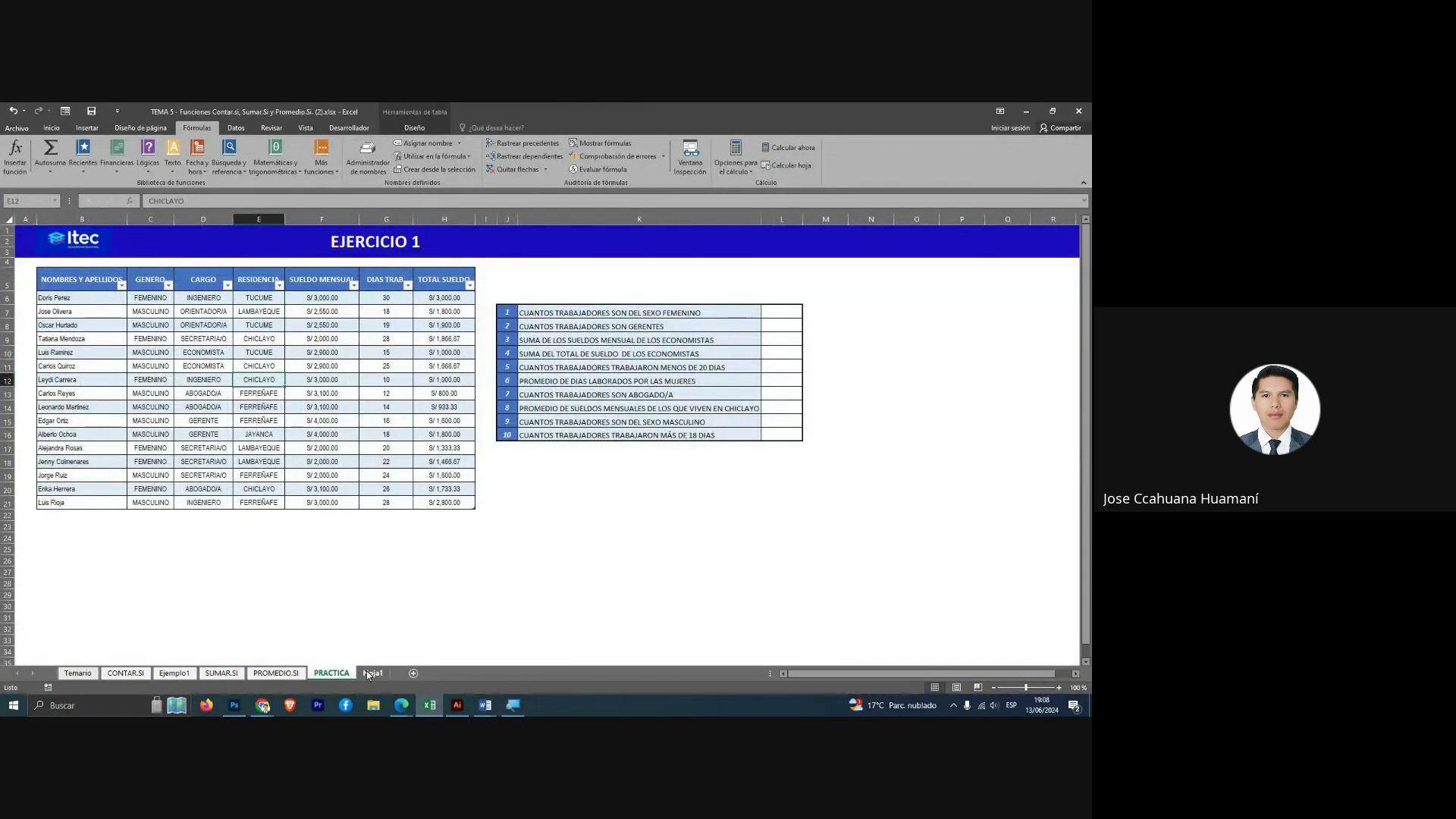
{"action": "left_click", "coordinate": [372, 674]}
{"action": "left_click", "coordinate": [331, 673]}
{"action": "left_click", "coordinate": [276, 674]}
{"action": "left_click", "coordinate": [222, 674]}
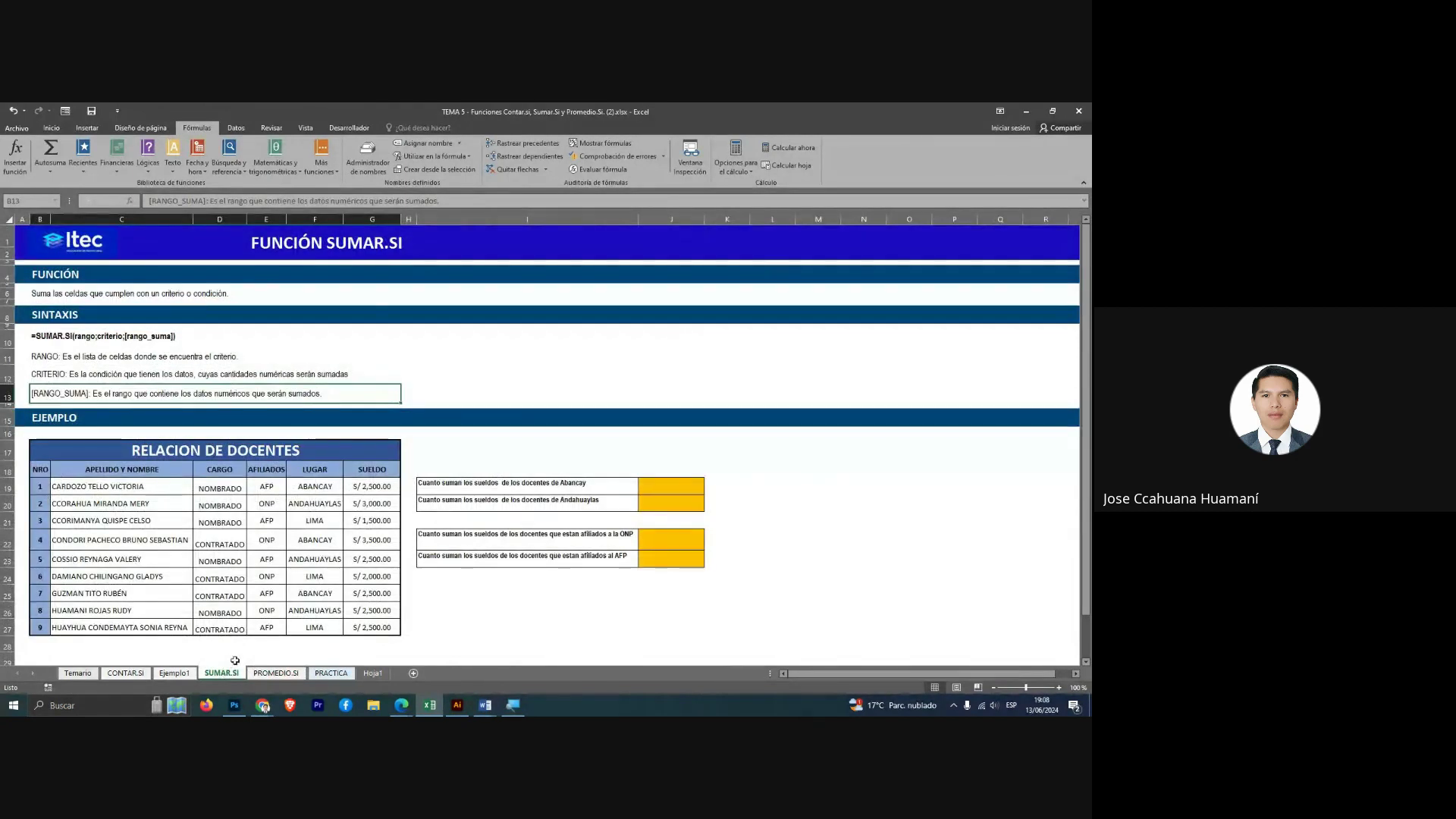
Return to the SUMAR.SI sheet via Ejemplo1 and select the 2,500 salary in row 26
{"action": "left_click", "coordinate": [174, 674]}
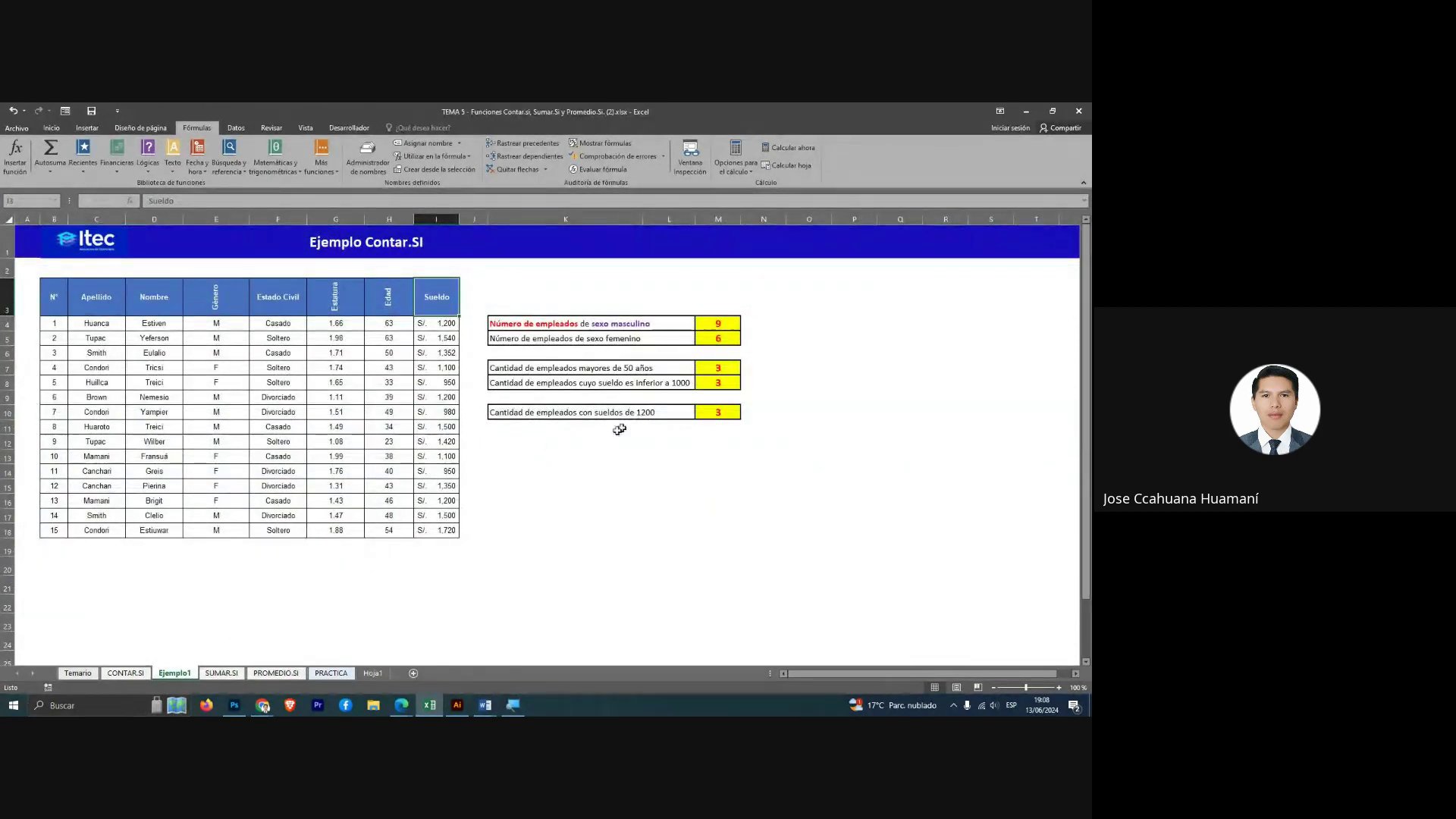
{"action": "left_click", "coordinate": [227, 673]}
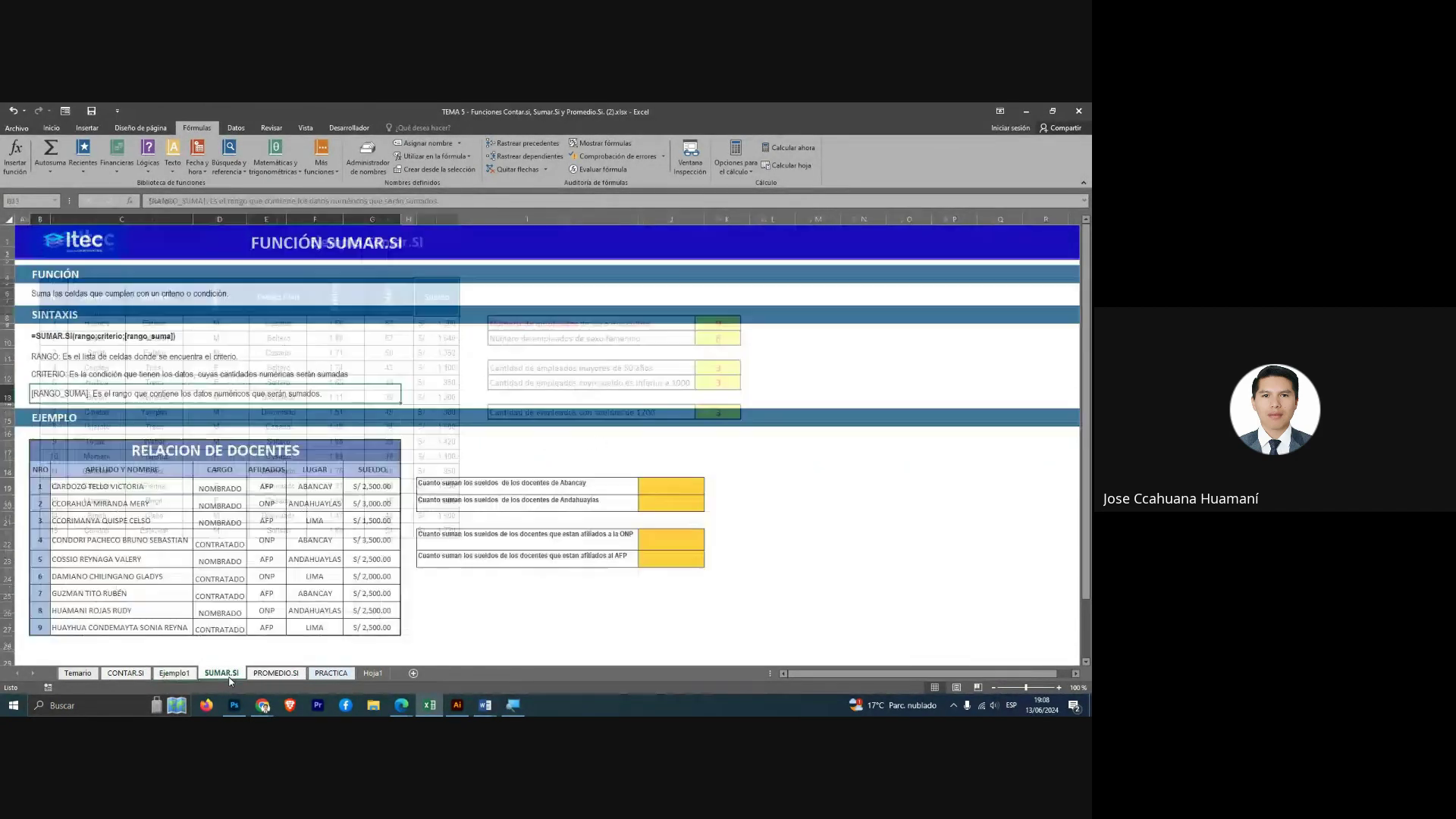
{"action": "scroll", "coordinate": [364, 531], "scroll_direction": "down", "scroll_amount": 1}
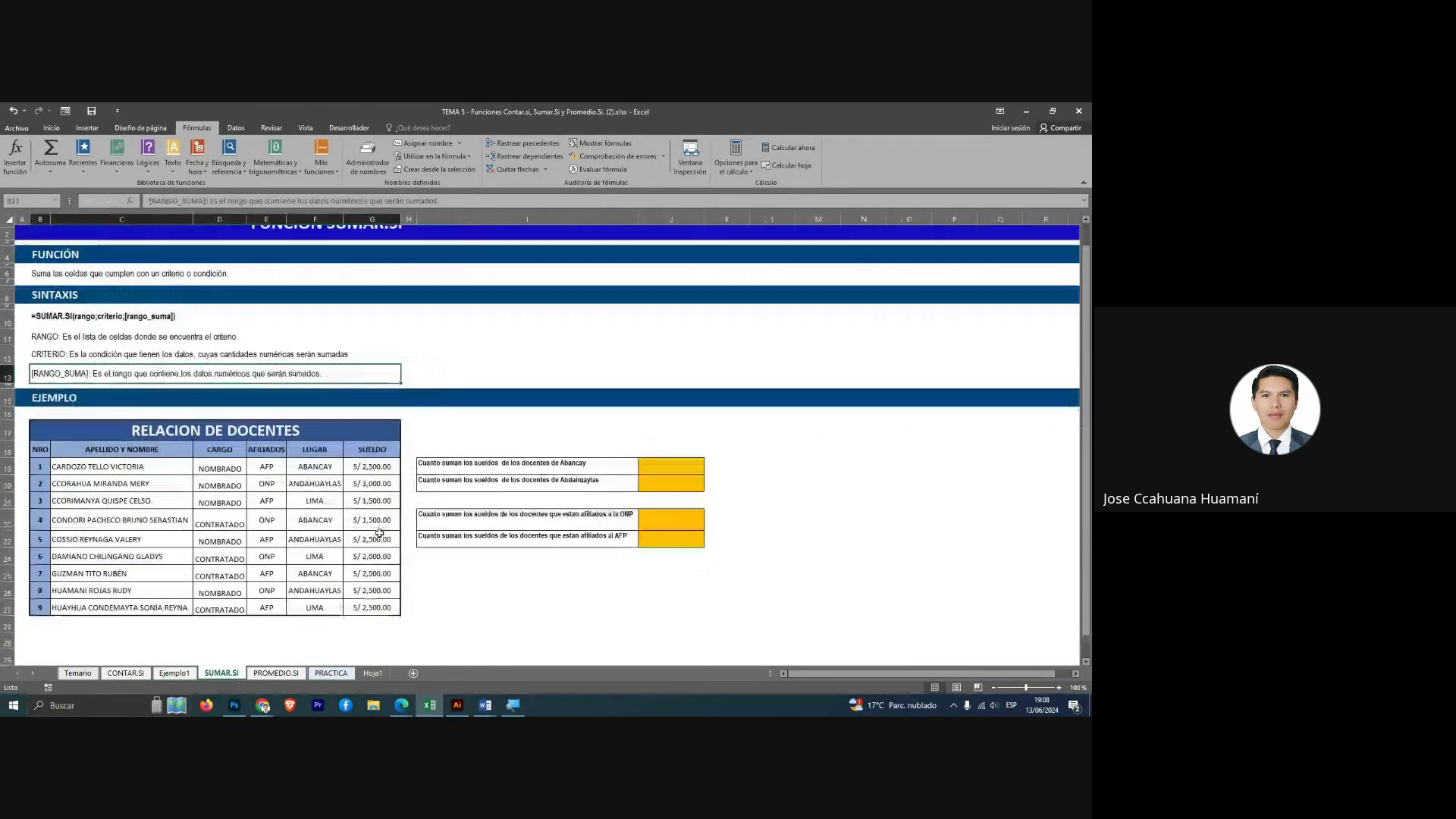
{"action": "left_click", "coordinate": [350, 570]}
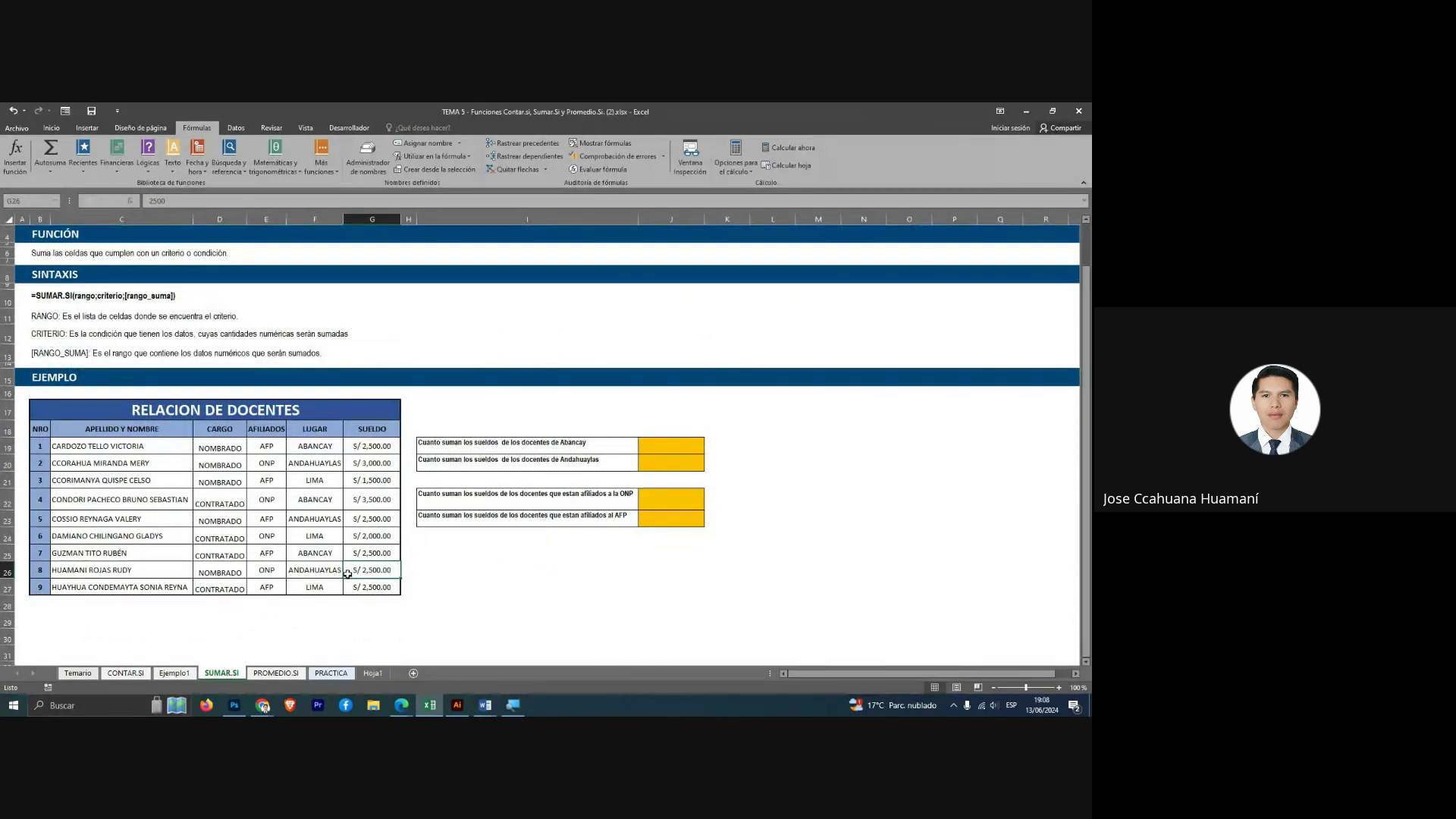
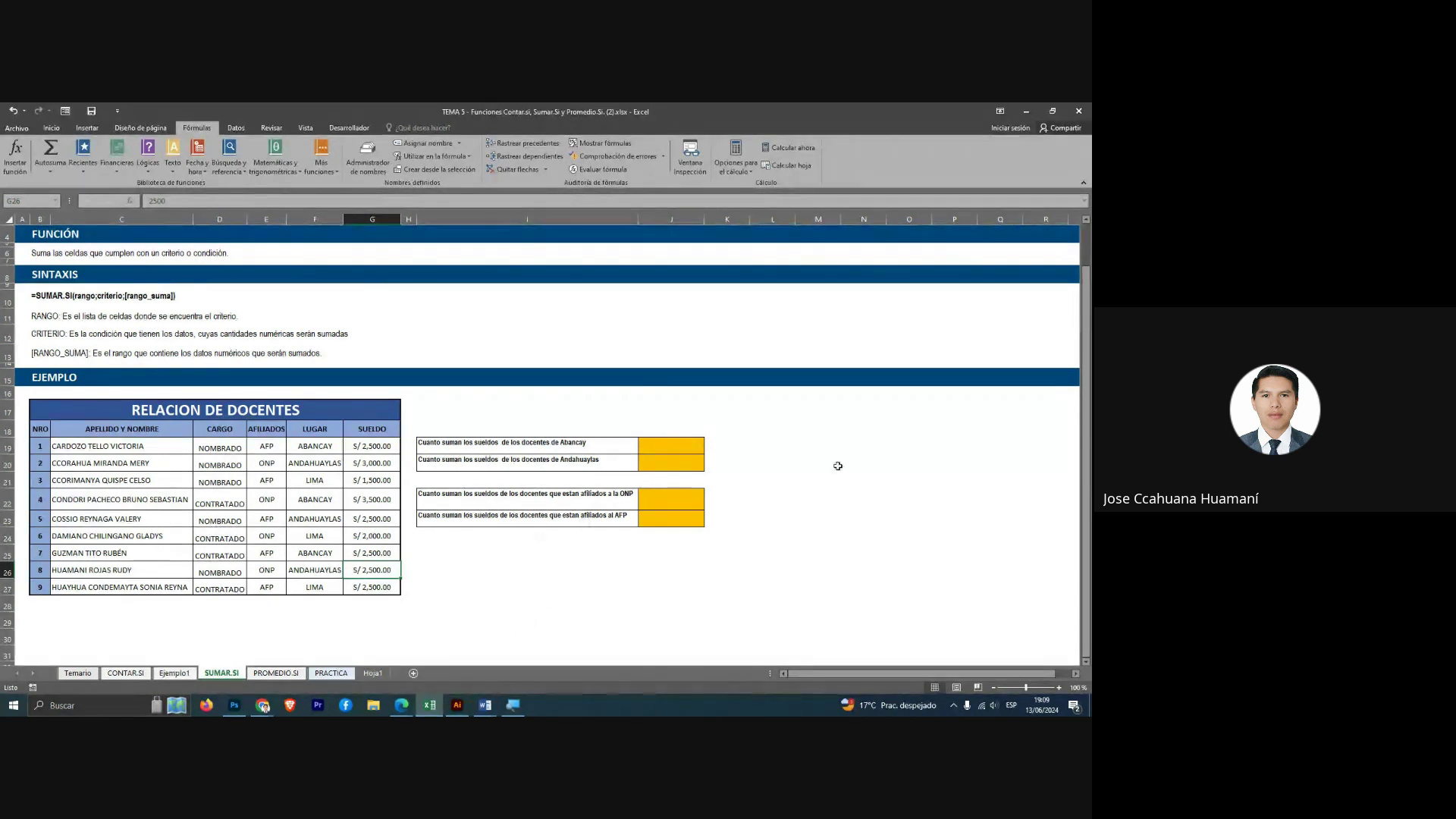
Merge cells L18:N18 beside the example table and enter the contact phone number
{"action": "left_click", "coordinate": [758, 413]}
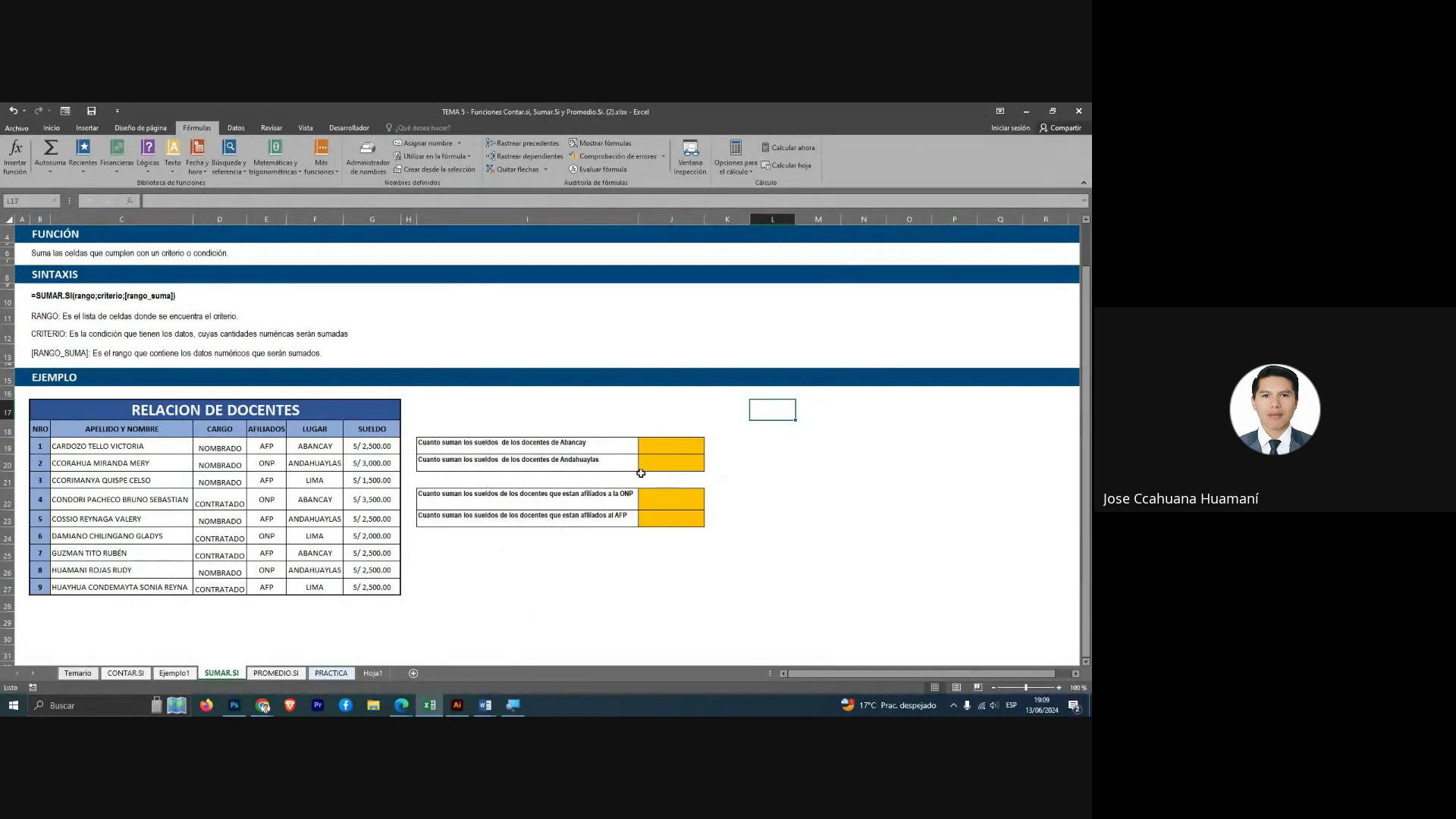
{"action": "left_click", "coordinate": [650, 449]}
{"action": "left_click", "coordinate": [774, 417]}
{"action": "left_click", "coordinate": [771, 428]}
{"action": "left_click_drag", "start_coordinate": [843, 429], "coordinate": [786, 429]}
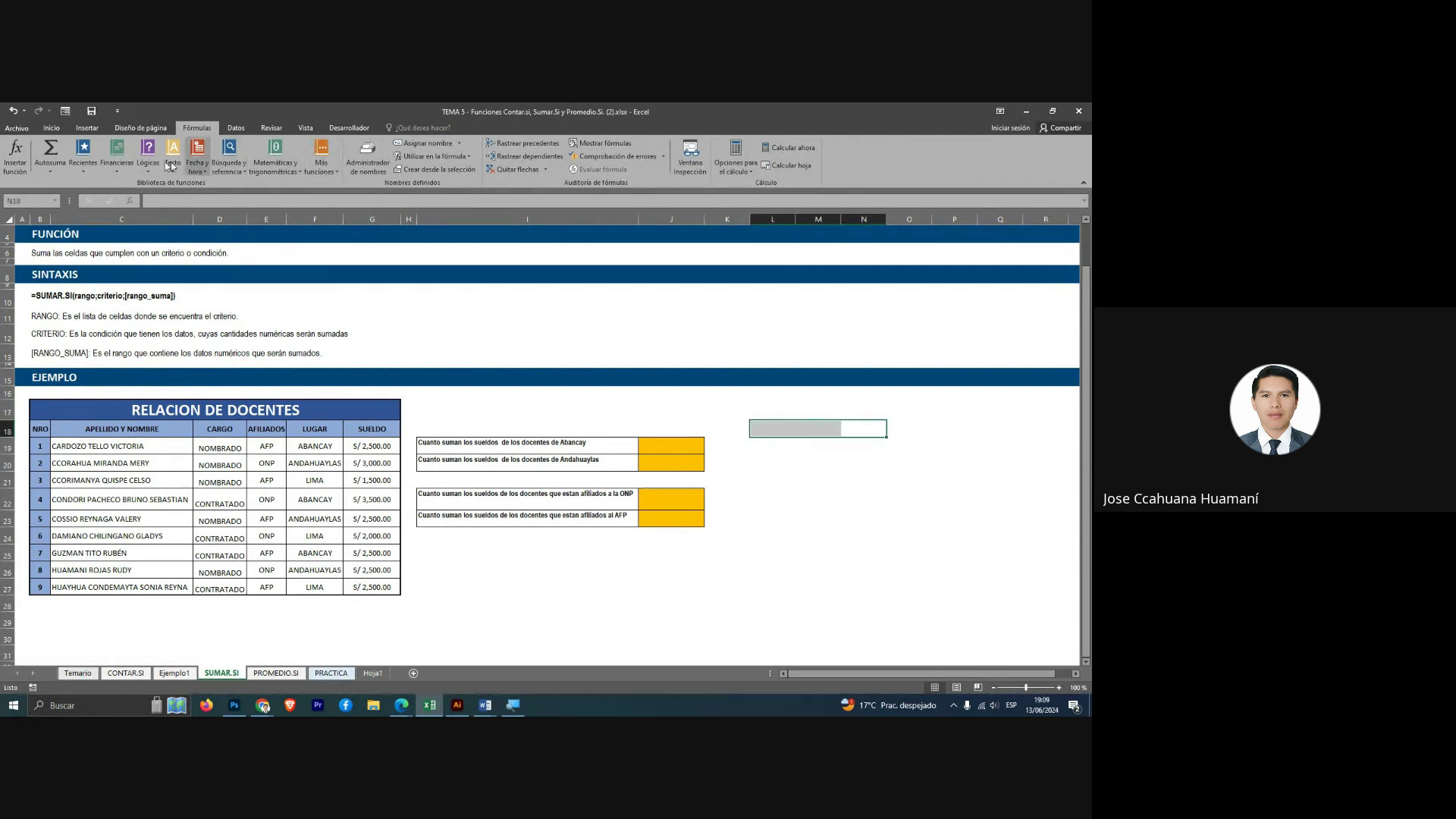
{"action": "left_click", "coordinate": [51, 127]}
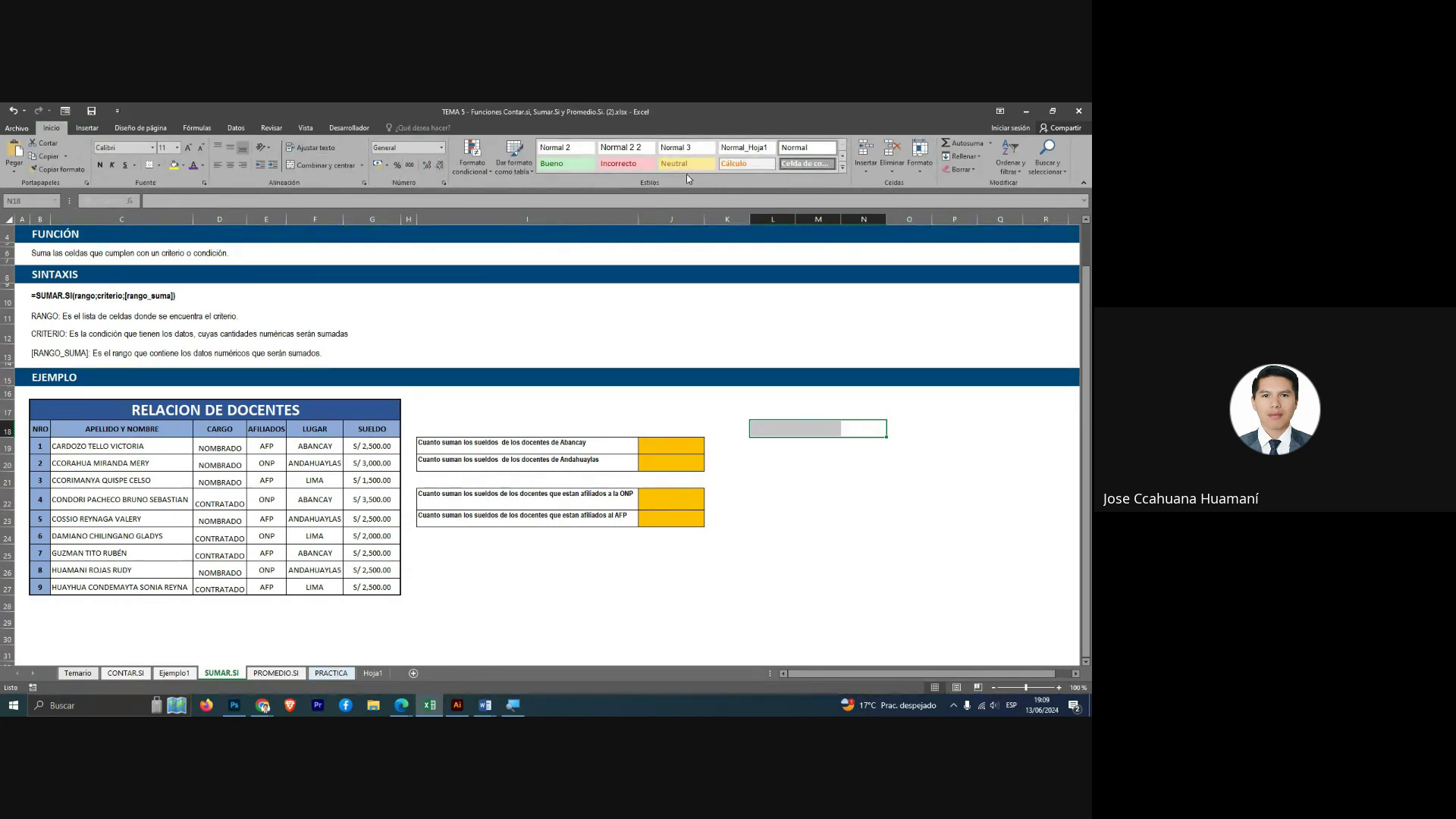
{"action": "left_click", "coordinate": [319, 164]}
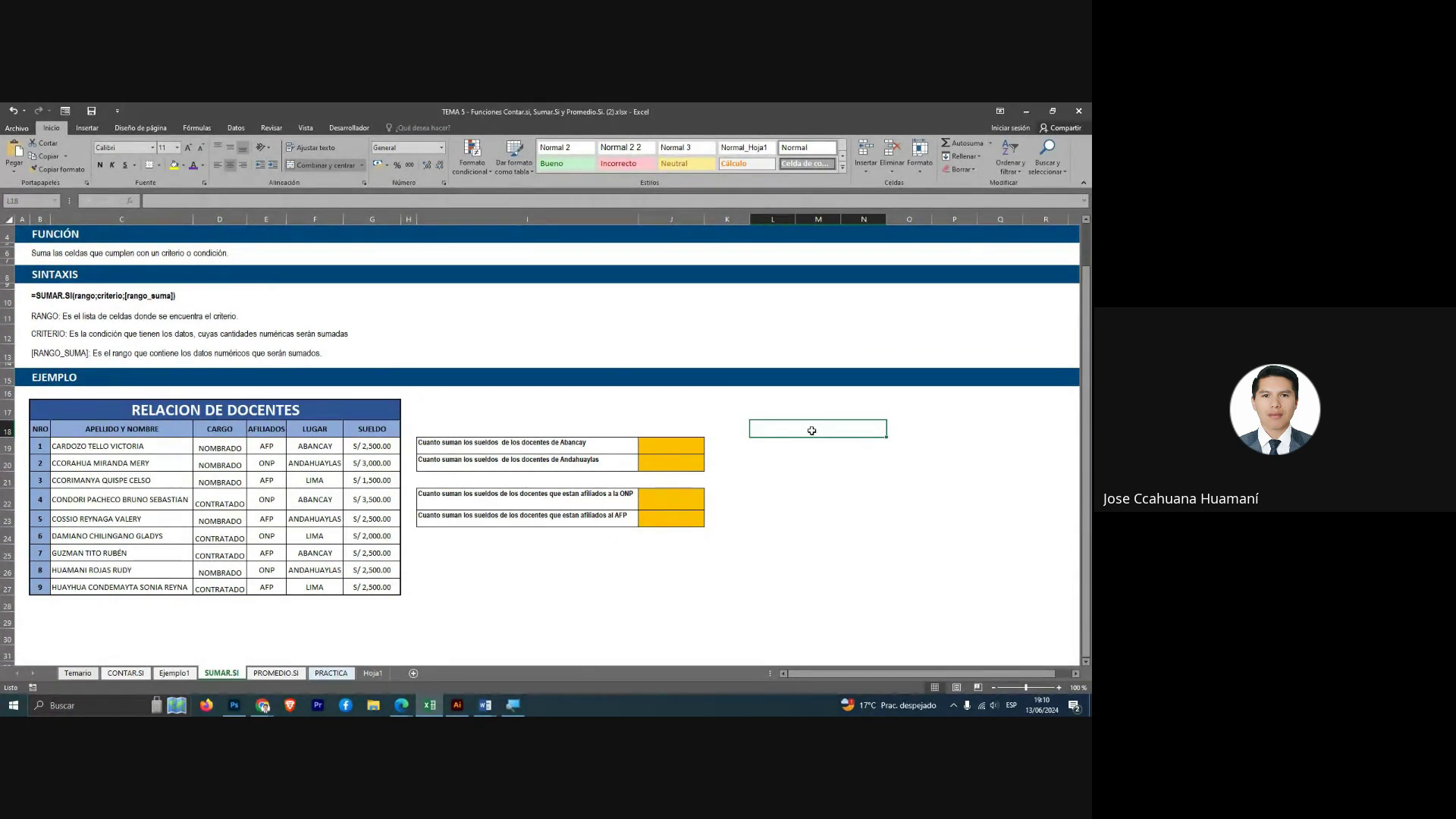
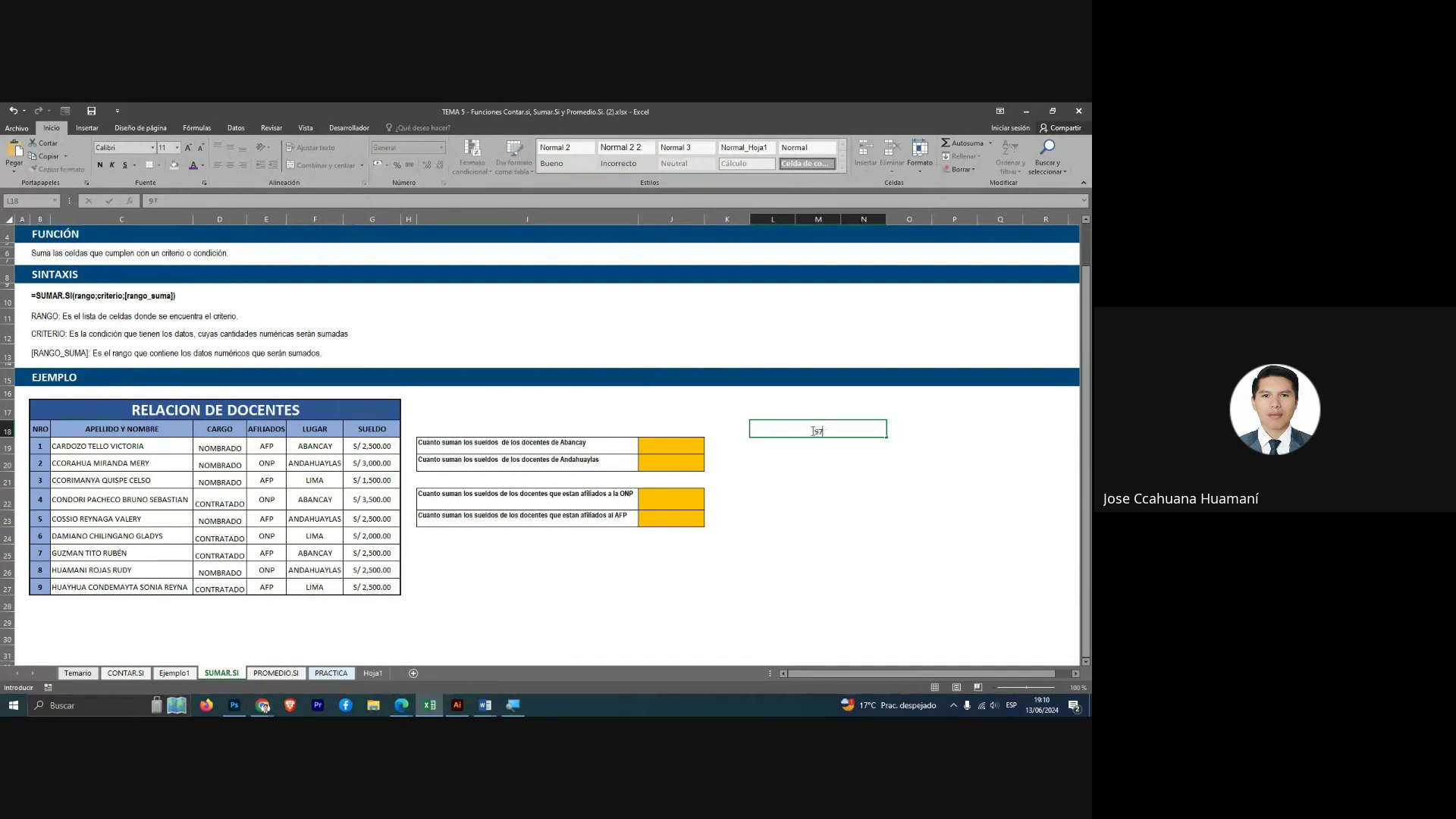
{"action": "left_click", "coordinate": [817, 463]}
Make the phone number bold with a much larger font on a yellow fill
{"action": "left_click", "coordinate": [821, 432]}
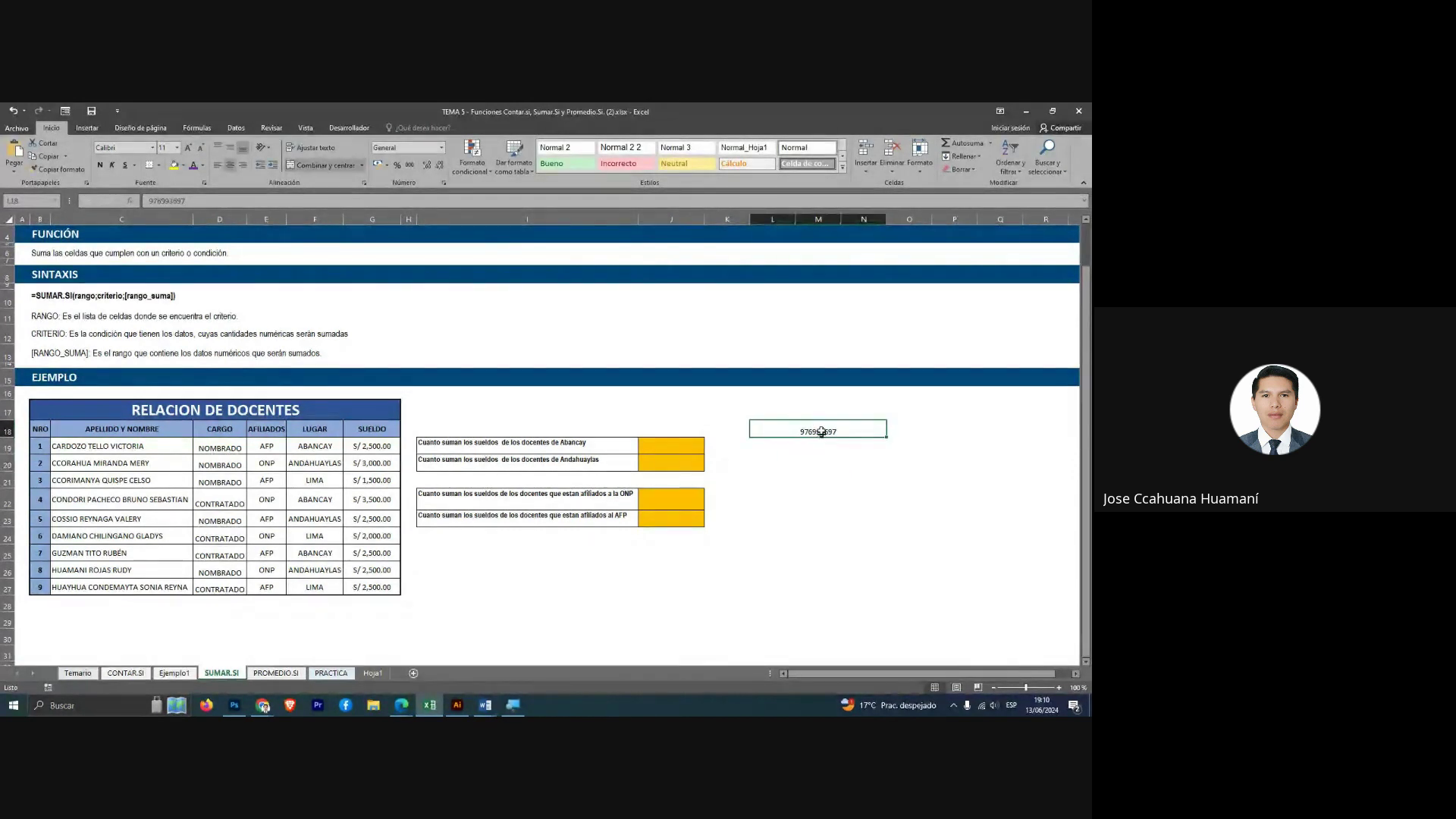
{"action": "left_click", "coordinate": [101, 164]}
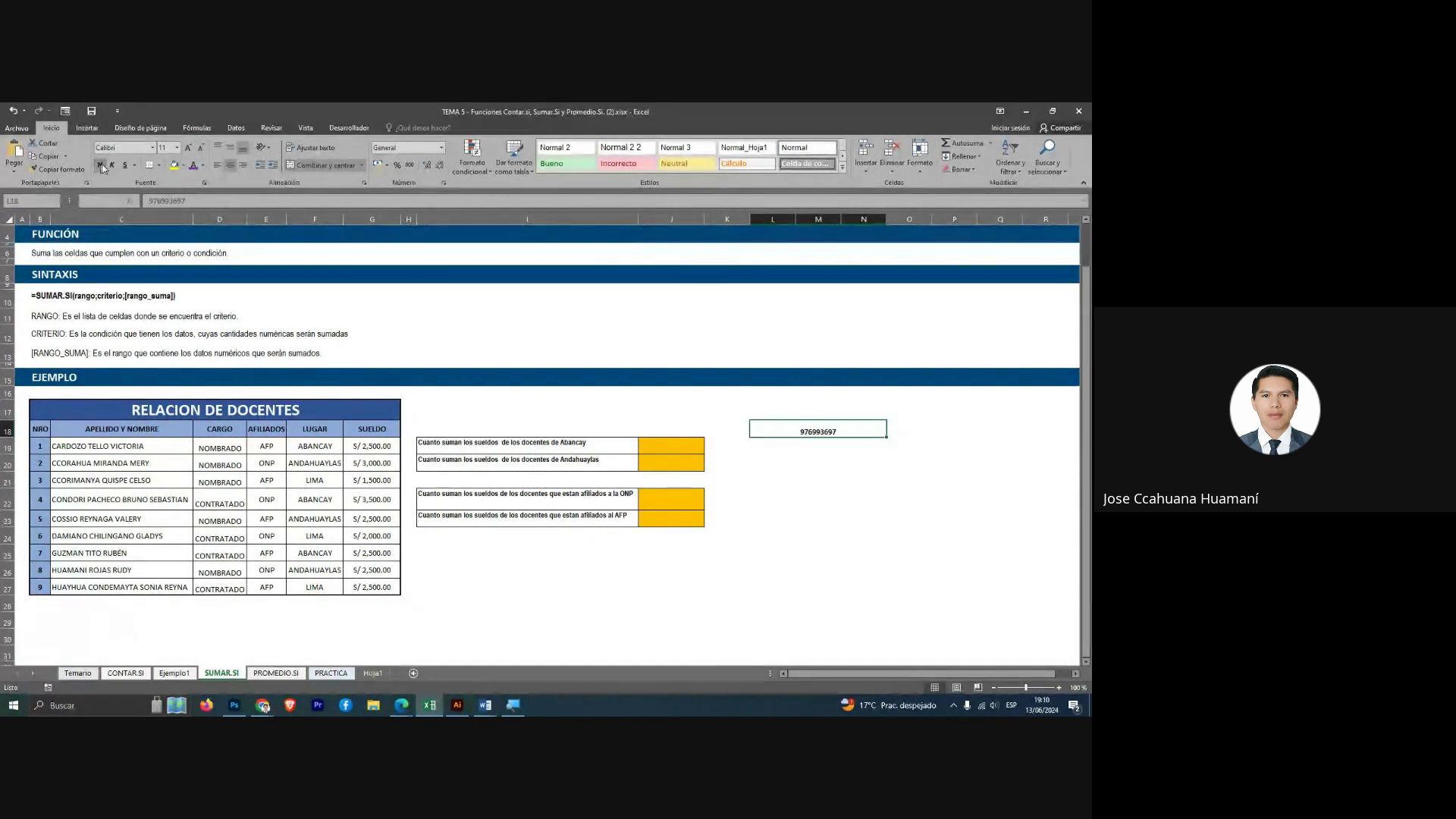
{"action": "left_click", "coordinate": [188, 147]}
{"action": "left_click", "coordinate": [189, 148]}
{"action": "left_click", "coordinate": [190, 147]}
{"action": "left_click", "coordinate": [190, 149]}
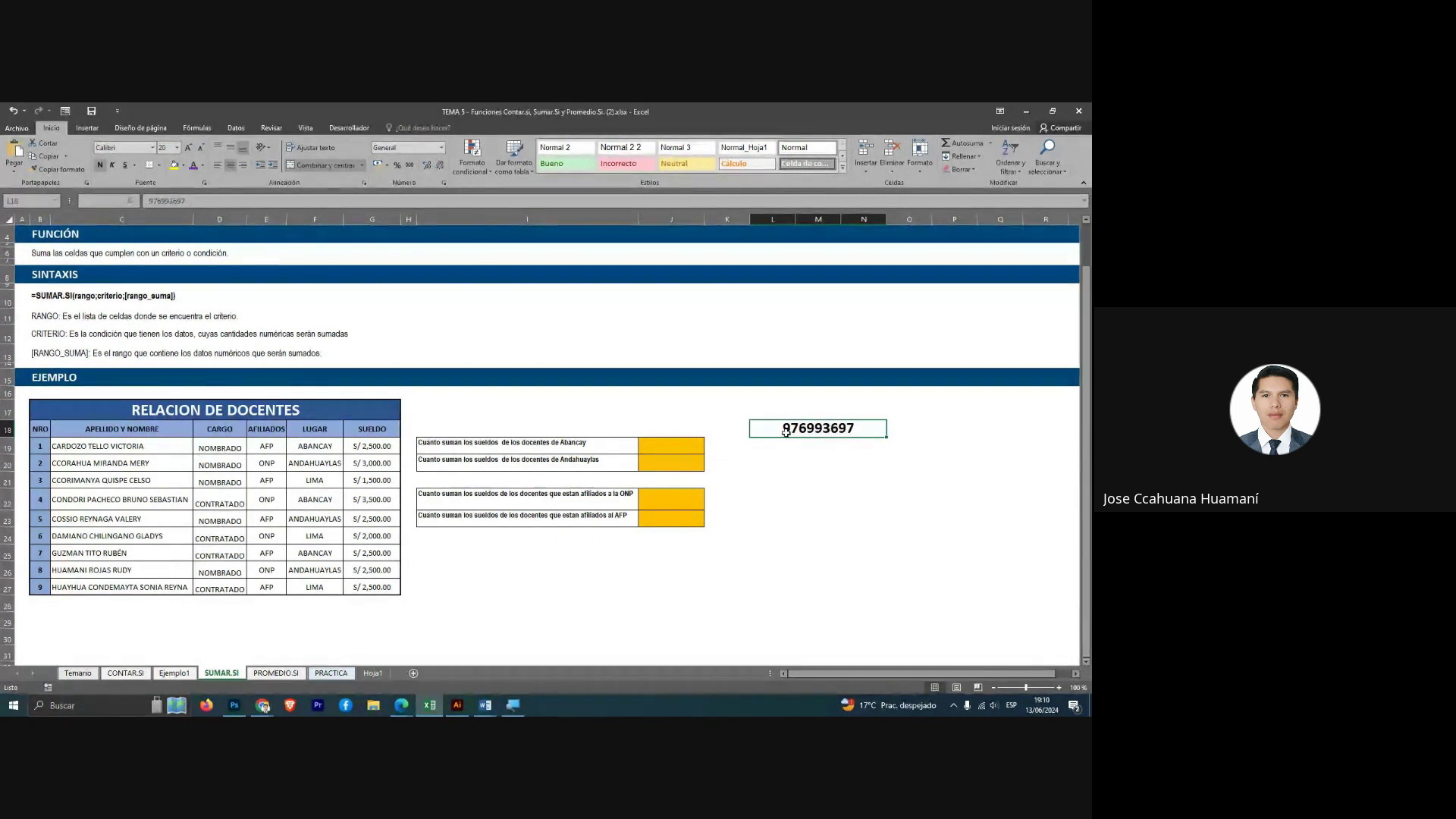
{"action": "key", "text": "ctrl+z"}
{"action": "key", "text": "ctrl+y"}
{"action": "left_click", "coordinate": [174, 164]}
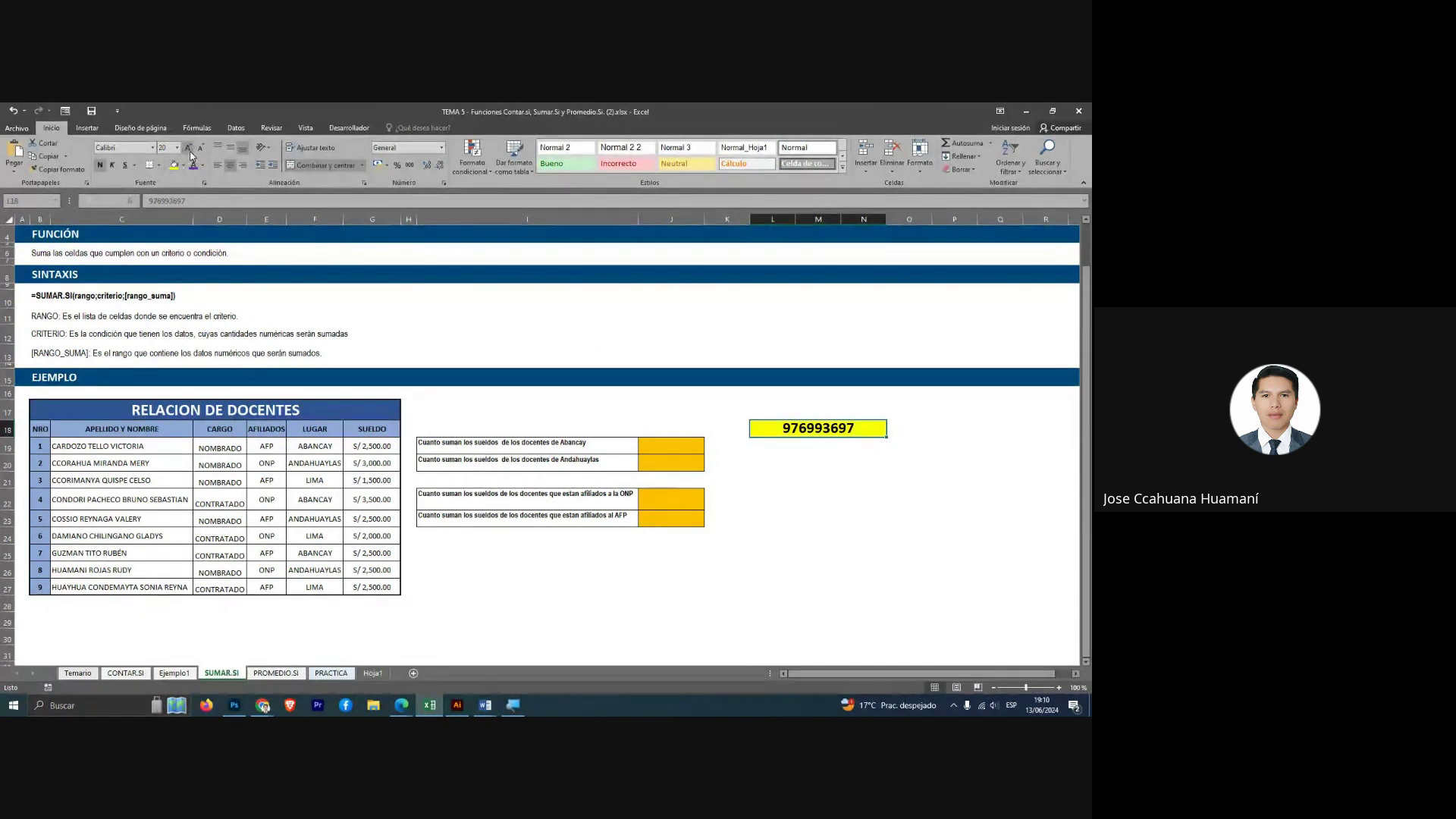
{"action": "left_click", "coordinate": [189, 149]}
{"action": "left_click", "coordinate": [189, 149]}
{"action": "left_click", "coordinate": [754, 492]}
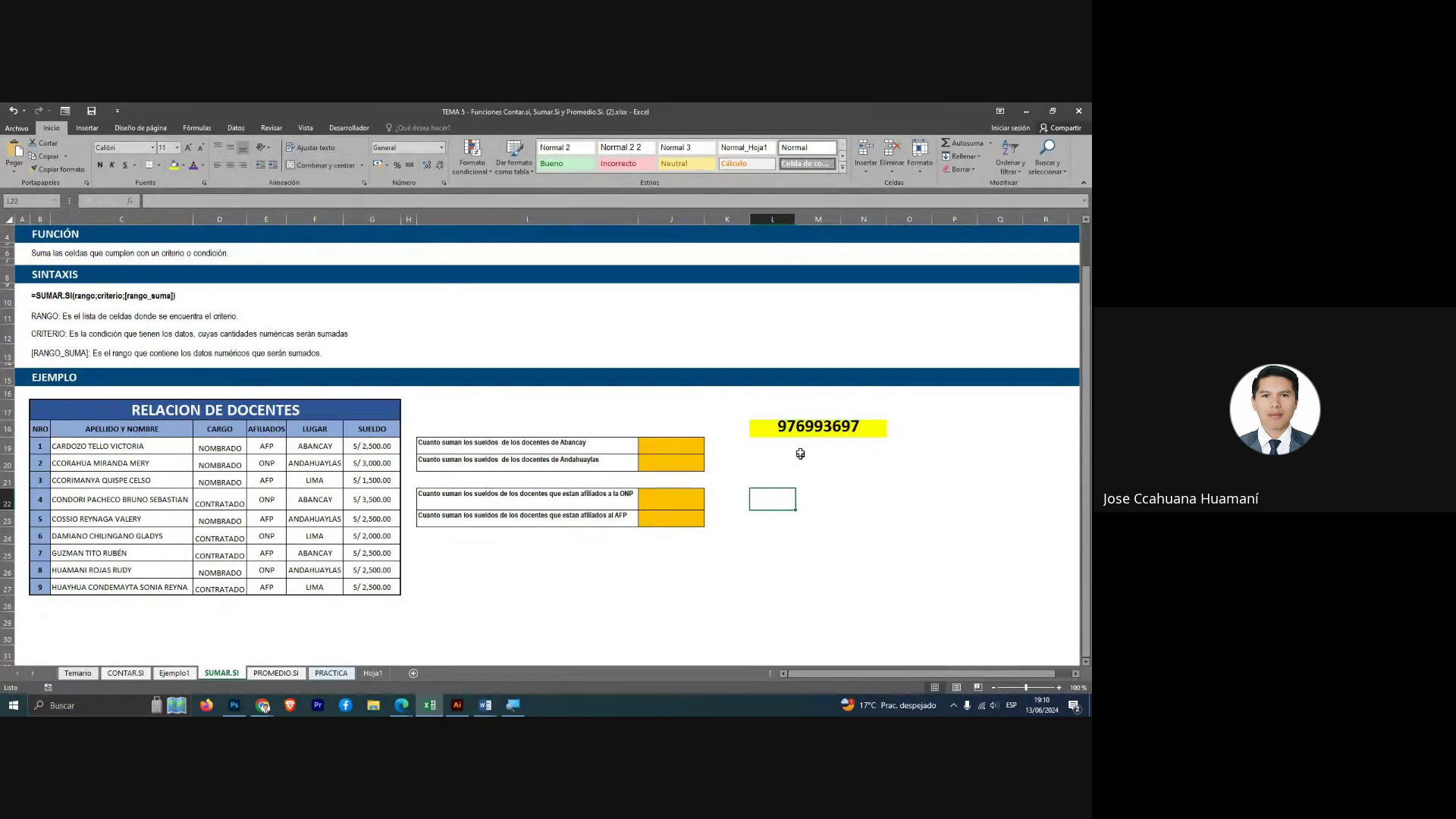
Make row 18 taller to fit the enlarged number, then go to the Ejemplo1 sheet
{"action": "left_click", "coordinate": [796, 429]}
{"action": "left_click_drag", "start_coordinate": [12, 438], "coordinate": [12, 444]}
{"action": "left_click", "coordinate": [766, 462]}
{"action": "left_click", "coordinate": [802, 437]}
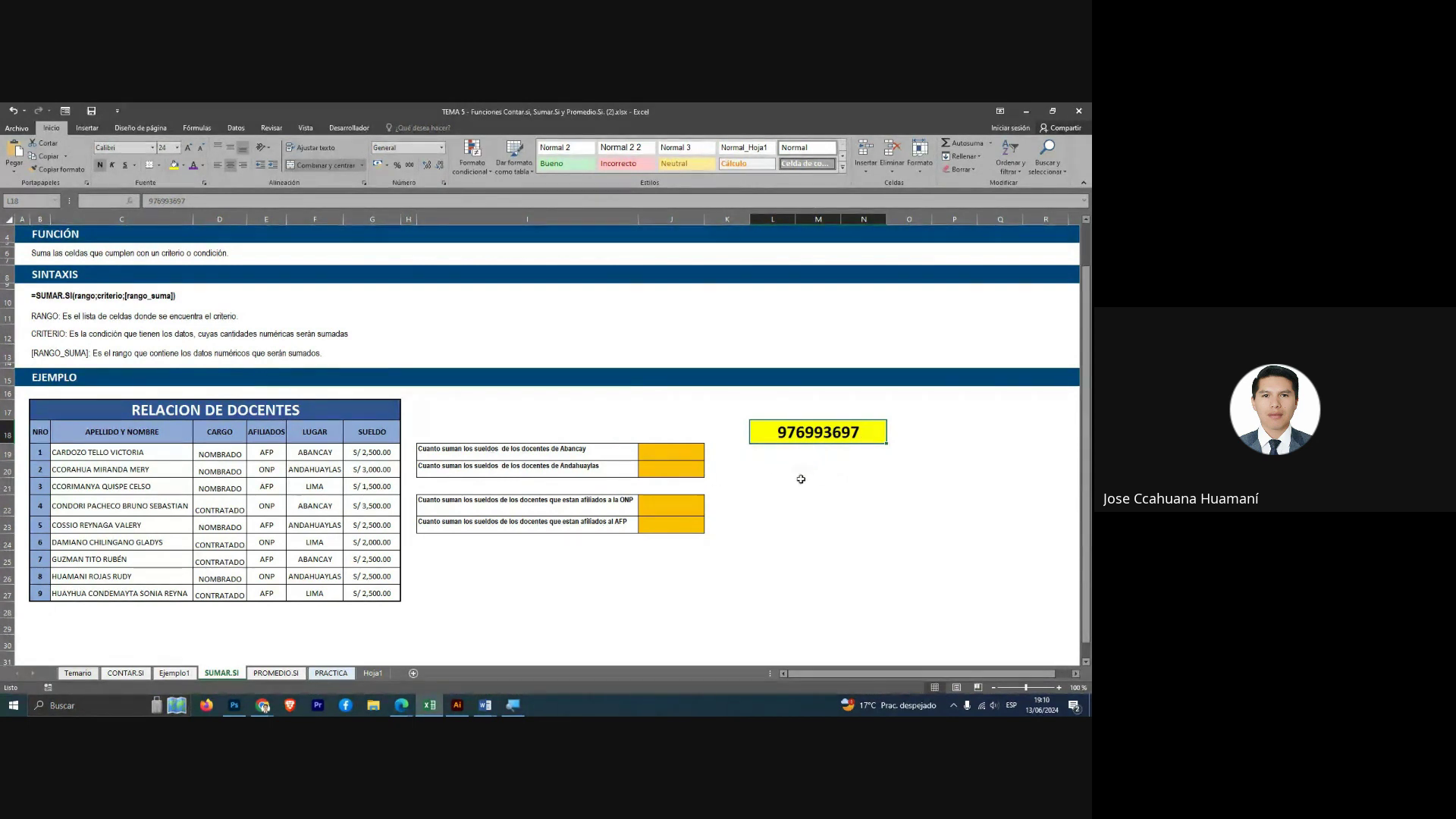
{"action": "left_click", "coordinate": [856, 504]}
{"action": "left_click", "coordinate": [828, 427]}
{"action": "left_click", "coordinate": [184, 681]}
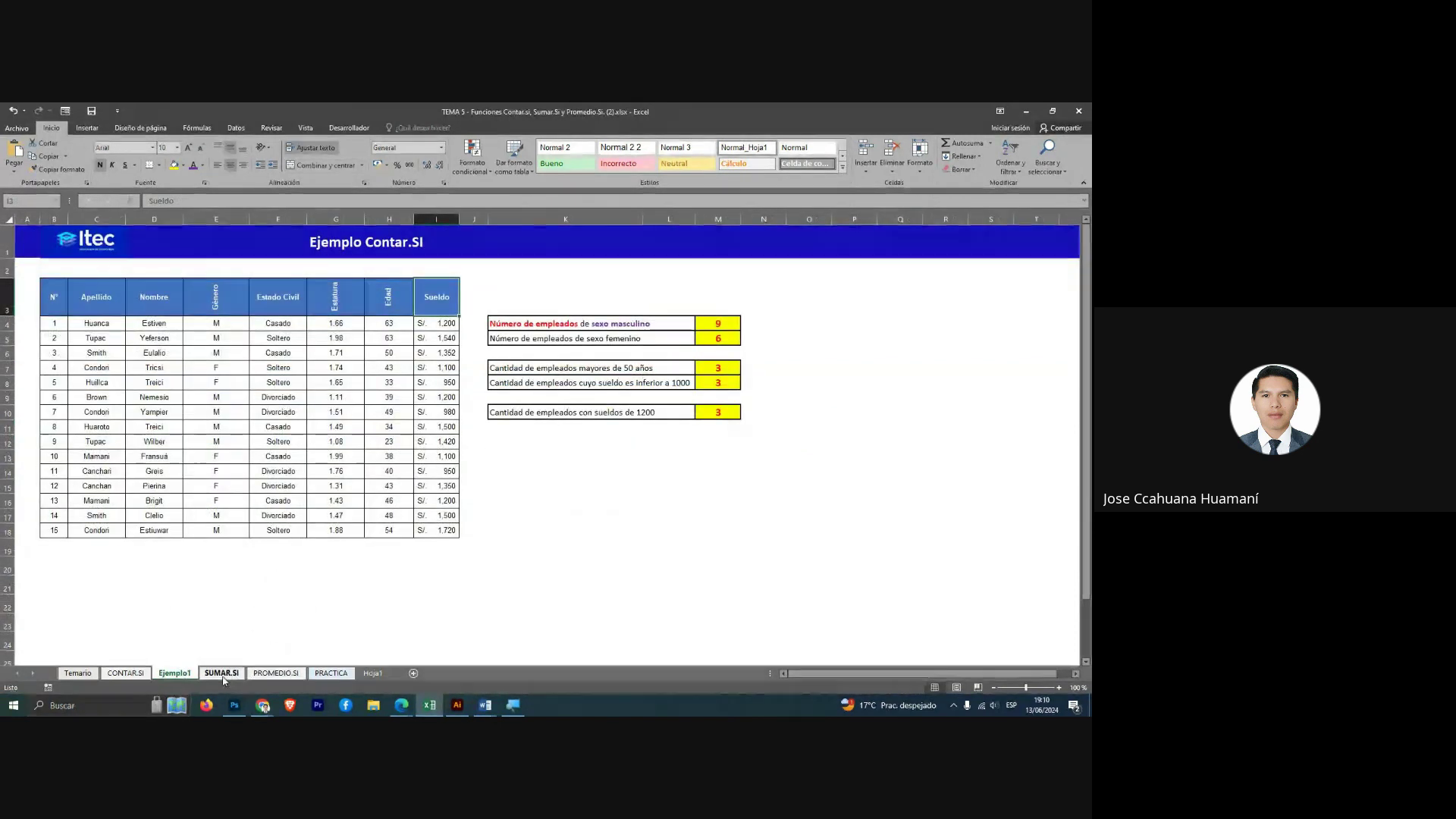
{"action": "left_click", "coordinate": [222, 673]}
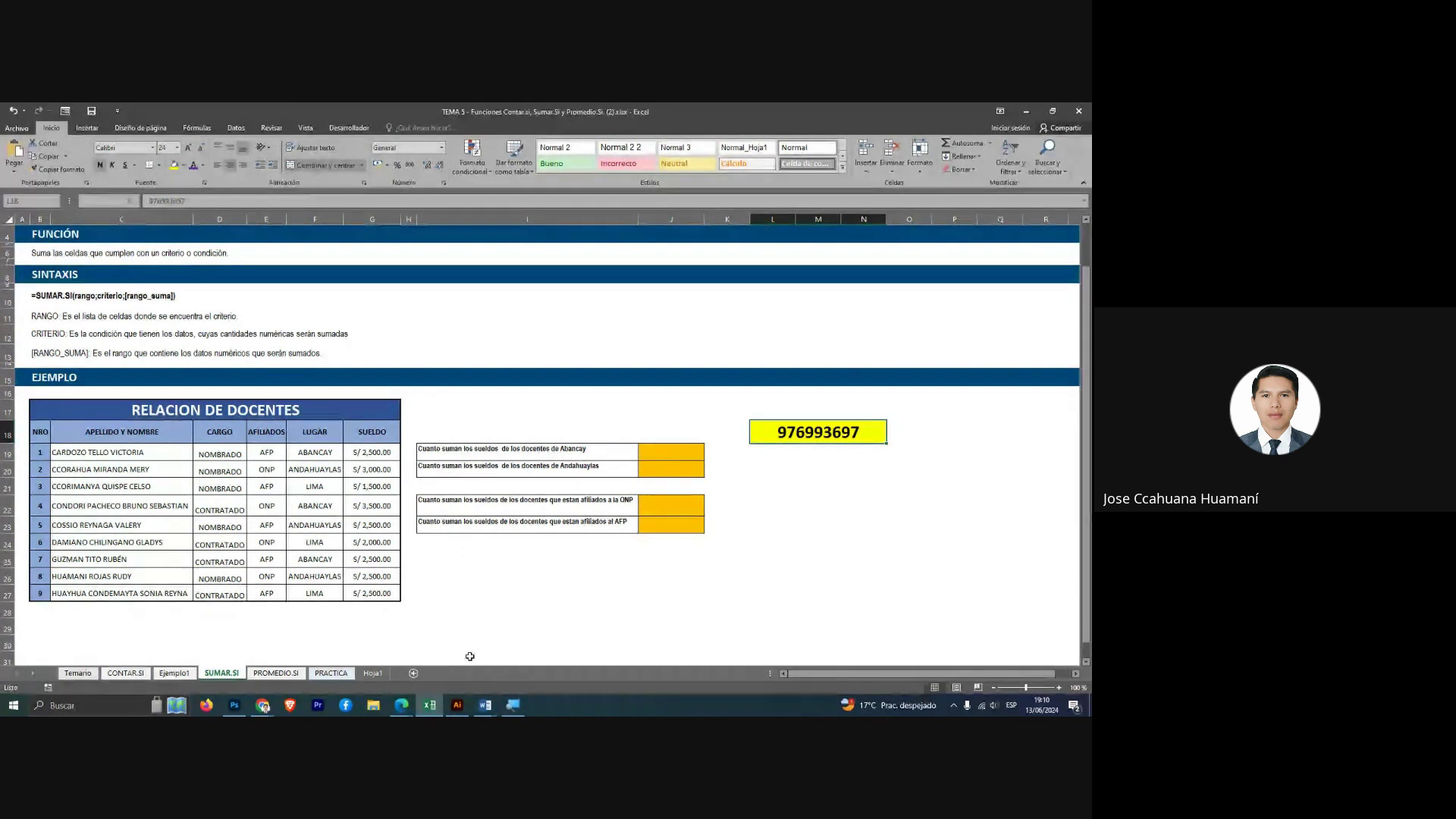
{"action": "mouse_move", "coordinate": [402, 705]}
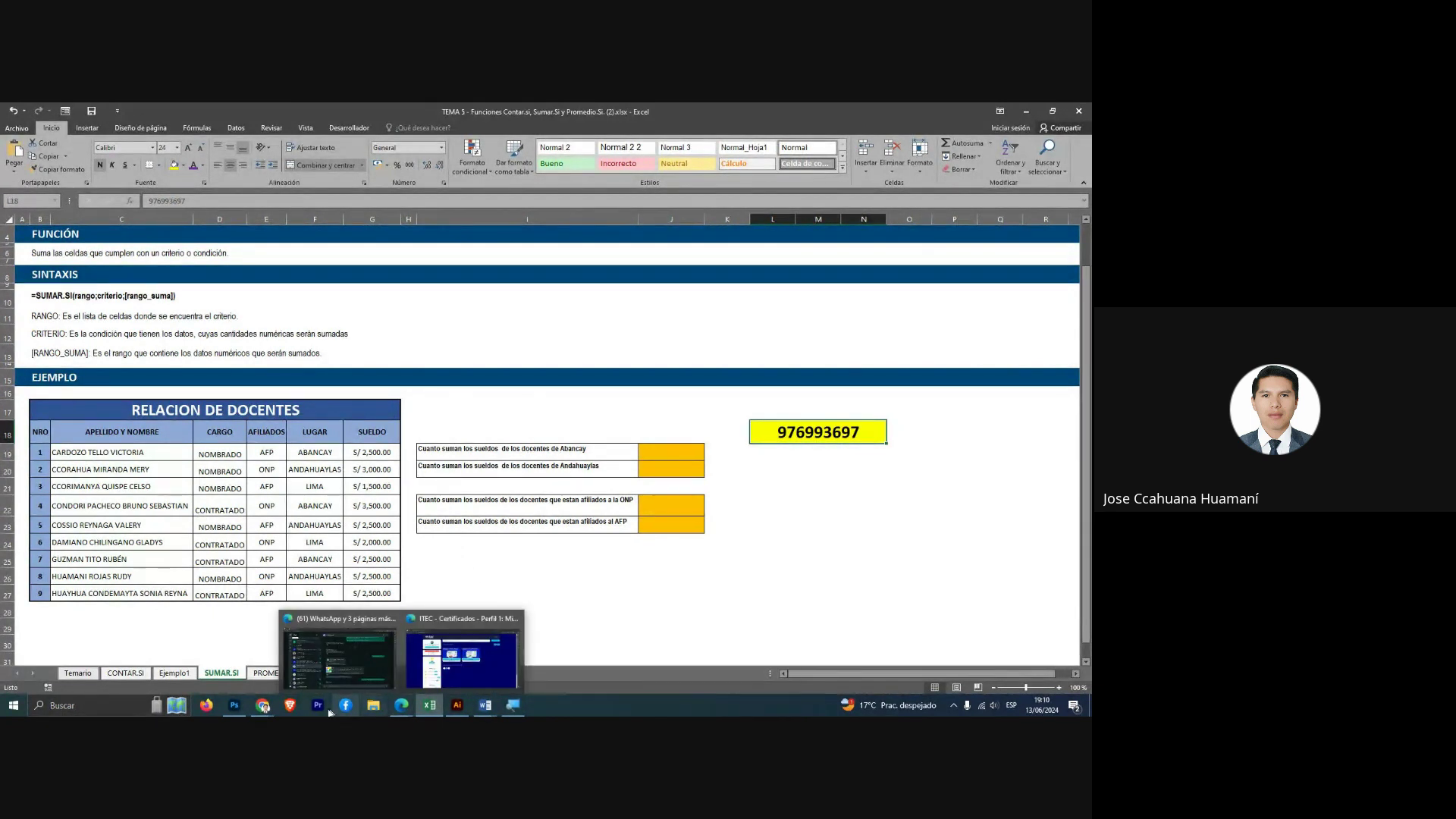
{"action": "mouse_move", "coordinate": [263, 705]}
{"action": "left_click", "coordinate": [198, 652]}
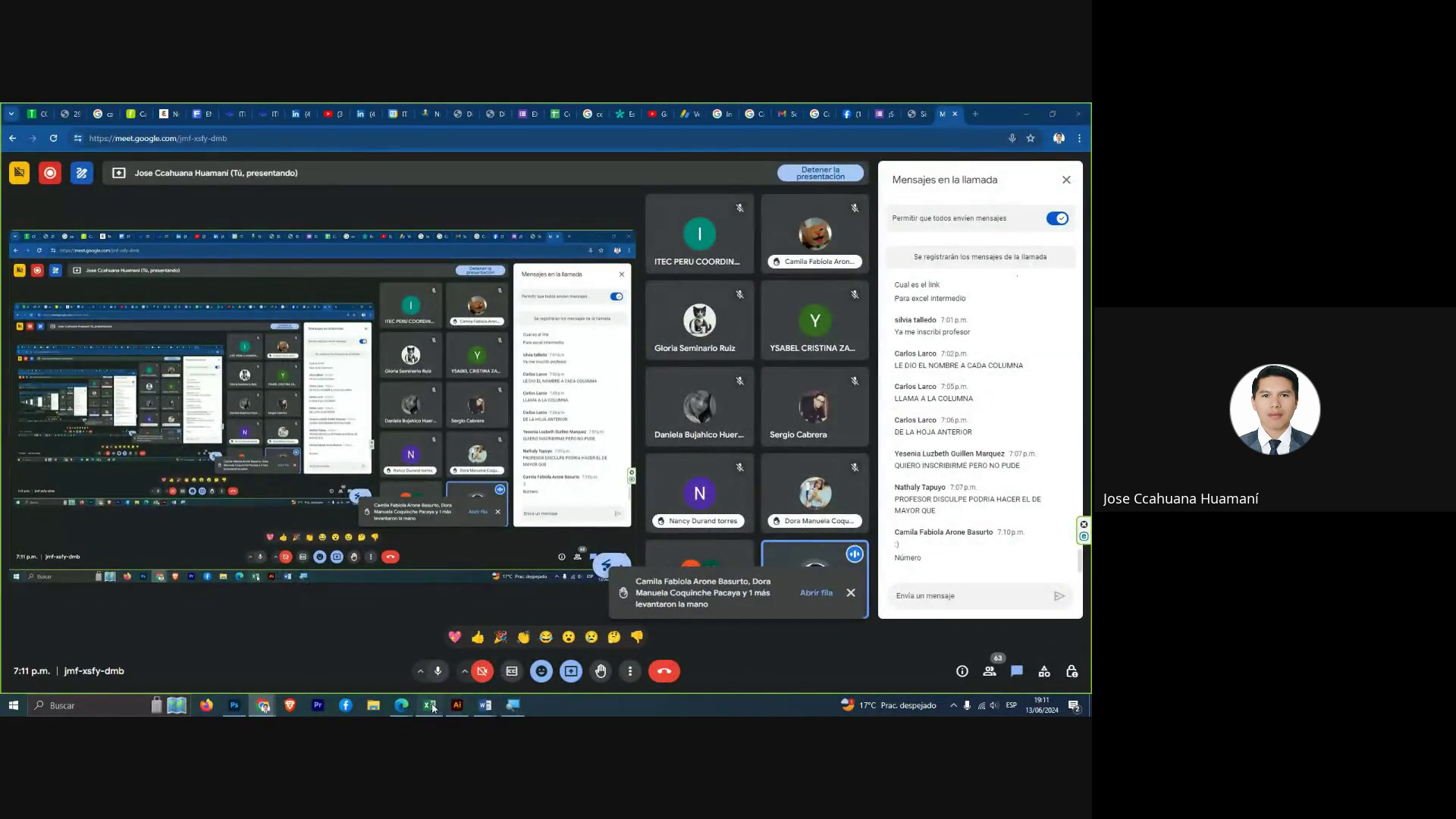
{"action": "left_click", "coordinate": [431, 706]}
{"action": "left_click", "coordinate": [176, 673]}
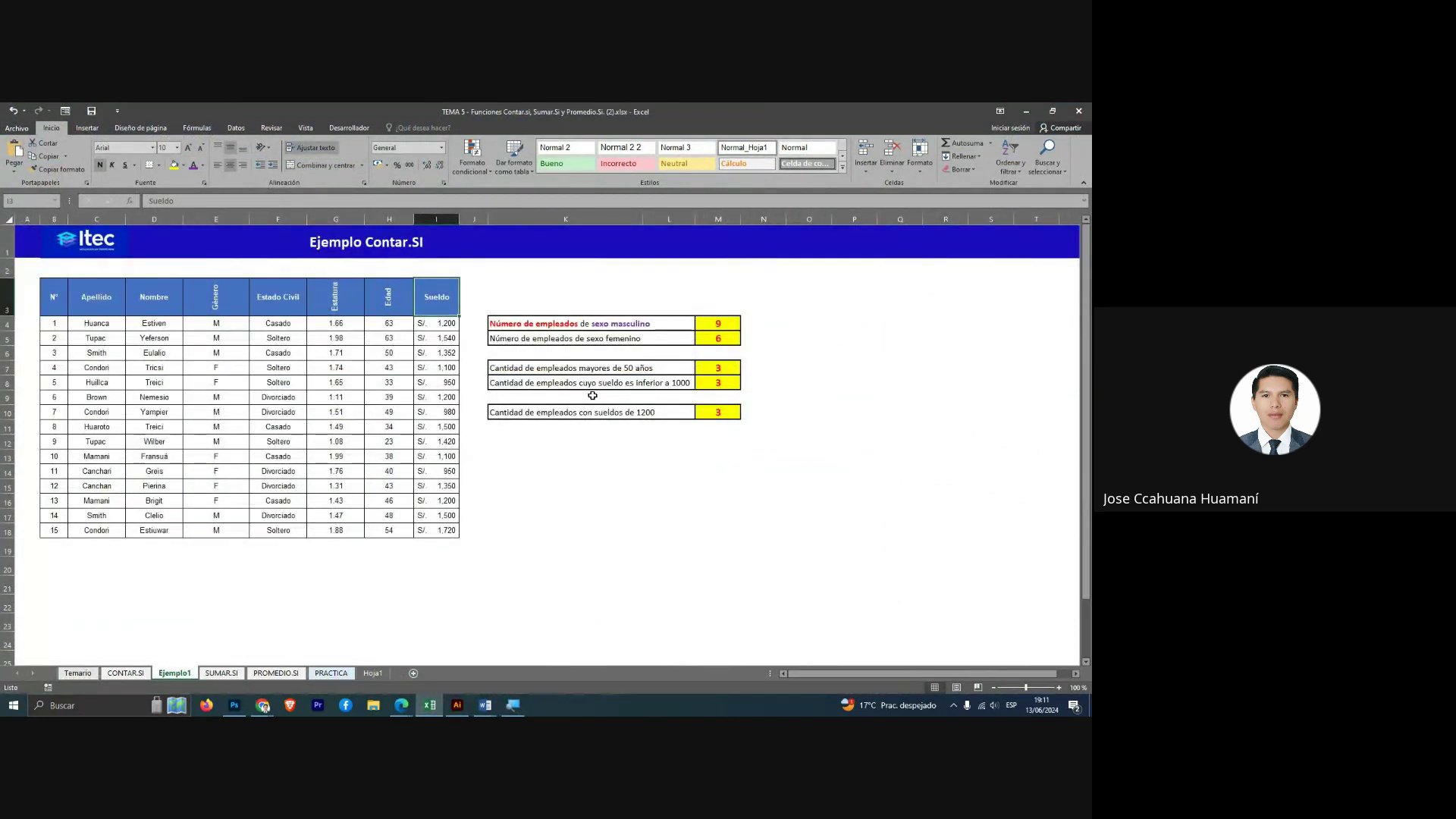
Replace the M7 over-50 count with =CONTAR.SI(Edad,">50"), using the Edad named range, returning 3
{"action": "left_click", "coordinate": [629, 368]}
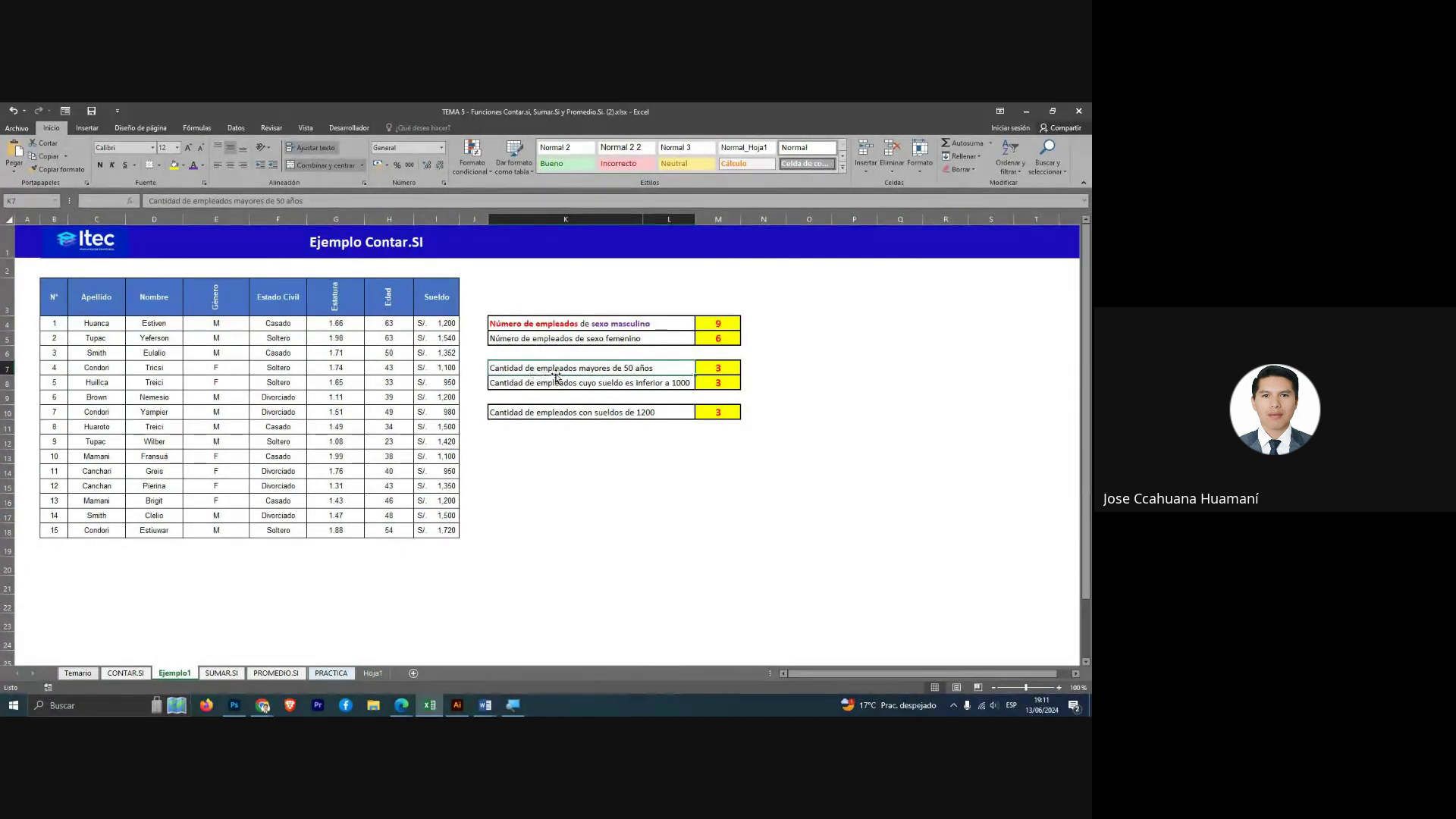
{"action": "left_click", "coordinate": [718, 369]}
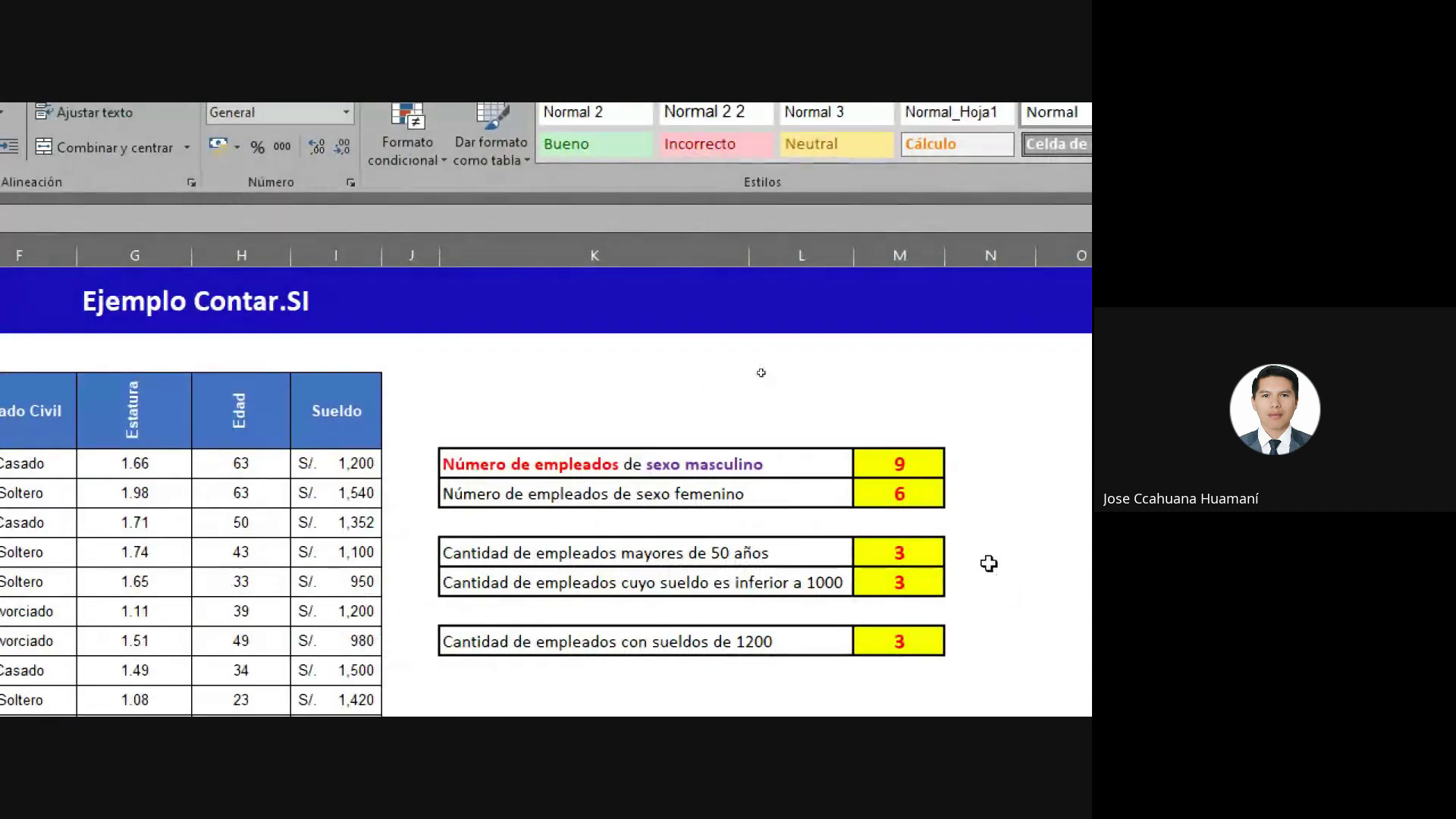
{"action": "left_click", "coordinate": [923, 551]}
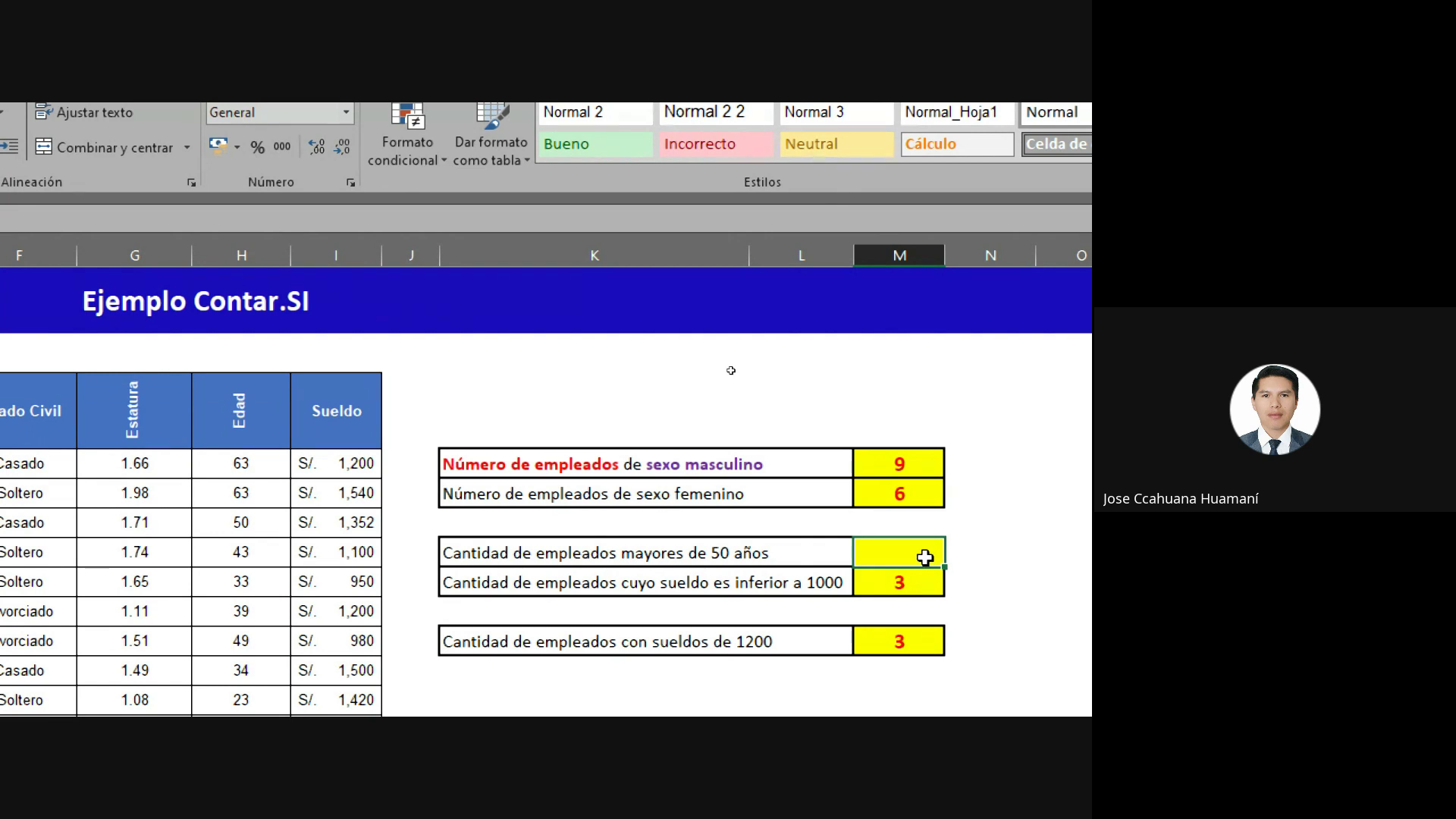
{"action": "type", "text": "="}
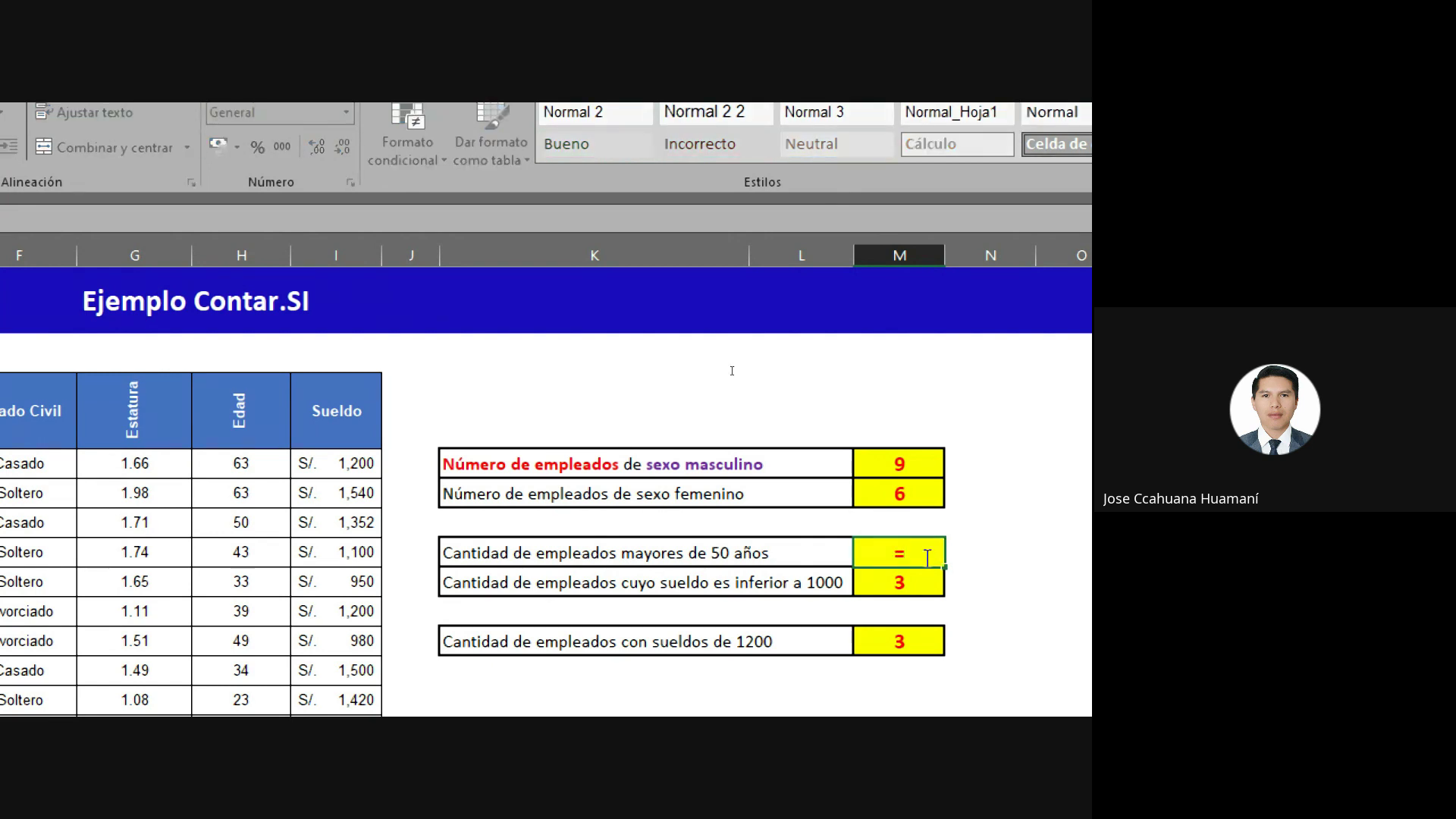
{"action": "type", "text": "CONTA"}
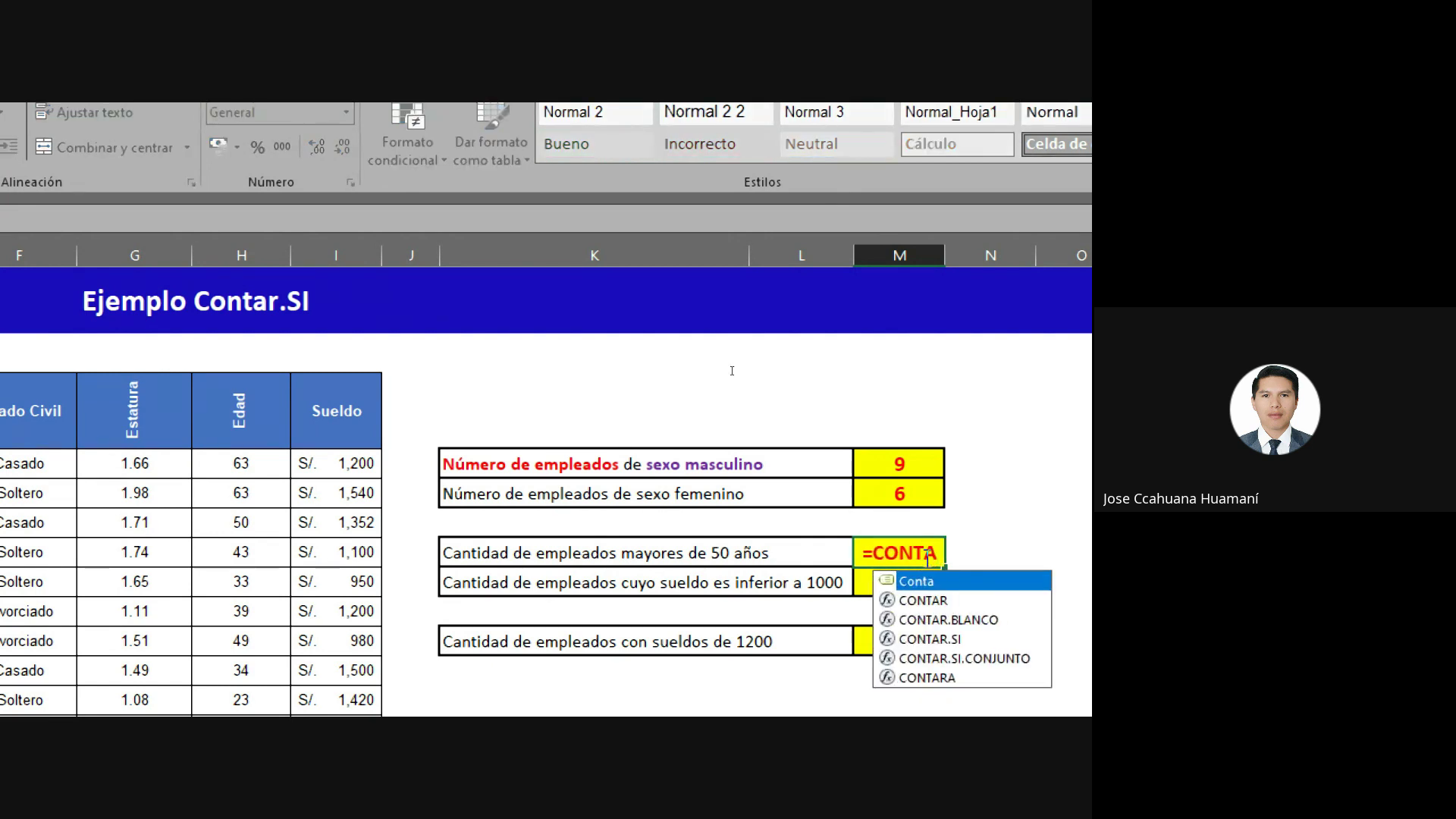
{"action": "double_click", "coordinate": [929, 639]}
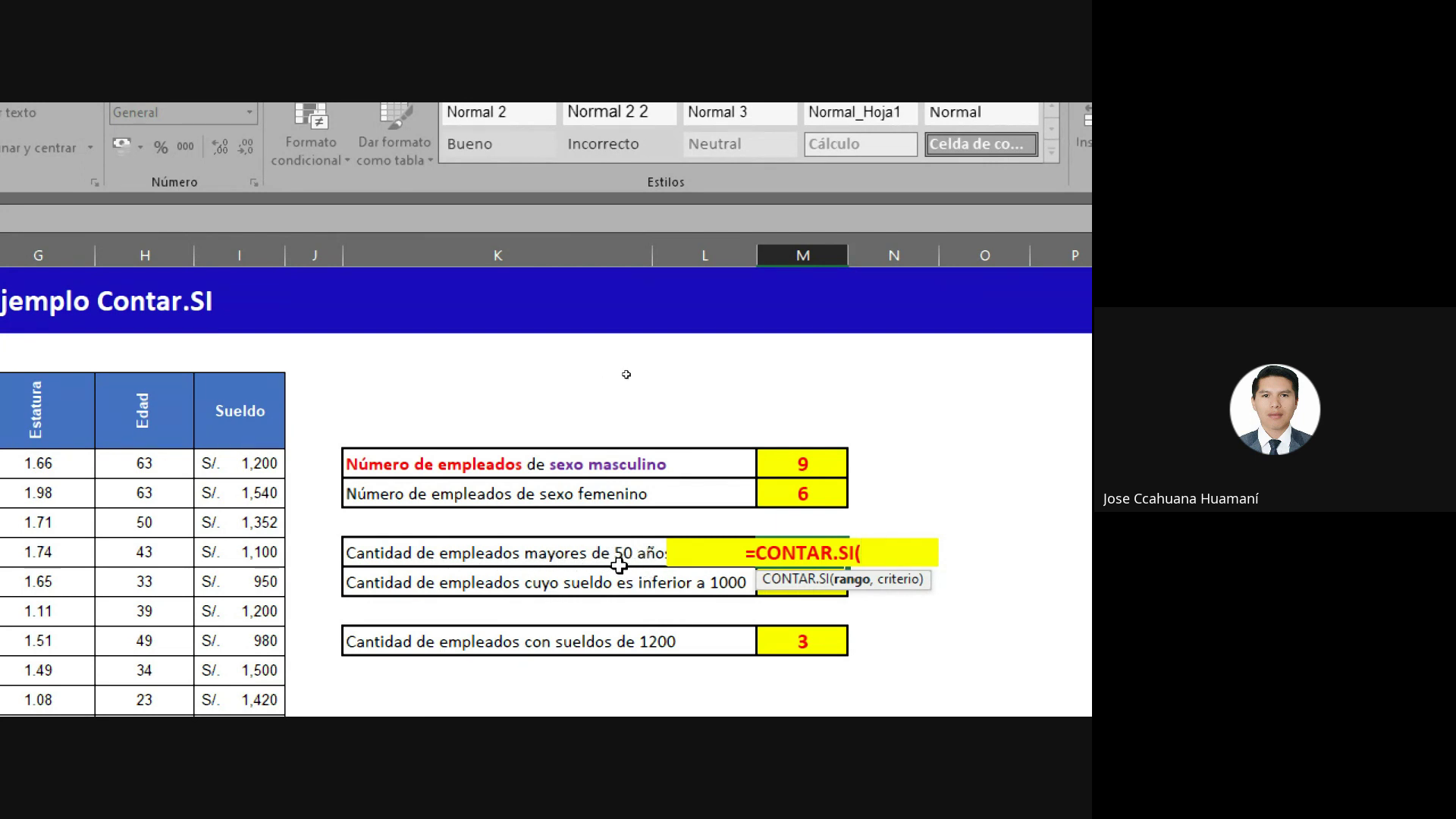
{"action": "scroll", "coordinate": [618, 563], "scroll_direction": "left", "scroll_amount": 5}
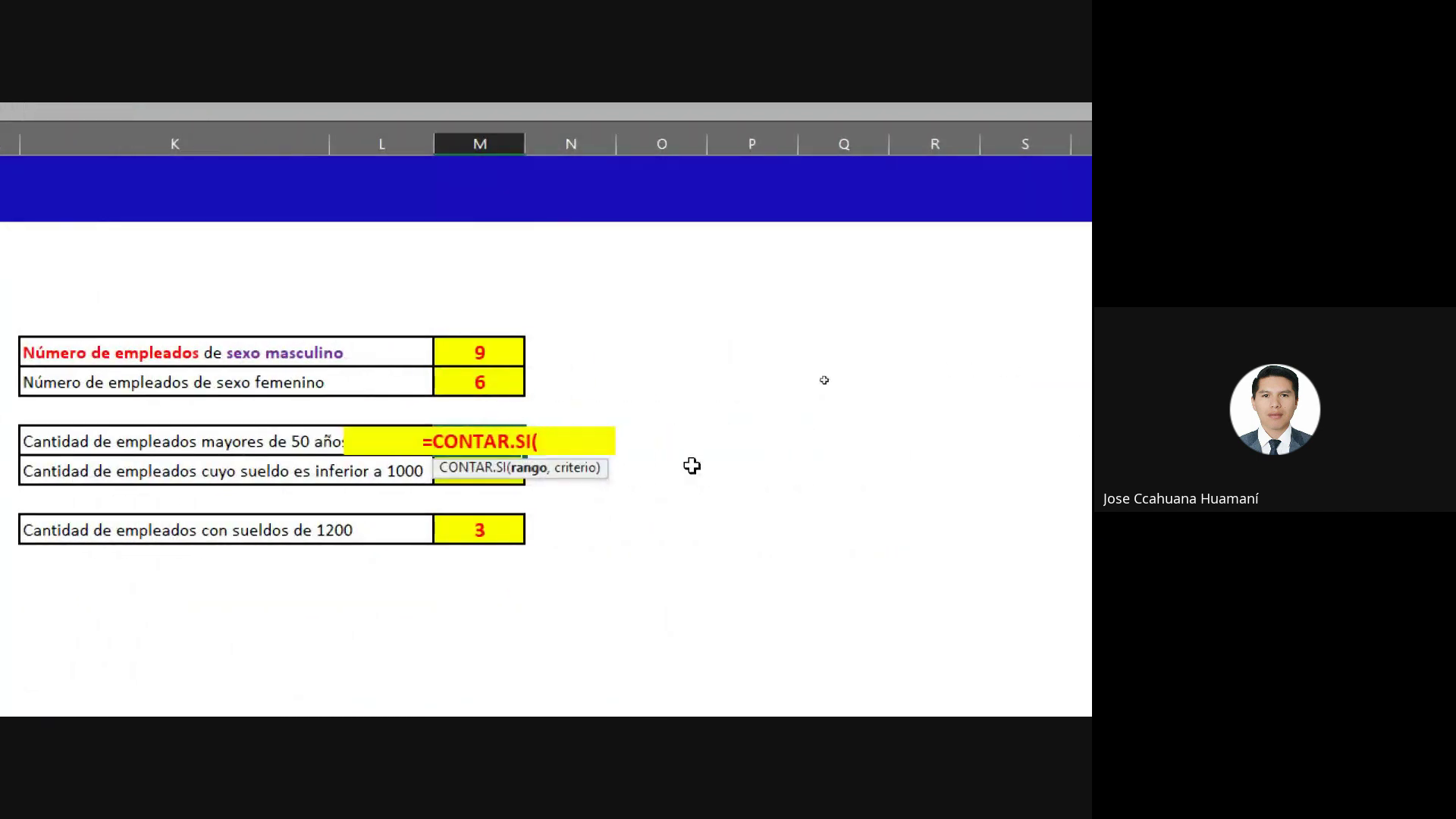
{"action": "type", "text": "EDA"}
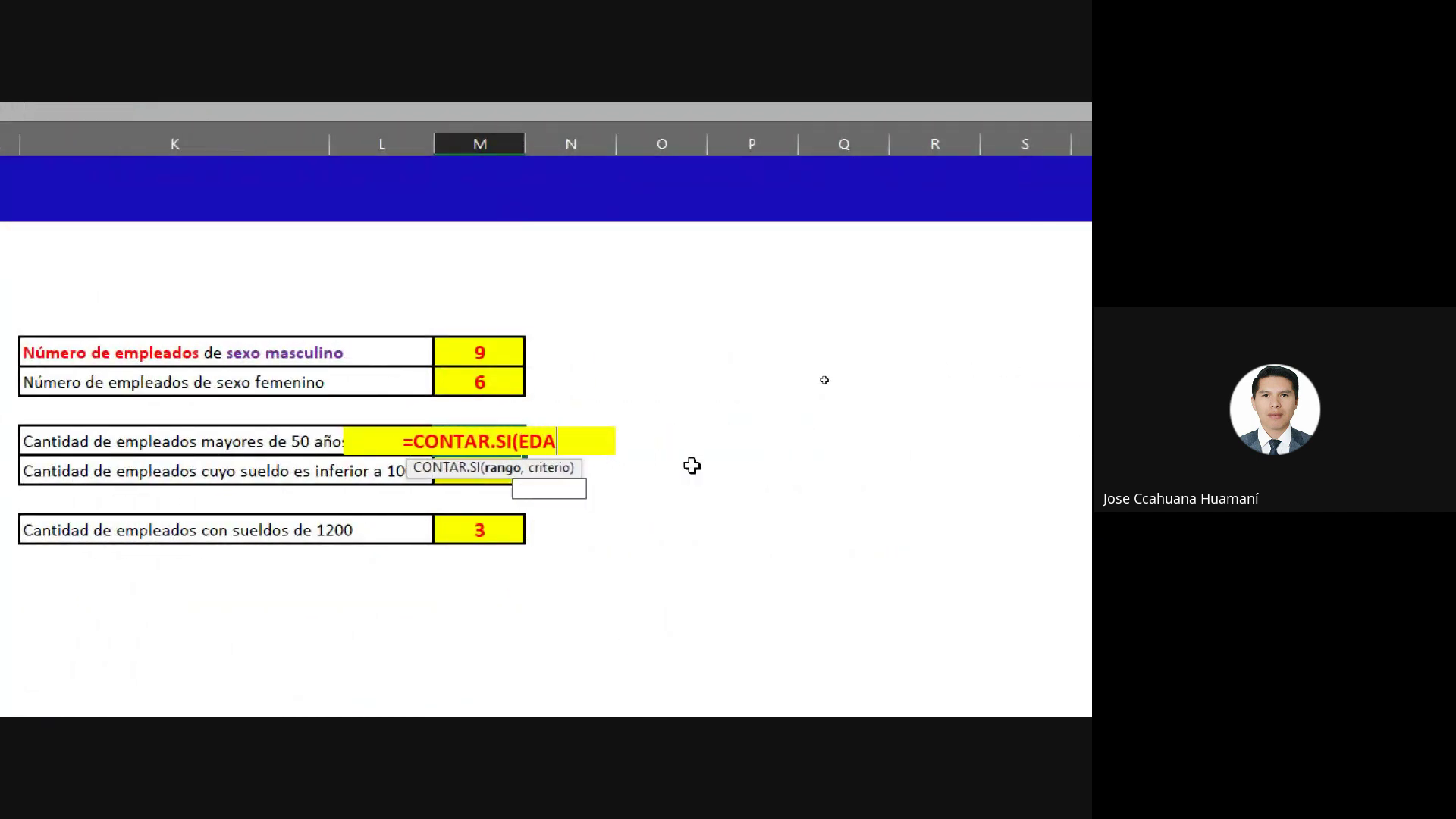
{"action": "type", "text": "D"}
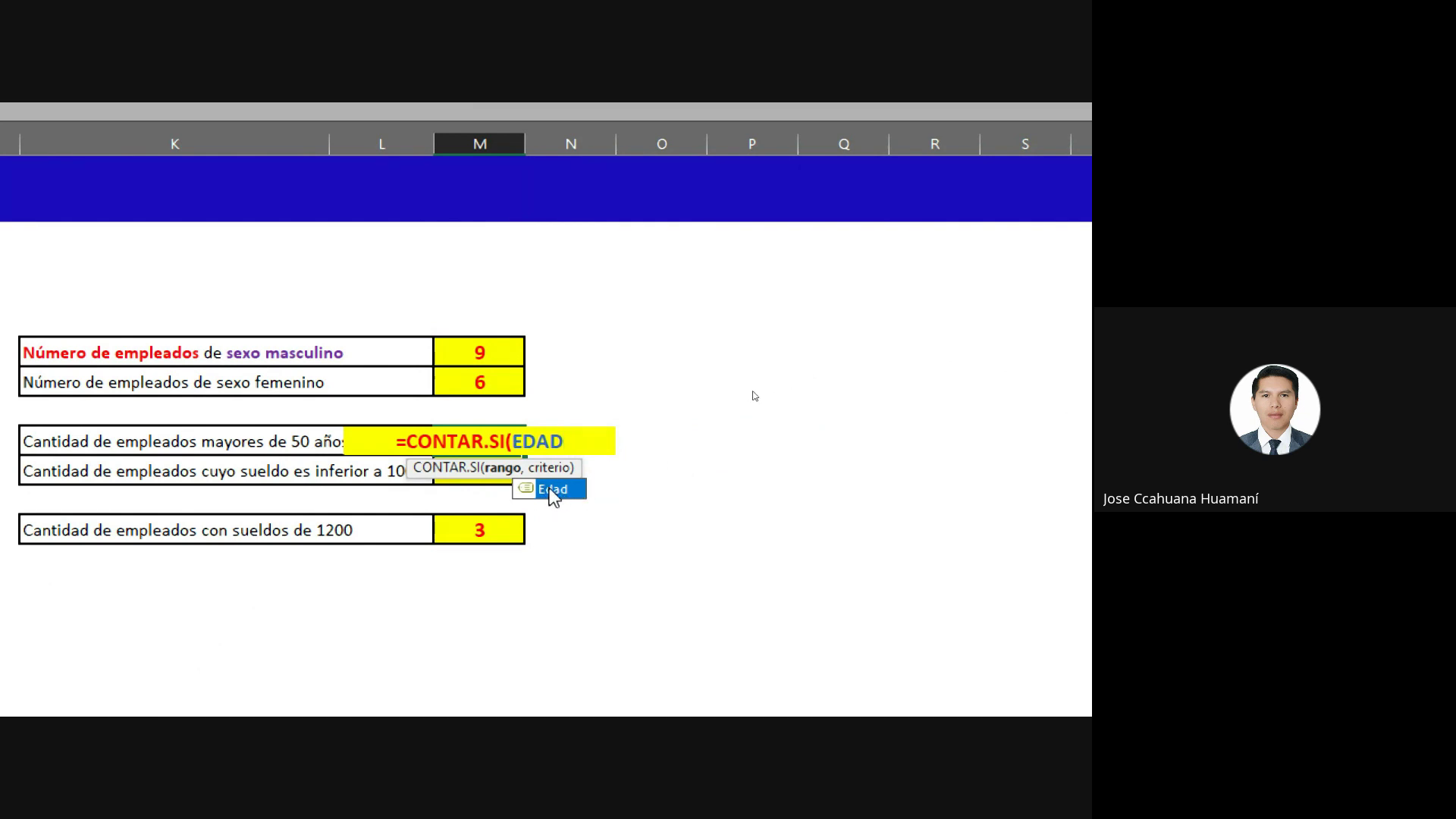
{"action": "double_click", "coordinate": [551, 489]}
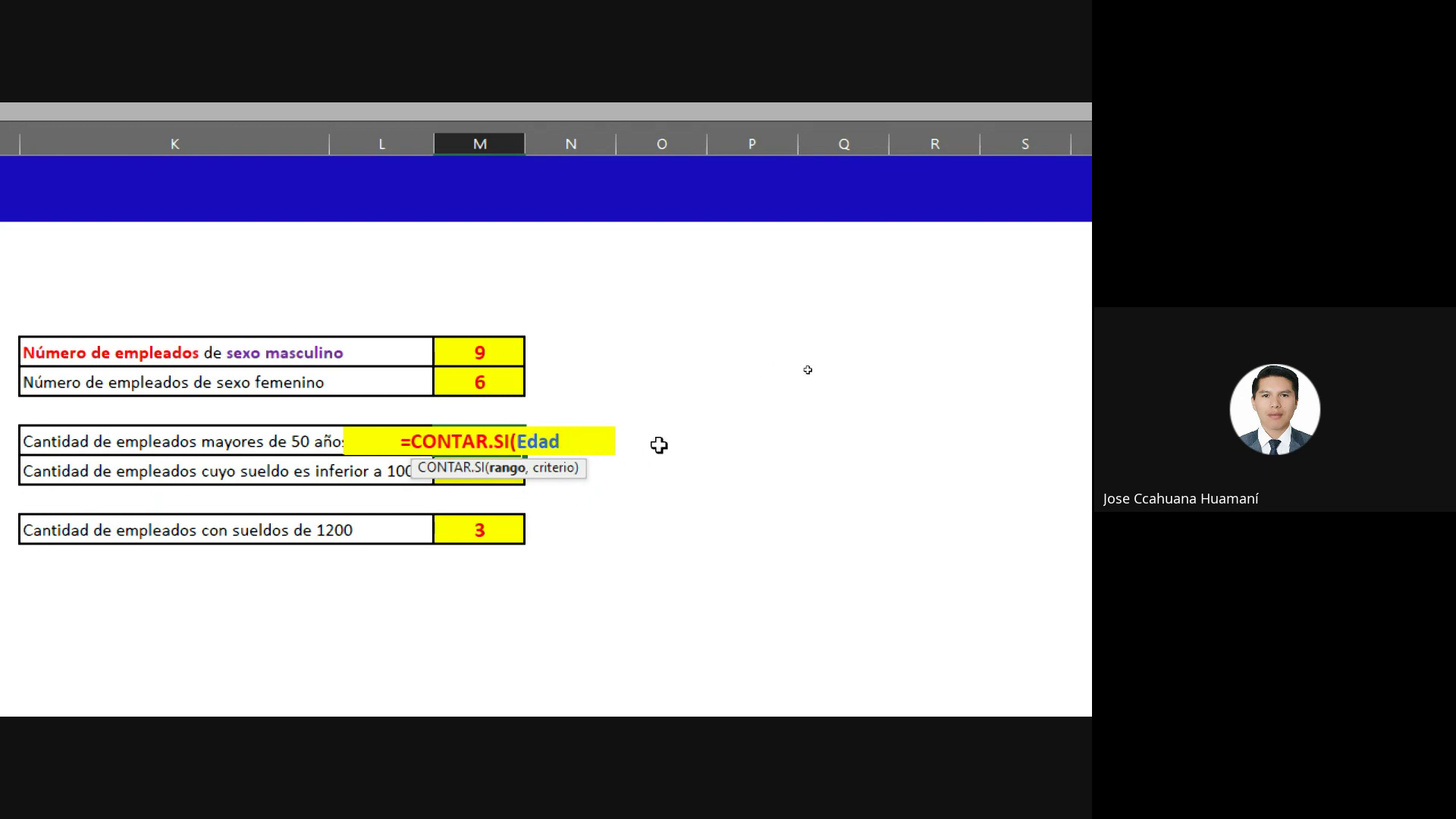
{"action": "type", "text": ","}
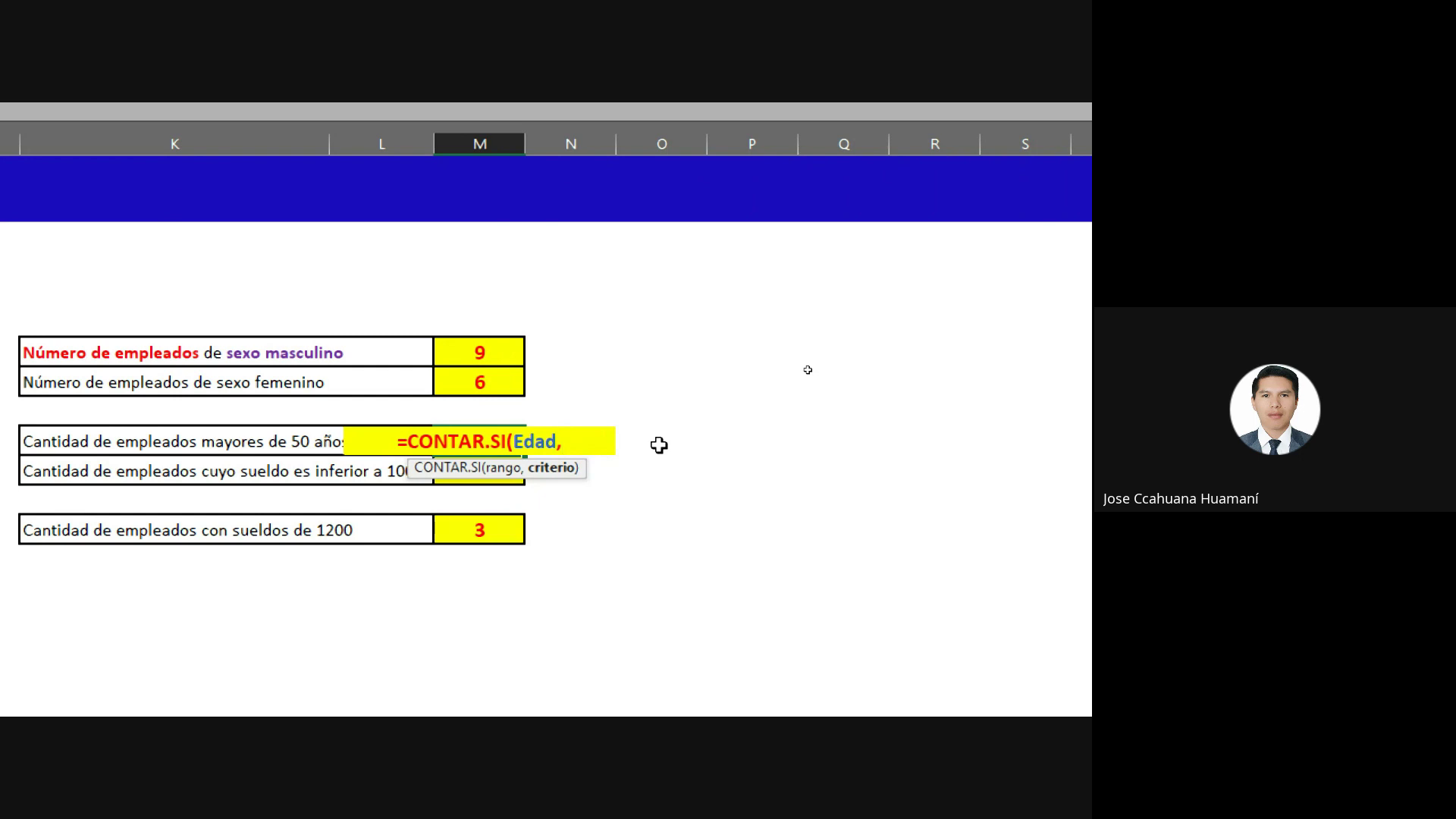
{"action": "type", "text": "\""}
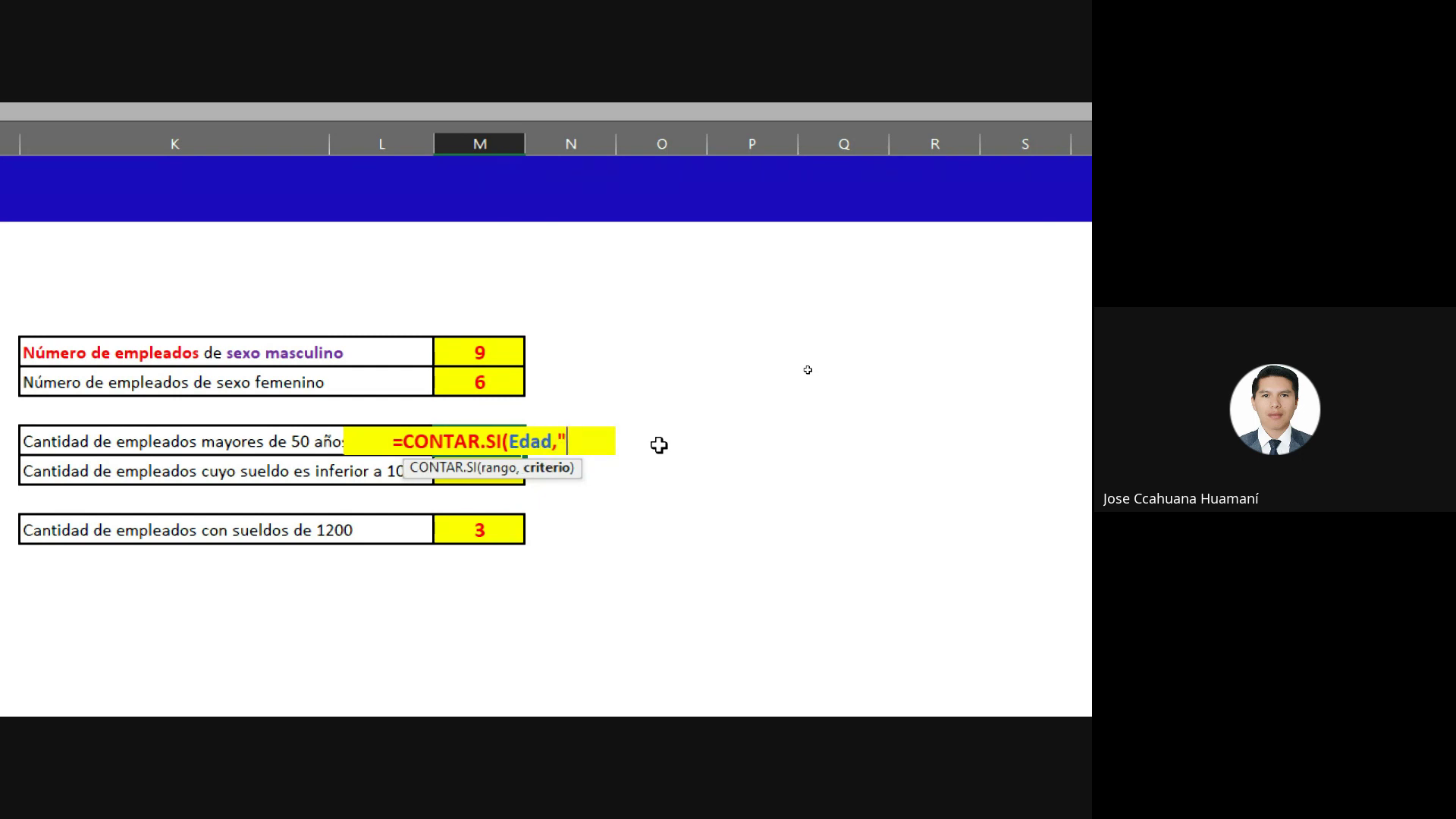
{"action": "type", "text": ">5"}
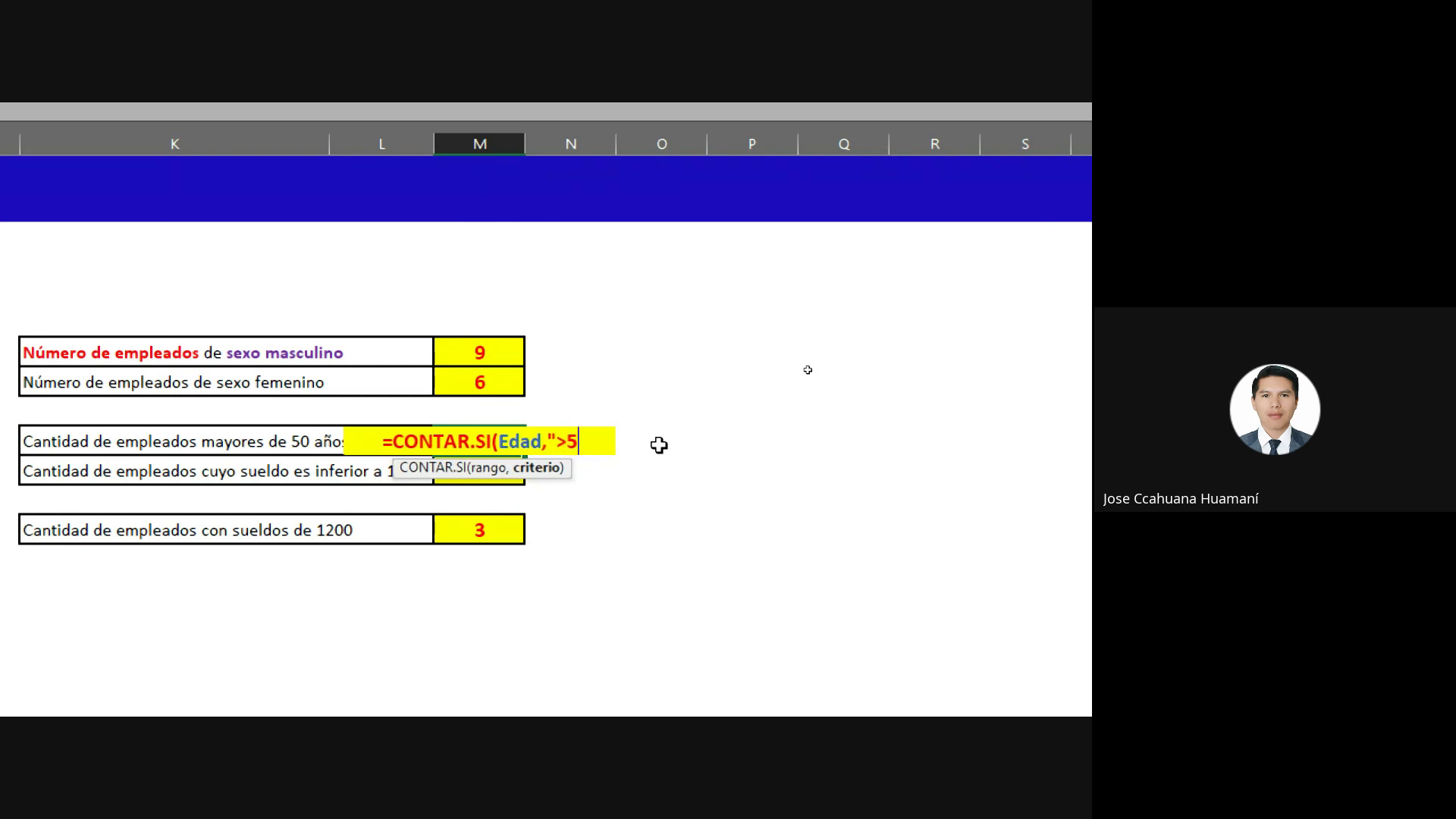
{"action": "type", "text": "0\""}
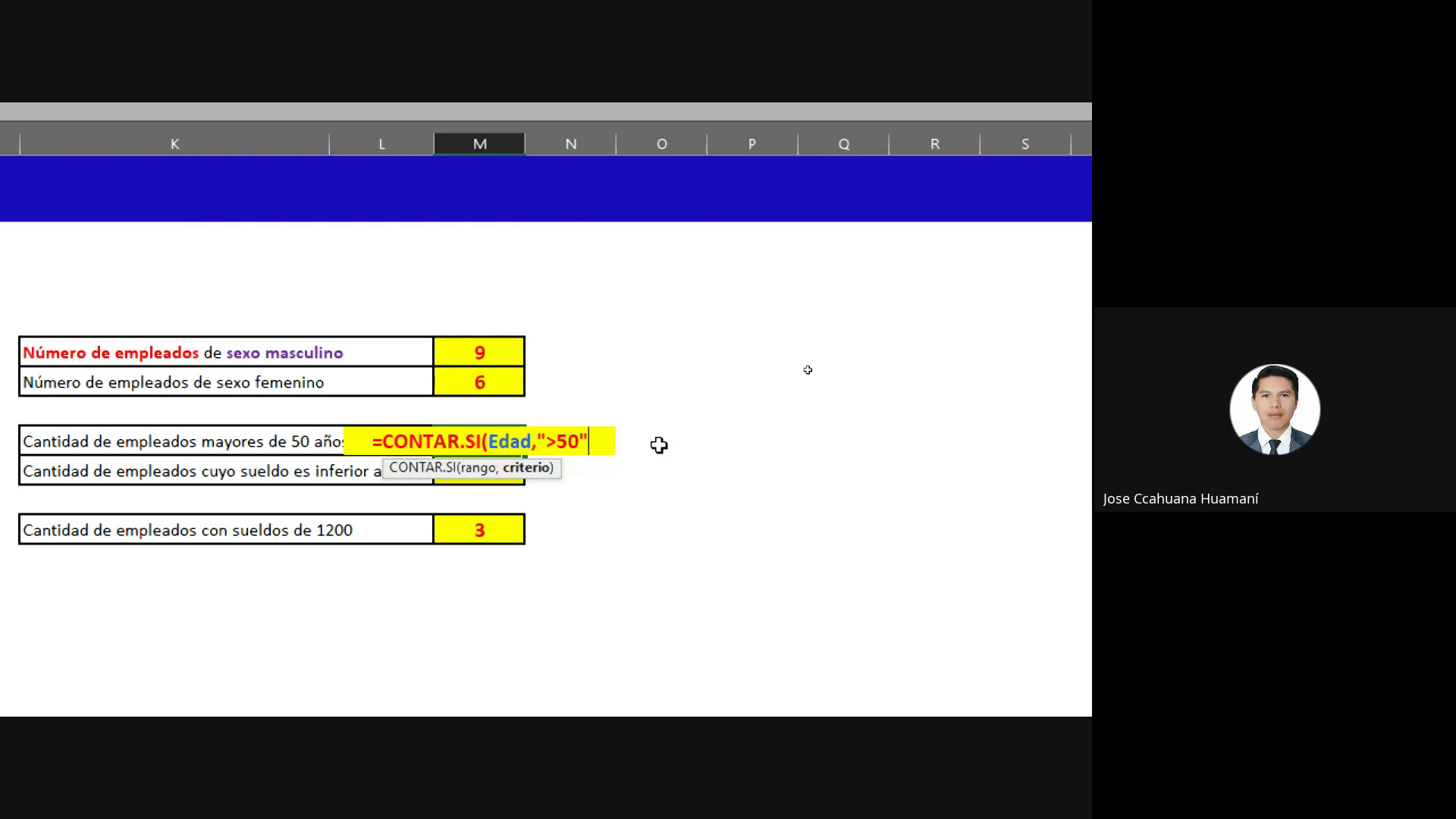
{"action": "key", "text": "Return"}
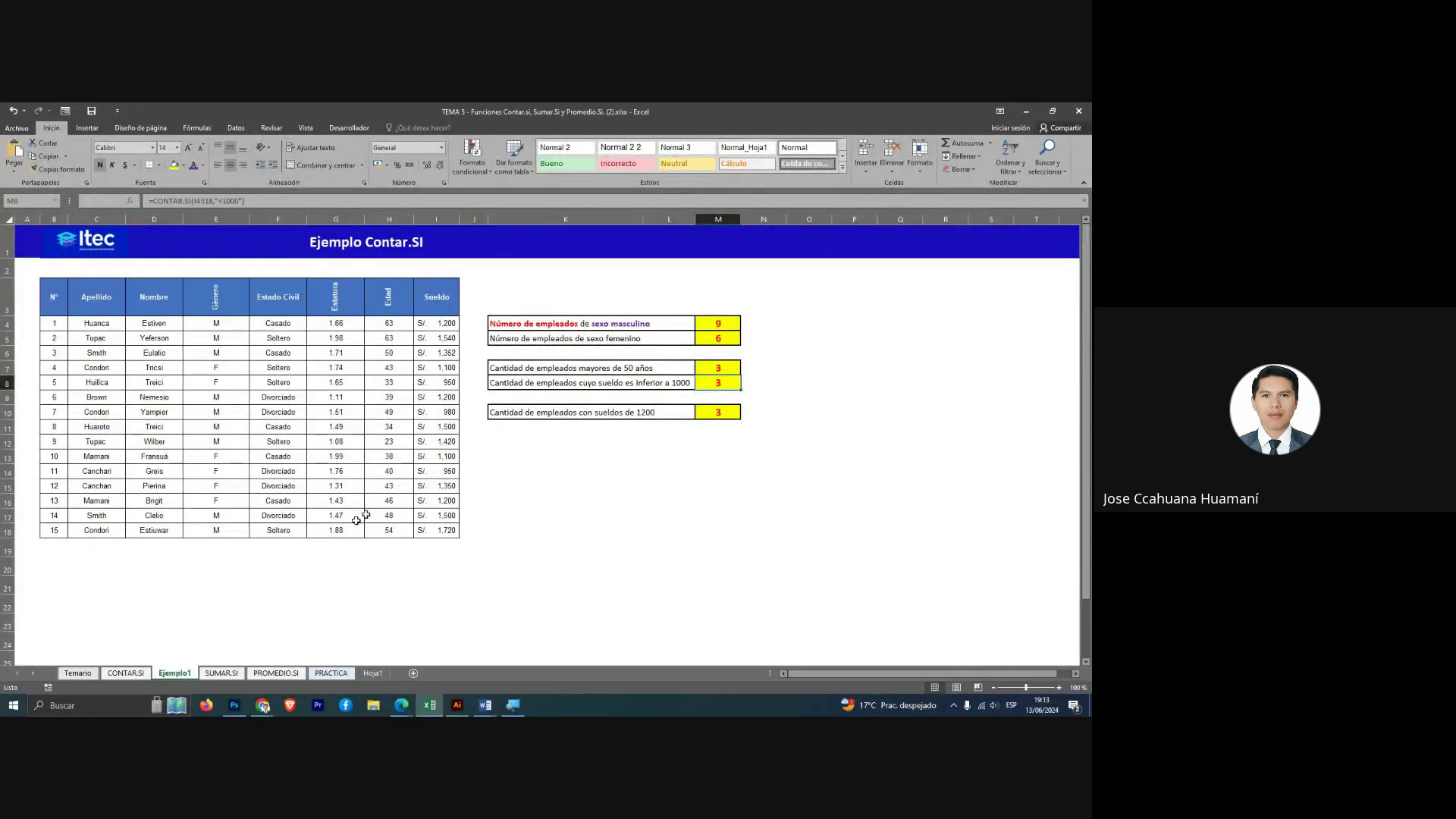
On the SUMAR.SI sheet, review the salaries and start typing =SUMAR in the Abancay answer cell
{"action": "left_click", "coordinate": [221, 673]}
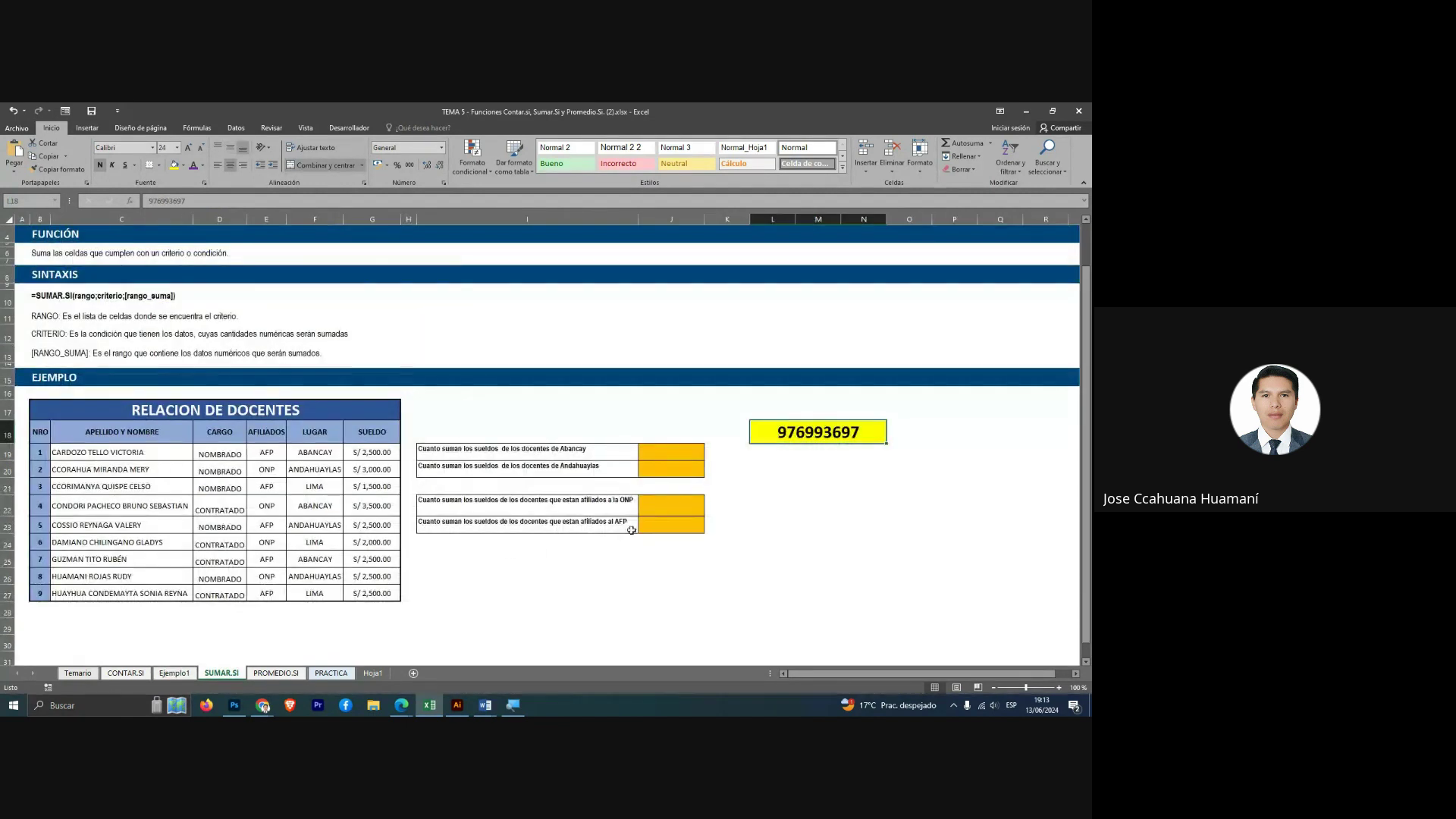
{"action": "left_click", "coordinate": [665, 454]}
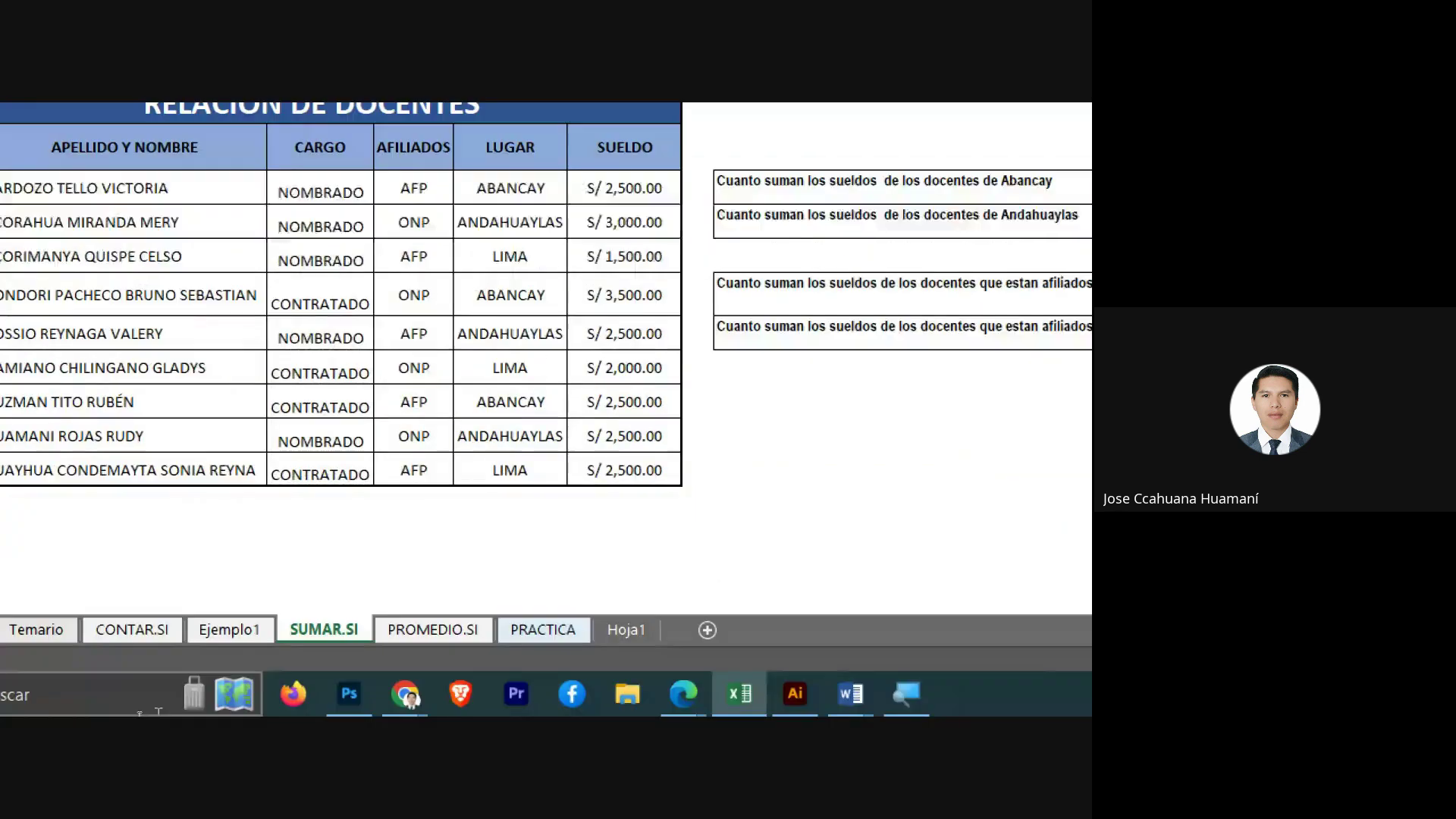
{"action": "left_click_drag", "start_coordinate": [622, 326], "coordinate": [644, 623]}
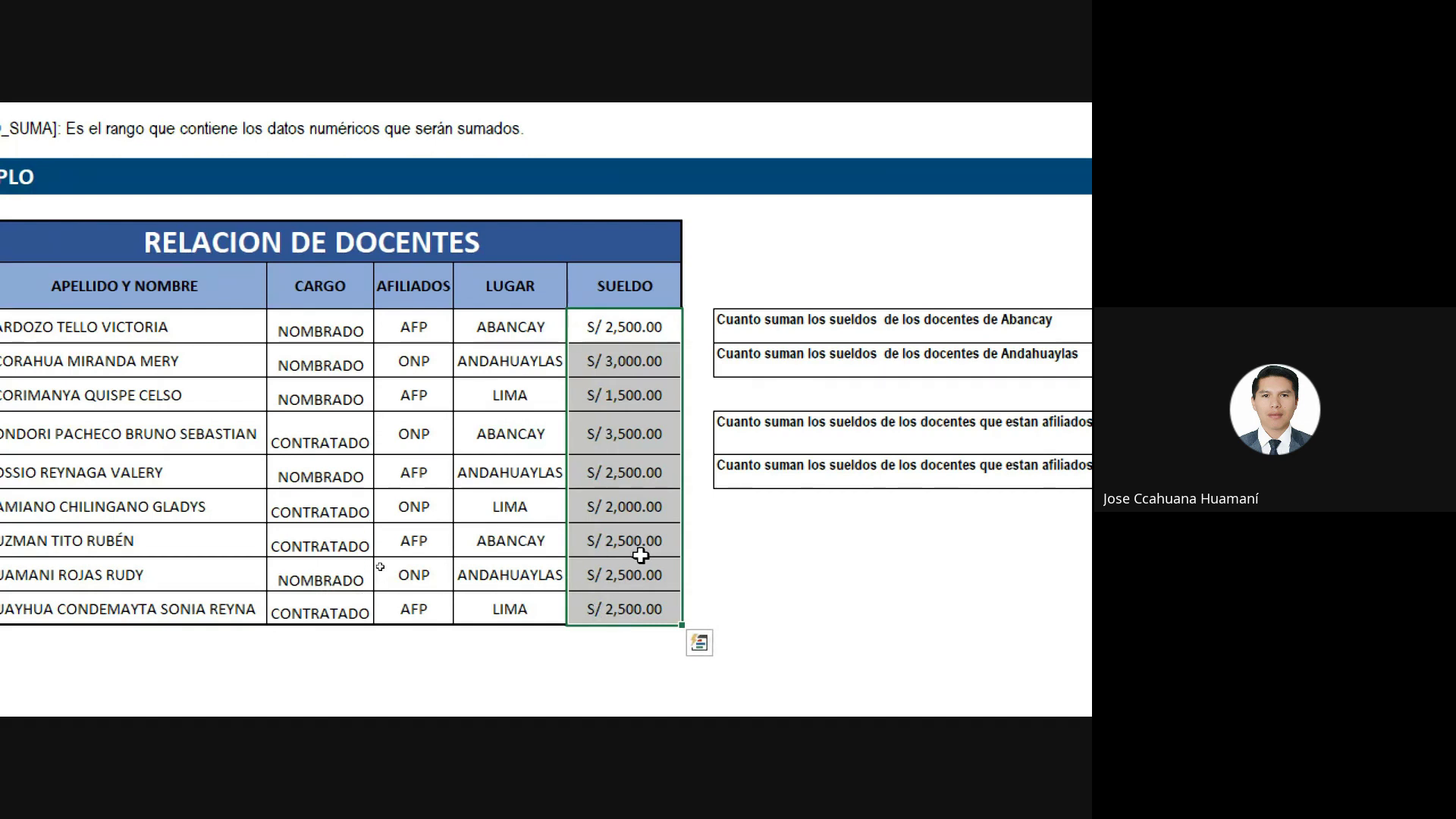
{"action": "scroll", "coordinate": [1018, 422], "scroll_direction": "right", "scroll_amount": 3}
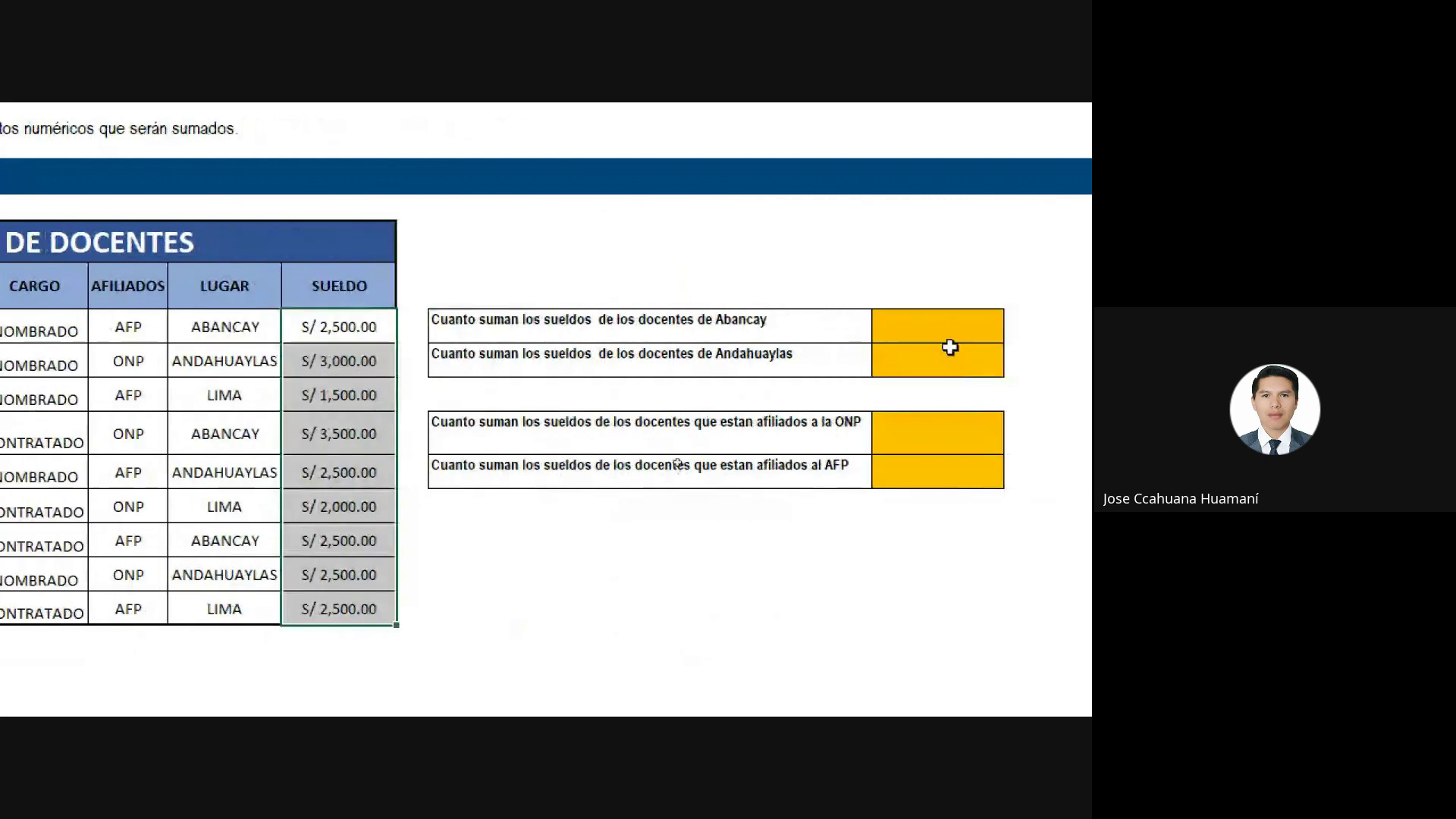
{"action": "left_click", "coordinate": [935, 327]}
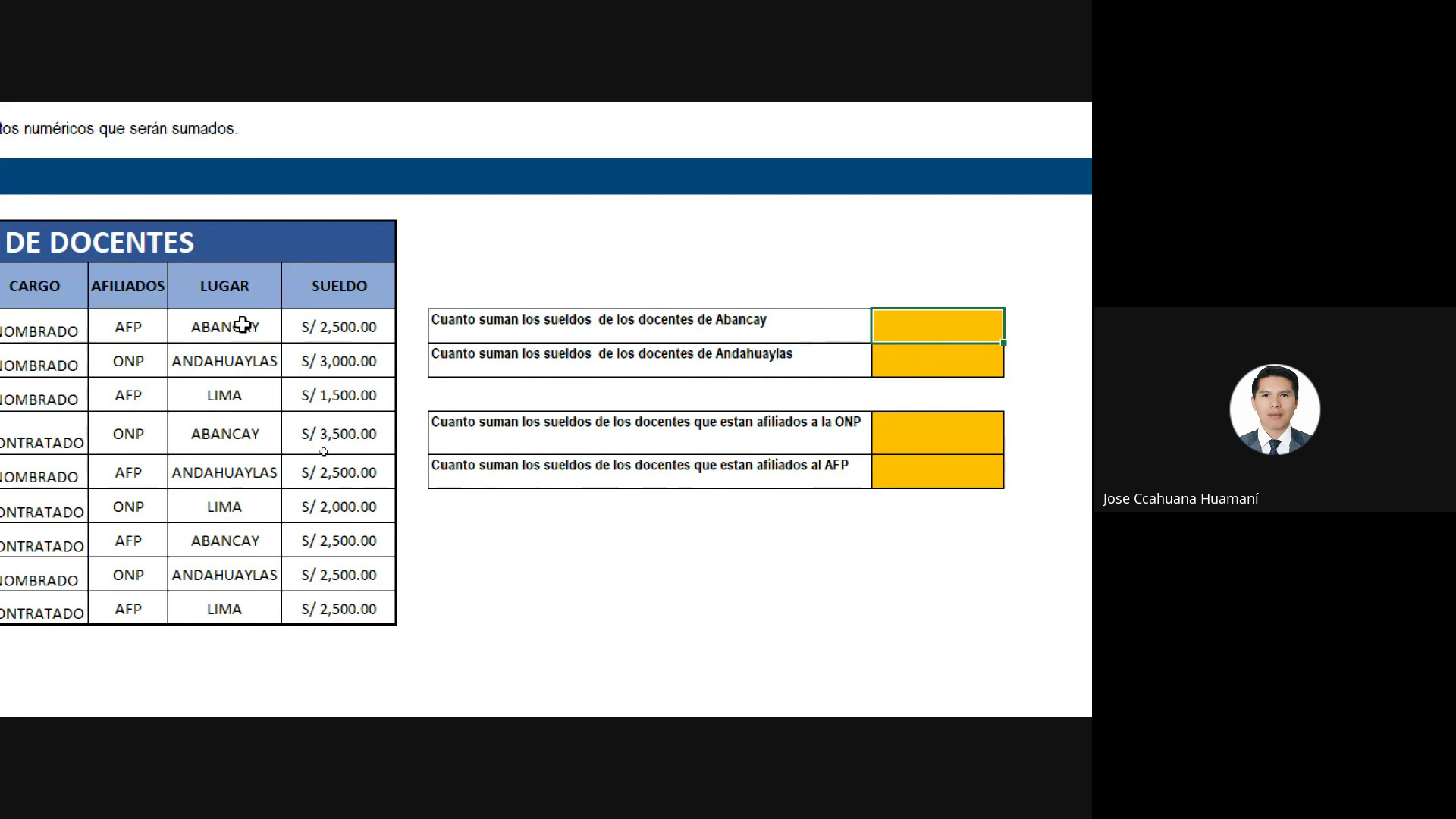
{"action": "scroll", "coordinate": [611, 329], "scroll_direction": "right", "scroll_amount": 2}
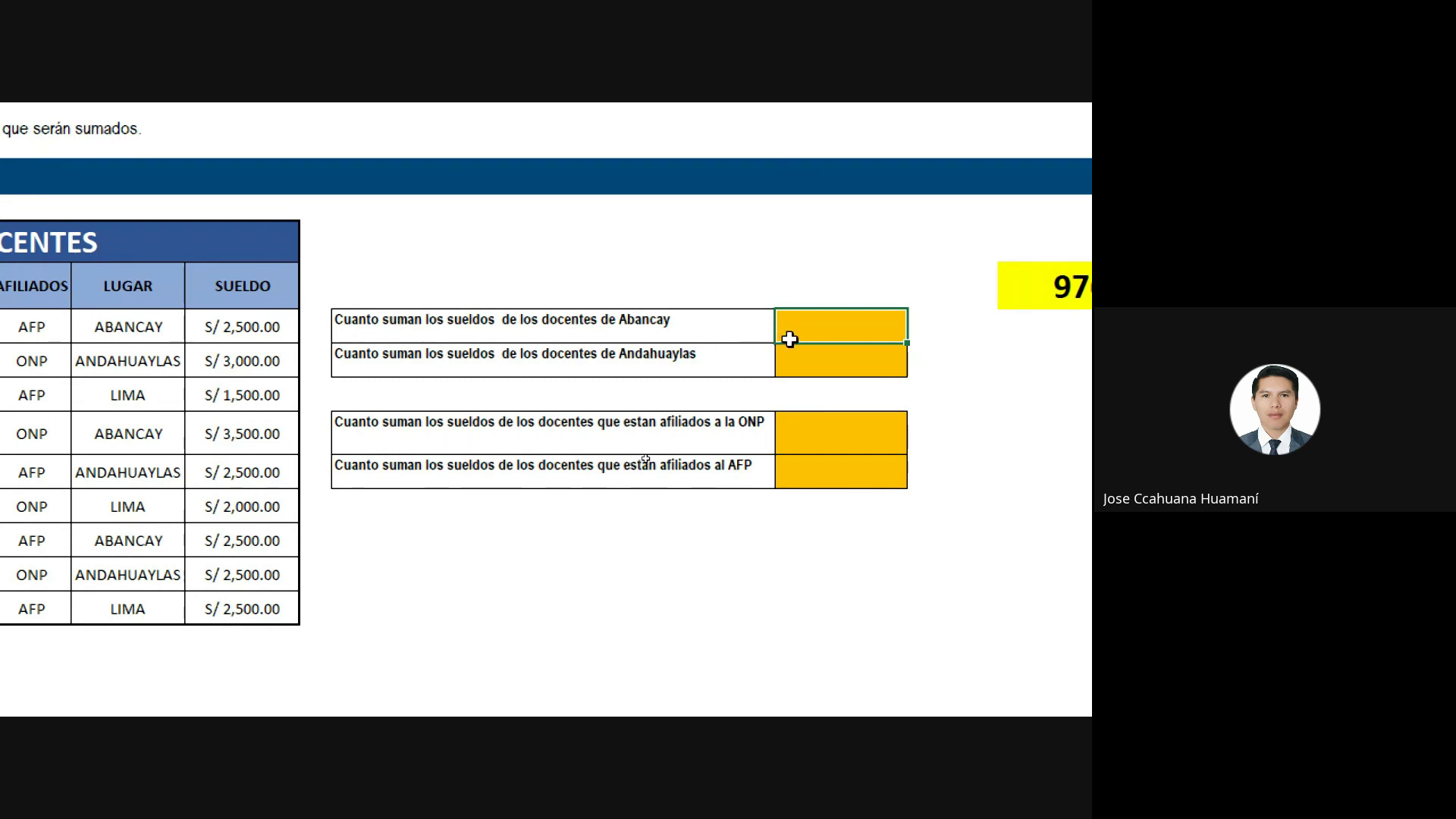
{"action": "type", "text": "="}
{"action": "type", "text": "SUMA"}
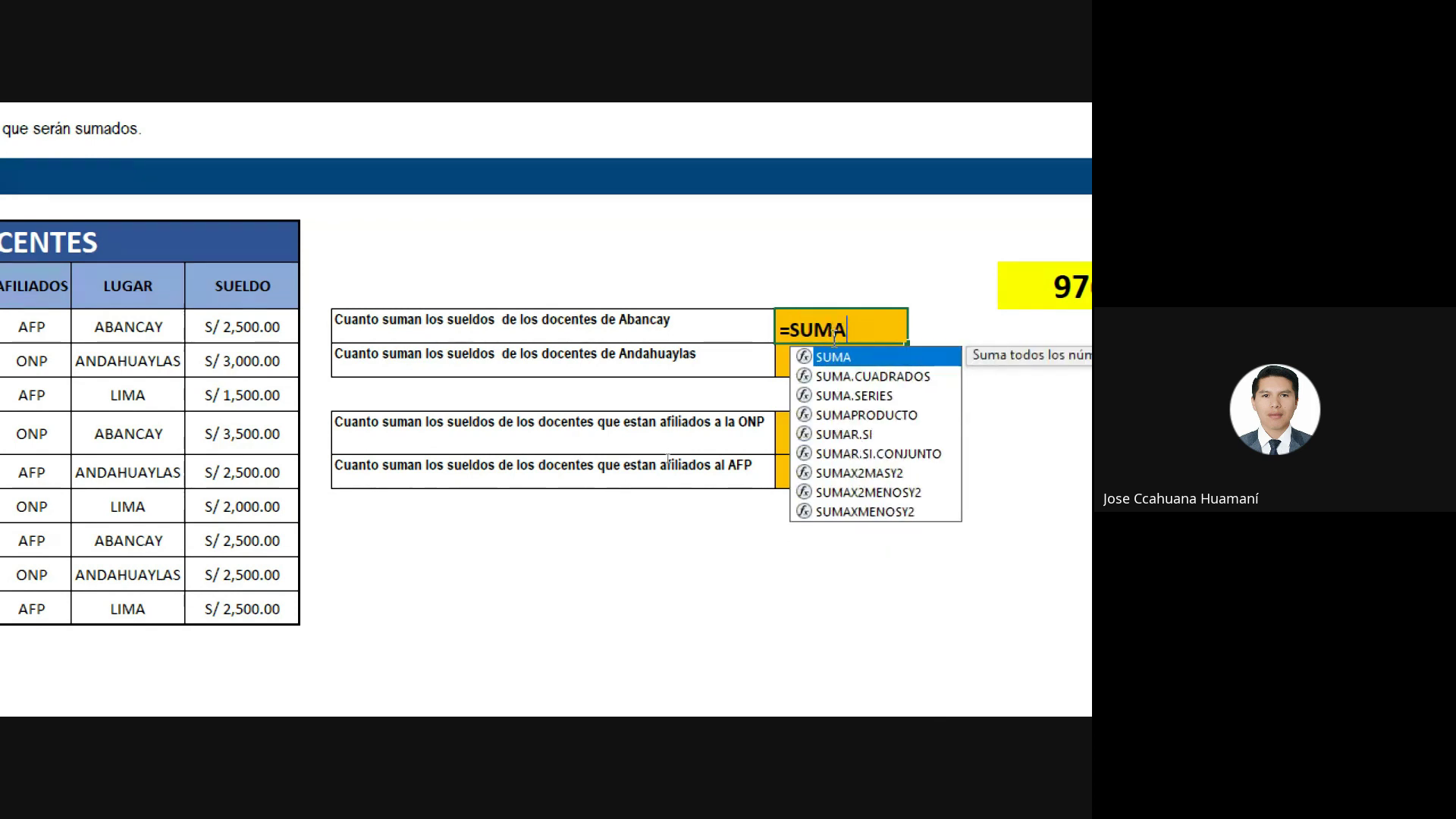
{"action": "type", "text": "R"}
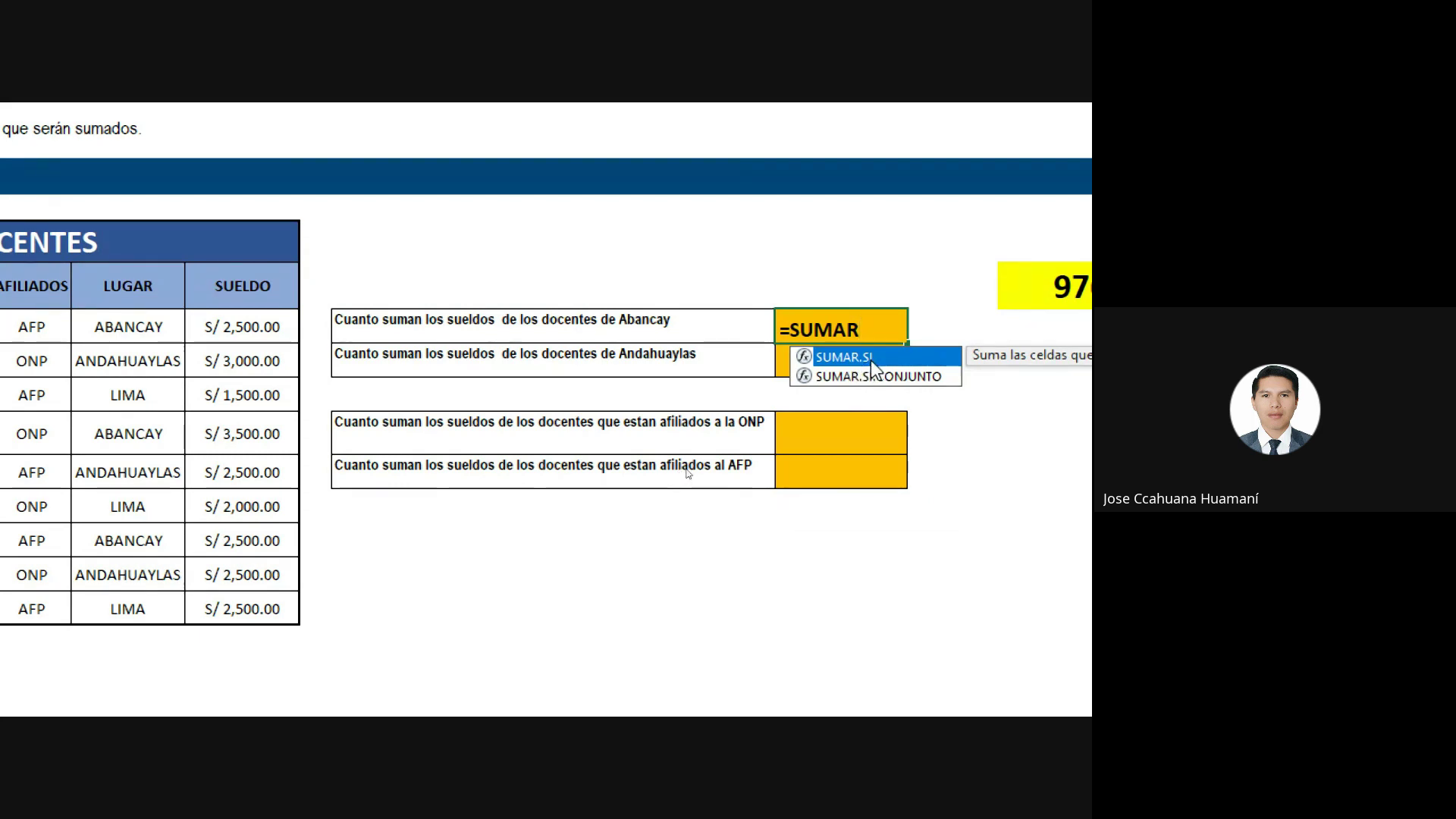
Insert SUMAR.SI and begin its range at the LUGAR cells F19:F27
{"action": "double_click", "coordinate": [871, 361]}
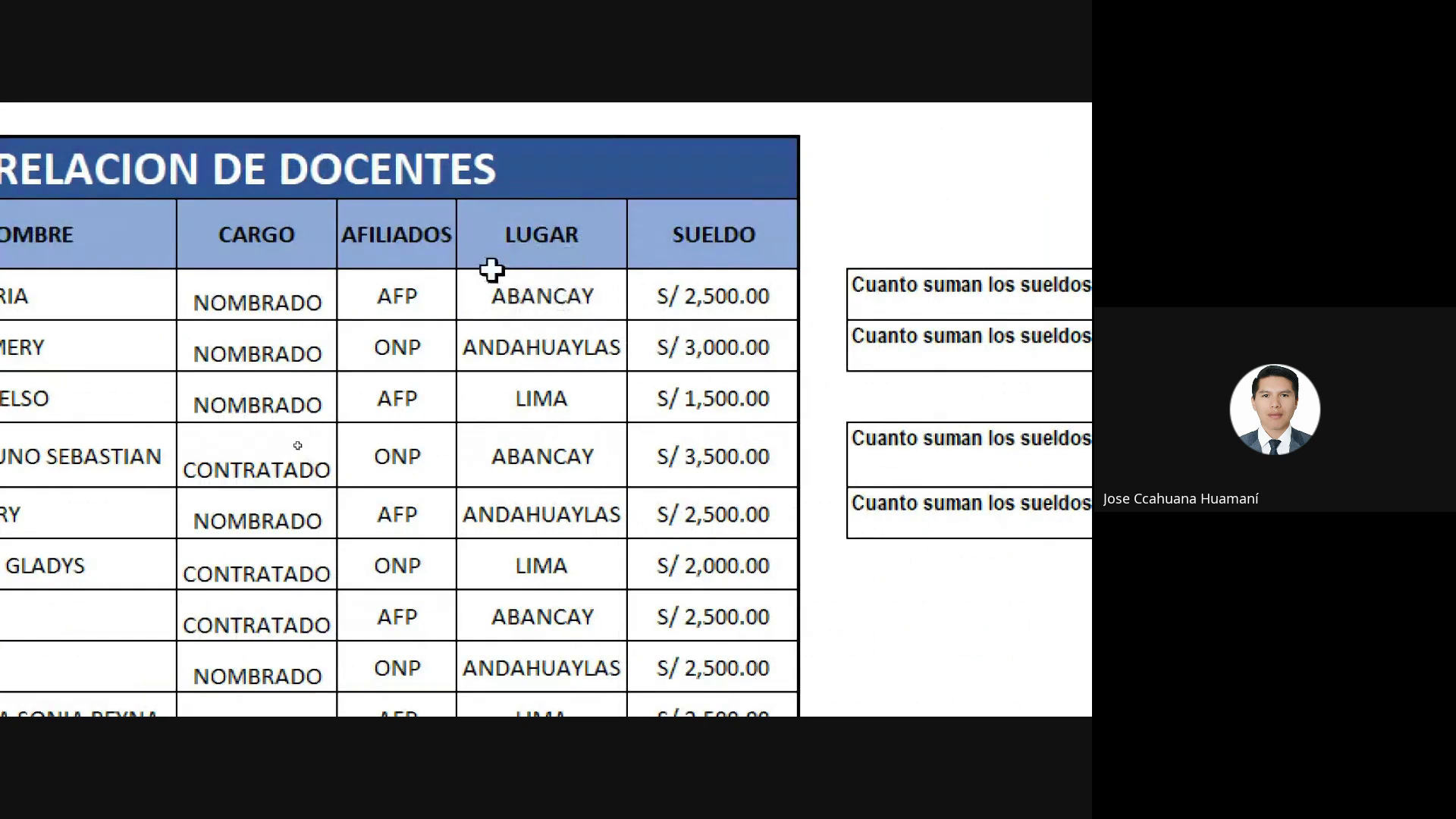
{"action": "left_click", "coordinate": [527, 286]}
{"action": "type", "text": "=SUMAR.SI(F19:F27"}
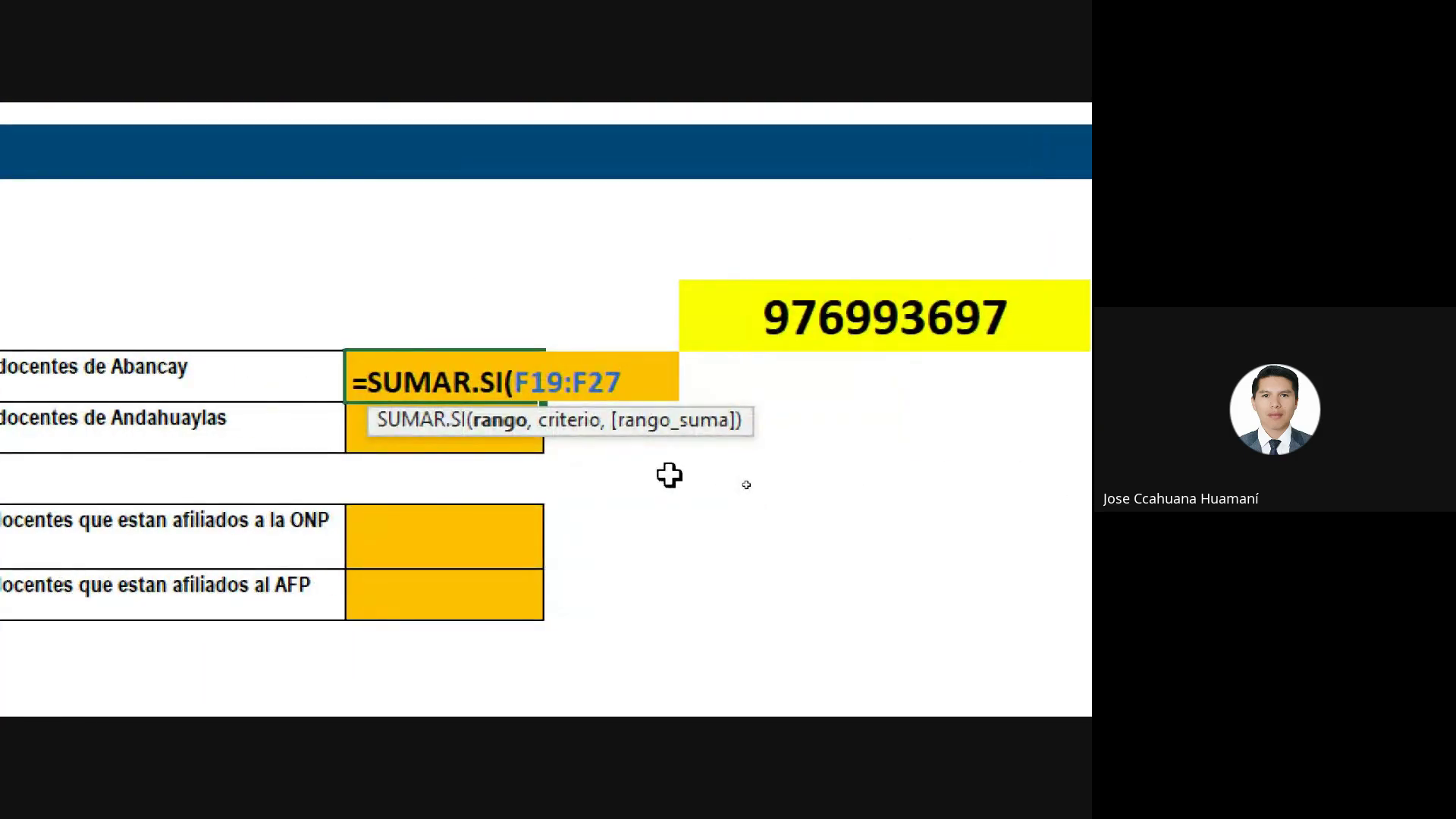
Add "Abancay" as the criterion, correcting the mistyped capitalisation
{"action": "type", "text": ","}
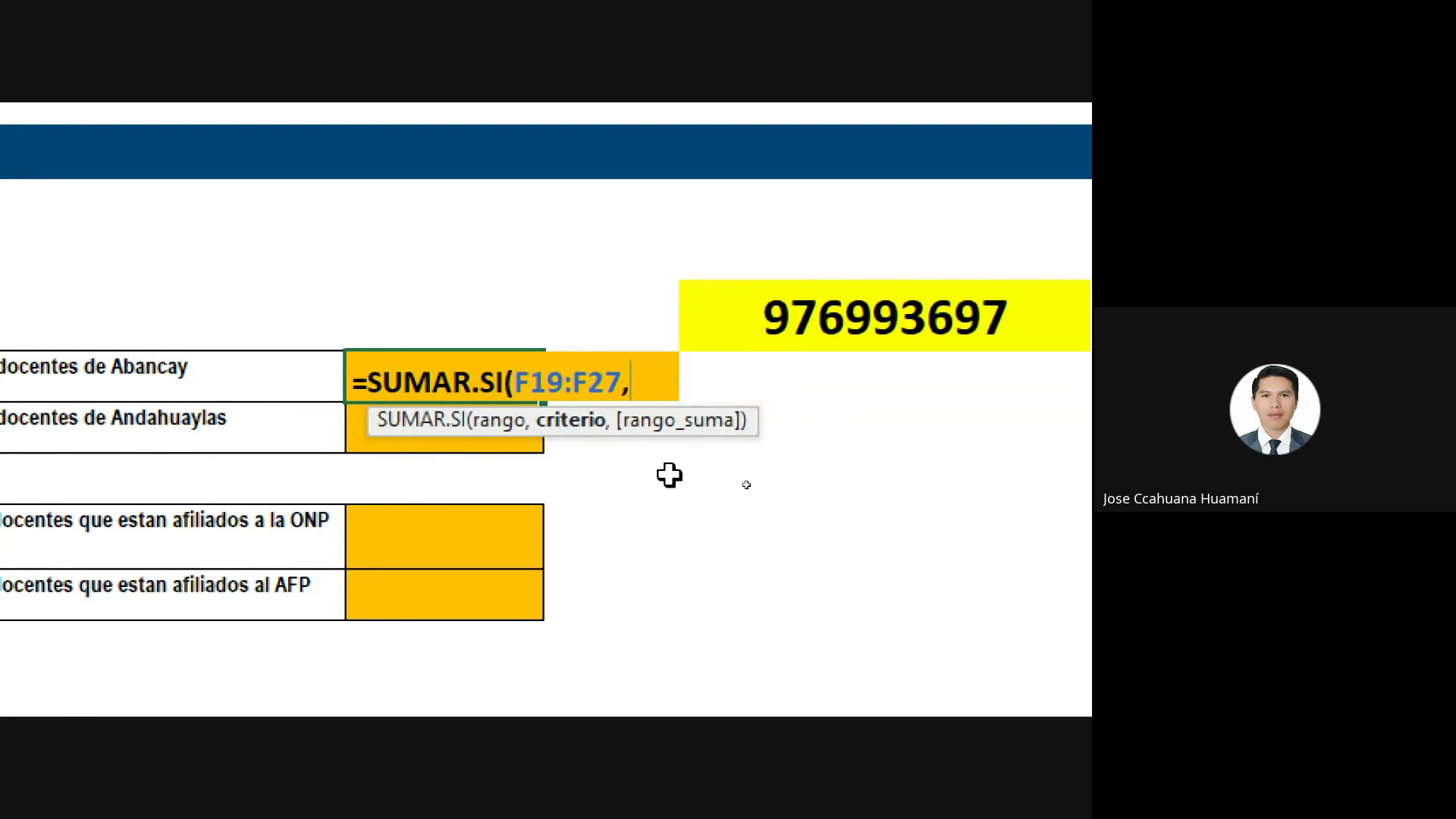
{"action": "type", "text": "\""}
{"action": "type", "text": "aBA"}
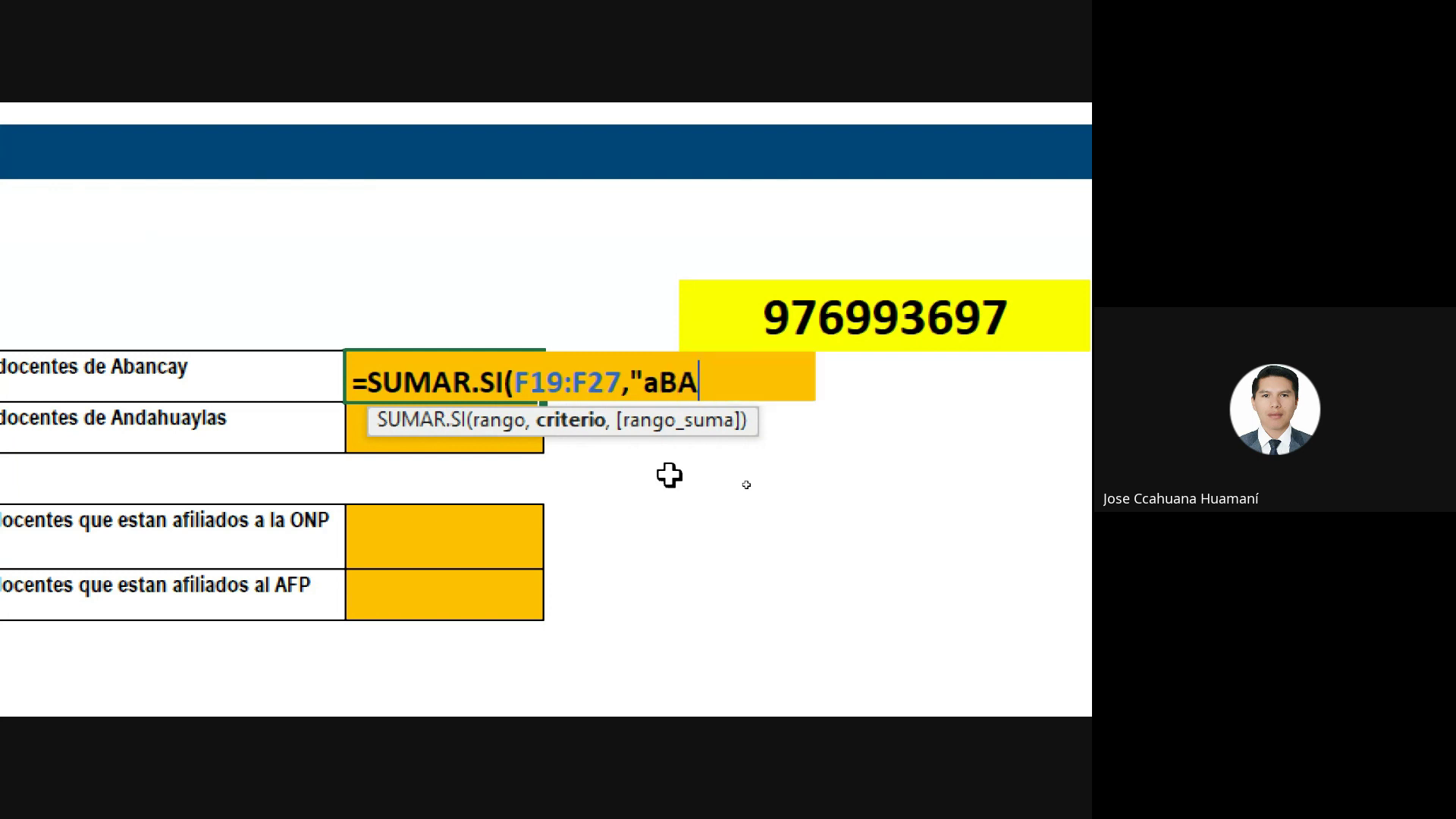
{"action": "type", "text": "NCAY"}
{"action": "key", "text": "BackSpace"}
{"action": "key", "text": "BackSpace"}
{"action": "key", "text": "BackSpace"}
{"action": "key", "text": "BackSpace"}
{"action": "key", "text": "BackSpace"}
{"action": "key", "text": "BackSpace"}
{"action": "key", "text": "BackSpace"}
{"action": "type", "text": "ABA"}
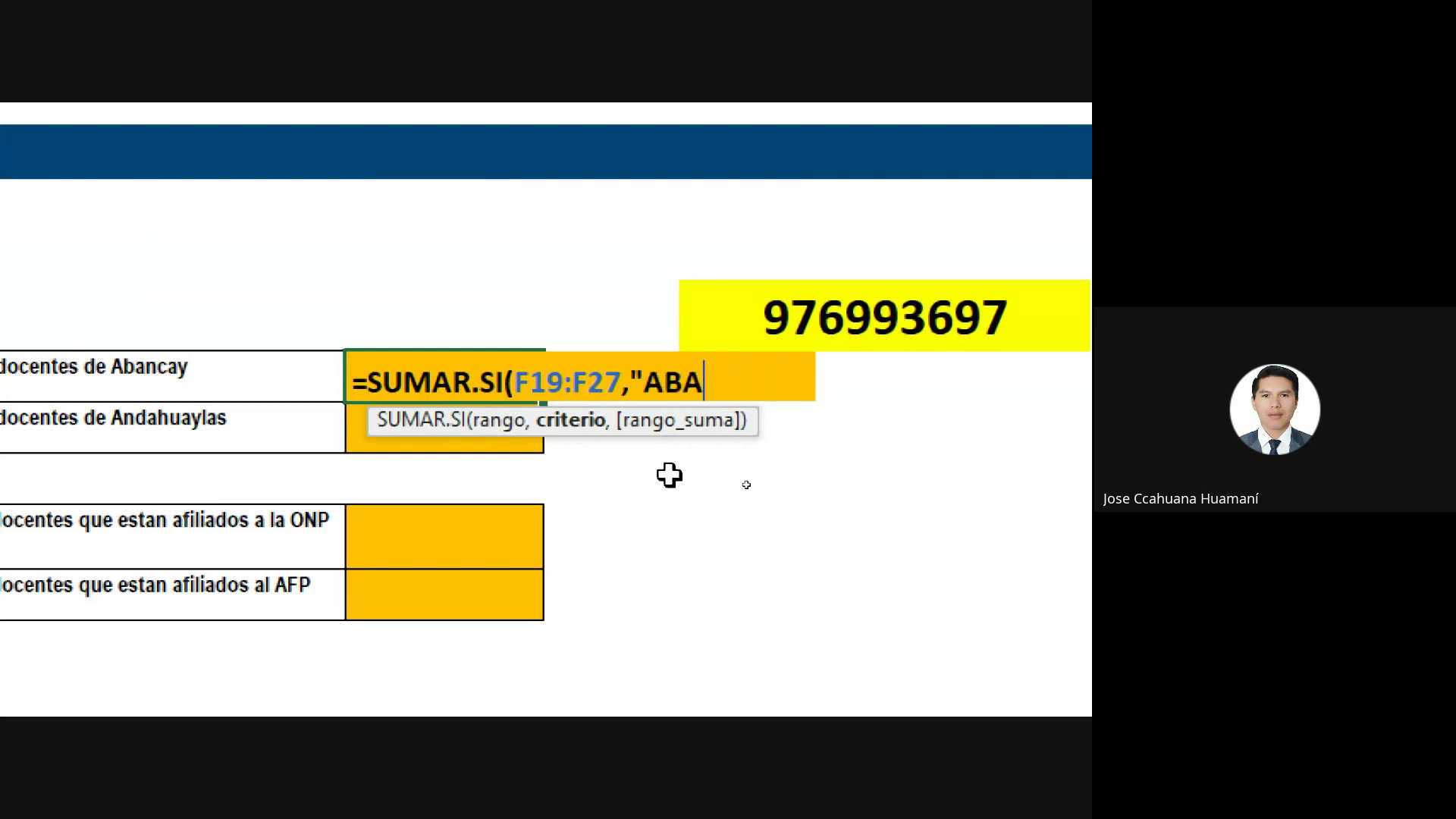
{"action": "key", "text": "BackSpace"}
{"action": "key", "text": "BackSpace"}
{"action": "type", "text": "bancay"}
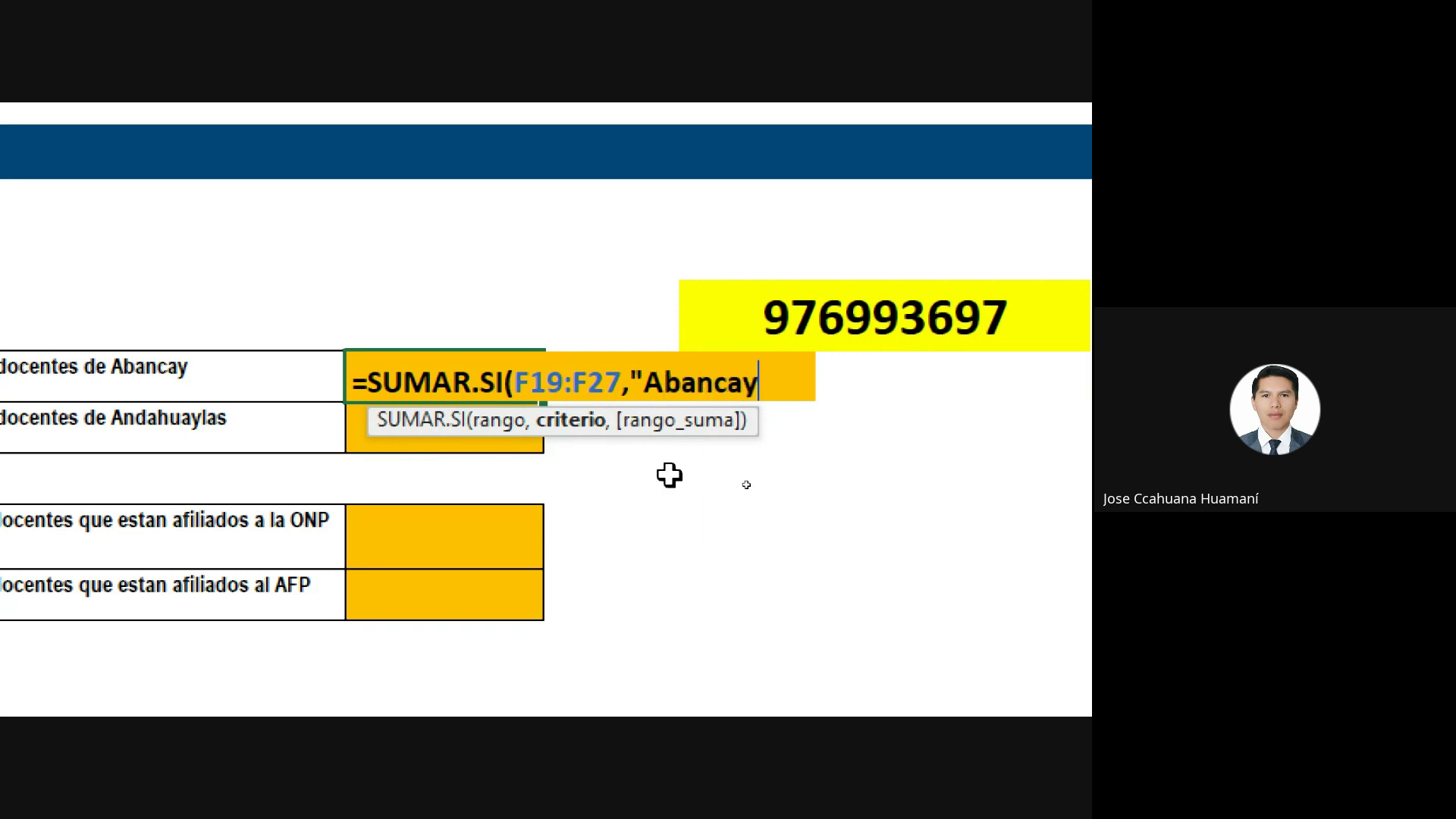
{"action": "type", "text": "\""}
{"action": "type", "text": ","}
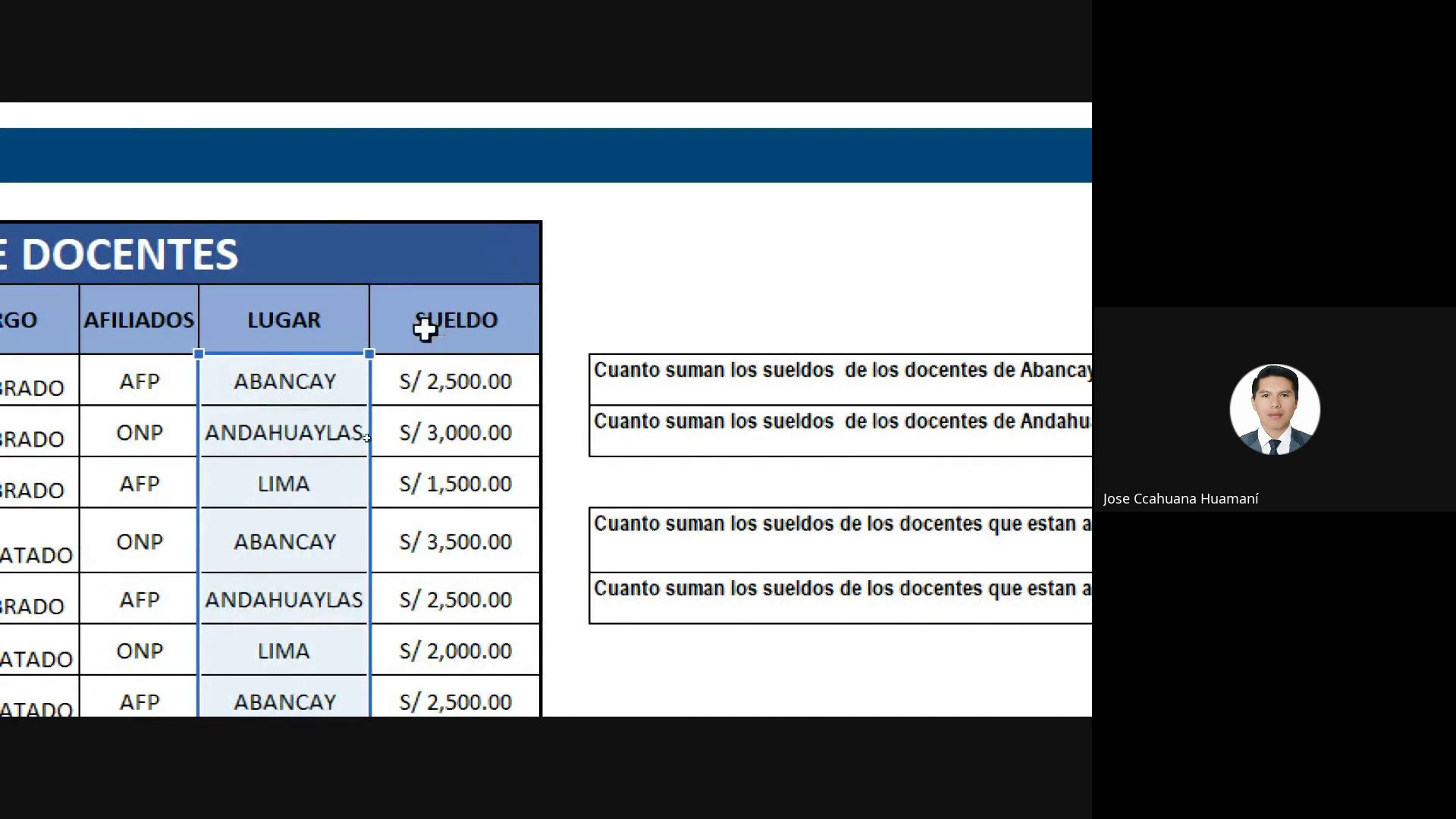
Set the sum range to G19:G27 and commit the formula, giving 8500
{"action": "left_click", "coordinate": [498, 379]}
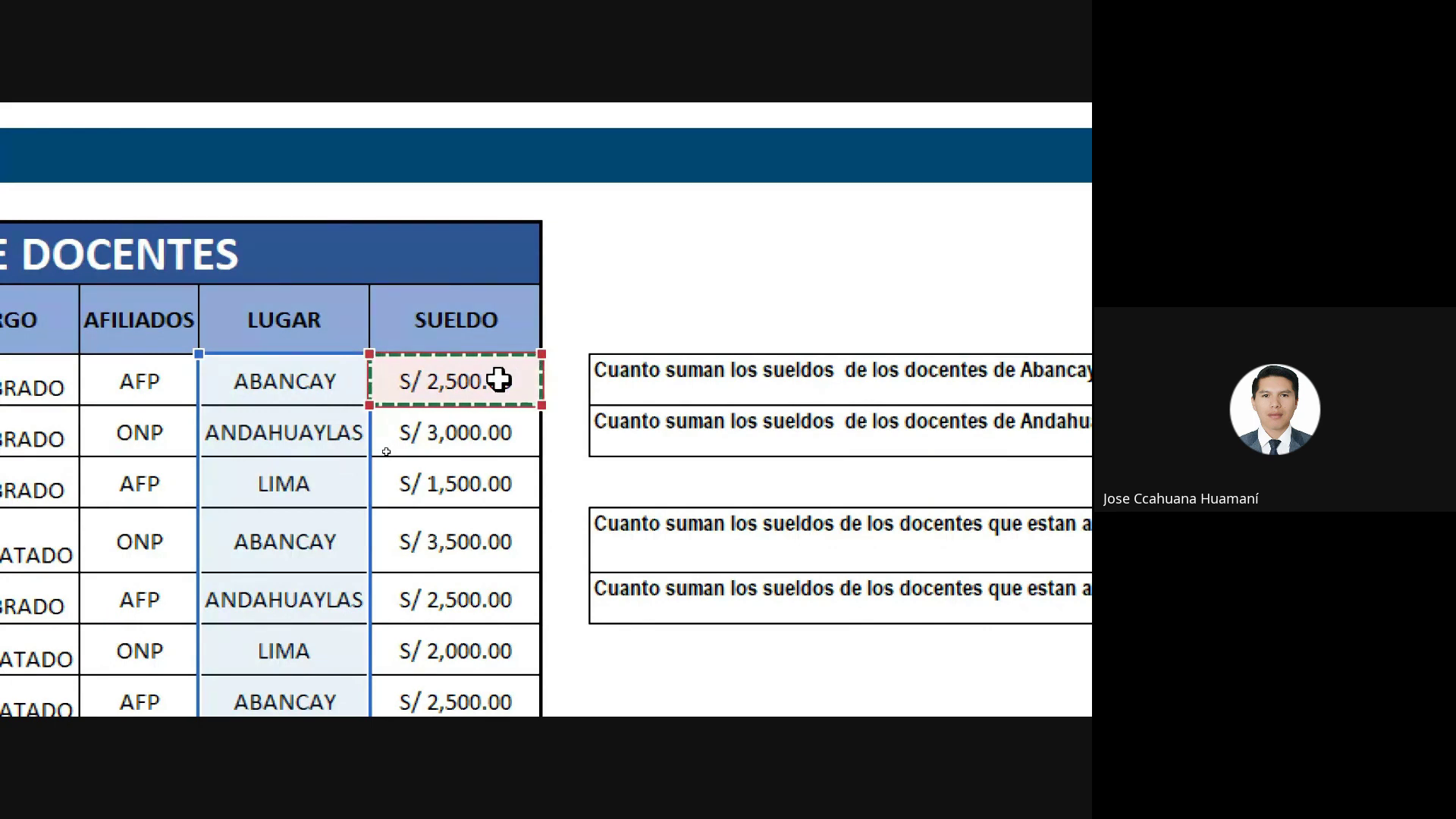
{"action": "key", "text": "ctrl+shift+Down"}
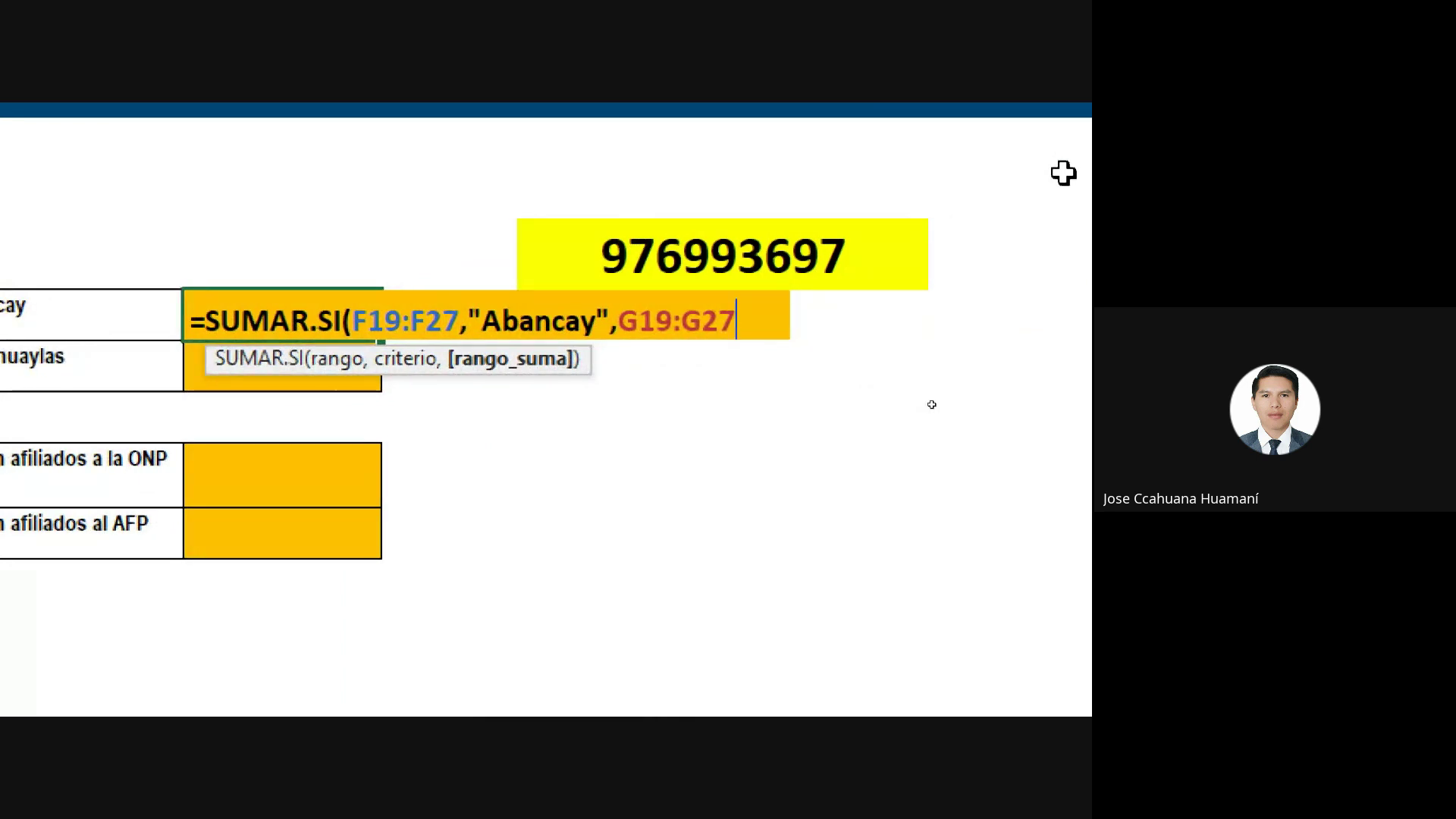
{"action": "key", "text": "Return"}
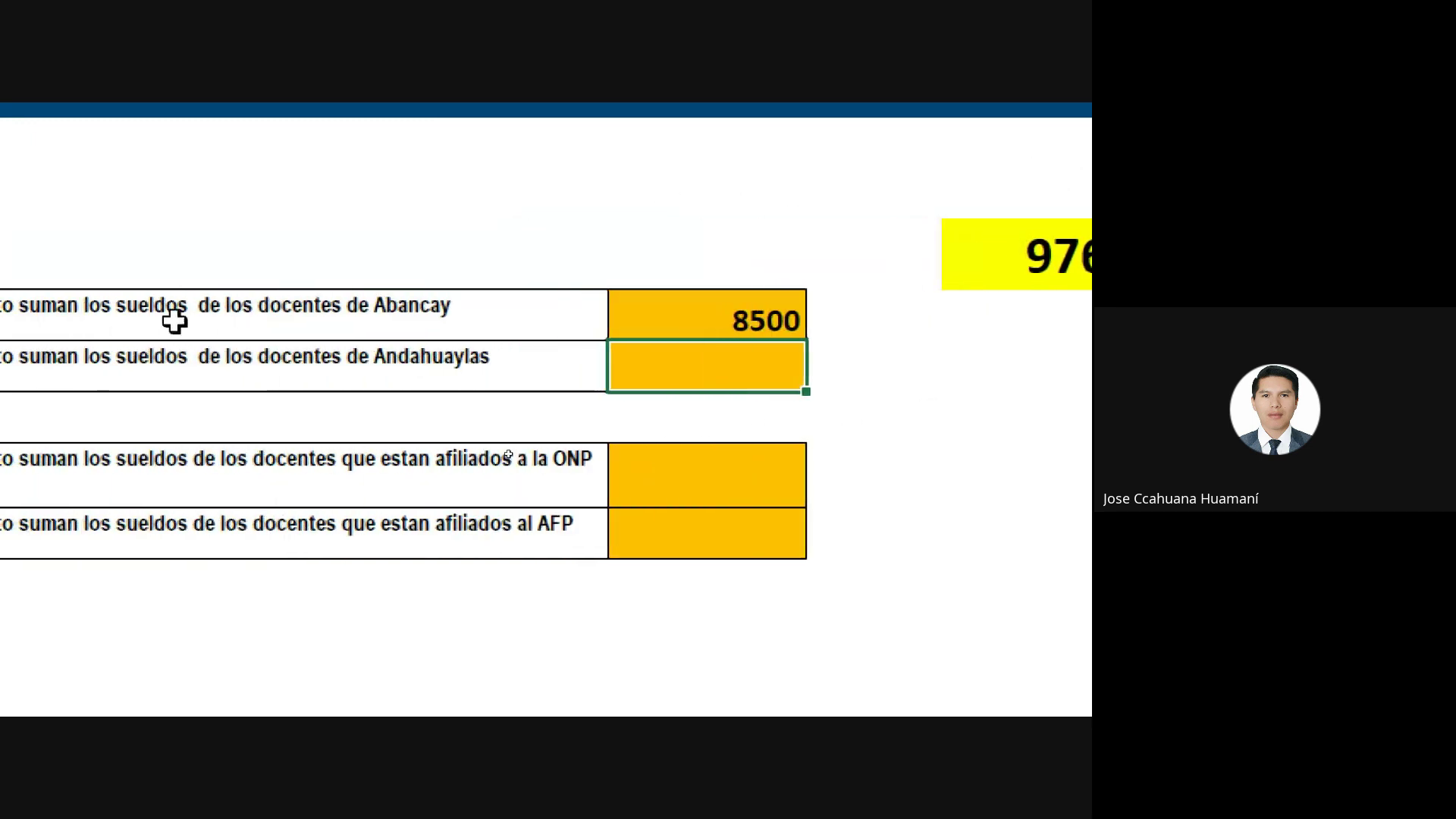
{"action": "left_click", "coordinate": [770, 318]}
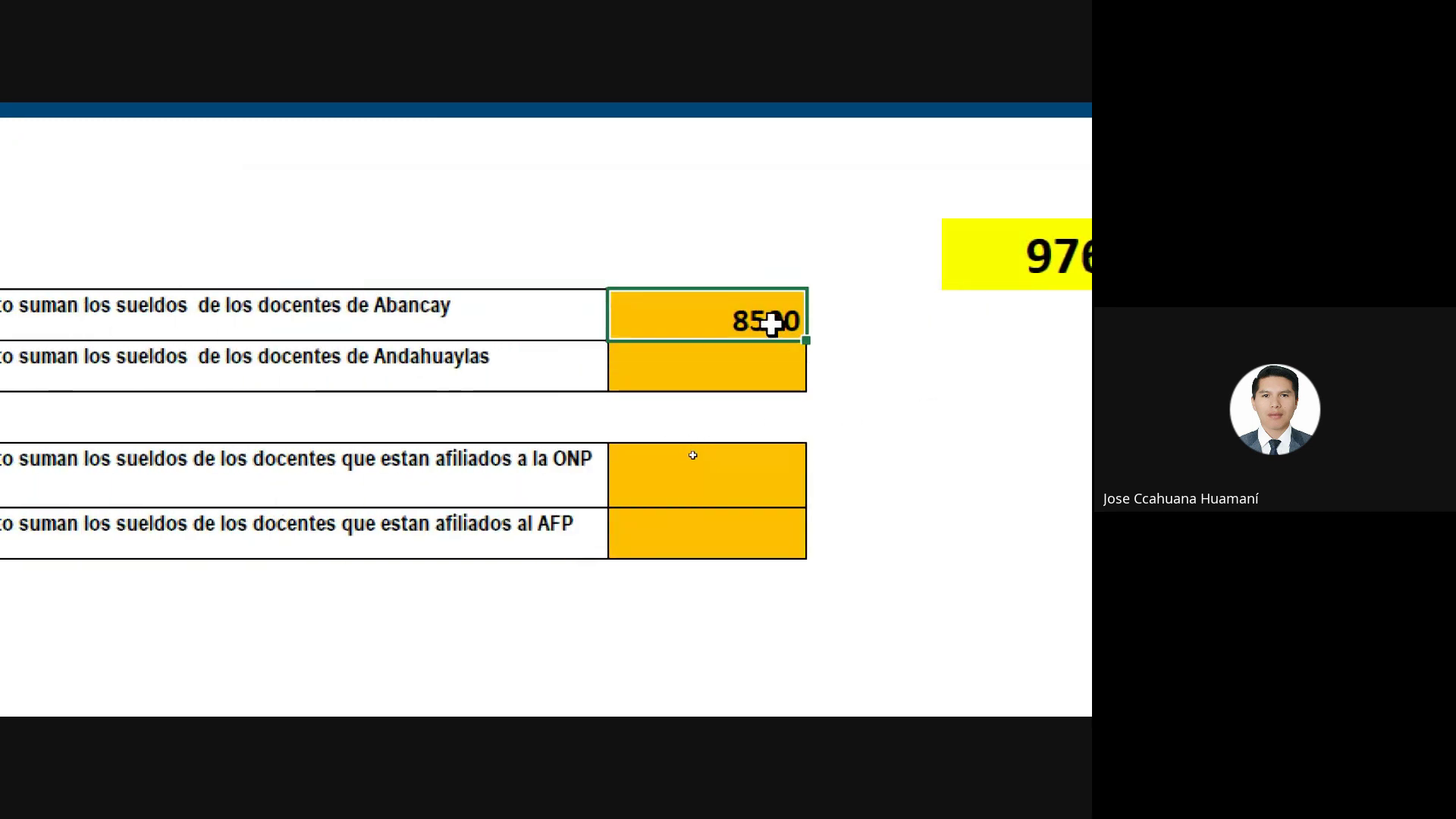
Select the Andahuaylas answer cell, then bring the video call window forward
{"action": "left_click", "coordinate": [751, 357]}
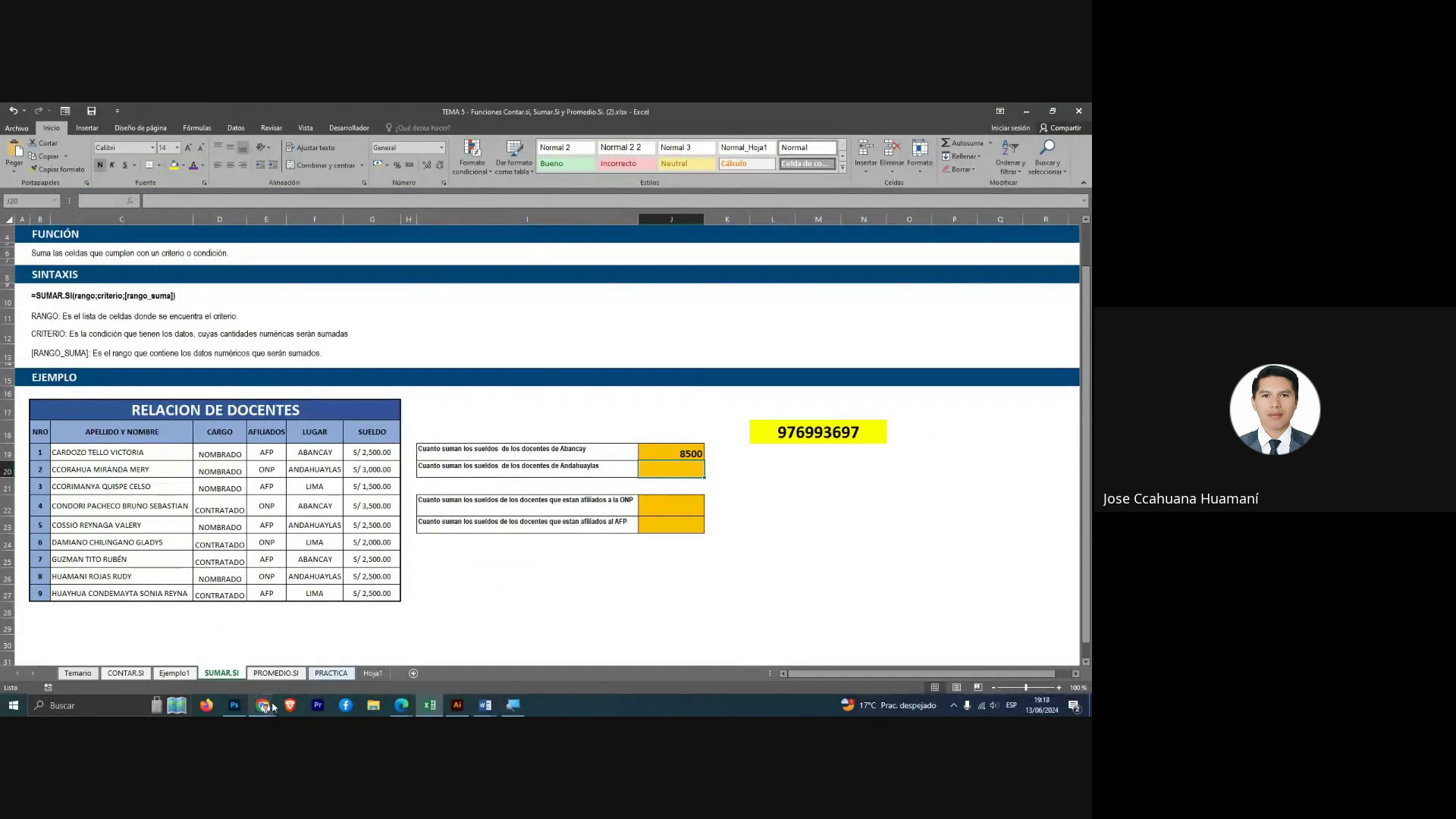
{"action": "mouse_move", "coordinate": [263, 705]}
{"action": "left_click", "coordinate": [201, 652]}
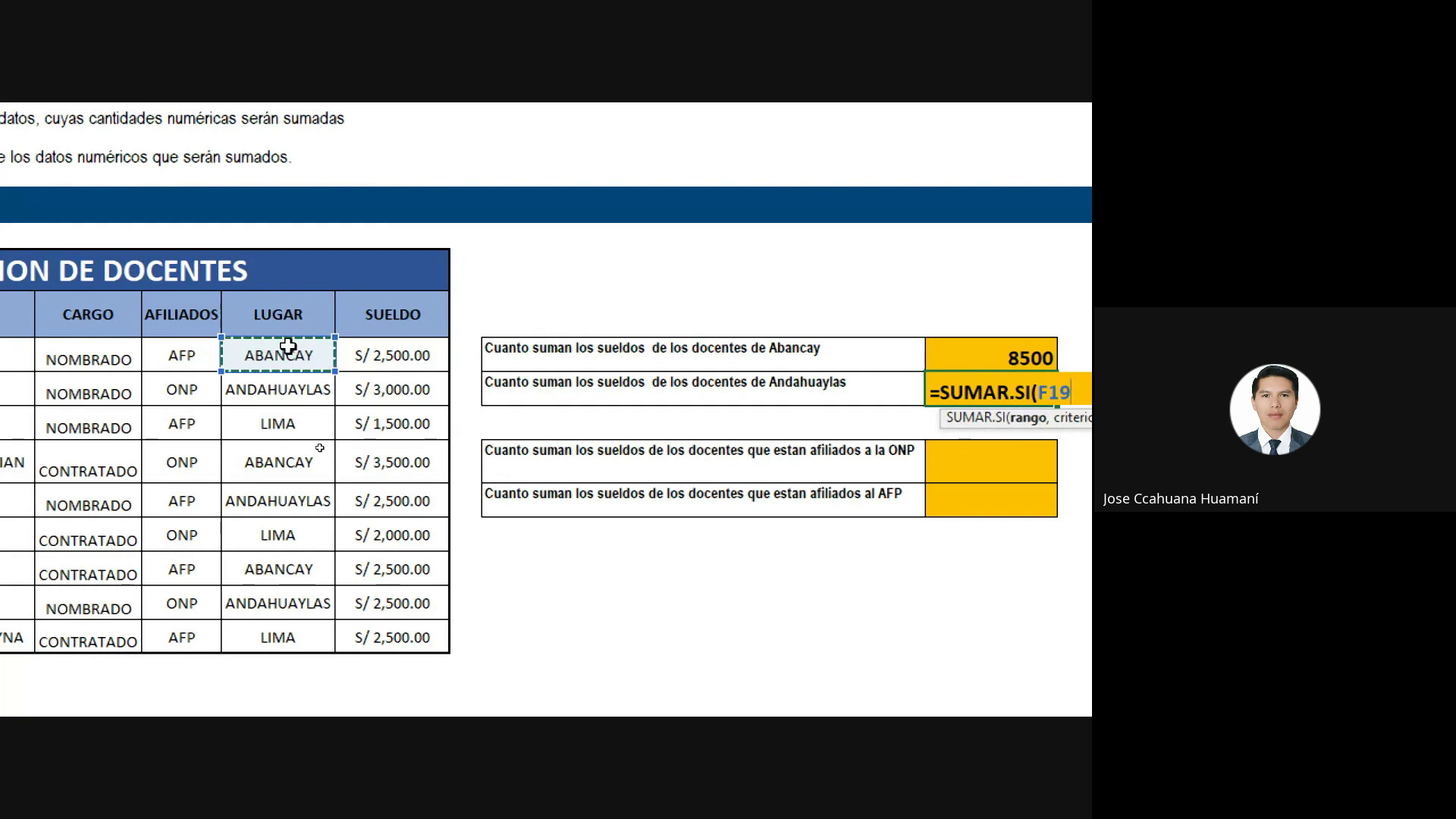
Enter range F19:F27 and criterion "Andahuaylas" in the Andahuaylas SUMAR.SI formula
{"action": "left_click_drag", "start_coordinate": [288, 347], "coordinate": [159, 680]}
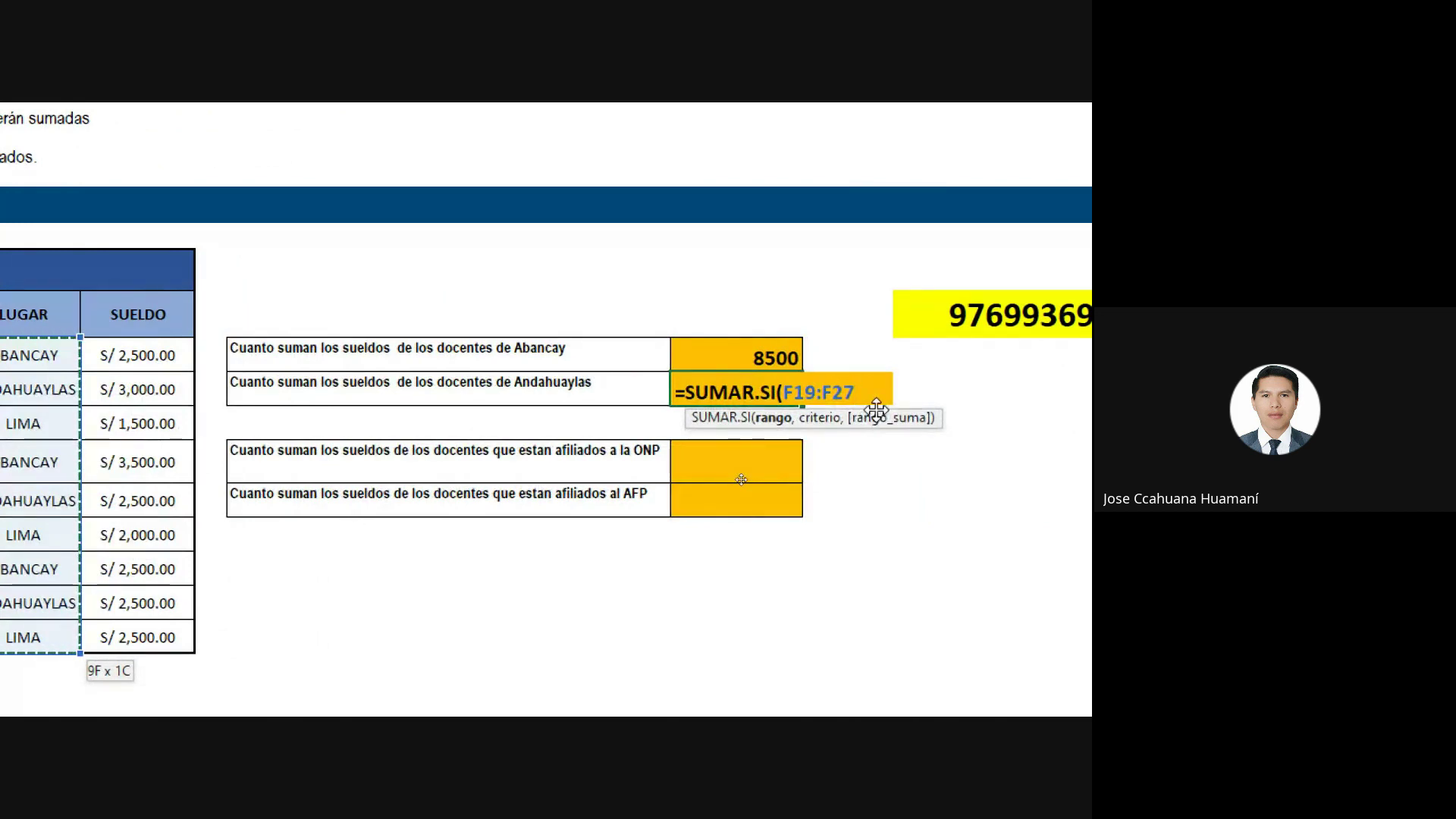
{"action": "type", "text": ","}
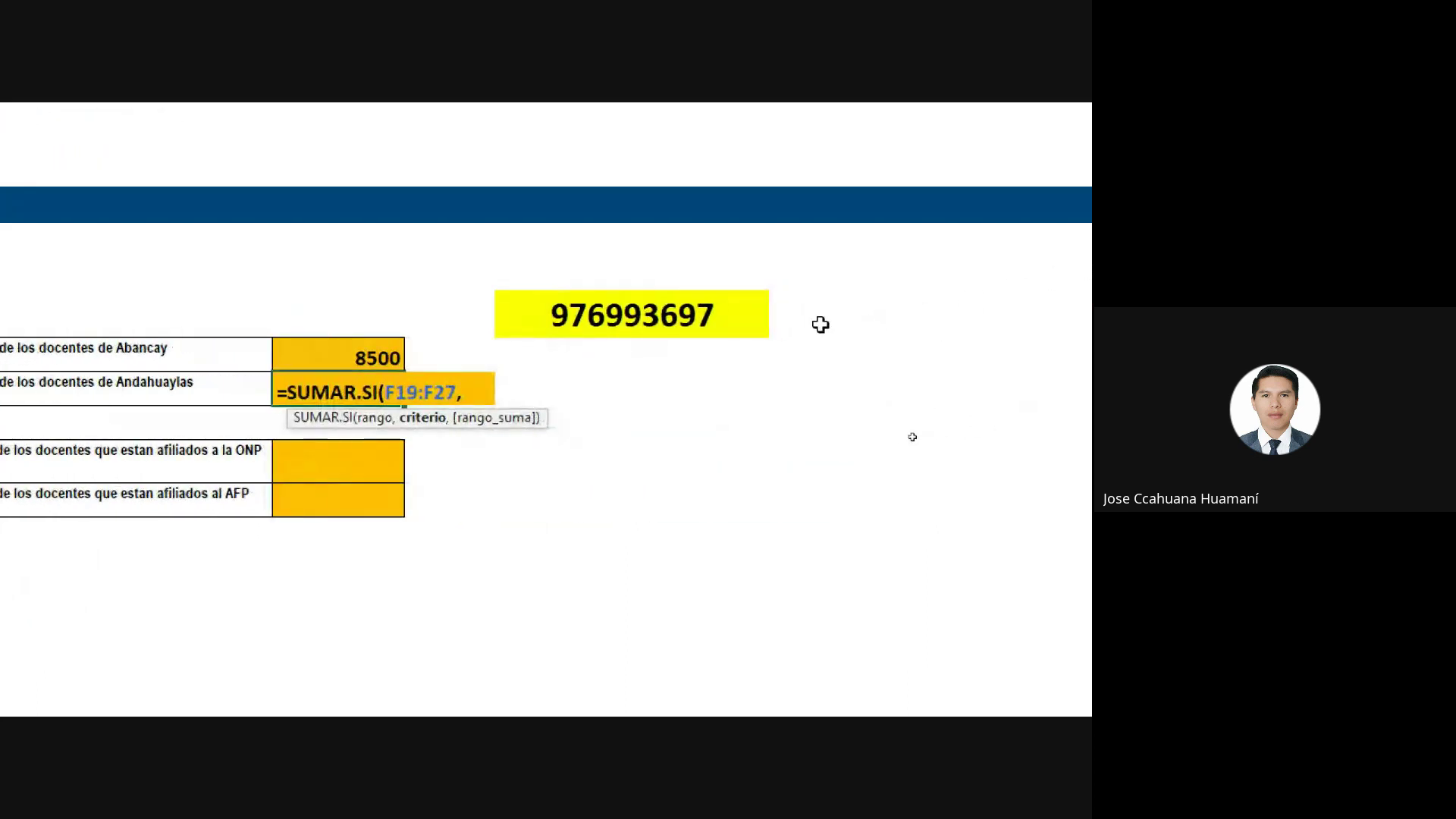
{"action": "type", "text": "\""}
{"action": "type", "text": "Andahua"}
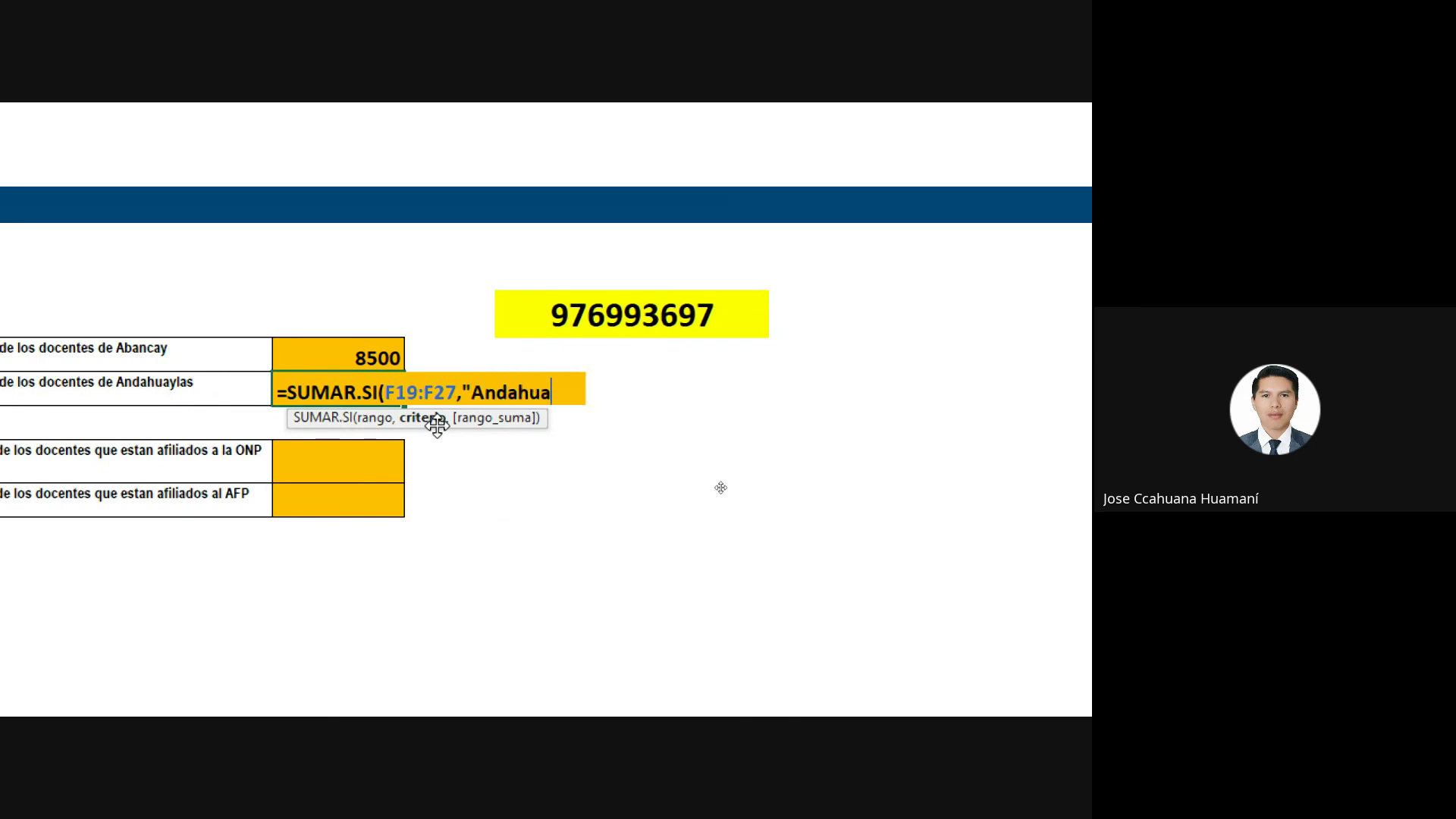
{"action": "type", "text": "ylas\""}
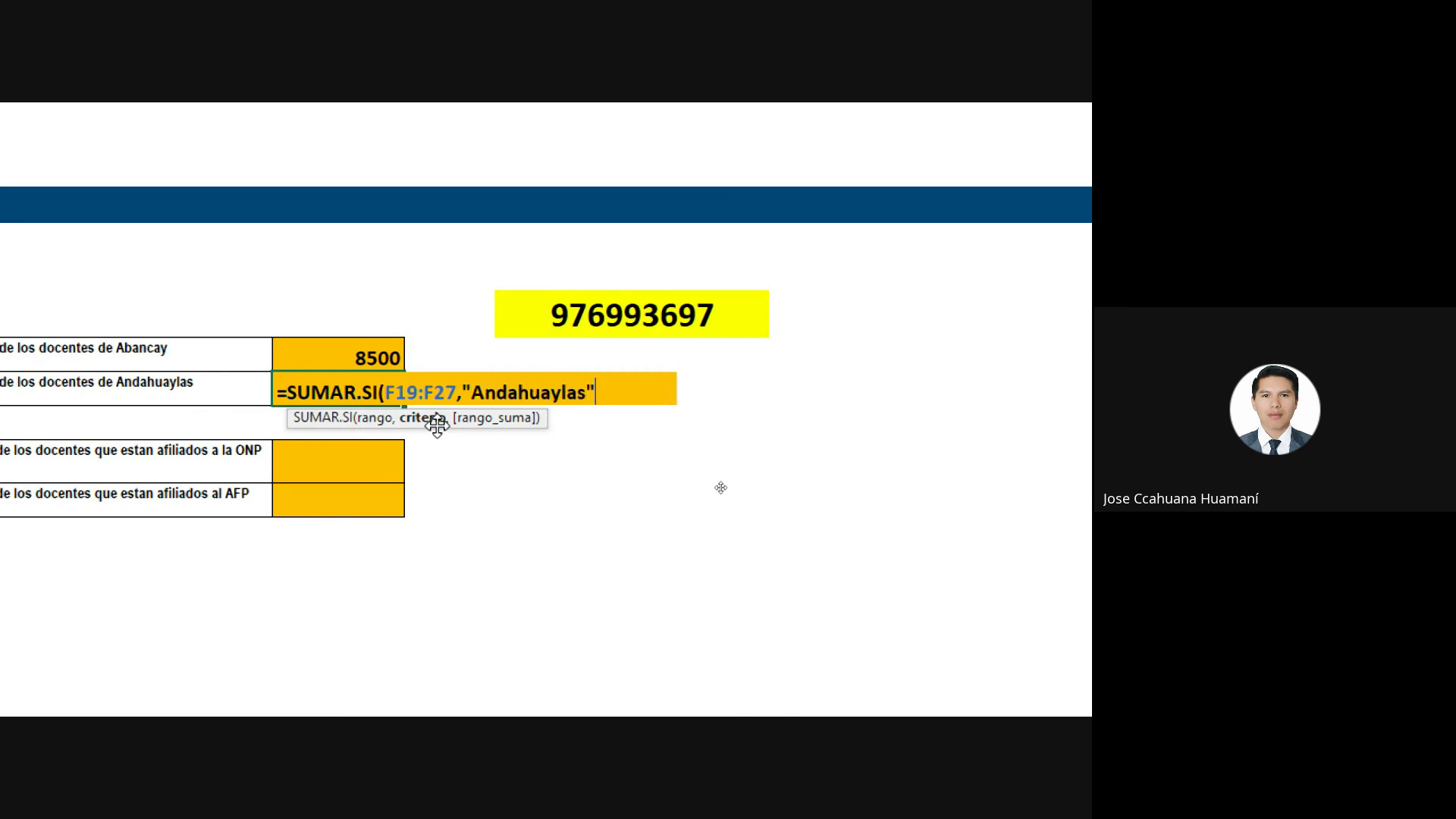
{"action": "type", "text": ","}
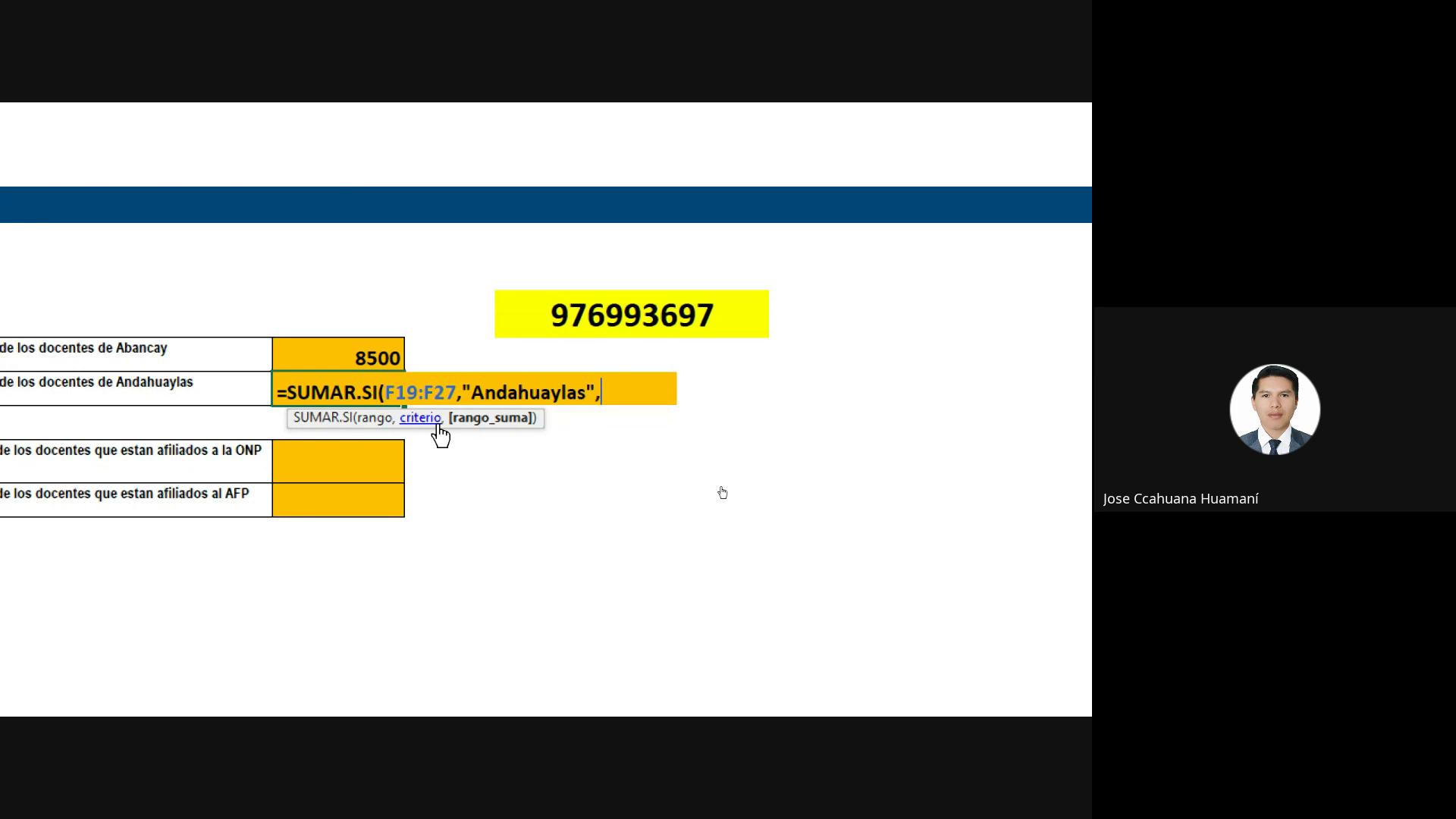
{"action": "scroll", "coordinate": [58, 413], "scroll_direction": "left", "scroll_amount": 3}
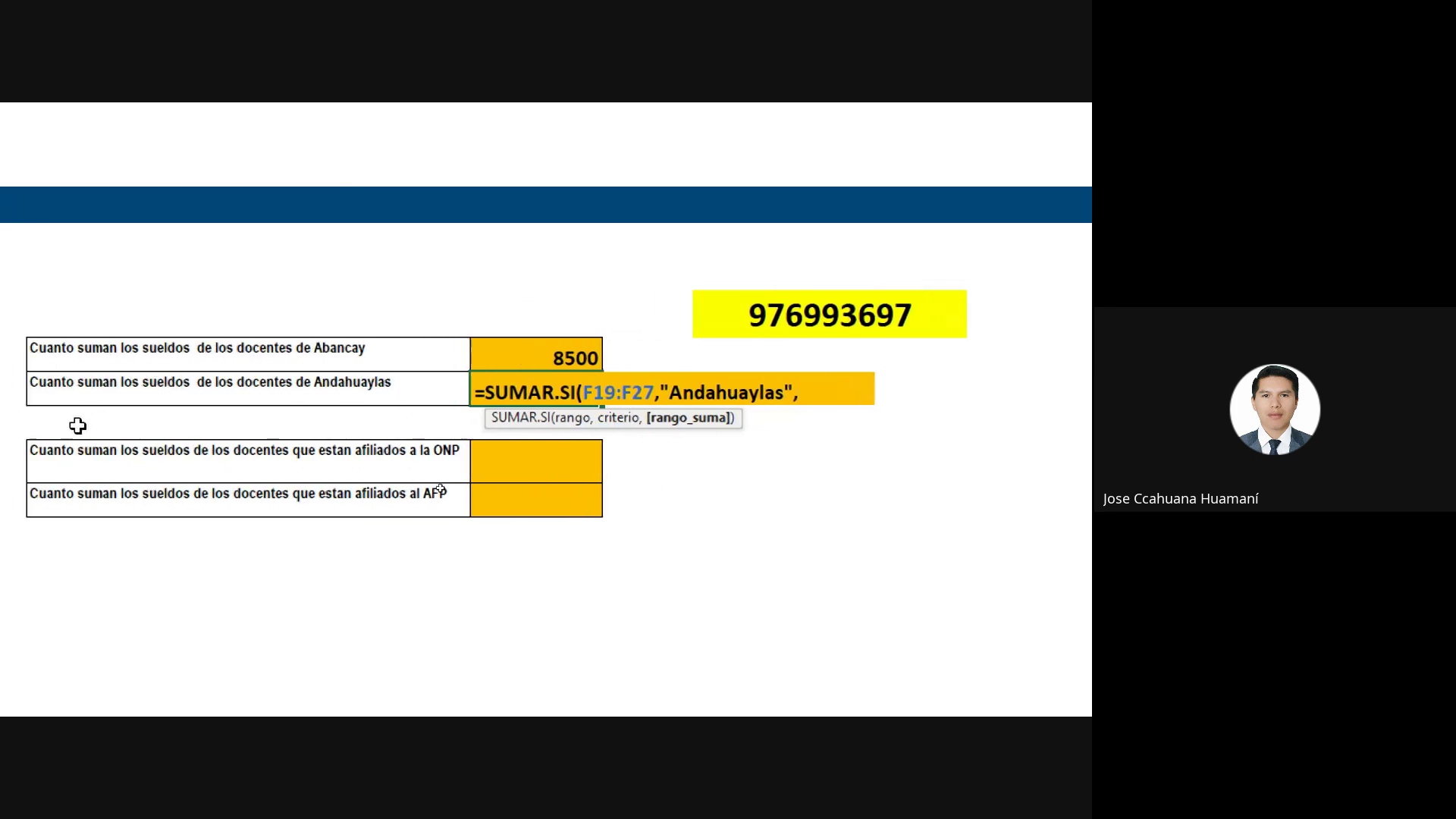
Finish the Andahuaylas formula with sum range G19:G27, then switch to the Google Meet call
{"action": "scroll", "coordinate": [293, 400], "scroll_direction": "left", "scroll_amount": 9}
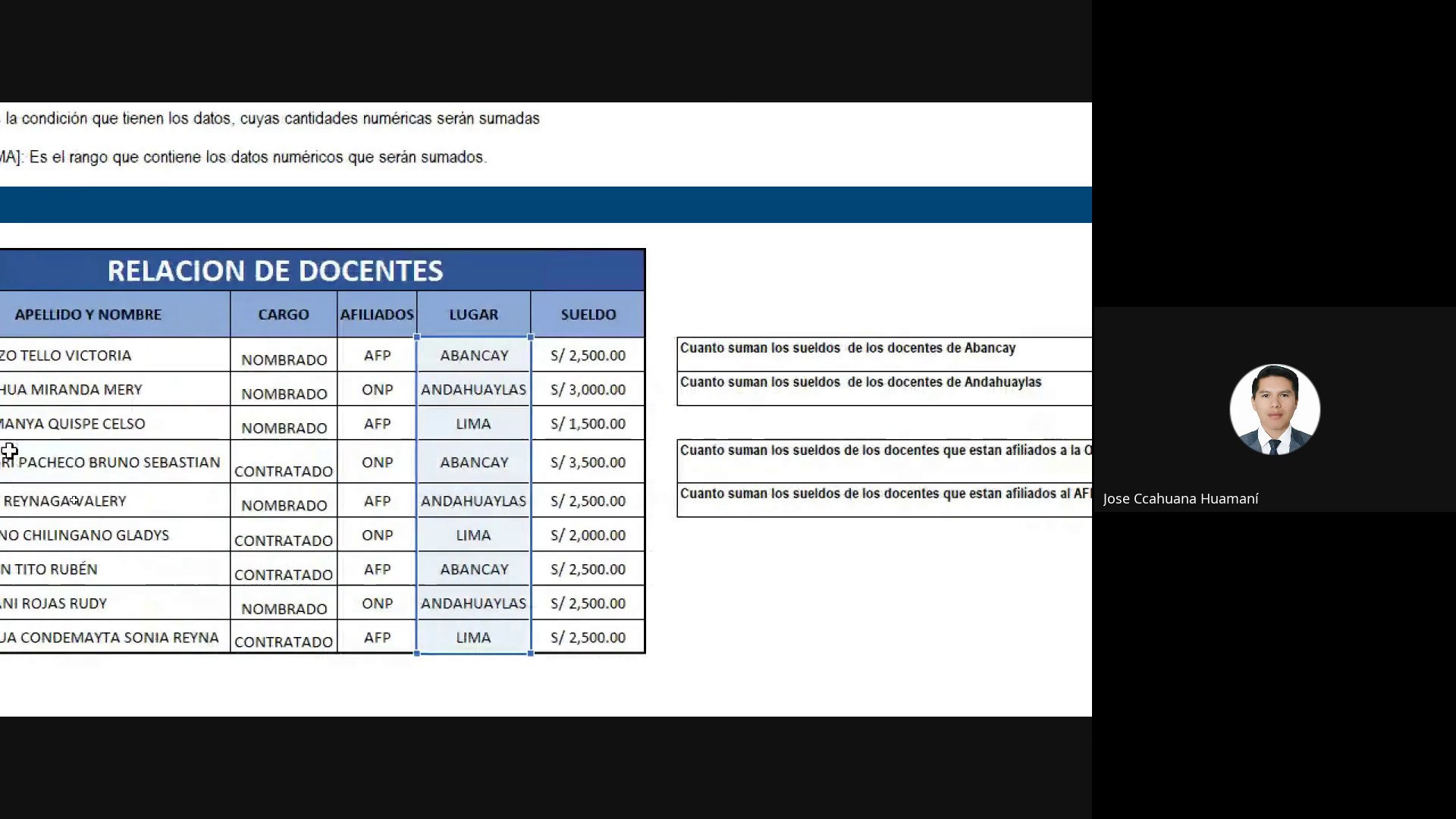
{"action": "left_click", "coordinate": [645, 354]}
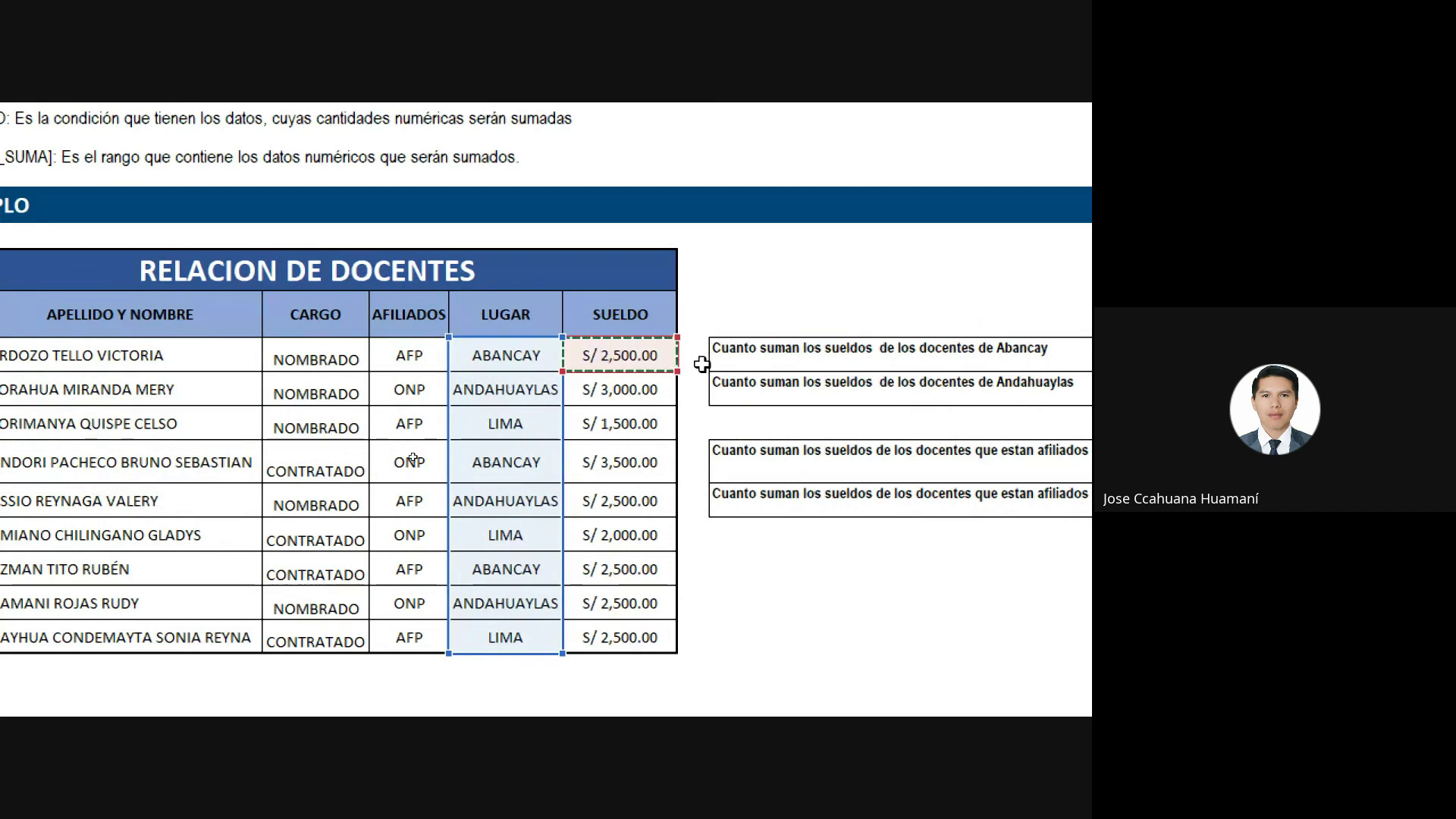
{"action": "key", "text": "ctrl+shift+Down"}
{"action": "scroll", "coordinate": [702, 364], "scroll_direction": "right", "scroll_amount": 13}
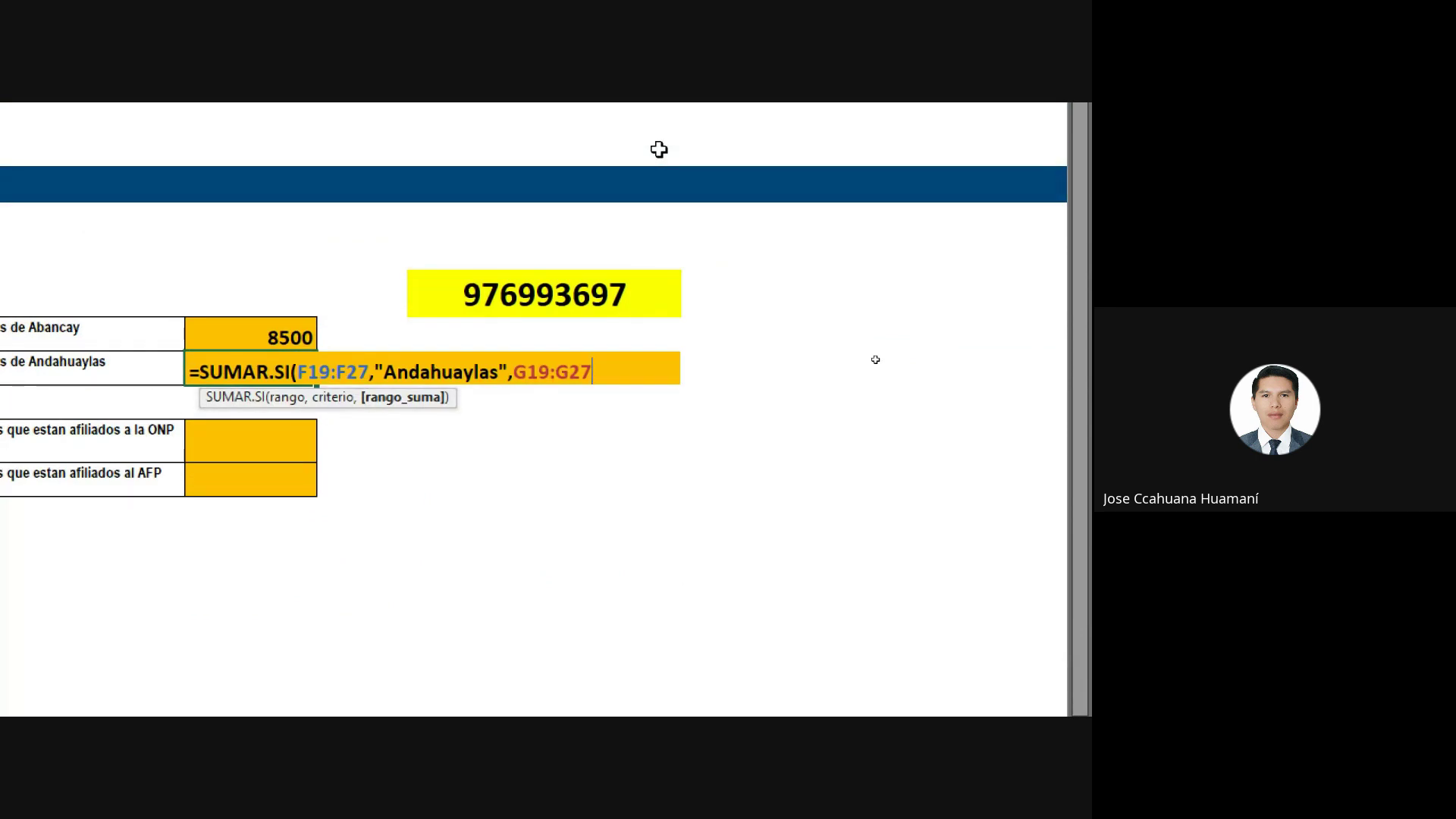
{"action": "key", "text": "Return"}
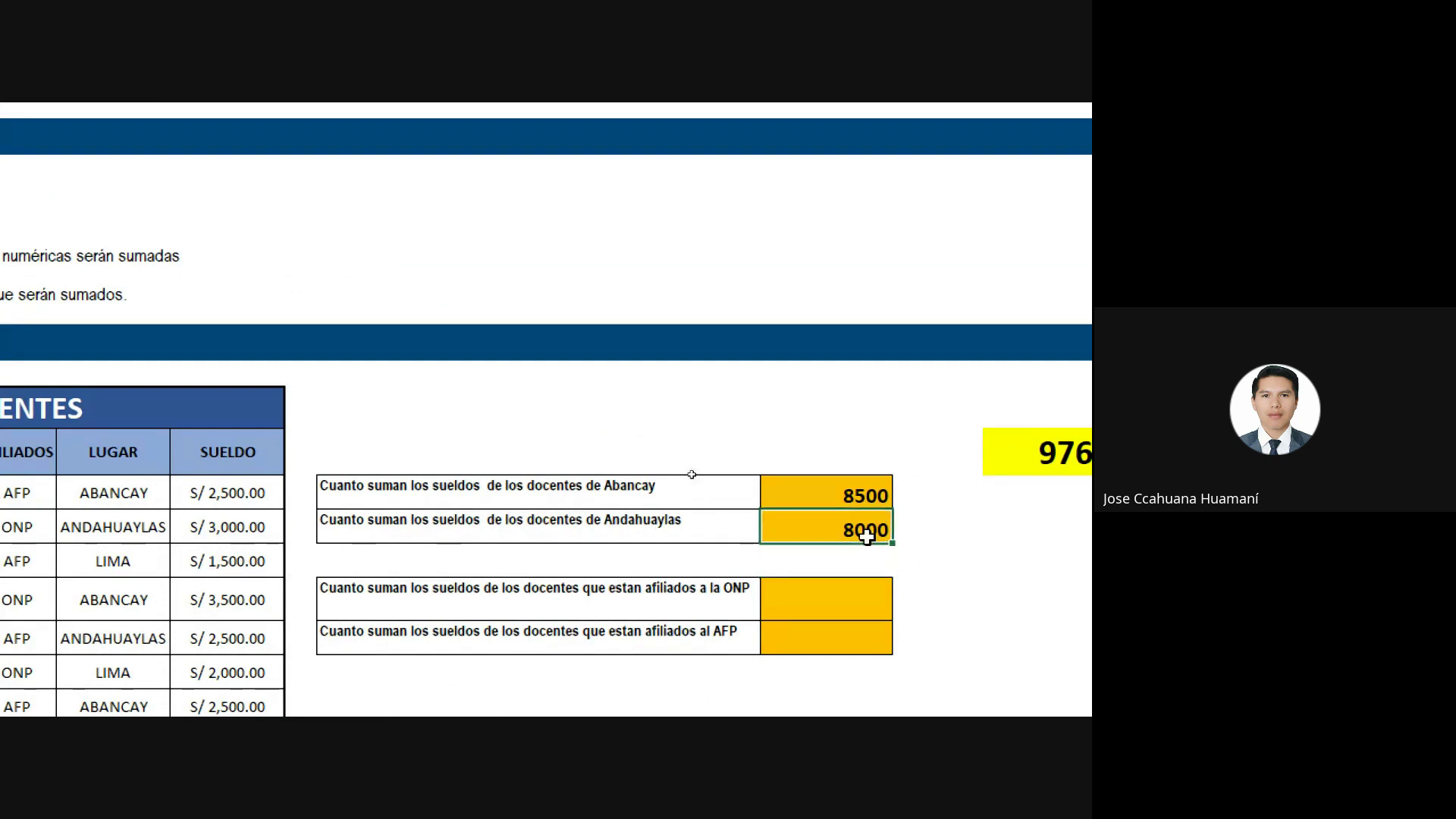
{"action": "left_click", "coordinate": [845, 599]}
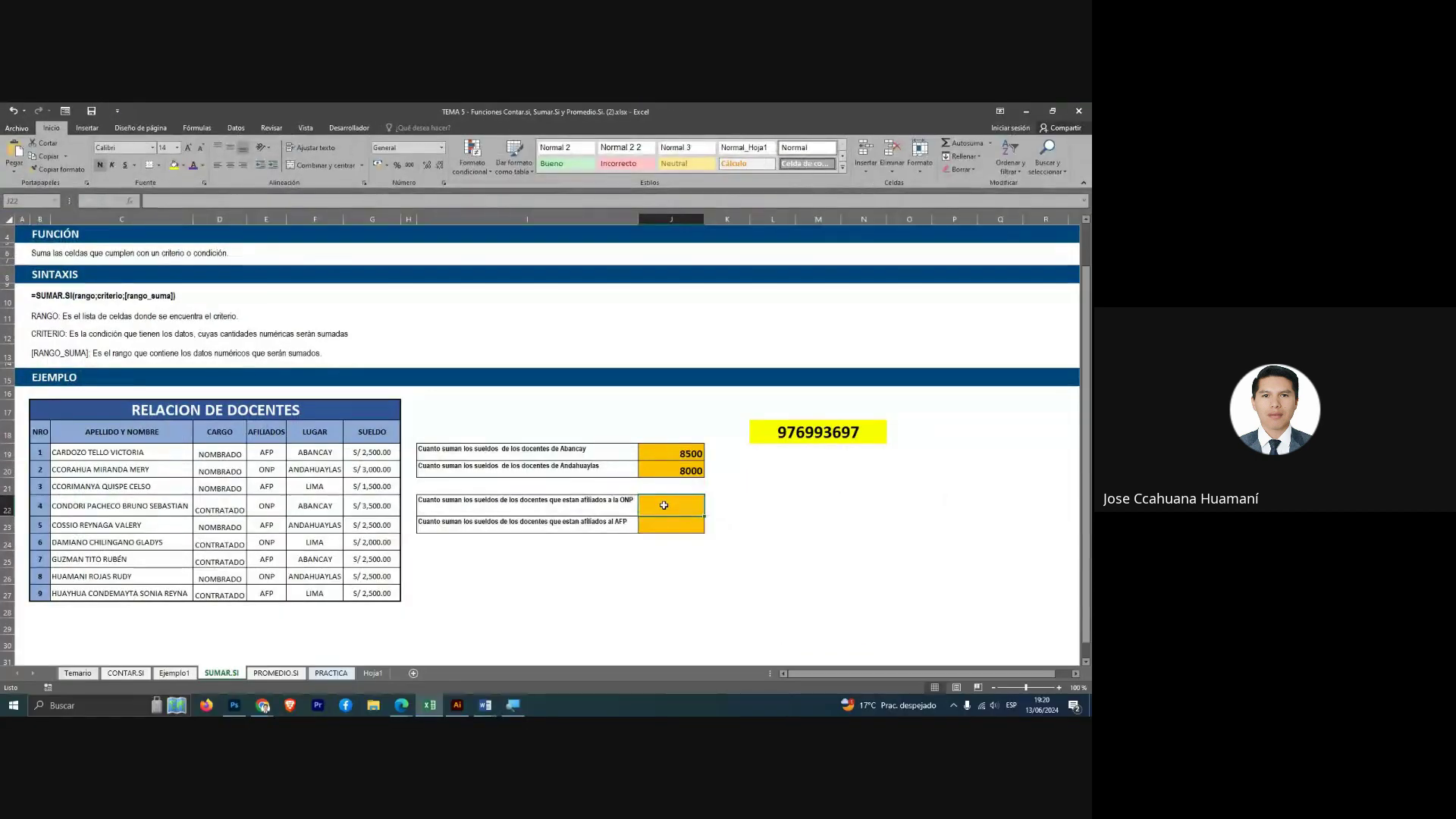
{"action": "mouse_move", "coordinate": [262, 705]}
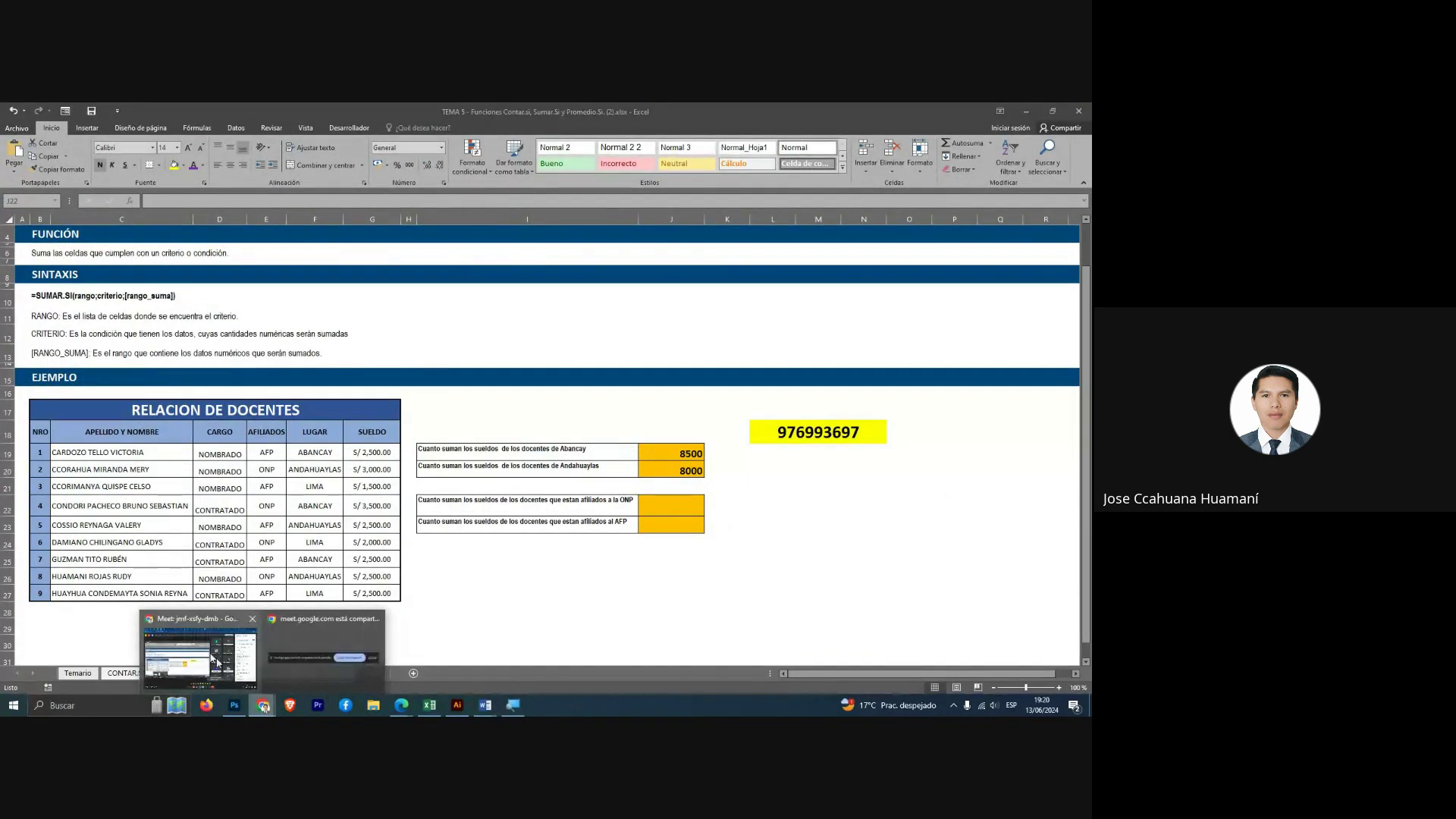
{"action": "left_click", "coordinate": [212, 660]}
Read the participants' chat answers, then return to the Excel SUMAR.SI sheet
{"action": "scroll", "coordinate": [1001, 445], "scroll_direction": "down", "scroll_amount": 10}
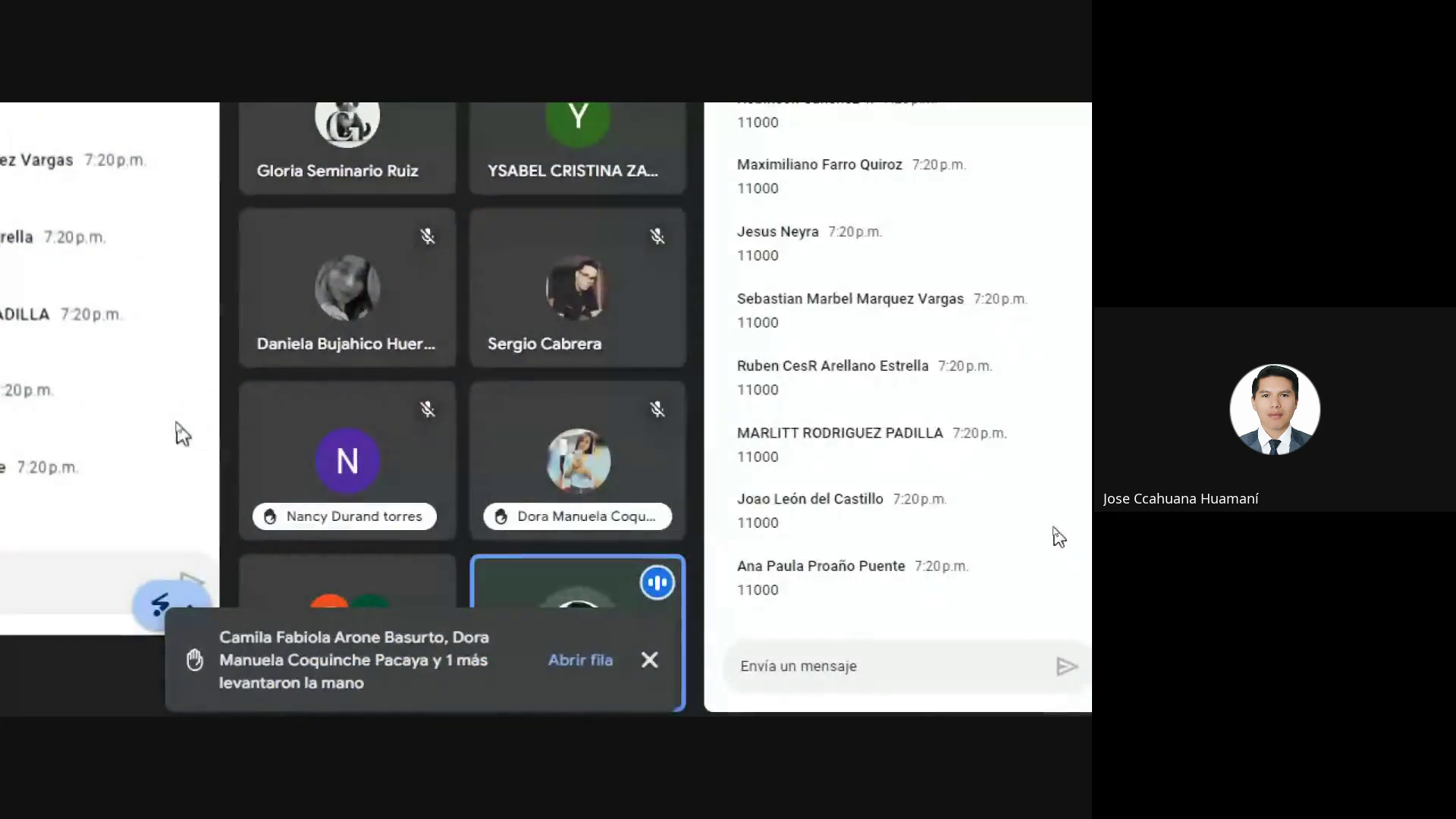
{"action": "scroll", "coordinate": [1050, 501], "scroll_direction": "up", "scroll_amount": 3}
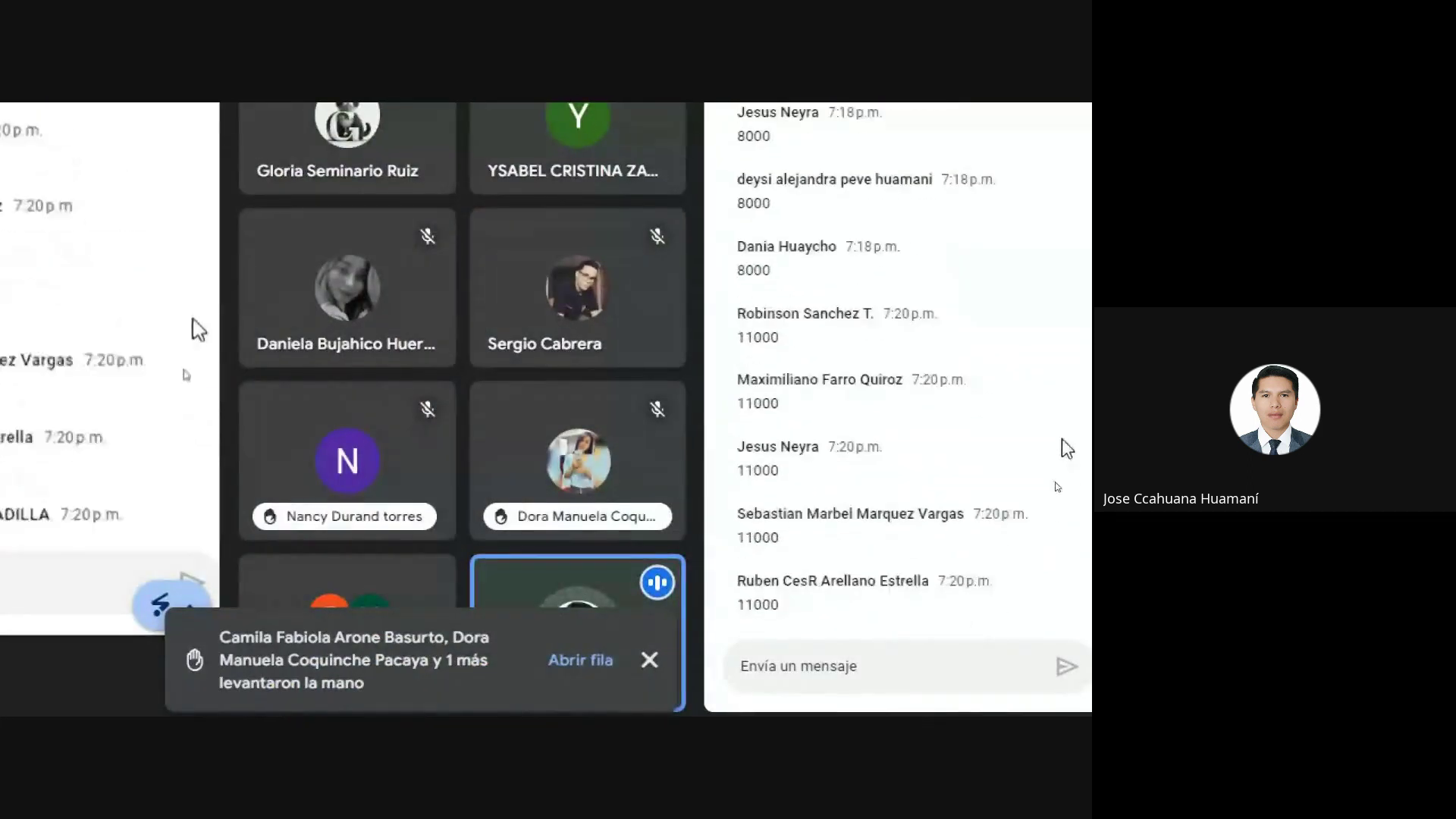
{"action": "scroll", "coordinate": [1047, 489], "scroll_direction": "down", "scroll_amount": 1}
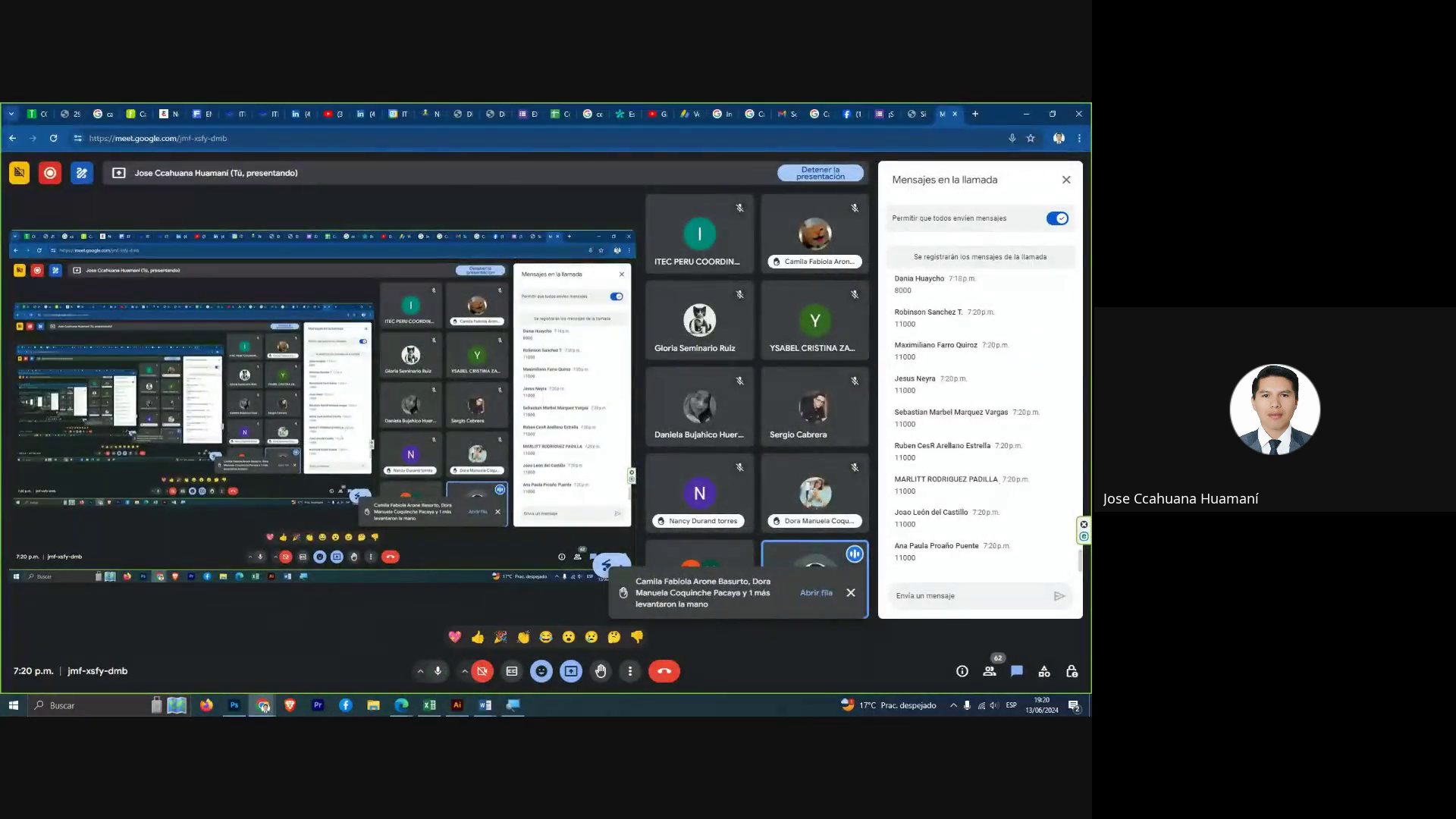
{"action": "left_click", "coordinate": [430, 705]}
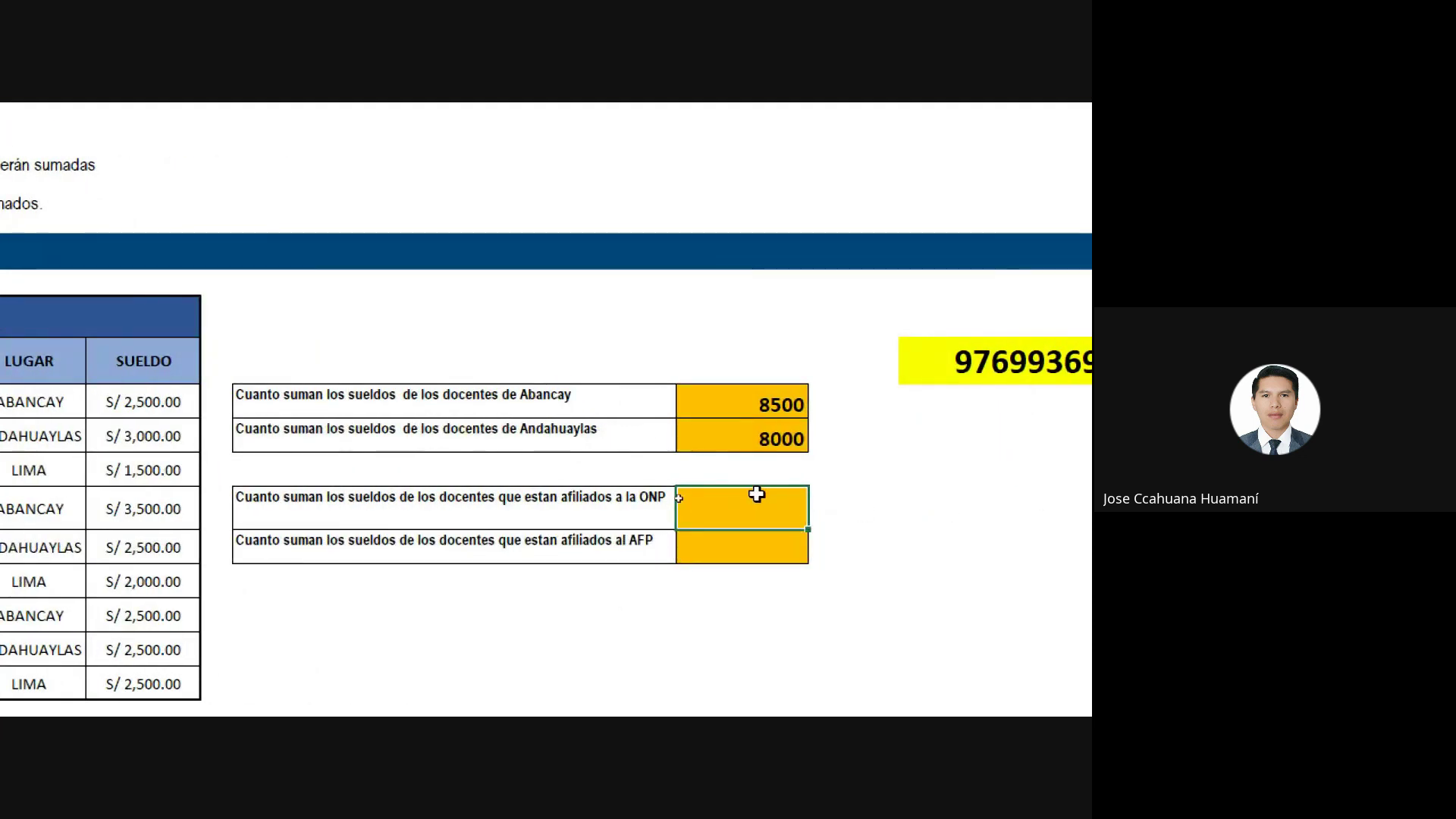
Enter =SUMAR.SI( in the ONP salary-total cell and begin its range at cell E19
{"action": "type", "text": "="}
{"action": "type", "text": "suma"}
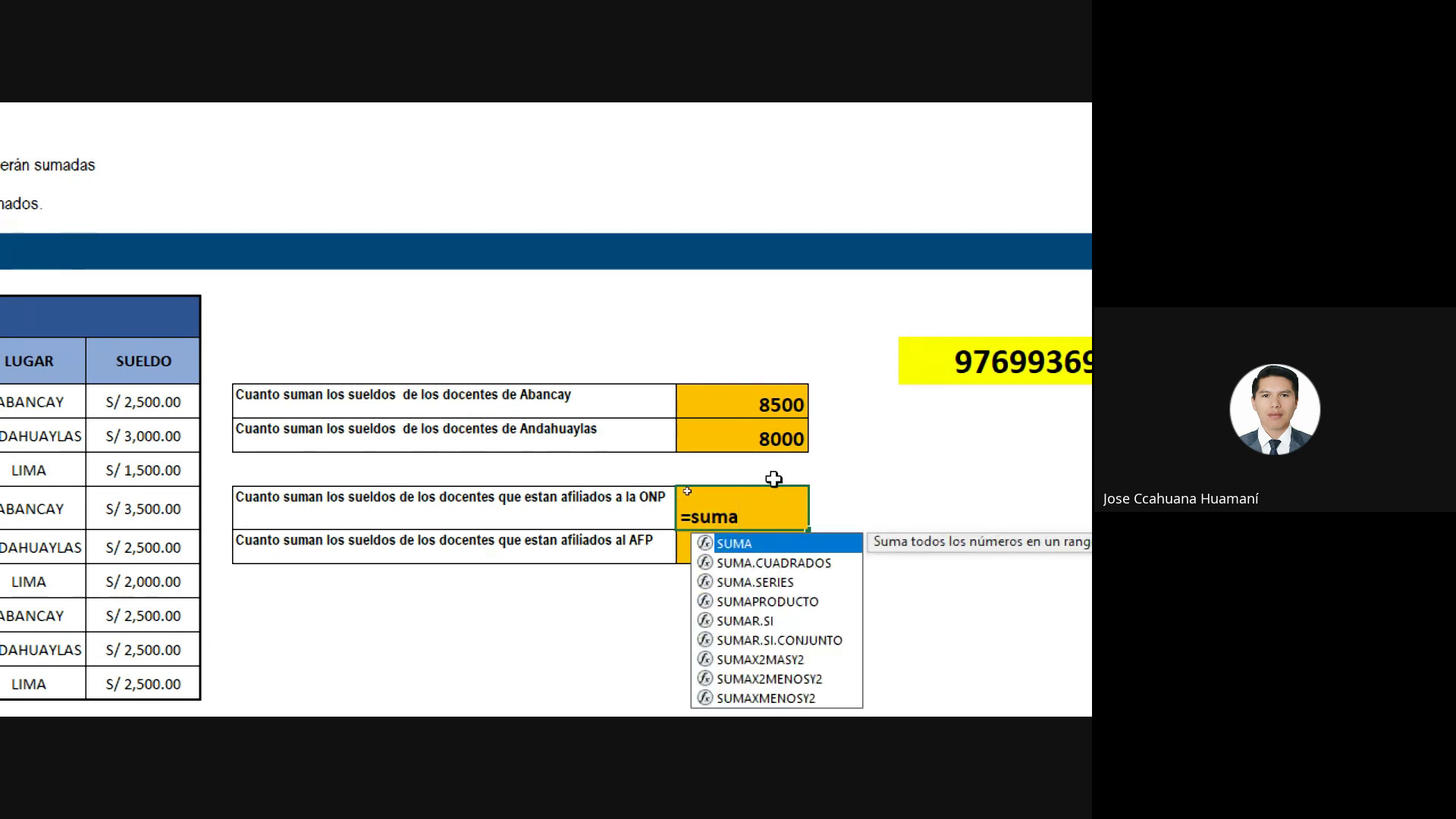
{"action": "double_click", "coordinate": [751, 622]}
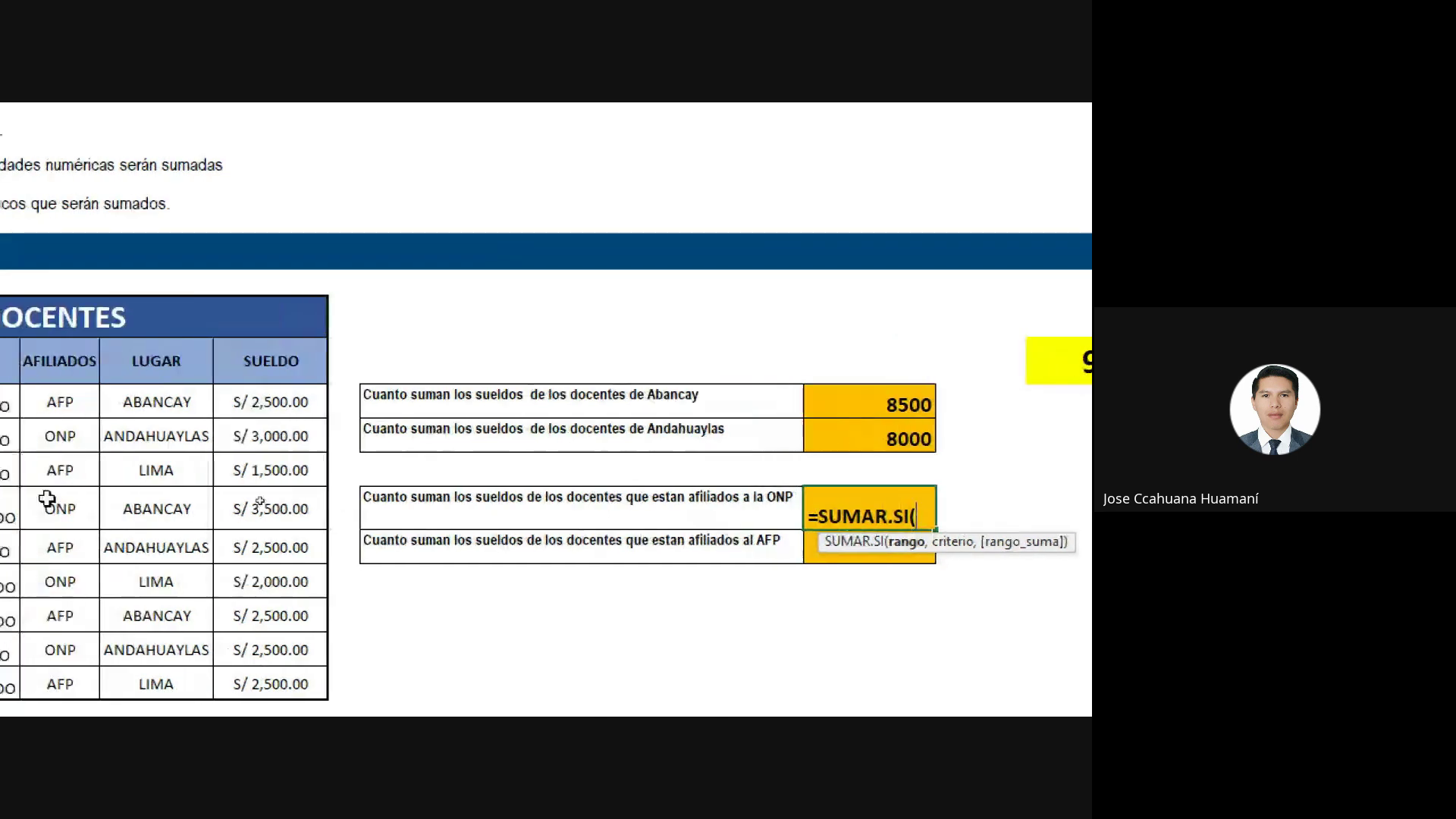
{"action": "scroll", "coordinate": [304, 493], "scroll_direction": "left", "scroll_amount": 5}
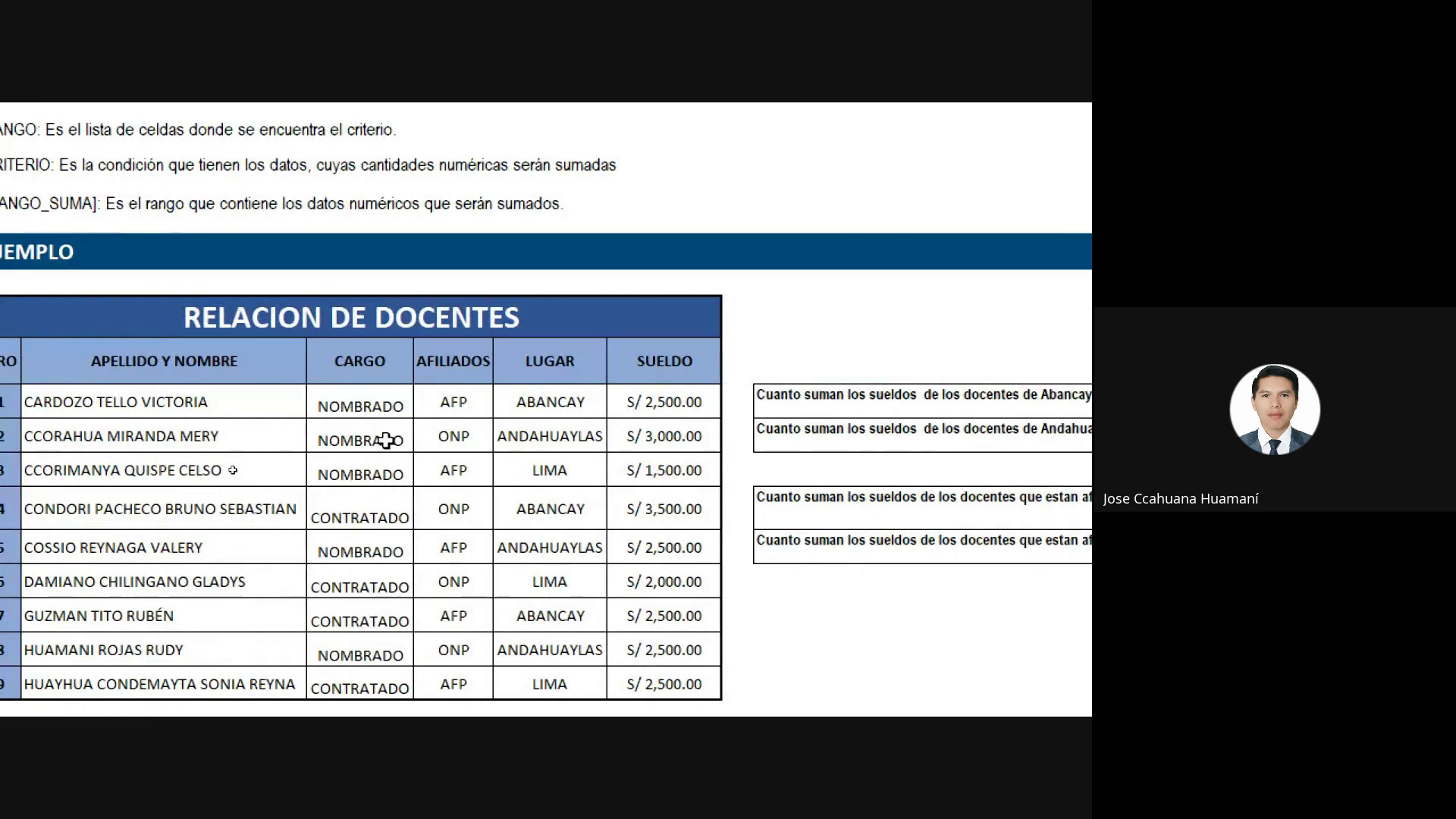
{"action": "scroll", "coordinate": [451, 664], "scroll_direction": "down", "scroll_amount": 1}
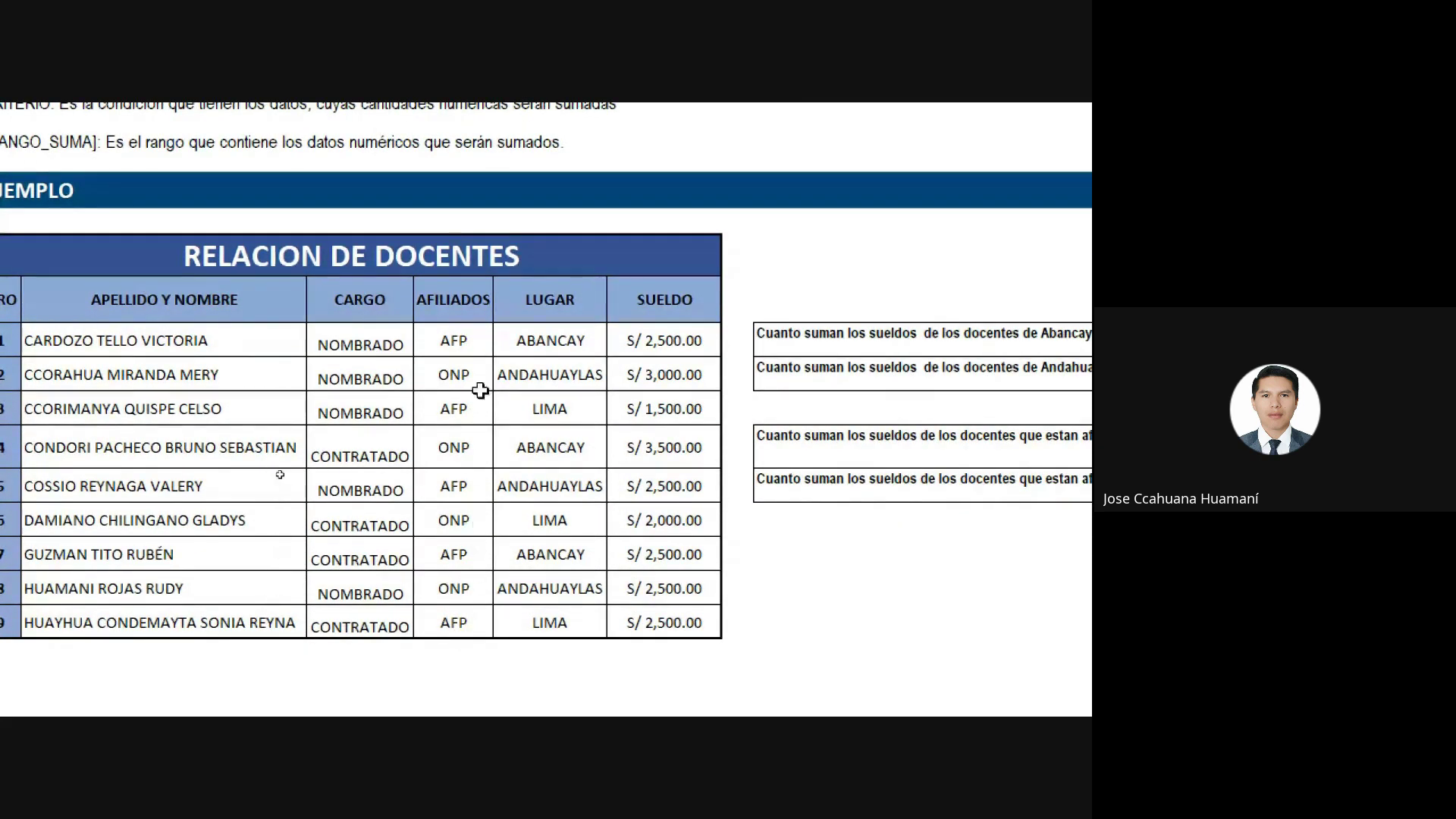
{"action": "left_click", "coordinate": [467, 340]}
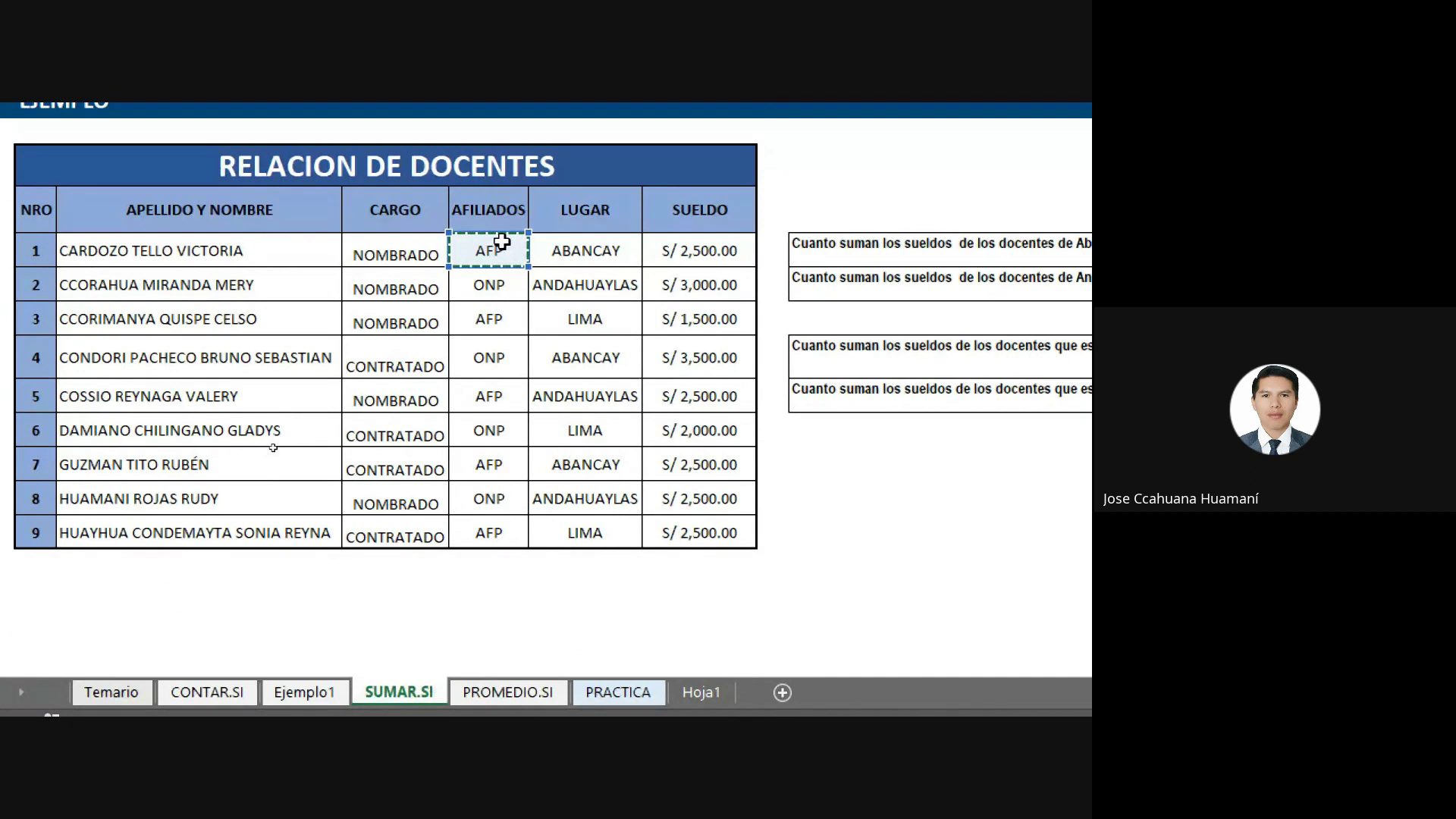
Fill the ONP formula with range E19:E27, criterion "ONP" and sum range G19:G27
{"action": "left_click_drag", "start_coordinate": [502, 241], "coordinate": [489, 532]}
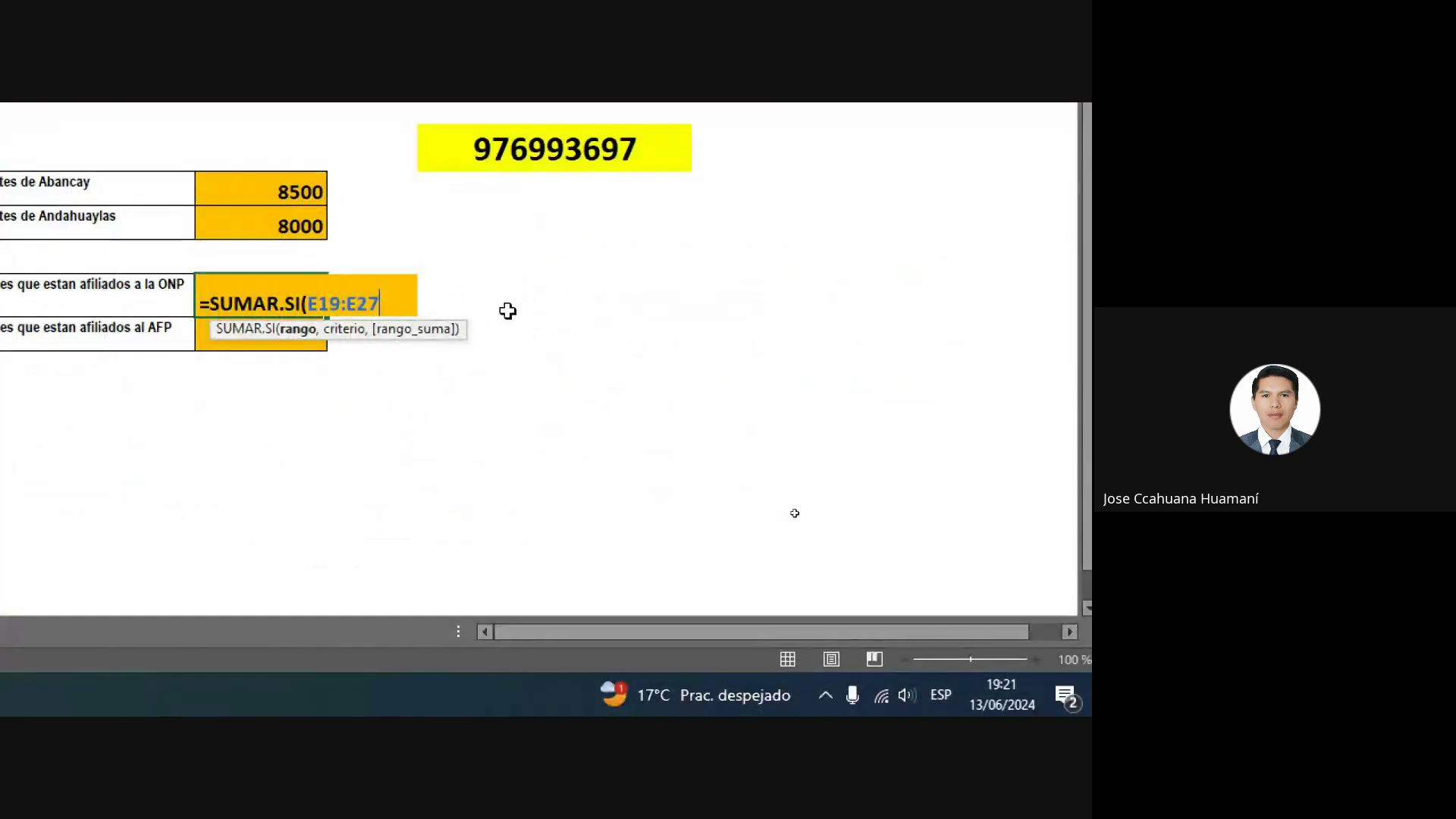
{"action": "type", "text": ","}
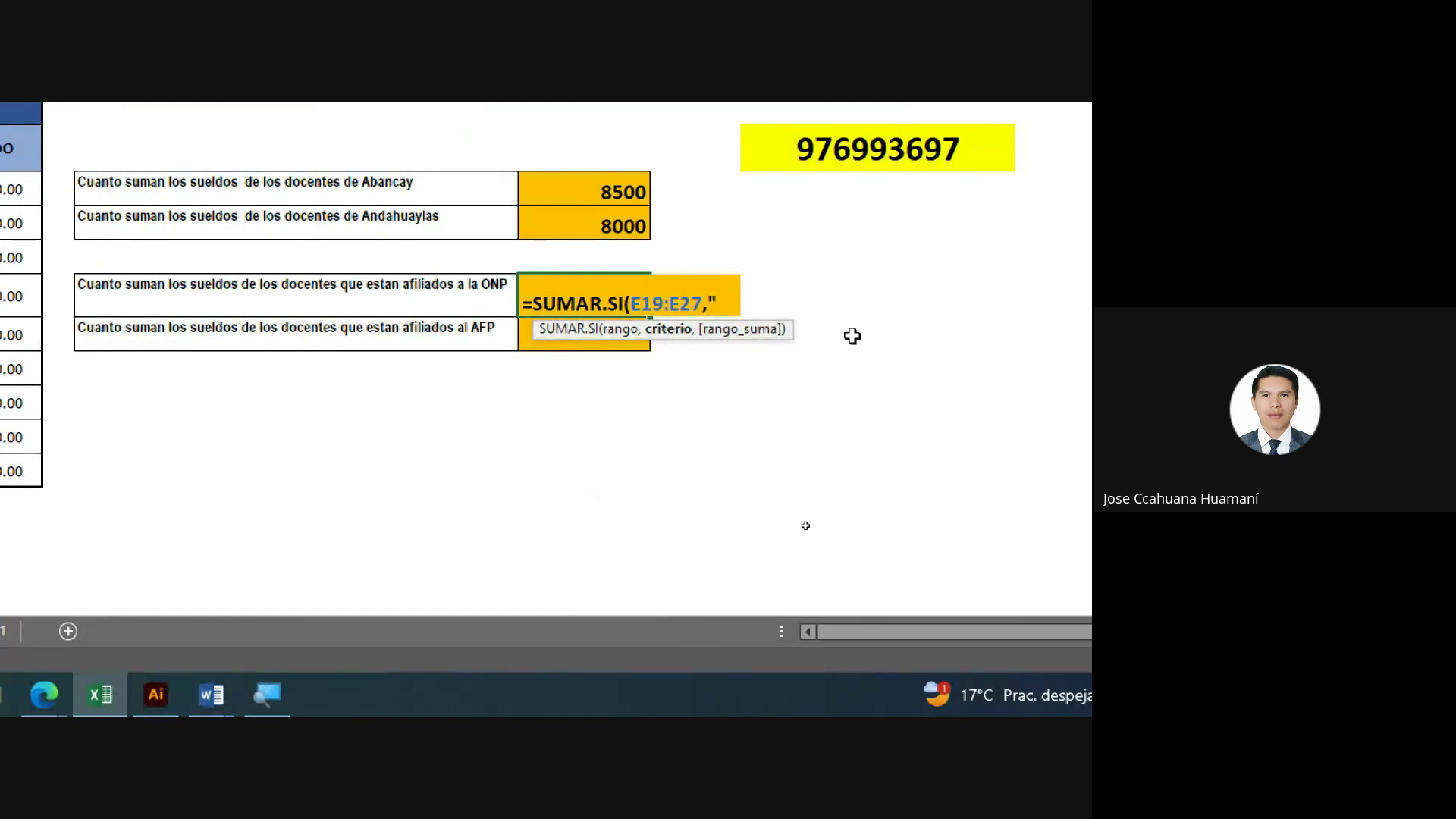
{"action": "type", "text": "ONP\""}
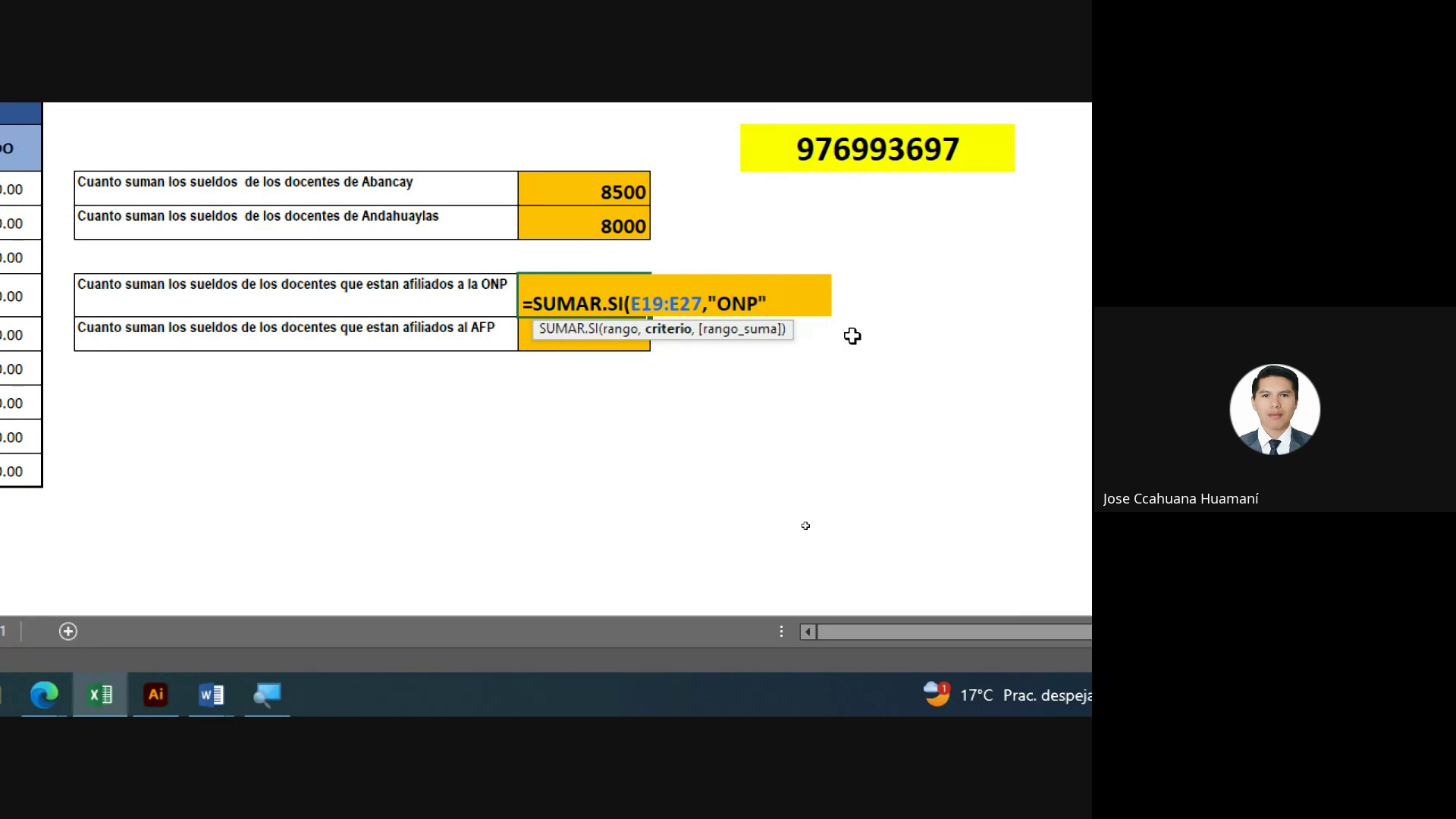
{"action": "type", "text": ","}
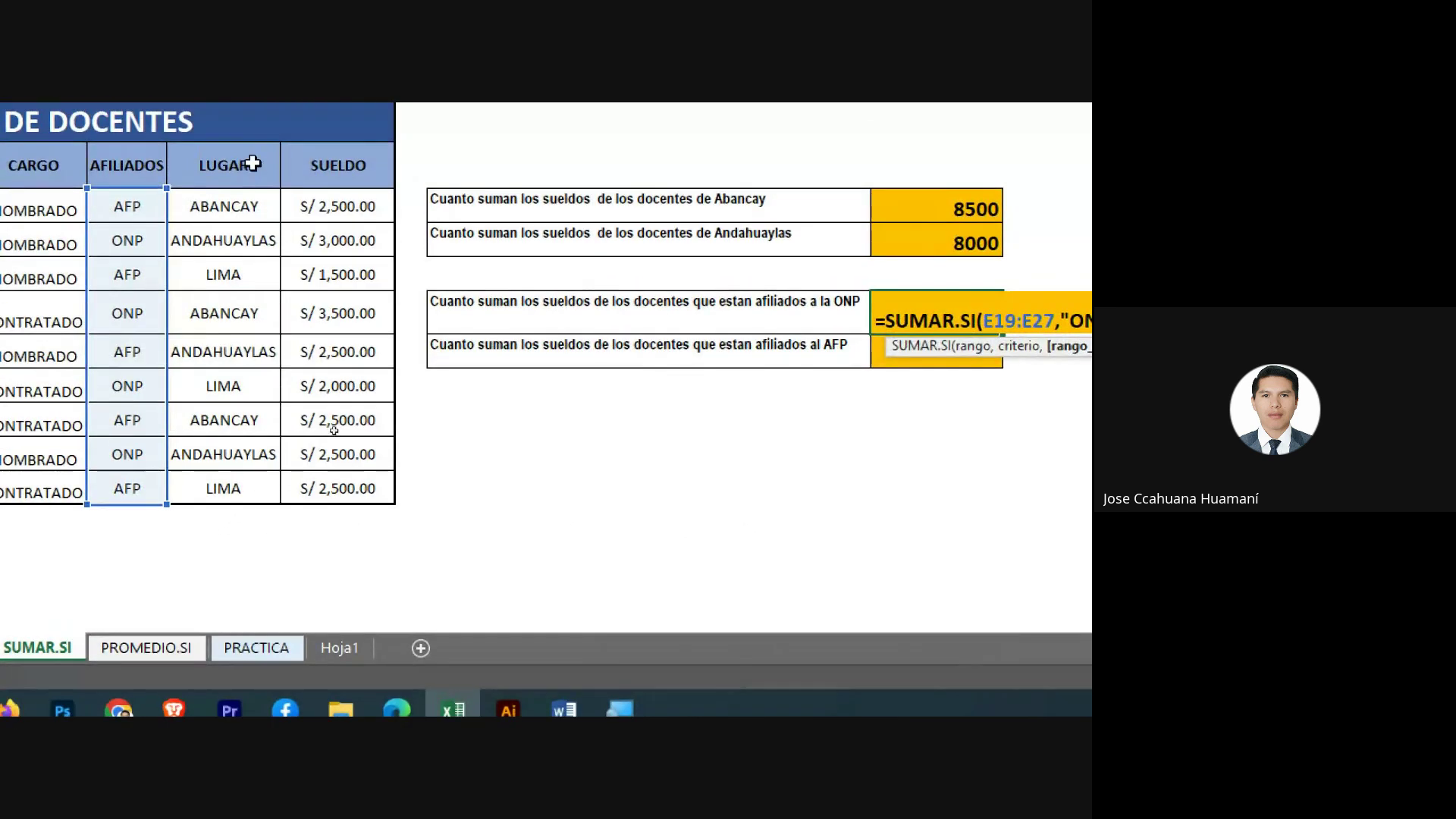
{"action": "left_click", "coordinate": [351, 202]}
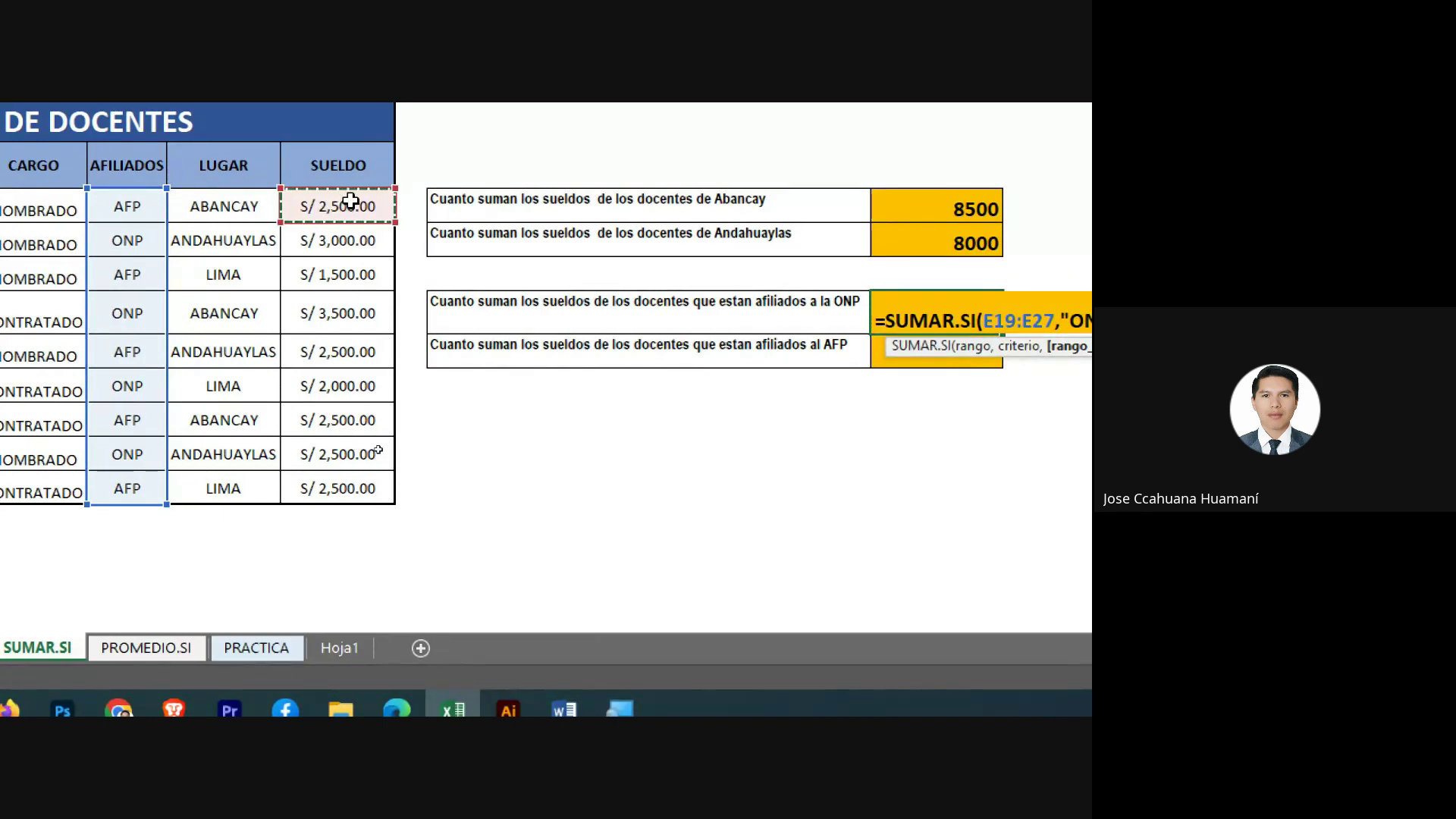
{"action": "left_click_drag", "start_coordinate": [351, 202], "coordinate": [339, 488]}
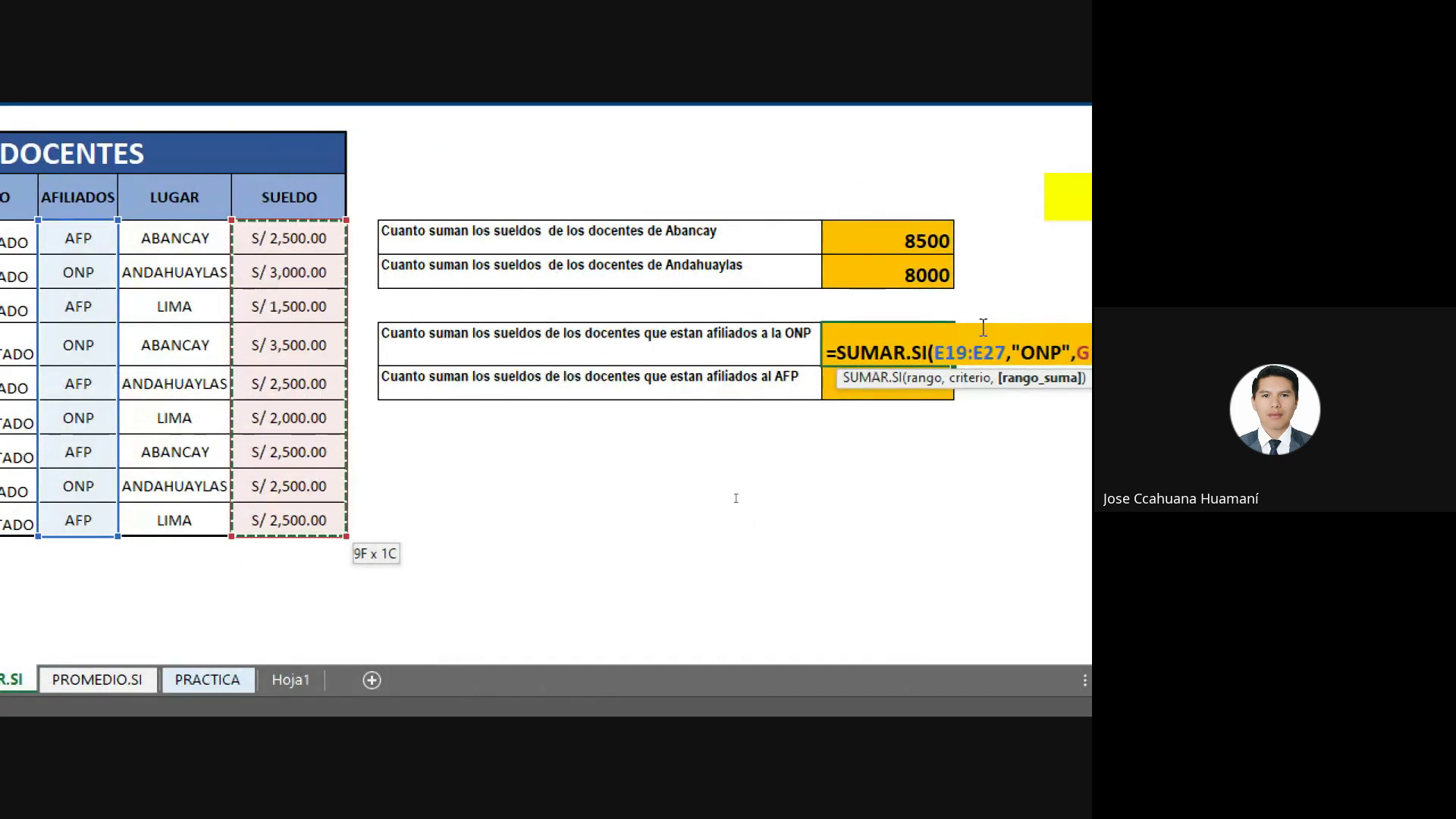
Commit the ONP SUMAR.SI formula so the salary total shows 11000
{"action": "key", "text": "Return"}
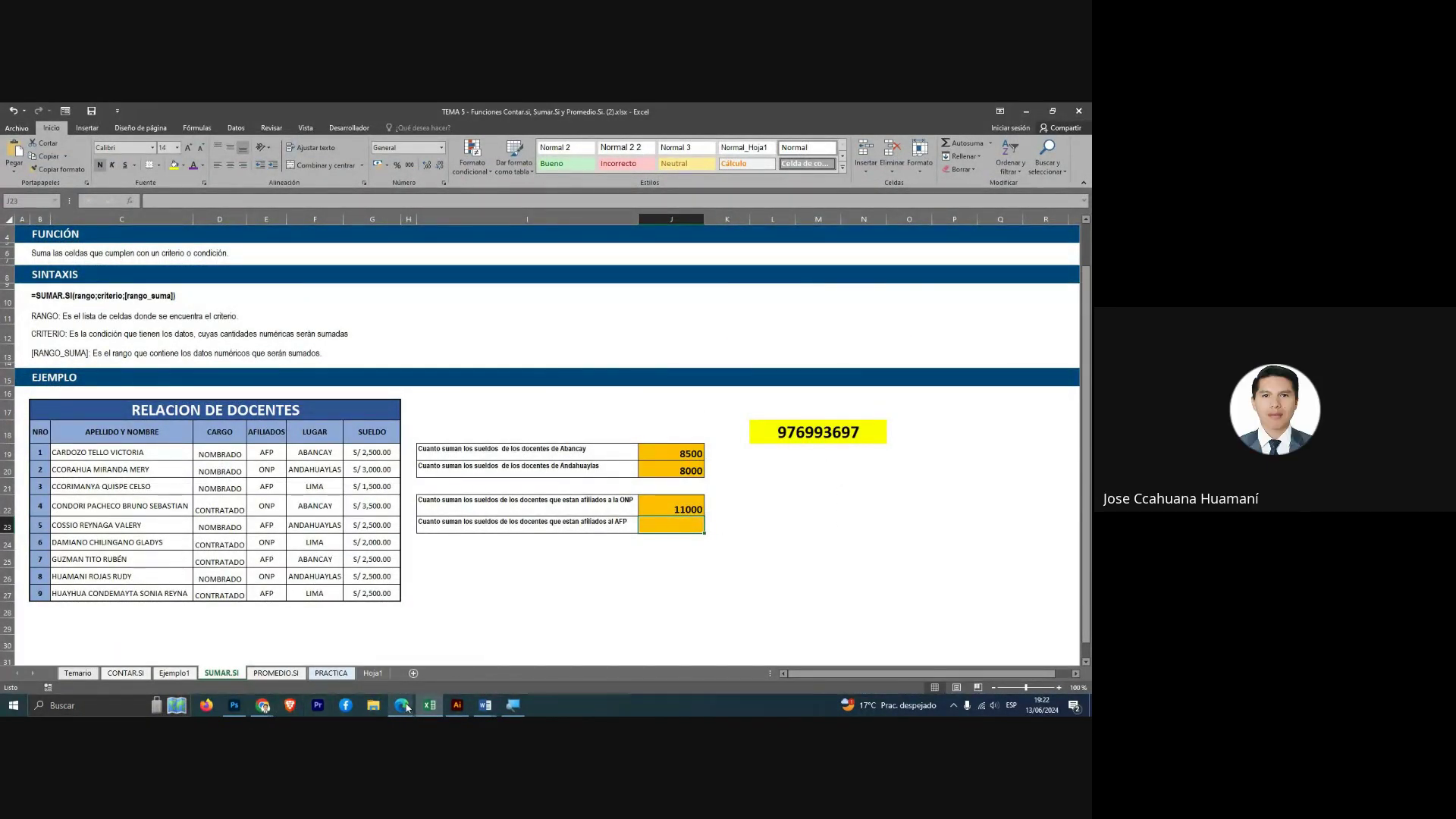
{"action": "mouse_move", "coordinate": [262, 705]}
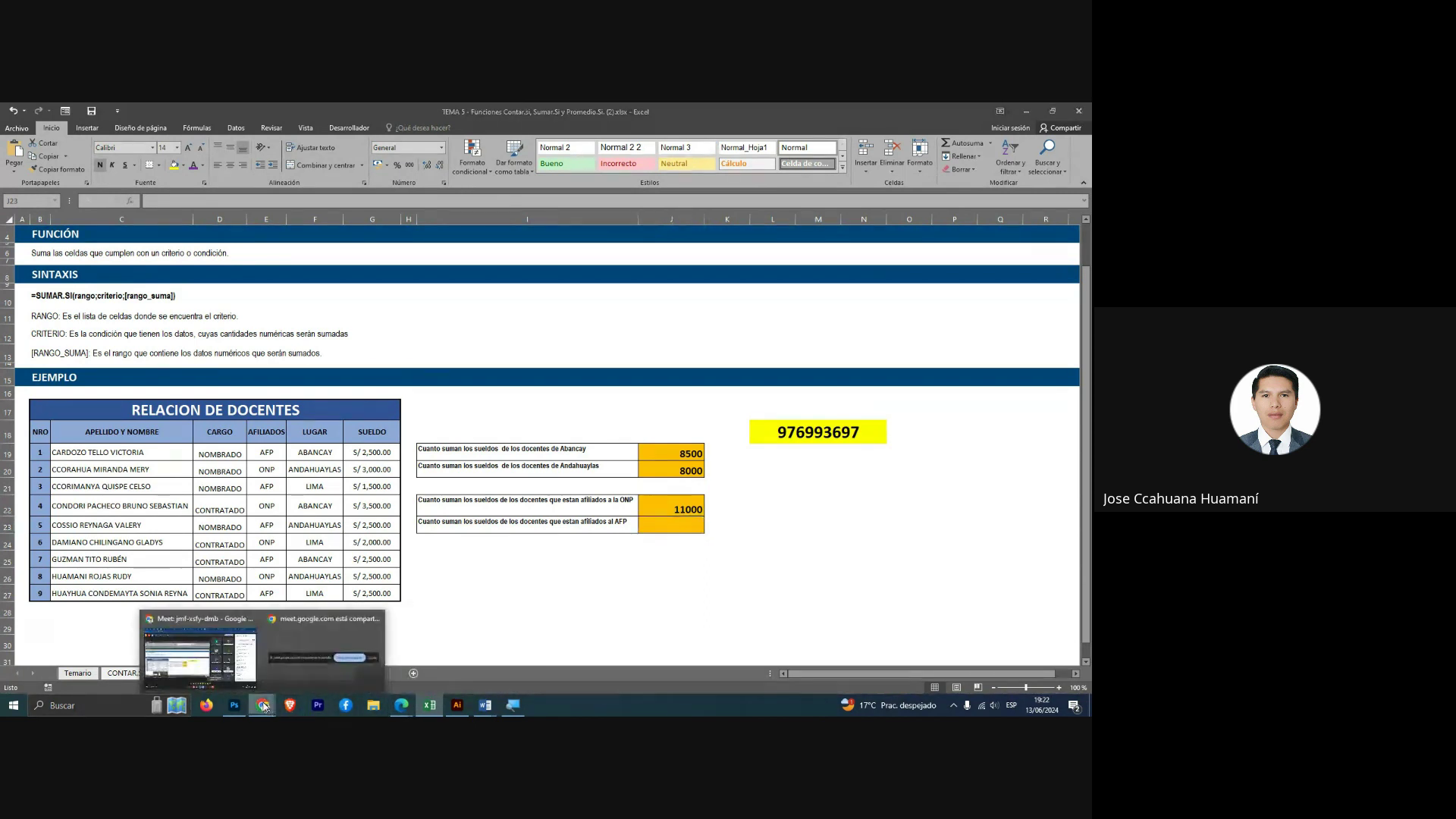
Check participants' answers in the Google Meet chat, then return to the Excel workbook
{"action": "left_click", "coordinate": [200, 651]}
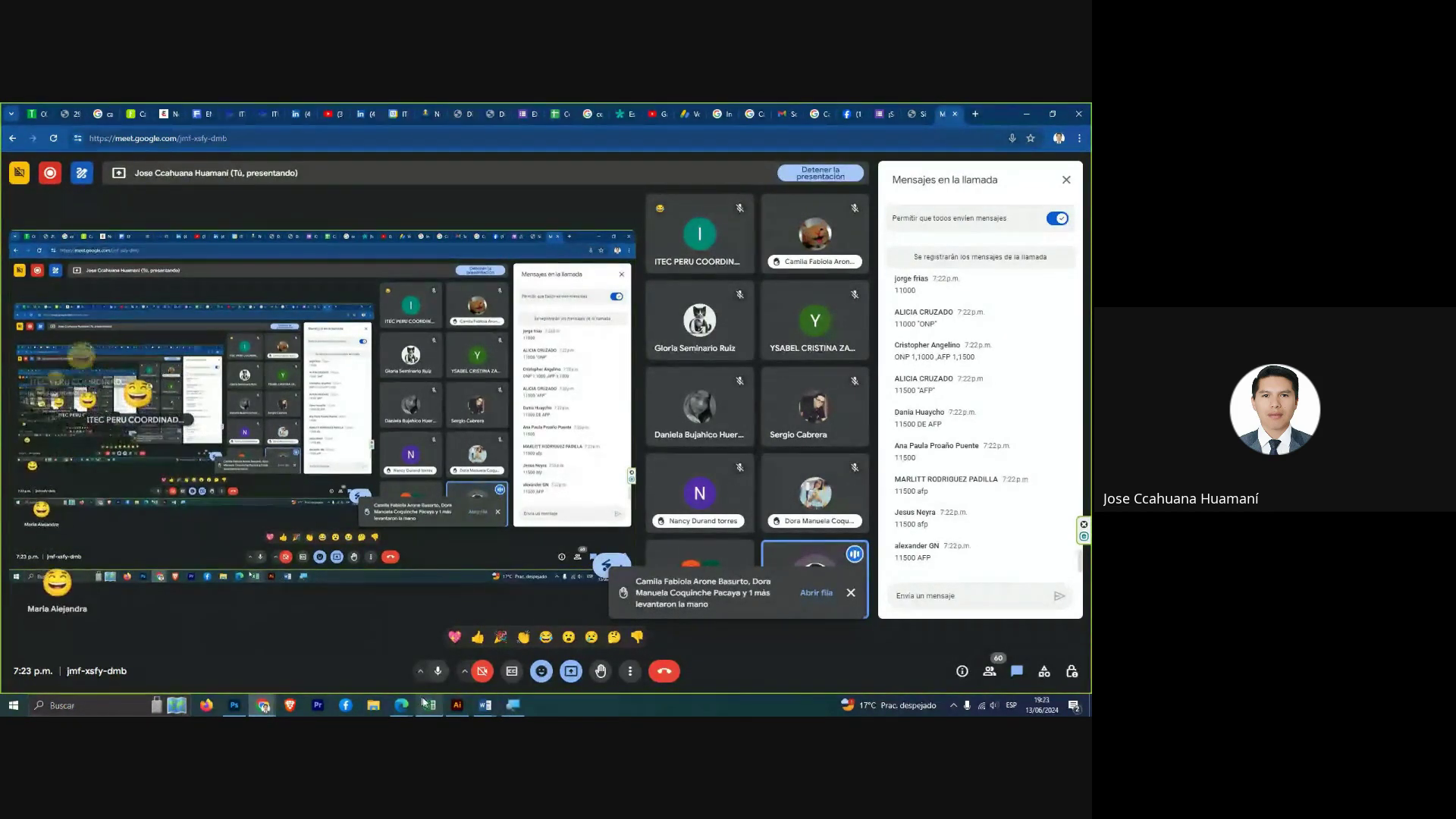
{"action": "left_click", "coordinate": [430, 705]}
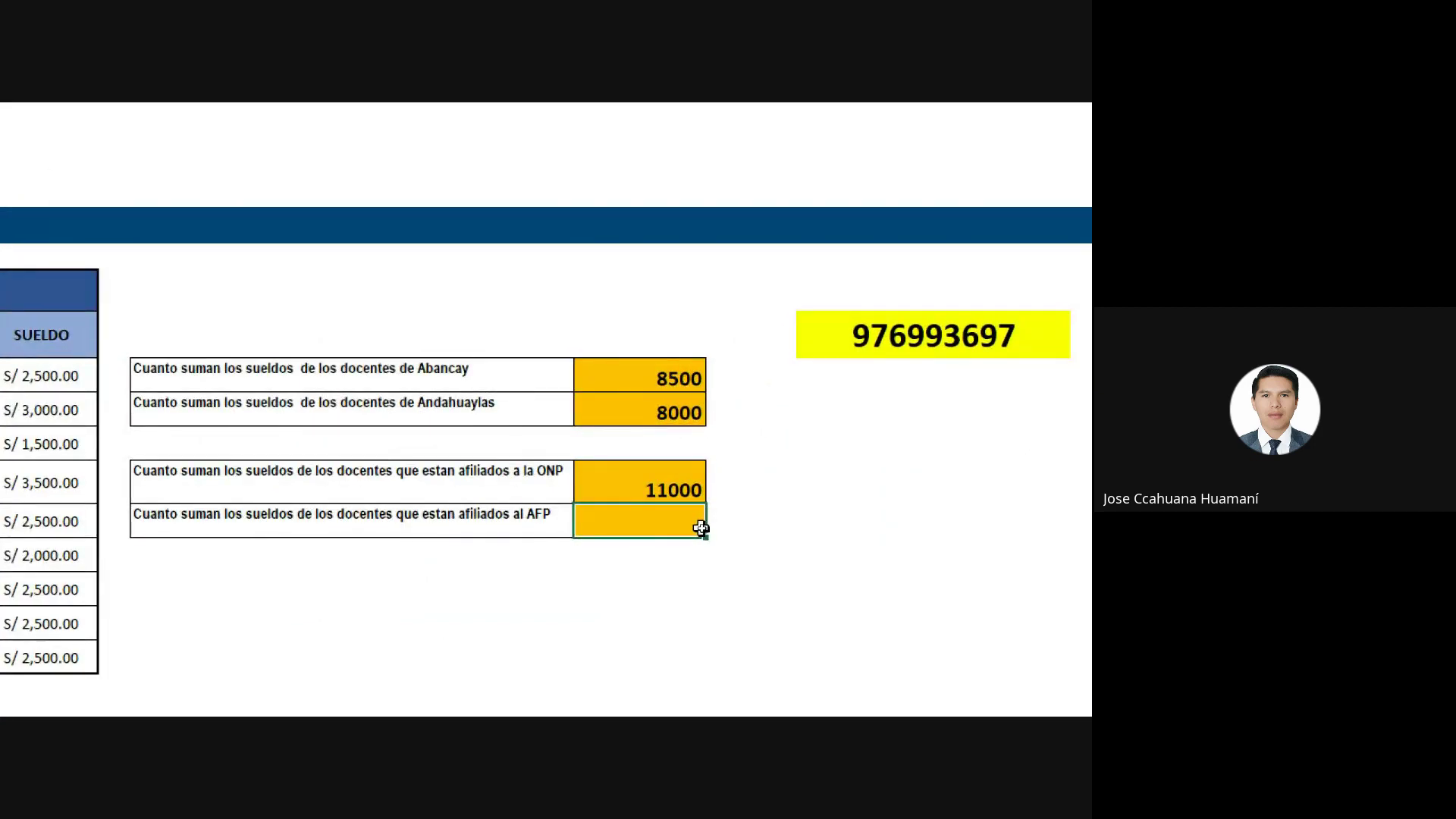
Start a SUMAR.SI formula for the AFP salary total with range E19:E27
{"action": "type", "text": "=SU"}
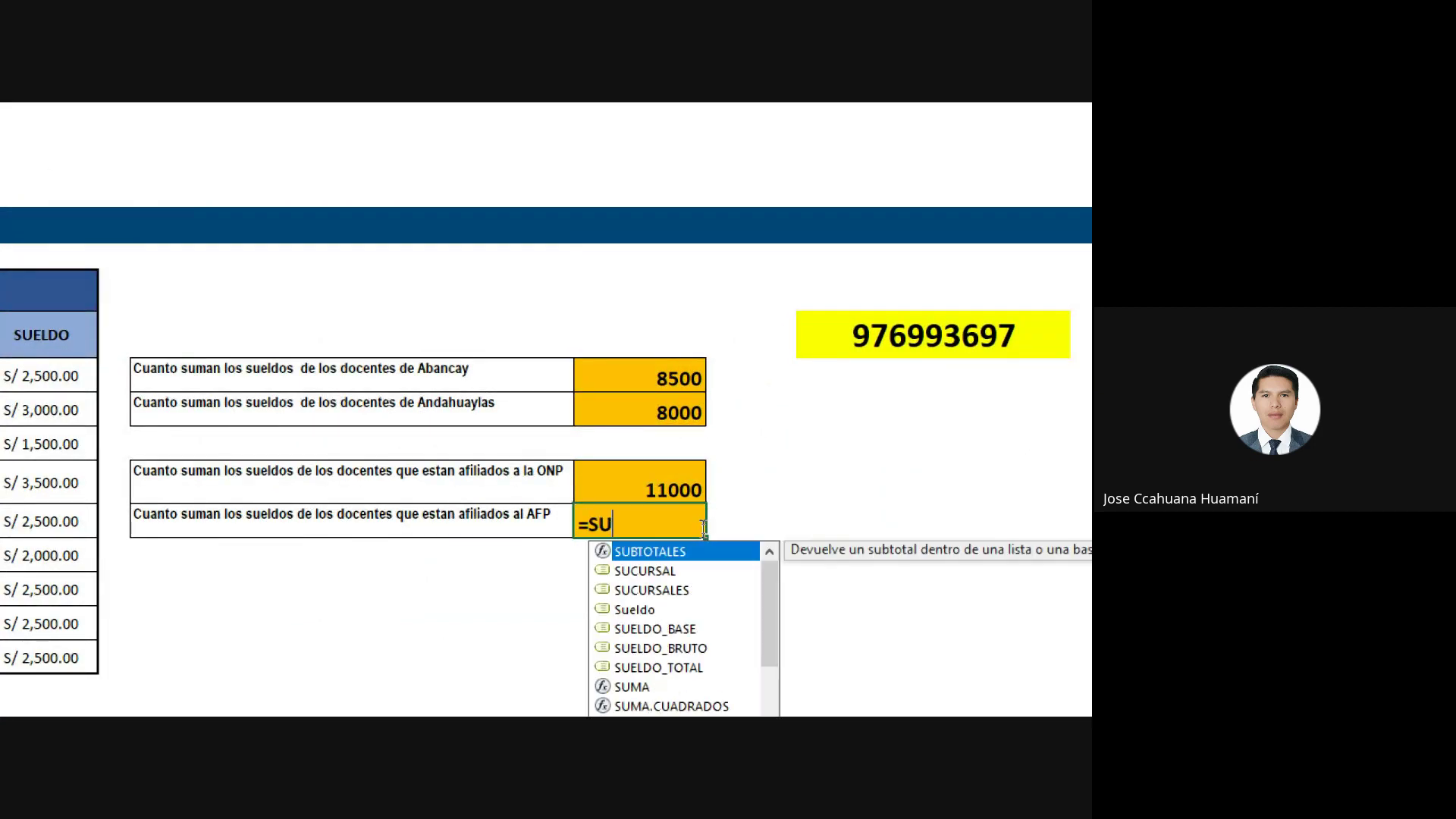
{"action": "type", "text": "MA"}
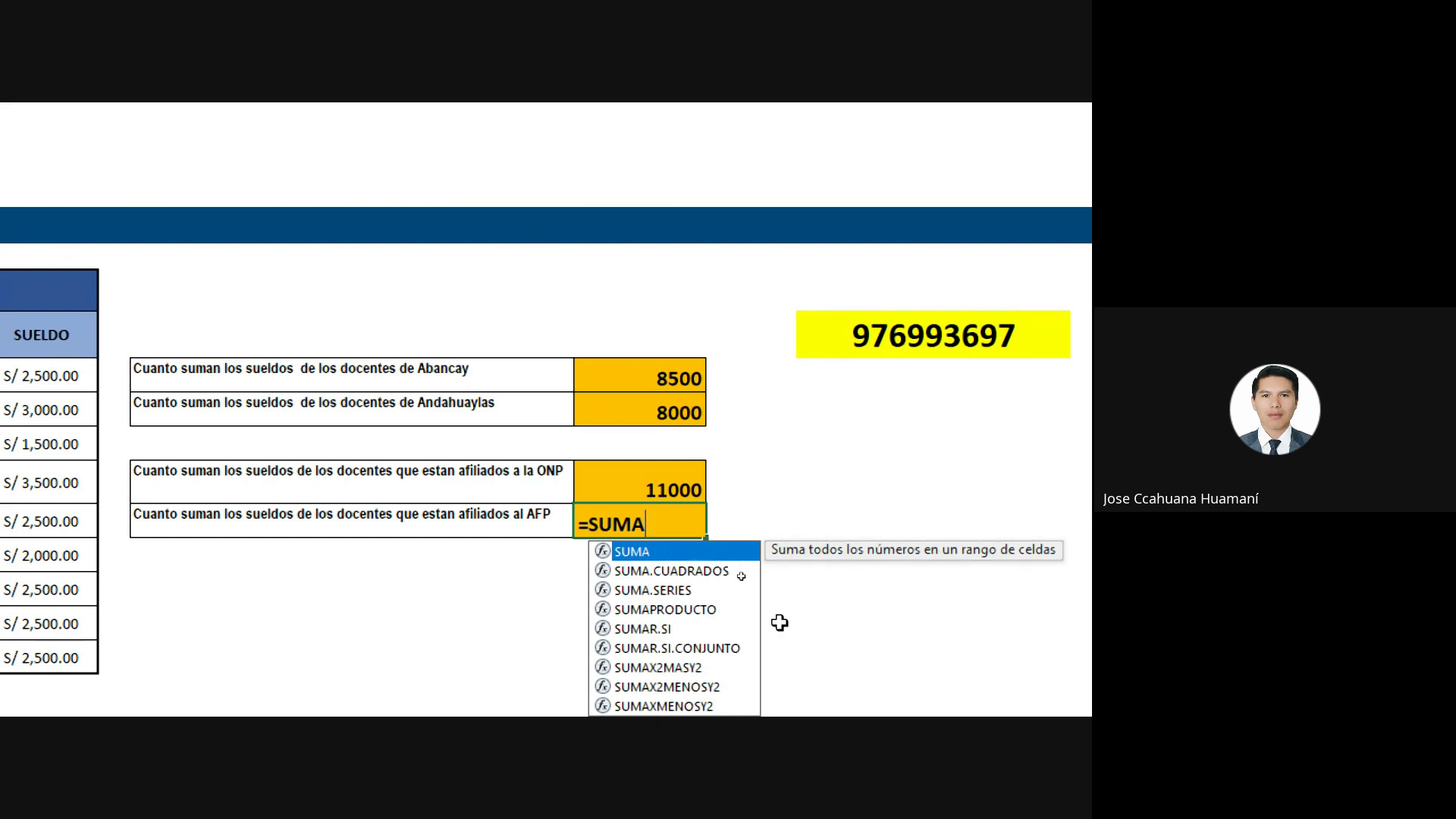
{"action": "double_click", "coordinate": [690, 629]}
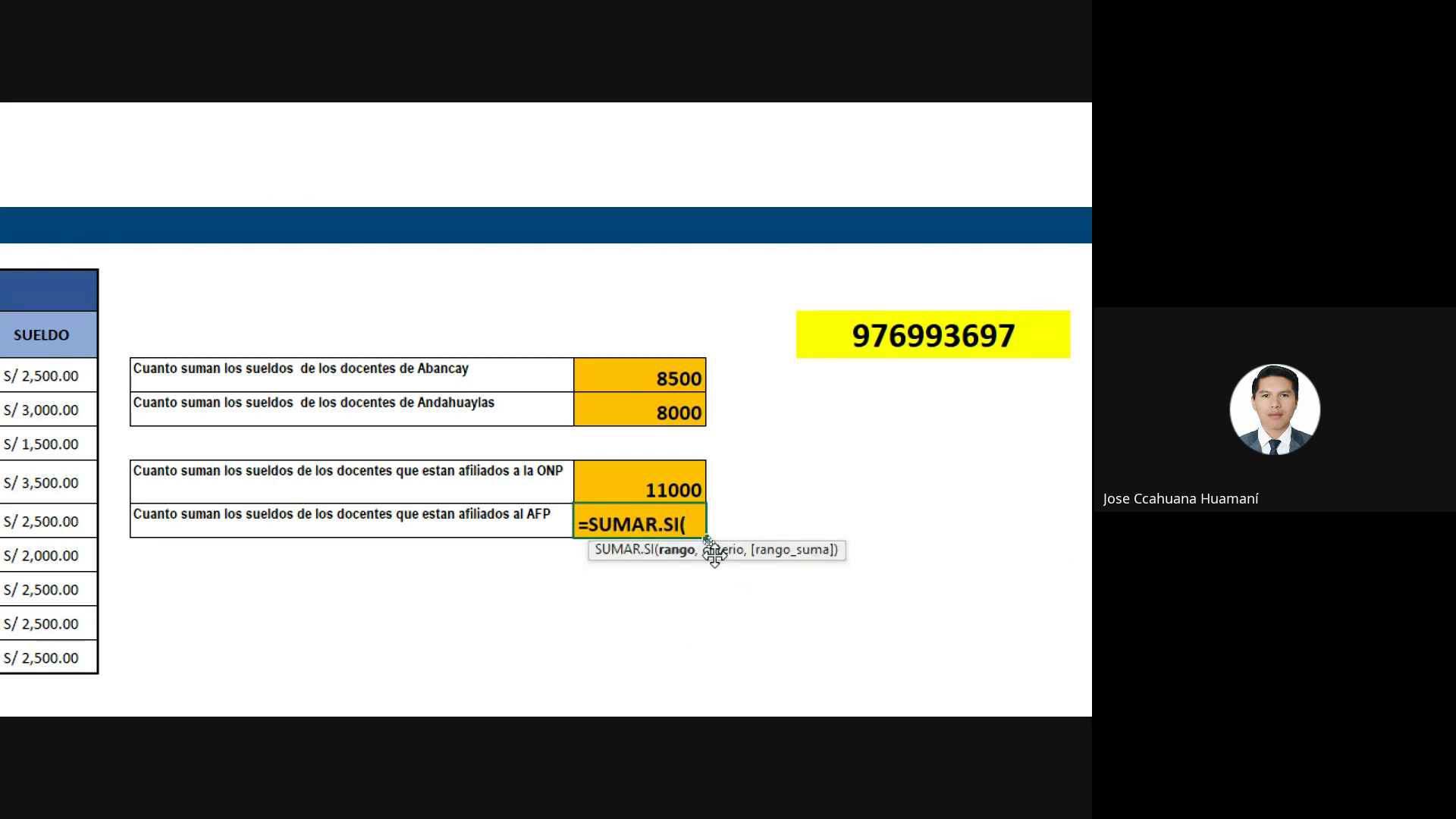
{"action": "scroll", "coordinate": [139, 556], "scroll_direction": "left", "scroll_amount": 2}
{"action": "scroll", "coordinate": [59, 552], "scroll_direction": "left", "scroll_amount": 3}
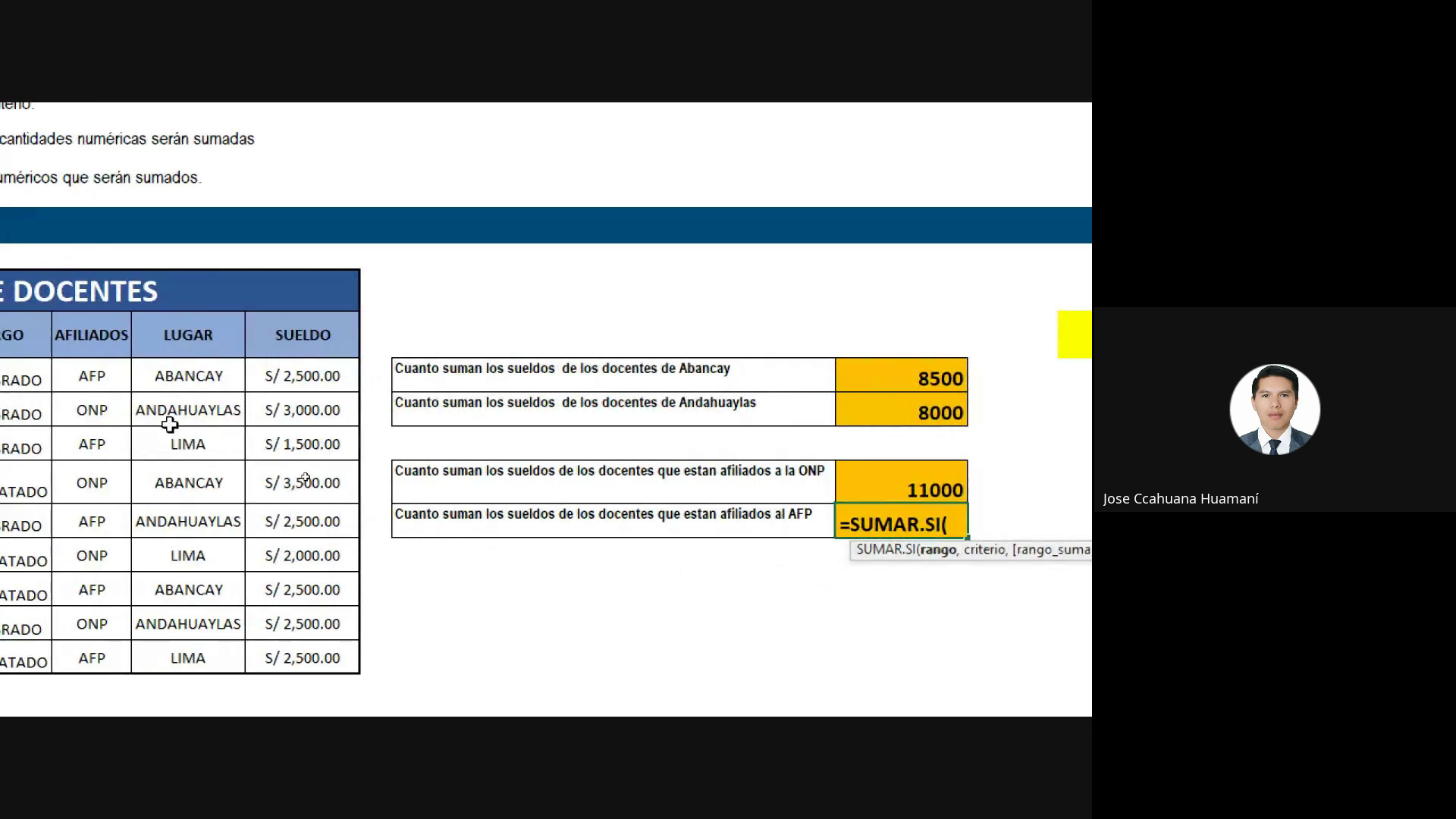
{"action": "scroll", "coordinate": [112, 427], "scroll_direction": "left", "scroll_amount": 1}
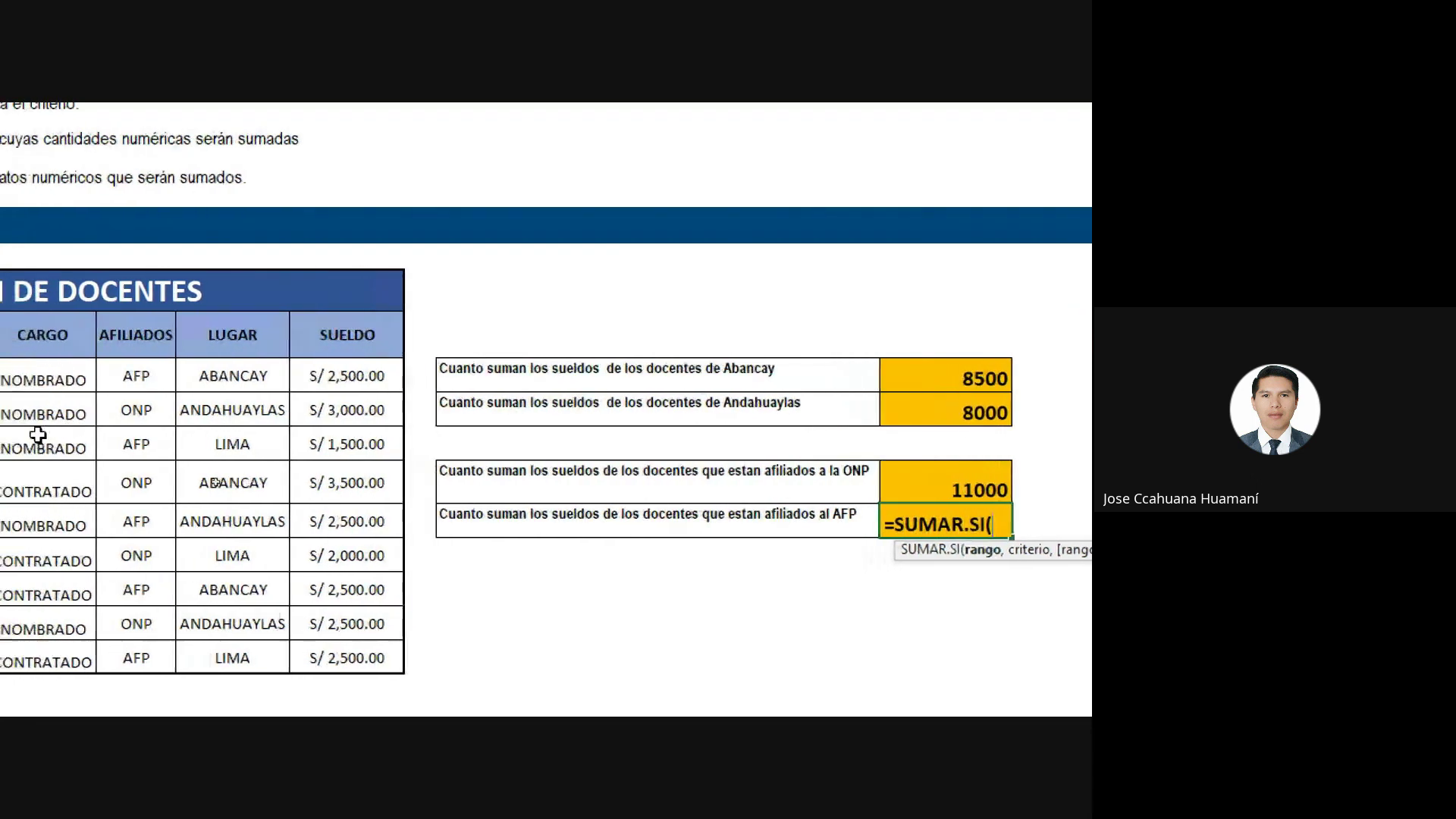
{"action": "scroll", "coordinate": [114, 409], "scroll_direction": "left", "scroll_amount": 1}
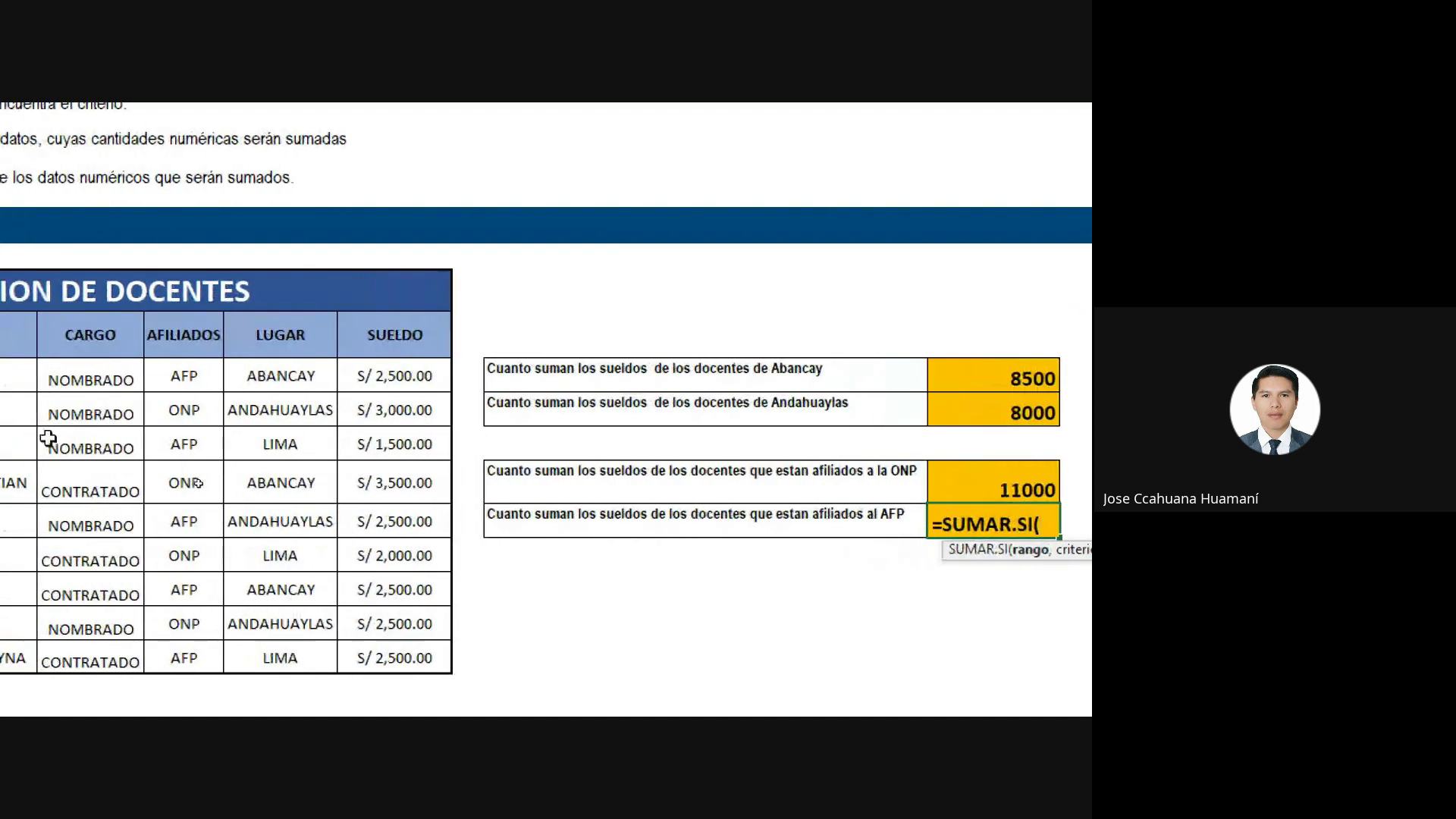
{"action": "left_click", "coordinate": [182, 379]}
{"action": "left_click_drag", "start_coordinate": [231, 398], "coordinate": [182, 658]}
{"action": "scroll", "coordinate": [182, 659], "scroll_direction": "right", "scroll_amount": 1}
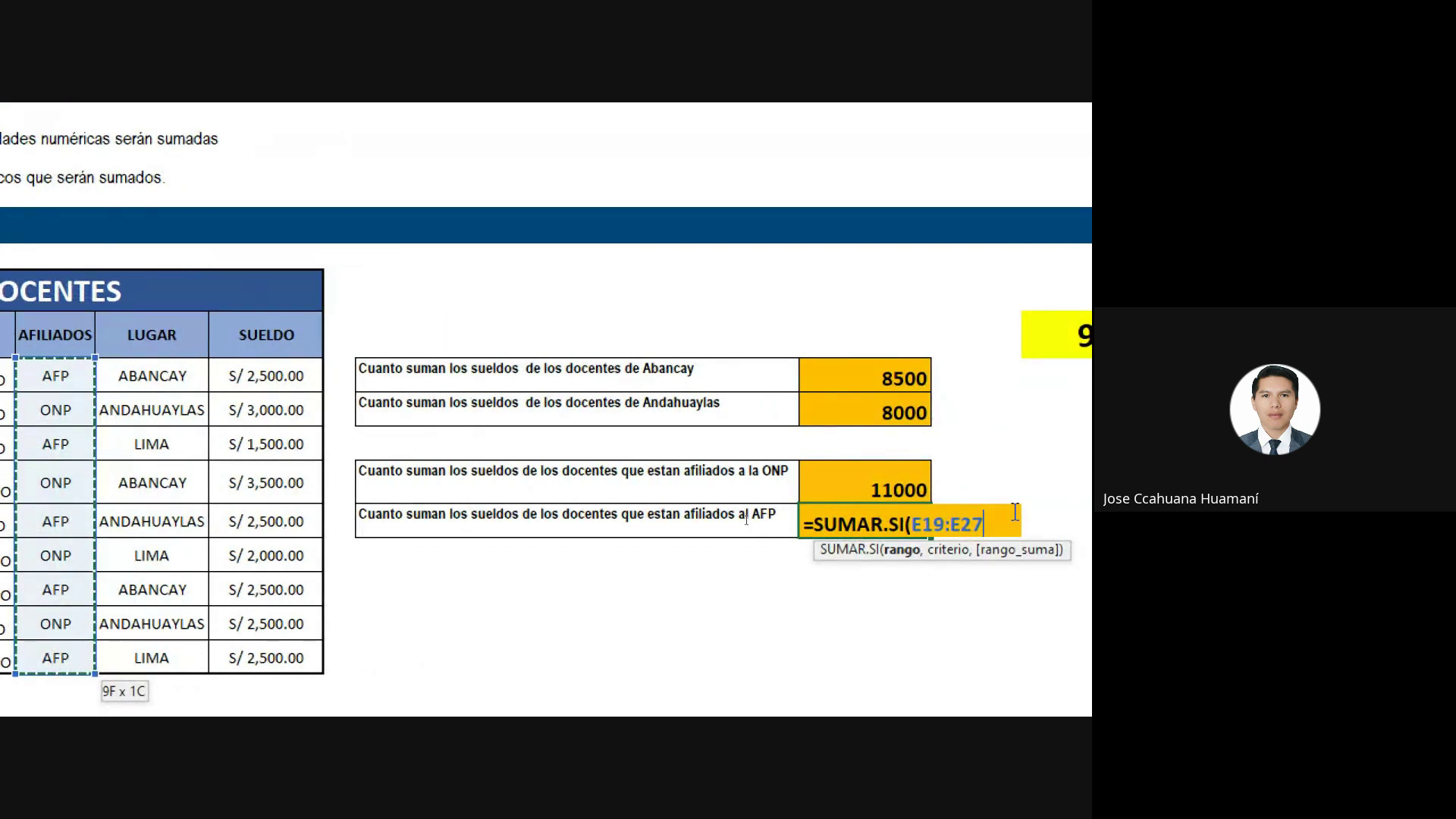
Add criterion "AFP" and sum range G19:G27, committing the formula to get 11500
{"action": "type", "text": ",\"a"}
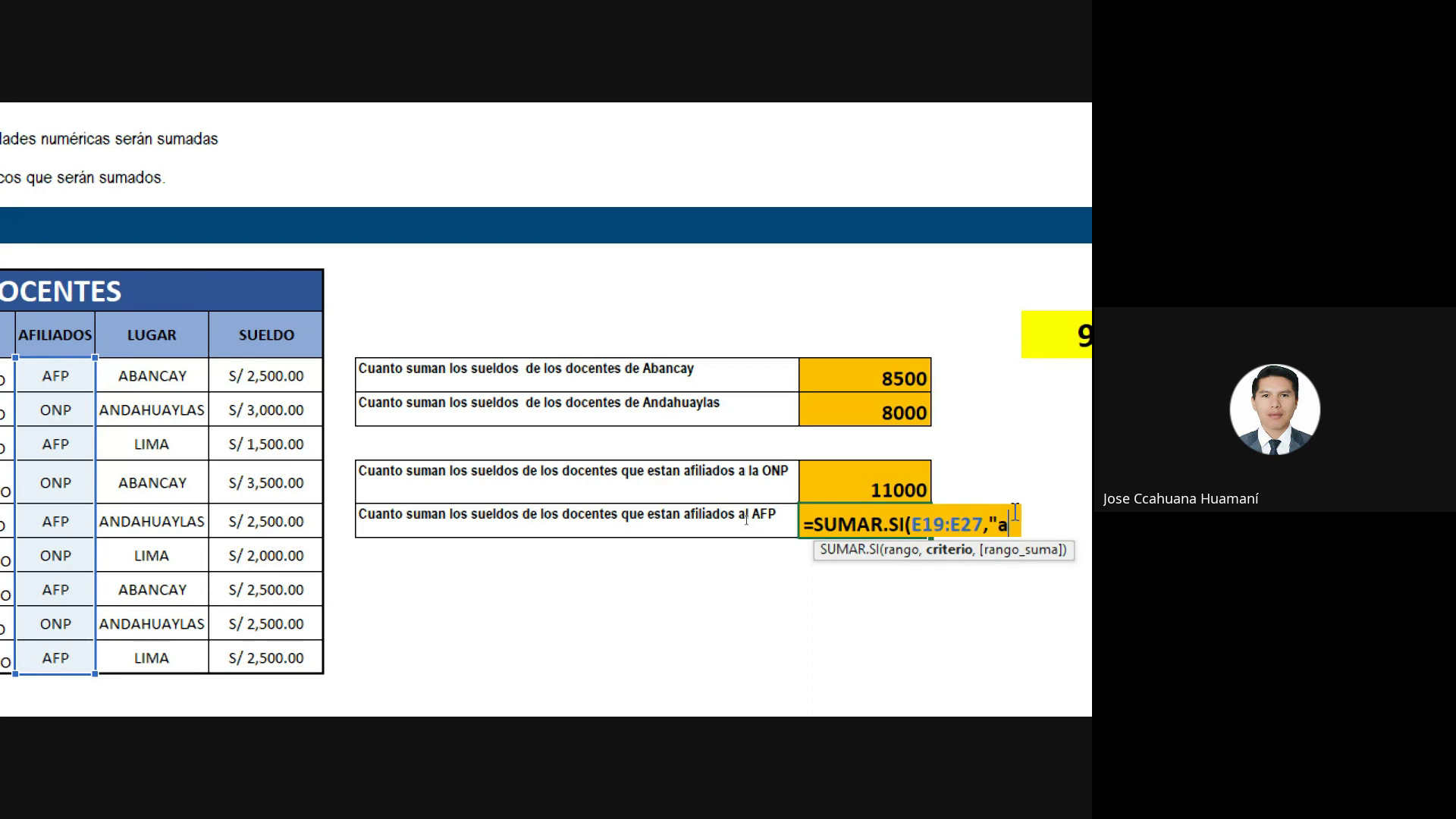
{"action": "key", "text": "BackSpace"}
{"action": "type", "text": "AFP\""}
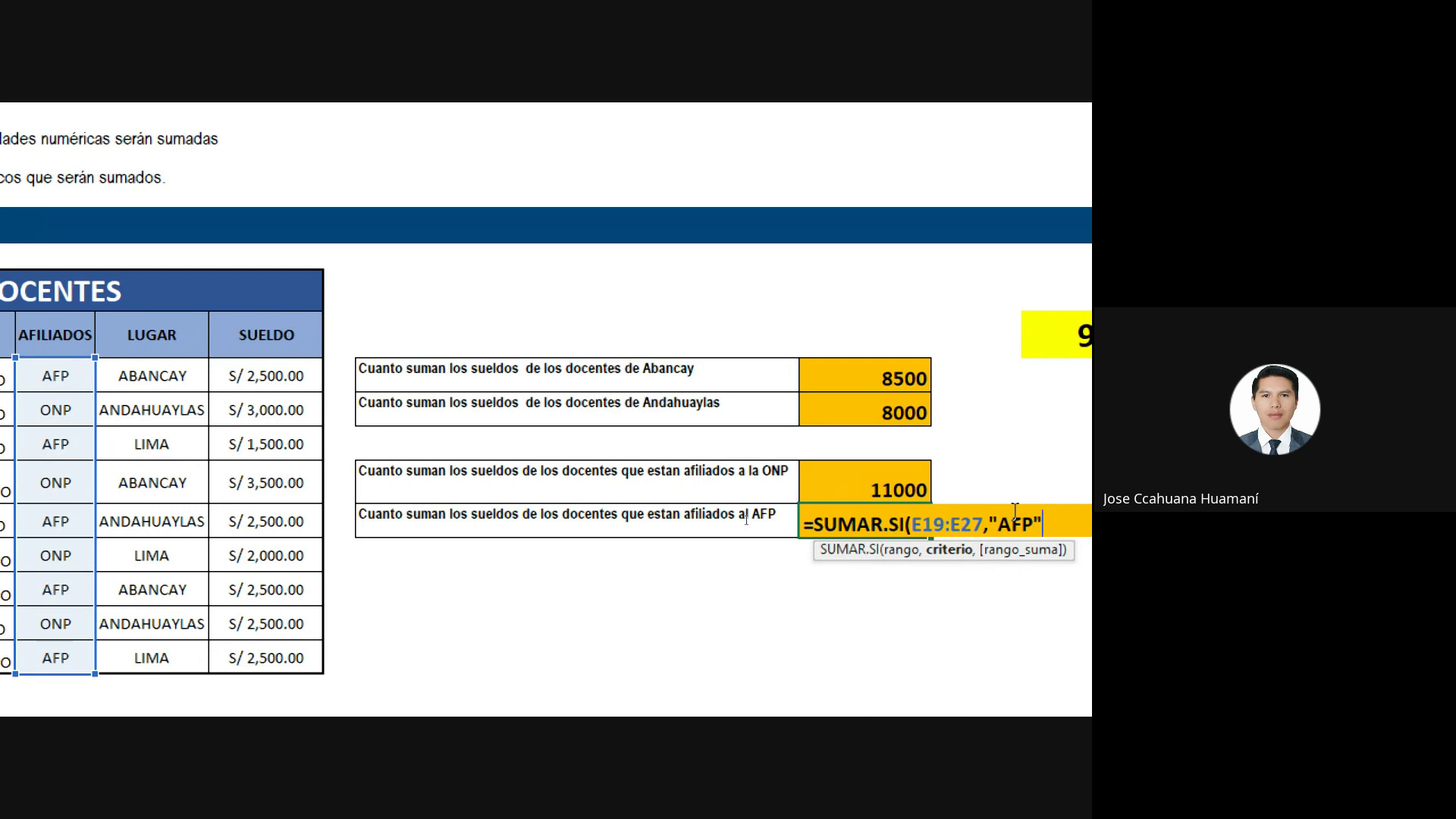
{"action": "type", "text": ","}
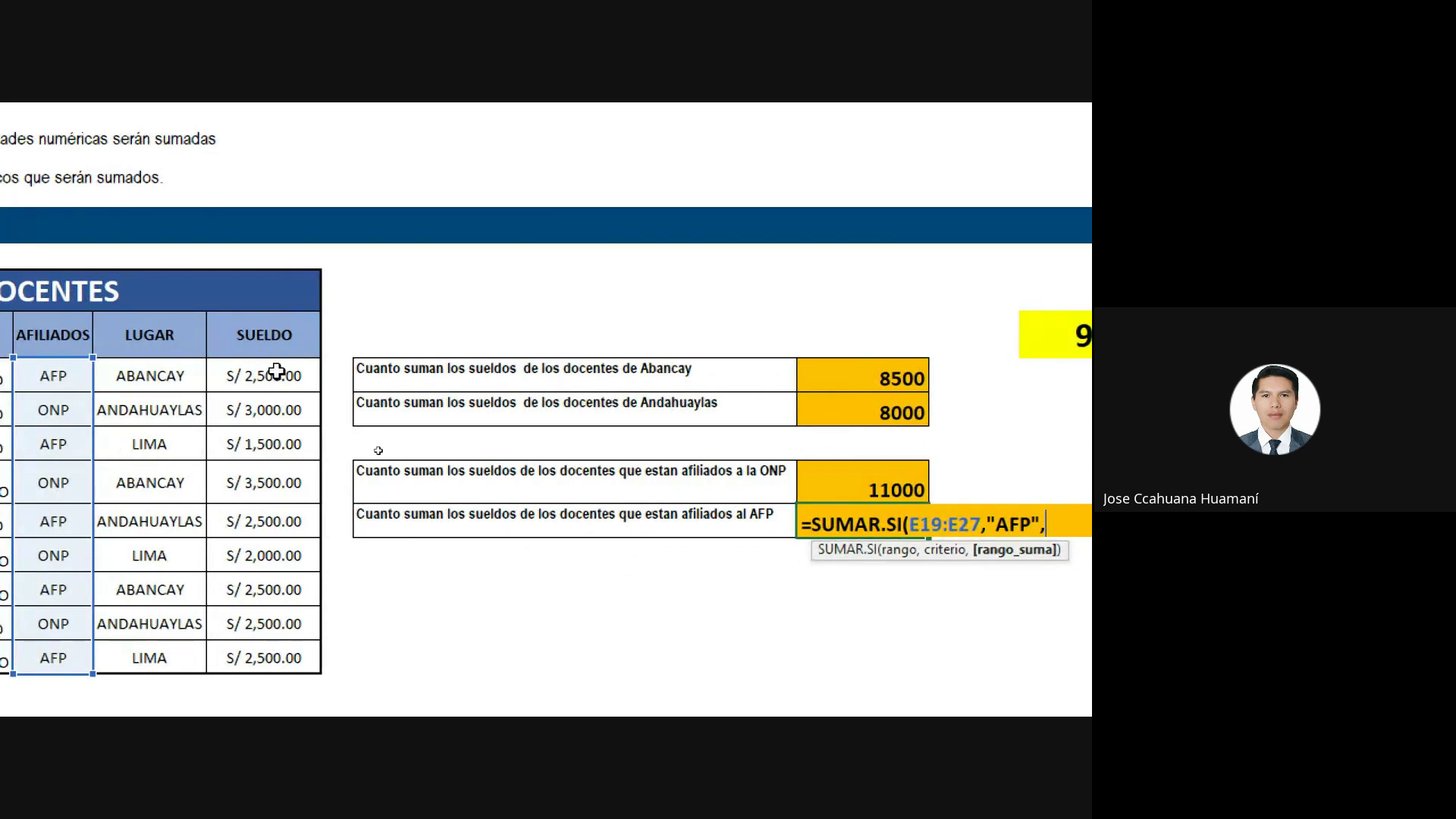
{"action": "left_click_drag", "start_coordinate": [276, 371], "coordinate": [290, 657]}
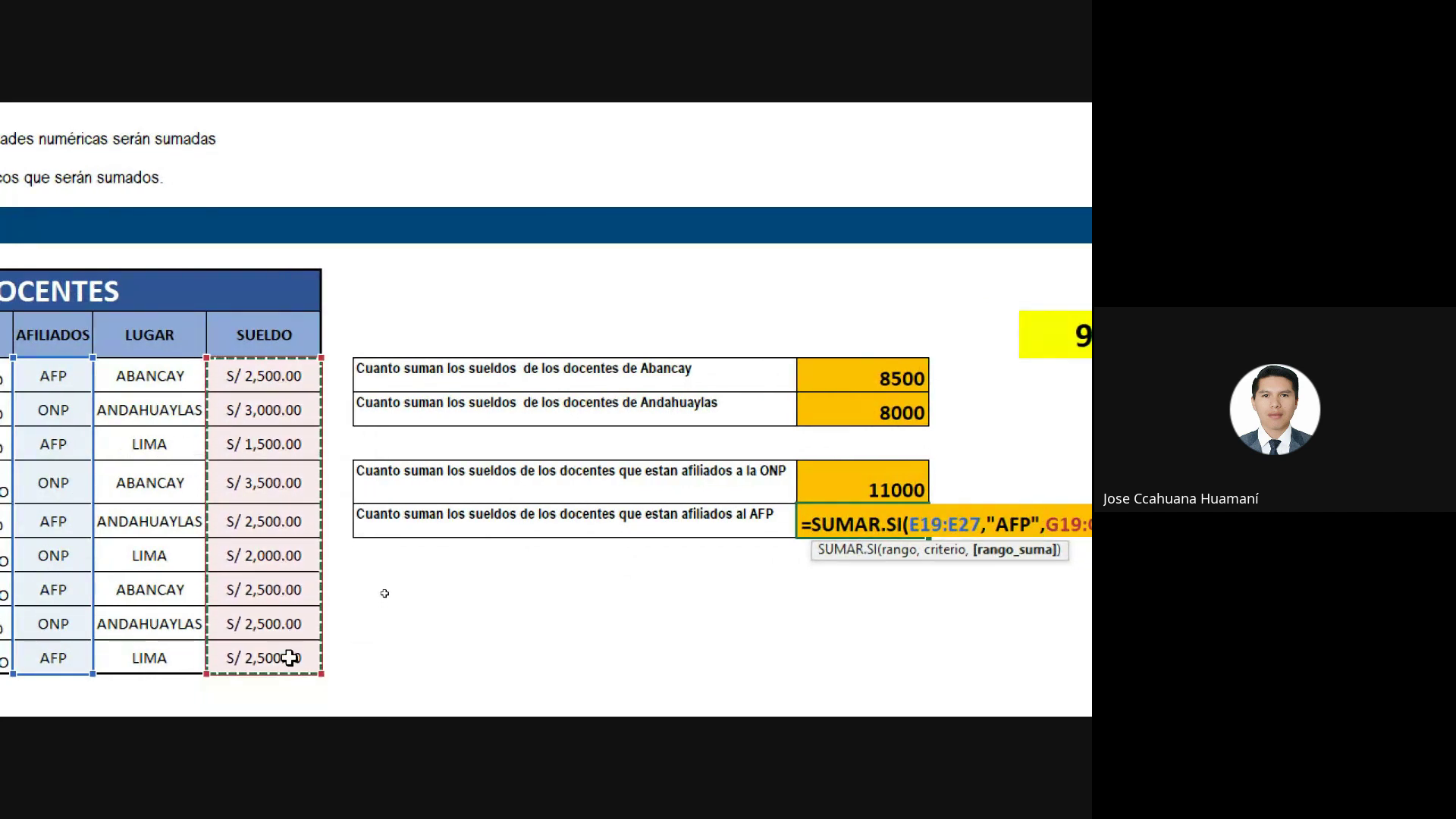
{"action": "key", "text": "Return"}
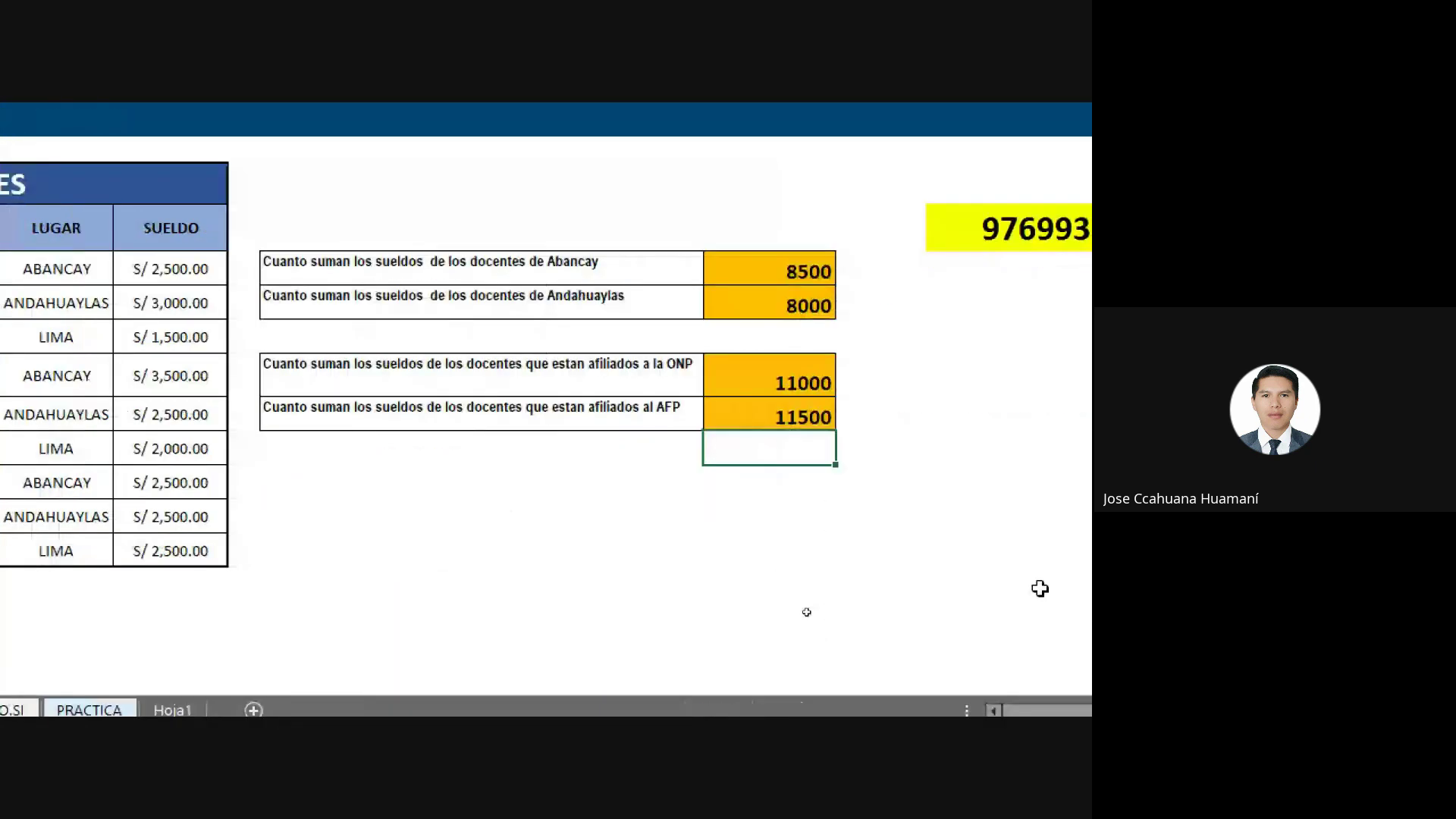
Select the 11500 AFP total cell, then move to the PROMEDIO.SI sheet
{"action": "left_click", "coordinate": [825, 414]}
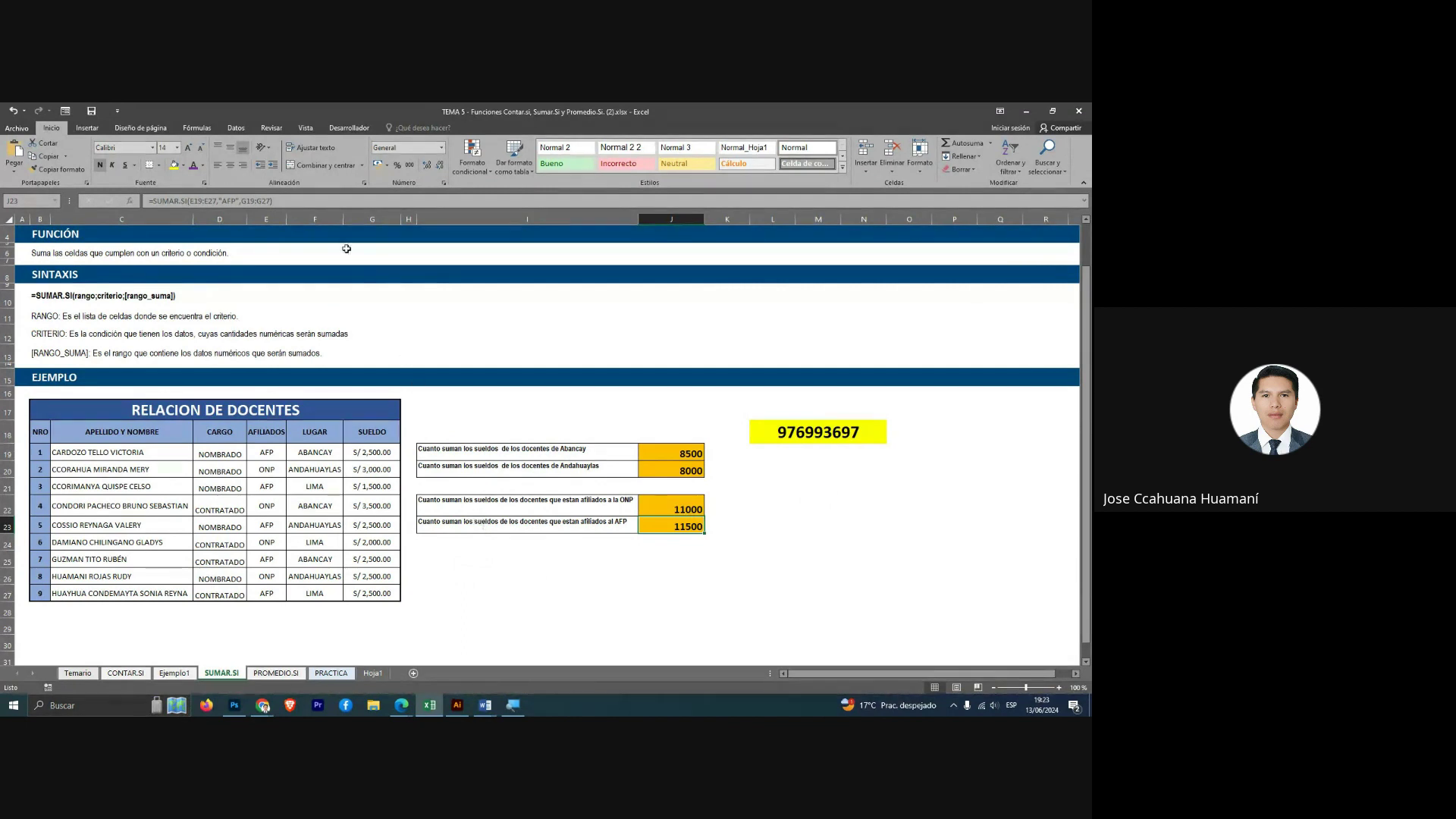
{"action": "left_click", "coordinate": [280, 677]}
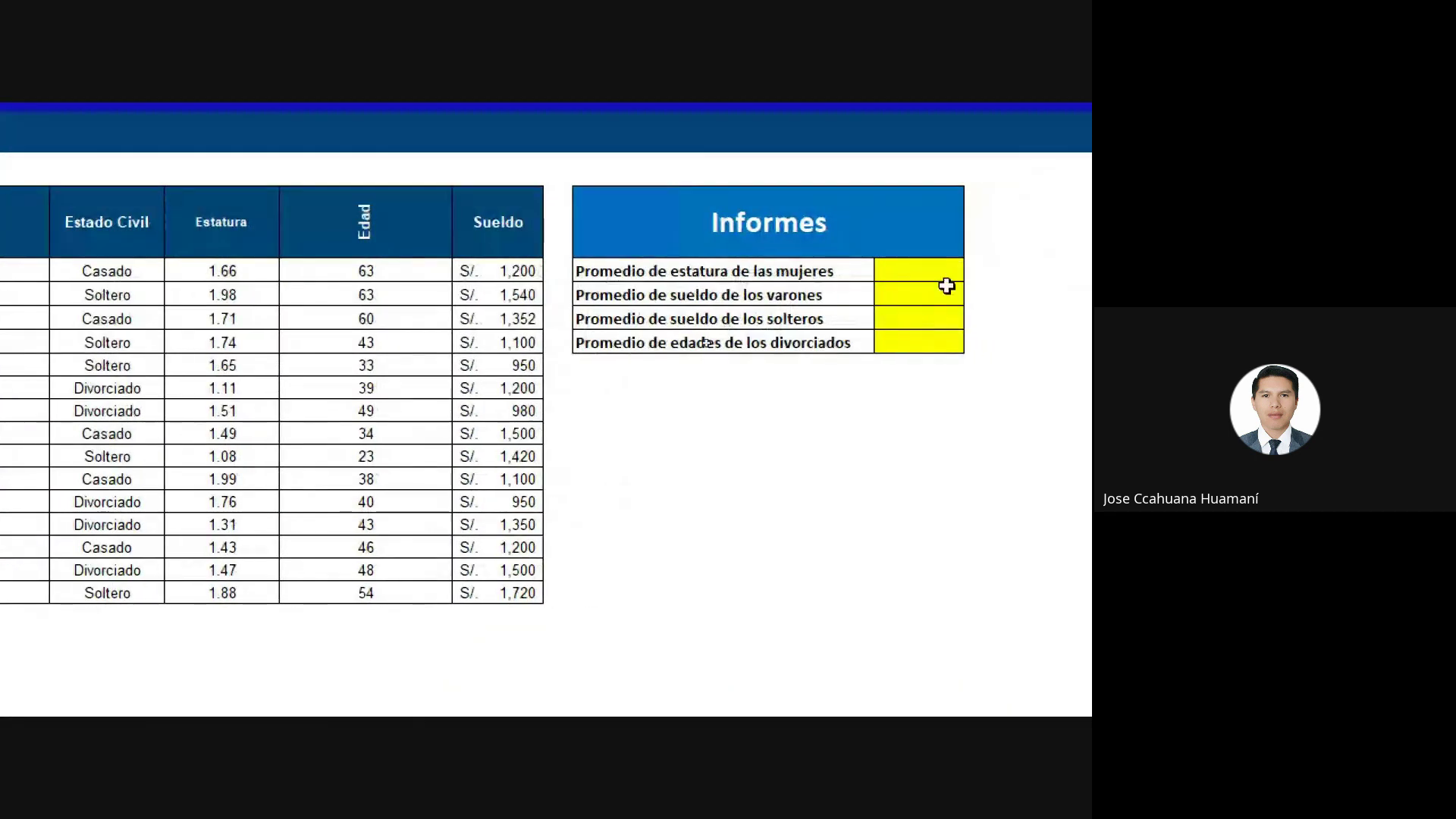
Format the phrase "de las mujeres" in the women's height question with purple font
{"action": "left_click", "coordinate": [945, 271]}
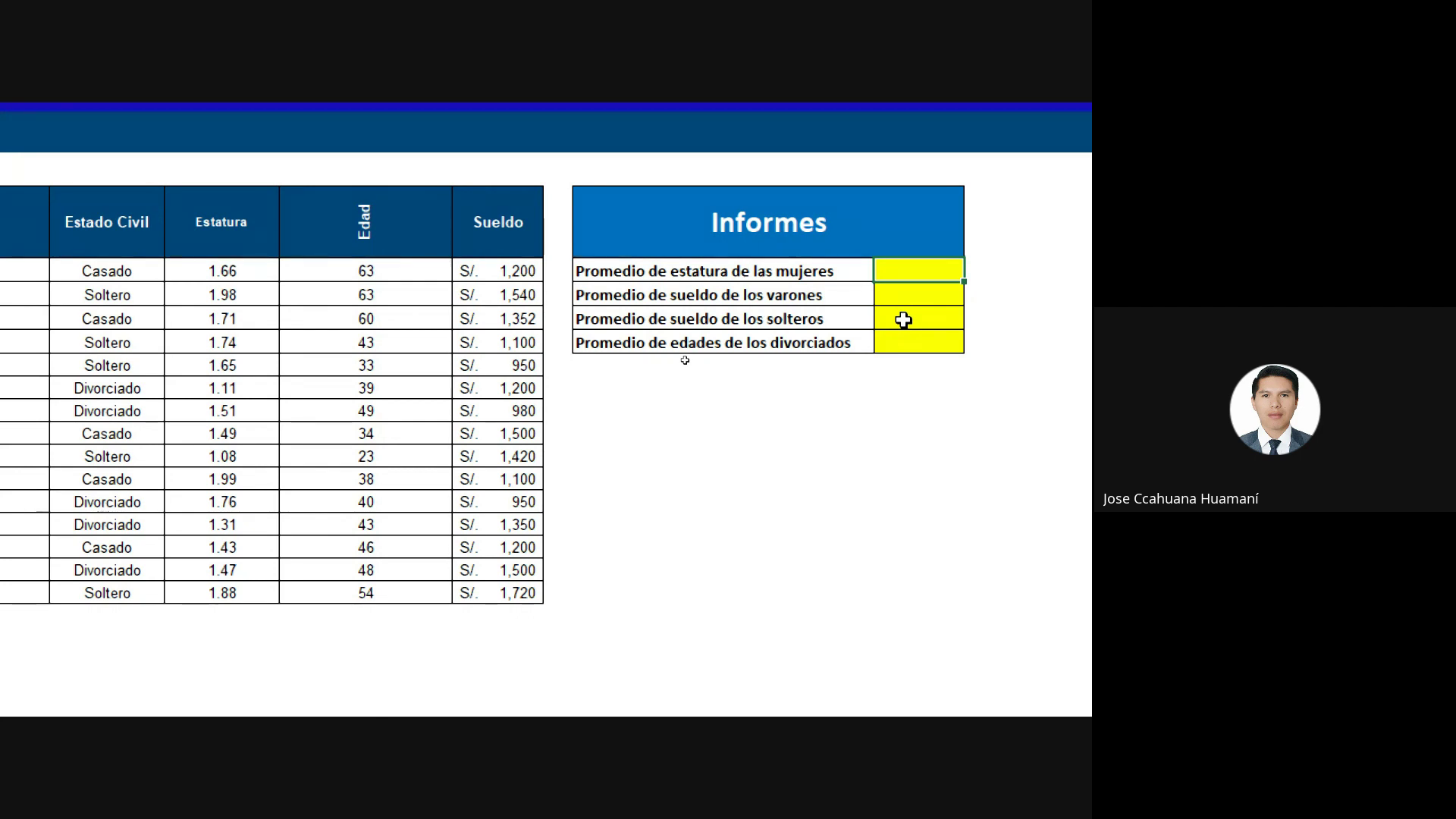
{"action": "left_click", "coordinate": [743, 270]}
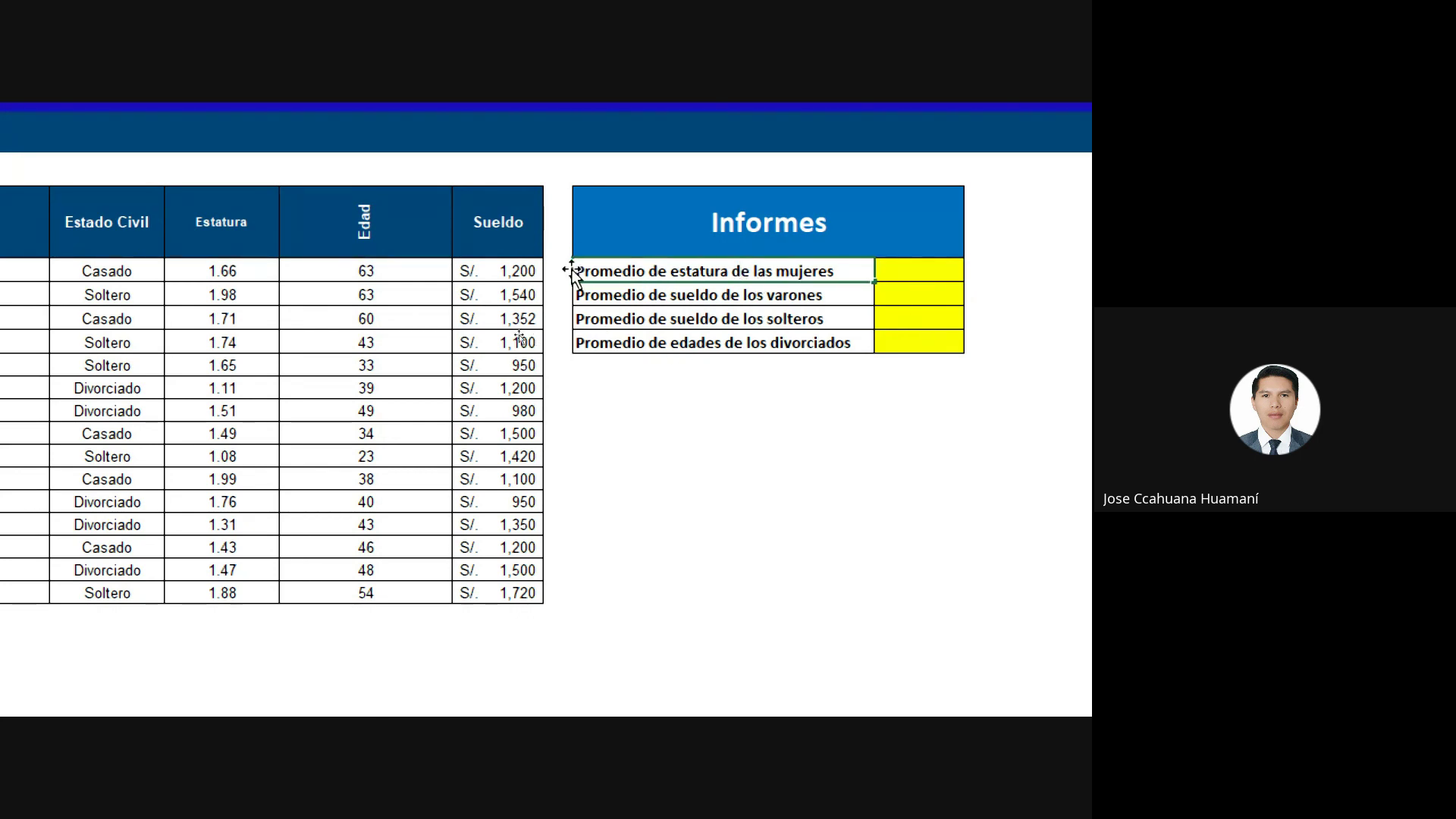
{"action": "left_click_drag", "start_coordinate": [578, 270], "coordinate": [645, 270]}
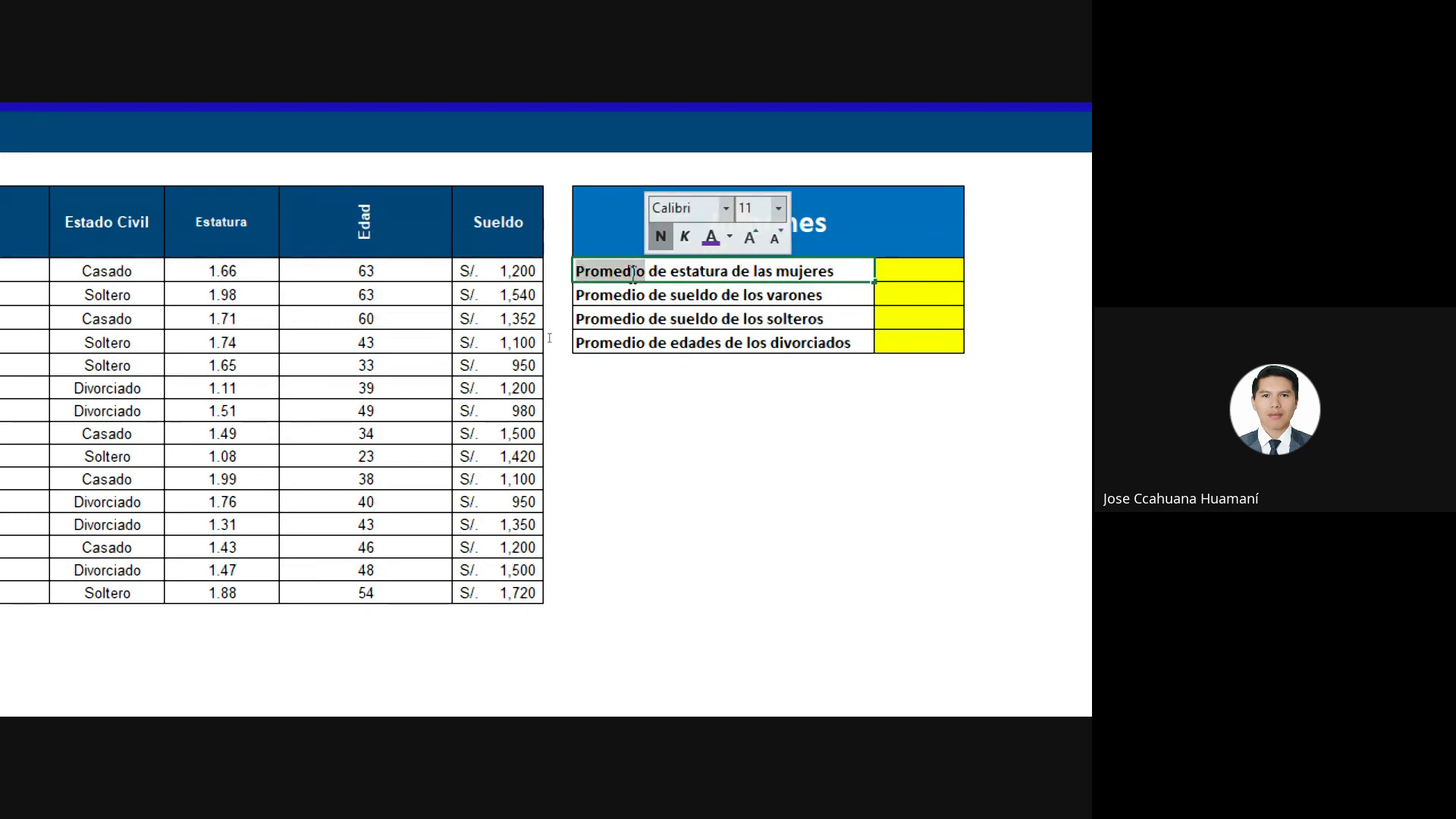
{"action": "left_click", "coordinate": [687, 270]}
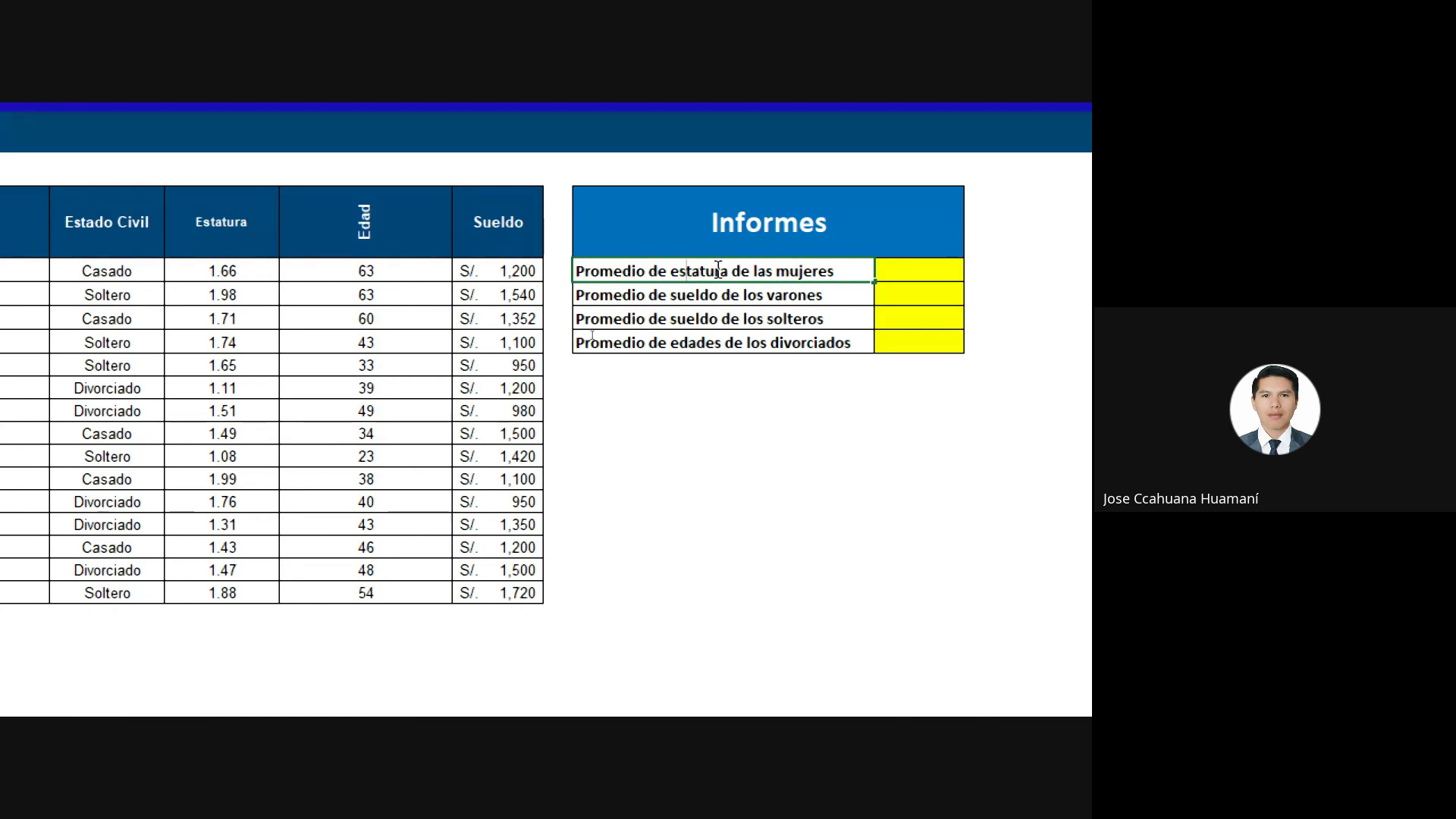
{"action": "left_click_drag", "start_coordinate": [834, 271], "coordinate": [576, 271]}
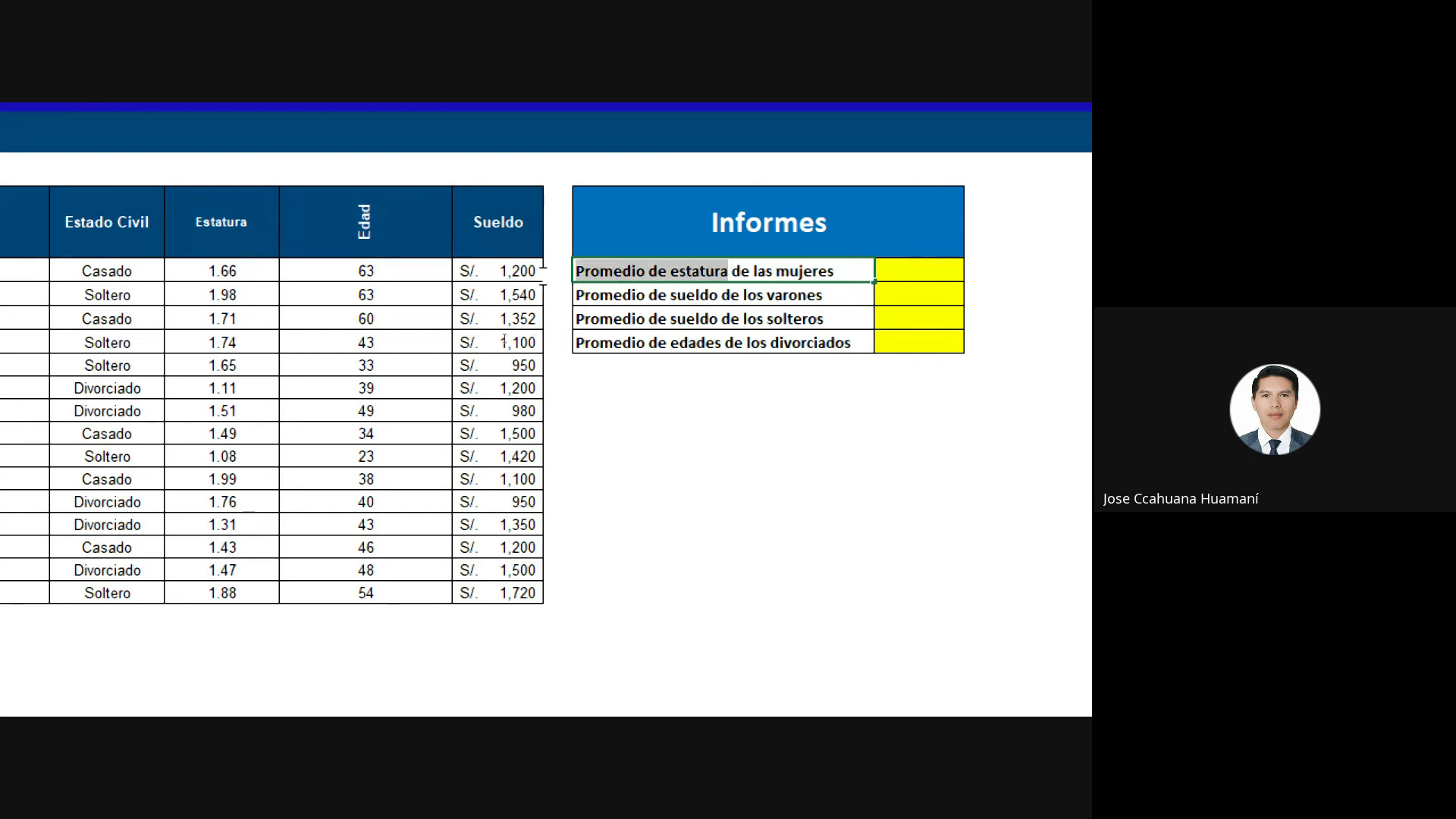
{"action": "left_click", "coordinate": [717, 273]}
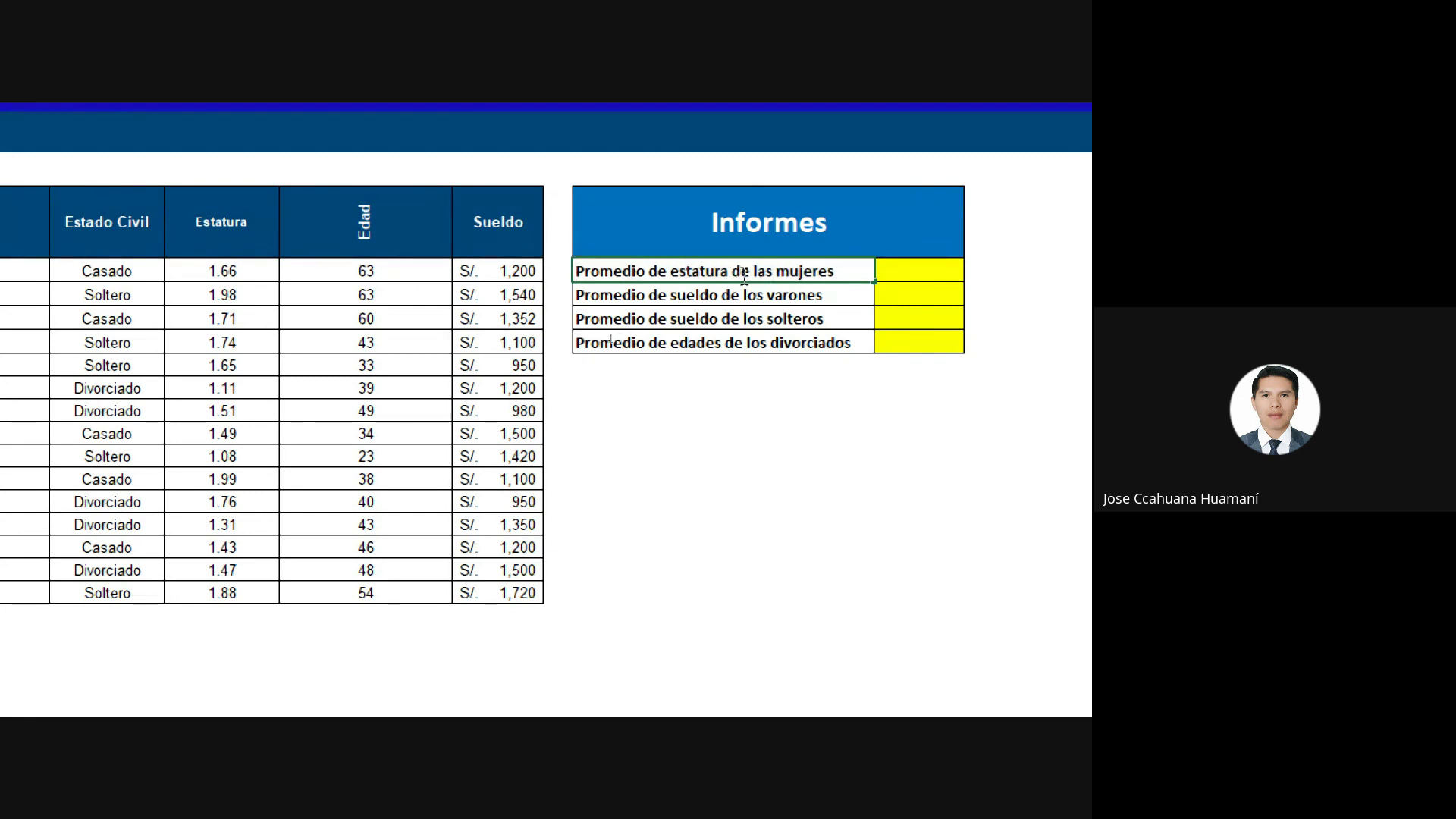
{"action": "left_click_drag", "start_coordinate": [744, 273], "coordinate": [834, 273]}
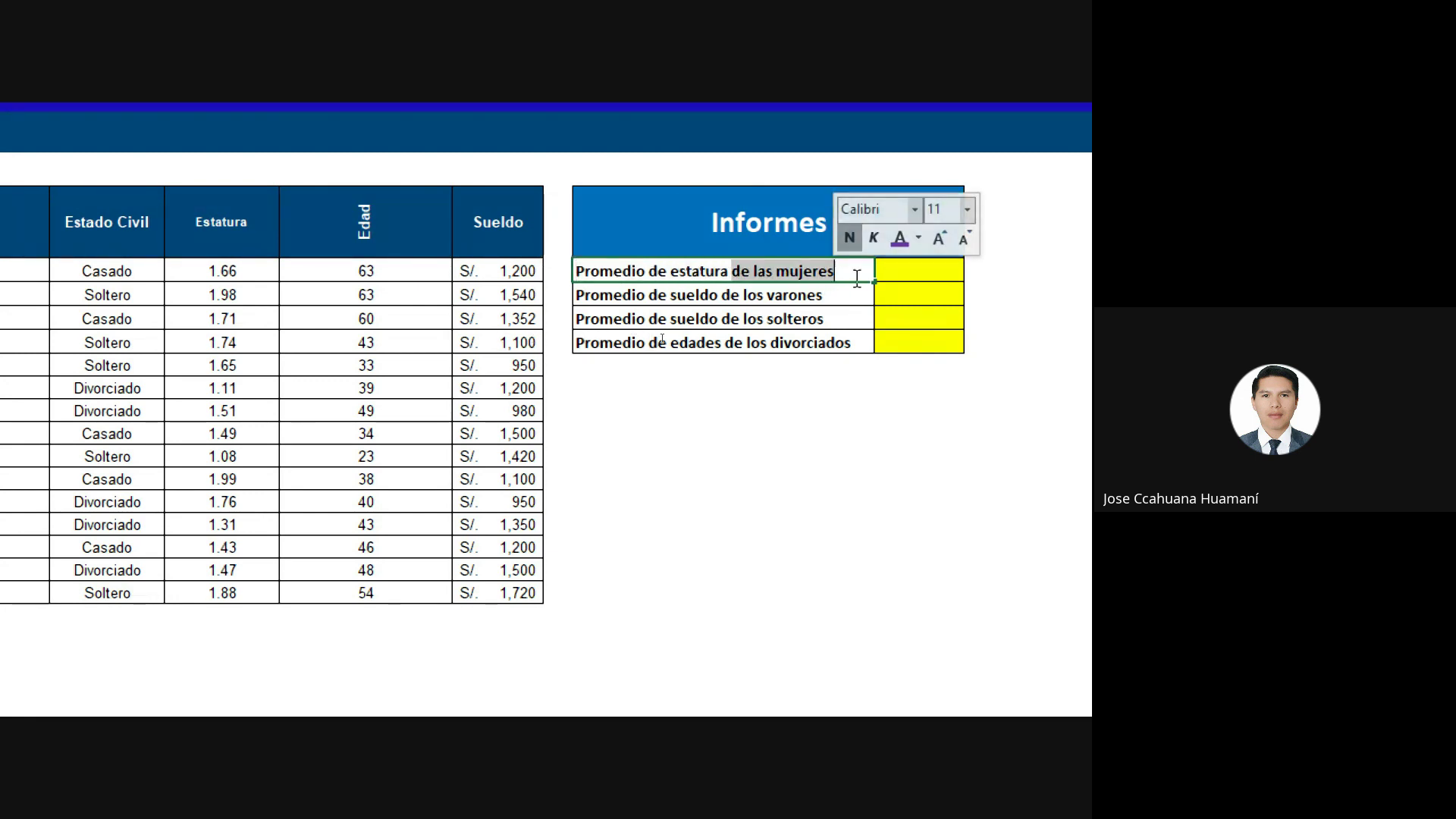
{"action": "left_click", "coordinate": [900, 238]}
{"action": "left_click", "coordinate": [715, 273]}
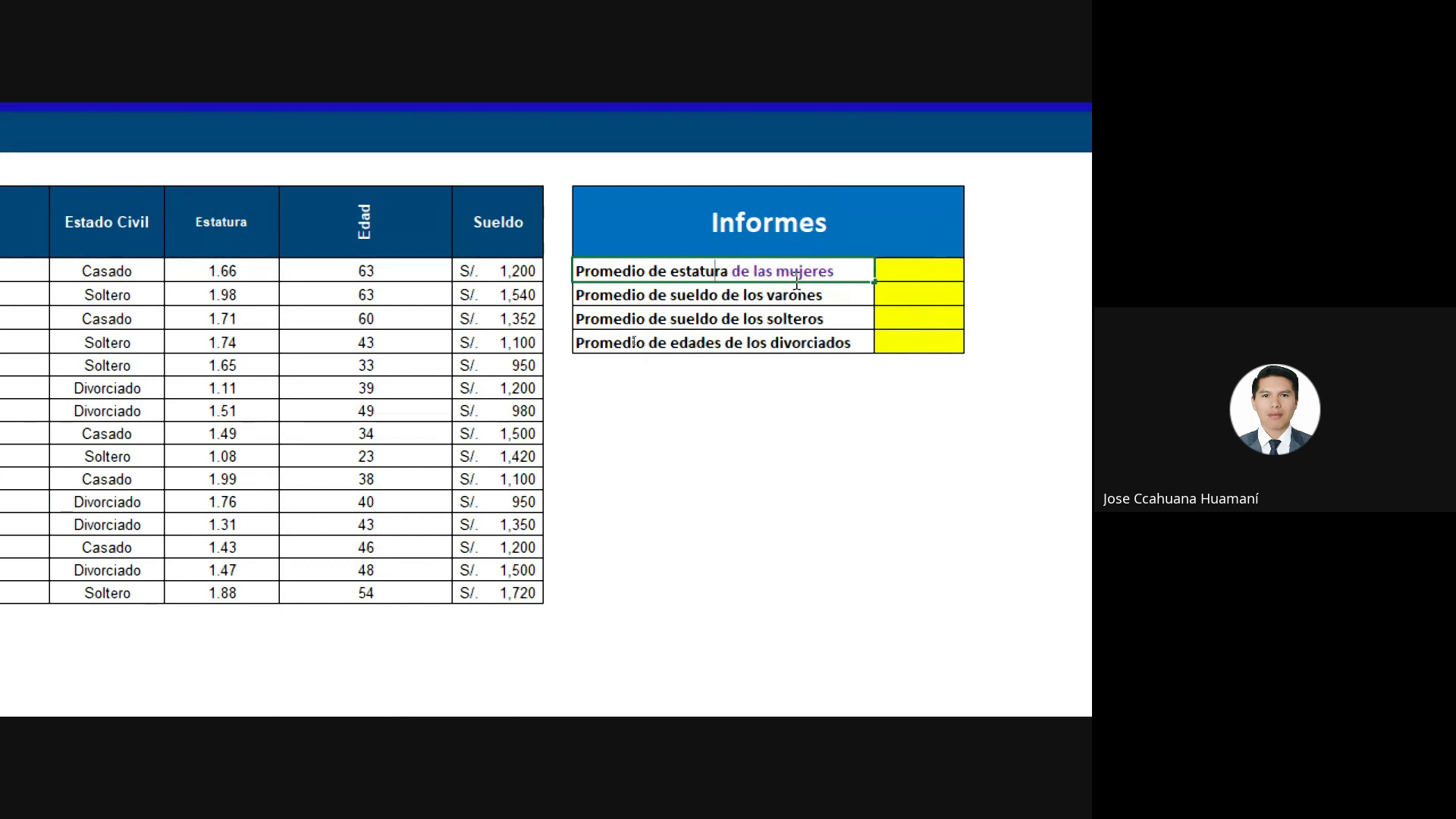
Start a PROMEDIO.SI formula in the yellow cell with Género range E6:E20
{"action": "left_click", "coordinate": [911, 272]}
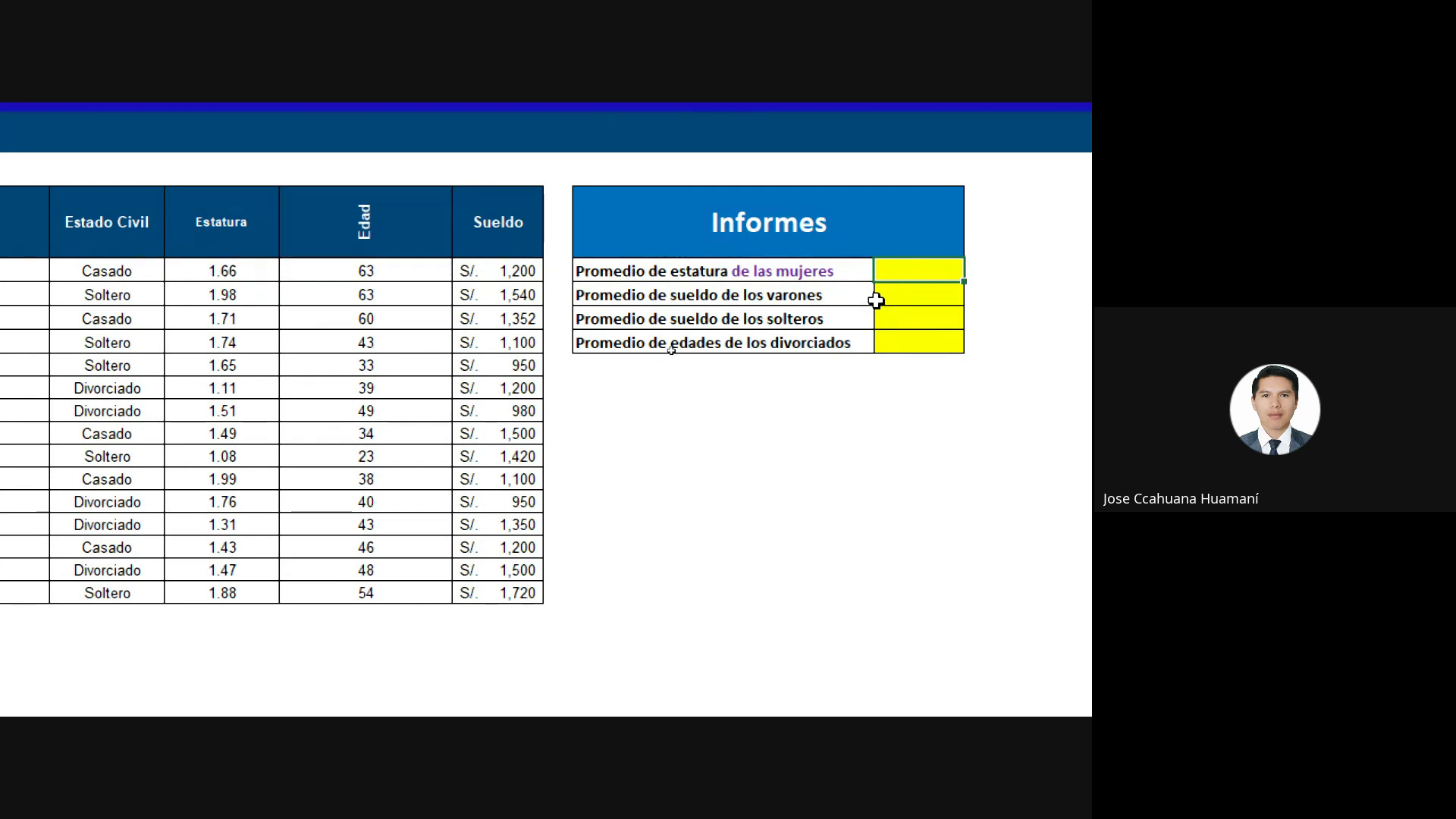
{"action": "type", "text": "="}
{"action": "type", "text": "PROMED"}
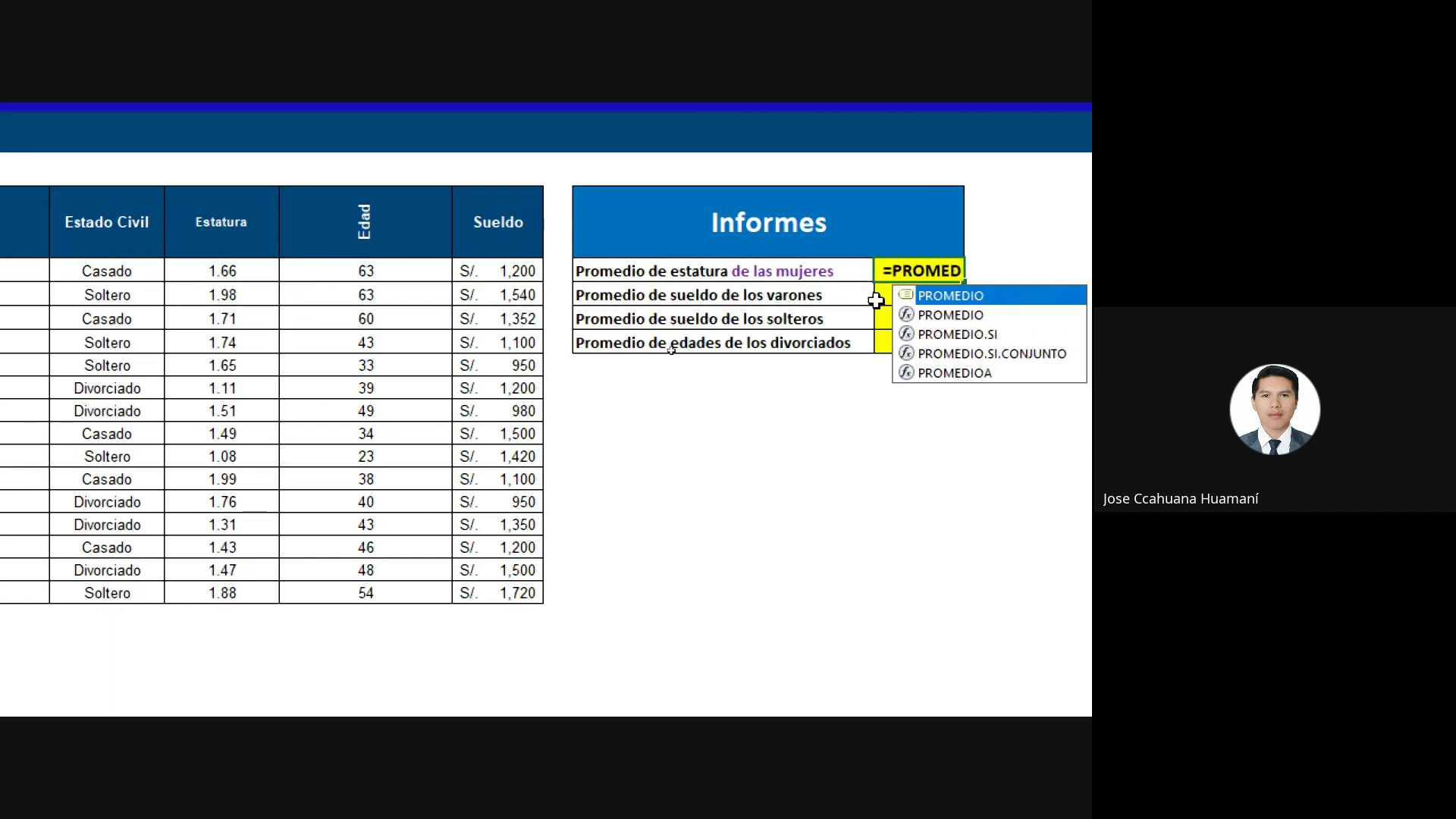
{"action": "double_click", "coordinate": [957, 334]}
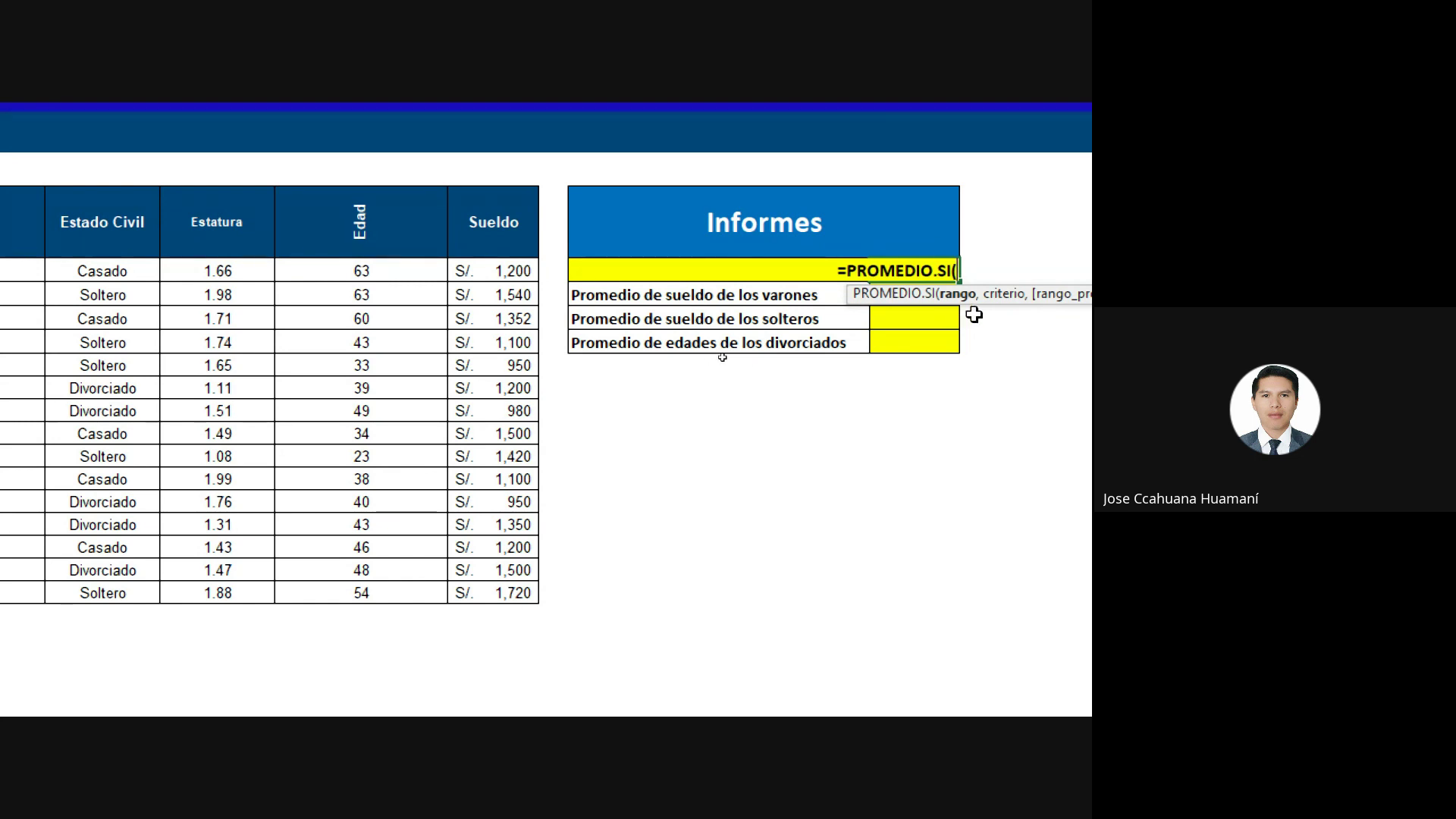
{"action": "scroll", "coordinate": [57, 243], "scroll_direction": "left", "scroll_amount": 1}
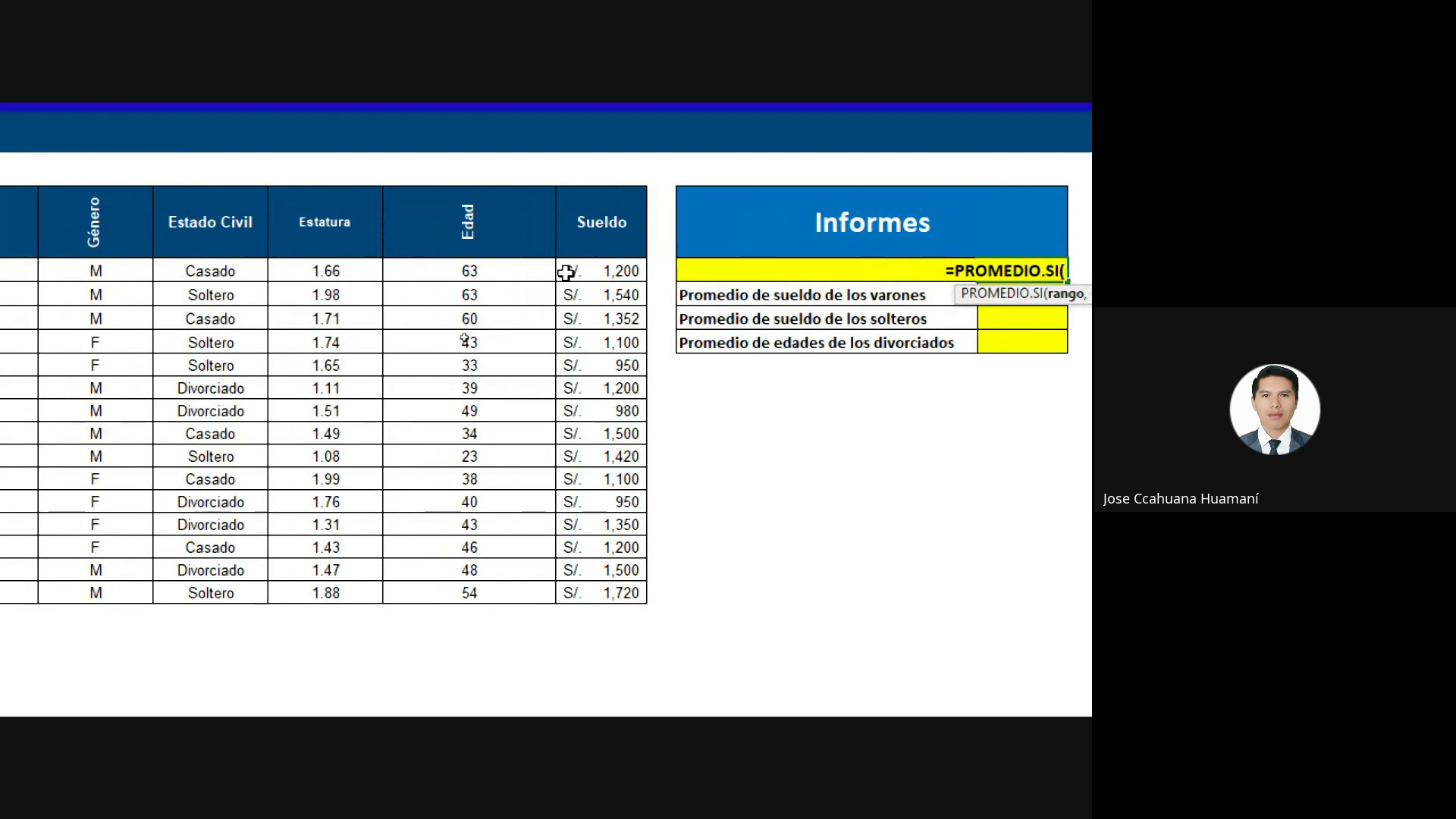
{"action": "scroll", "coordinate": [25, 282], "scroll_direction": "left", "scroll_amount": 1}
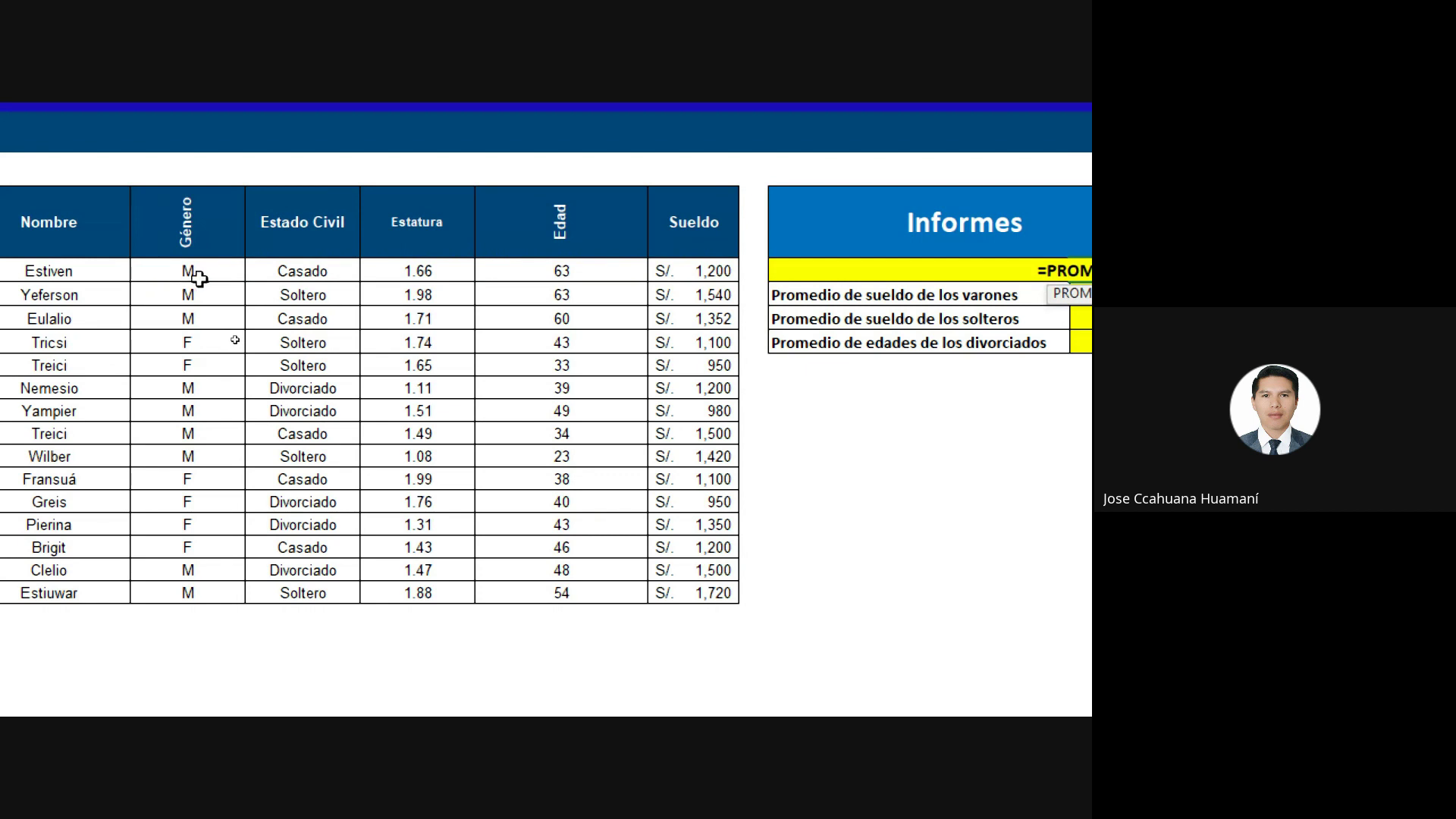
{"action": "left_click", "coordinate": [195, 279]}
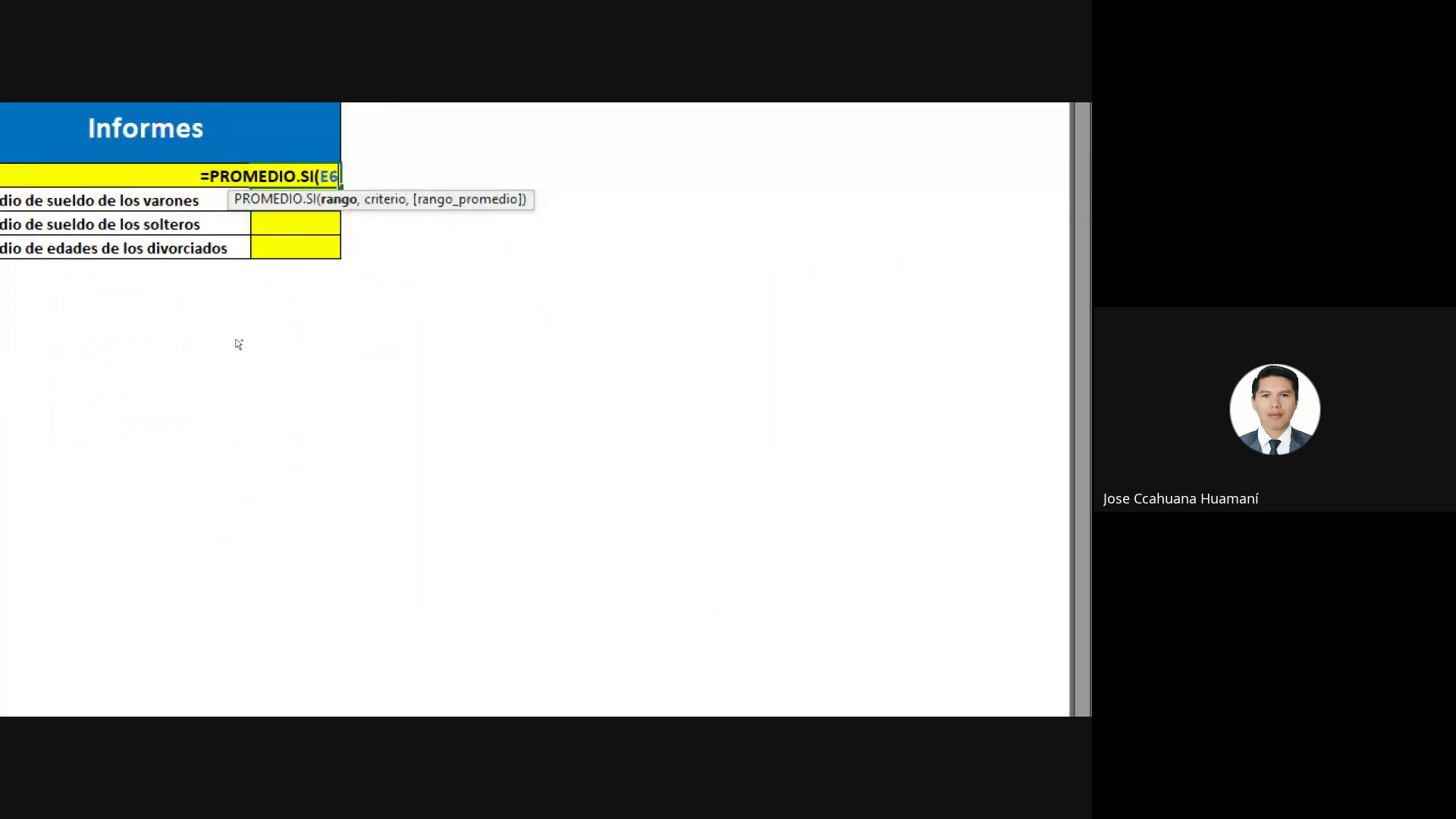
{"action": "key", "text": "ctrl+shift+Down"}
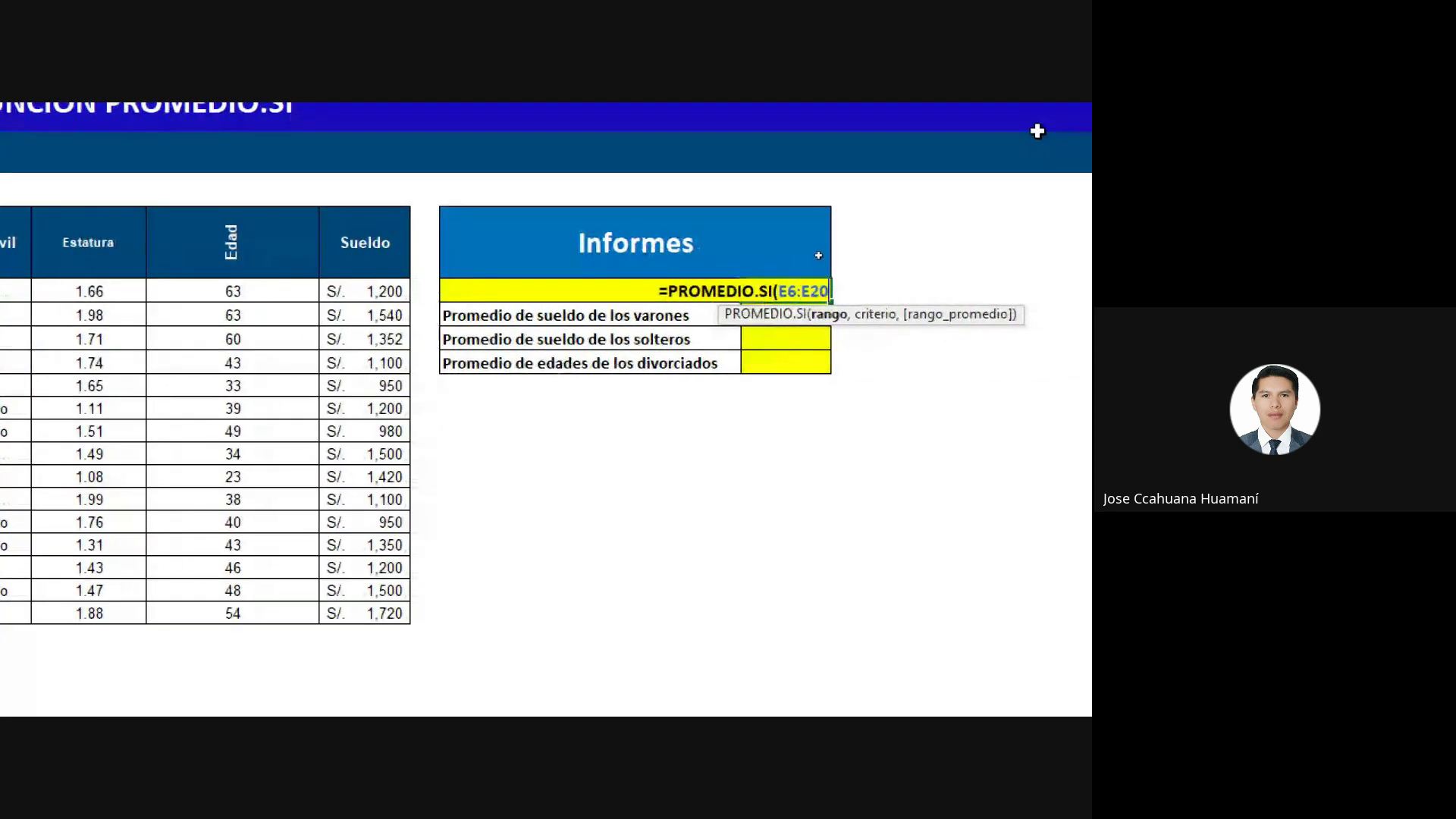
Add criterion "F" and averaging range G6:G20, committing the formula to show 1.65
{"action": "type", "text": ","}
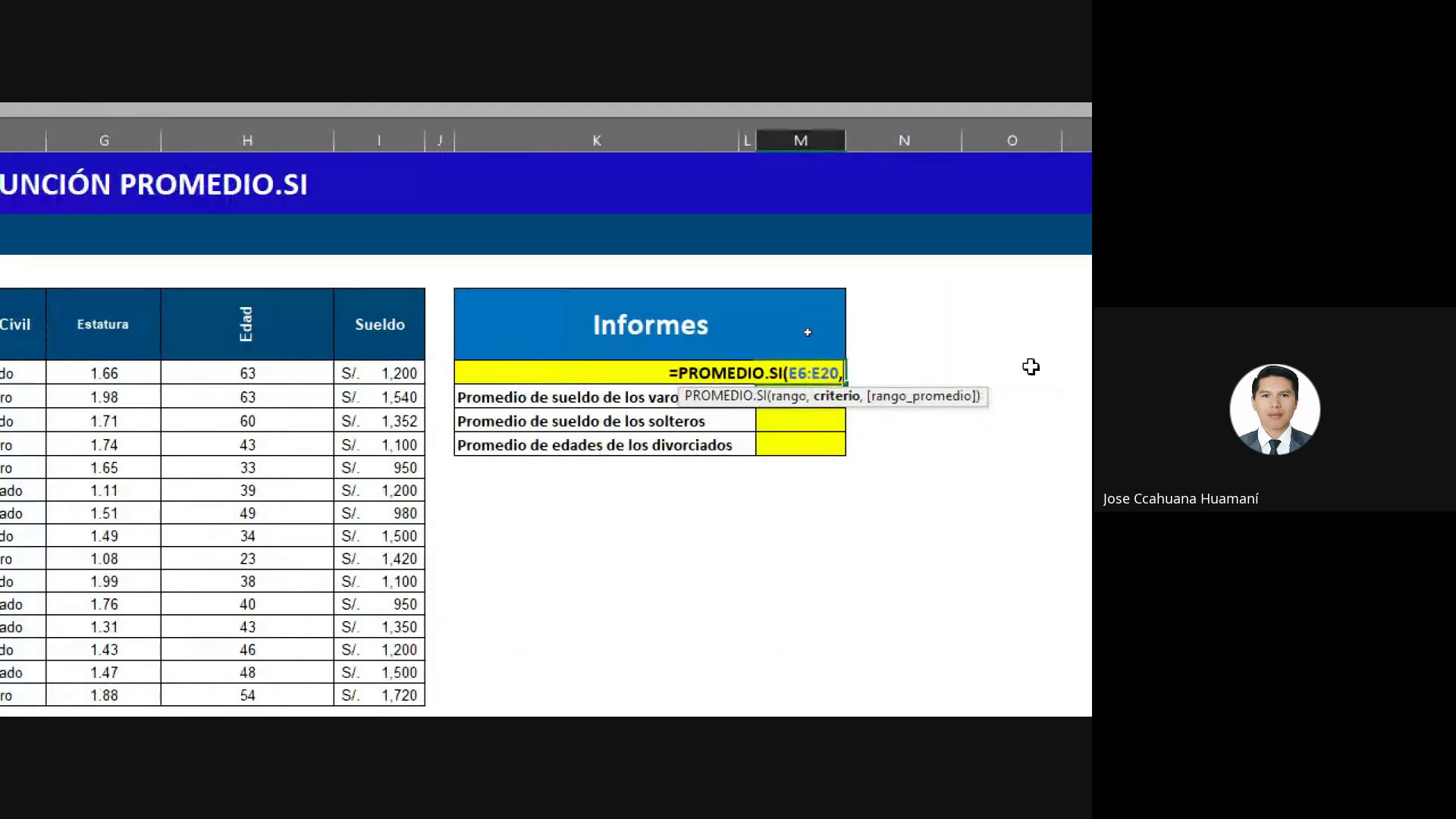
{"action": "type", "text": "\"F"}
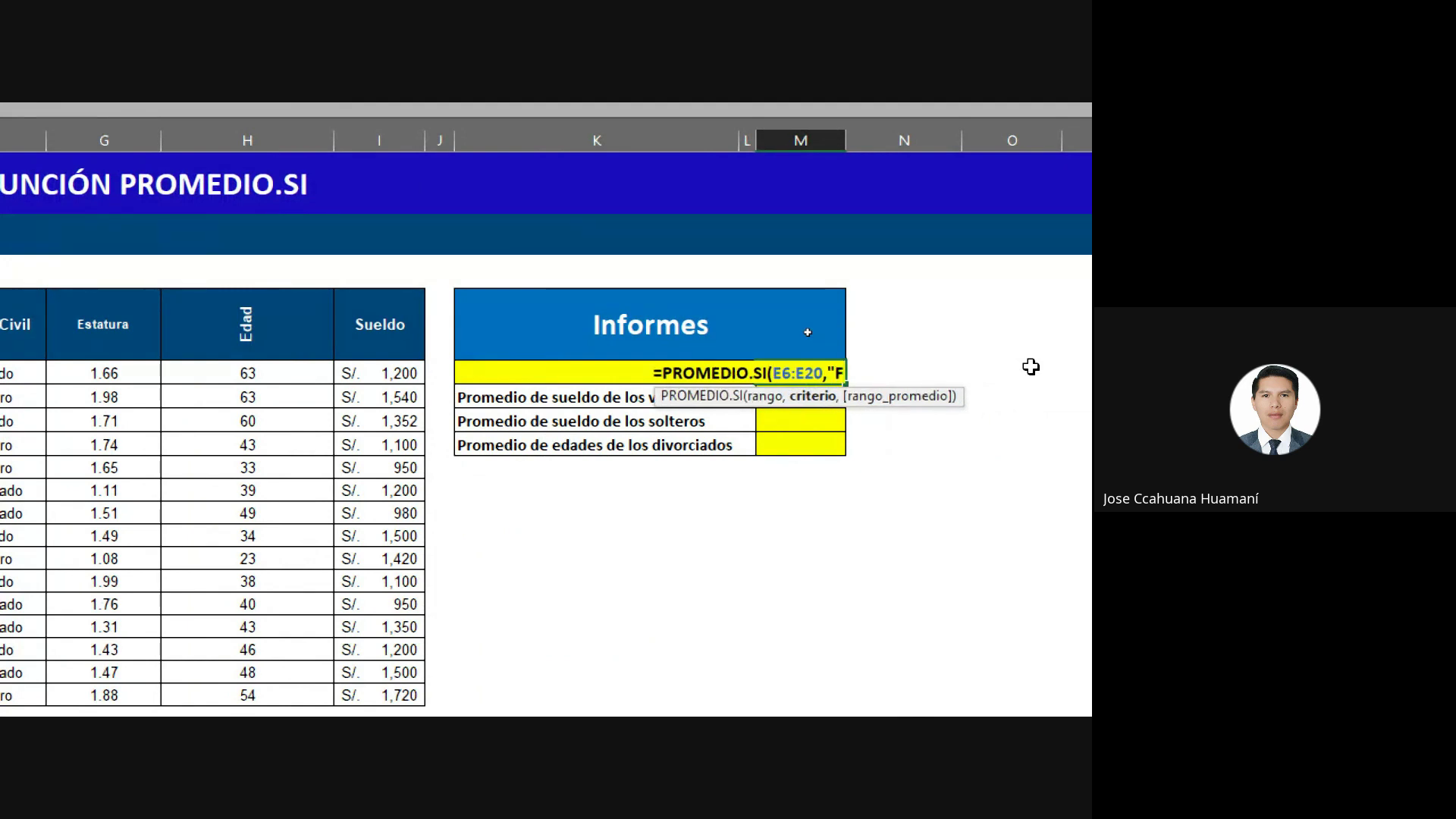
{"action": "type", "text": "\""}
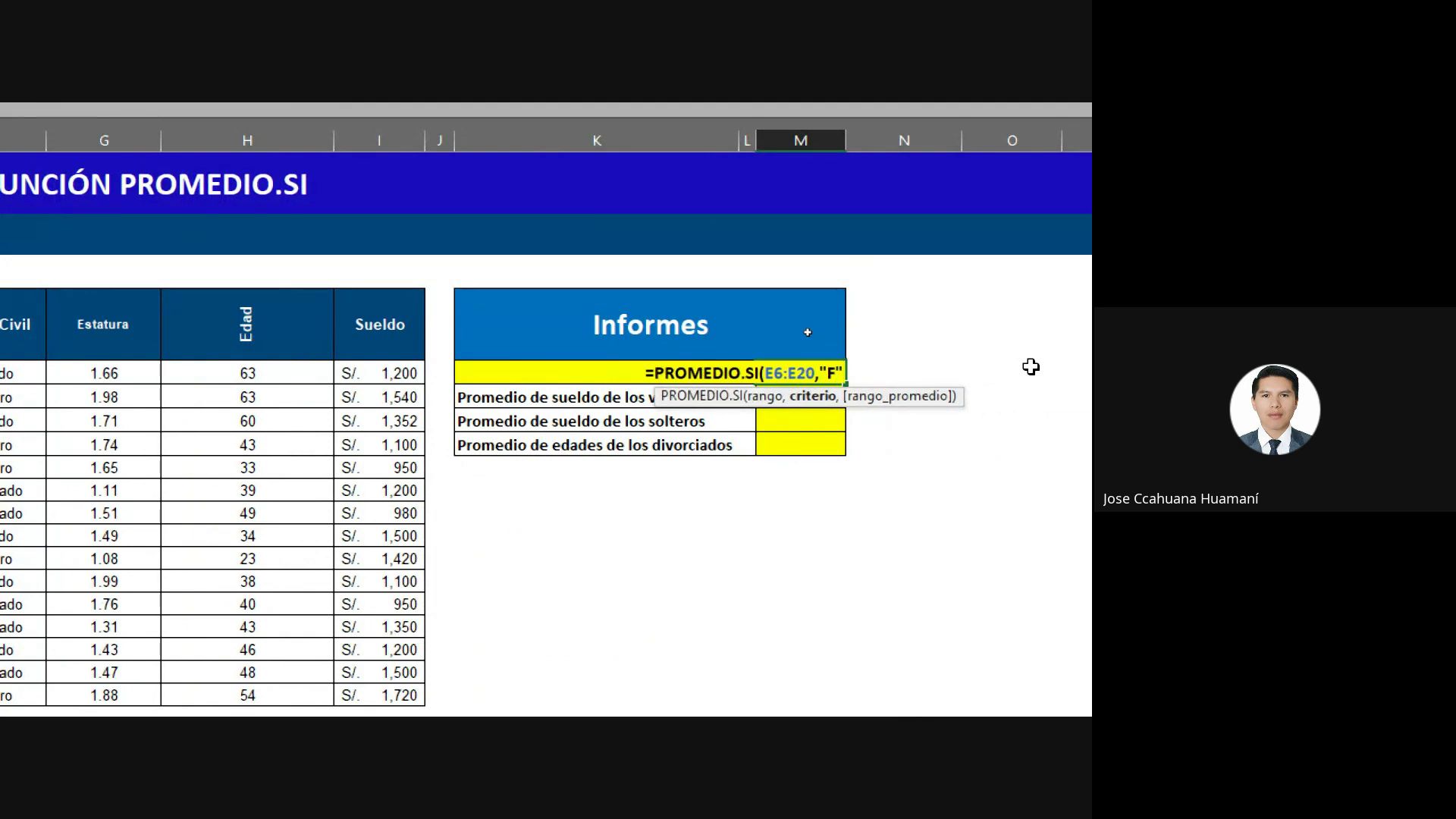
{"action": "type", "text": ","}
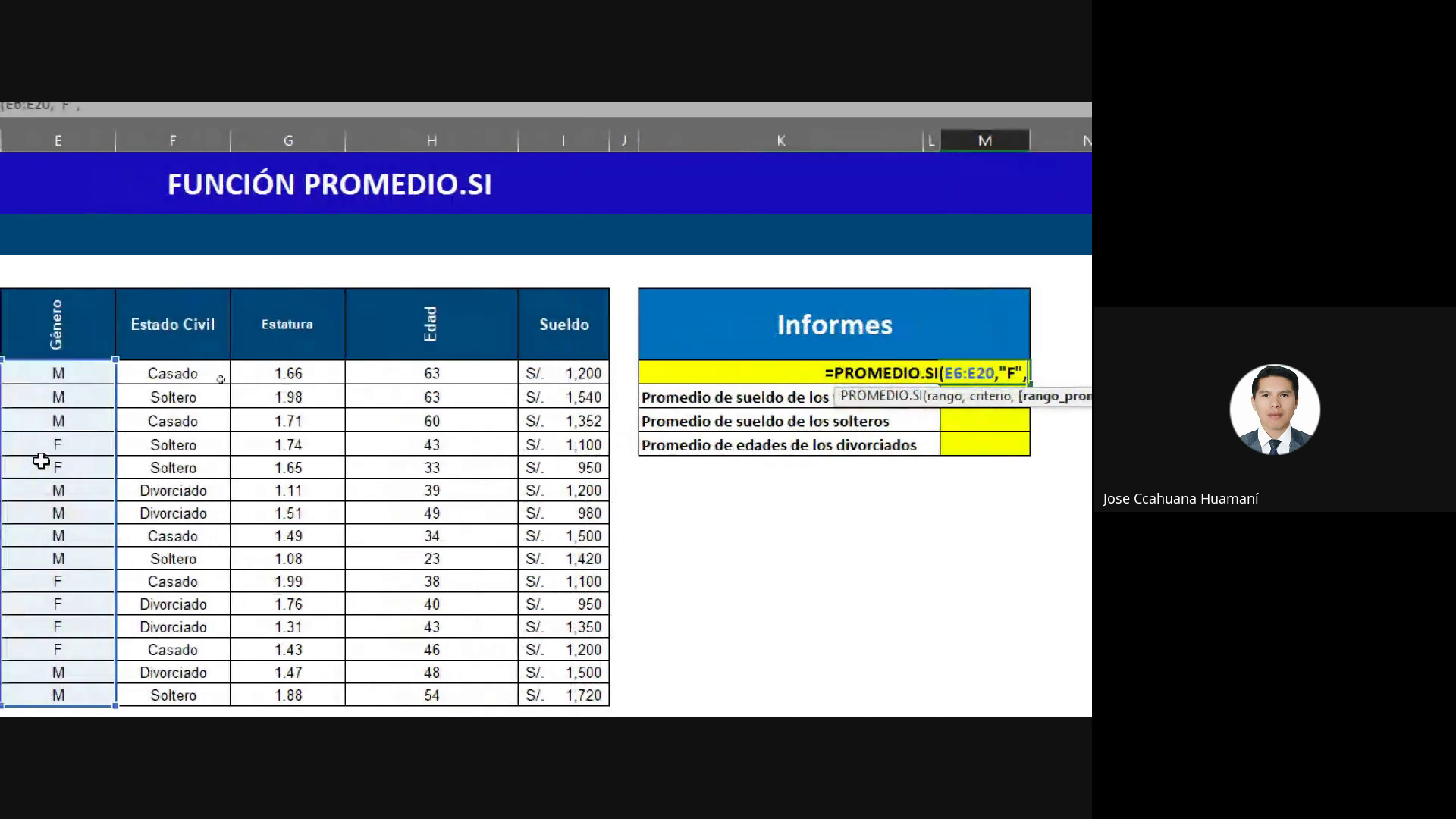
{"action": "scroll", "coordinate": [42, 462], "scroll_direction": "left", "scroll_amount": 2}
{"action": "left_click", "coordinate": [323, 375]}
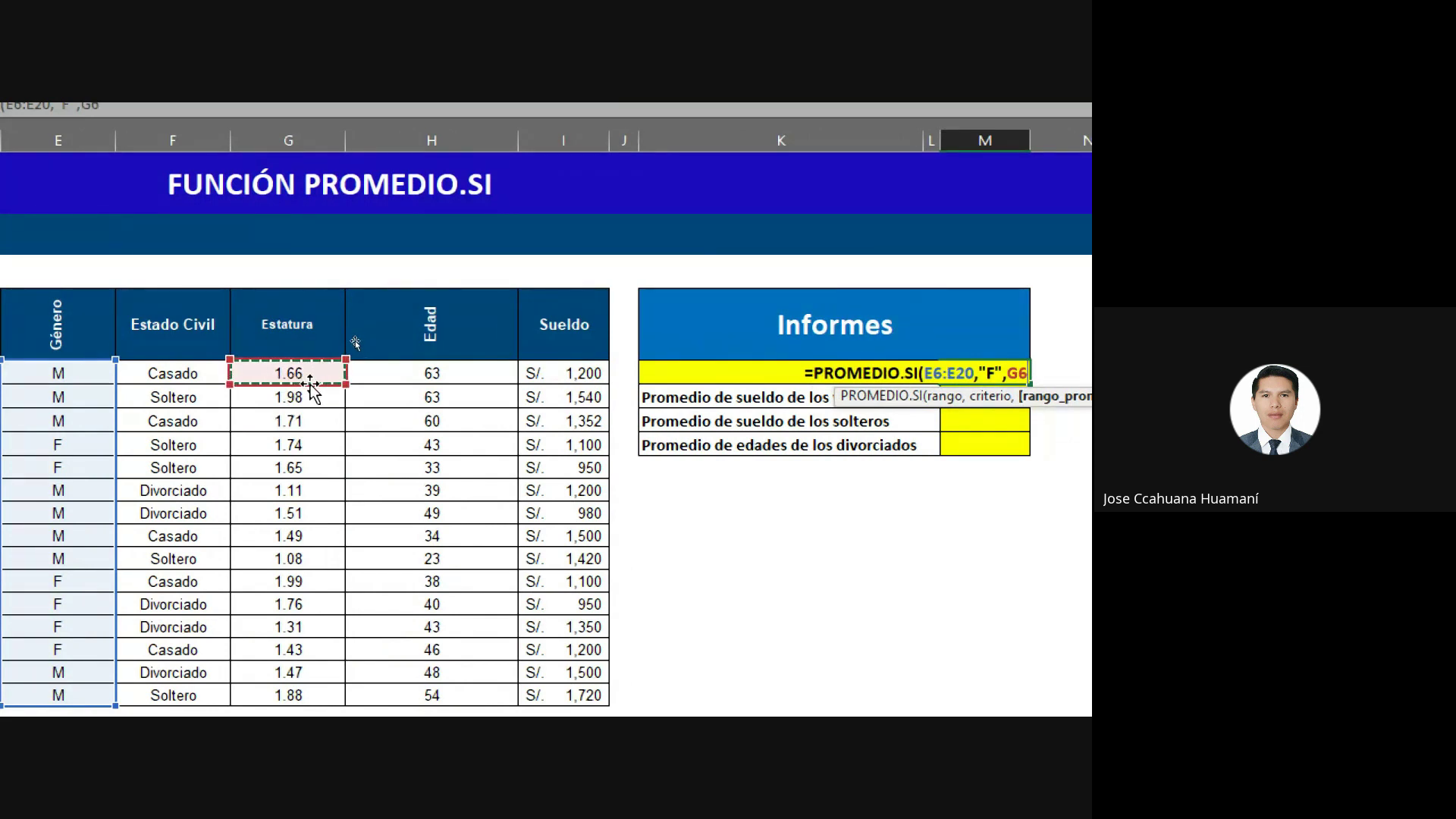
{"action": "left_click_drag", "start_coordinate": [326, 376], "coordinate": [310, 644]}
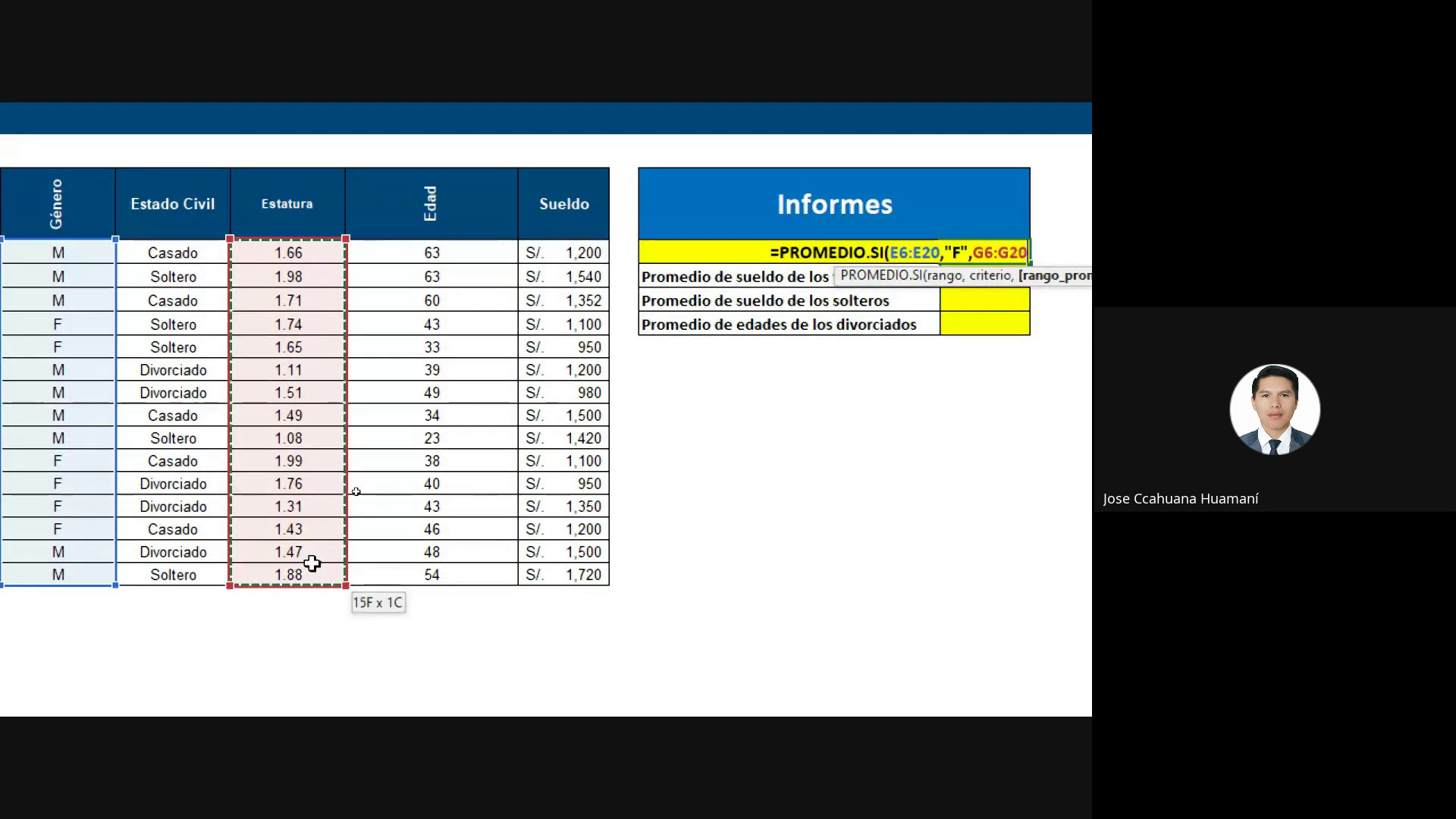
{"action": "left_click_drag", "start_coordinate": [309, 644], "coordinate": [309, 574]}
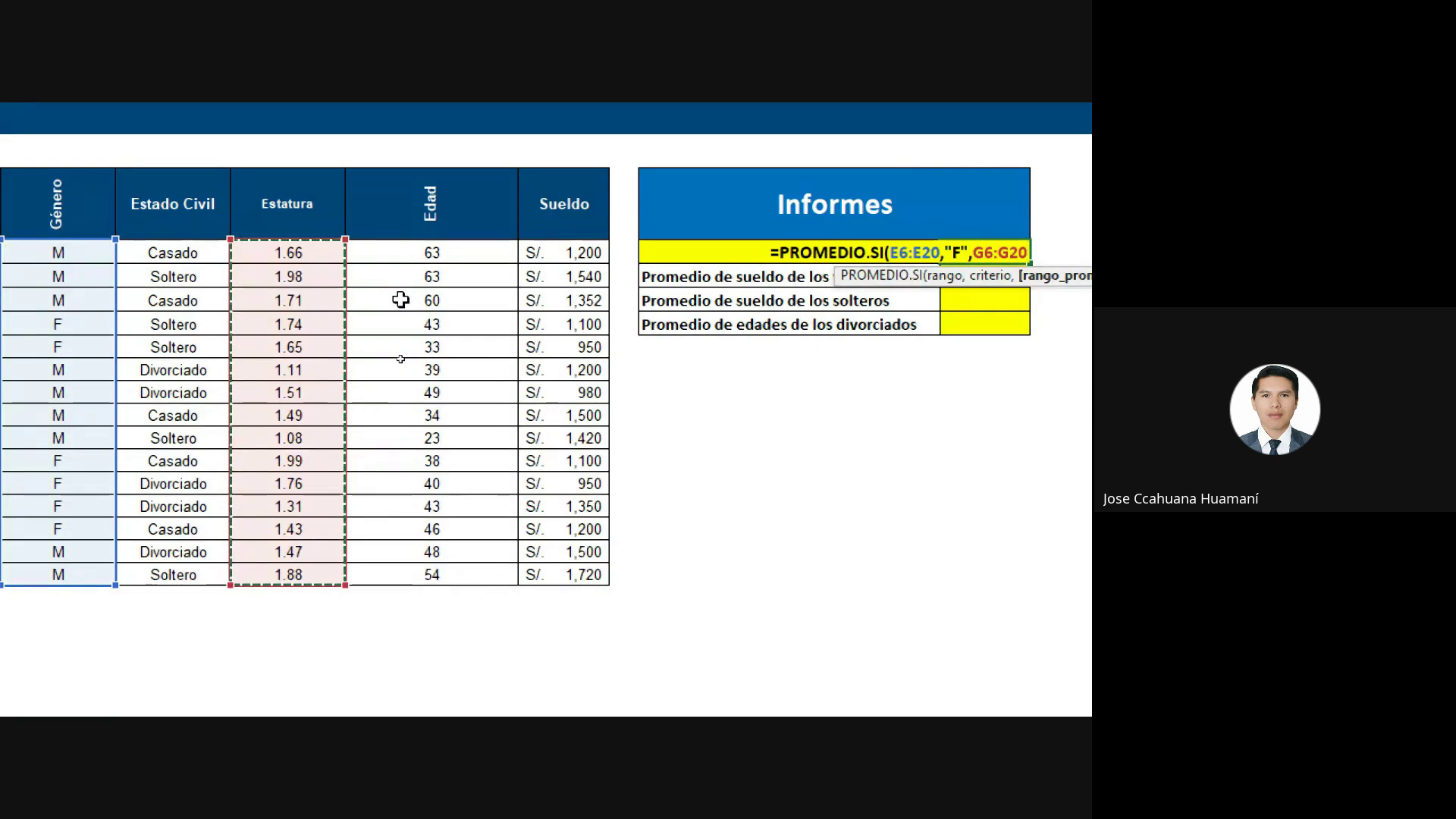
{"action": "key", "text": "Return"}
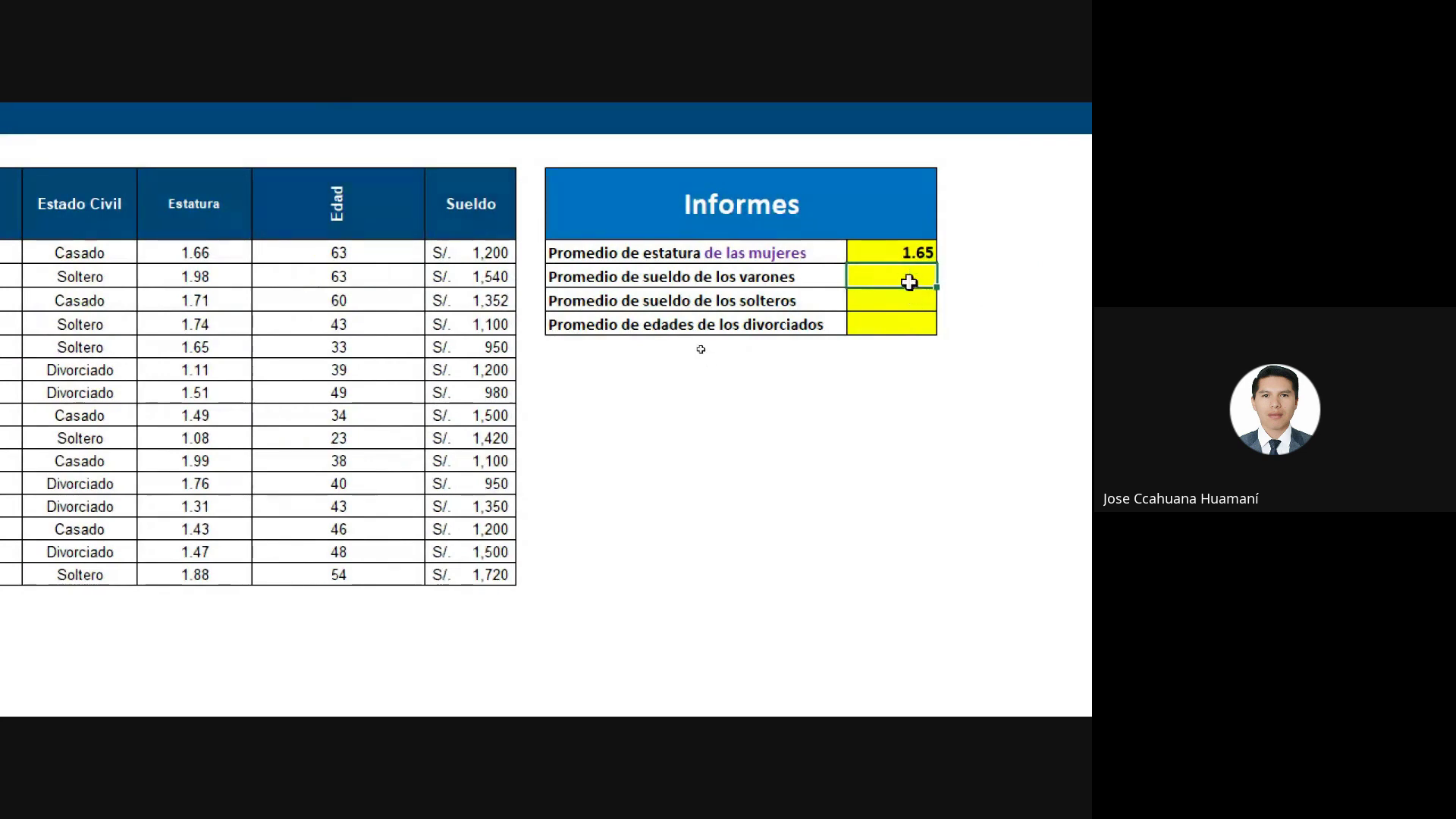
Select the men's average salary answer cell, then switch to the Google Meet call
{"action": "left_click", "coordinate": [919, 250]}
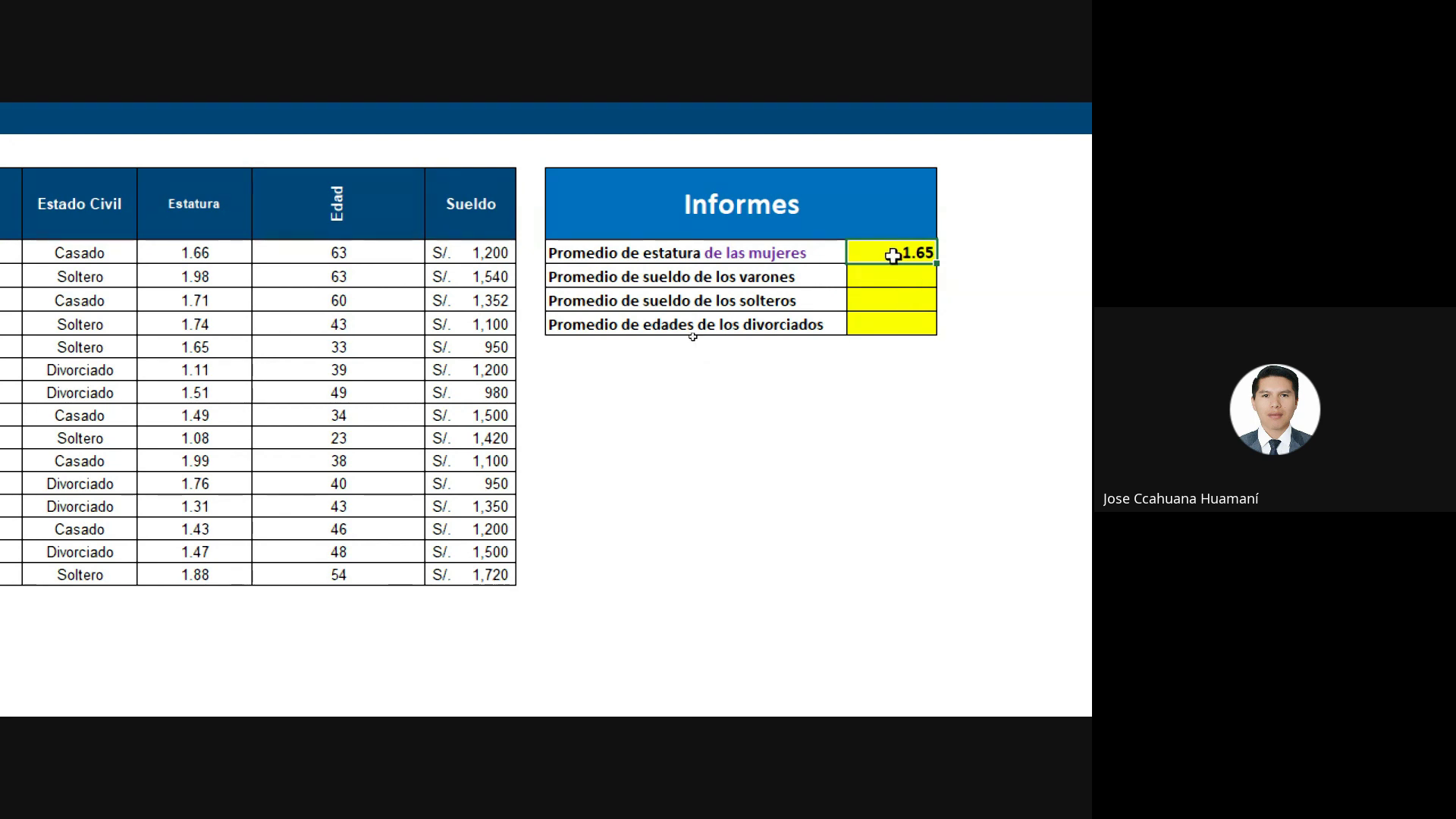
{"action": "left_click", "coordinate": [901, 280]}
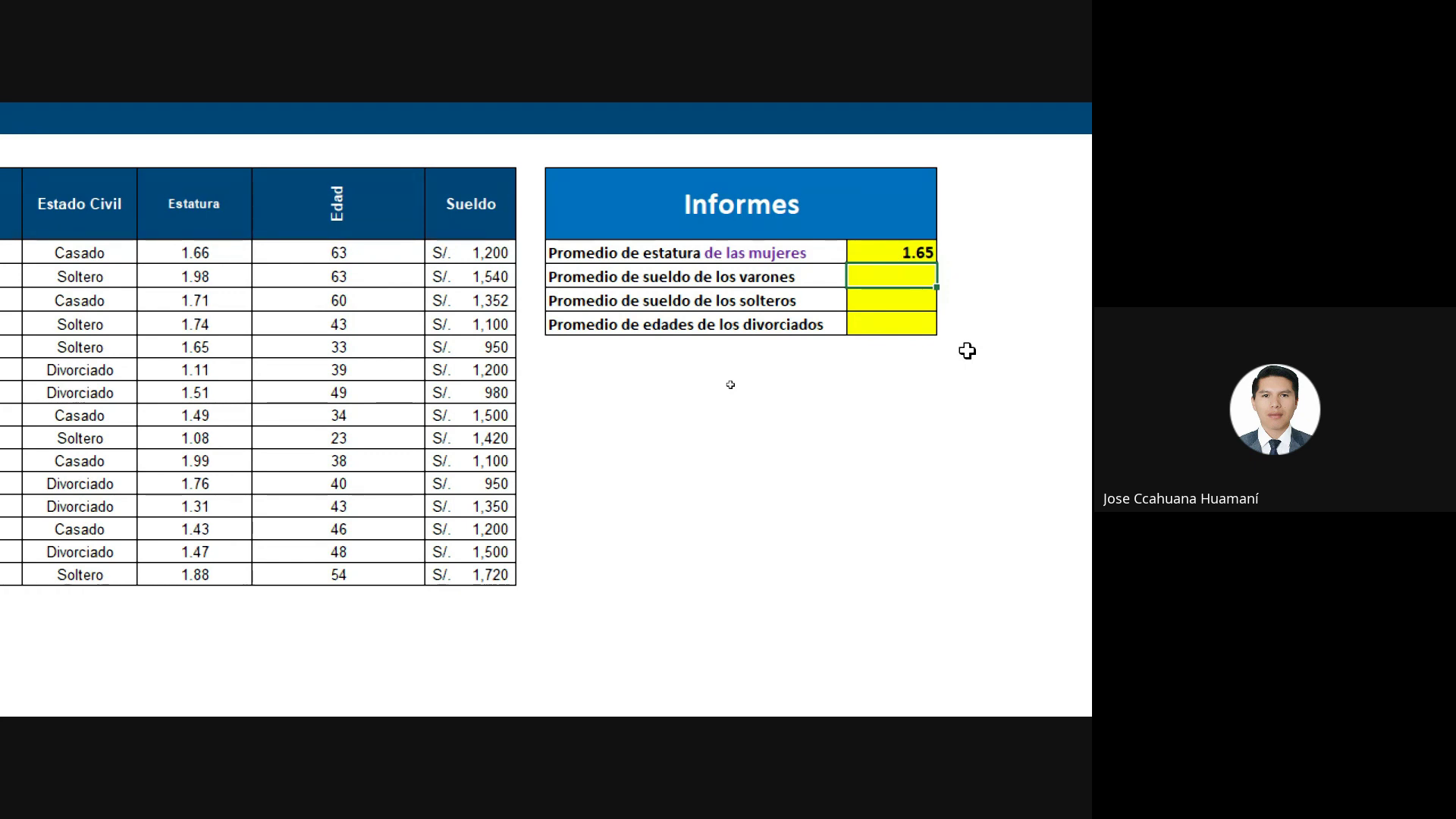
{"action": "type", "text": "-"}
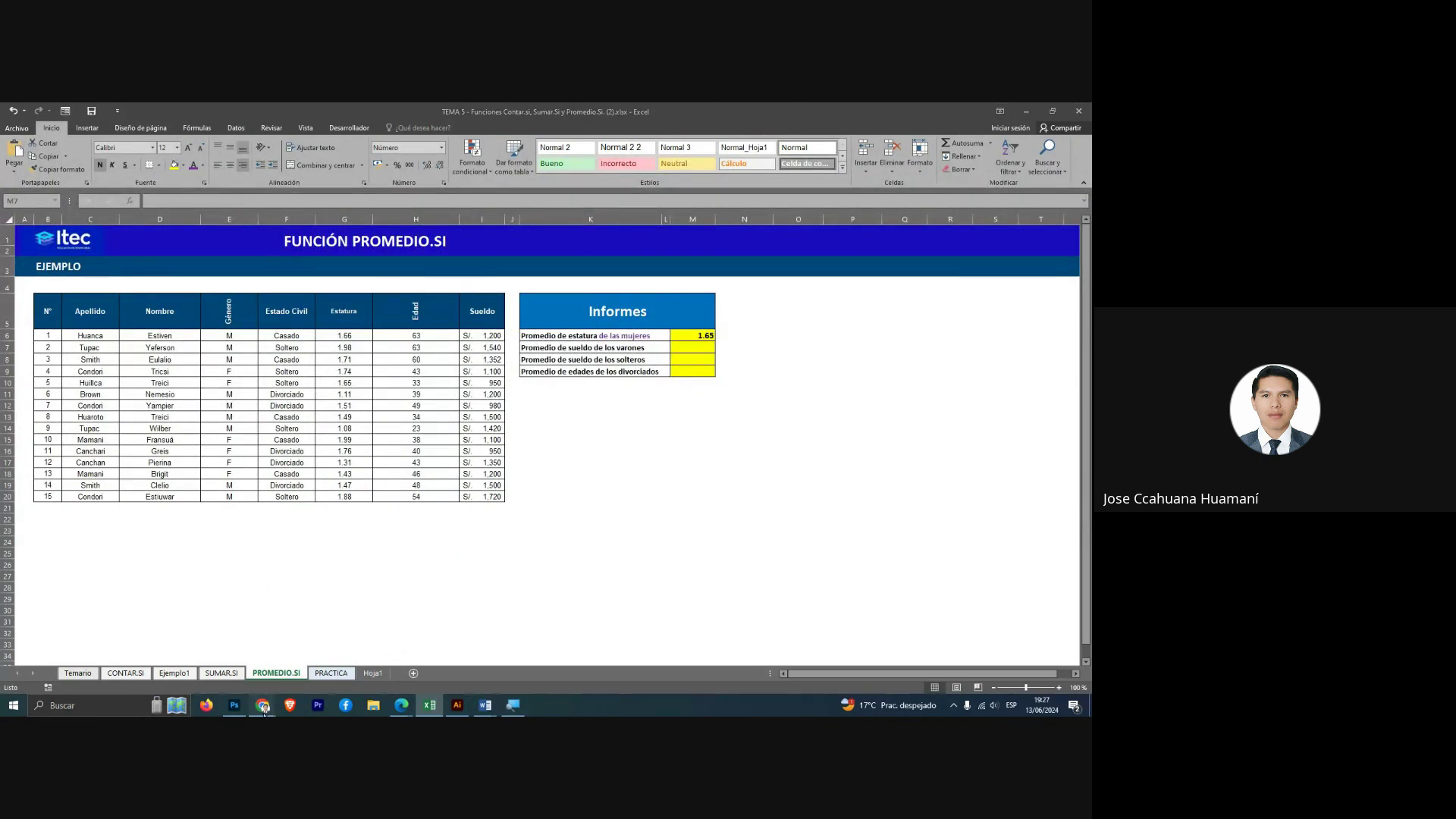
{"action": "mouse_move", "coordinate": [262, 705]}
{"action": "left_click", "coordinate": [377, 627]}
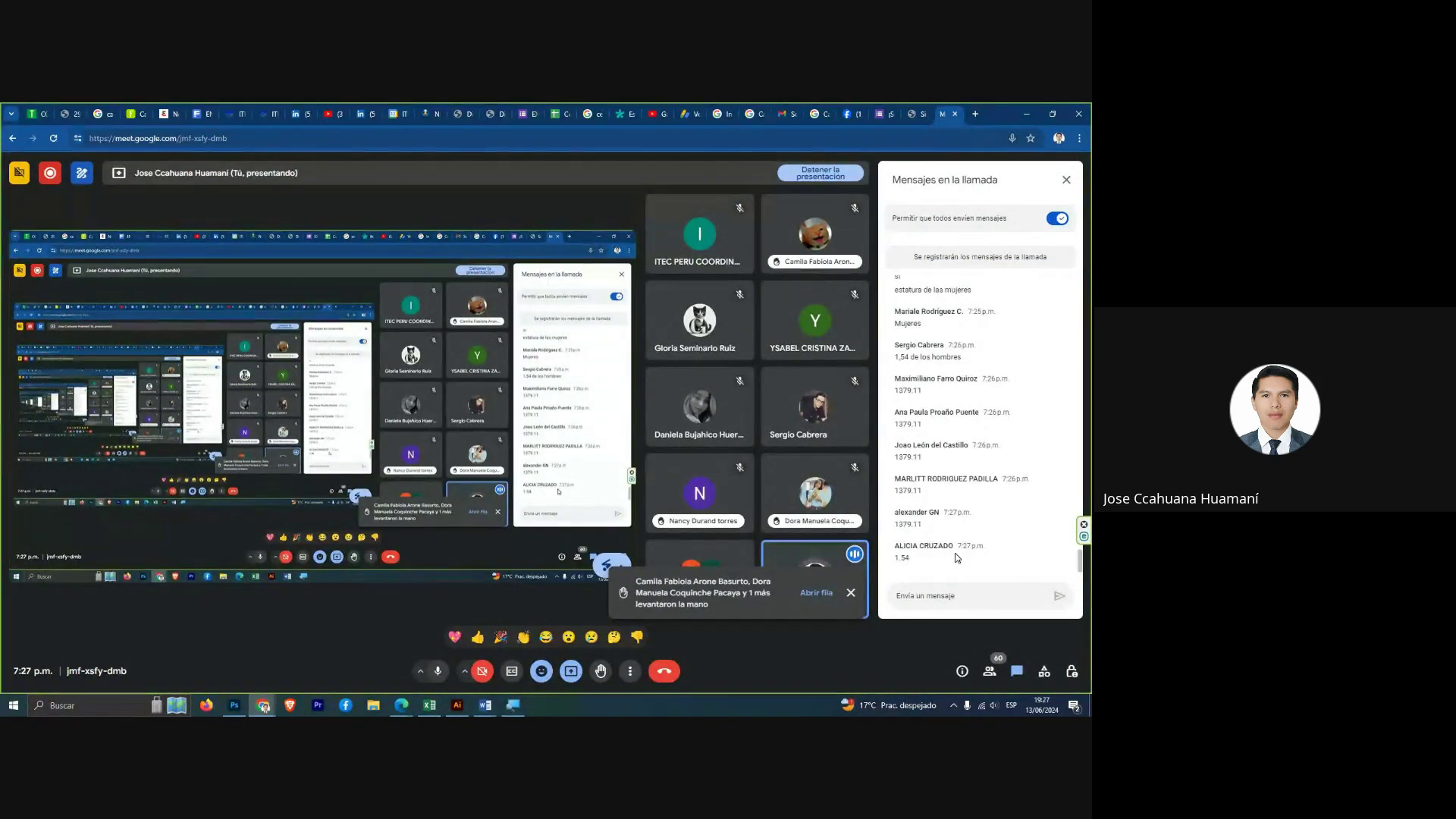
Bring the Excel workbook back to the front with 1.65 shown as the women's height answer
{"action": "left_click", "coordinate": [429, 705]}
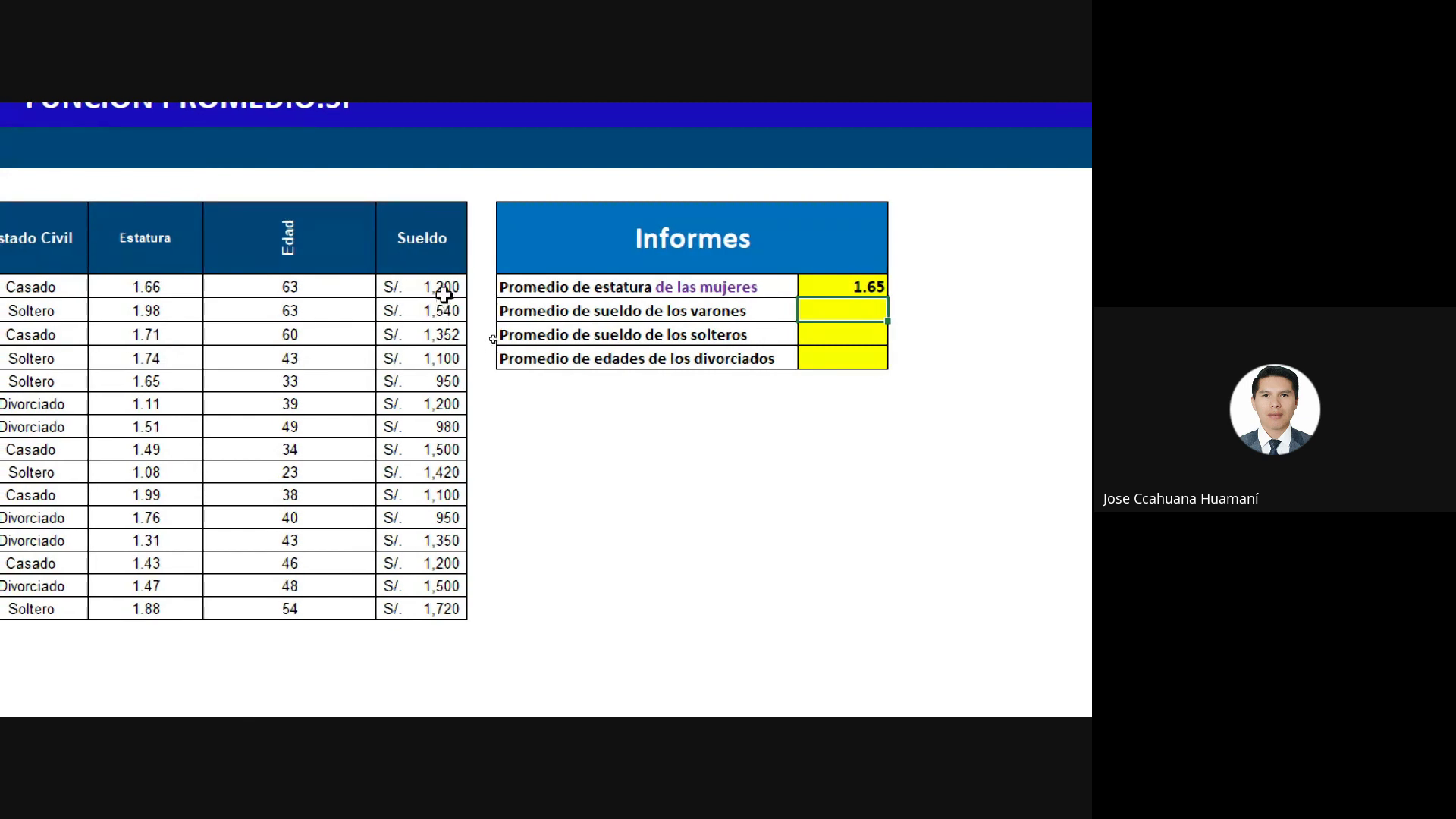
Start a PROMEDIO.SI formula in the Informes men's average salary cell
{"action": "scroll", "coordinate": [30, 304], "scroll_direction": "left", "scroll_amount": 3}
{"action": "scroll", "coordinate": [31, 326], "scroll_direction": "left", "scroll_amount": 2}
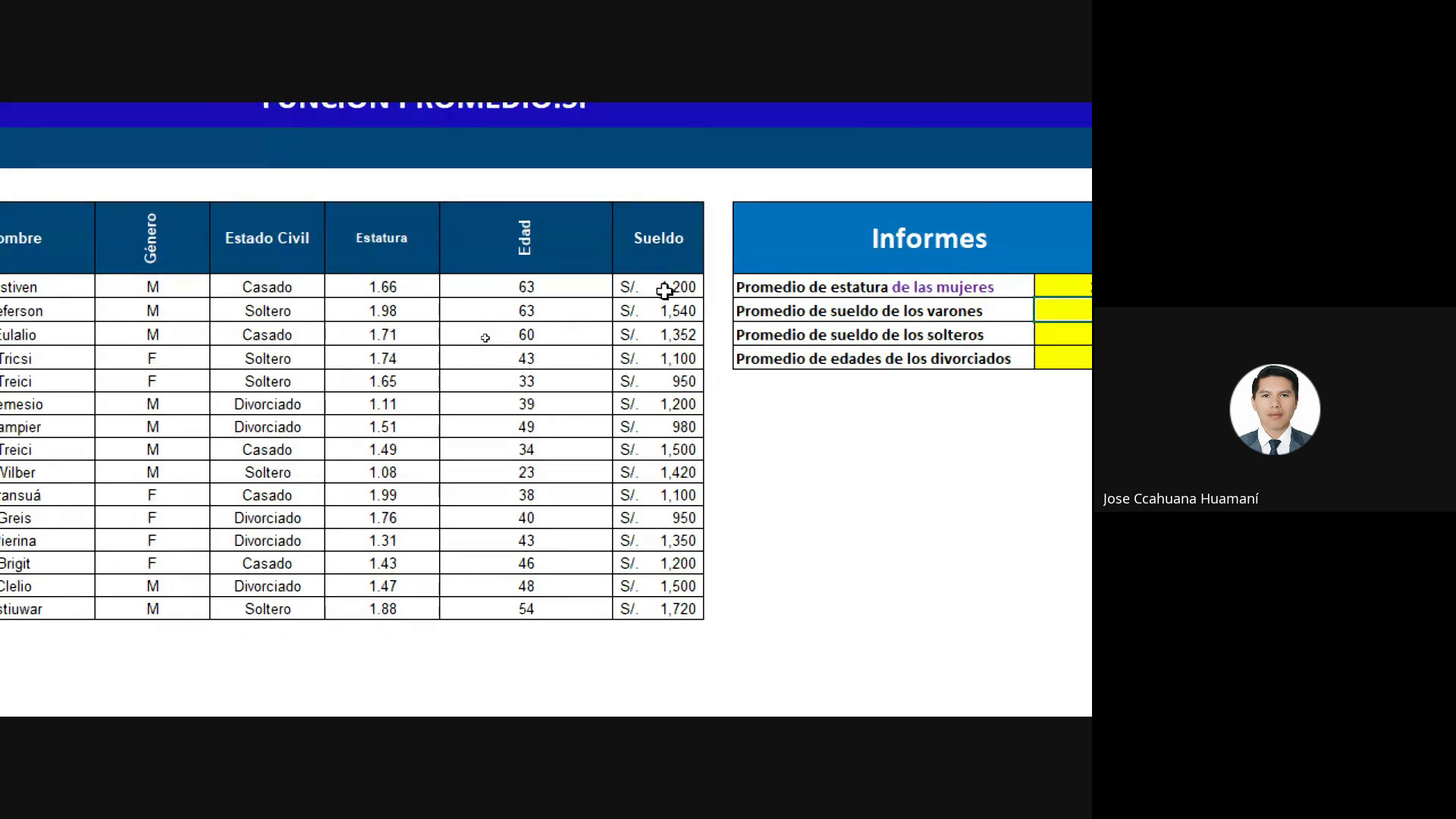
{"action": "scroll", "coordinate": [857, 303], "scroll_direction": "right", "scroll_amount": 3}
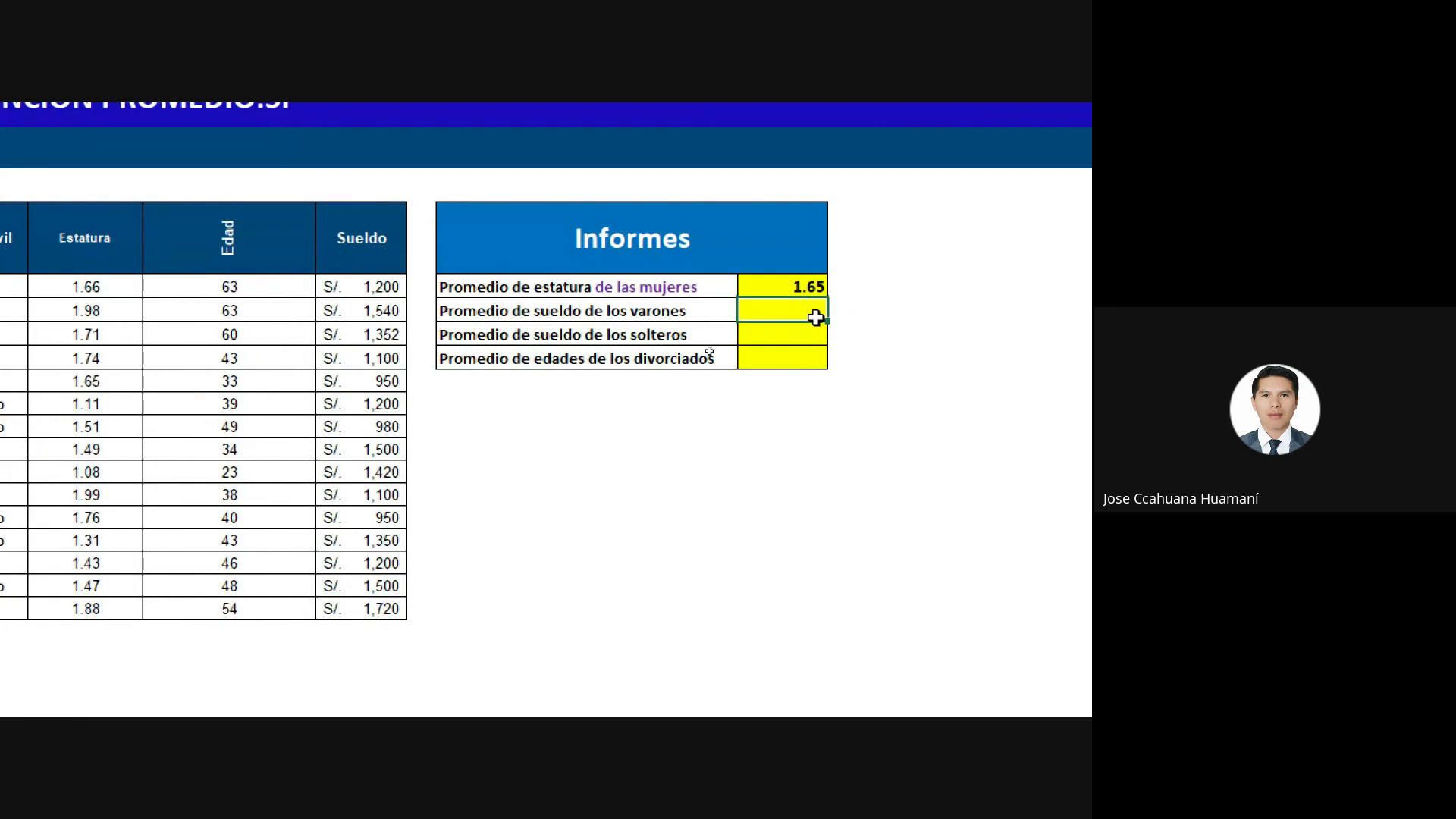
{"action": "type", "text": "=C"}
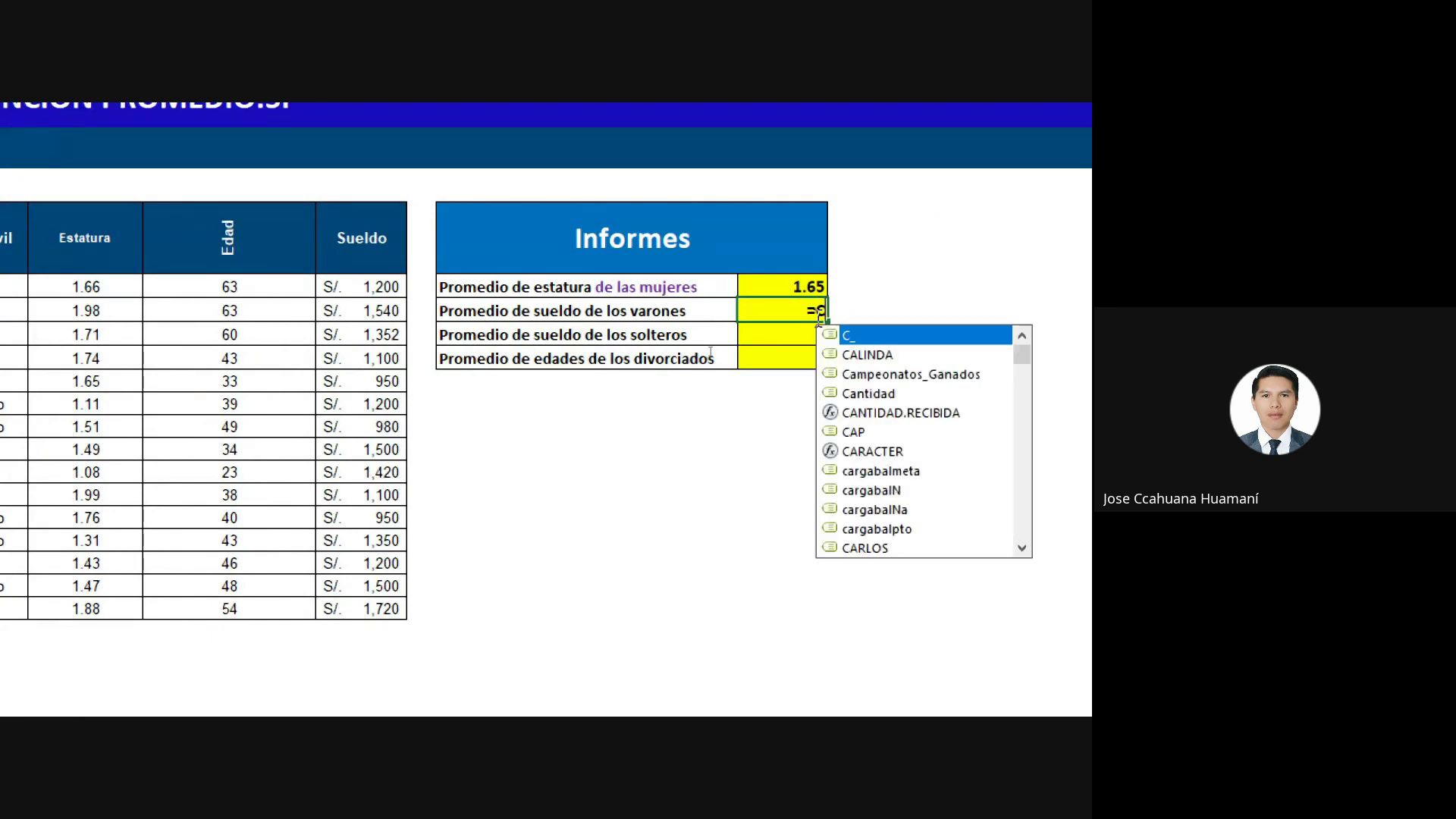
{"action": "type", "text": "ONTA"}
{"action": "key", "text": "BackSpace"}
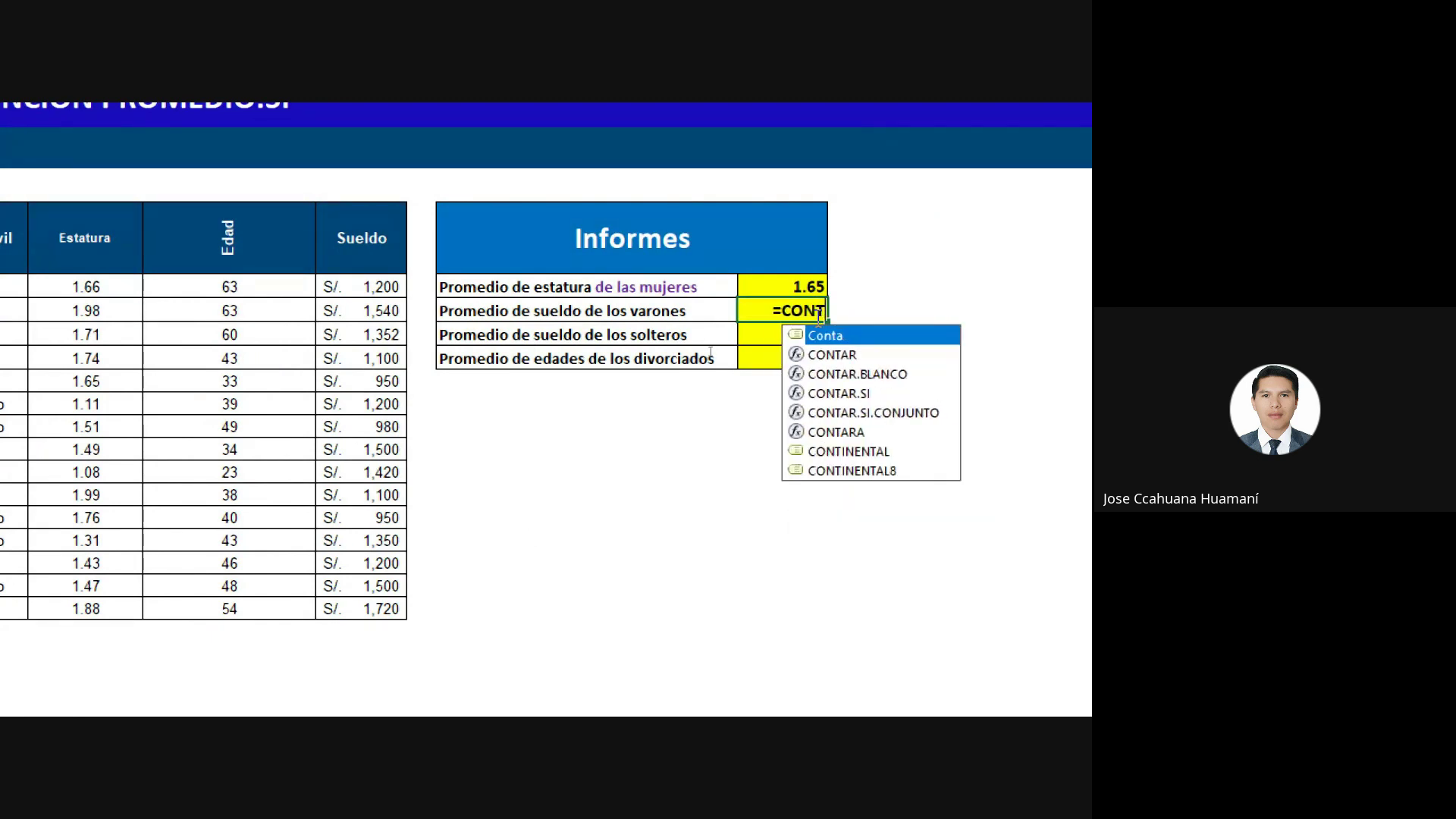
{"action": "key", "text": "BackSpace"}
{"action": "key", "text": "BackSpace"}
{"action": "key", "text": "BackSpace"}
{"action": "key", "text": "BackSpace"}
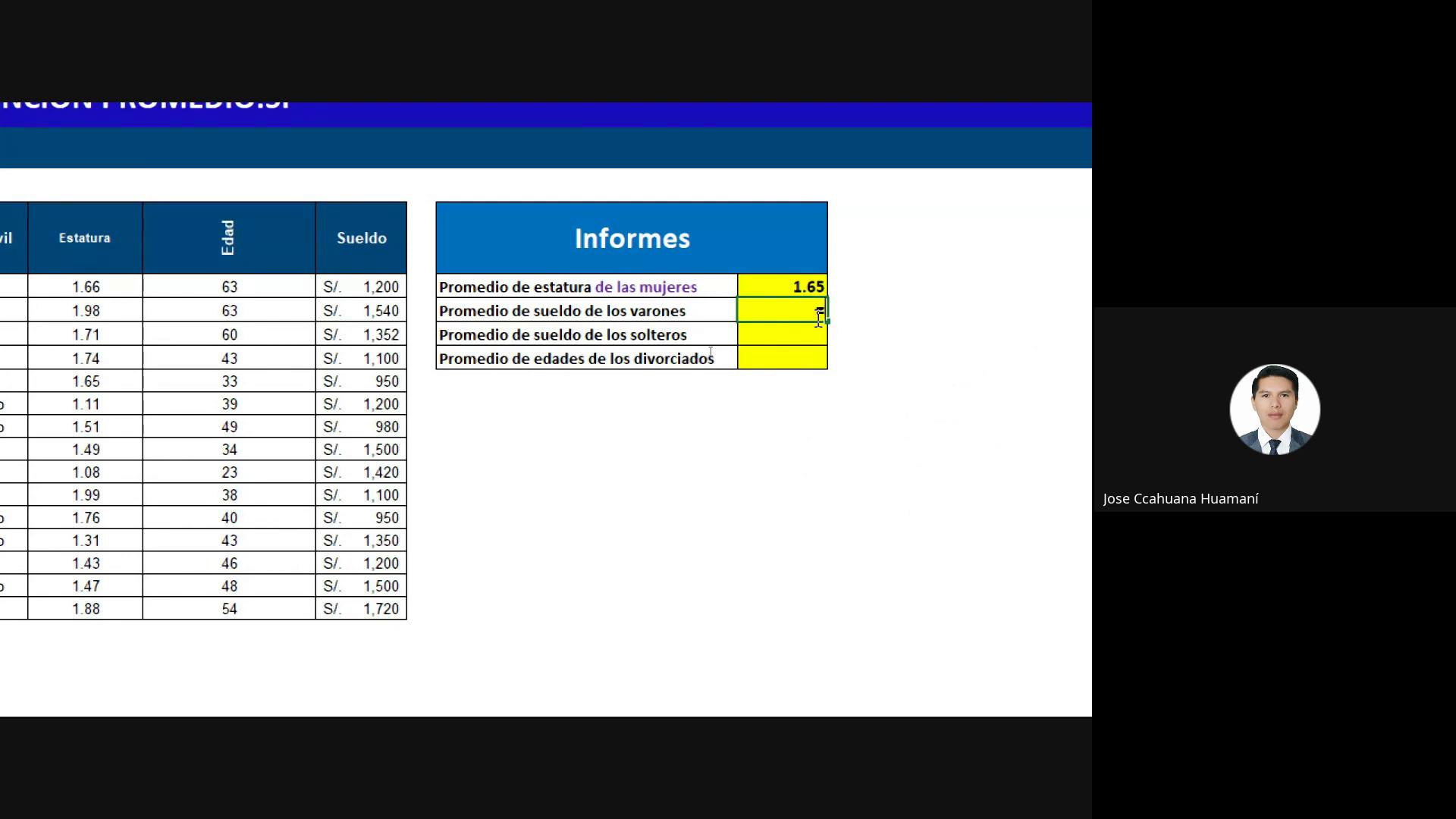
{"action": "type", "text": "PROMEDIO"}
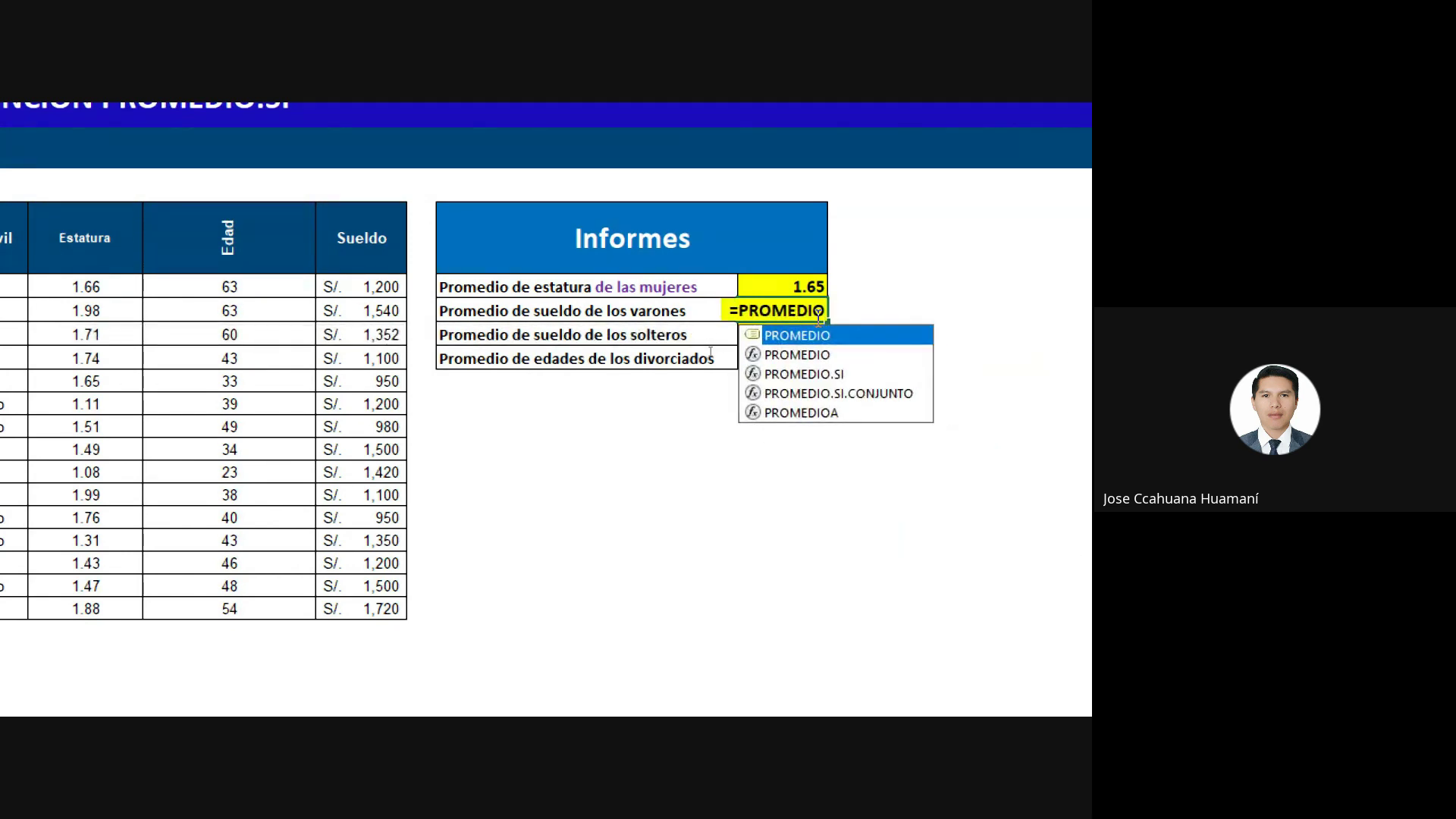
{"action": "double_click", "coordinate": [824, 372]}
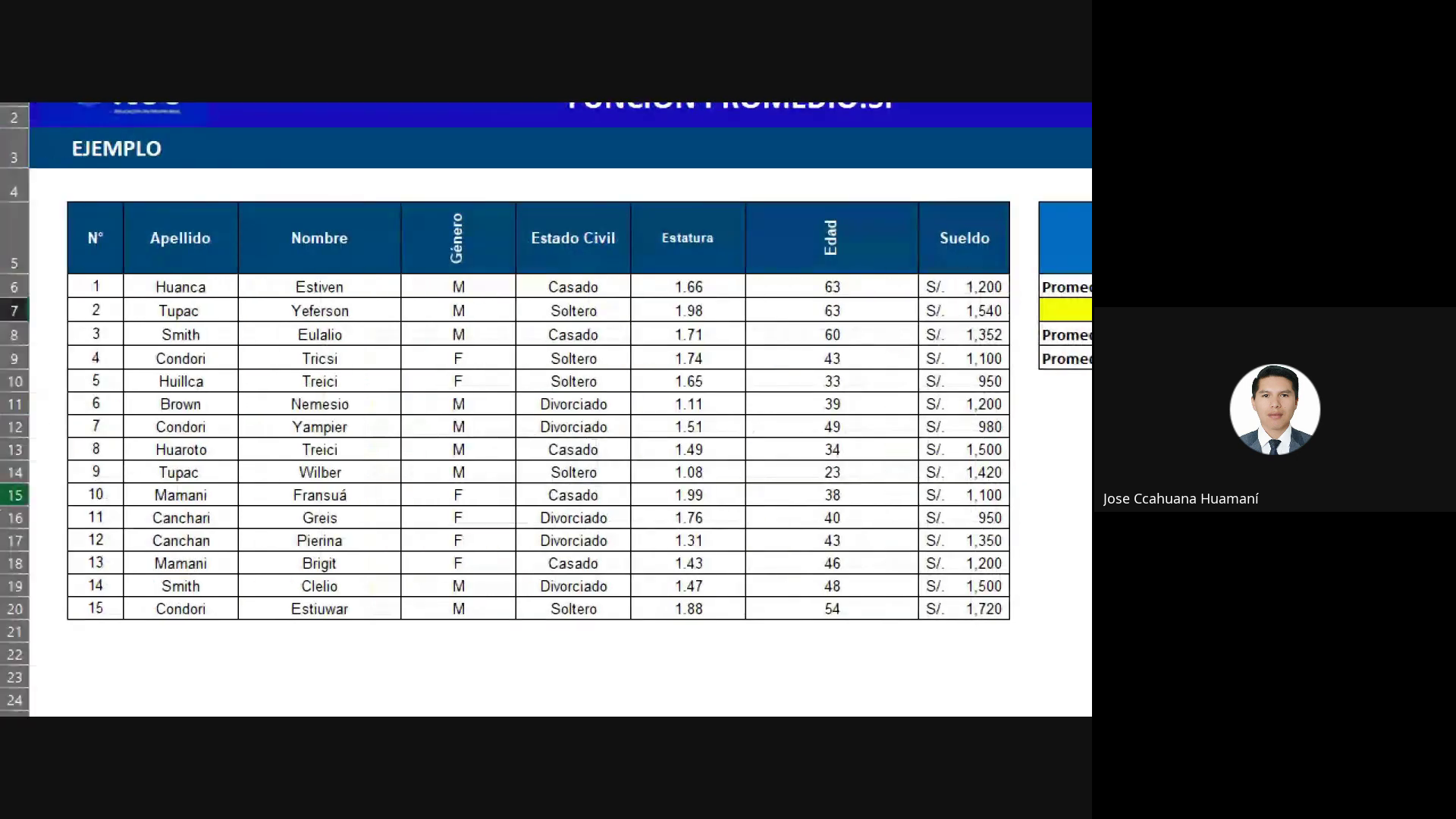
Complete it with range E6:E20, criterion "M" and averaging range I6:I20, giving 1379.11
{"action": "left_click", "coordinate": [459, 288]}
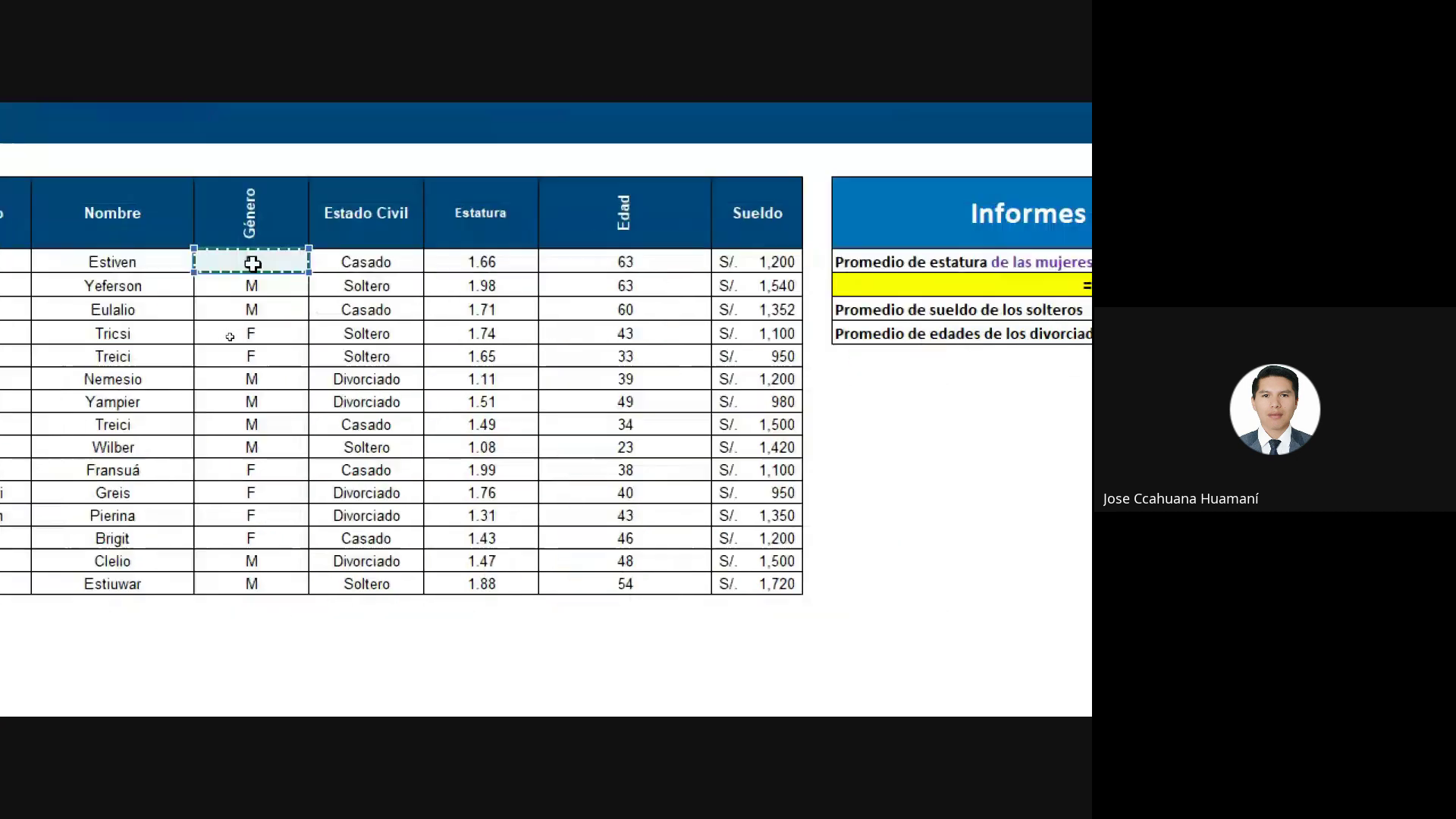
{"action": "key", "text": "ctrl+shift+Down"}
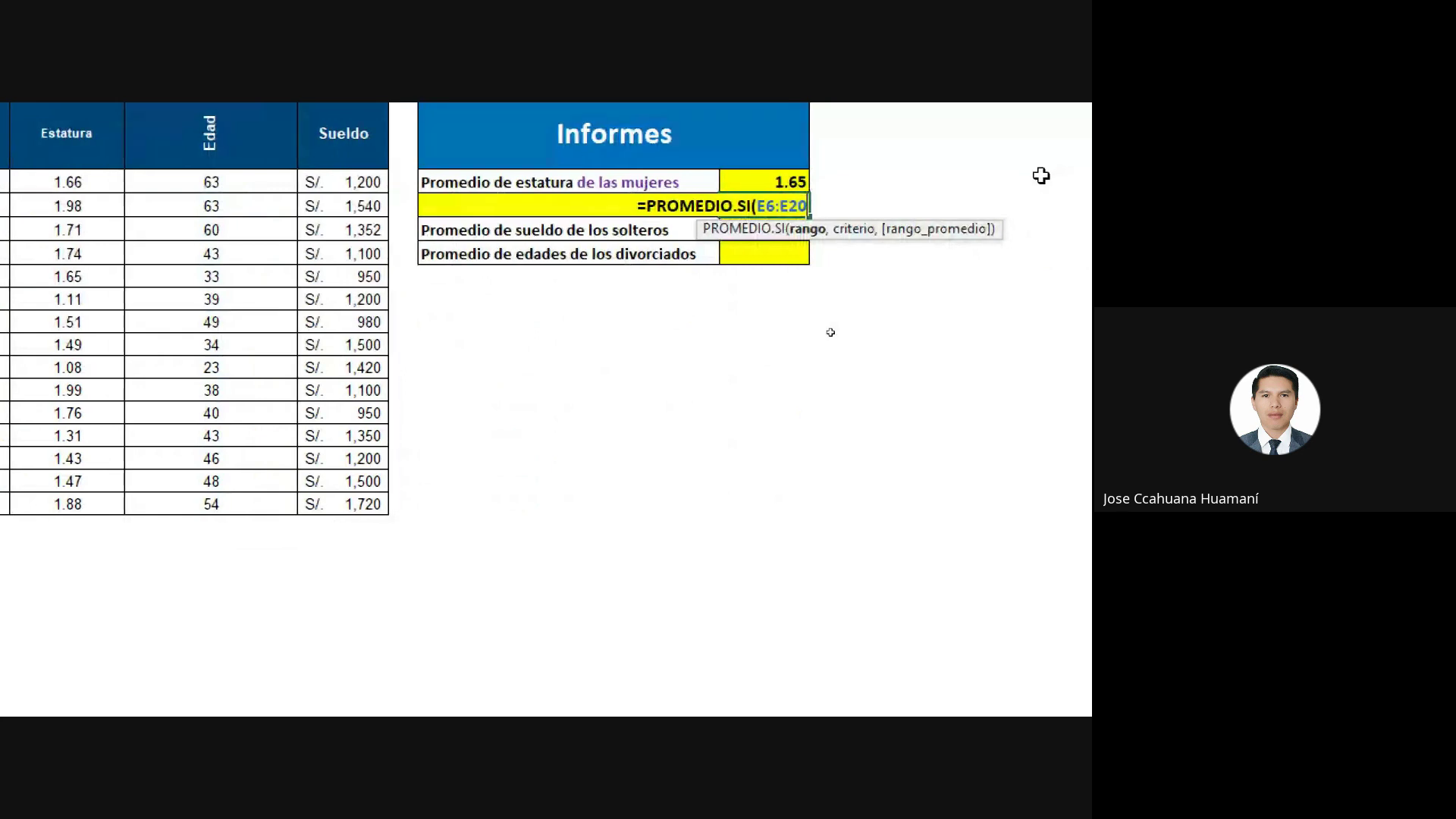
{"action": "type", "text": ","}
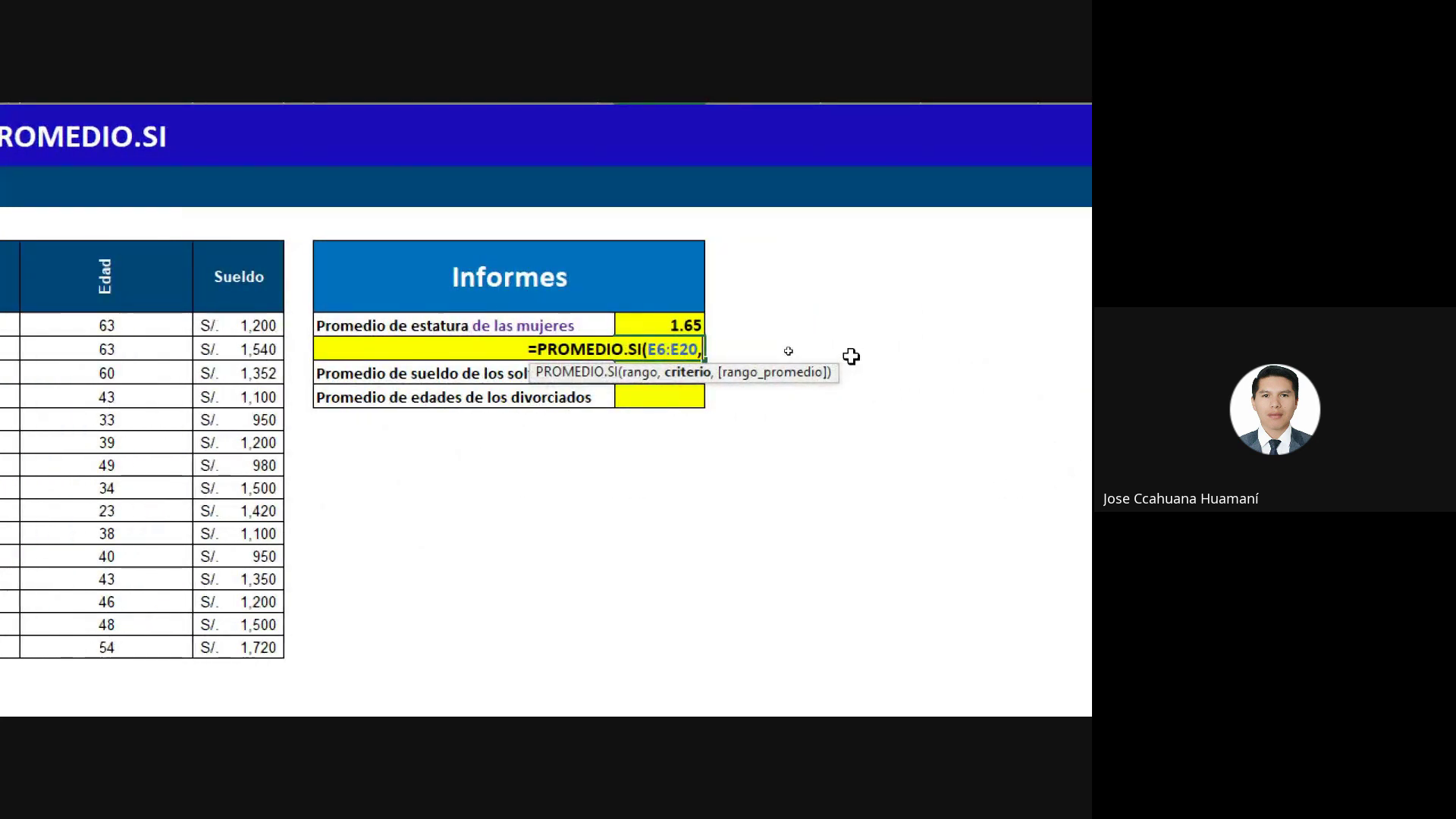
{"action": "type", "text": "\"m"}
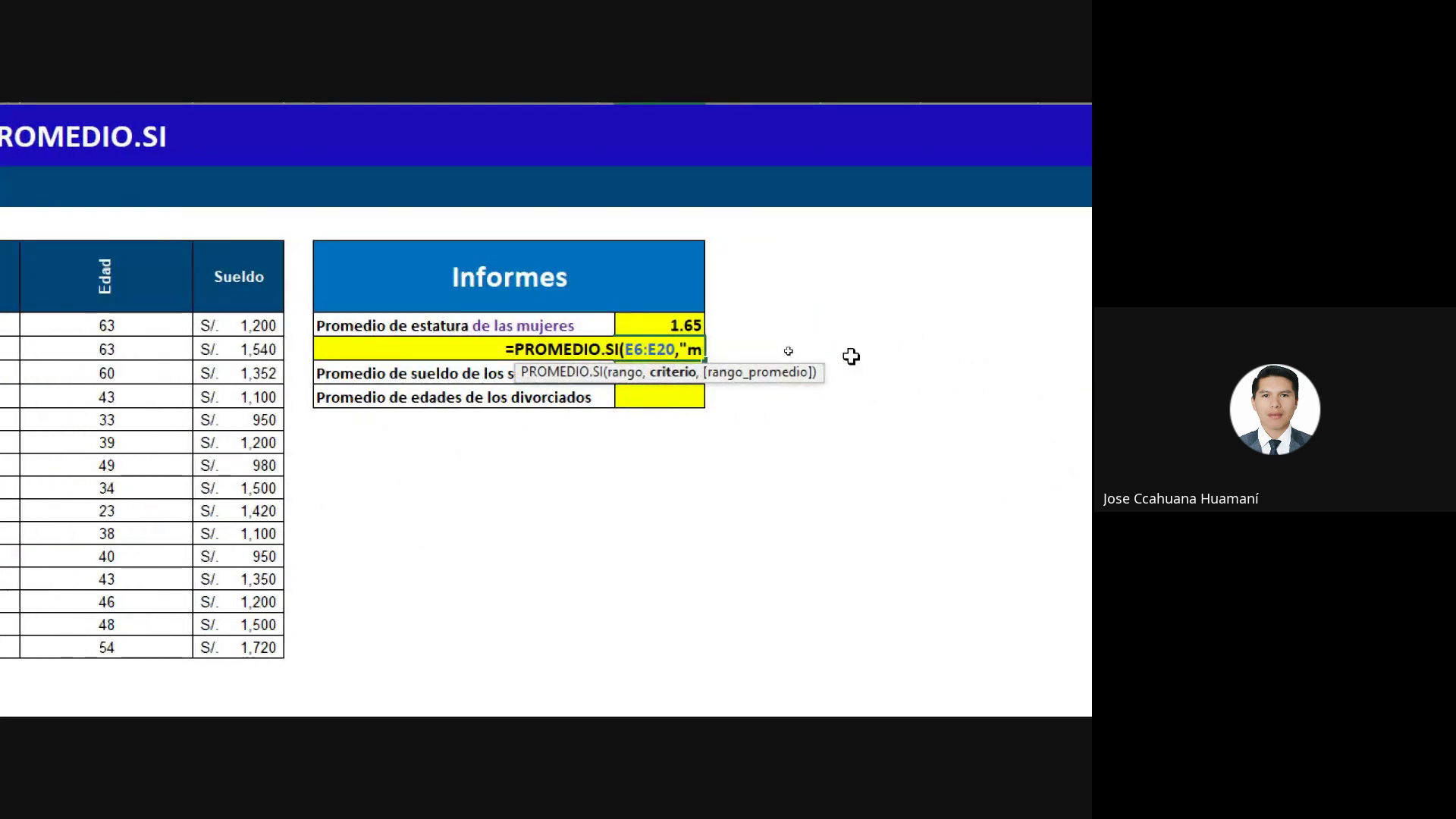
{"action": "key", "text": "BackSpace"}
{"action": "type", "text": "M\""}
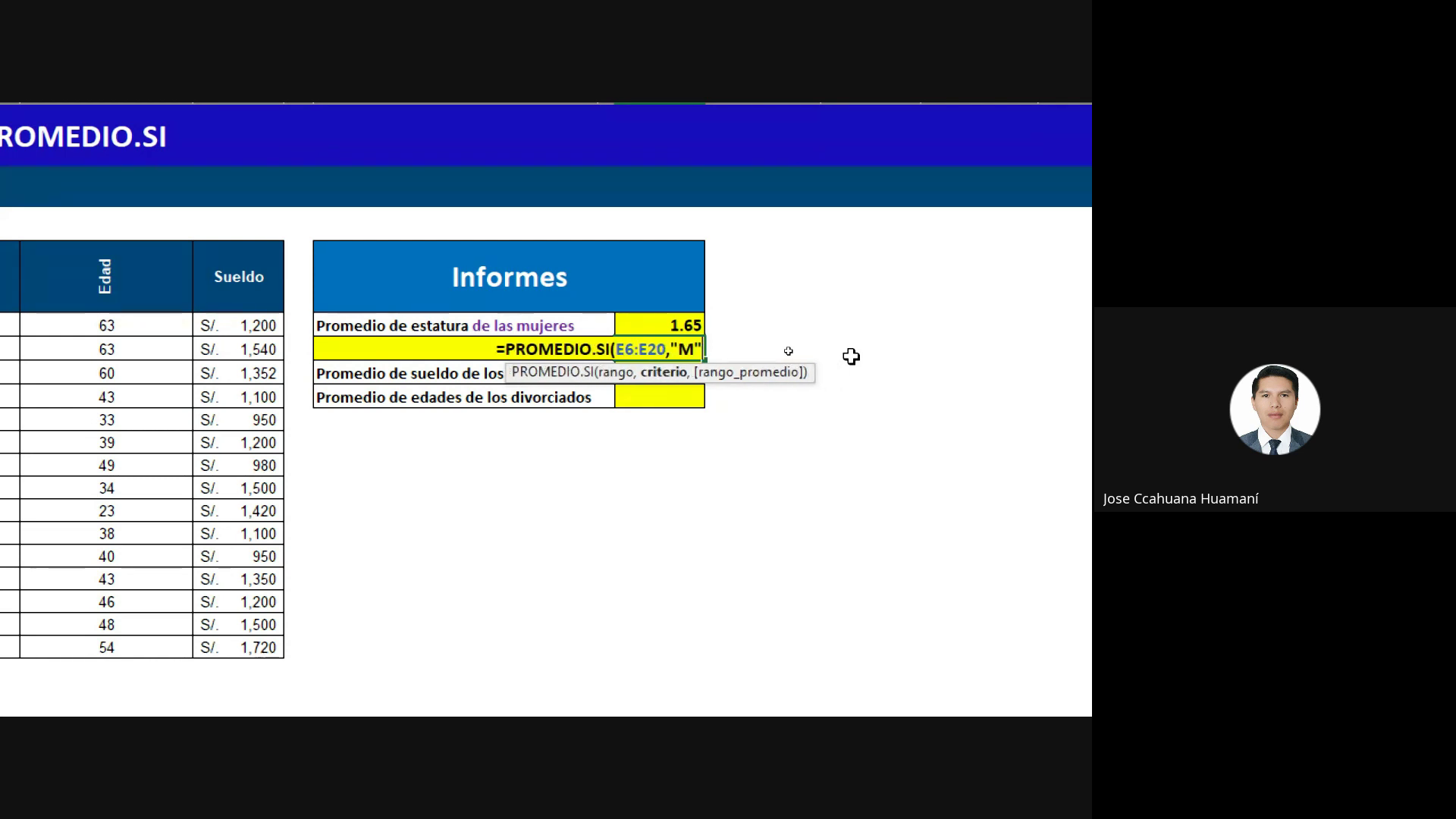
{"action": "type", "text": ","}
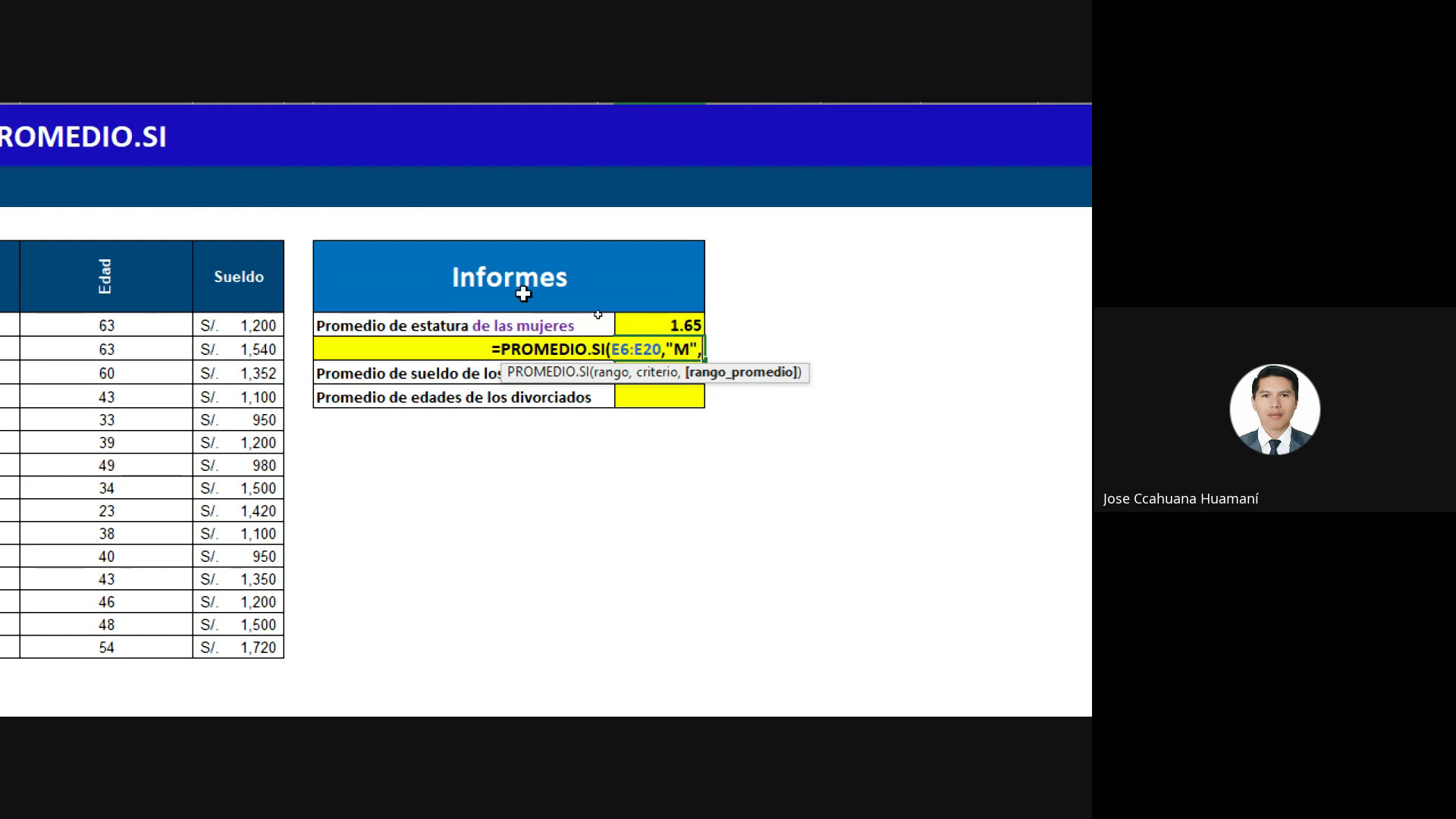
{"action": "left_click", "coordinate": [221, 326]}
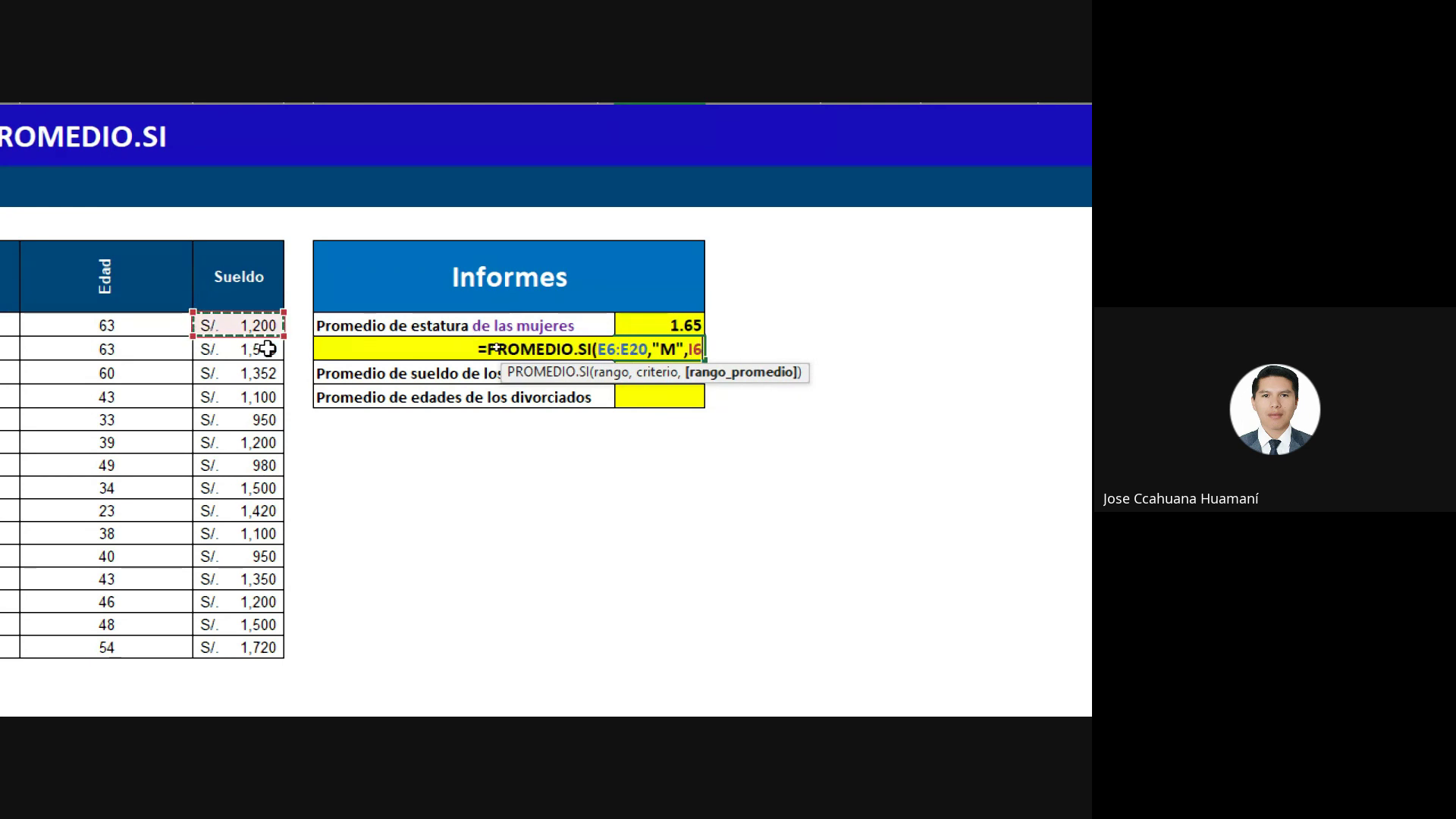
{"action": "key", "text": "ctrl+shift+Down"}
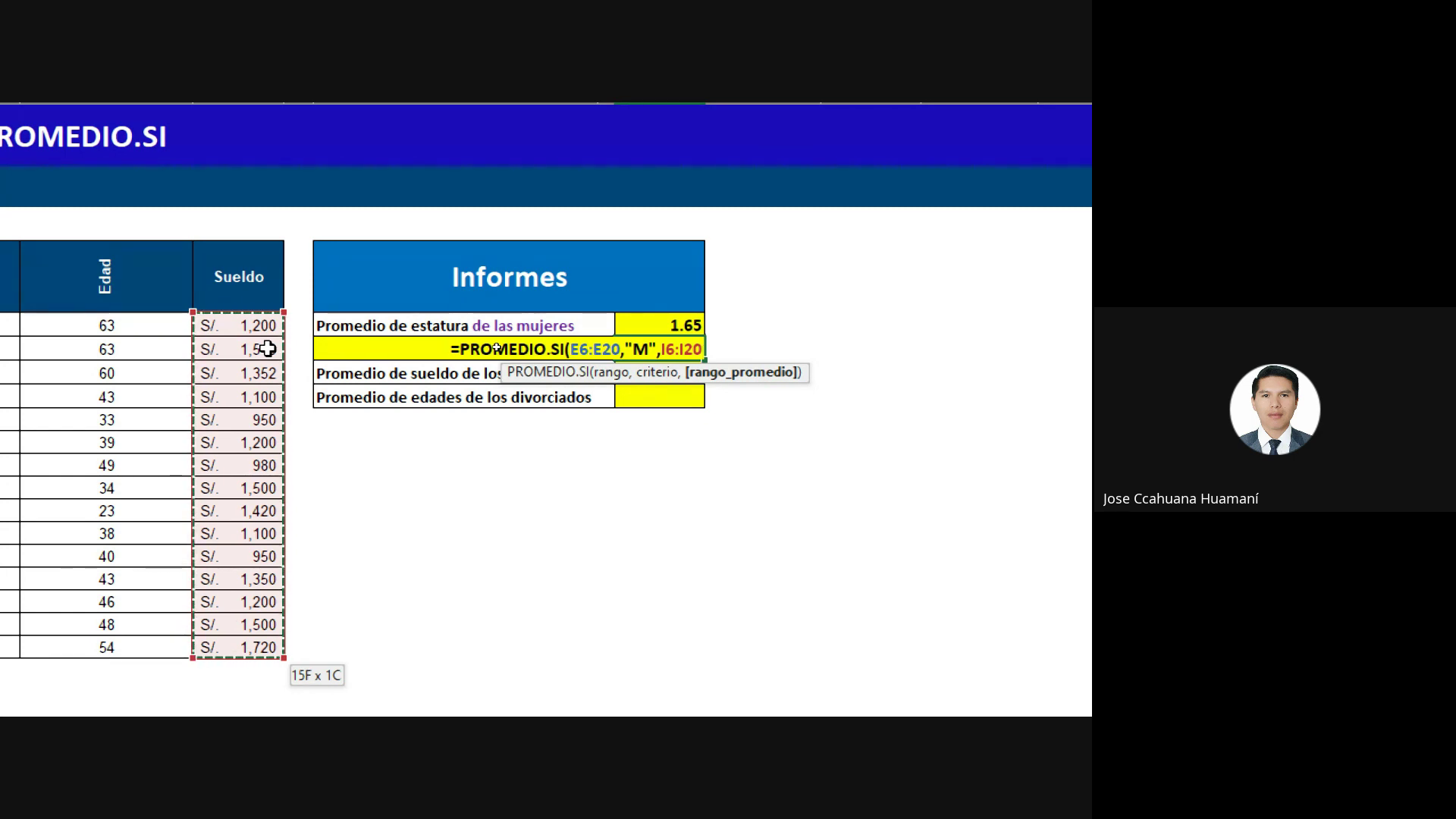
{"action": "key", "text": "Return"}
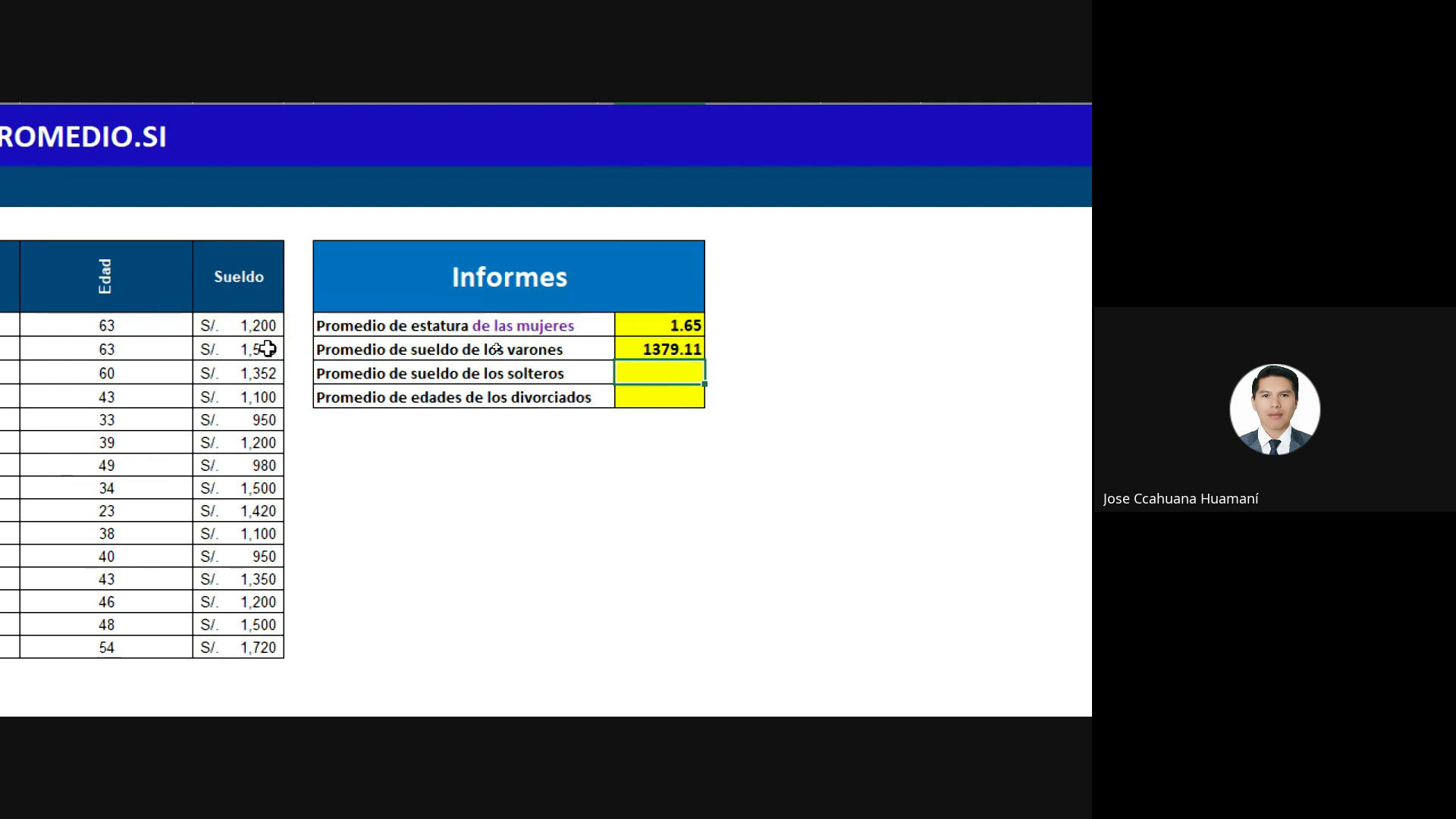
Begin =PROMEDIO.SI in the singles' salary cell with condition range F6:F20
{"action": "type", "text": "="}
{"action": "type", "text": "P"}
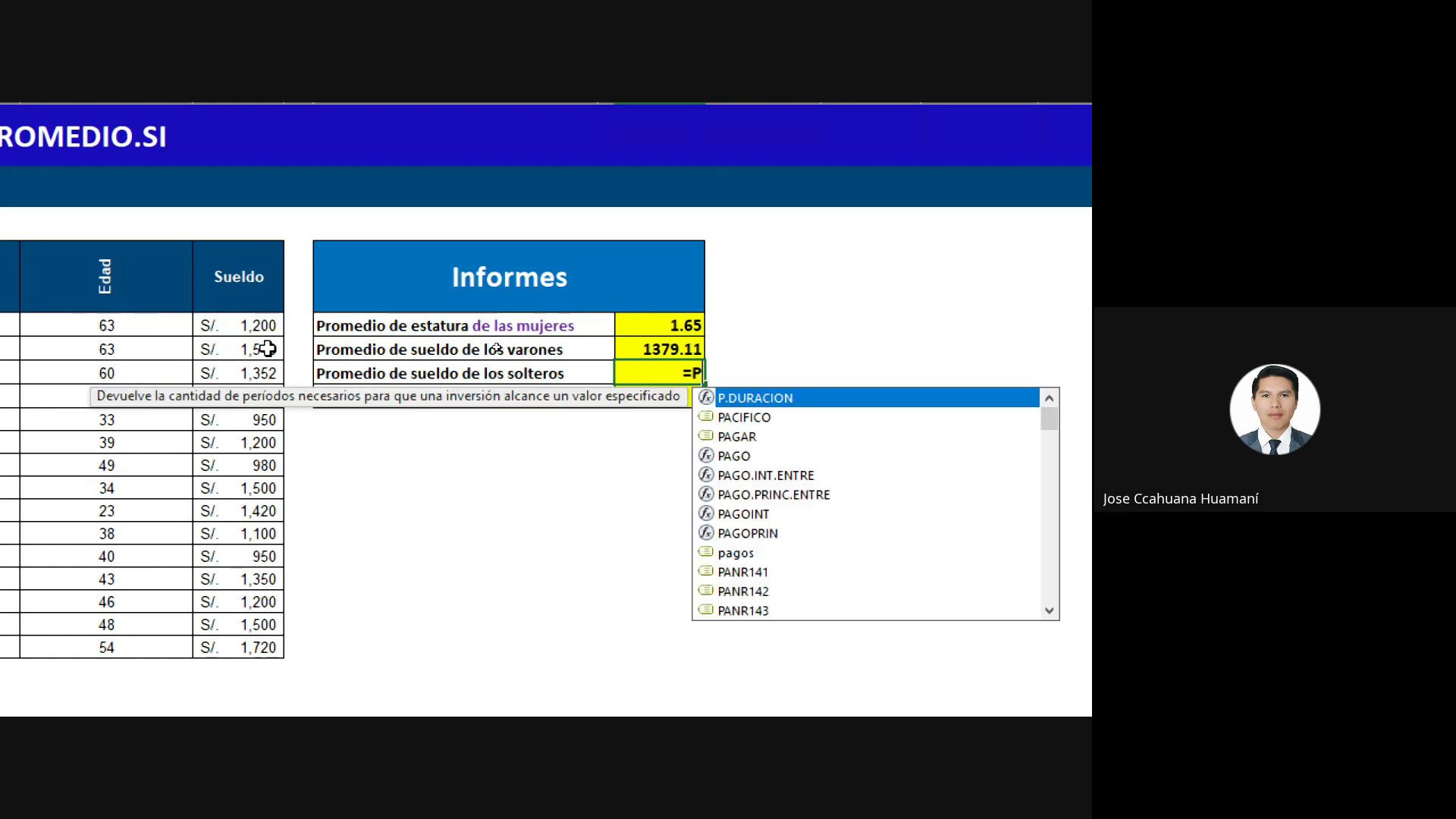
{"action": "type", "text": "ROME"}
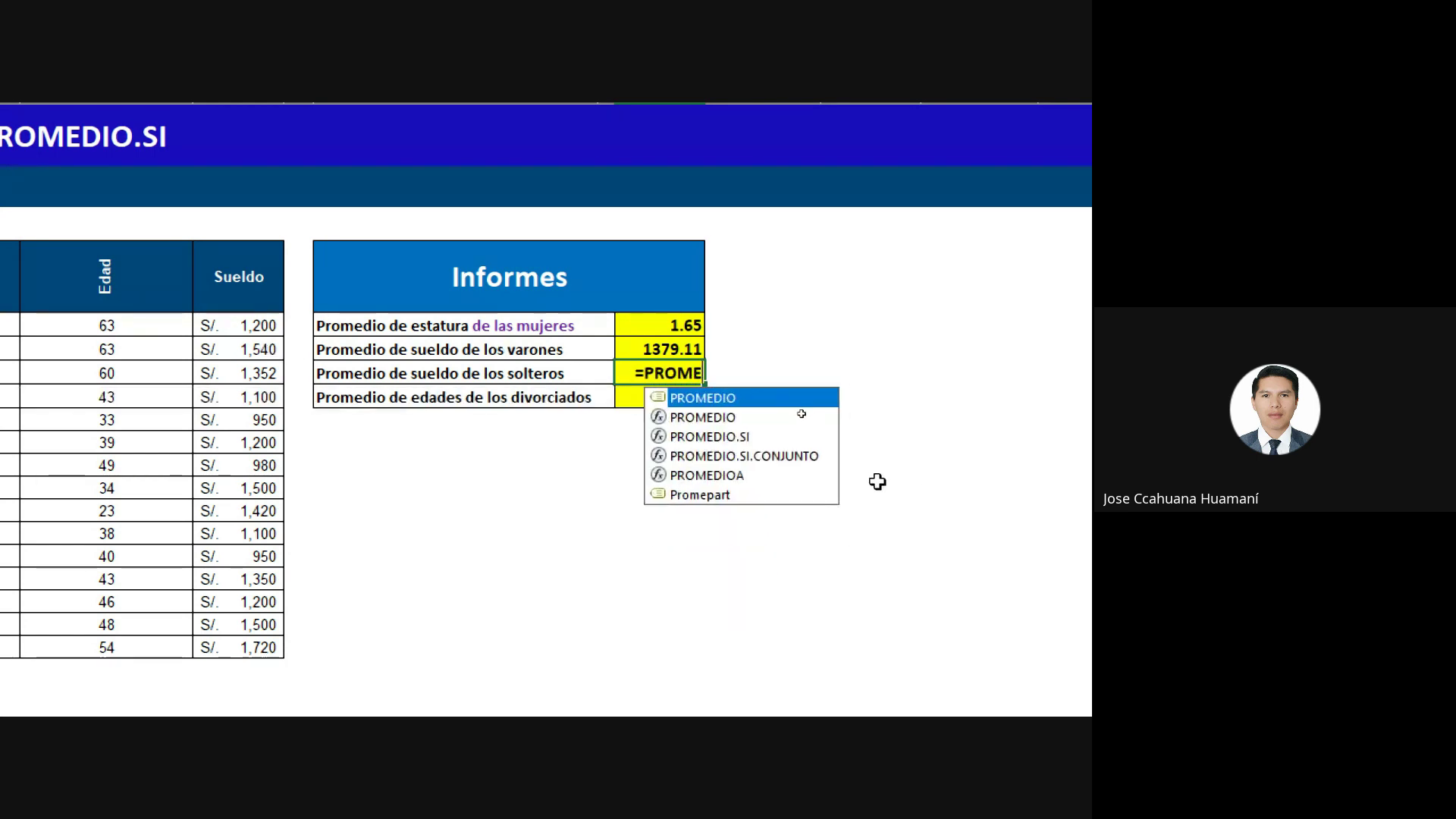
{"action": "left_click", "coordinate": [714, 437]}
{"action": "double_click", "coordinate": [713, 437]}
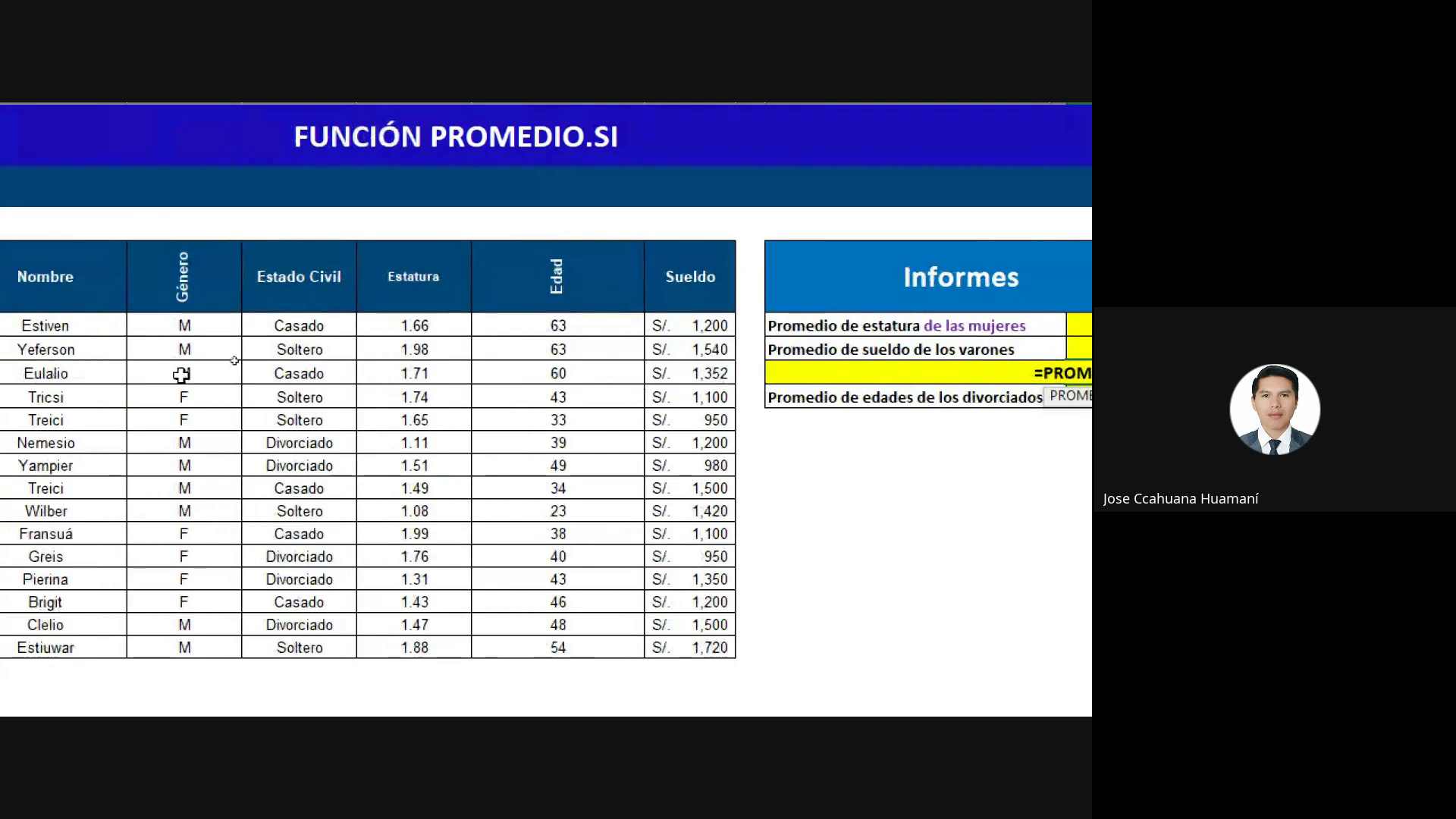
{"action": "left_click", "coordinate": [320, 332]}
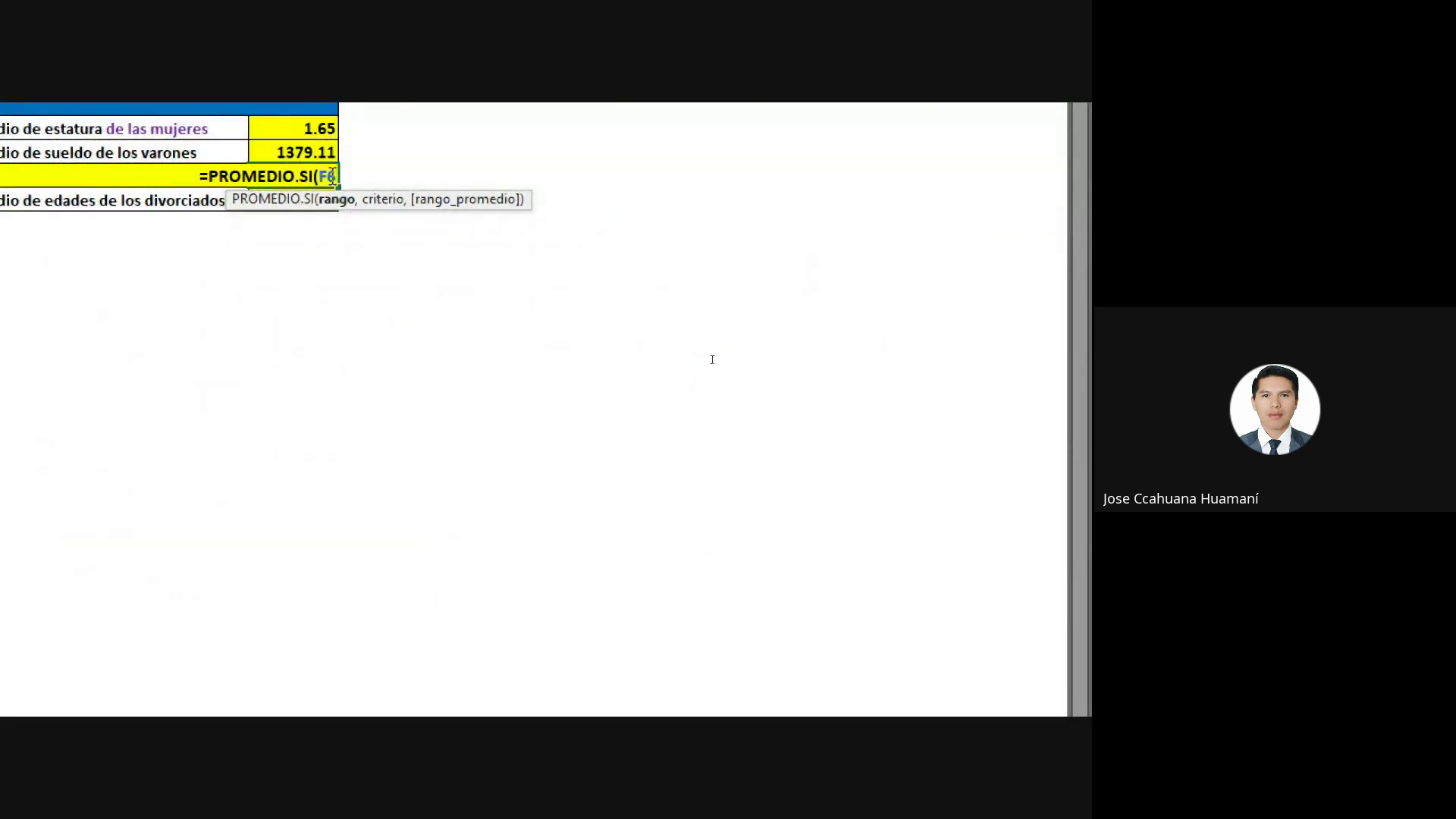
{"action": "key", "text": "ctrl+shift+Down"}
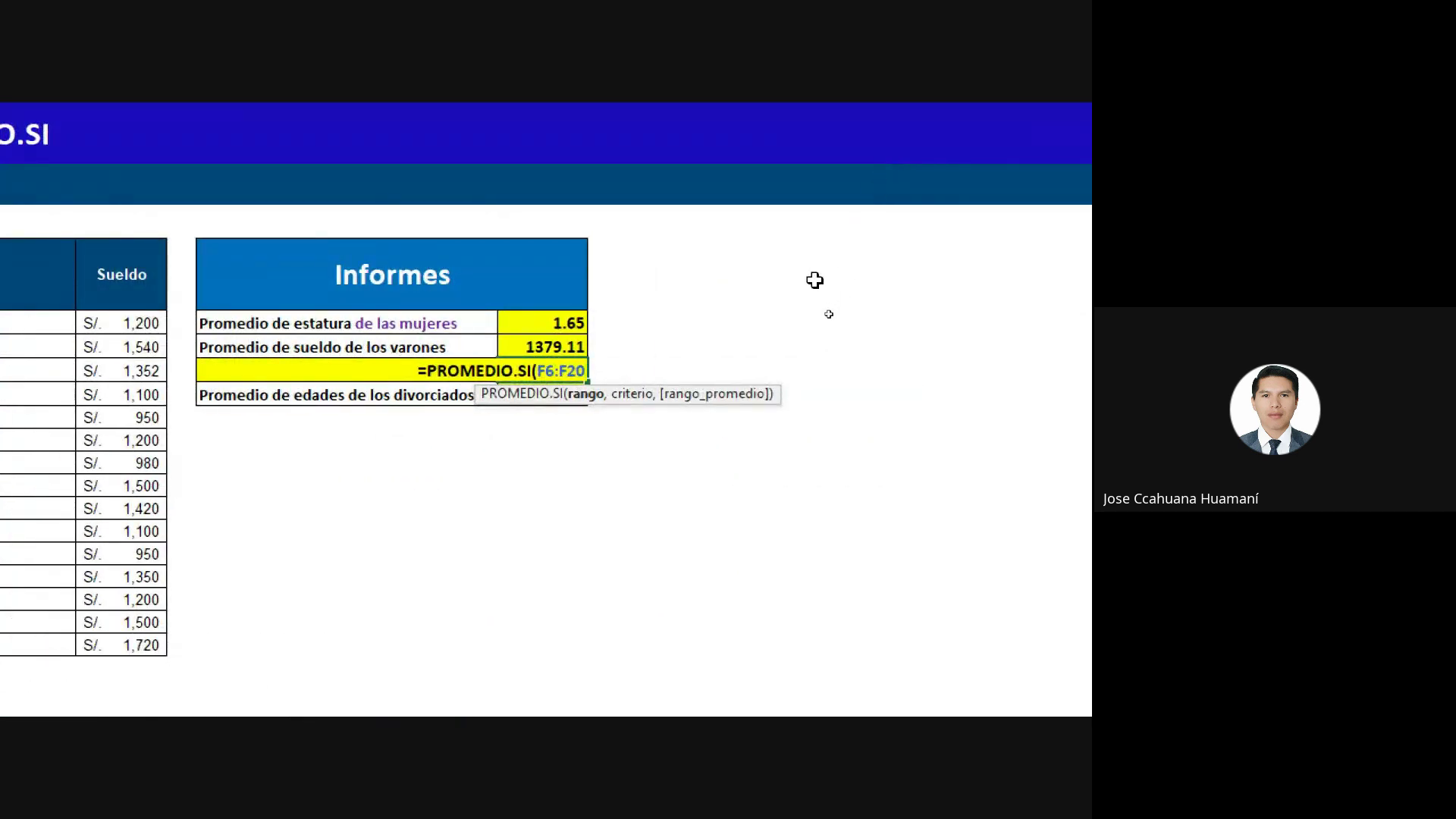
{"action": "type", "text": ","}
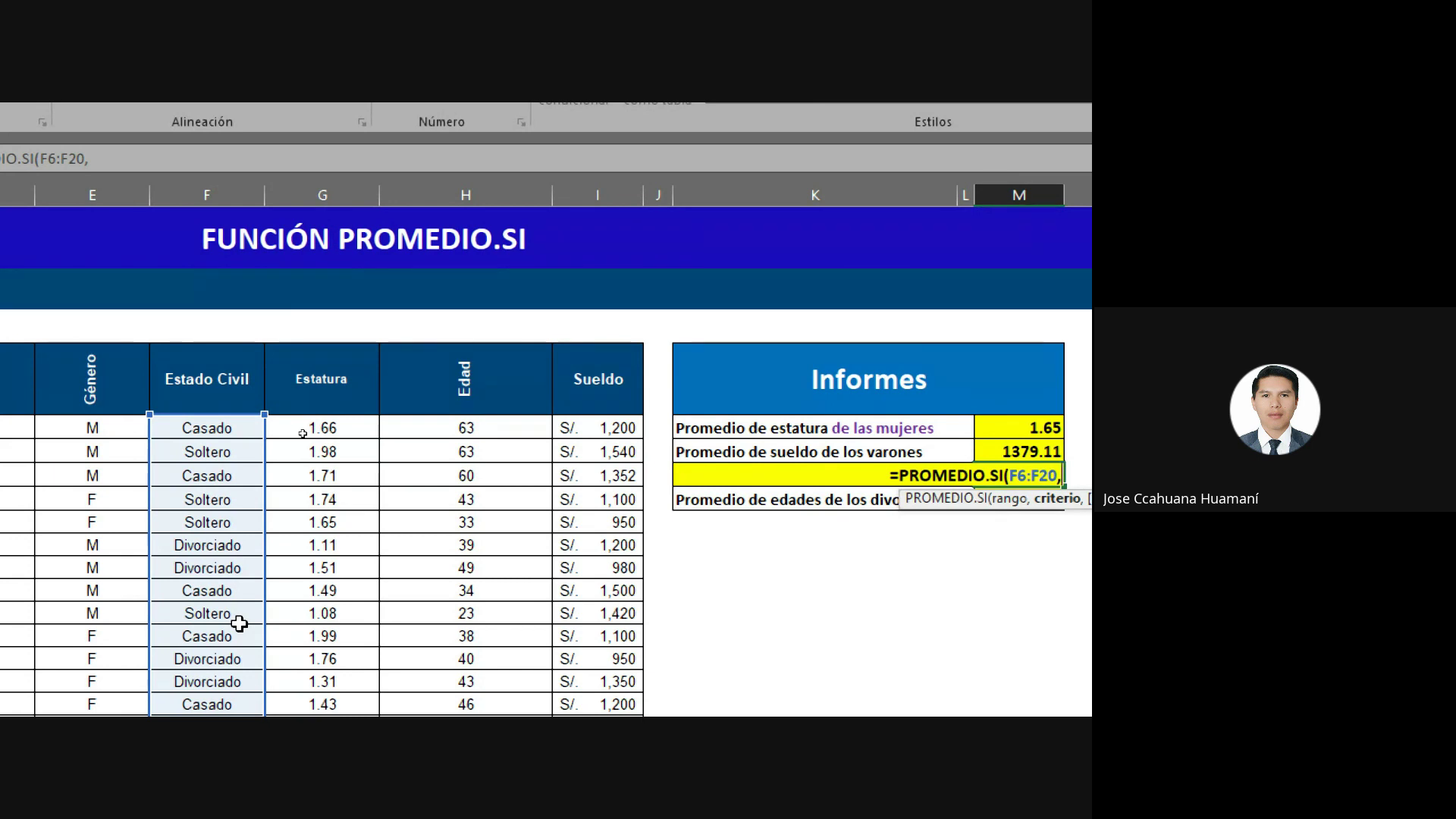
Add the criterion "Soltero" and select the Sueldo averaging range I6:I20
{"action": "type", "text": "\"sOL"}
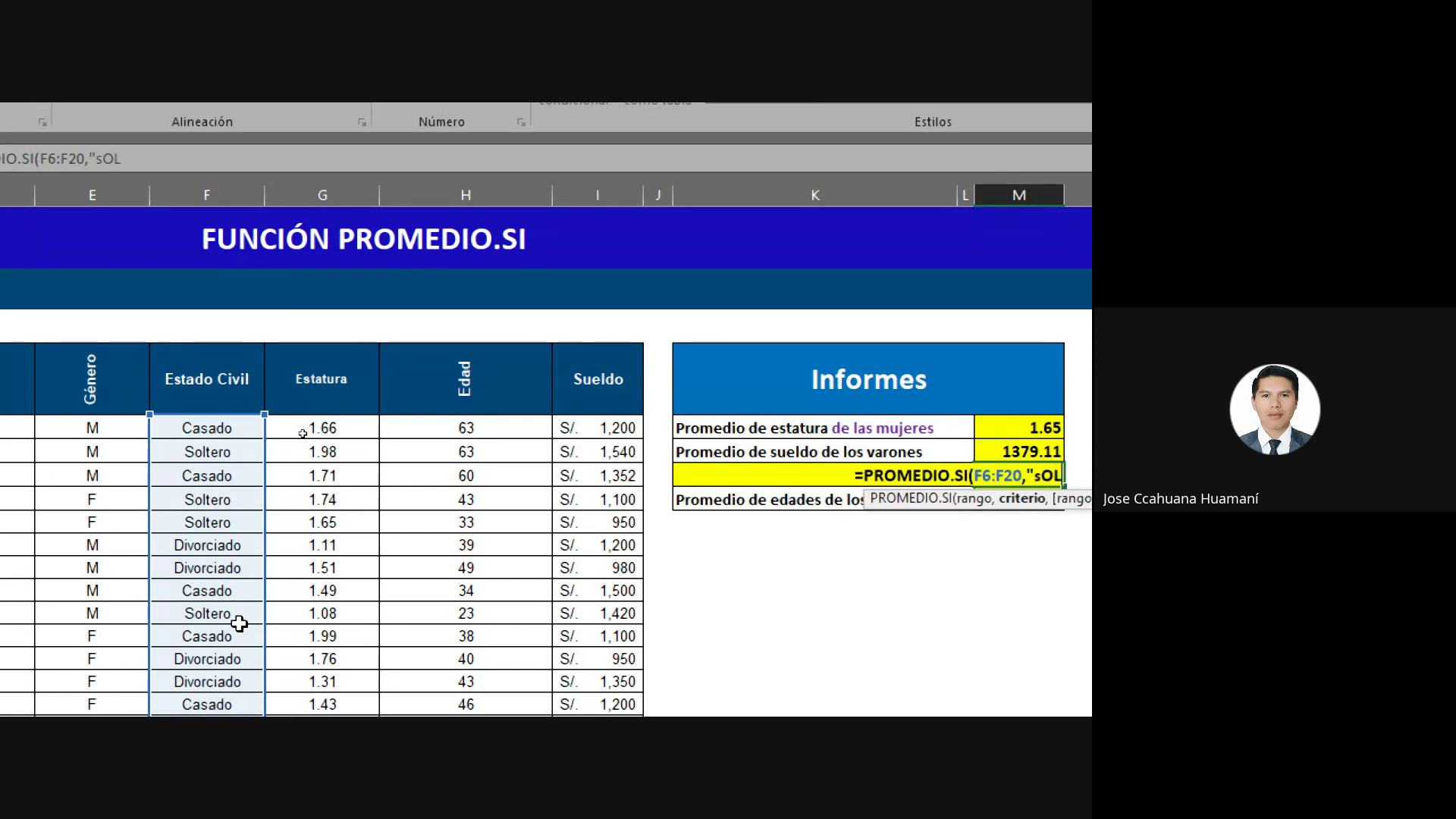
{"action": "type", "text": "T"}
{"action": "key", "text": "BackSpace"}
{"action": "key", "text": "BackSpace"}
{"action": "key", "text": "BackSpace"}
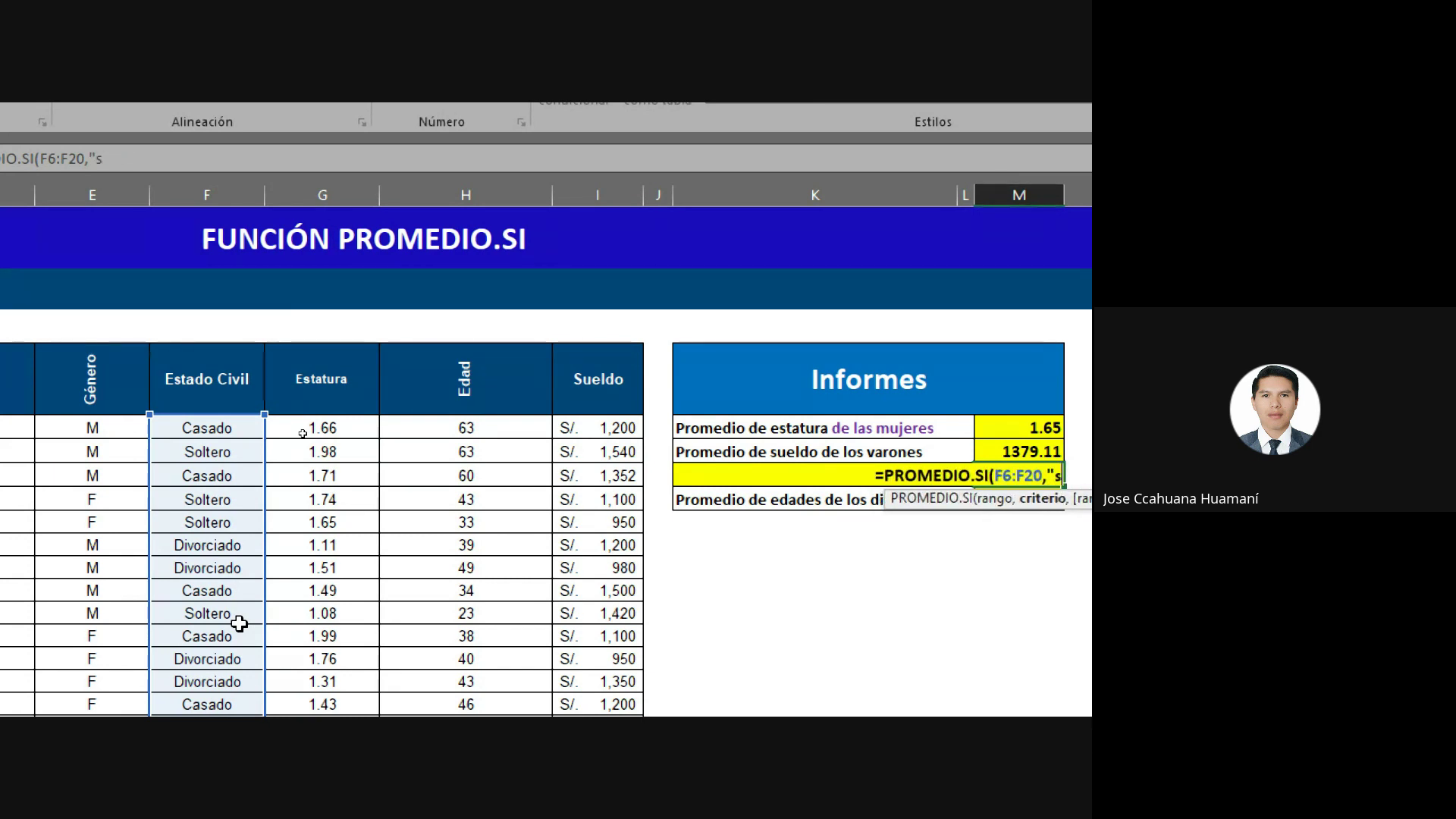
{"action": "type", "text": "Soltero"}
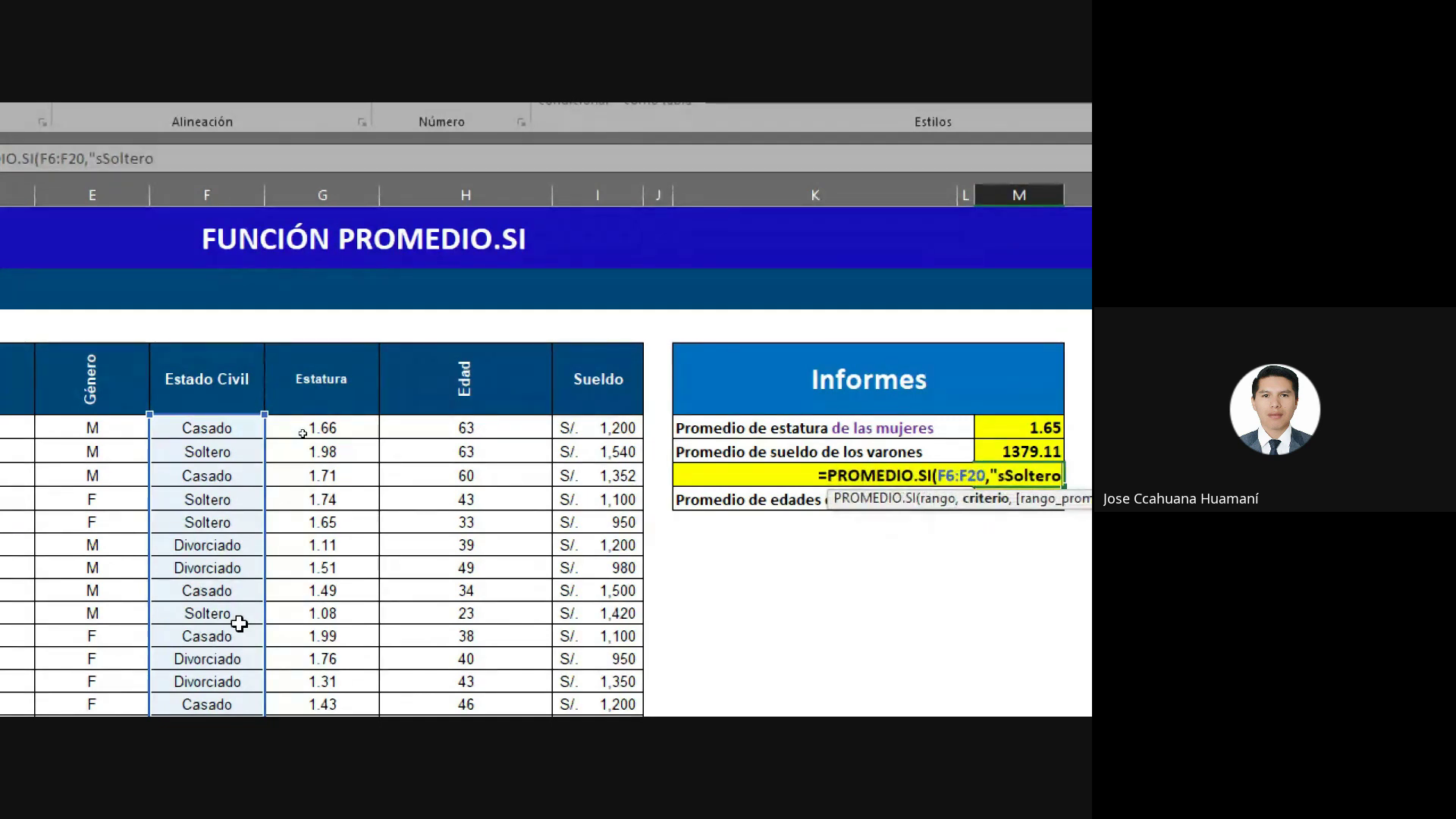
{"action": "key", "text": "BackSpace"}
{"action": "key", "text": "BackSpace"}
{"action": "key", "text": "BackSpace"}
{"action": "key", "text": "BackSpace"}
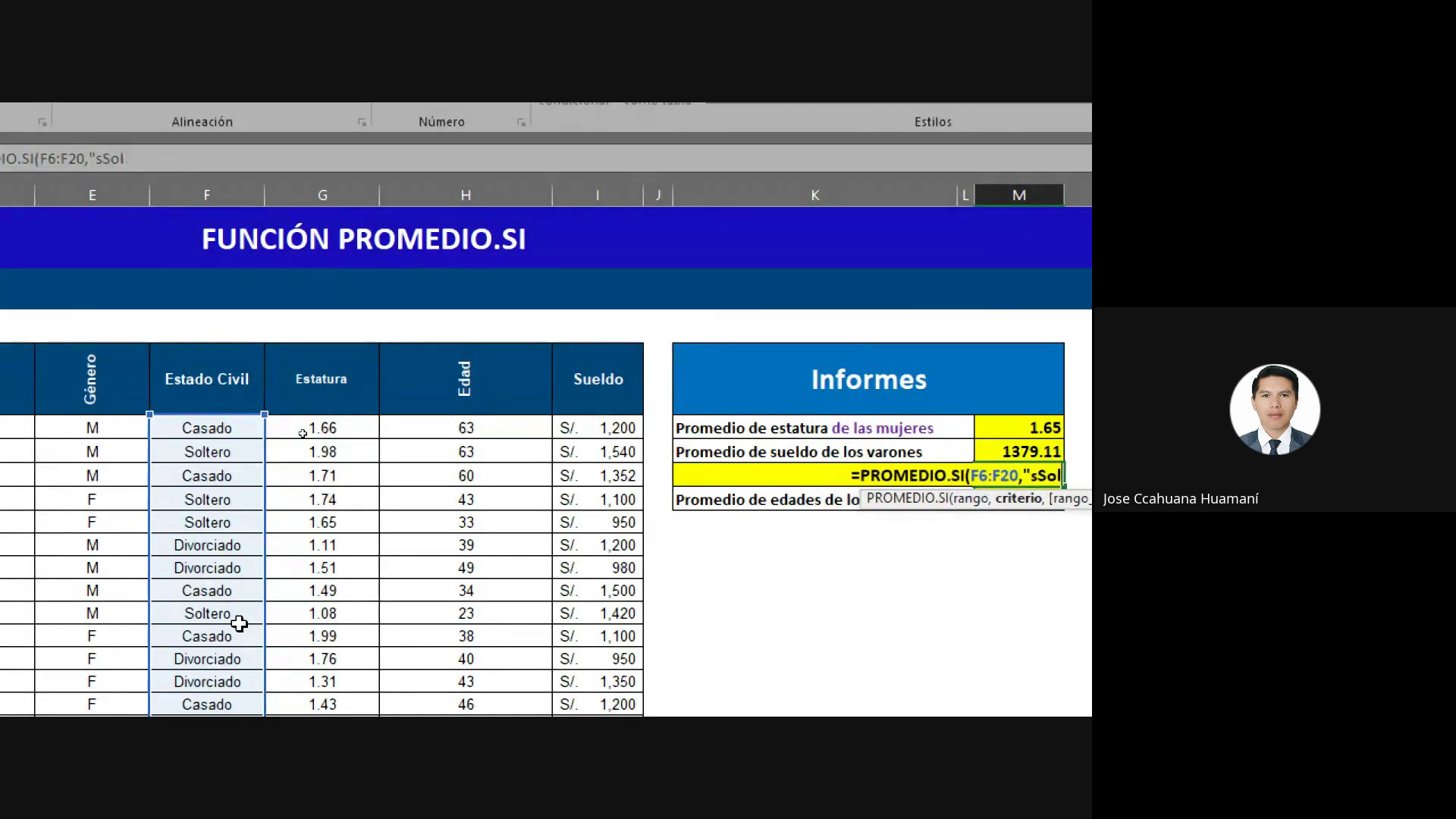
{"action": "key", "text": "BackSpace"}
{"action": "key", "text": "BackSpace"}
{"action": "key", "text": "BackSpace"}
{"action": "key", "text": "BackSpace"}
{"action": "type", "text": "S"}
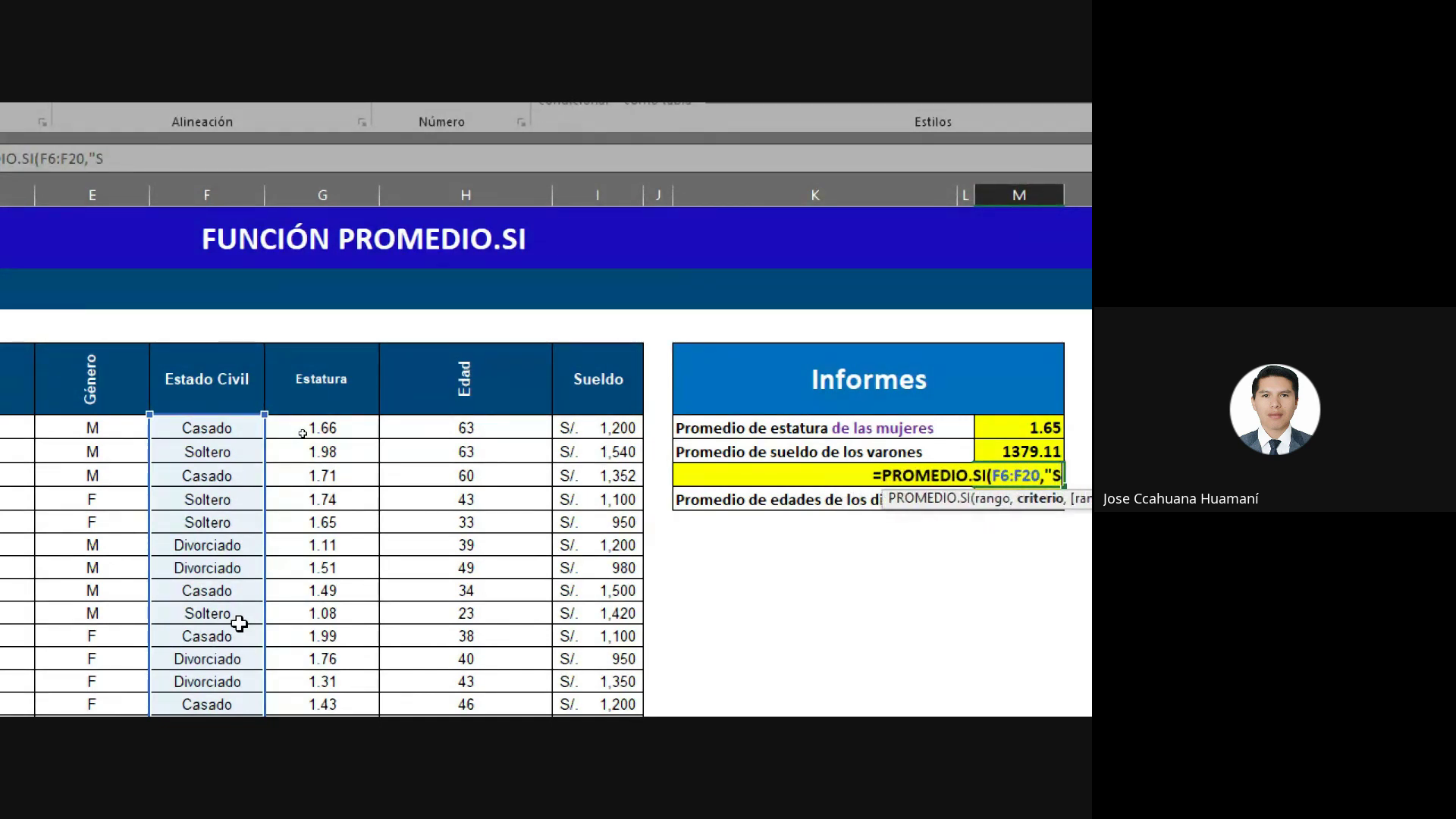
{"action": "type", "text": "olt"}
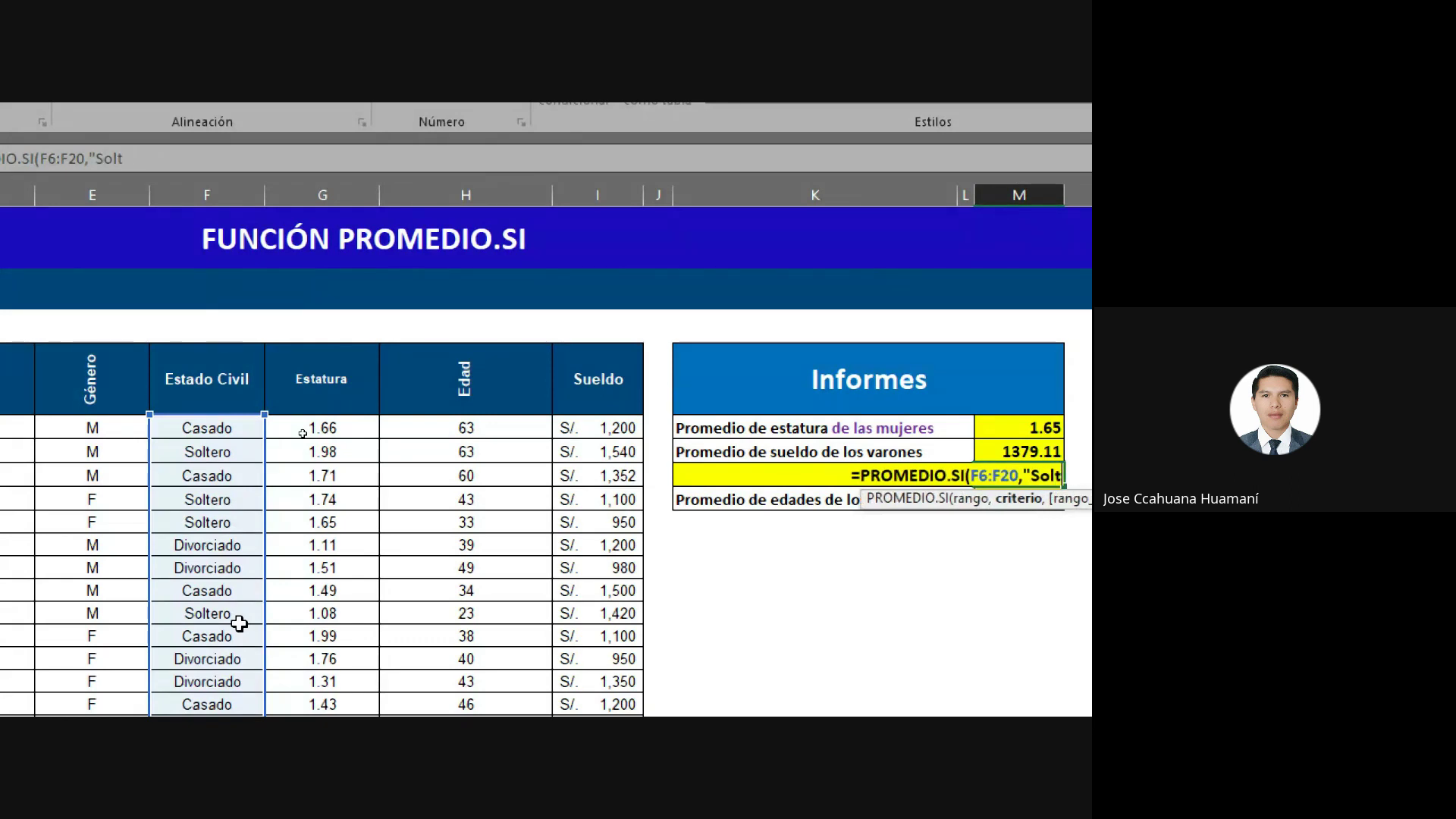
{"action": "type", "text": "ero"}
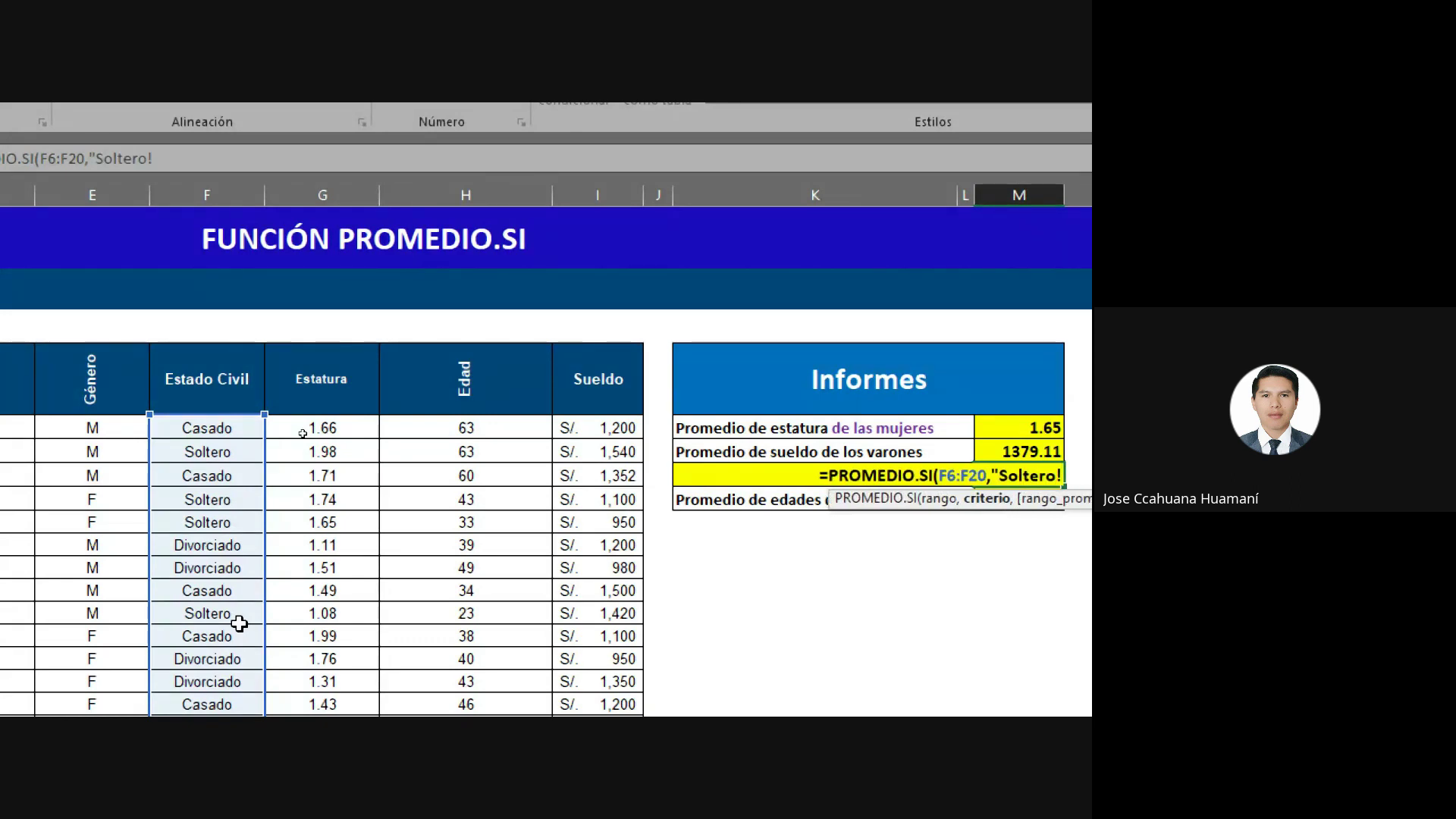
{"action": "type", "text": "\""}
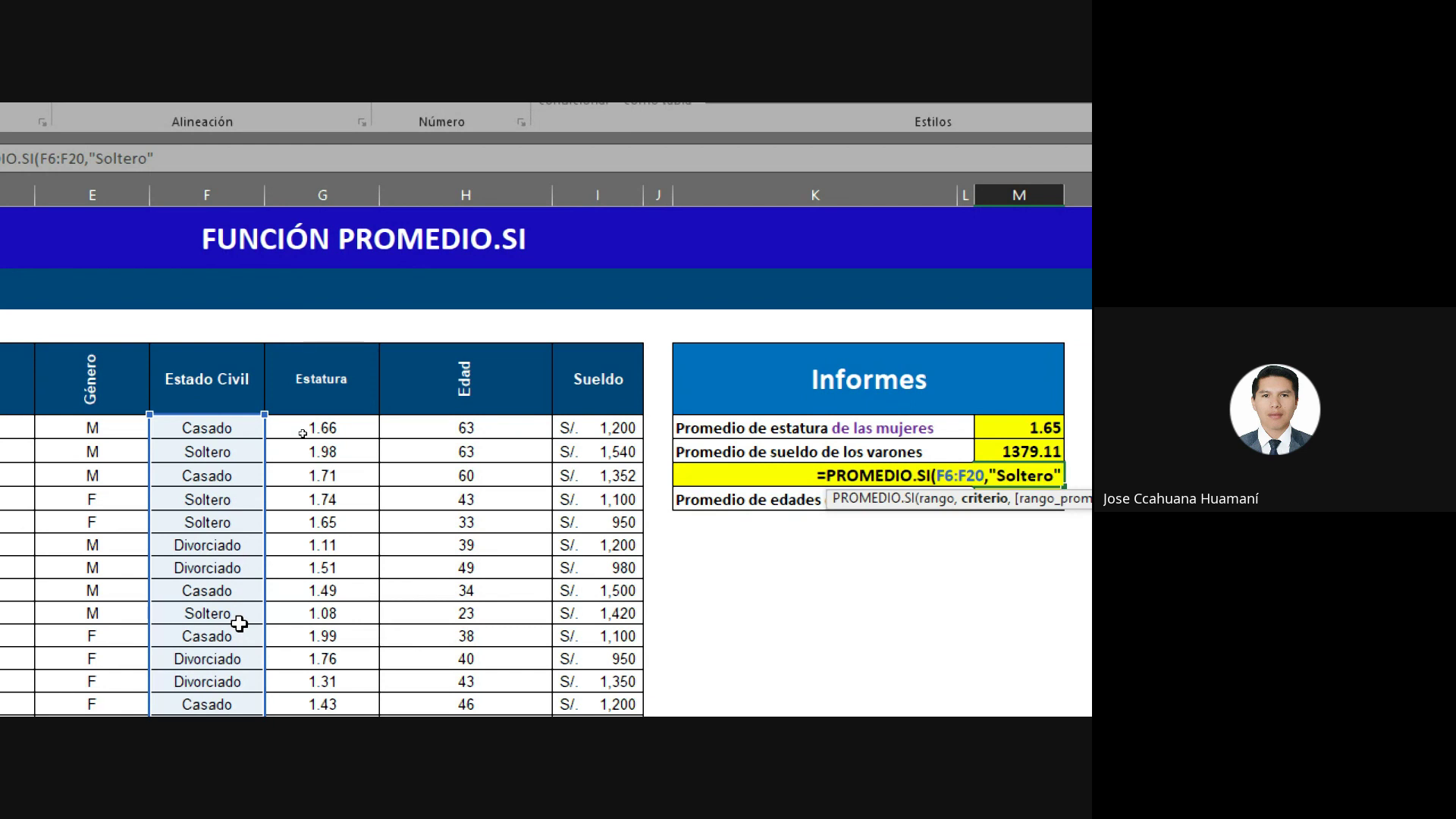
{"action": "type", "text": ","}
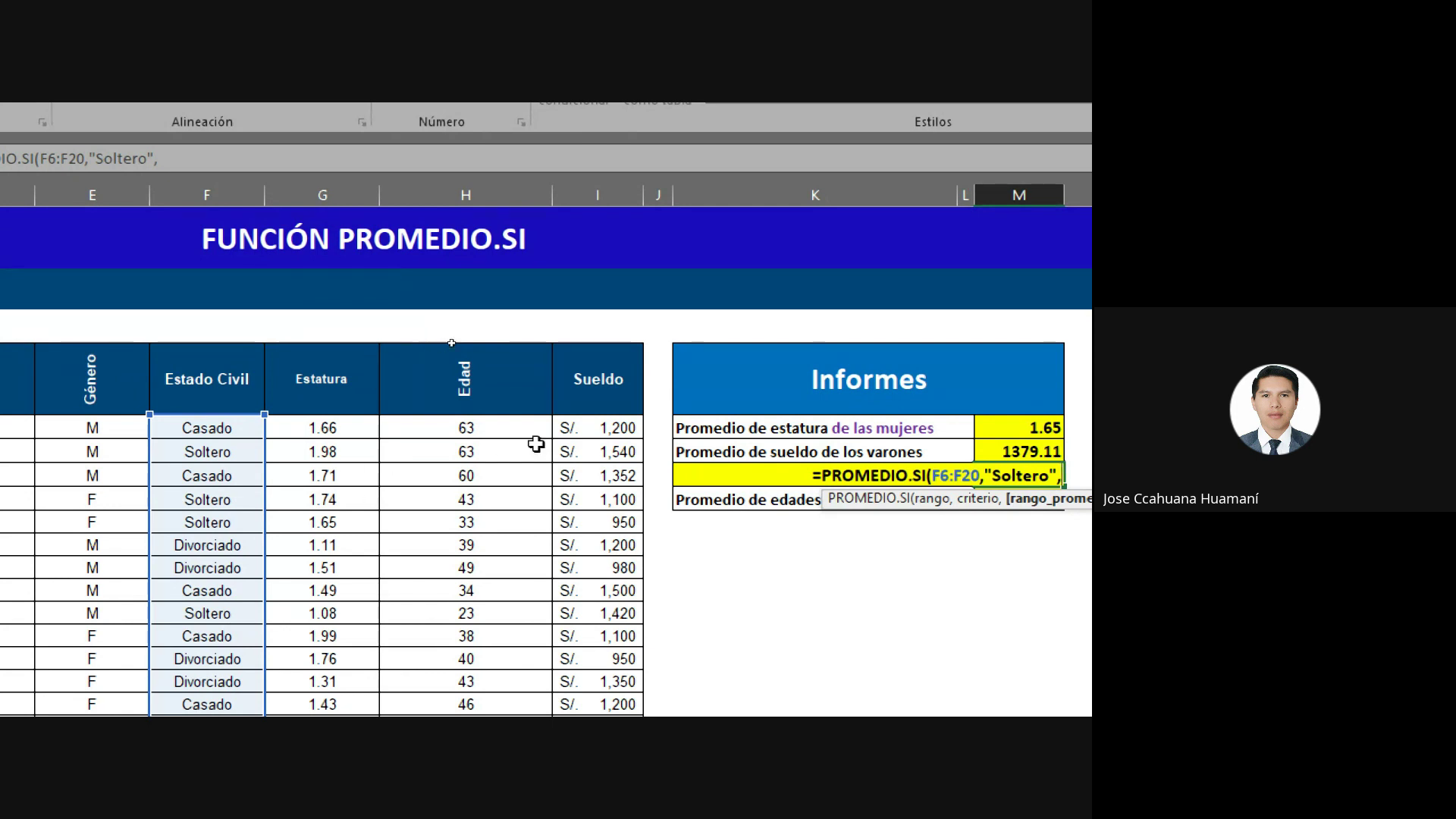
{"action": "left_click", "coordinate": [608, 427]}
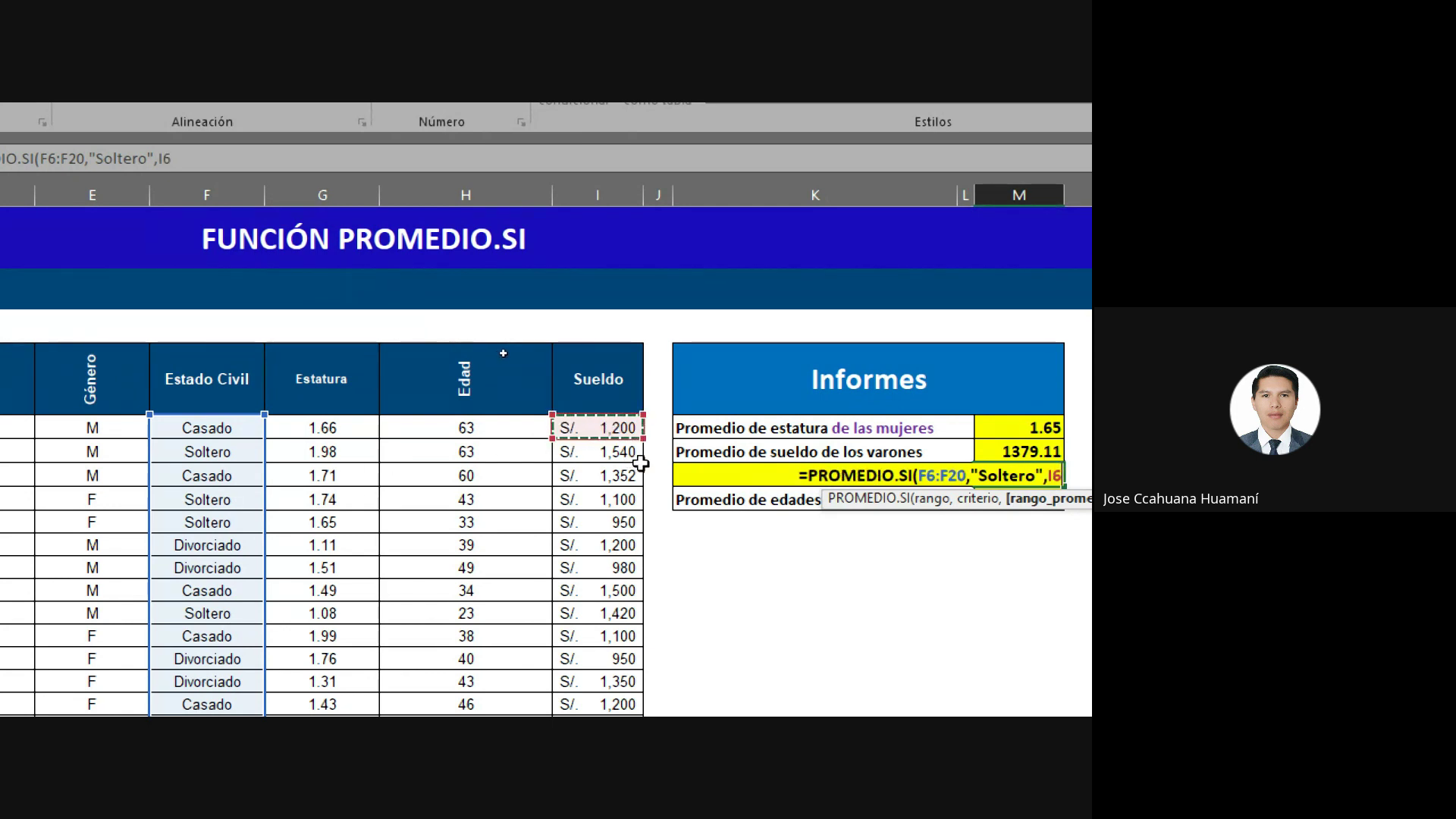
{"action": "left_click_drag", "start_coordinate": [629, 432], "coordinate": [710, 611]}
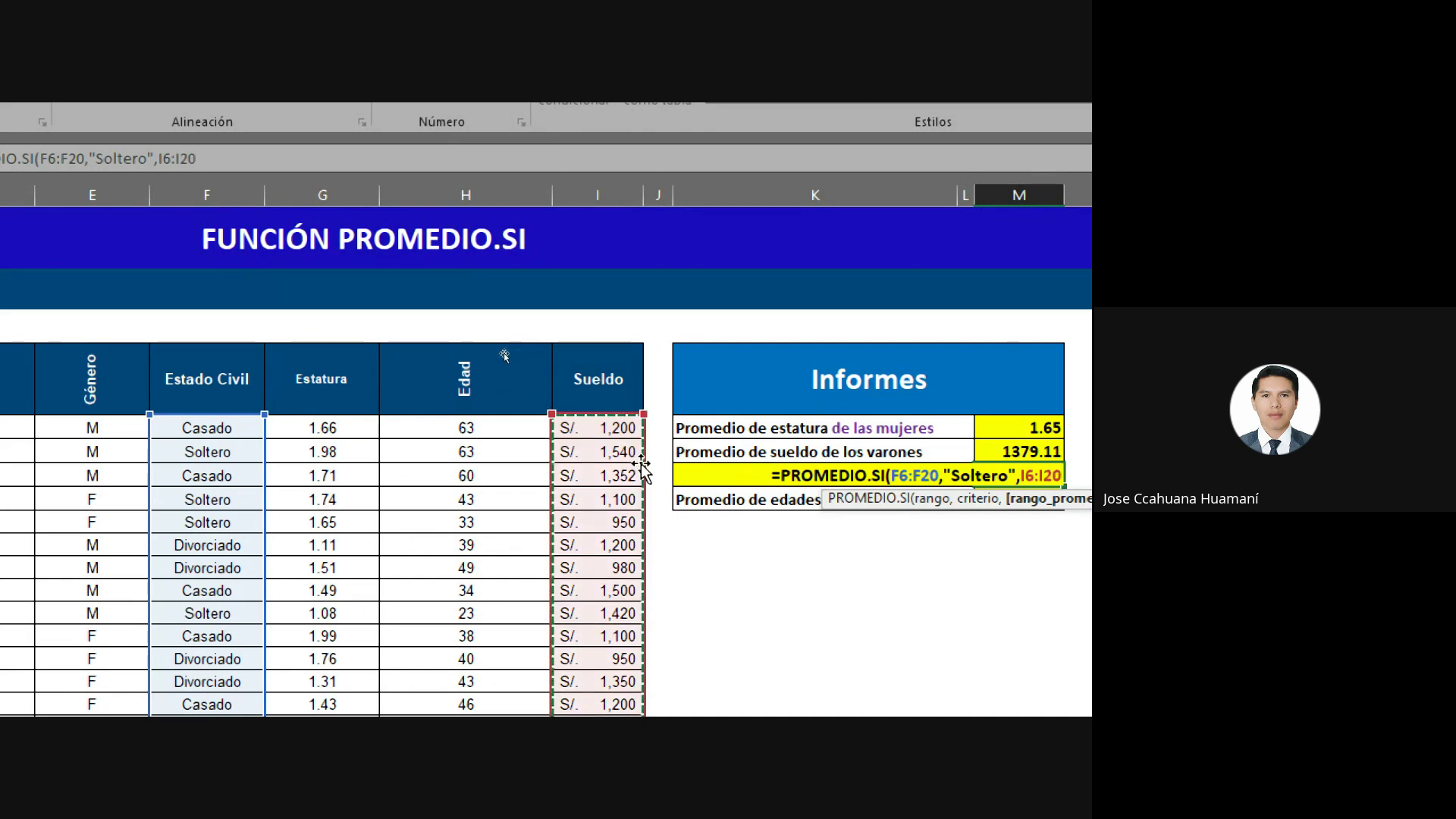
{"action": "scroll", "coordinate": [1009, 133], "scroll_direction": "up", "scroll_amount": 2}
{"action": "scroll", "coordinate": [1009, 133], "scroll_direction": "up", "scroll_amount": 2}
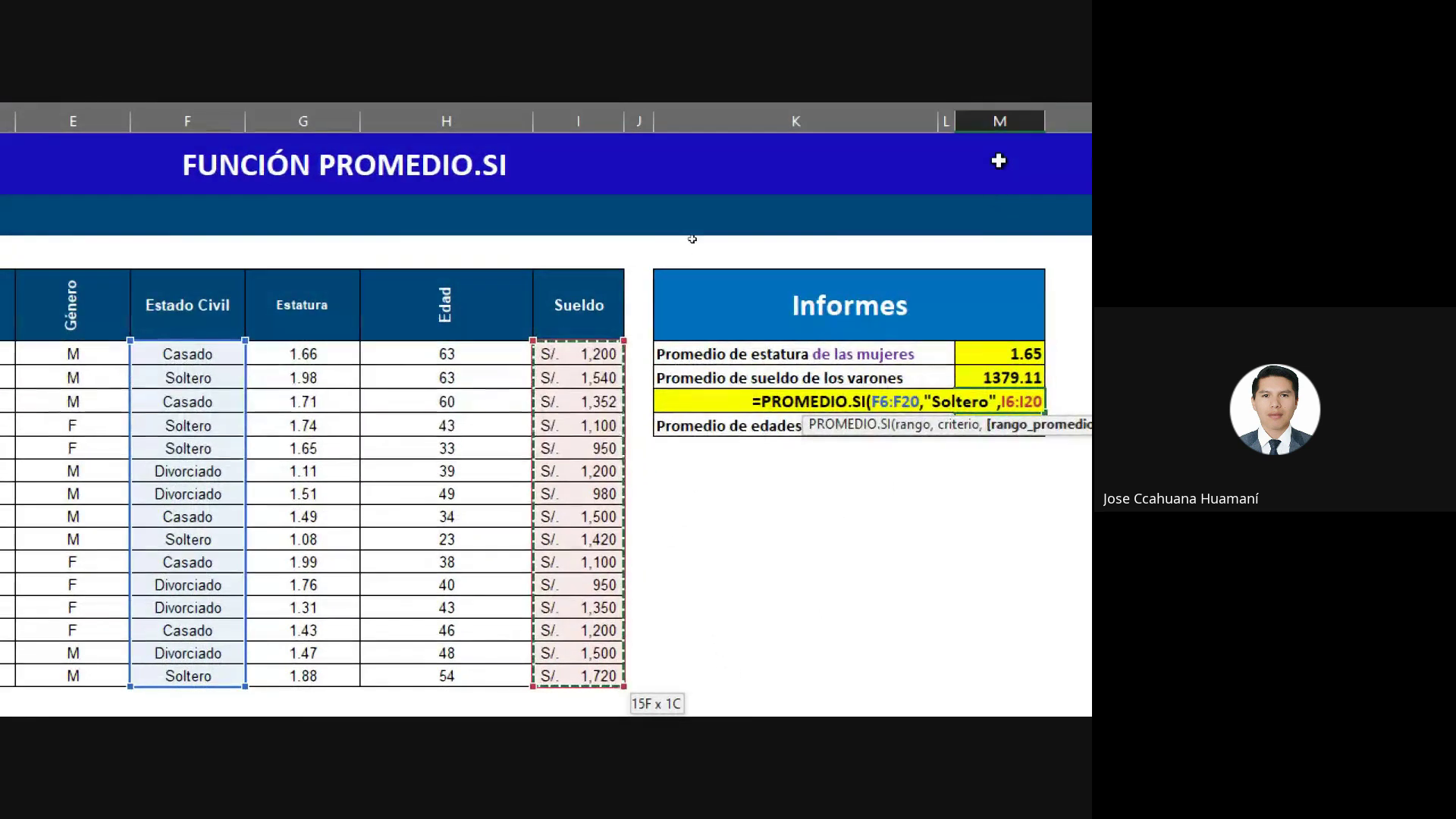
Commit the singles' average and start a PROMEDIO.SI formula in the divorciados cell
{"action": "key", "text": "Return"}
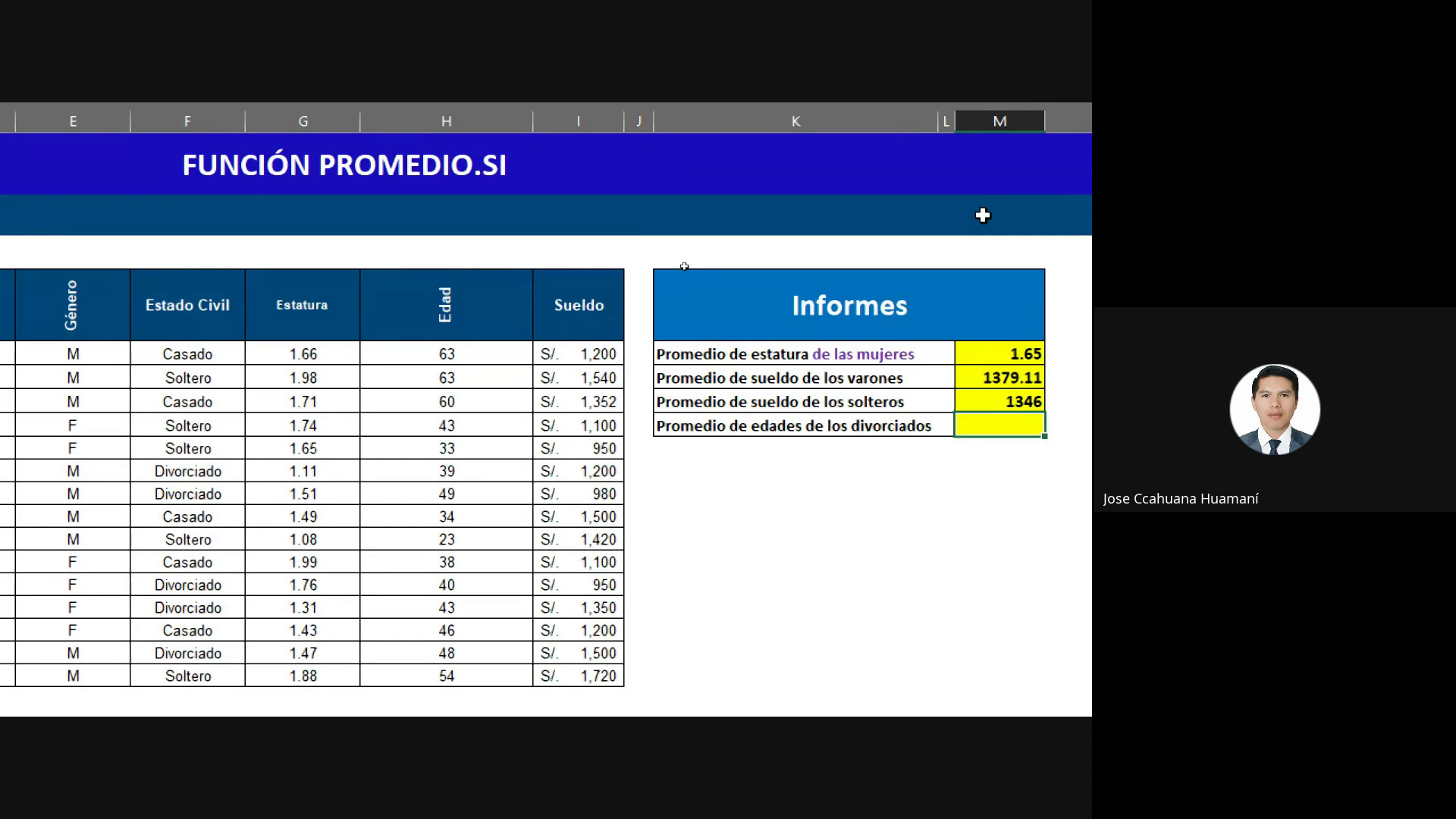
{"action": "scroll", "coordinate": [983, 215], "scroll_direction": "right", "scroll_amount": 1}
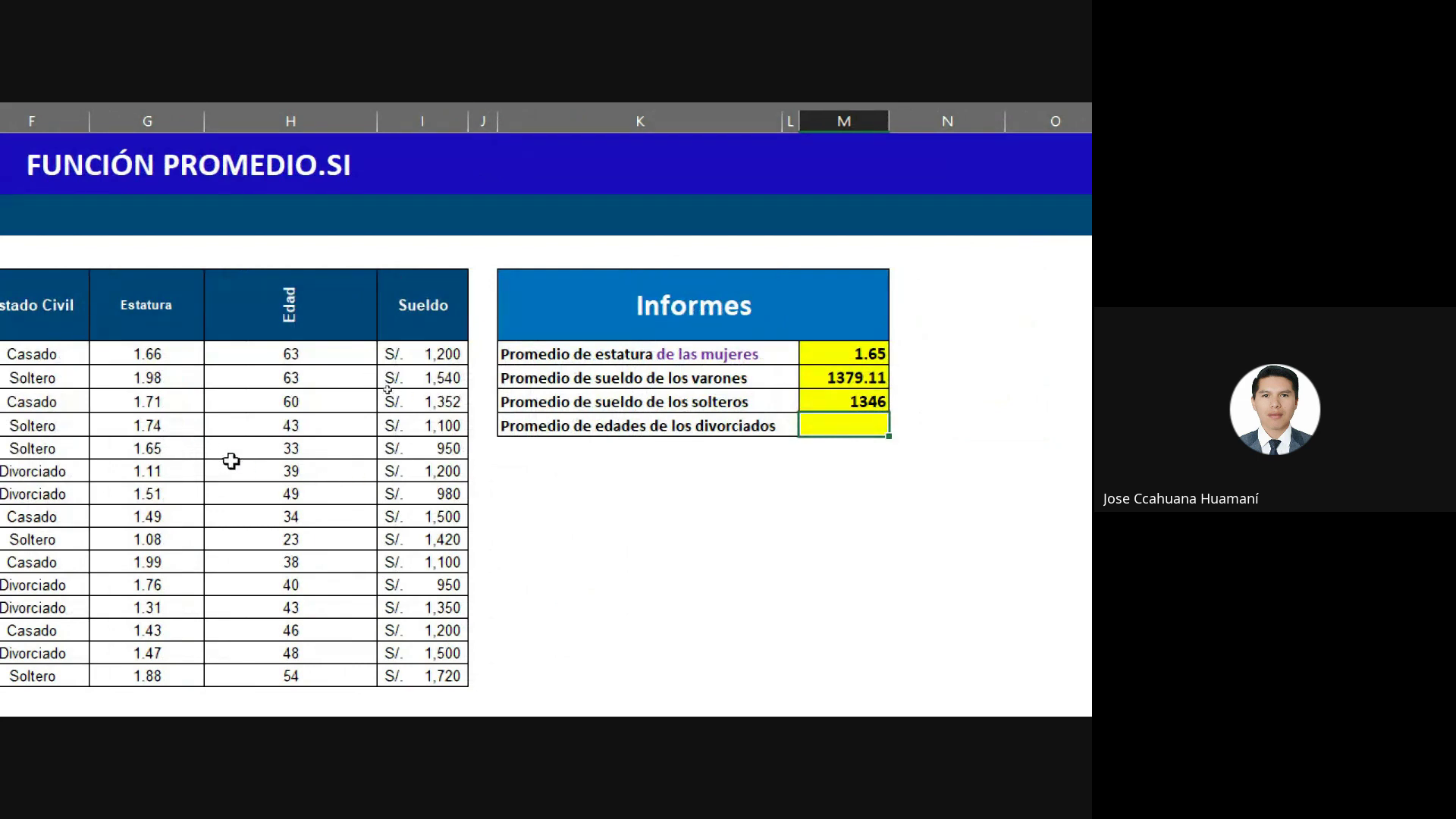
{"action": "scroll", "coordinate": [231, 460], "scroll_direction": "left", "scroll_amount": 1}
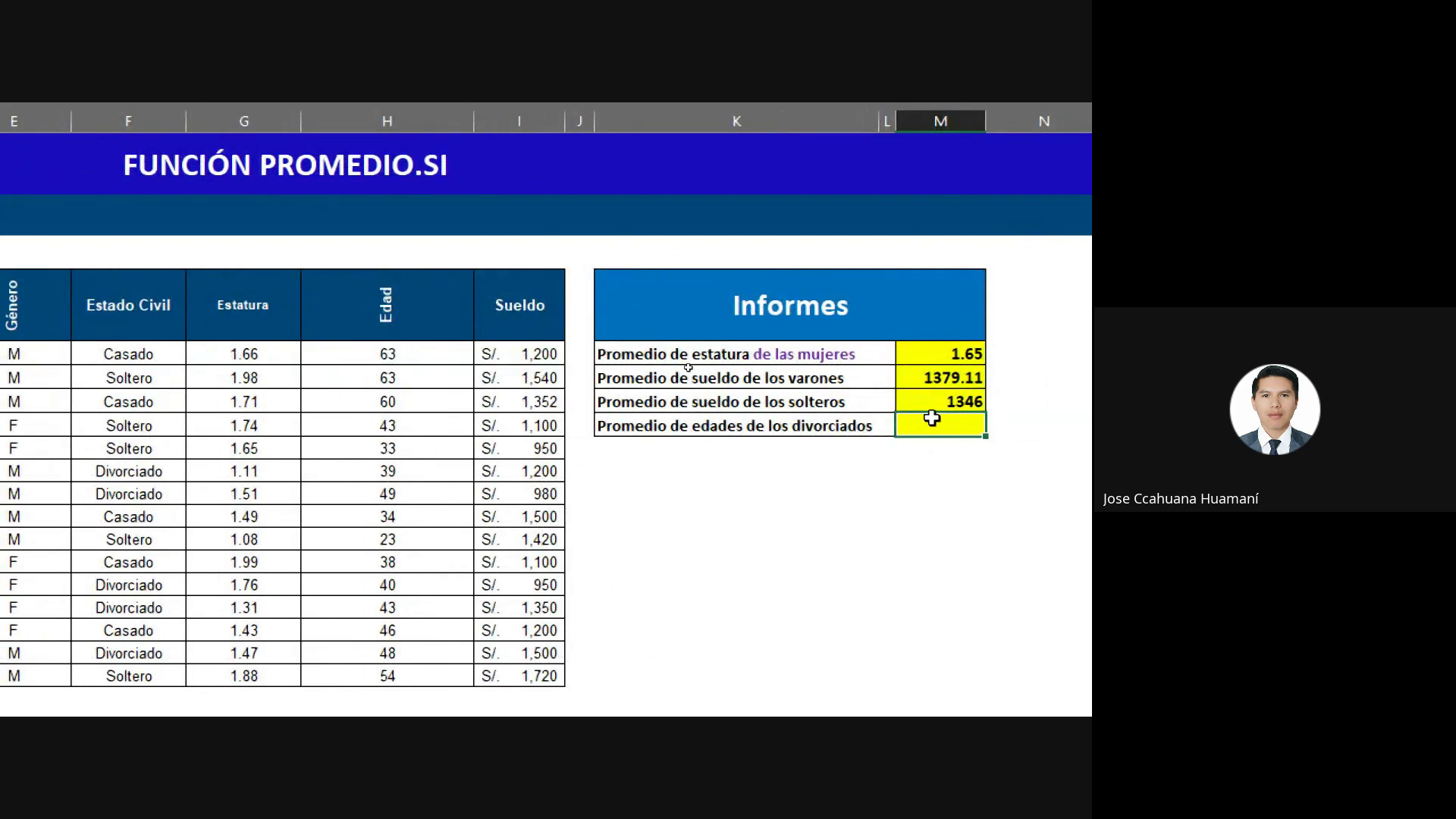
{"action": "type", "text": "="}
{"action": "type", "text": "p"}
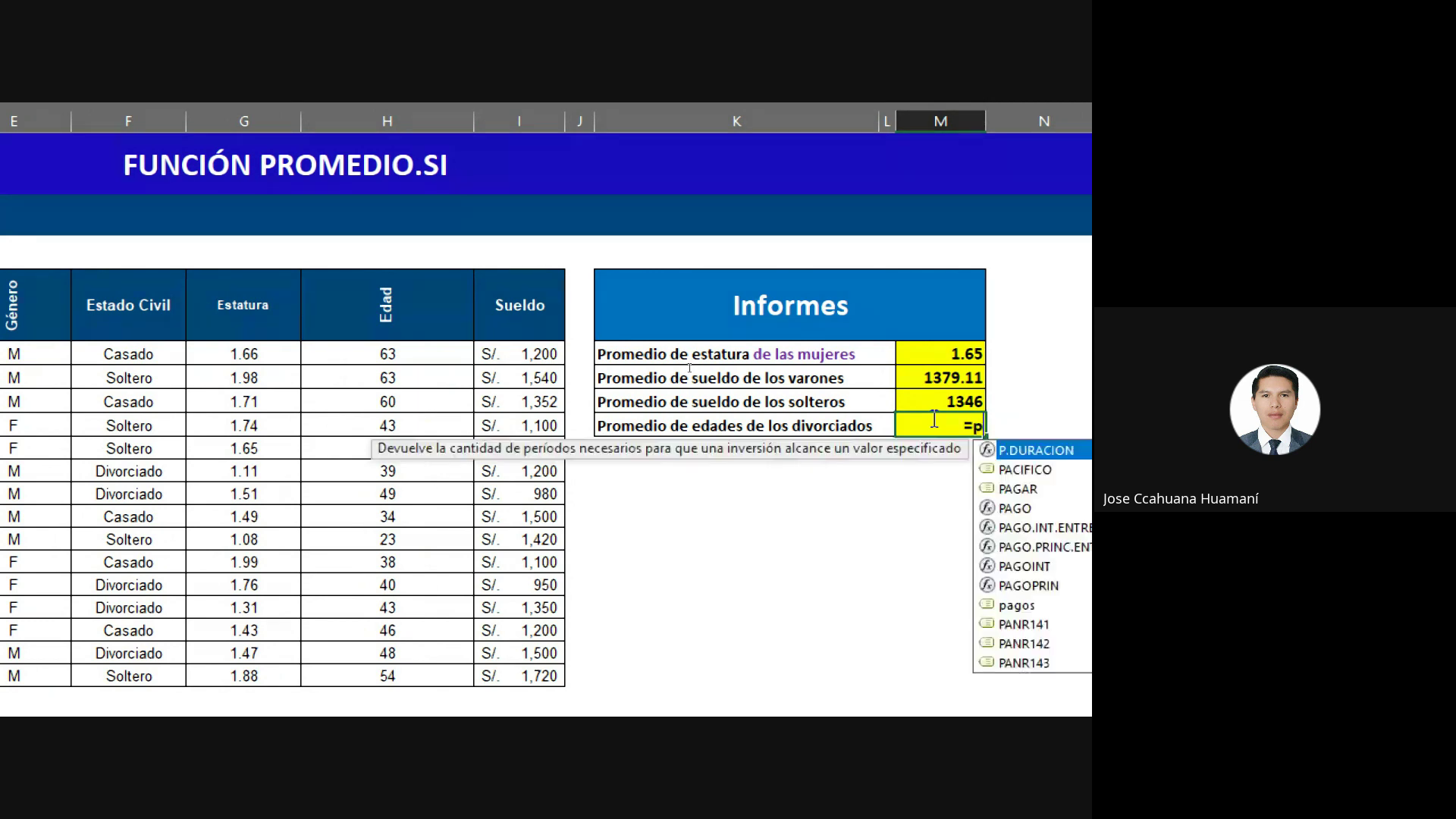
{"action": "type", "text": "rome"}
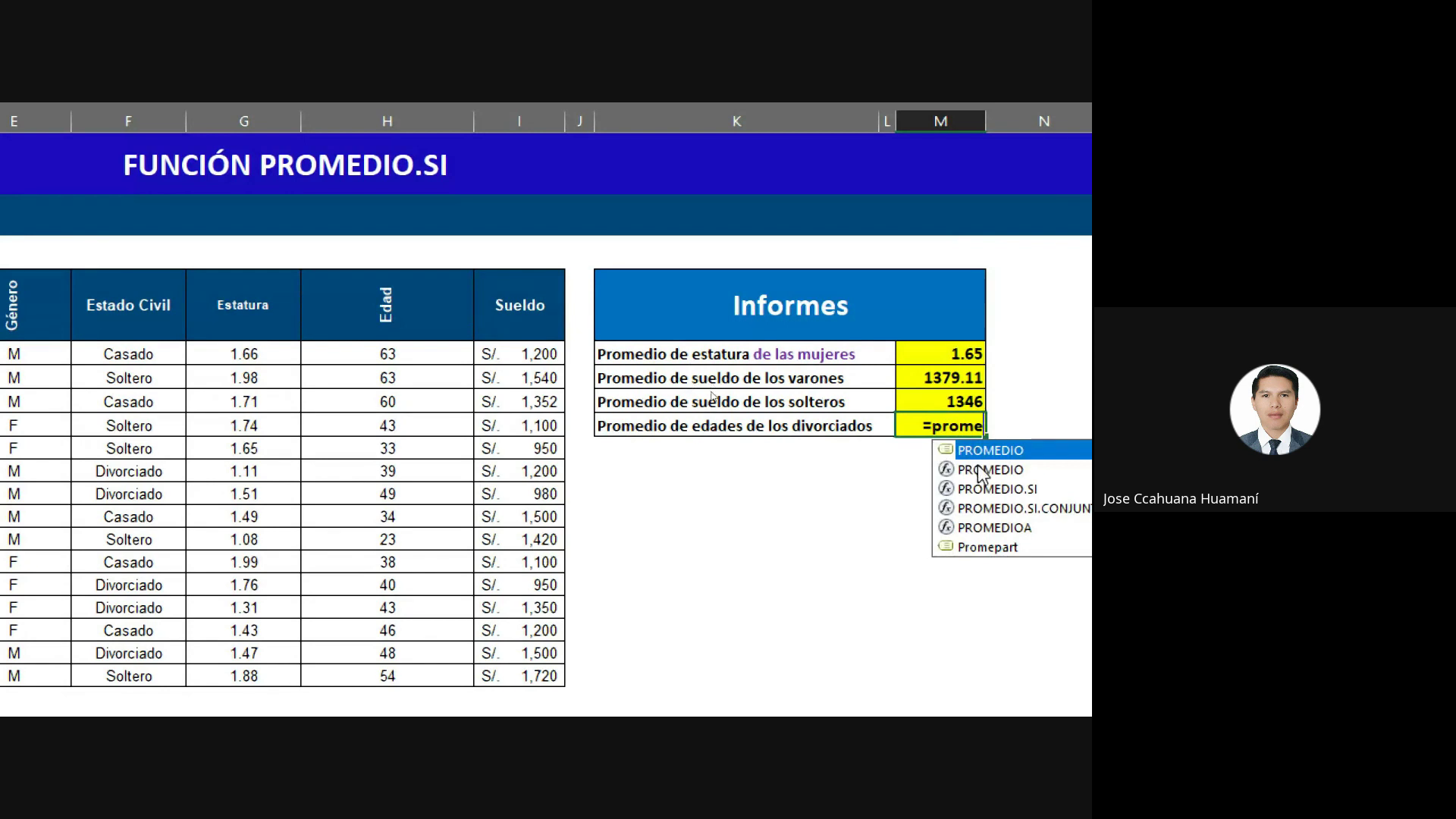
{"action": "double_click", "coordinate": [988, 491]}
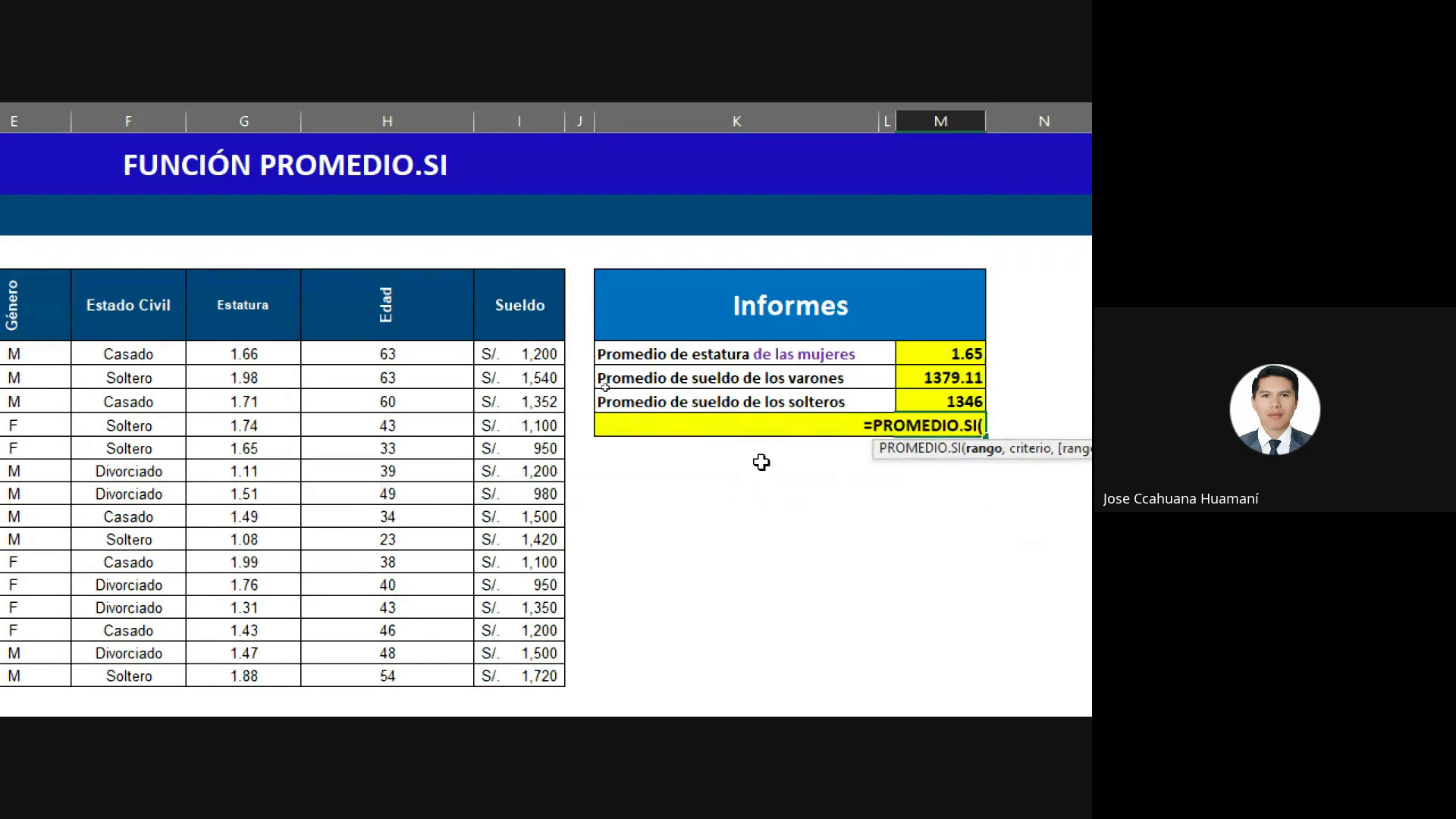
Use range F6:F20, criterion "Divorciado" and averaging range I6:I20, returning 1196
{"action": "left_click", "coordinate": [163, 350]}
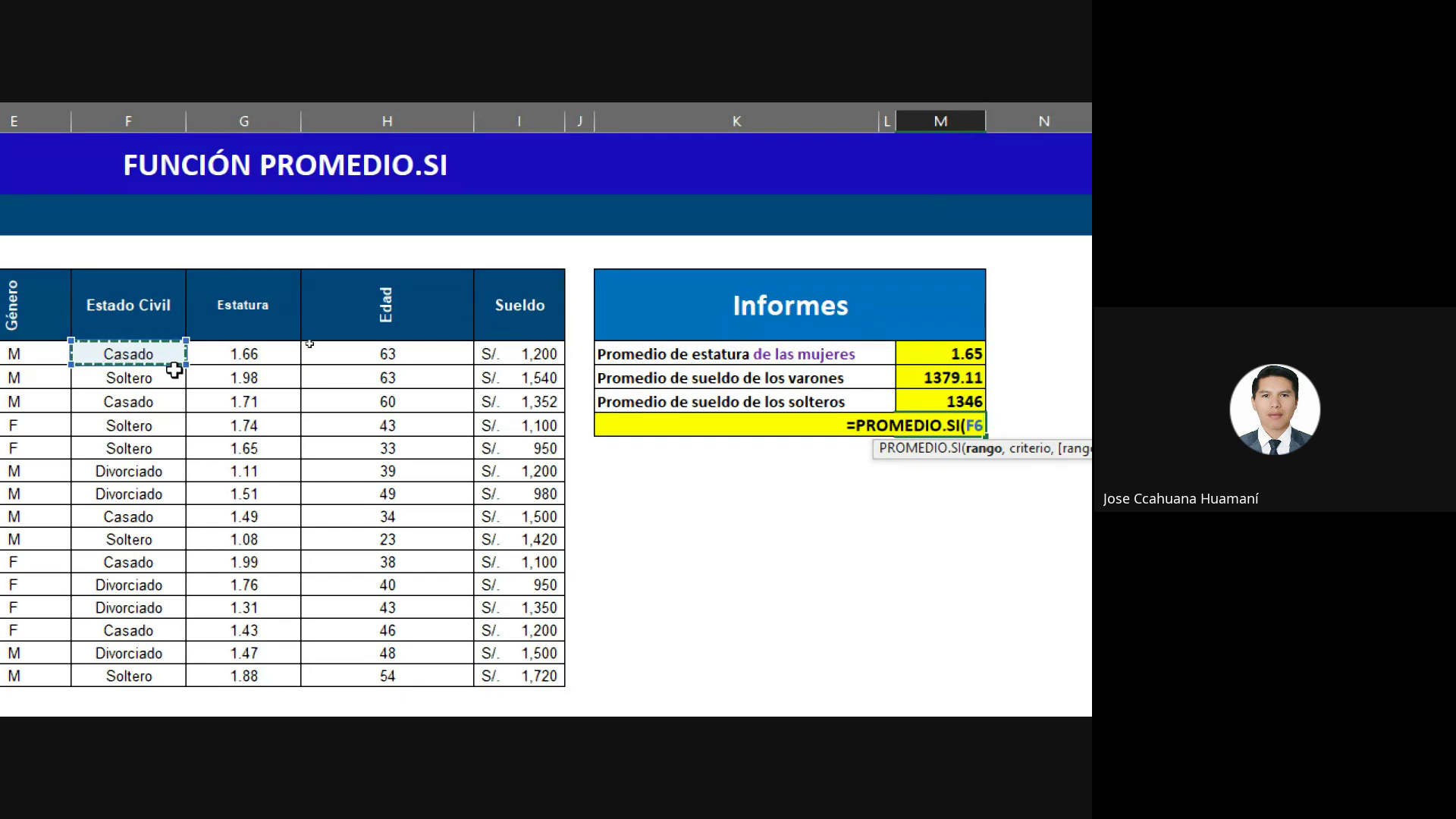
{"action": "key", "text": "ctrl+shift+Down"}
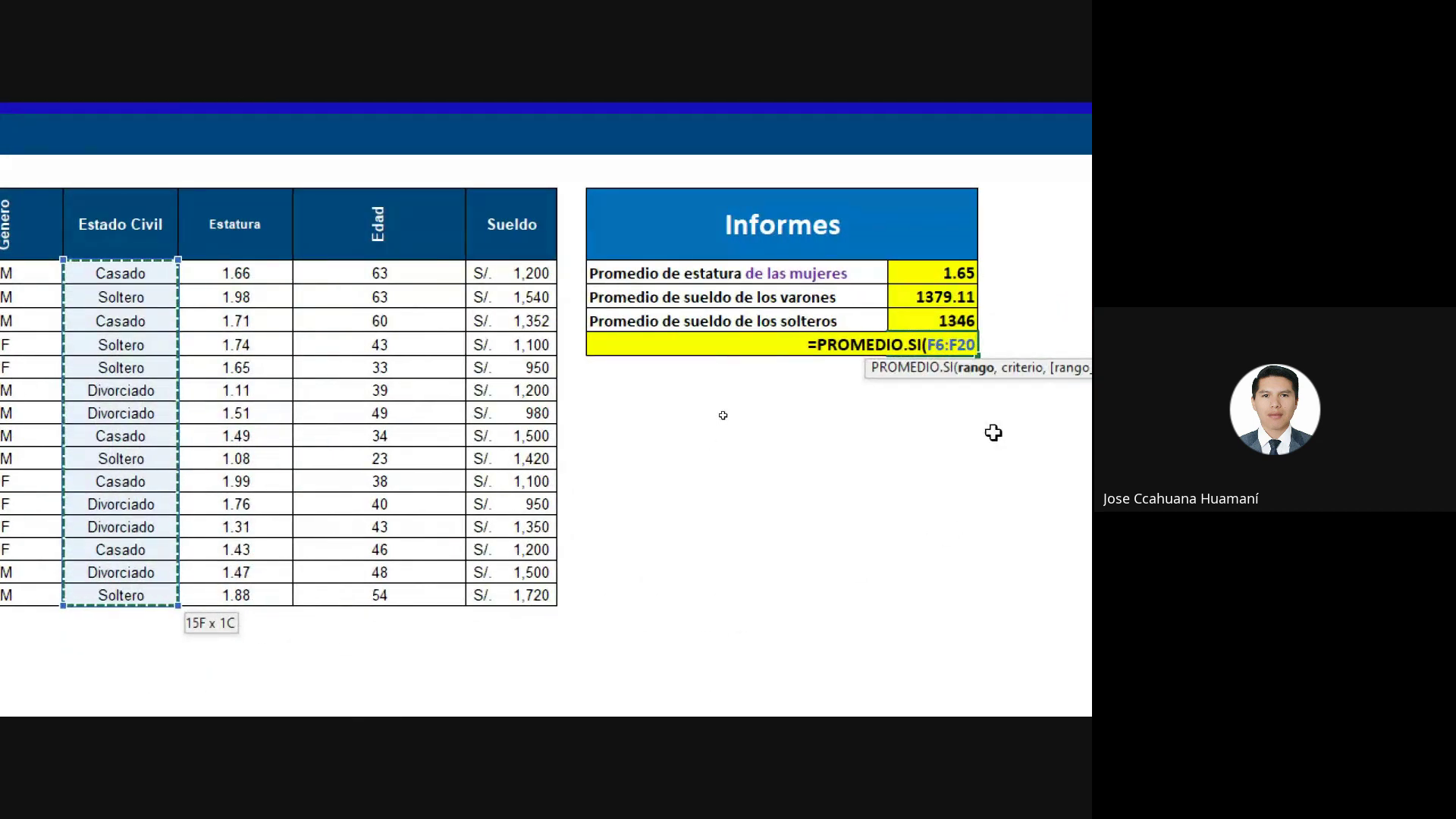
{"action": "type", "text": ","}
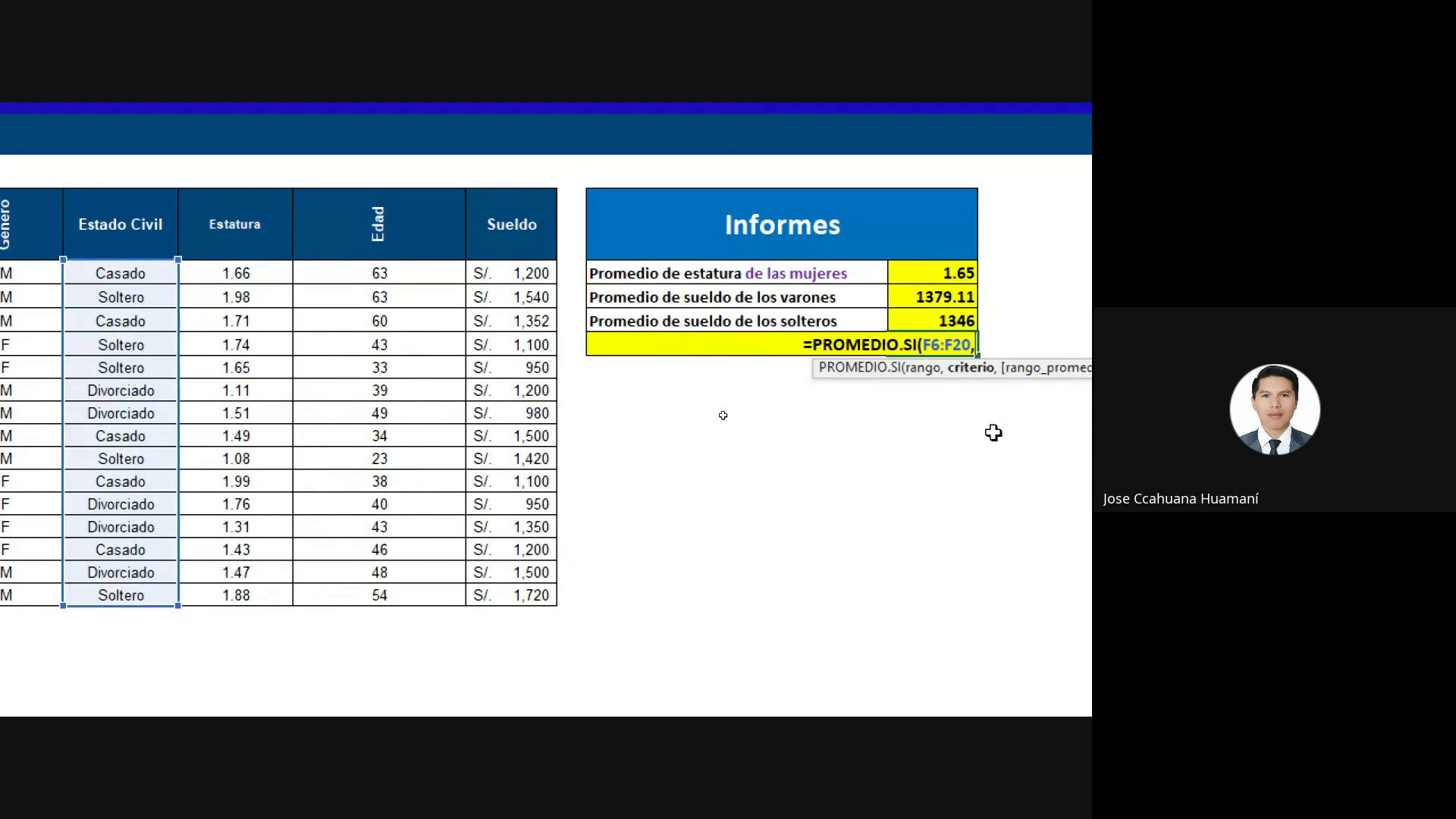
{"action": "type", "text": "\""}
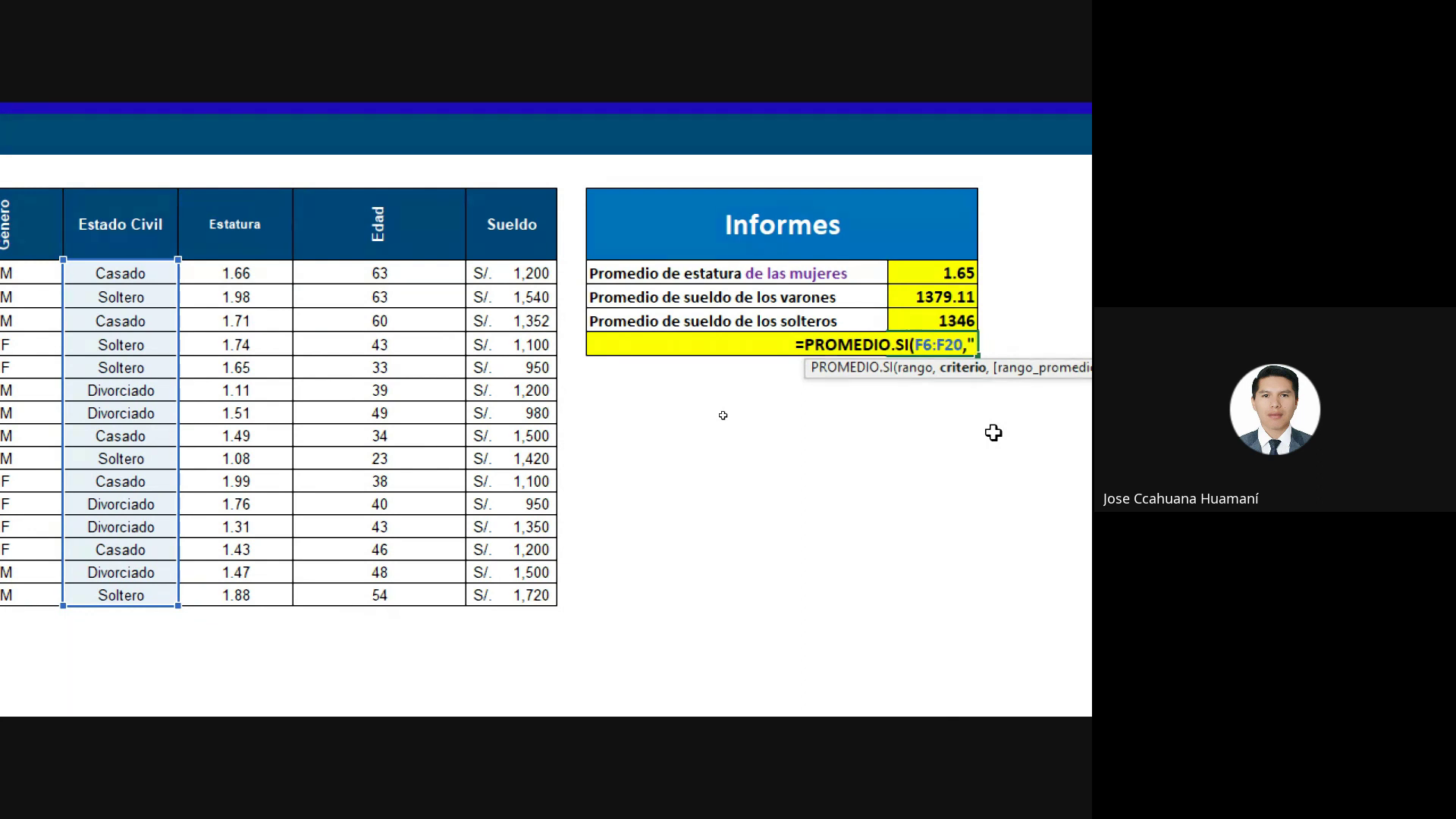
{"action": "type", "text": "d"}
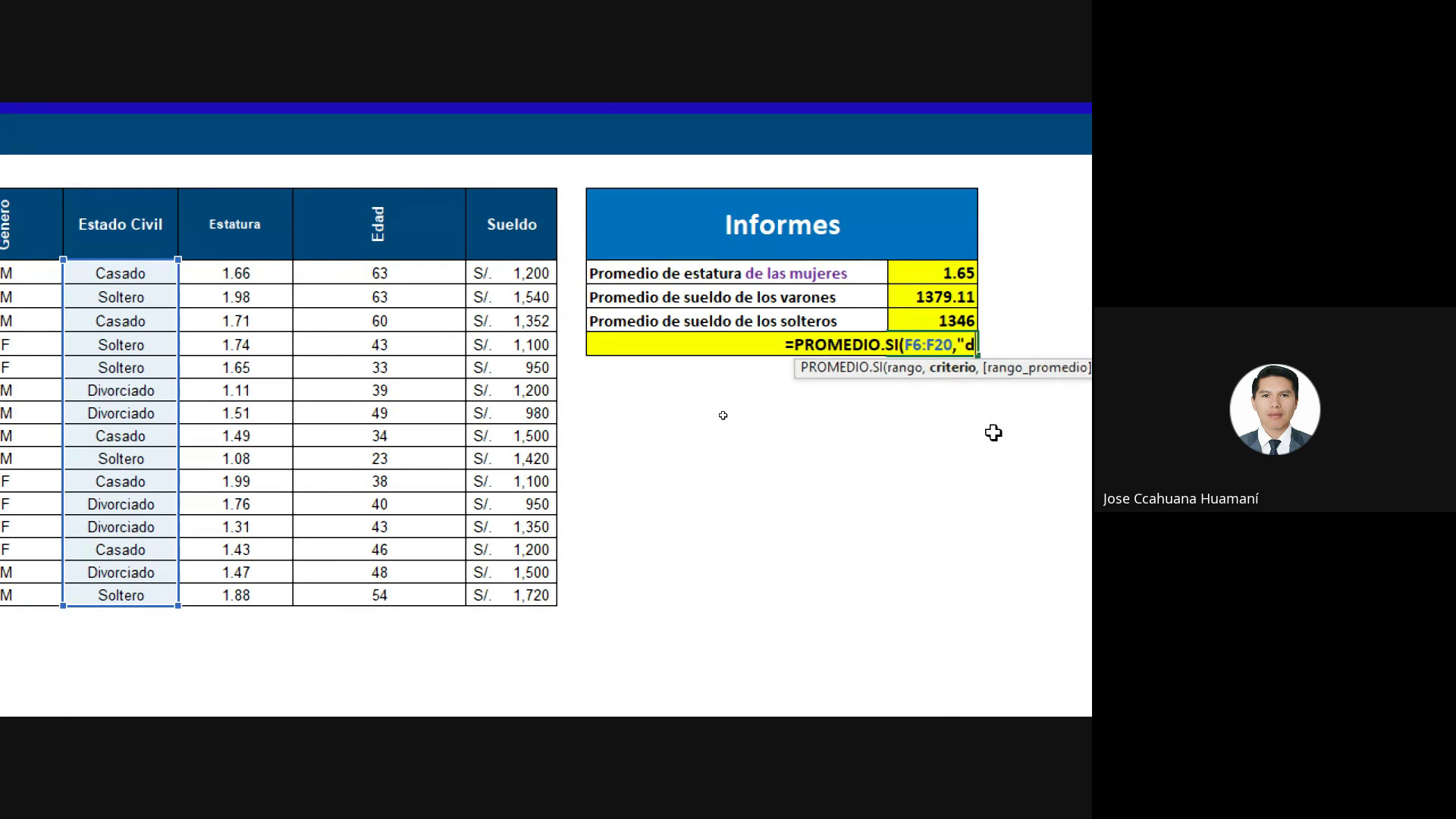
{"action": "key", "text": "BackSpace"}
{"action": "type", "text": "Divorcia"}
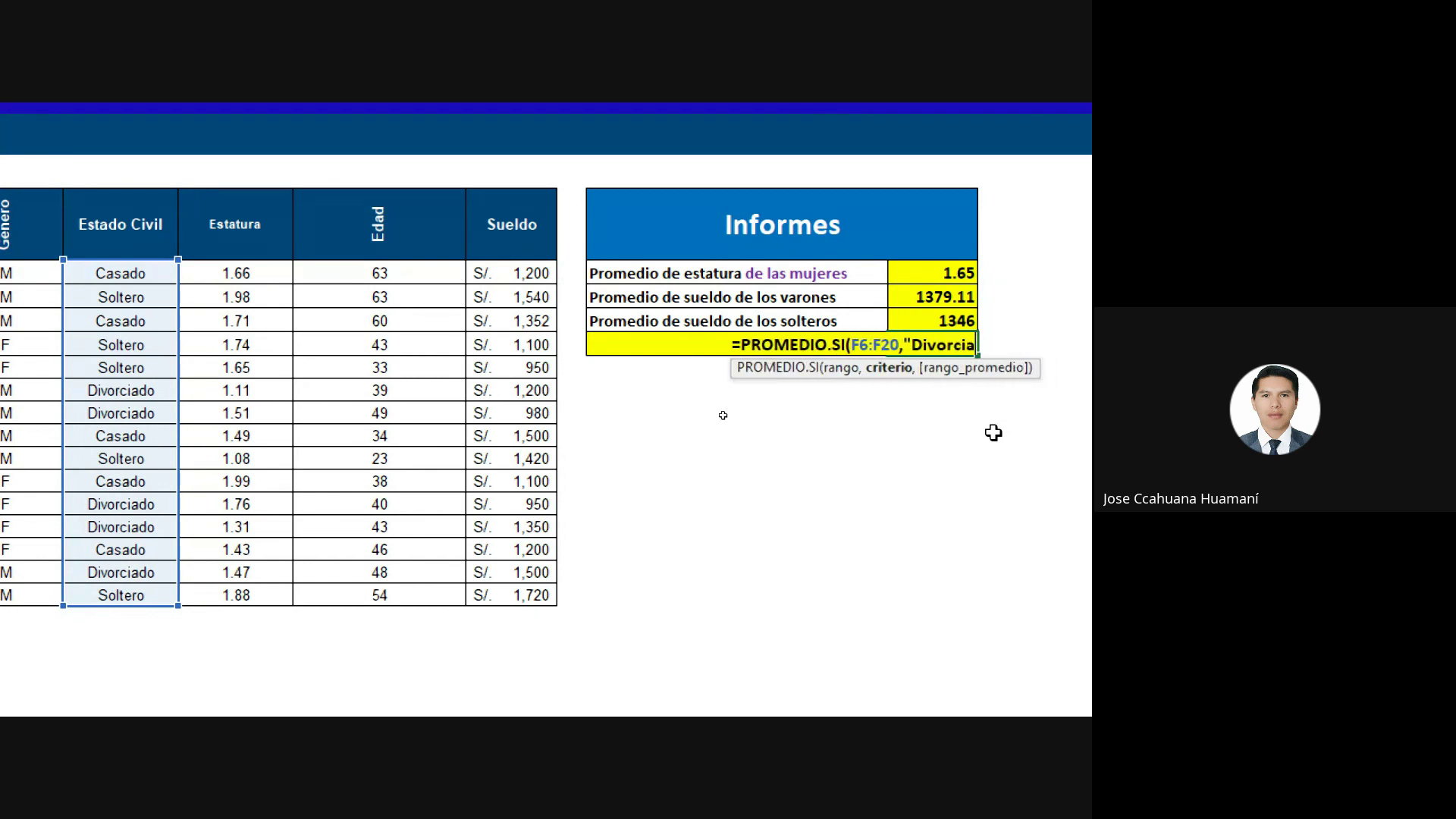
{"action": "type", "text": "do\""}
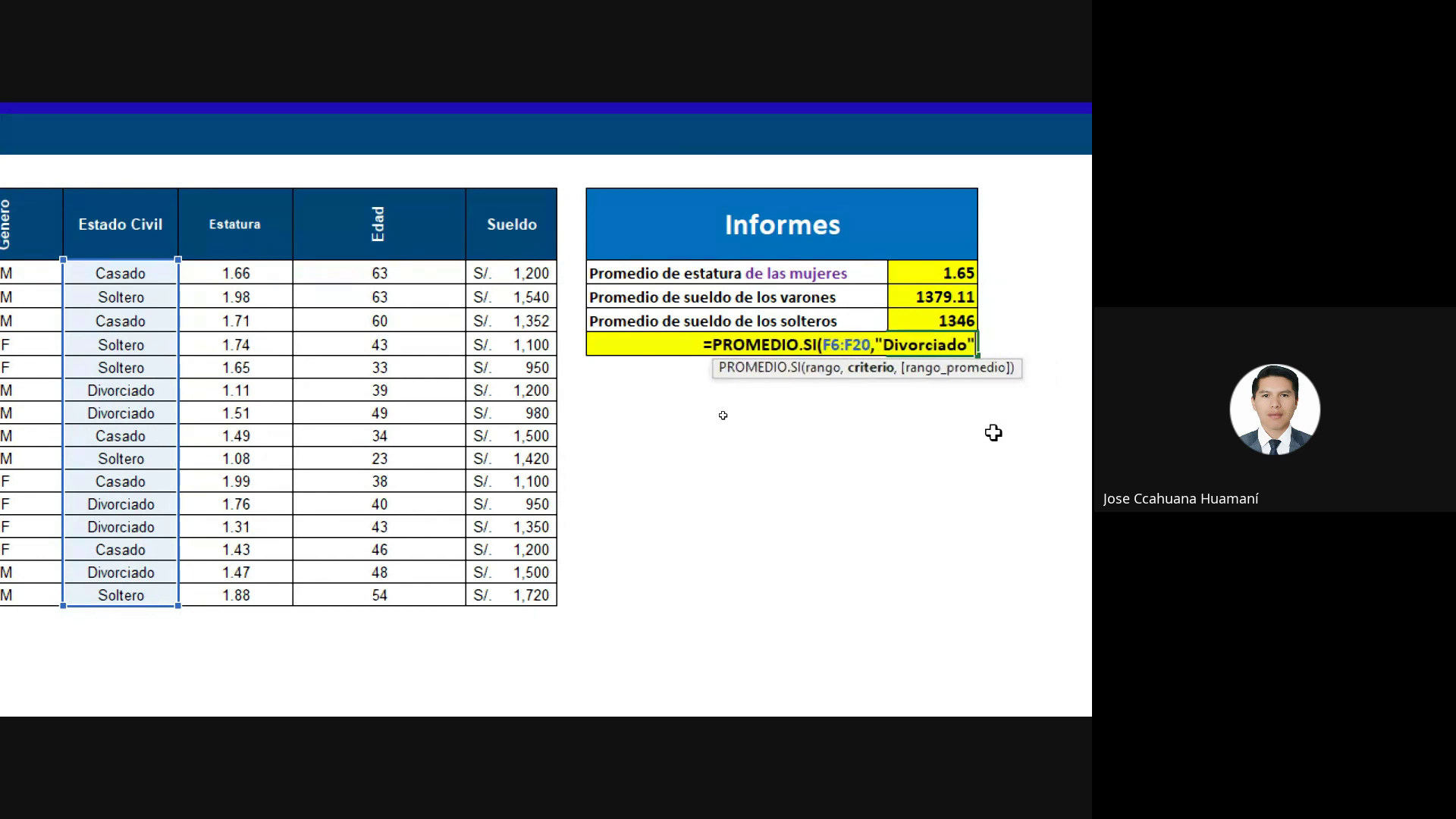
{"action": "type", "text": ","}
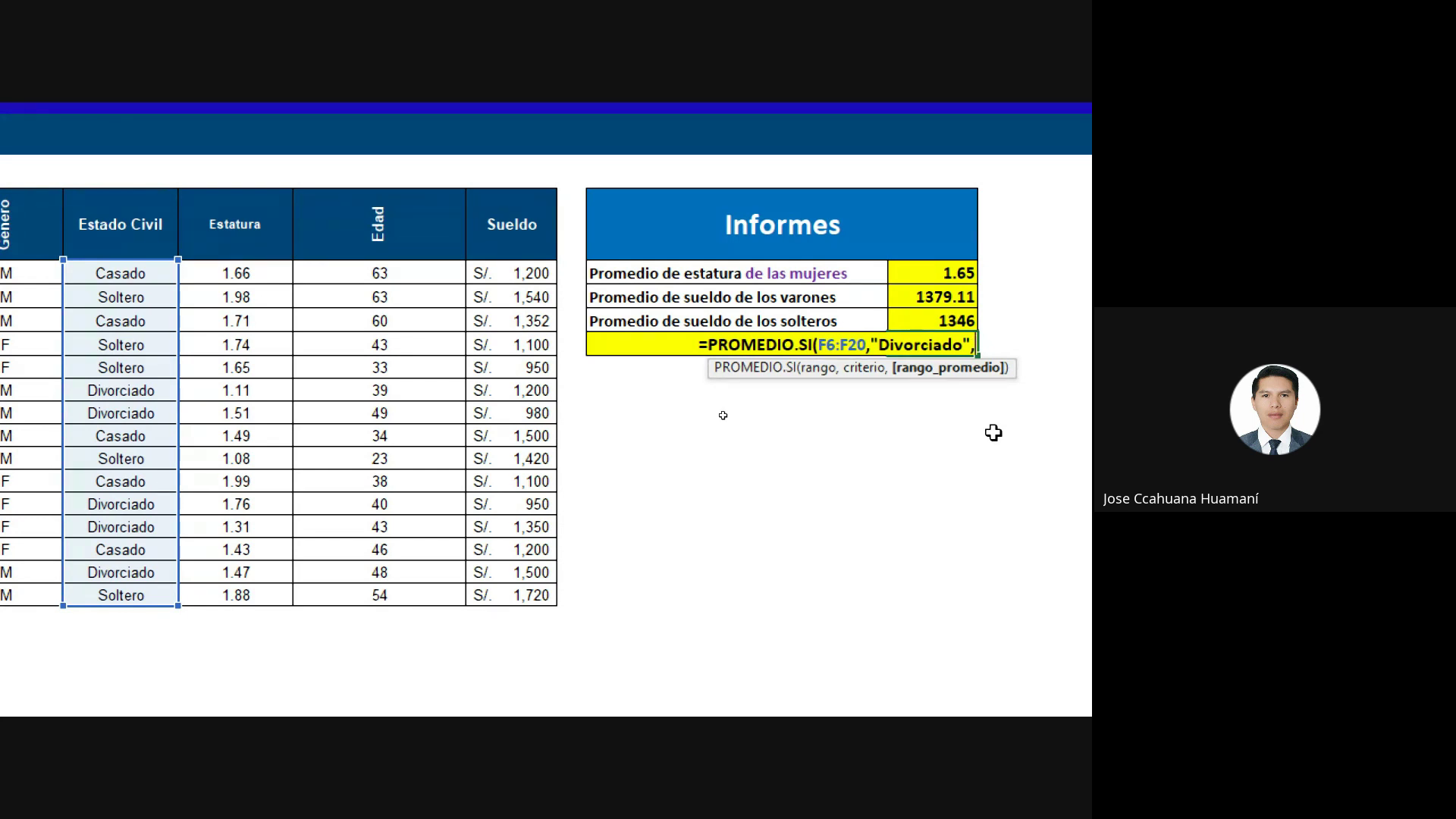
{"action": "left_click", "coordinate": [489, 274]}
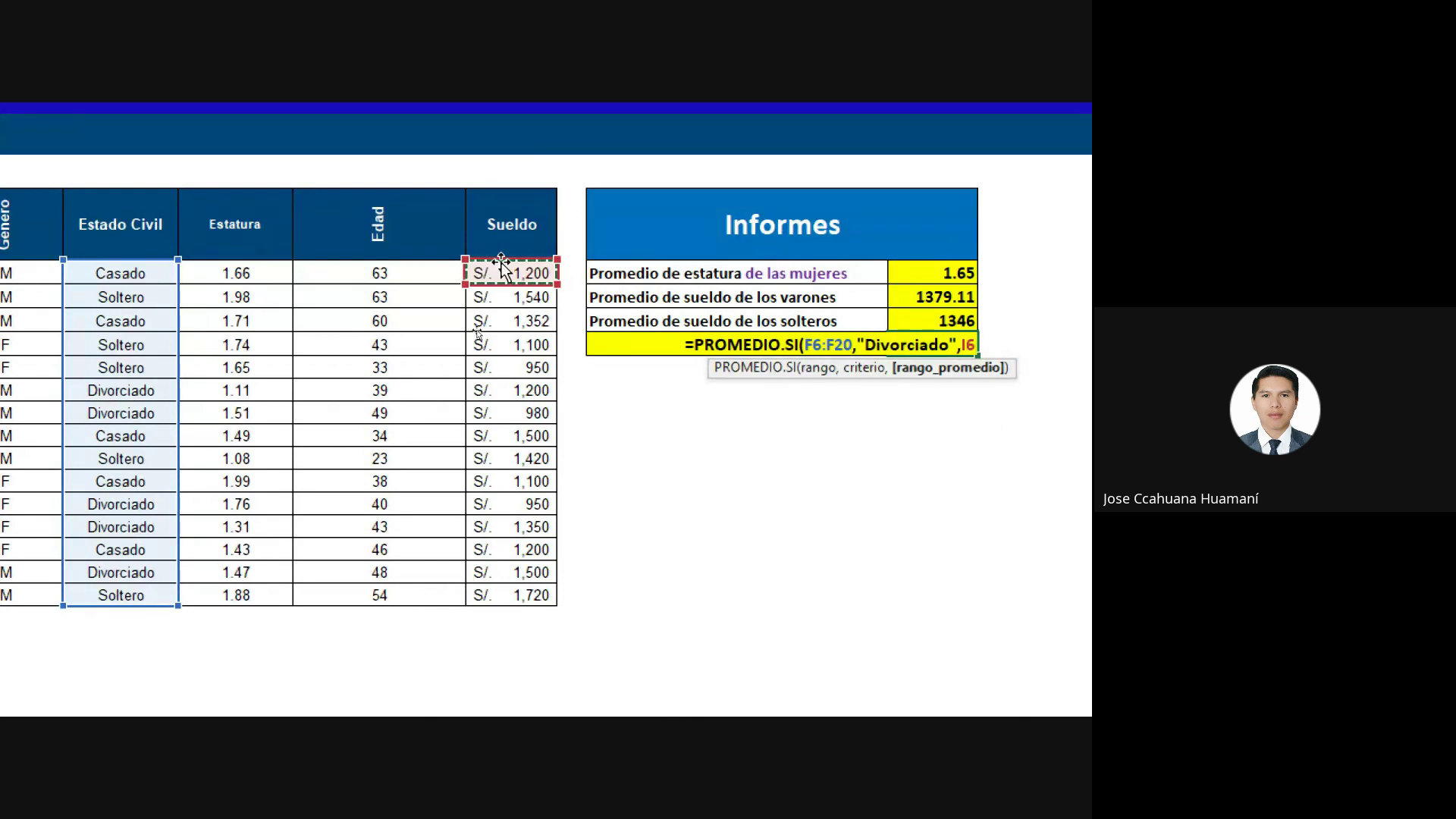
{"action": "key", "text": "ctrl+shift+Down"}
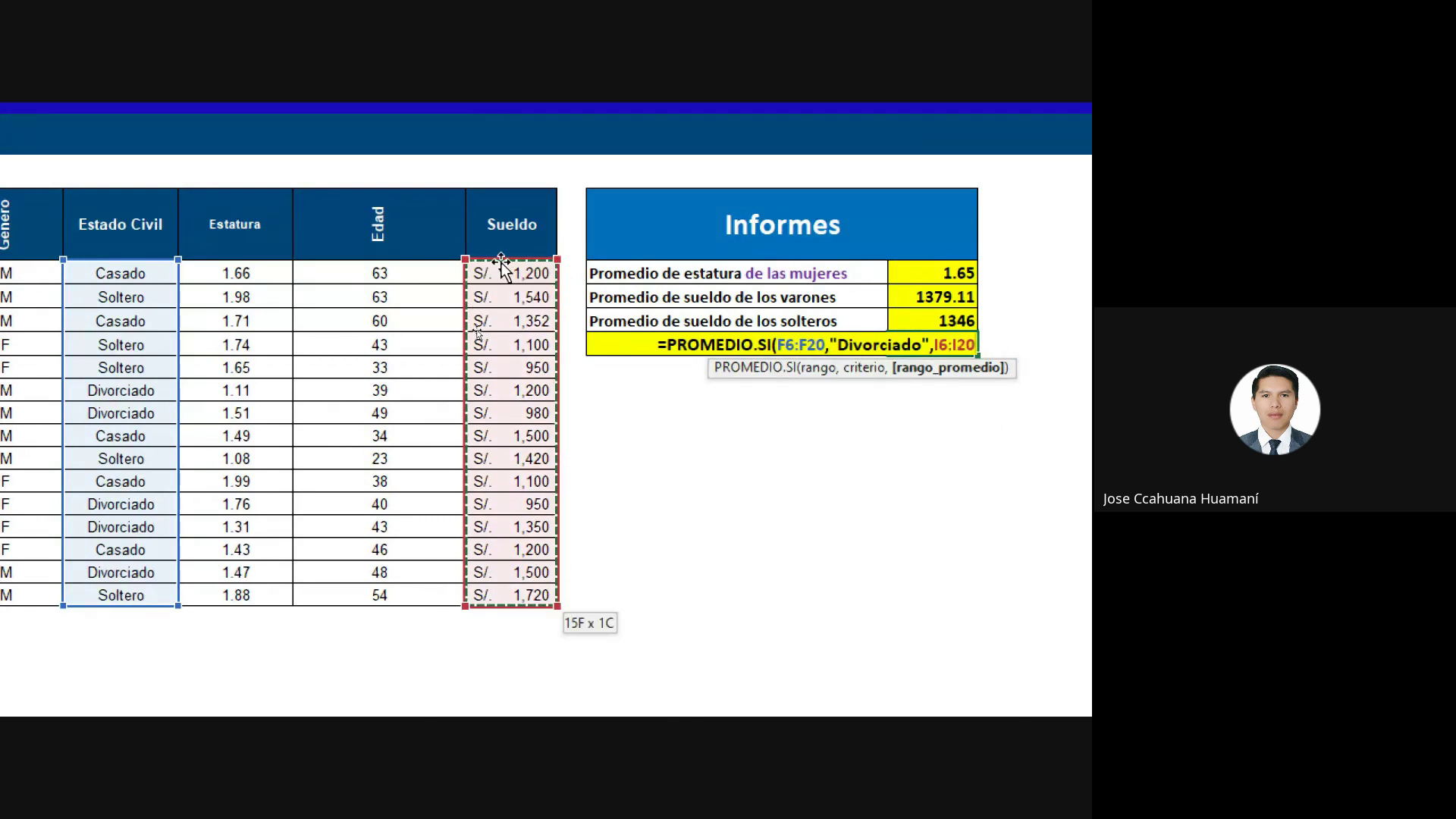
{"action": "key", "text": "Return"}
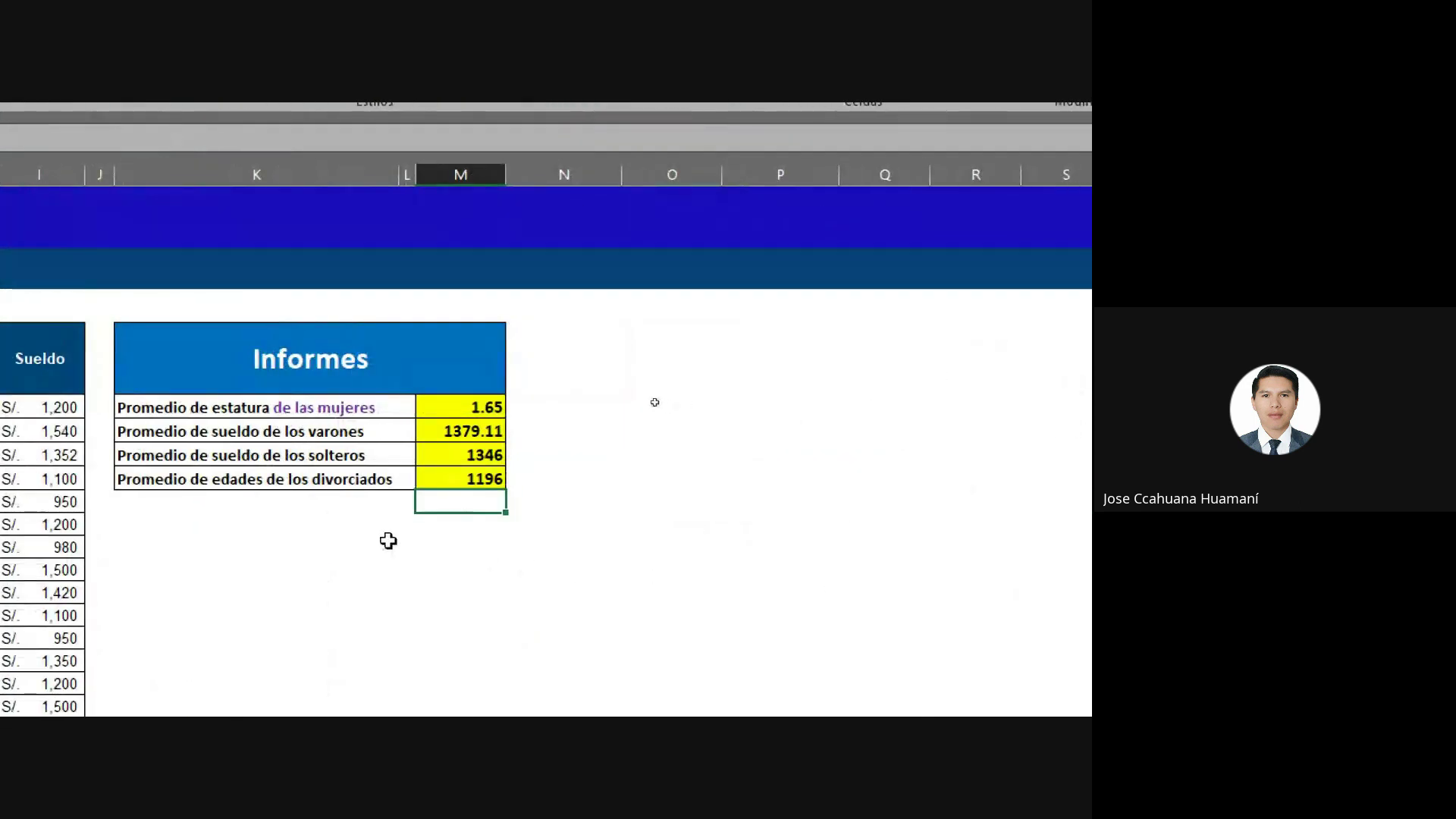
Go to the PRACTICA sheet and select answer cells L7:L16
{"action": "left_click", "coordinate": [454, 479]}
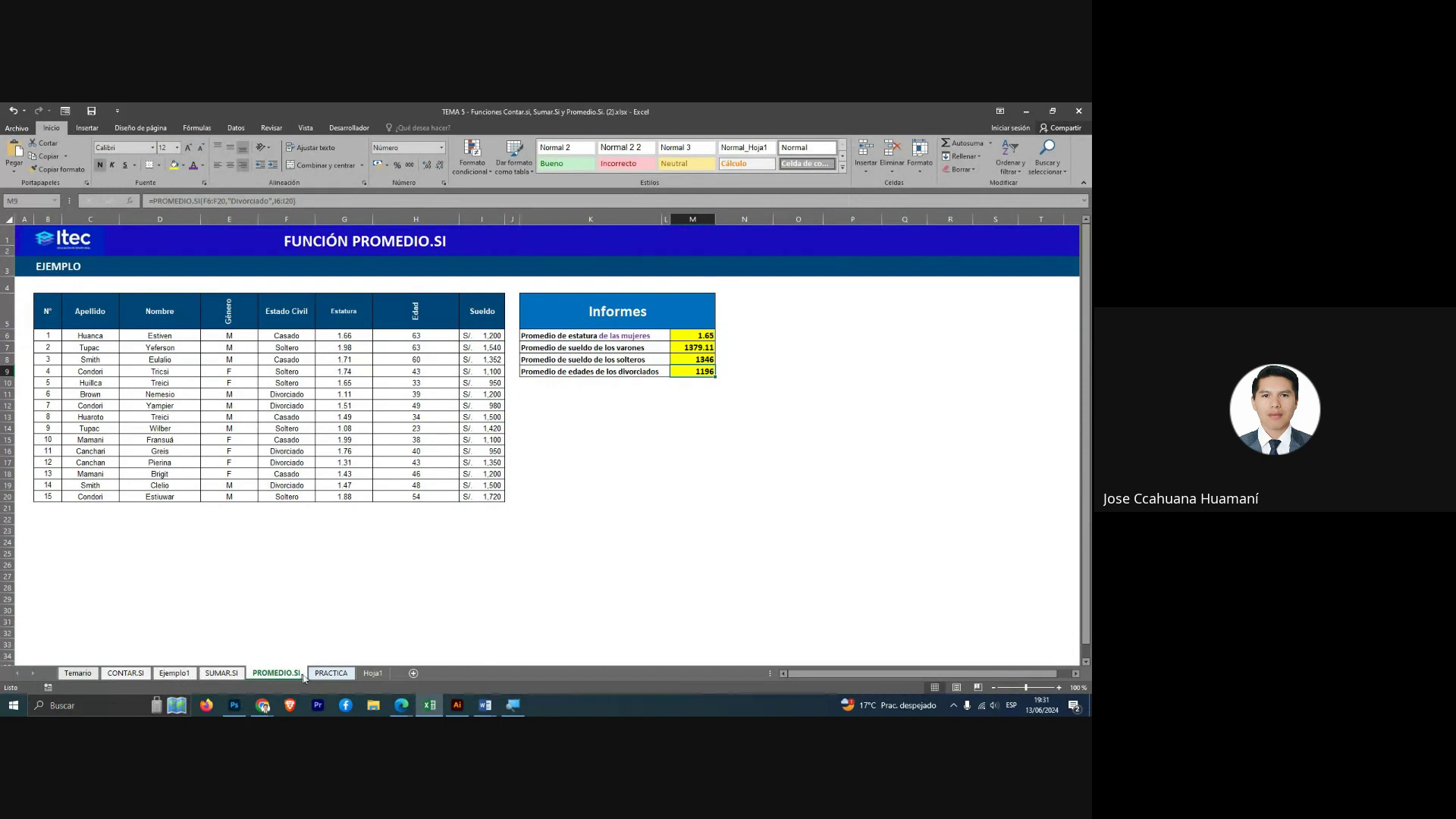
{"action": "left_click", "coordinate": [332, 674]}
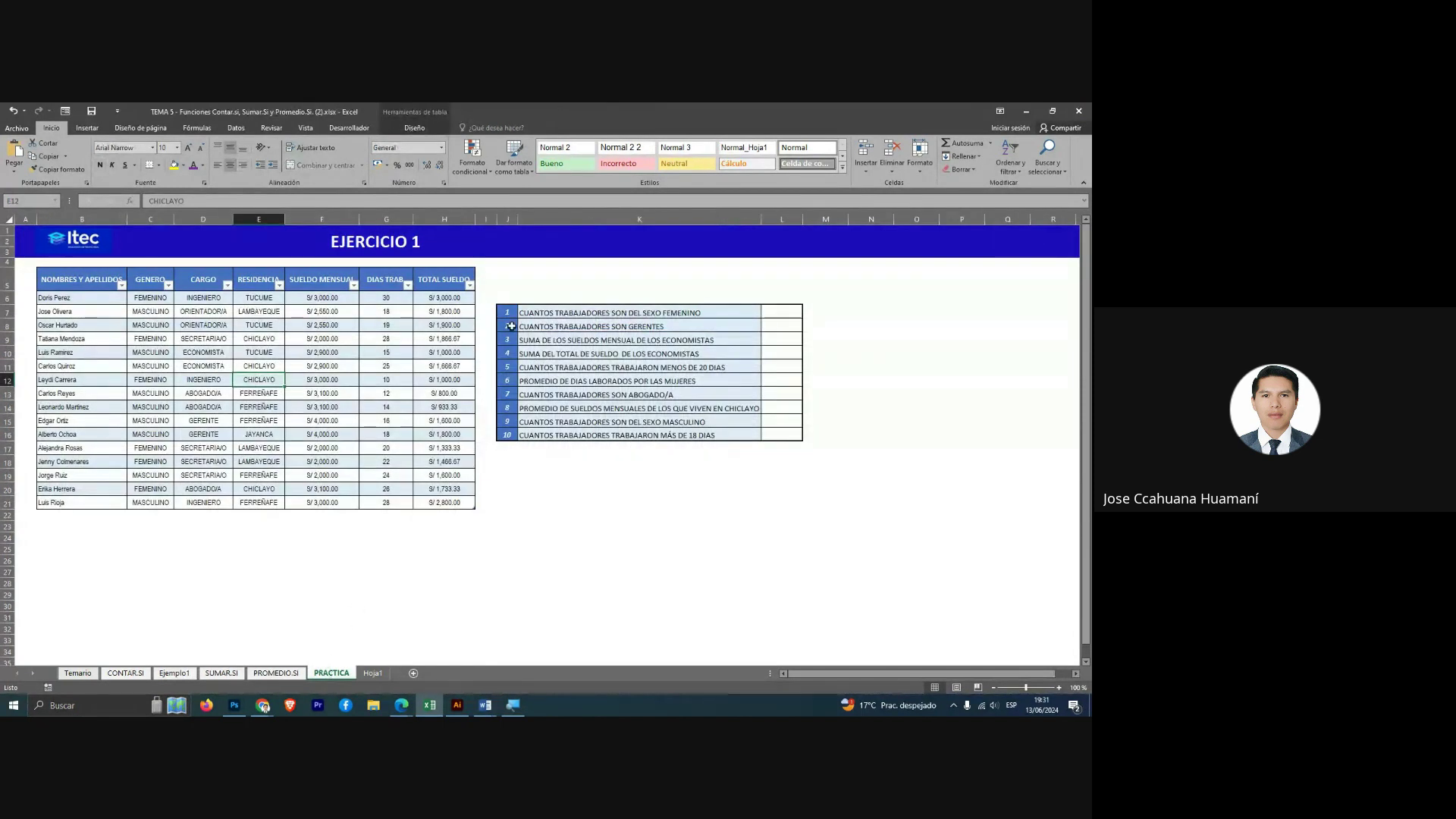
{"action": "left_click_drag", "start_coordinate": [763, 316], "coordinate": [774, 434]}
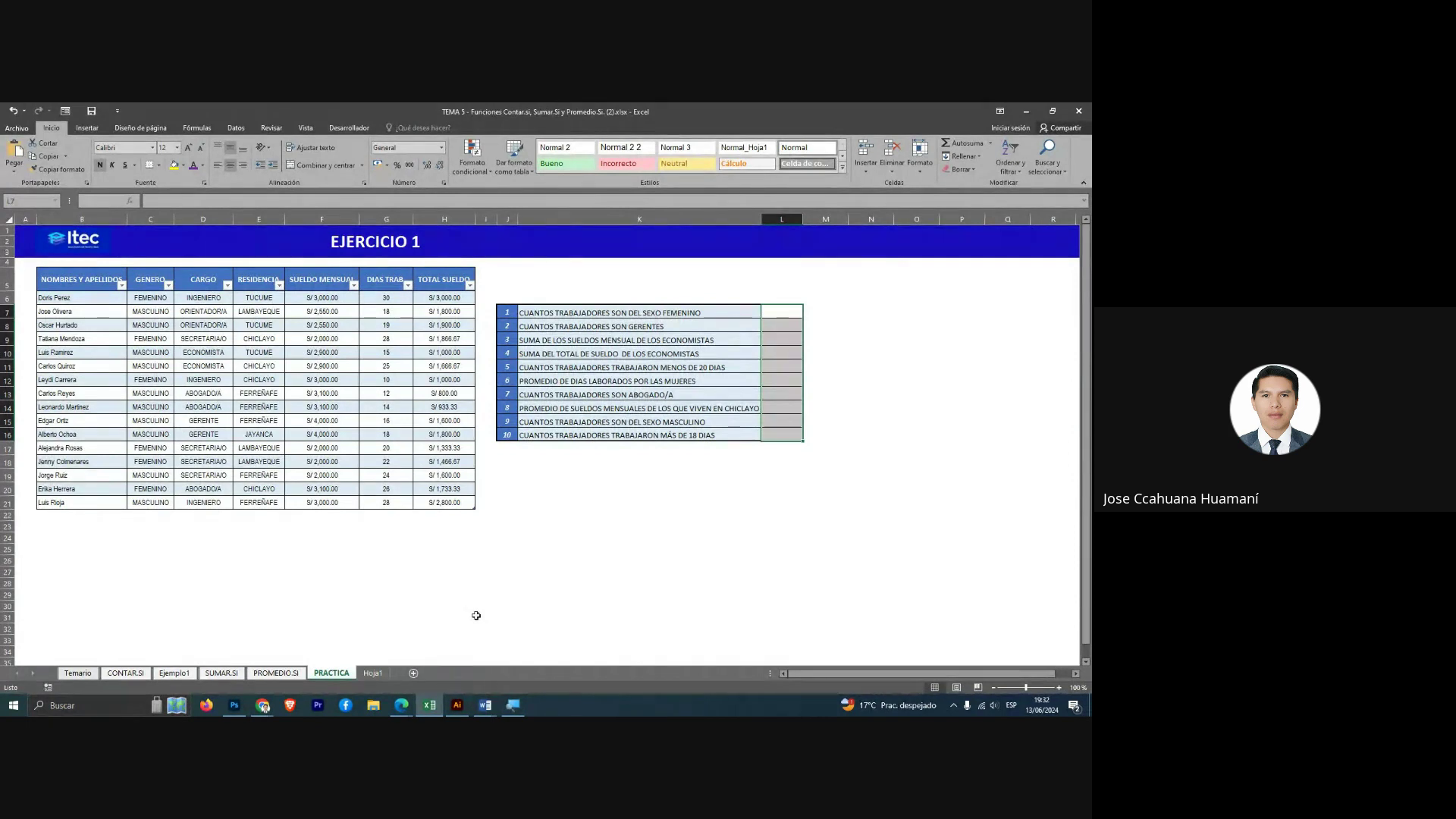
{"action": "mouse_move", "coordinate": [402, 705]}
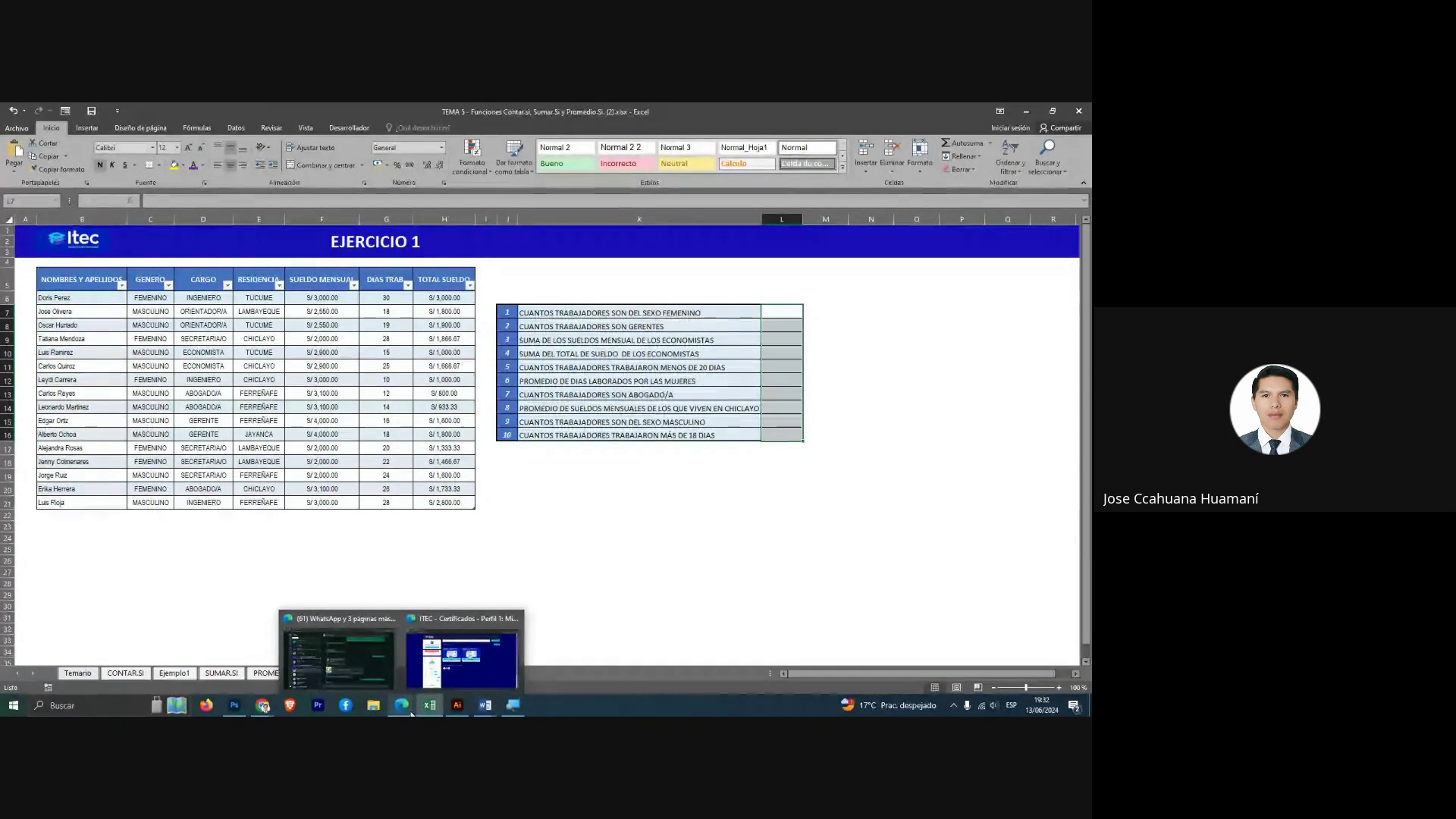
Stop presenting the screen in the Google Meet call
{"action": "left_click", "coordinate": [263, 705]}
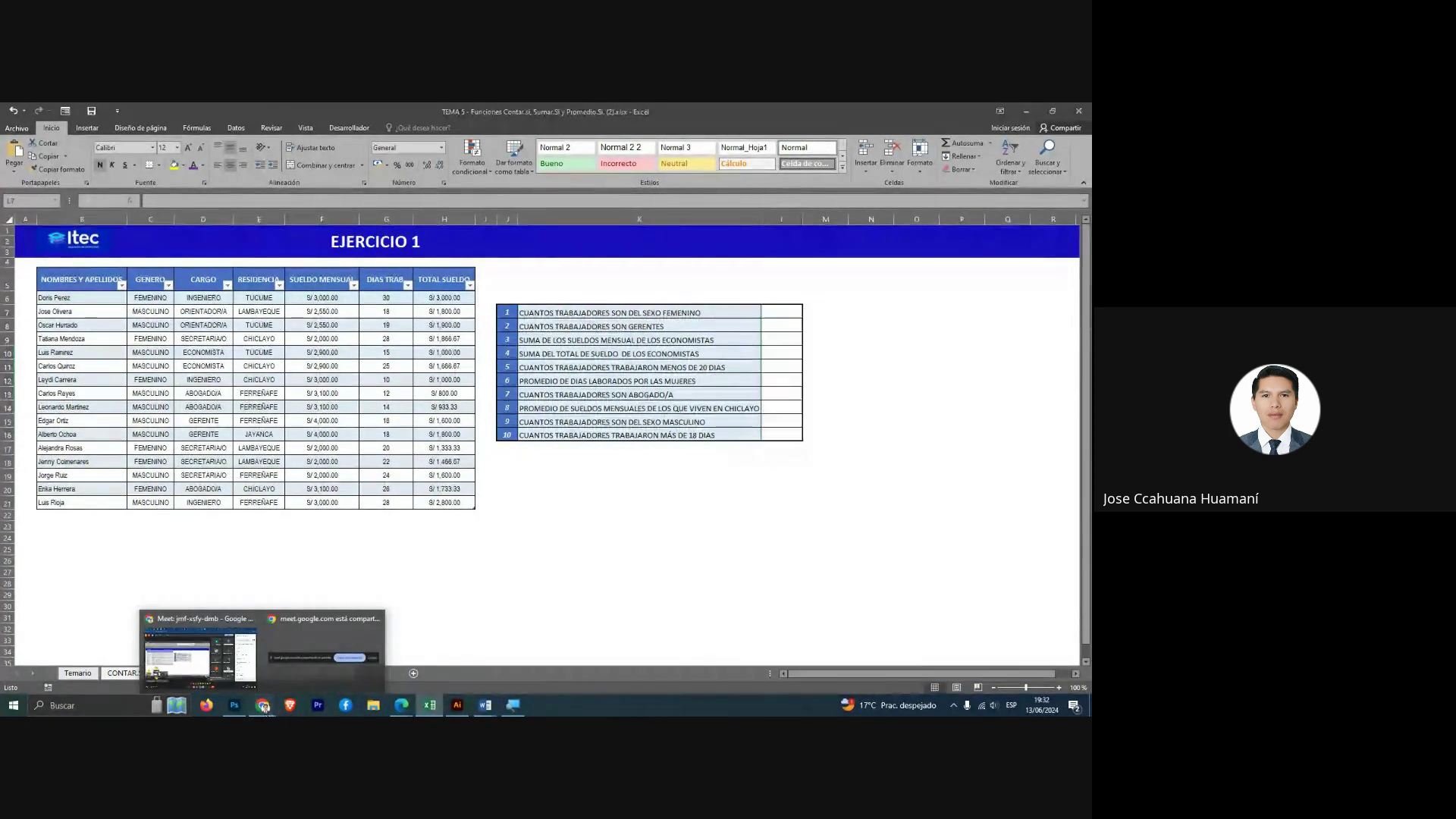
{"action": "left_click", "coordinate": [241, 685]}
{"action": "left_click", "coordinate": [571, 671]}
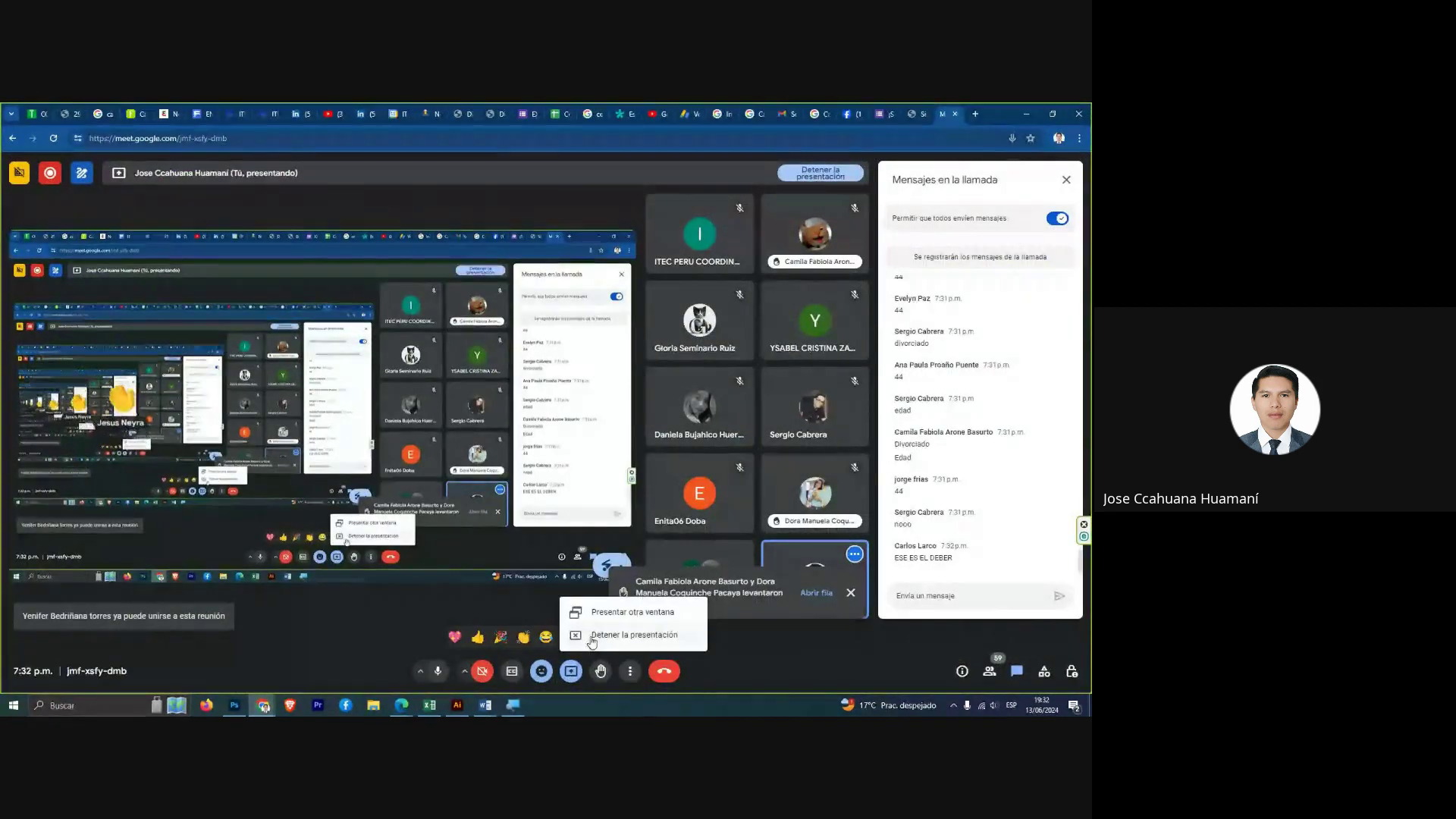
{"action": "left_click", "coordinate": [599, 638]}
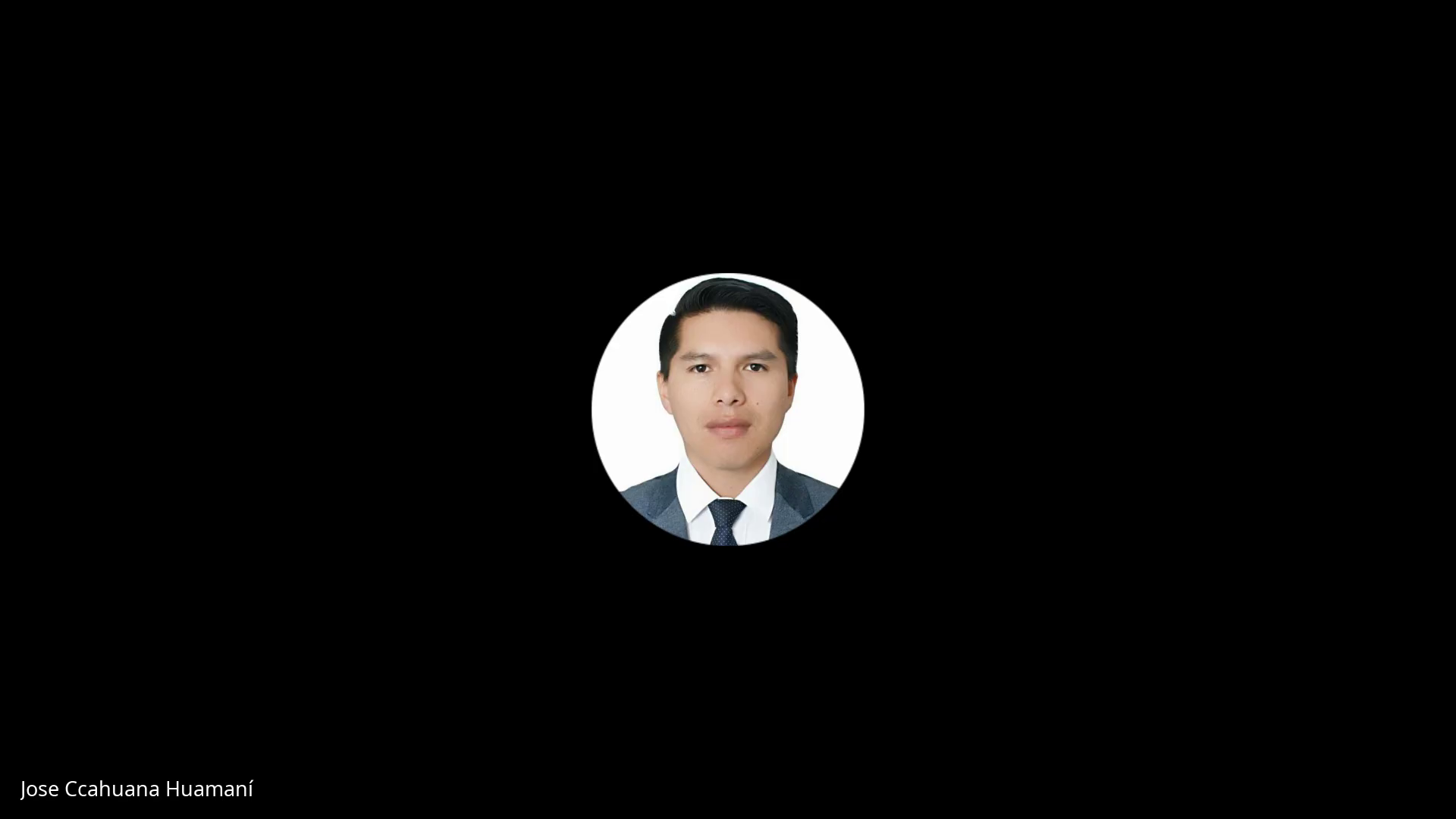